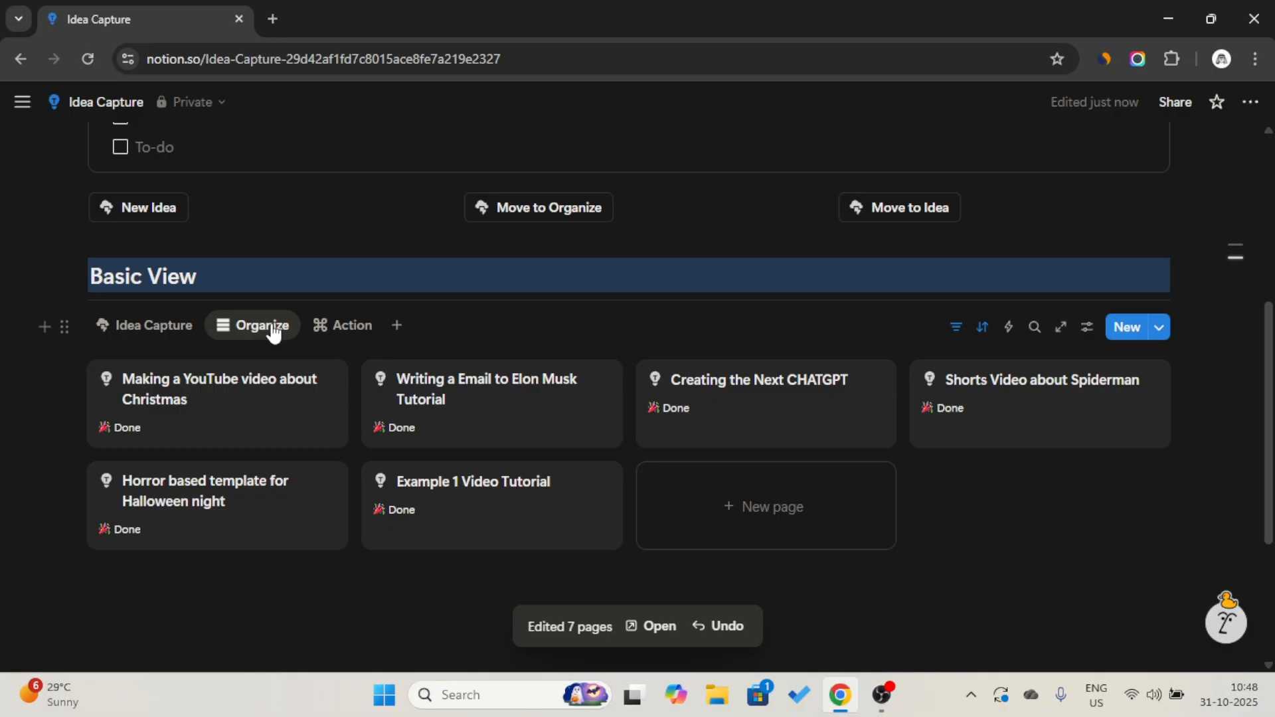
# - Open the "Making a YouTube video about Christmas" card, tick its "Take the Shorts Video of Image Generation using AI" to-do, and close the card
pyautogui.click(247, 428)
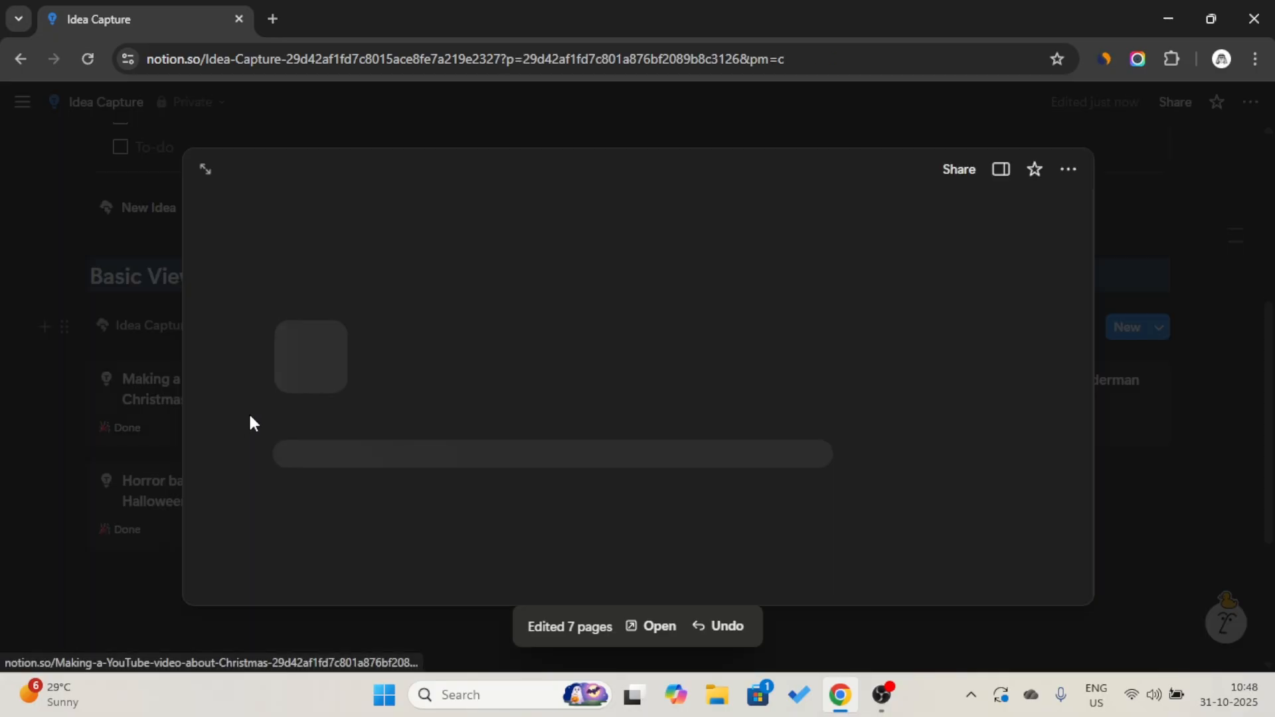
pyautogui.scroll(-3, 461, 369)
pyautogui.scroll(-6, 464, 526)
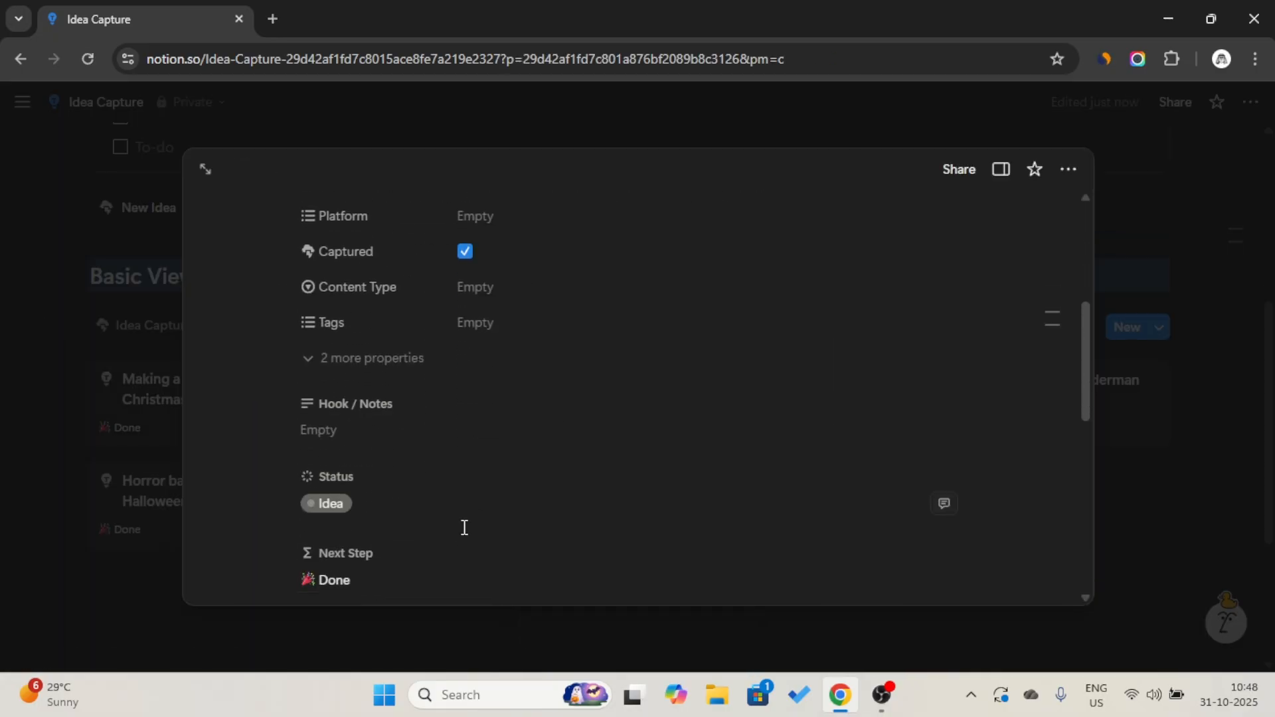
pyautogui.click(331, 450)
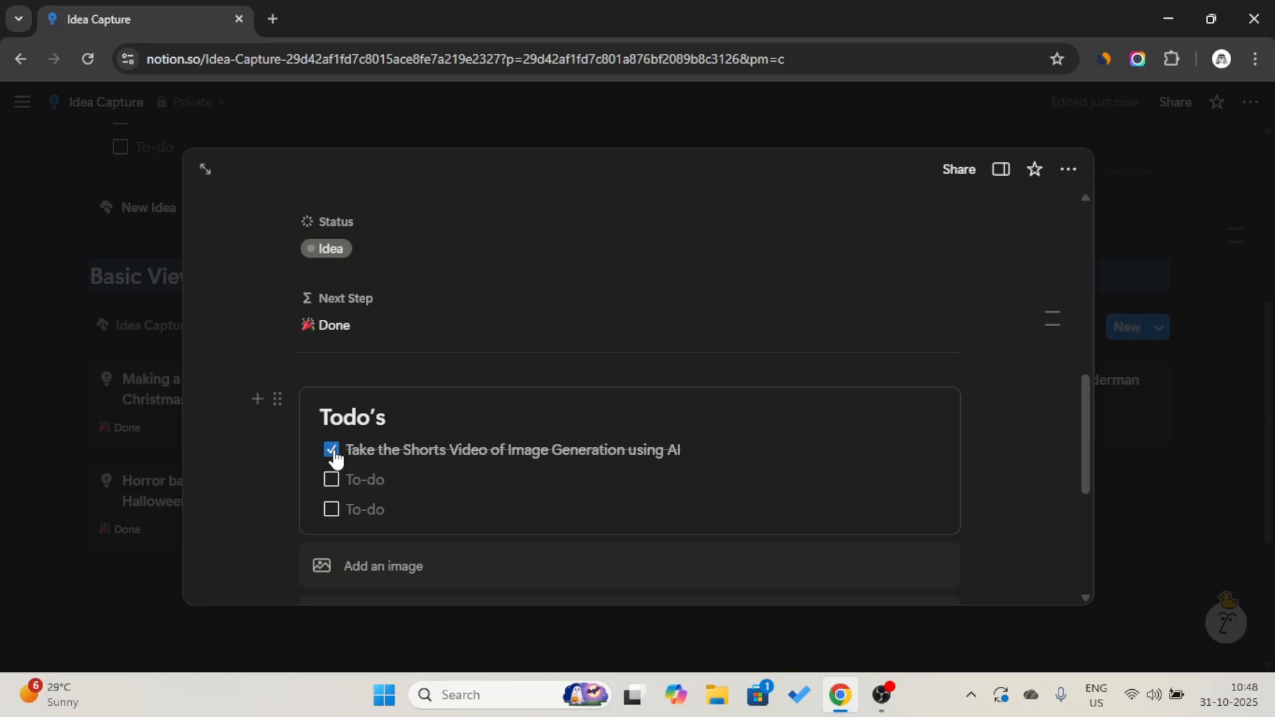
pyautogui.click(158, 346)
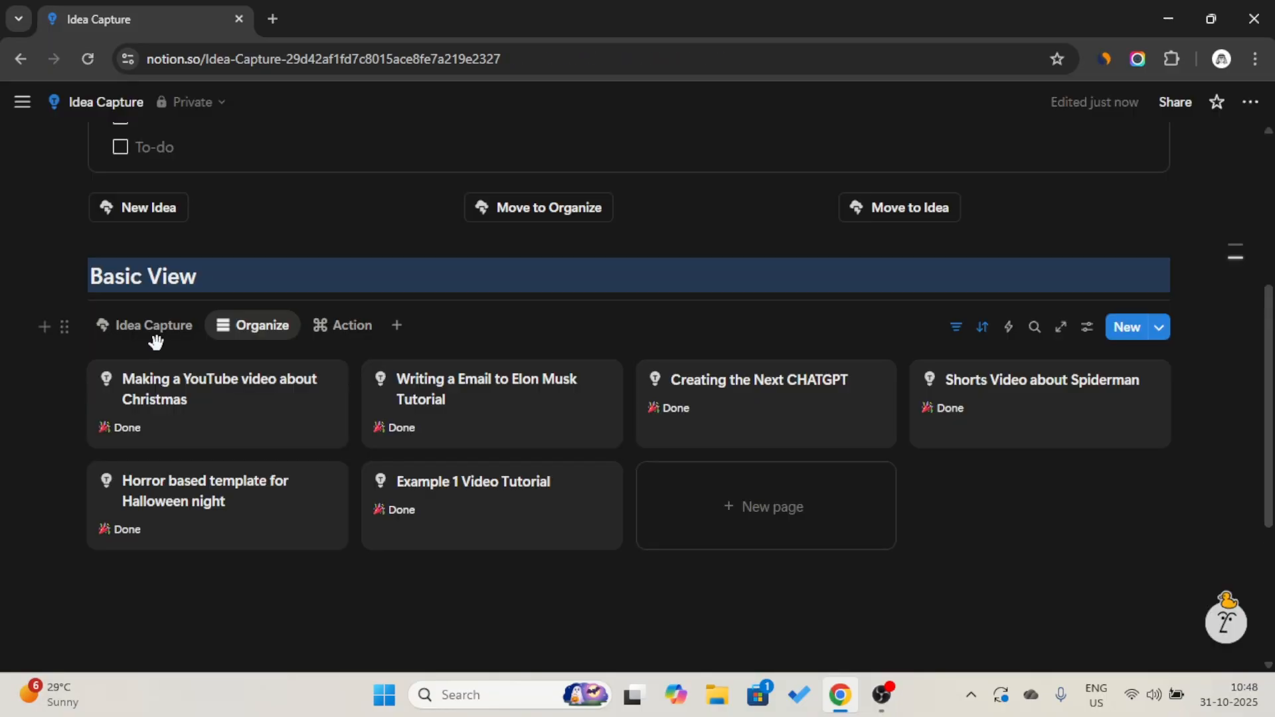
# - Untick the "Take the Shorts Video of Image Generation using AI" to-do on the main page and display the database's Action view
pyautogui.scroll(3, 153, 336)
pyautogui.click(121, 332)
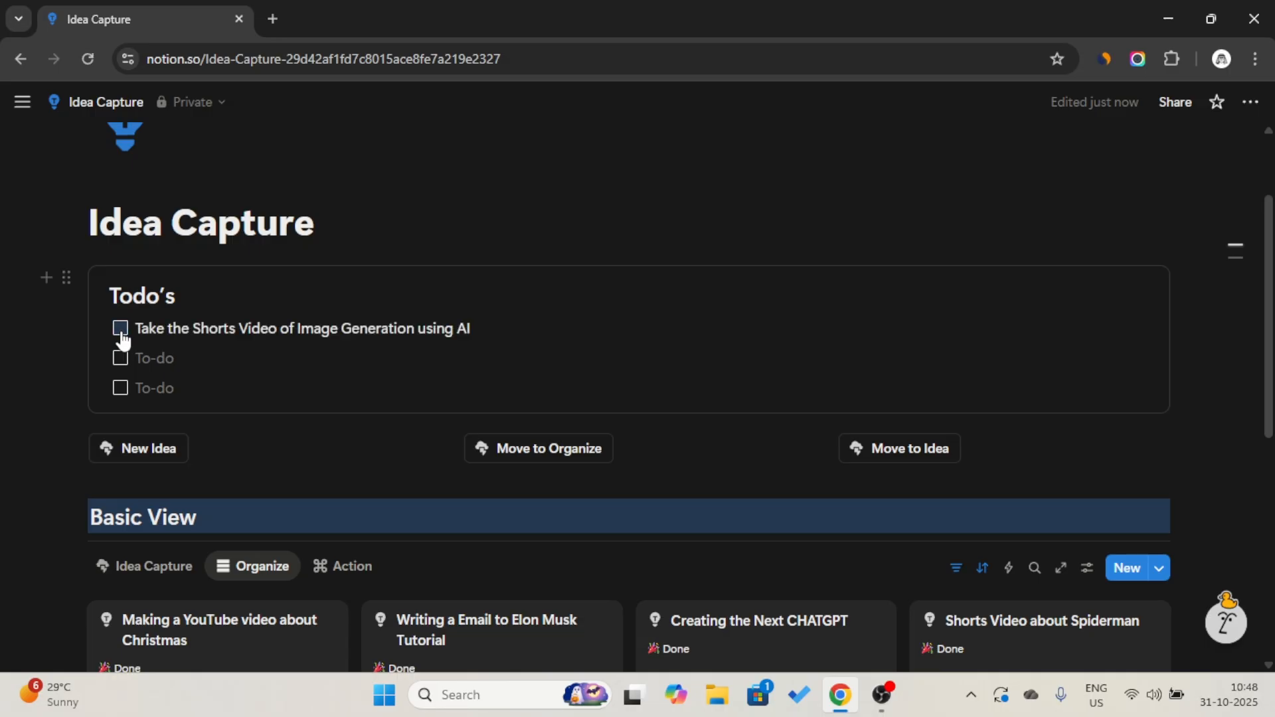
pyautogui.scroll(-3, 221, 322)
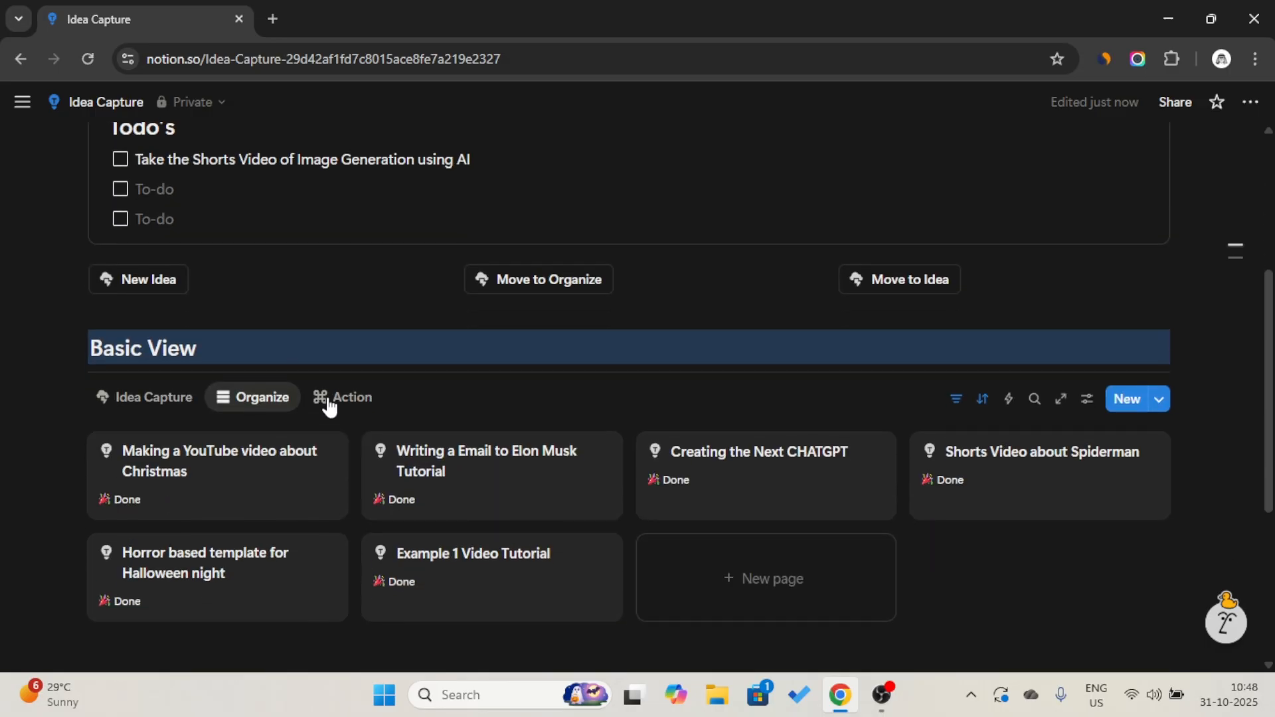
pyautogui.click(329, 402)
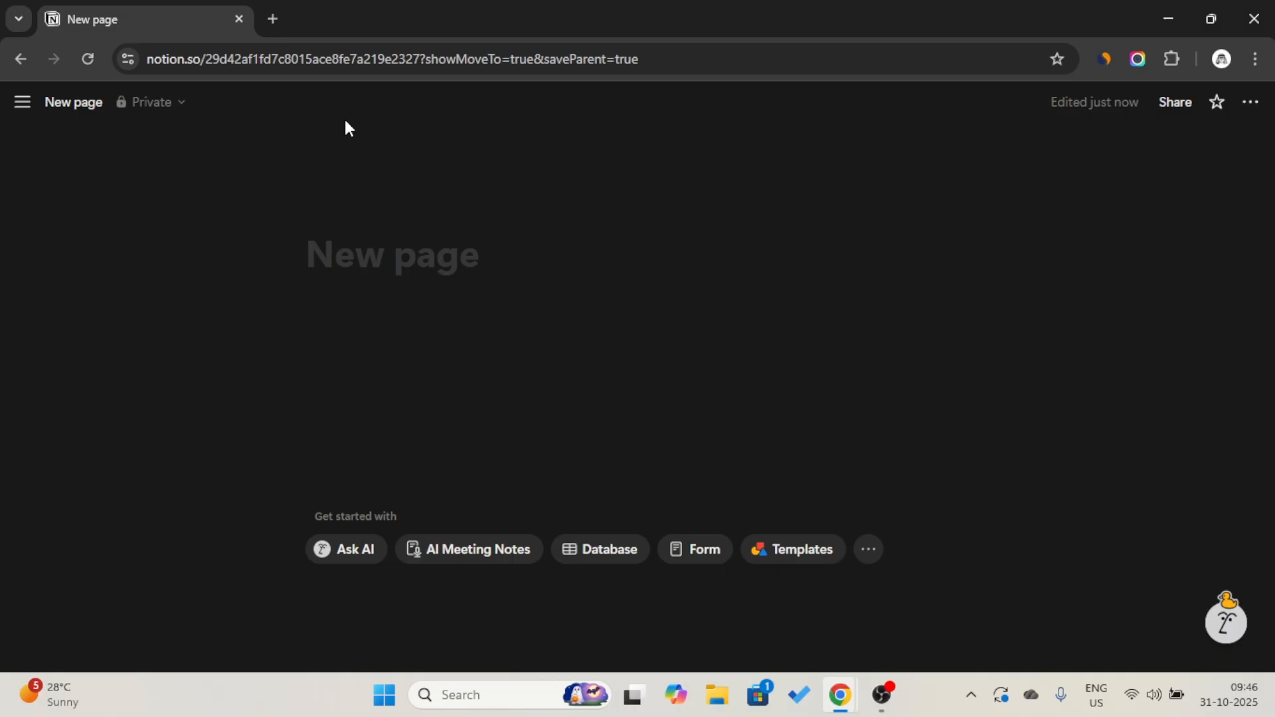
pyautogui.click(379, 353)
pyautogui.press('capslock')
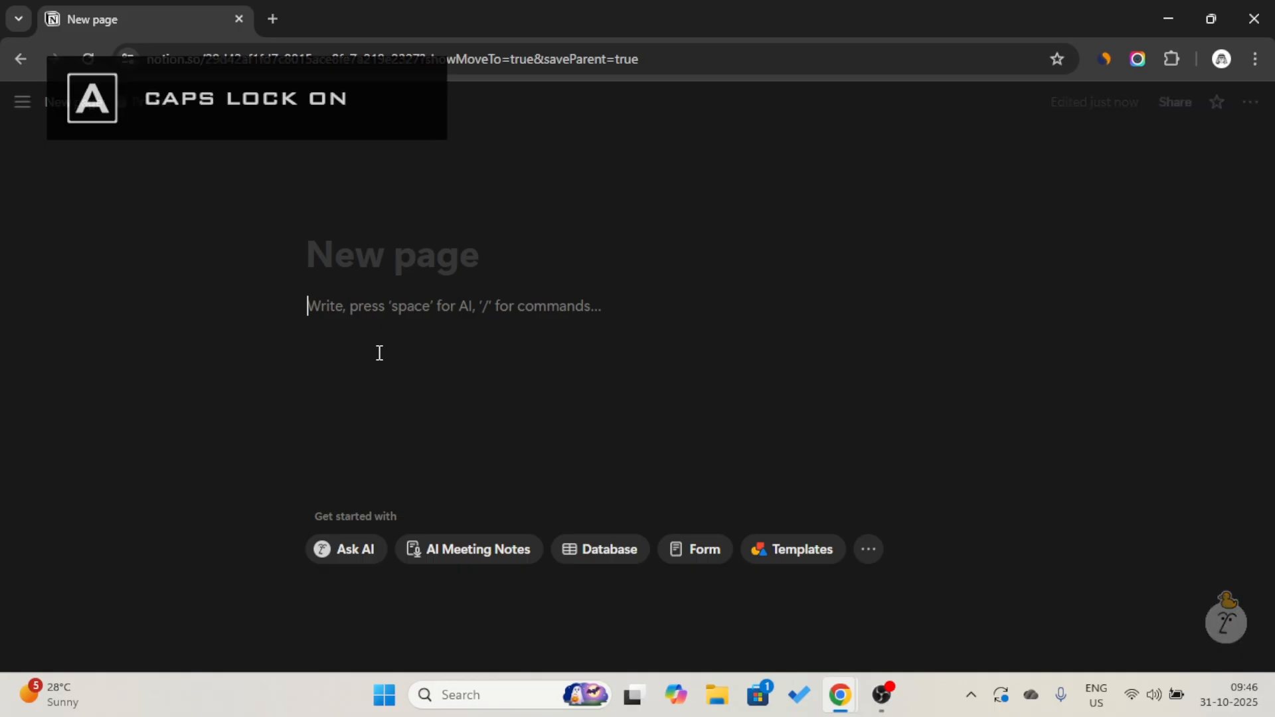
pyautogui.write('C')
pyautogui.press('capslock')
pyautogui.press('BackSpace')
pyautogui.press('capslock')
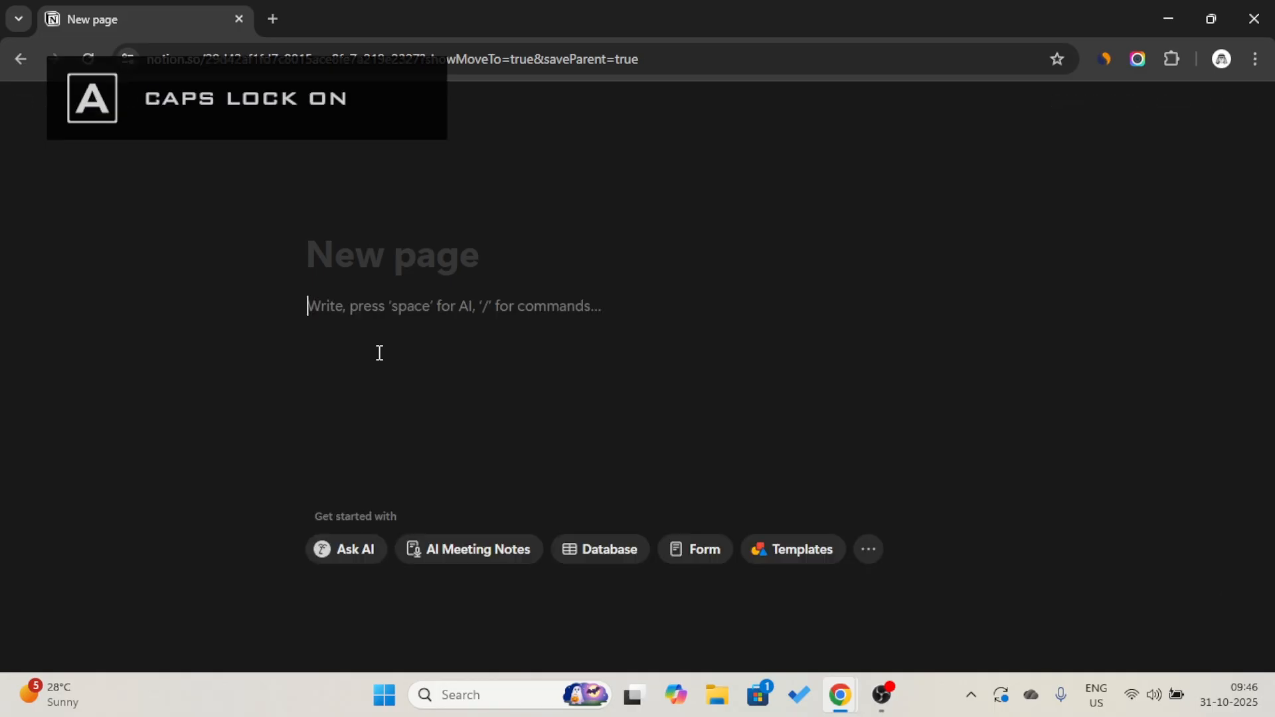
pyautogui.write('Q')
pyautogui.press('capslock')
pyautogui.write('uick')
pyautogui.press('capslock')
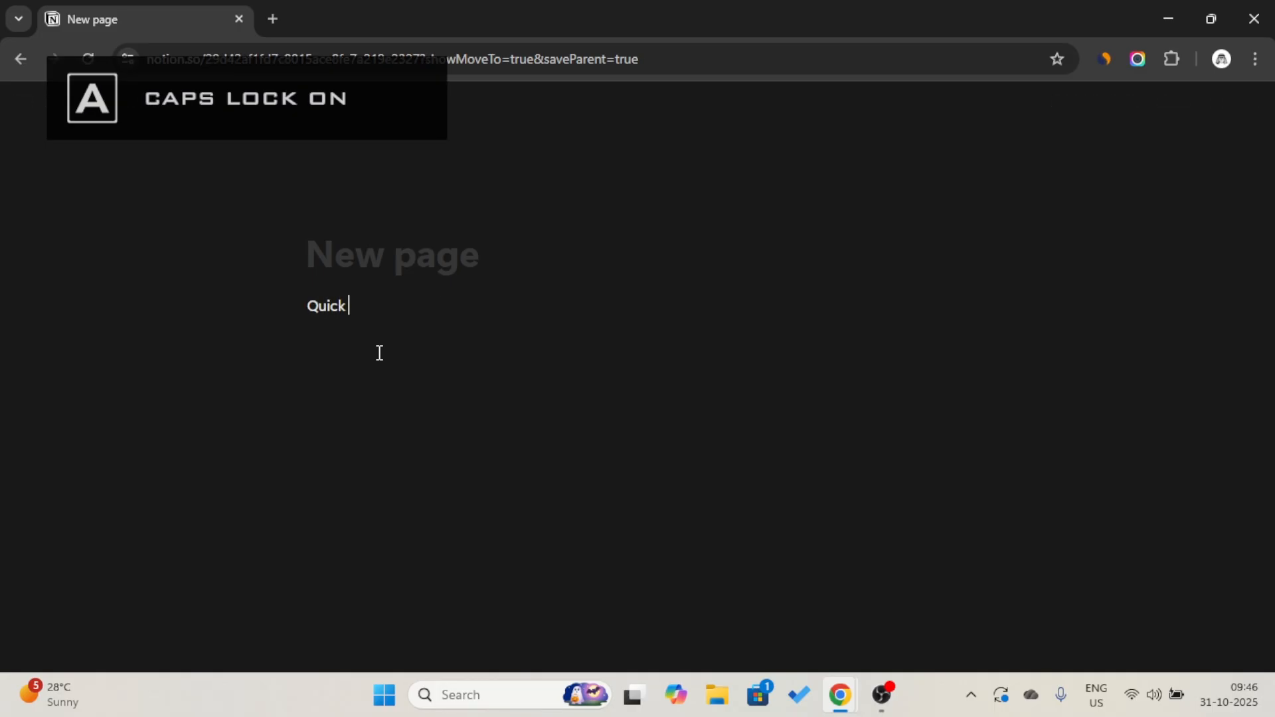
pyautogui.write('C')
pyautogui.press('capslock')
pyautogui.write('apture →')
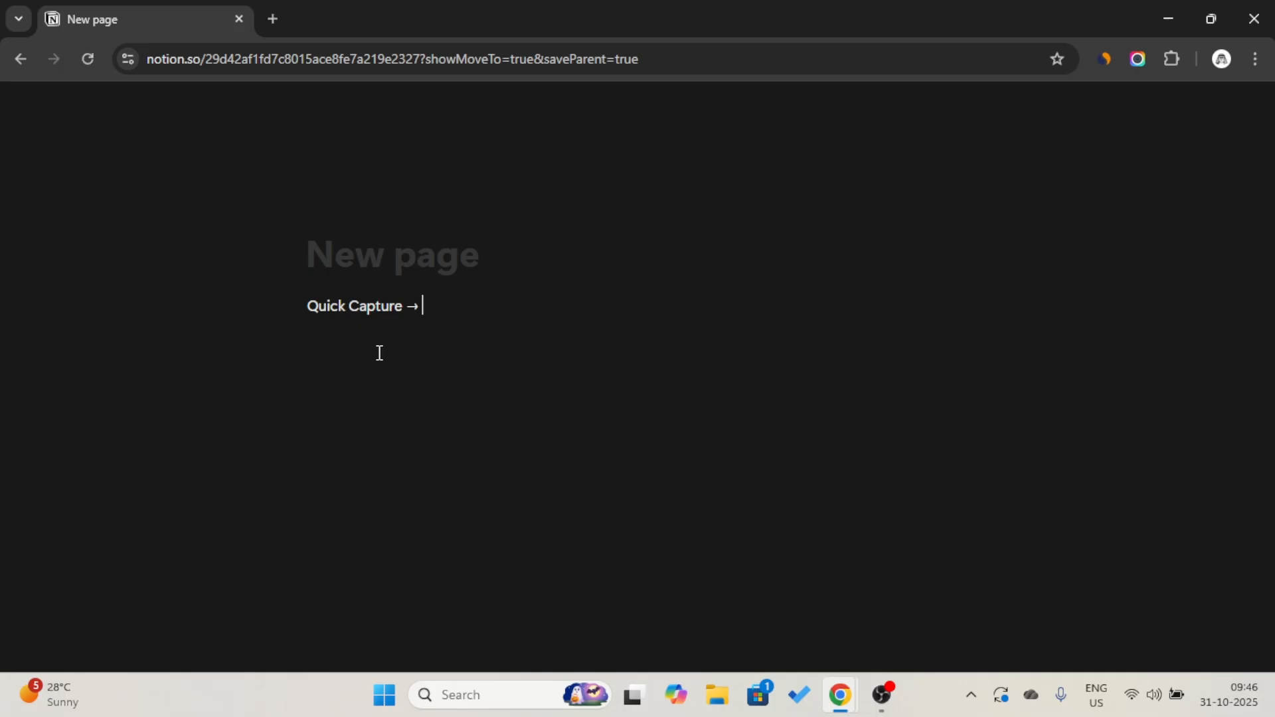
pyautogui.write('->')
pyautogui.press('capslock')
pyautogui.write('O')
pyautogui.press('capslock')
pyautogui.write('rganize ->')
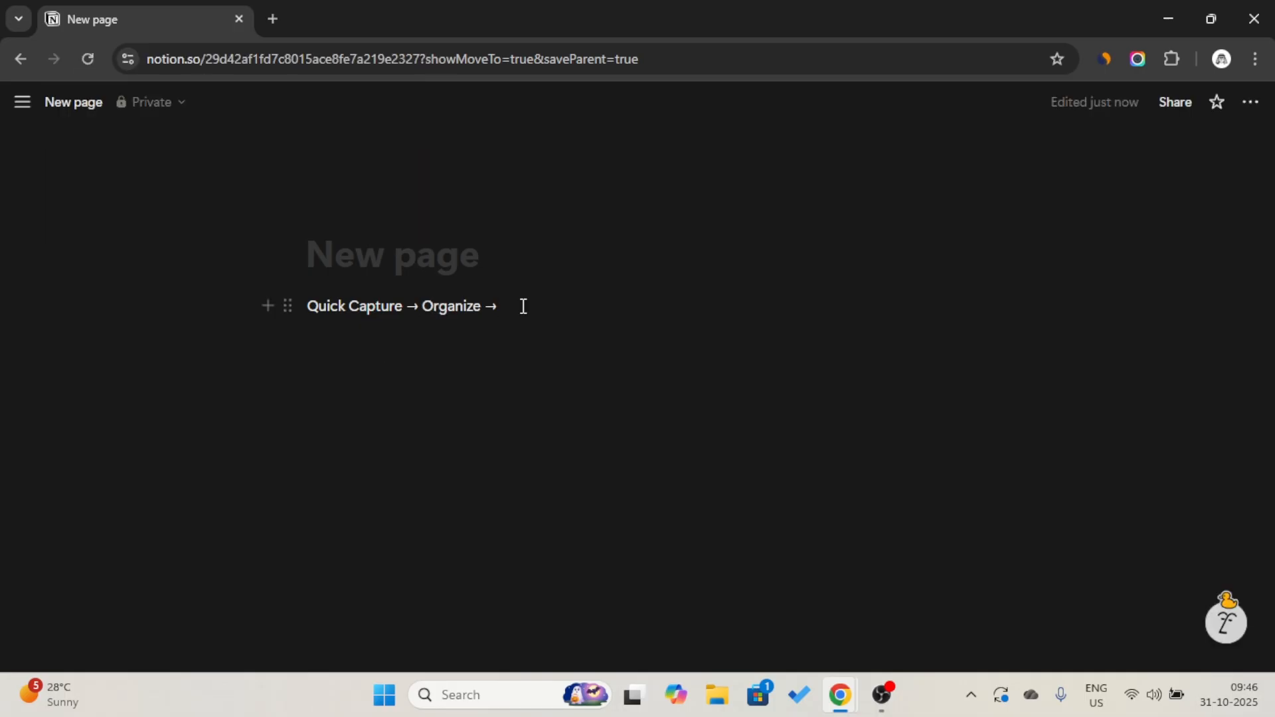
pyautogui.press('capslock')
pyautogui.write('A')
pyautogui.press('capslock')
pyautogui.moveTo(548, 308); pyautogui.dragTo(312, 315)
pyautogui.press('BackSpace')
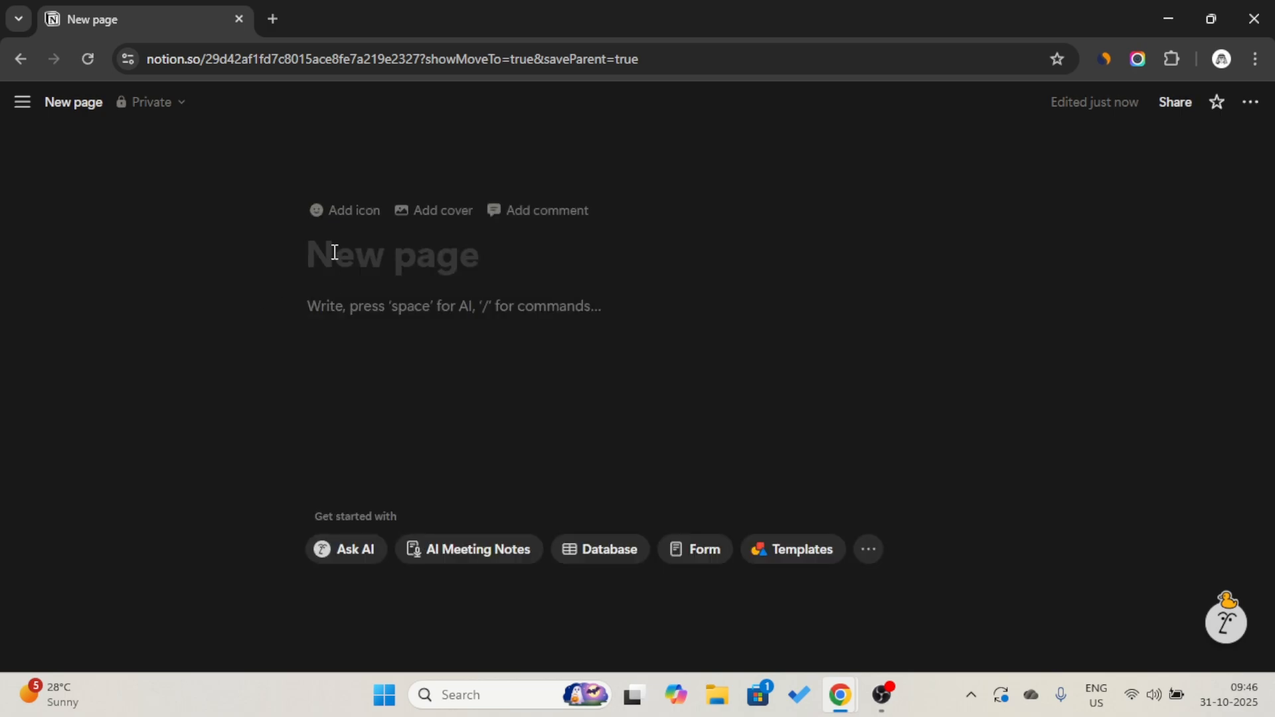
# - Title the new blank page "Idea Capture"
pyautogui.click(334, 252)
pyautogui.press('capslock')
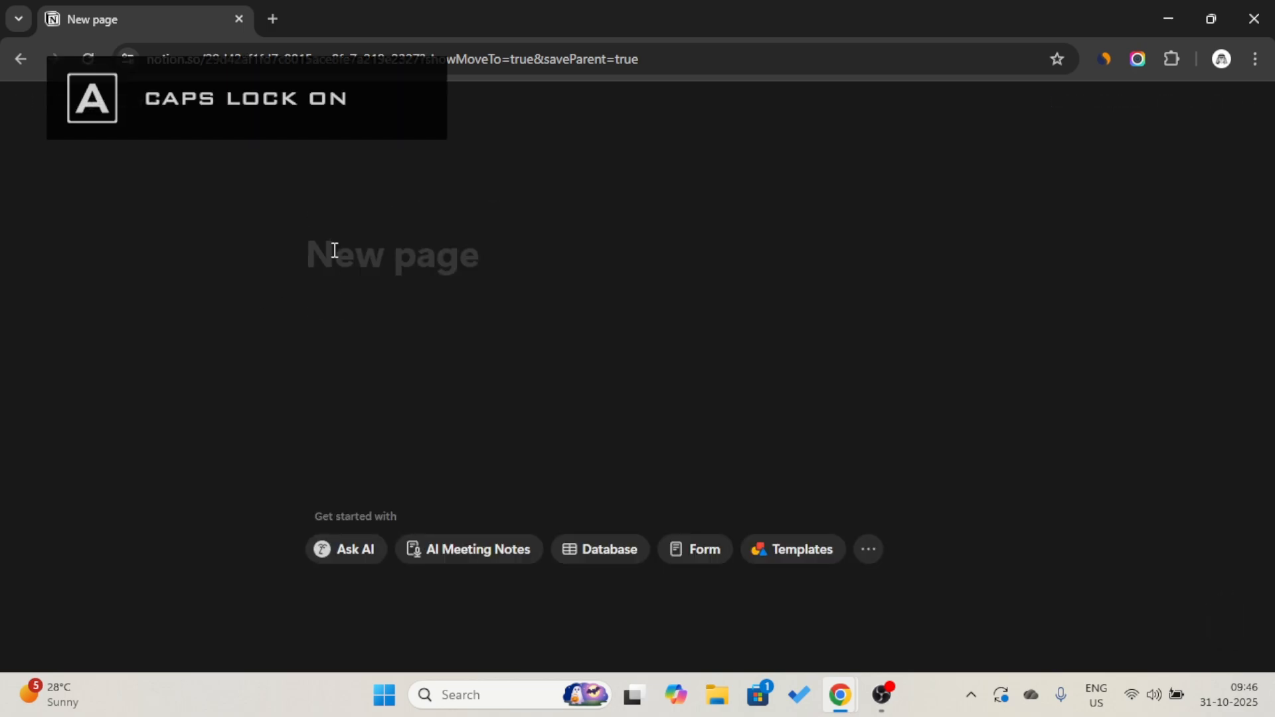
pyautogui.press('capslock')
pyautogui.write('Idea Capture')
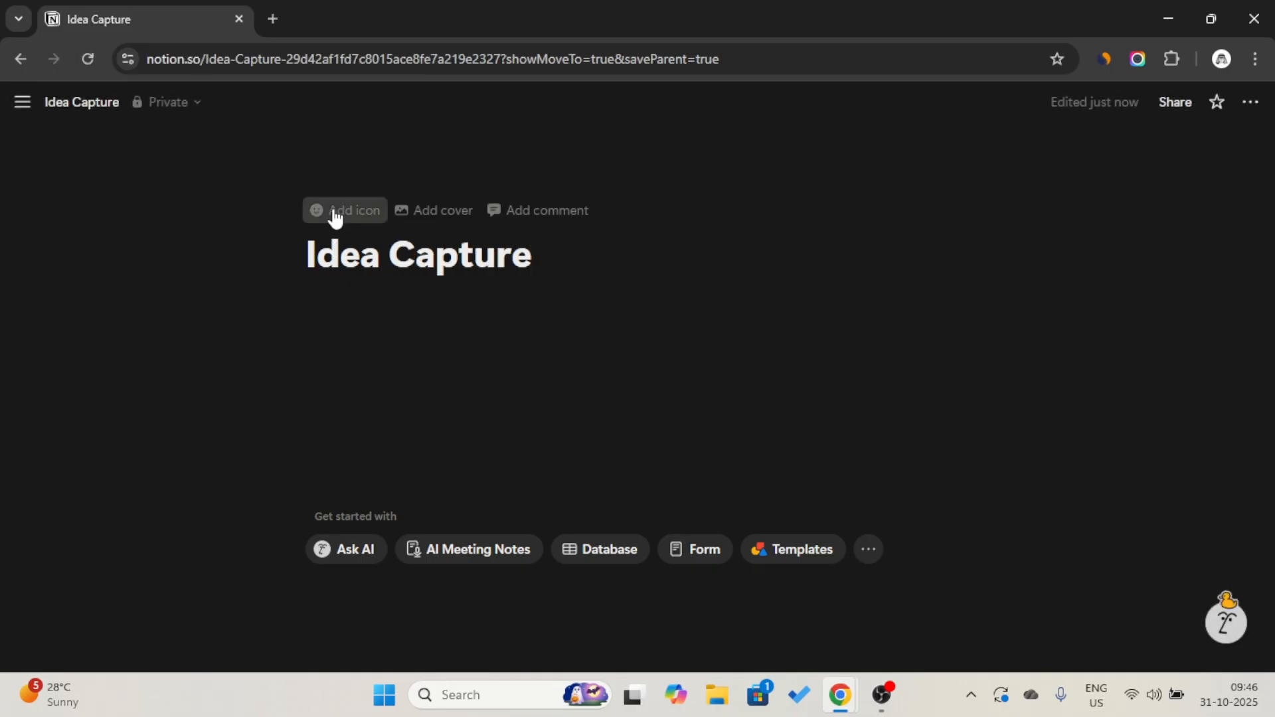
# - Add a page icon to Idea Capture, using the blue lightbulb from the built-in icon set
pyautogui.click(333, 208)
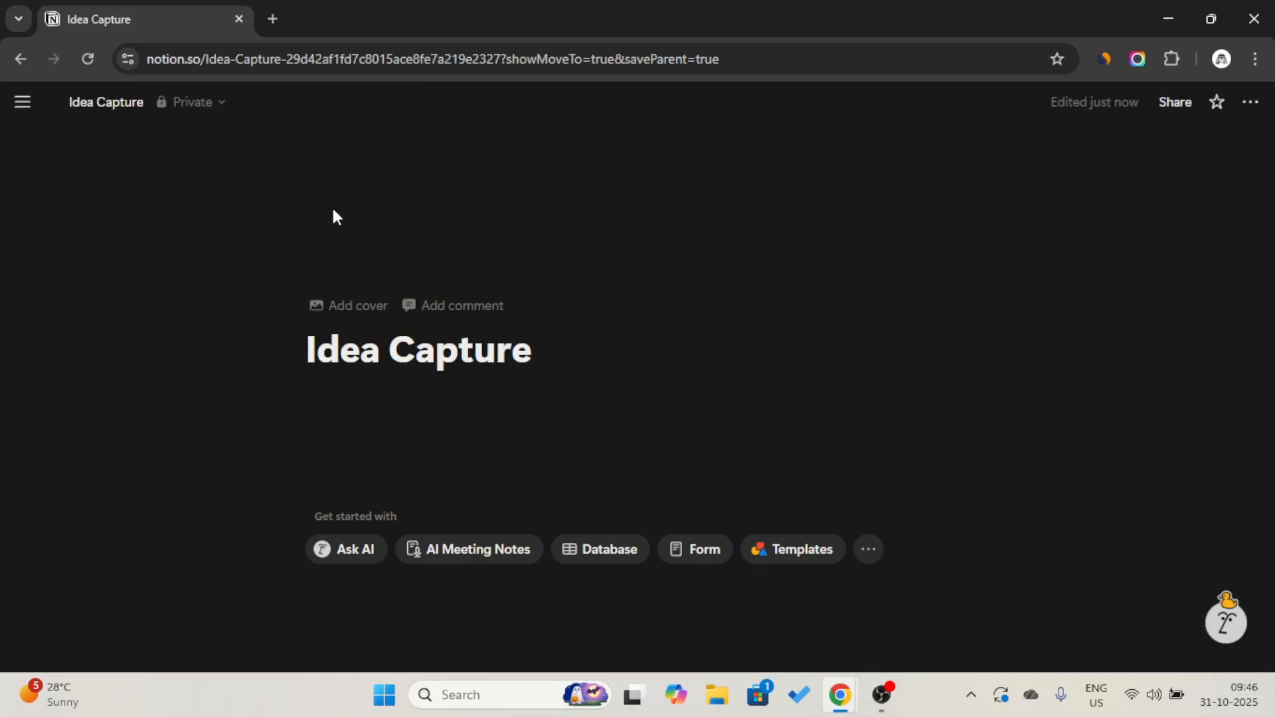
pyautogui.click(227, 307)
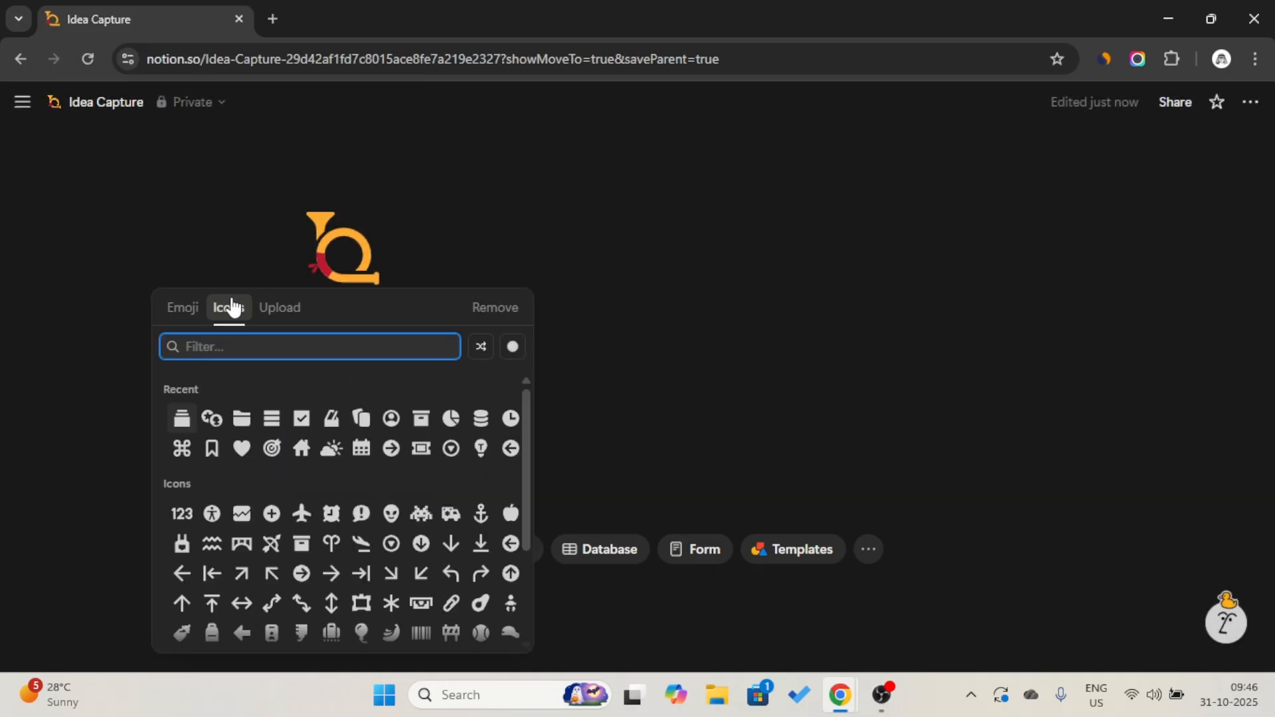
pyautogui.click(513, 346)
pyautogui.click(546, 404)
pyautogui.click(481, 449)
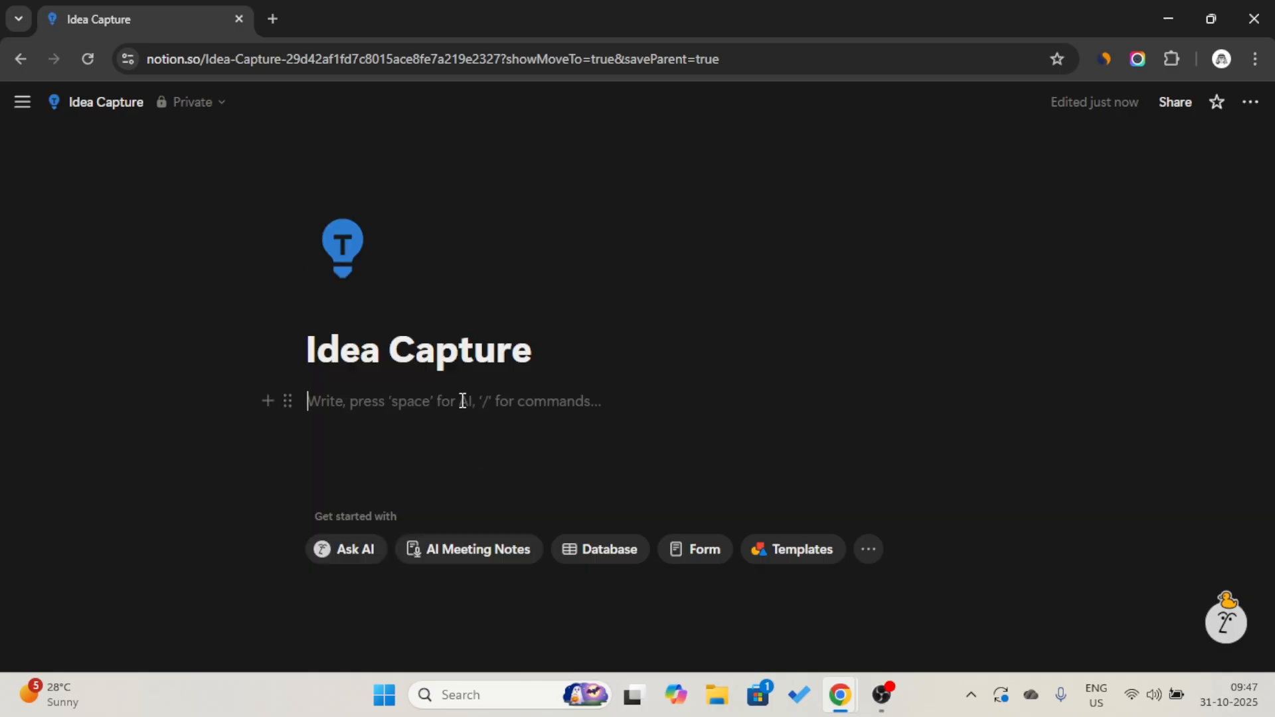
# - Create a subpage inside the Idea Capture page and title it "Database"
pyautogui.write('/')
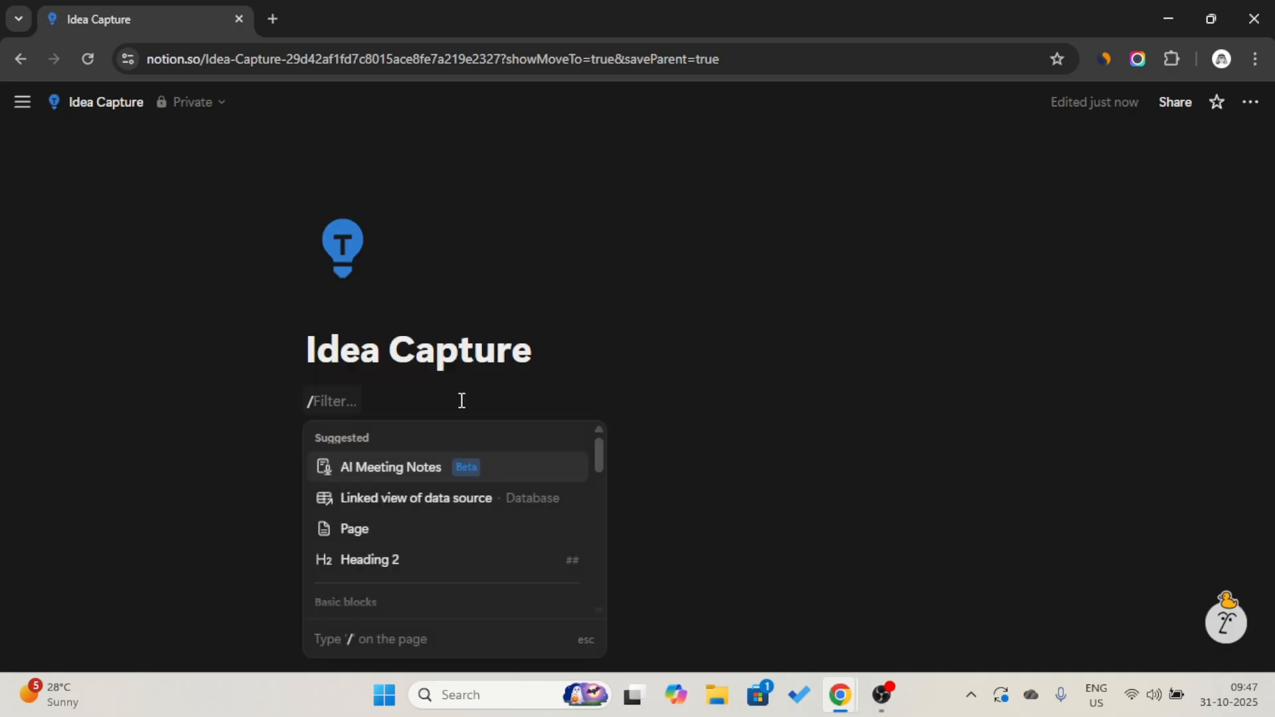
pyautogui.write('page')
pyautogui.press('Return')
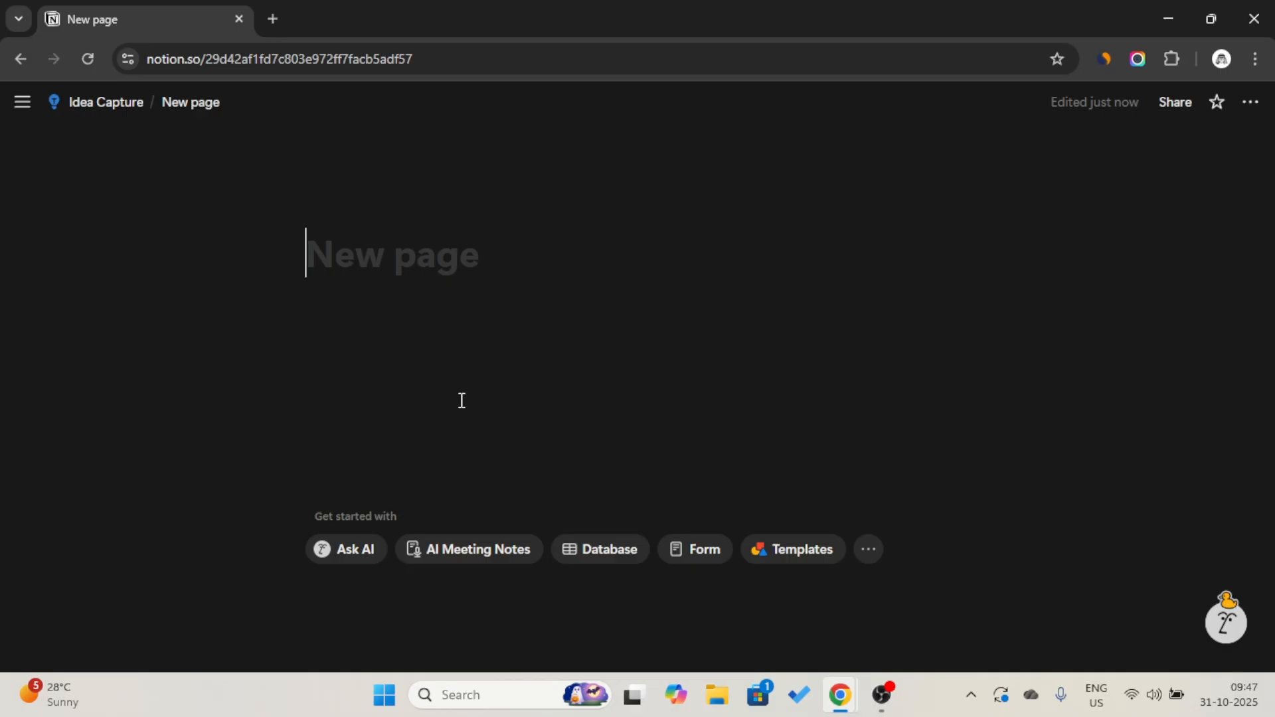
pyautogui.click(445, 262)
pyautogui.press('capslock')
pyautogui.write('D')
pyautogui.press('capslock')
pyautogui.write('a')
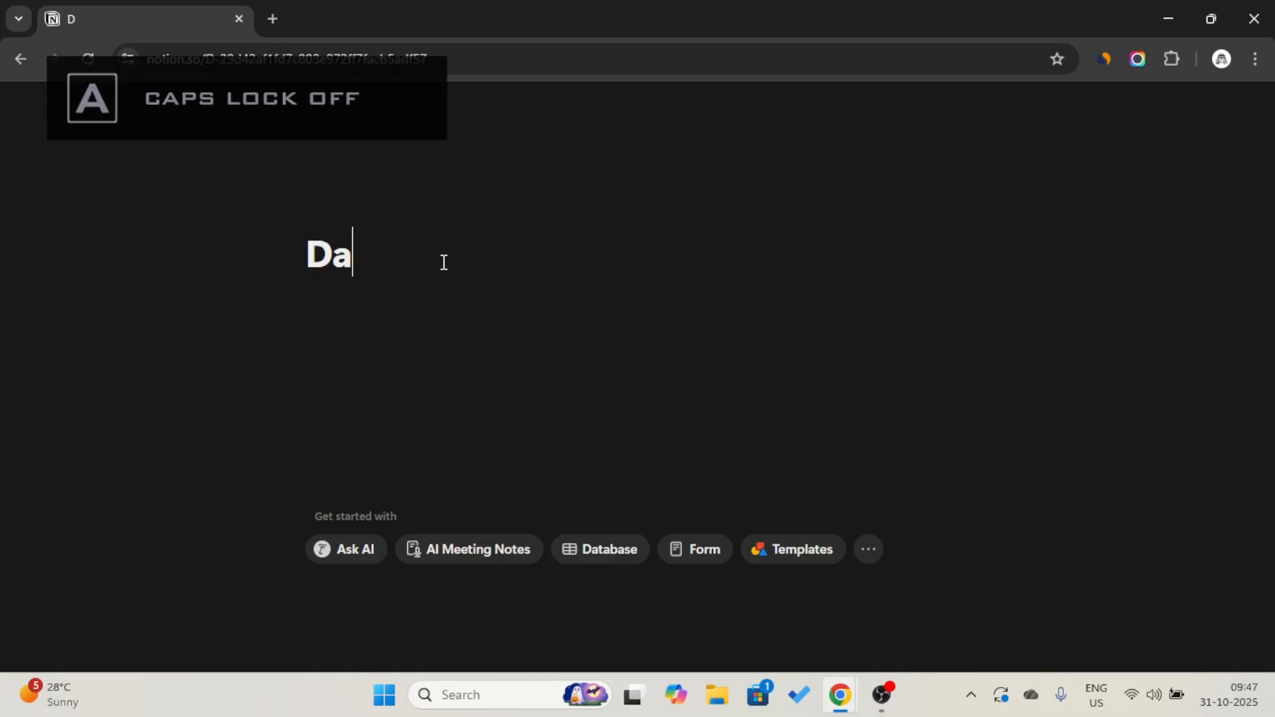
pyautogui.write('tabase')
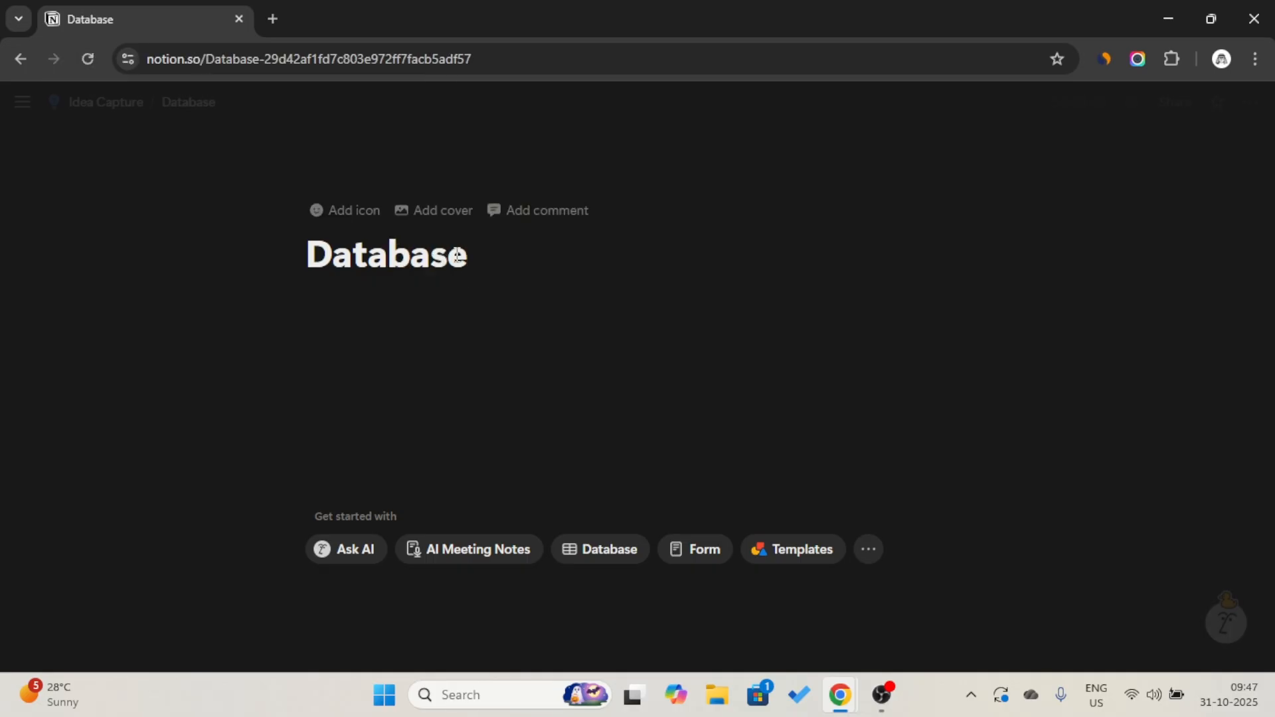
# - Give the Database page the blue database cylinder icon
pyautogui.click(359, 209)
pyautogui.click(232, 311)
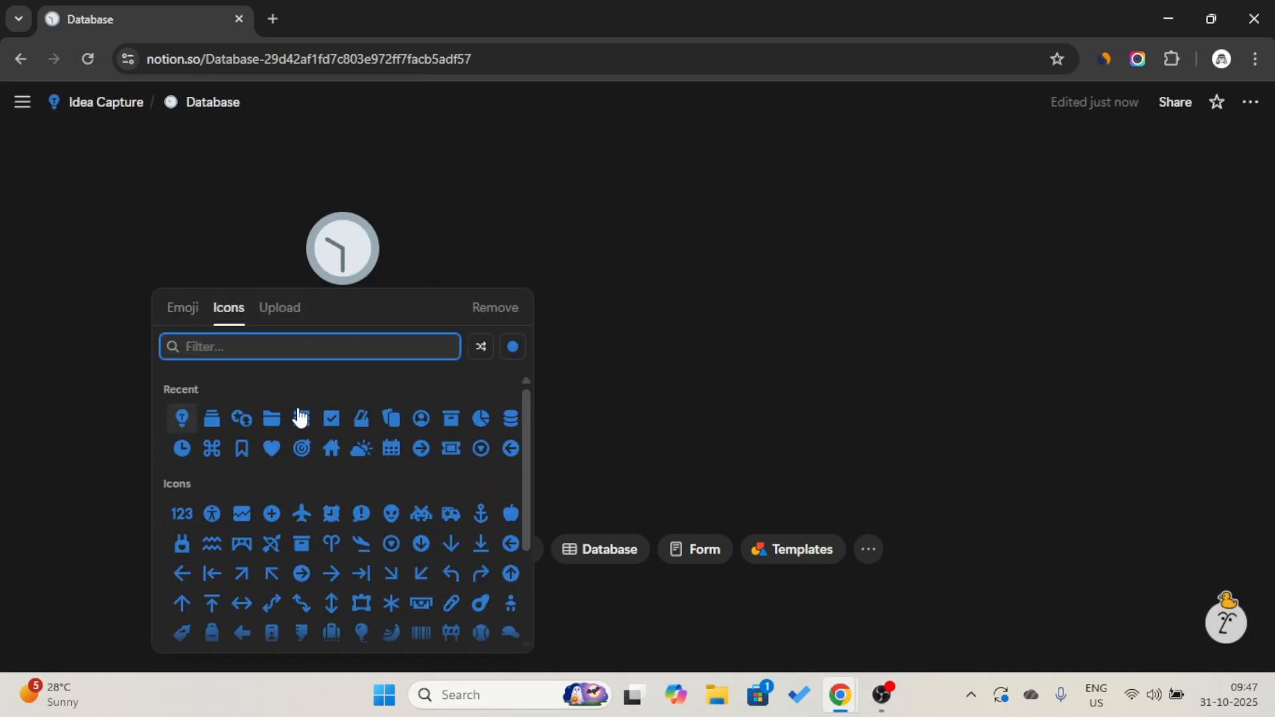
pyautogui.write('dat')
pyautogui.click(407, 397)
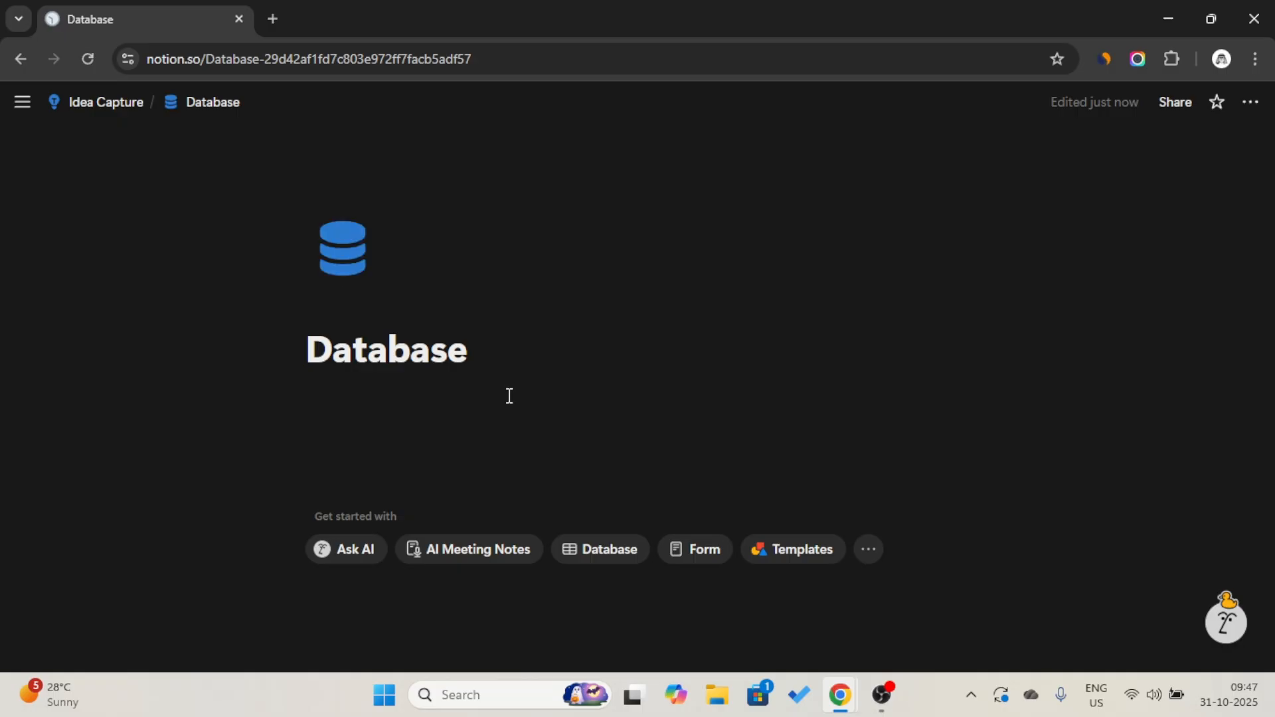
# - Insert a full-page database inside the Database page and title it "Ideas"
pyautogui.click(507, 398)
pyautogui.write('/')
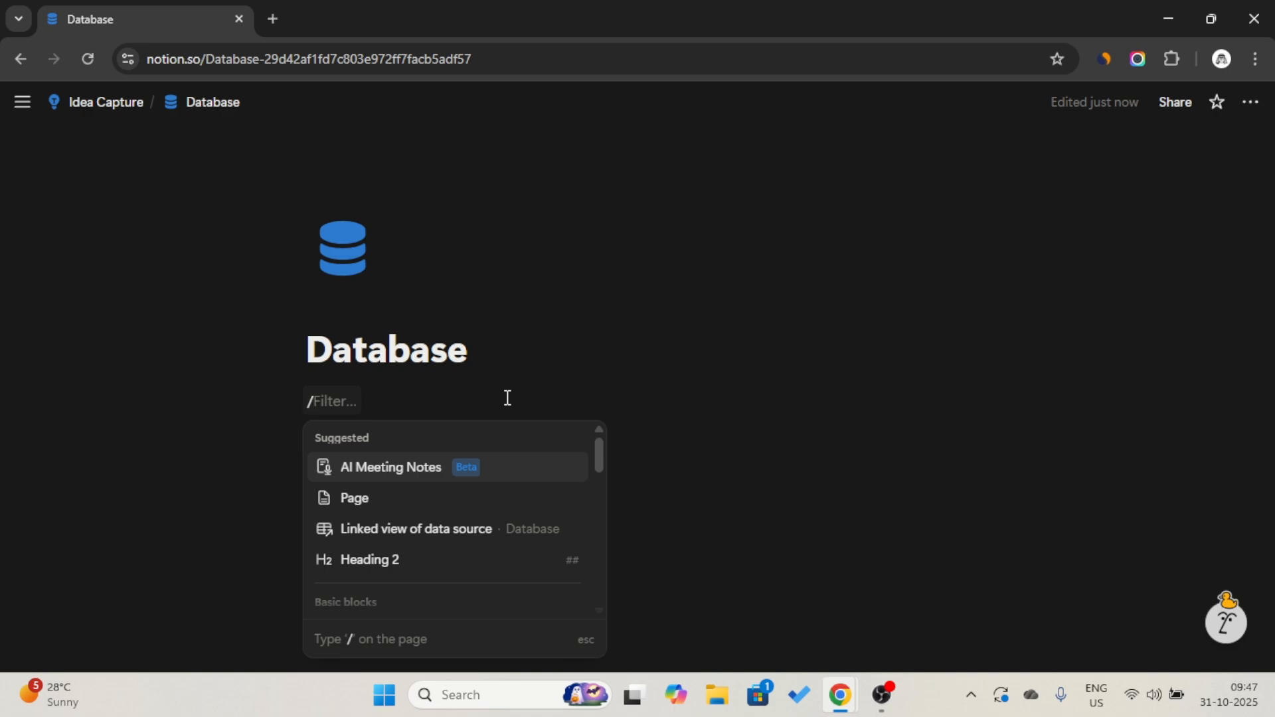
pyautogui.write('ful')
pyautogui.press('Return')
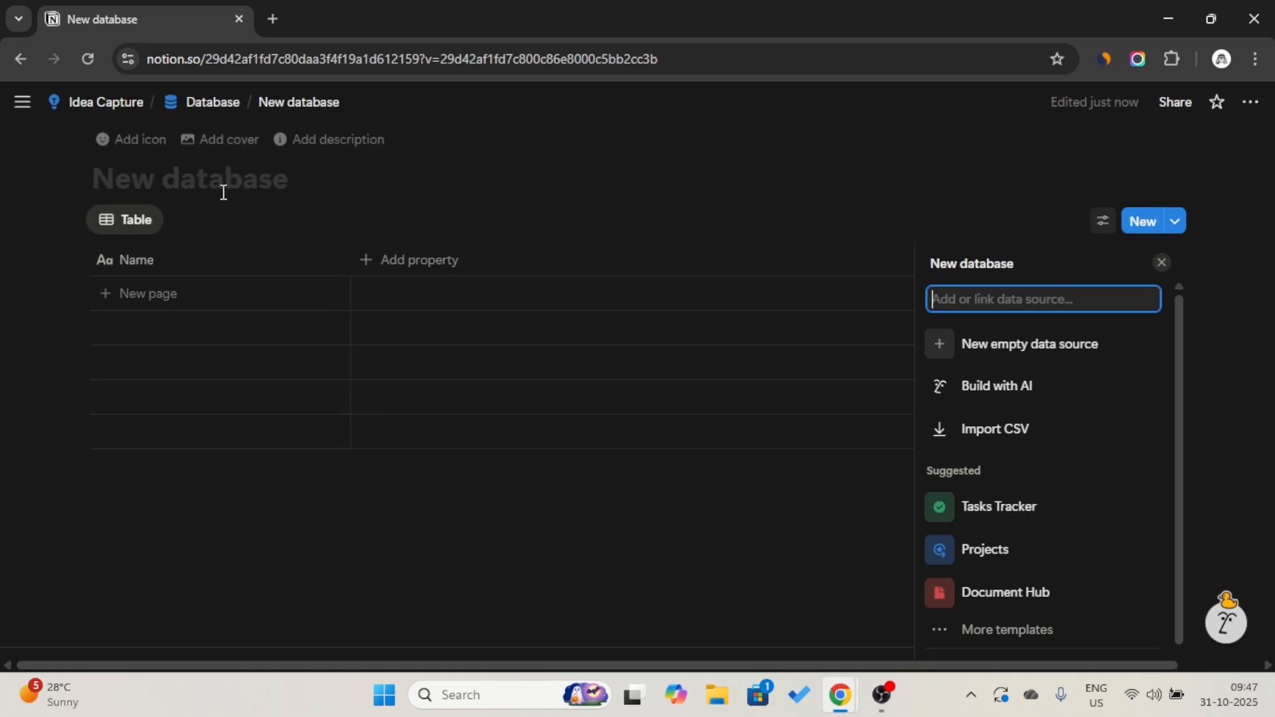
pyautogui.click(223, 190)
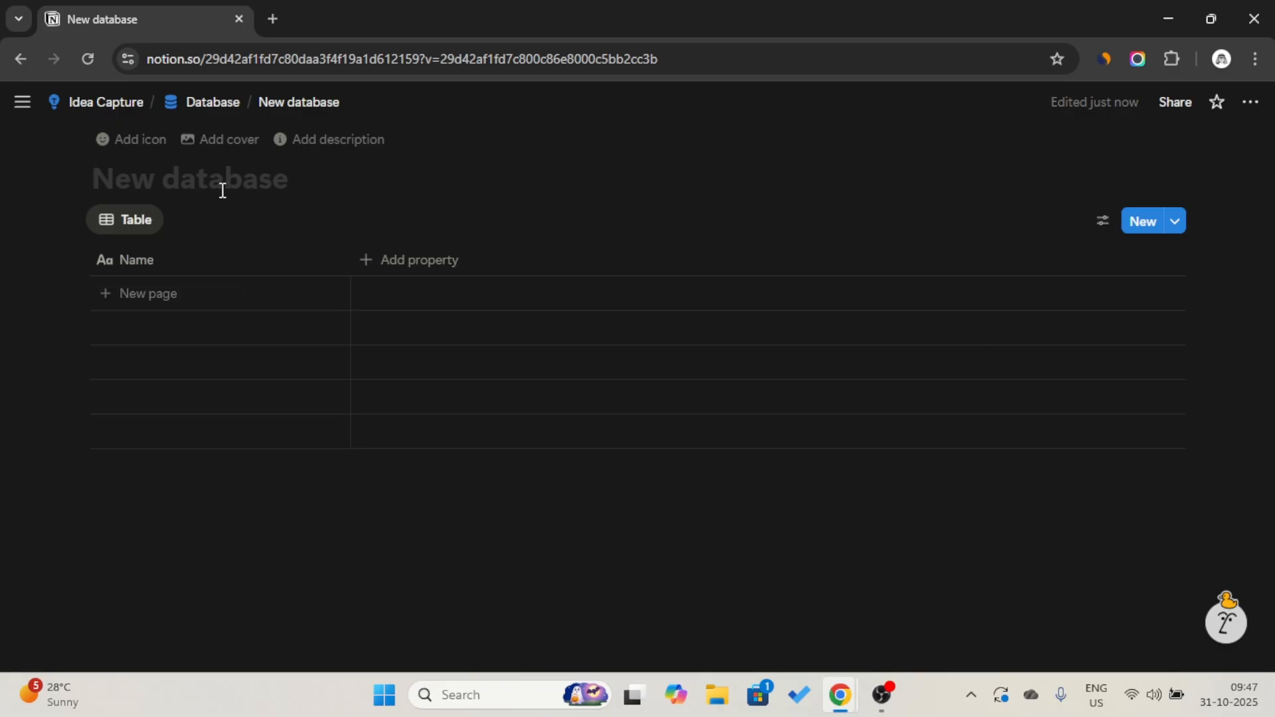
pyautogui.press('capslock')
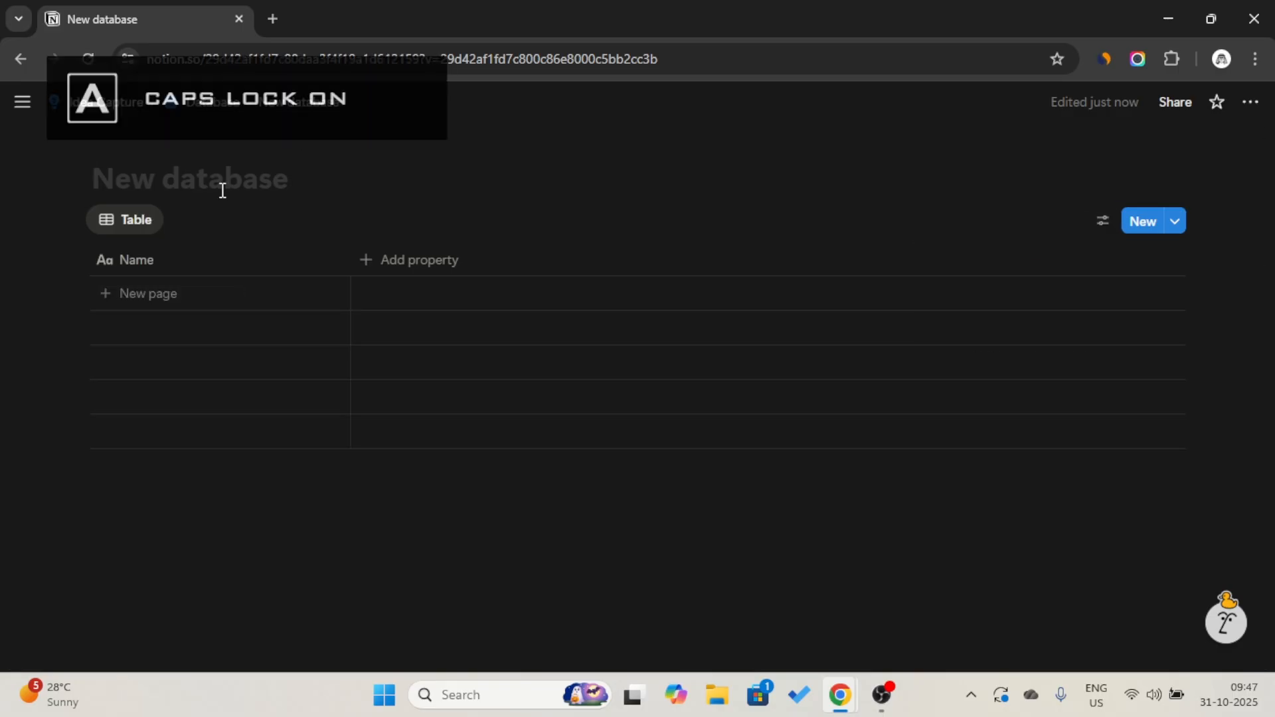
pyautogui.write('I')
pyautogui.press('capslock')
pyautogui.write('dea')
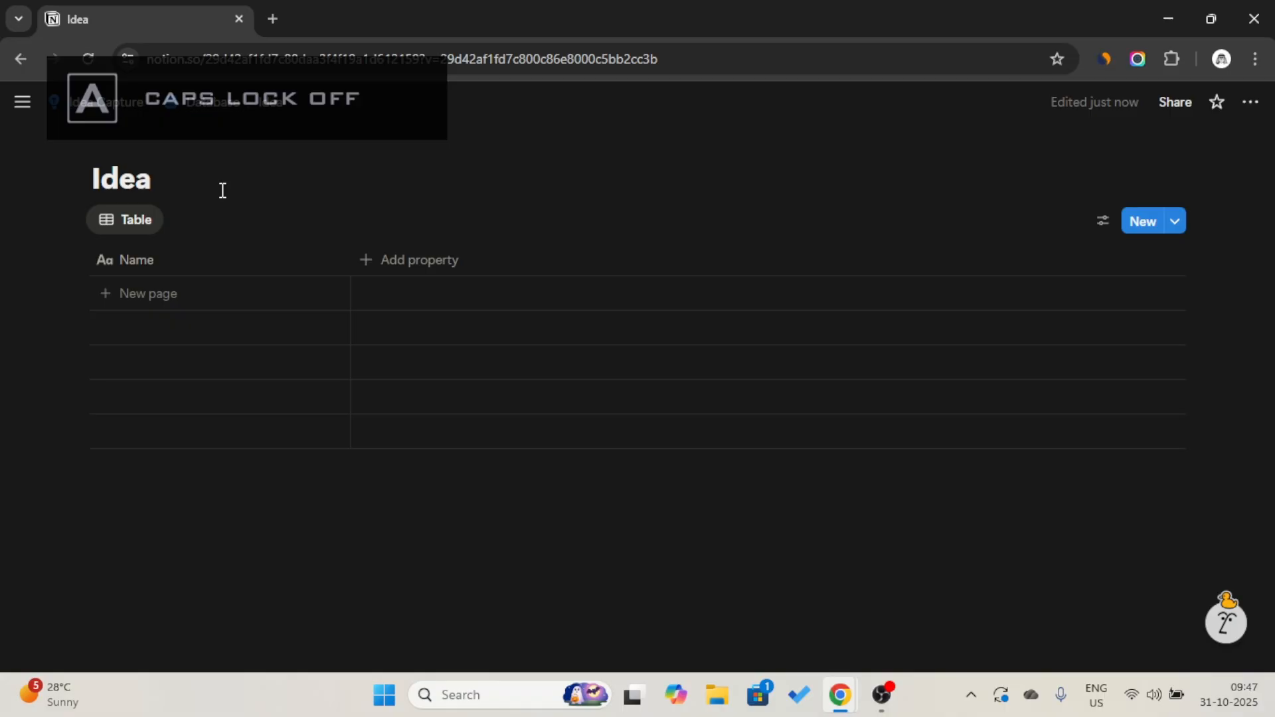
pyautogui.write('s')
# - Add an icon to the Ideas database and change it to the blue lightbulb
pyautogui.click(120, 138)
pyautogui.click(109, 178)
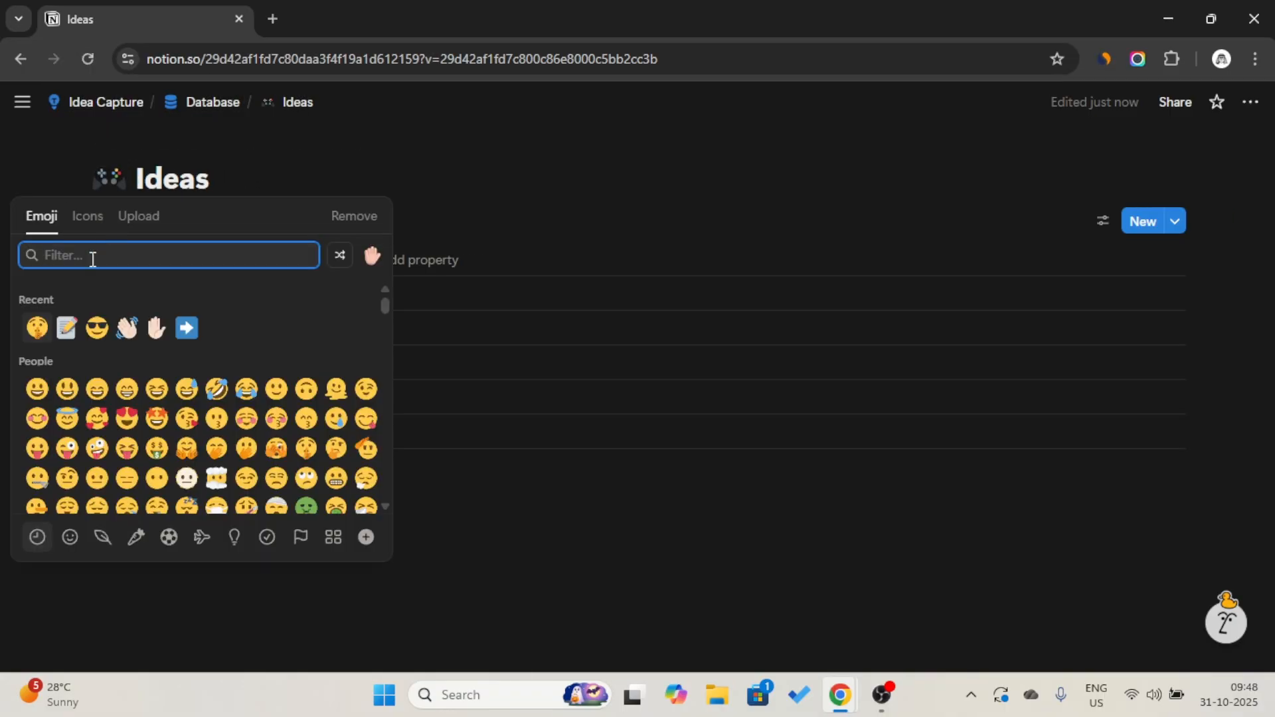
pyautogui.click(91, 226)
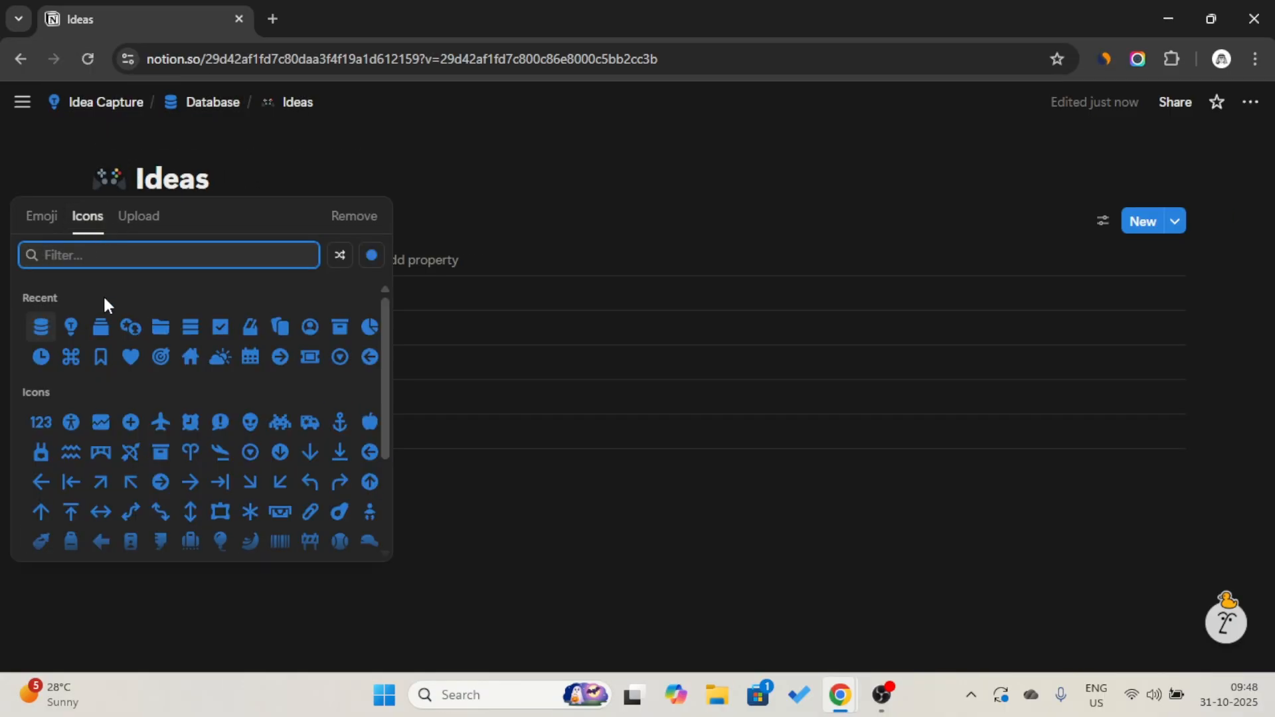
pyautogui.click(70, 327)
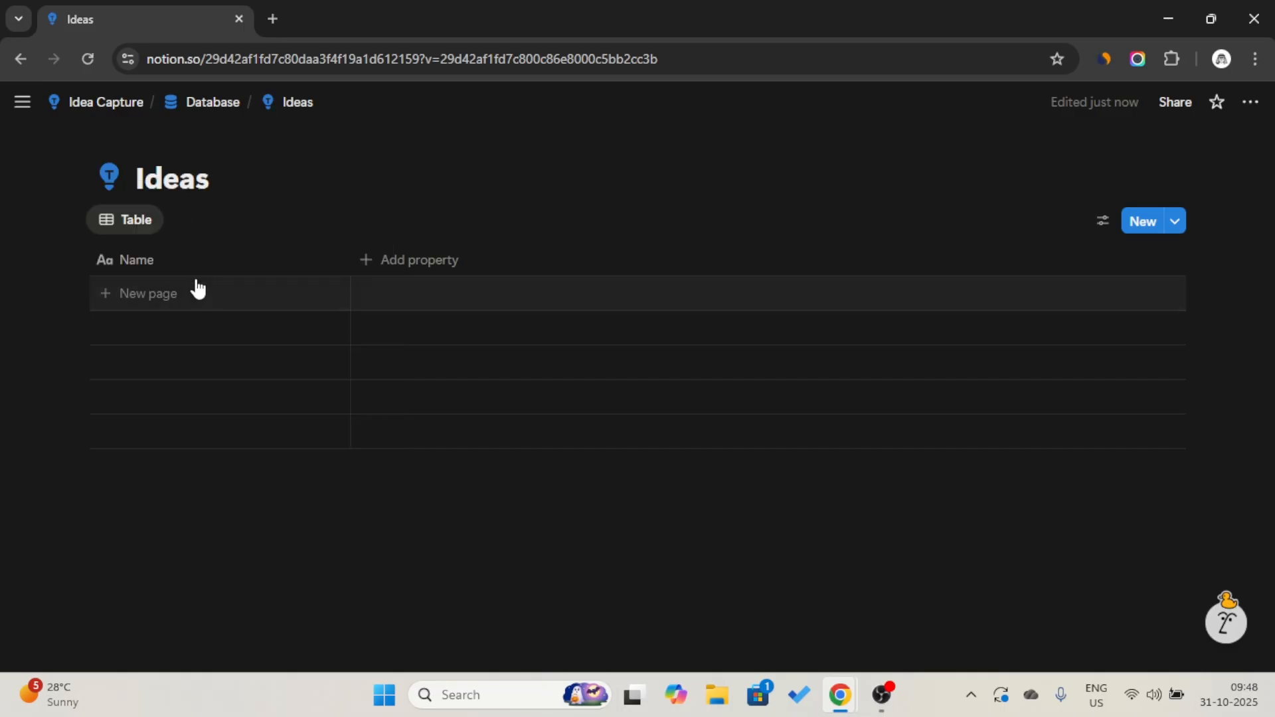
# - Add a text property to the Ideas database and name it "Hook / Notes"
pyautogui.click(414, 262)
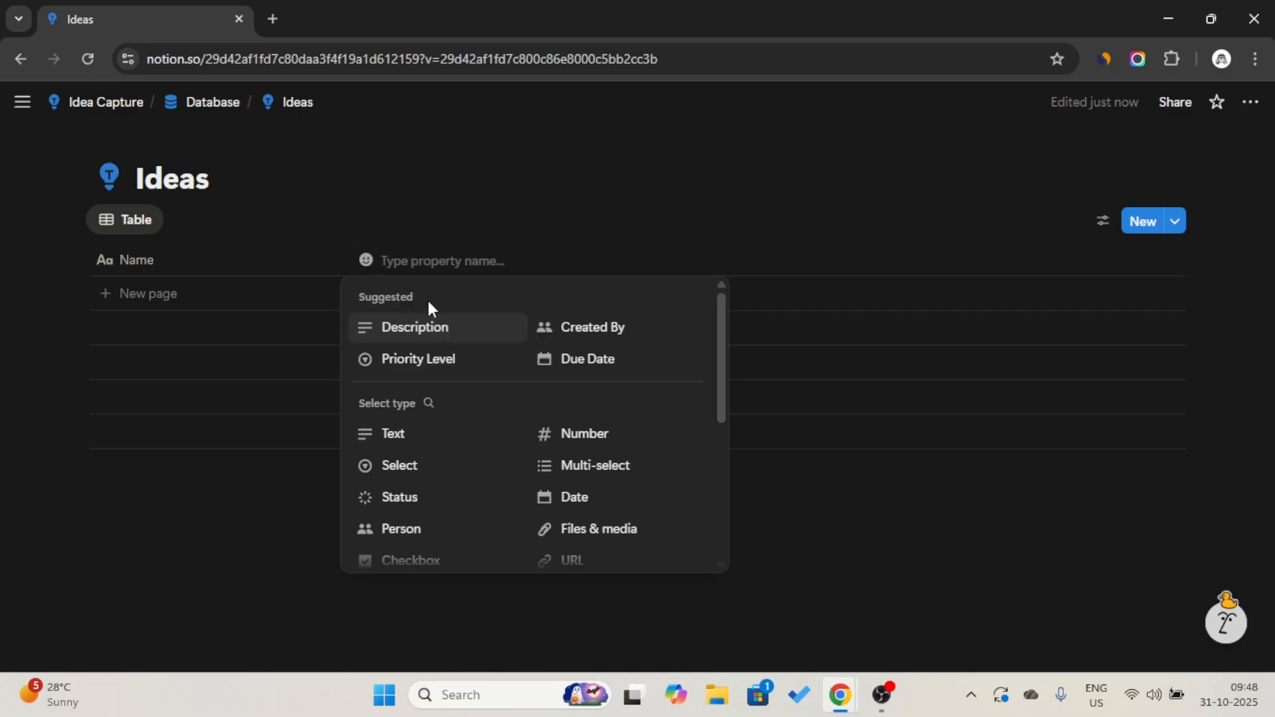
pyautogui.click(556, 231)
pyautogui.click(401, 260)
pyautogui.click(409, 435)
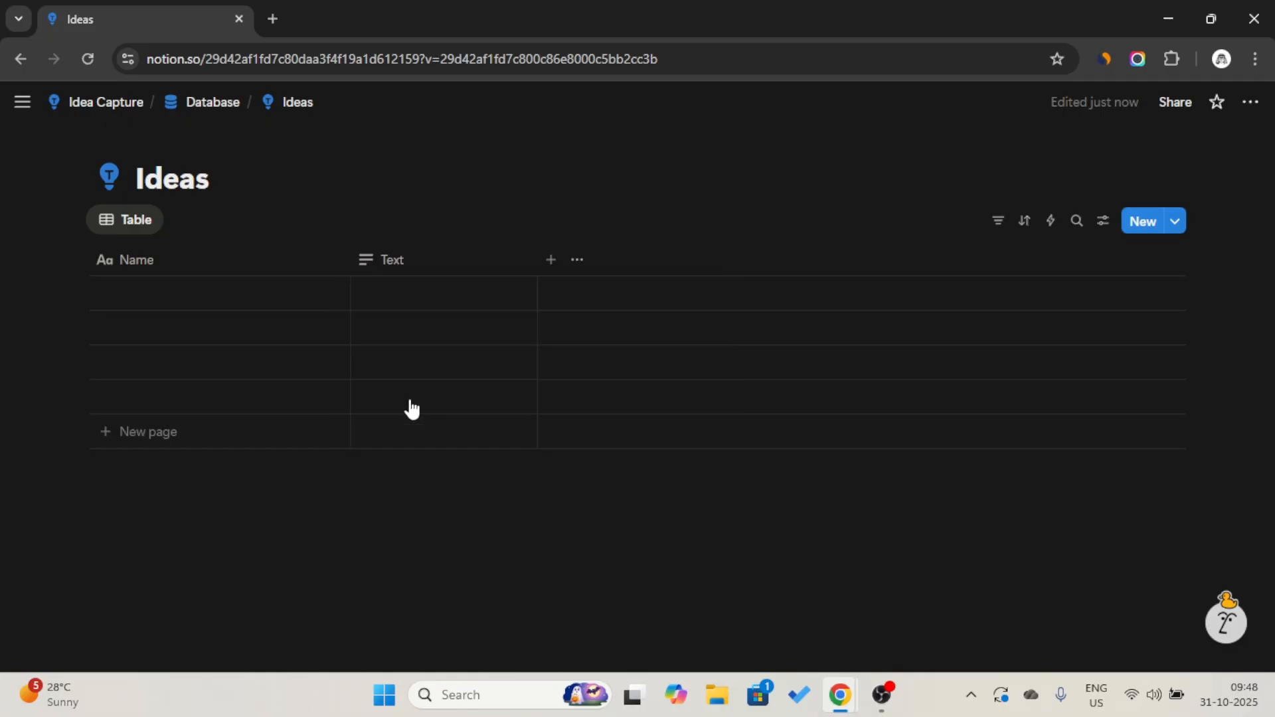
pyautogui.click(422, 262)
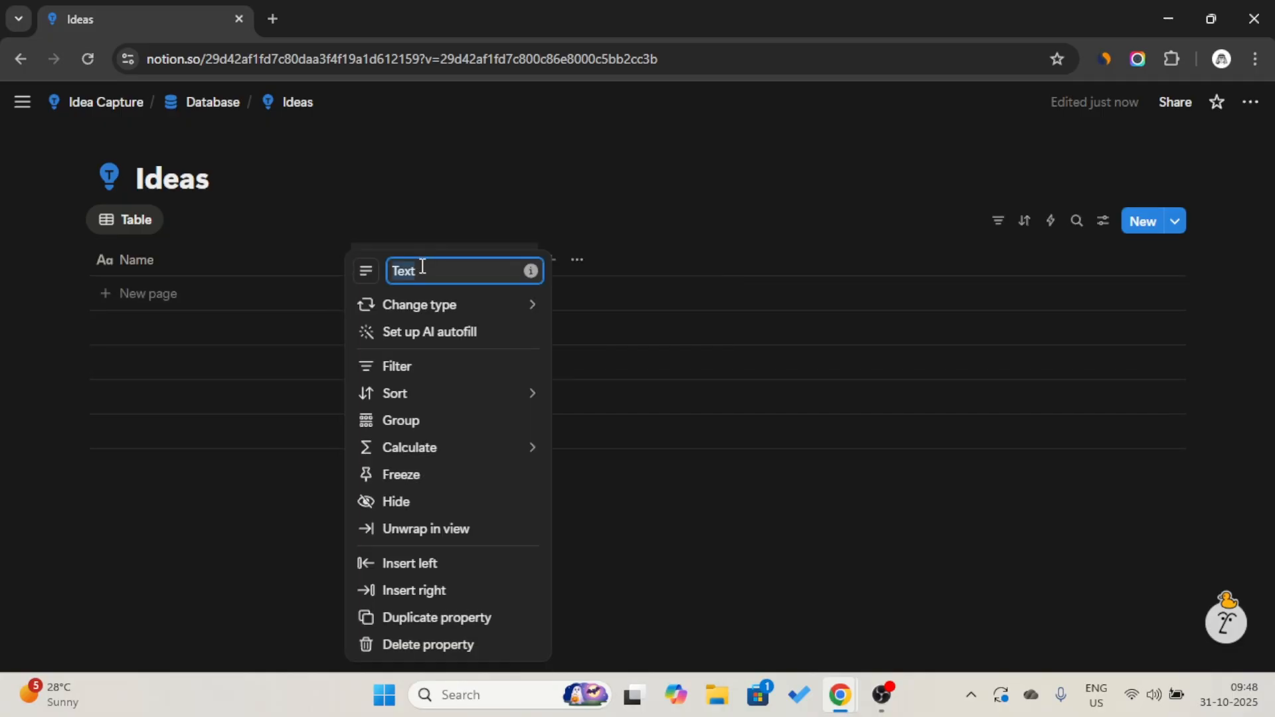
pyautogui.write('Hook/ Notes')
pyautogui.click(594, 223)
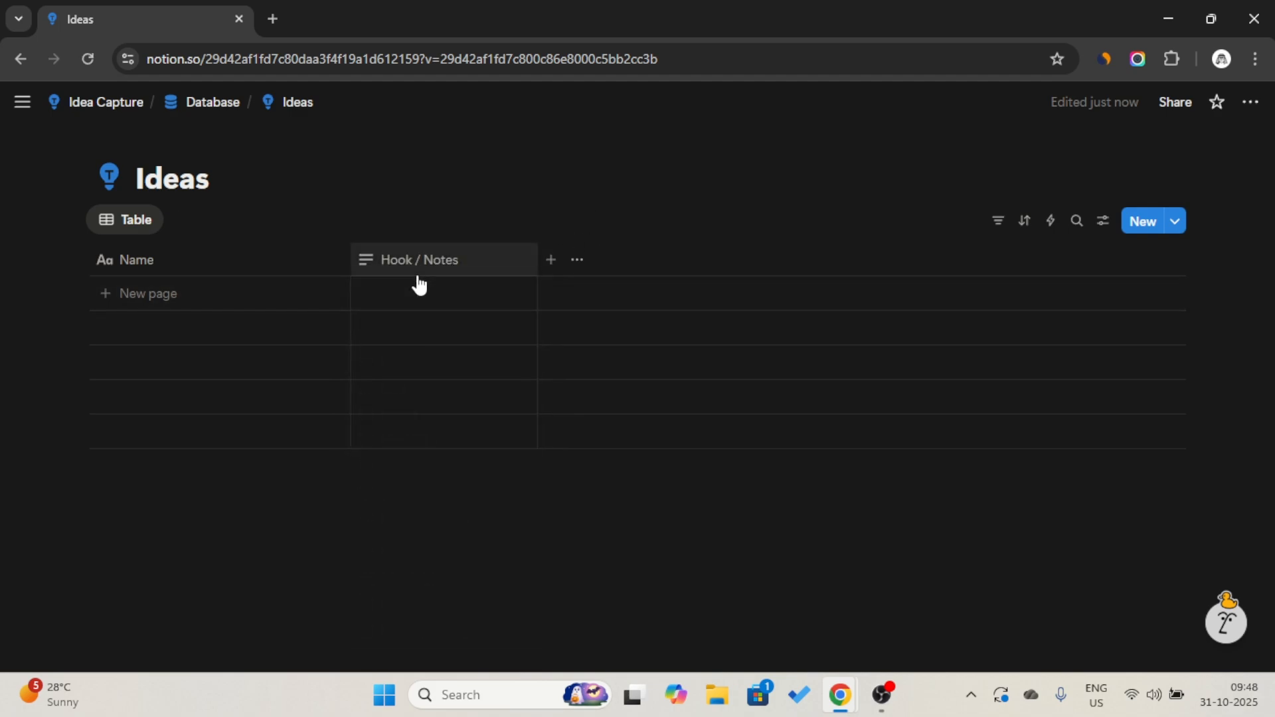
# - Add another property to the Ideas database, set its type to Multi-select and name it "Platform"
pyautogui.click(553, 263)
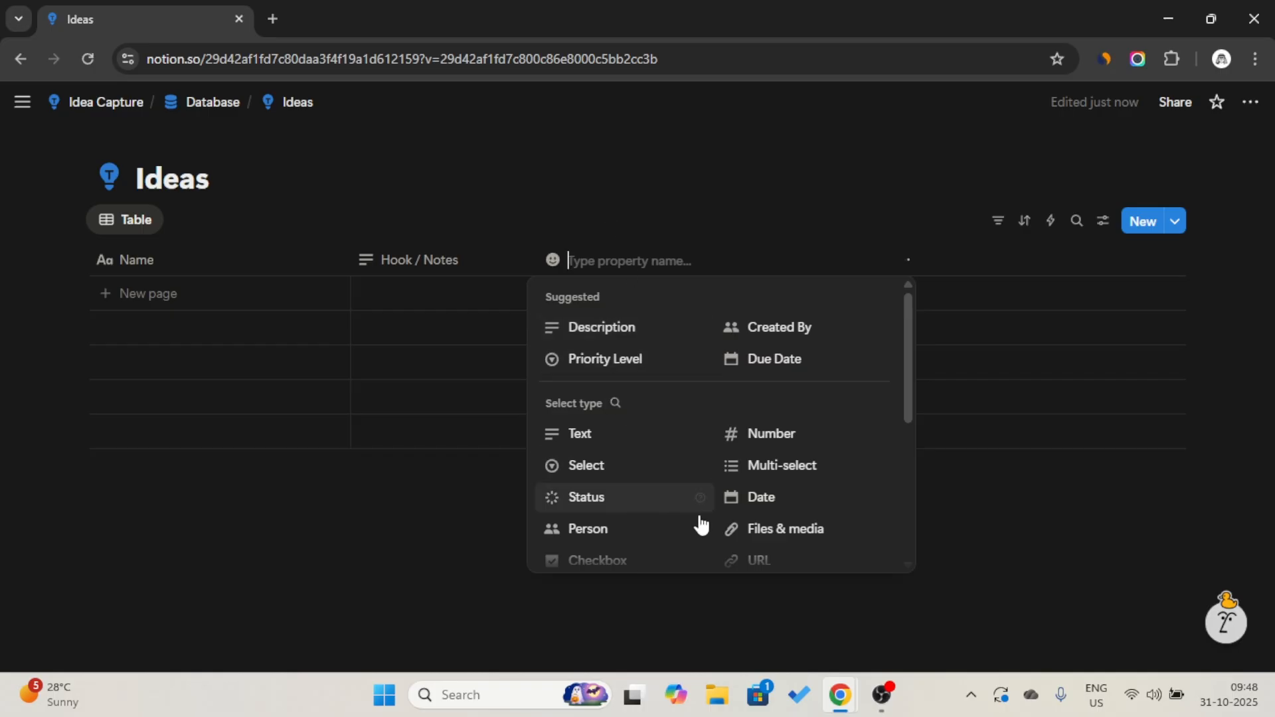
pyautogui.click(626, 468)
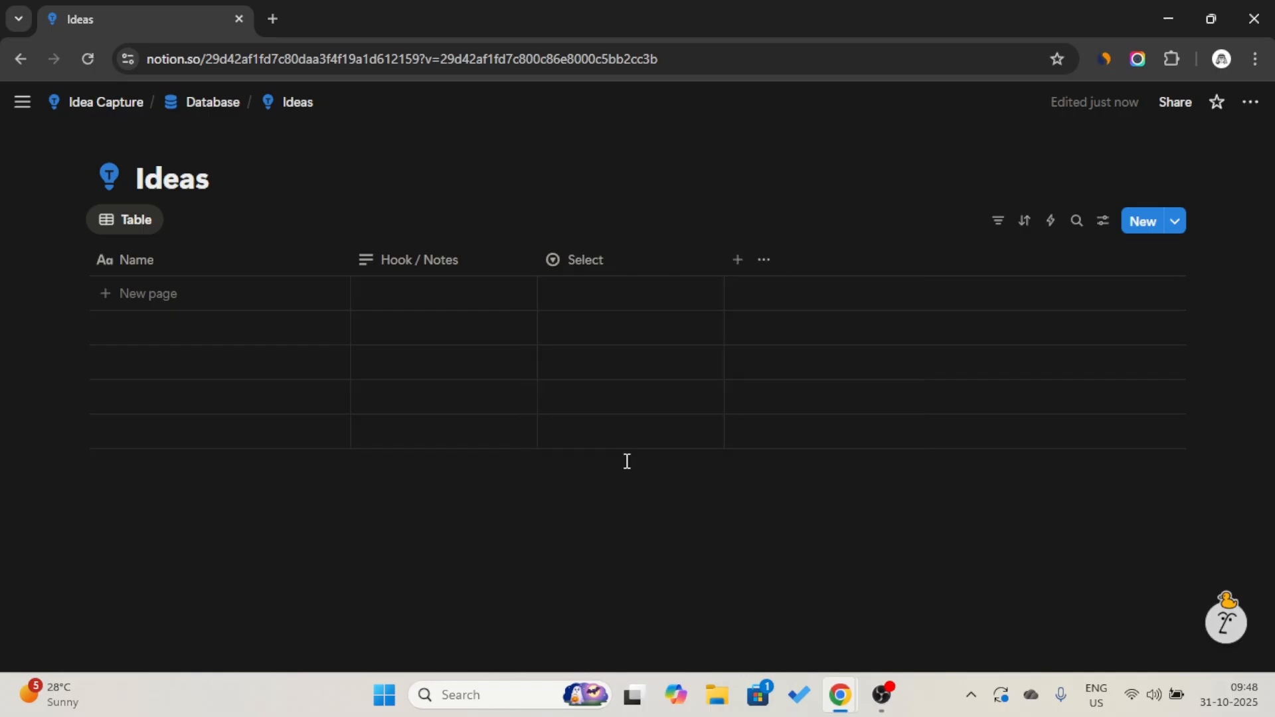
pyautogui.click(606, 271)
pyautogui.moveTo(607, 305)
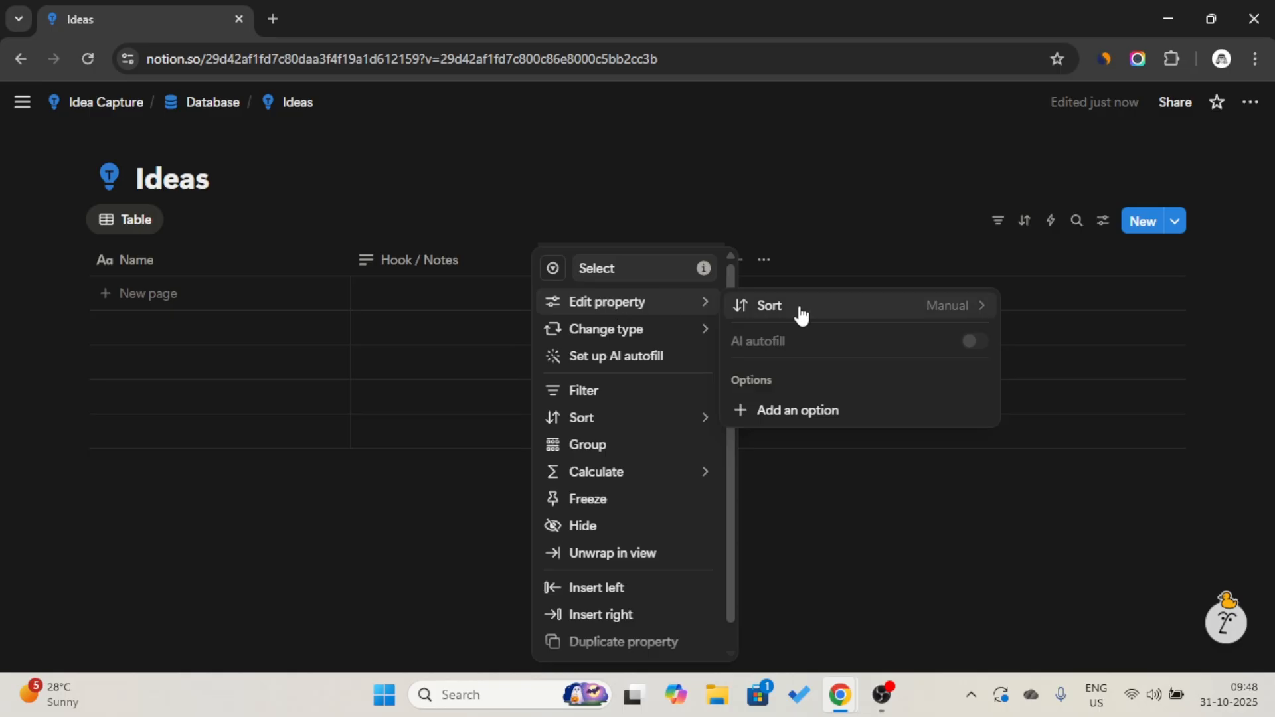
pyautogui.moveTo(651, 329)
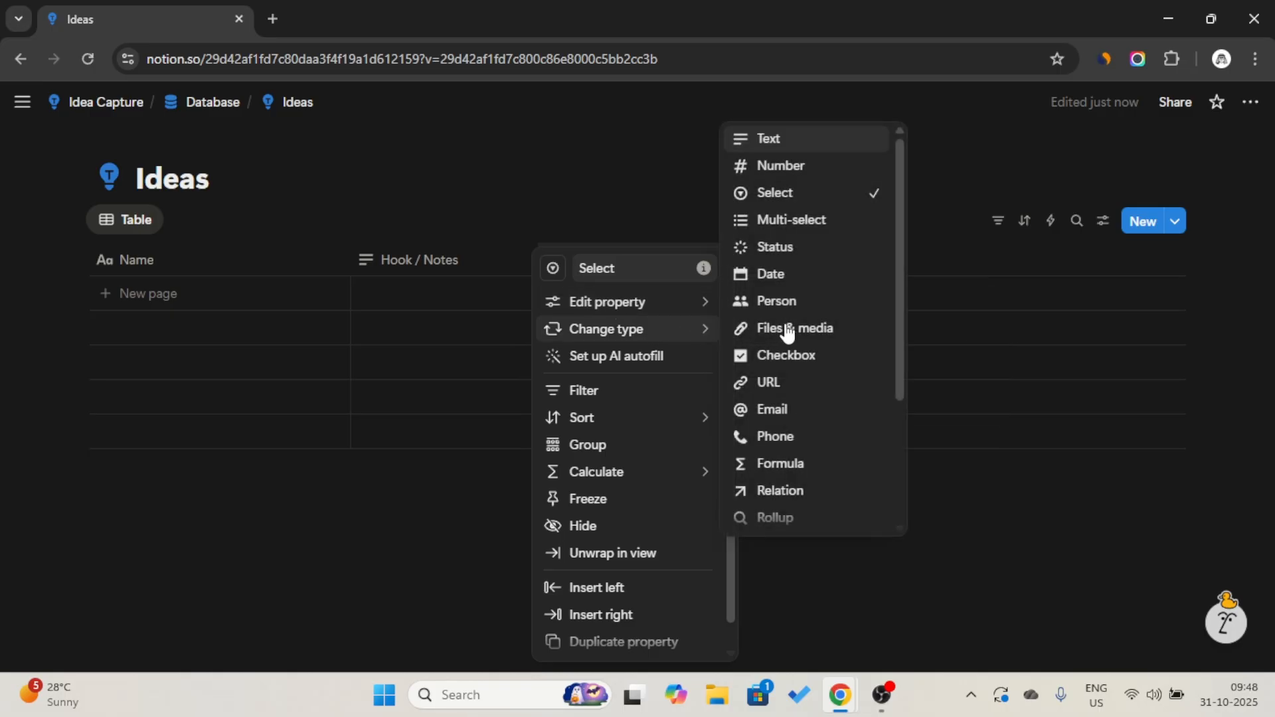
pyautogui.click(799, 220)
pyautogui.click(635, 263)
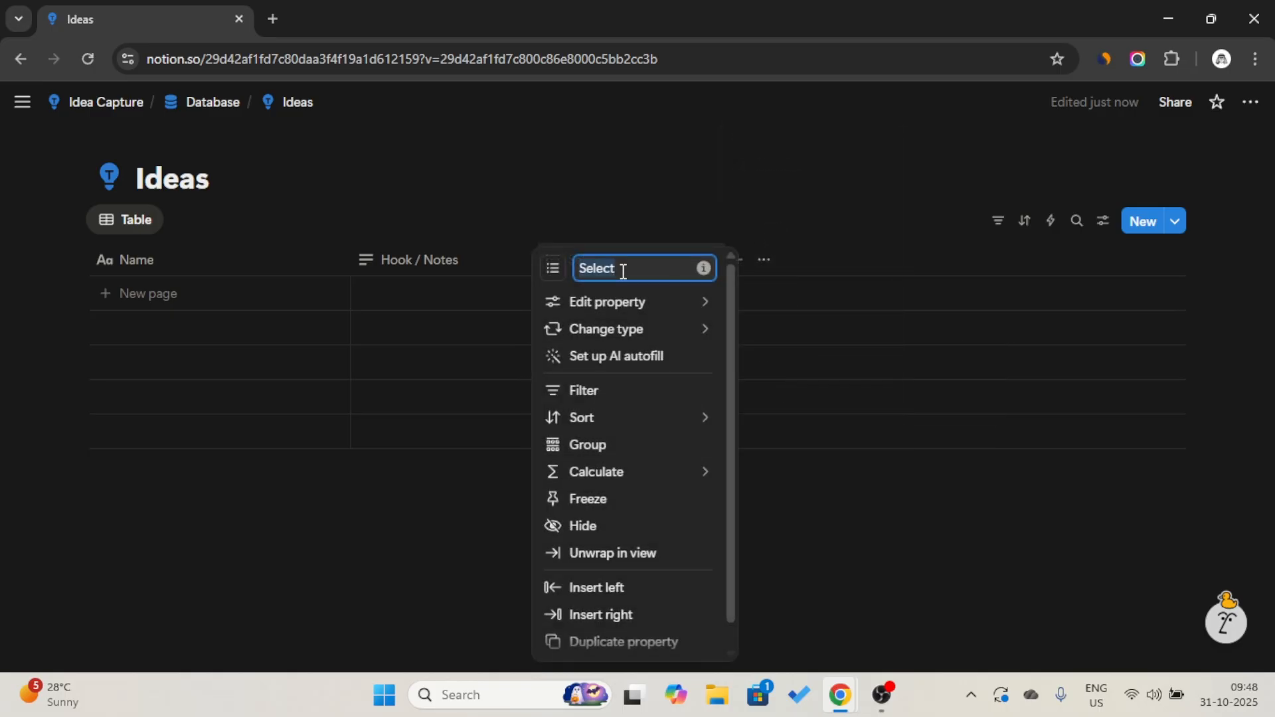
pyautogui.write('Platform')
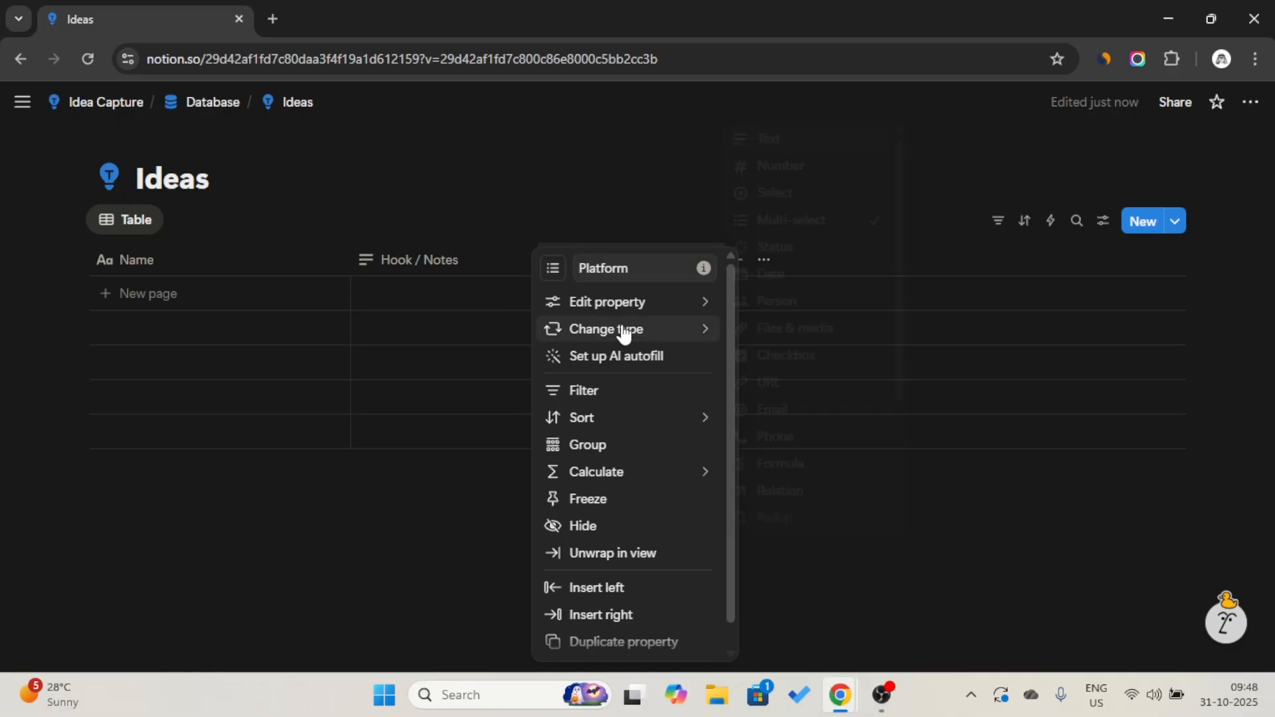
# - Add the options Instagram, YouTube and Article to the Platform property
pyautogui.moveTo(624, 302)
pyautogui.click(792, 411)
pyautogui.press('capslock')
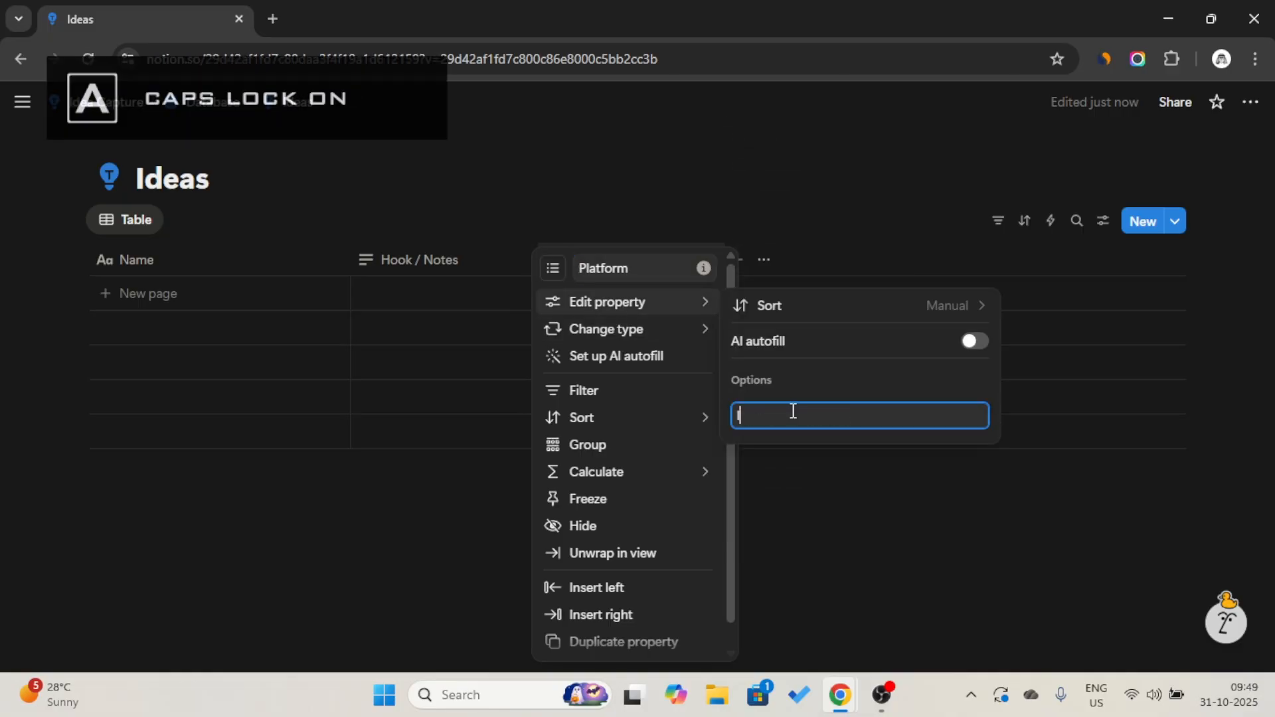
pyautogui.write('Instagram')
pyautogui.press('Return')
pyautogui.write('You')
pyautogui.press('capslock')
pyautogui.write('TU')
pyautogui.press('BackSpace')
pyautogui.write('ube')
pyautogui.press('Return')
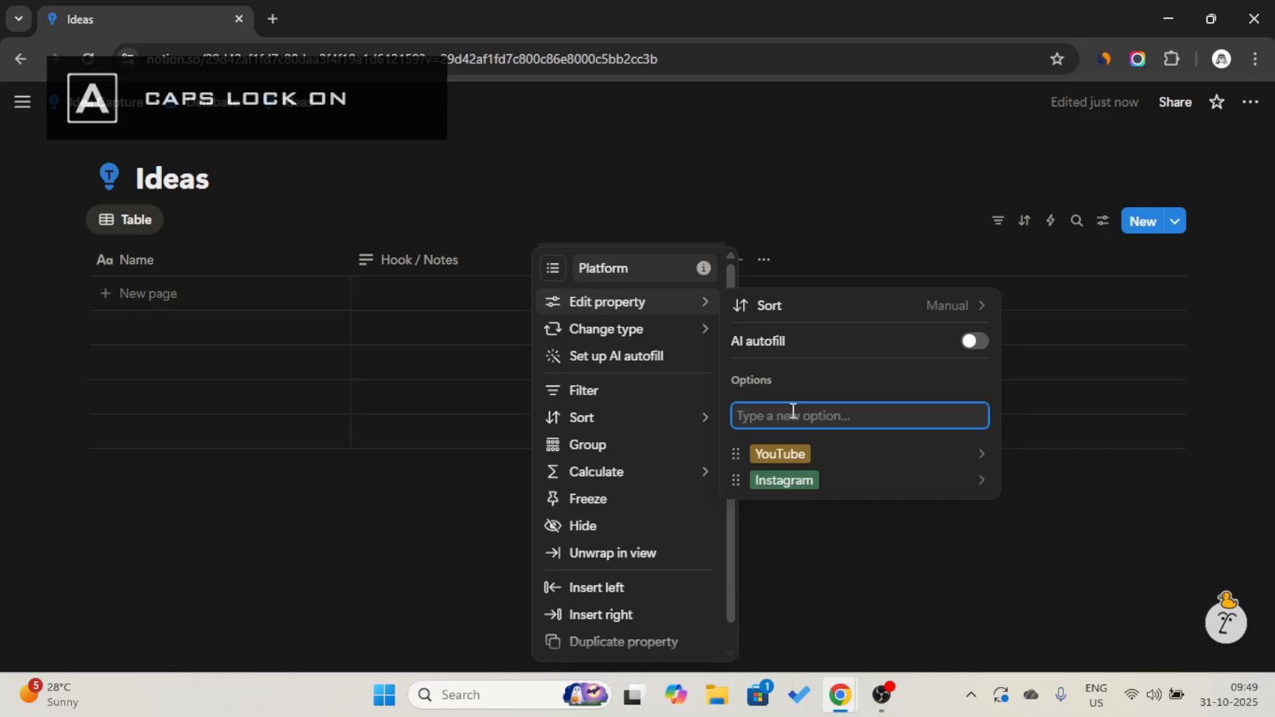
pyautogui.write('Article')
pyautogui.press('Return')
pyautogui.click(761, 552)
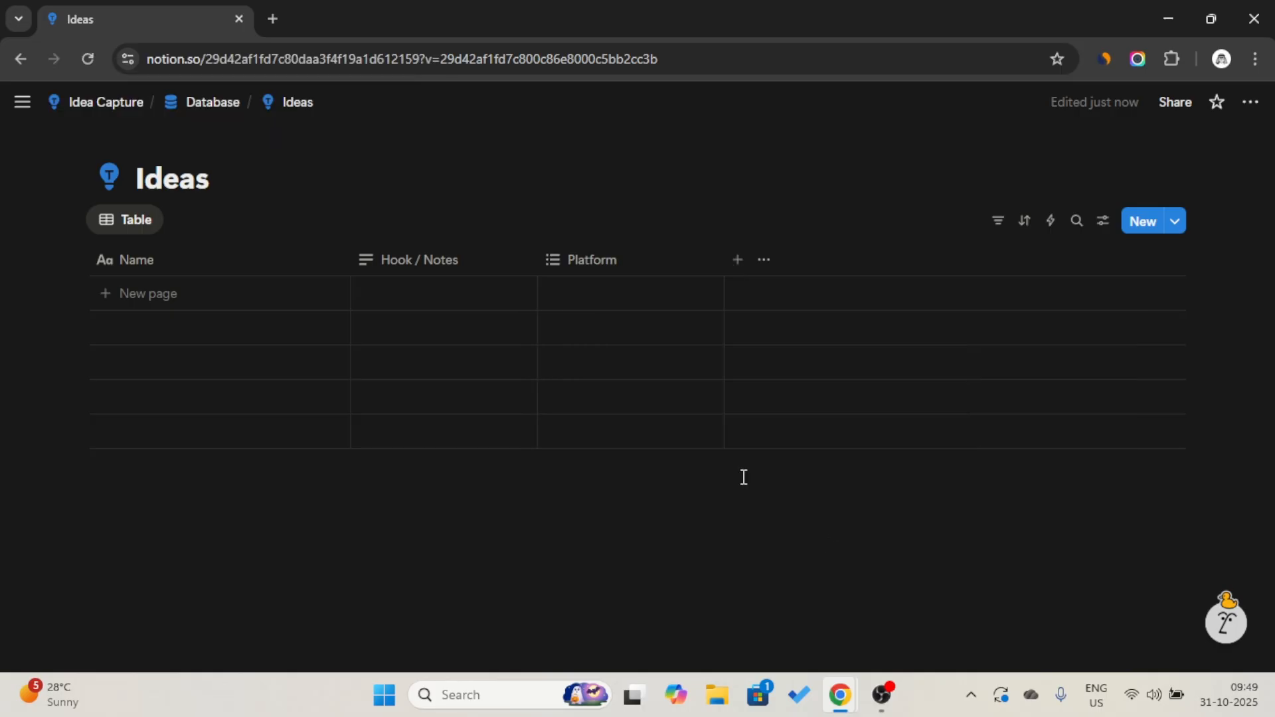
# - Create a blank entry, try YouTube and Instagram in its Platform field, and remove both options again
pyautogui.click(641, 302)
pyautogui.click(641, 301)
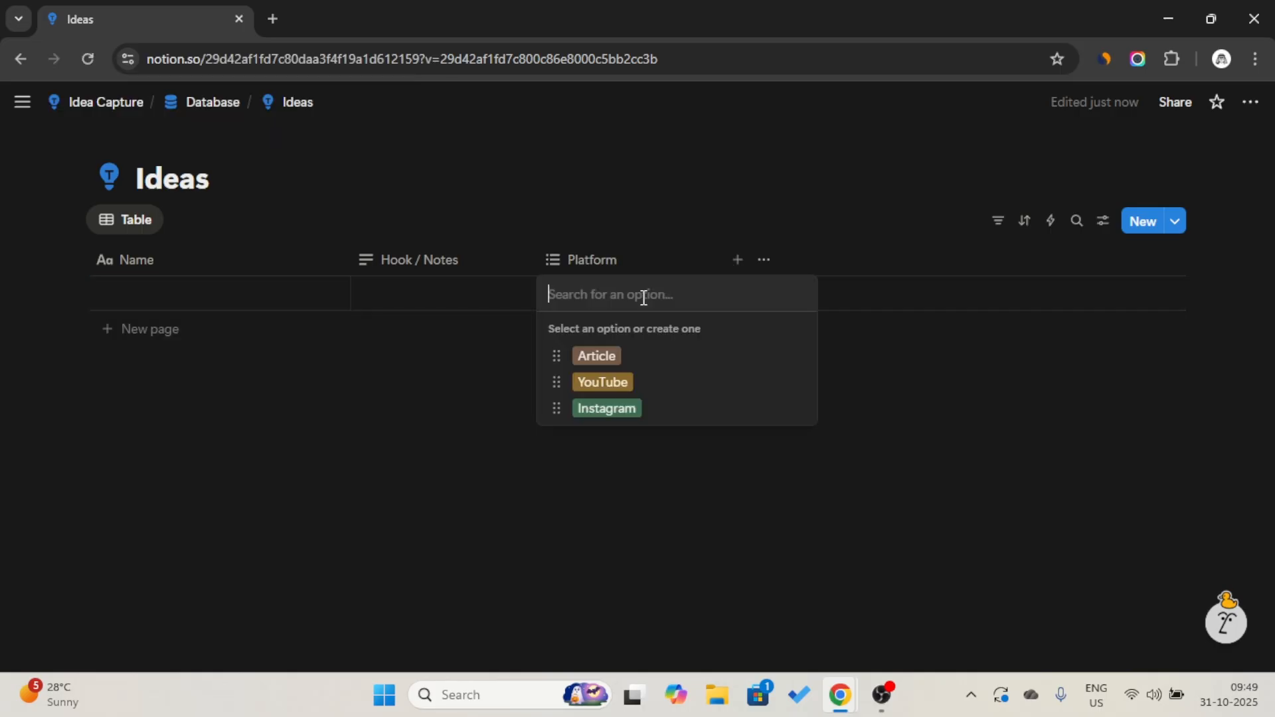
pyautogui.click(642, 384)
pyautogui.click(607, 408)
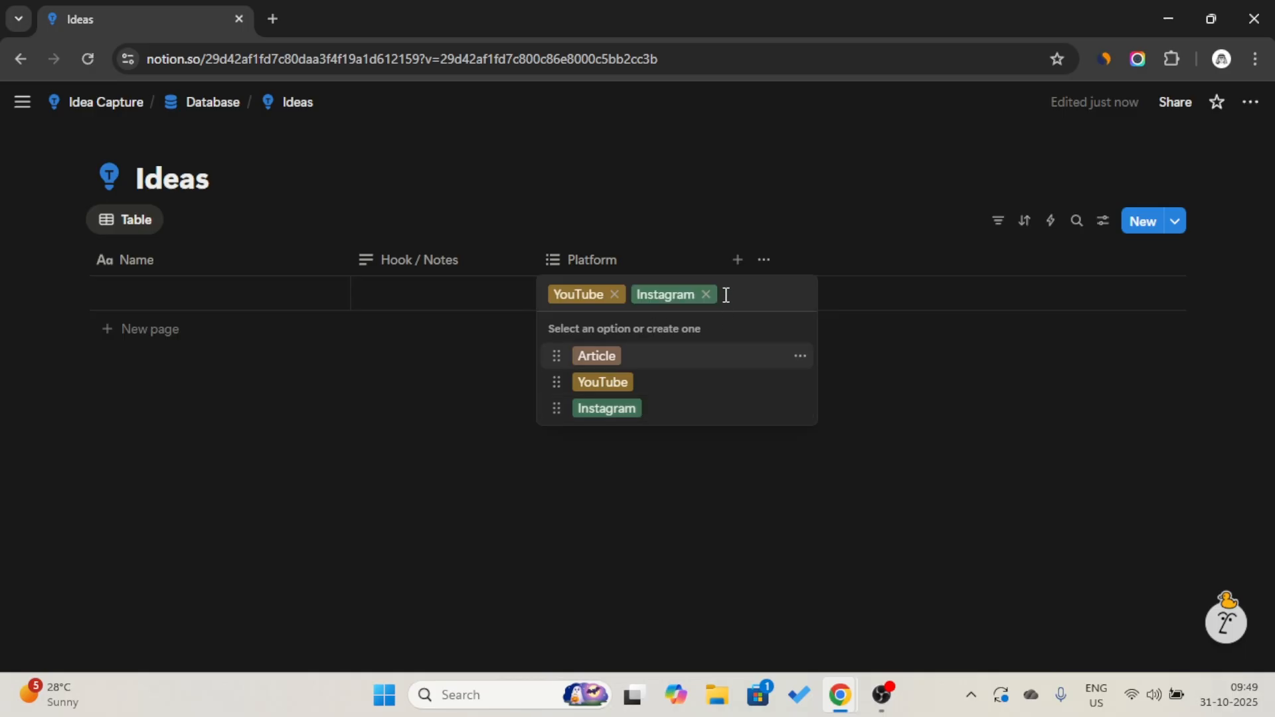
pyautogui.click(707, 294)
pyautogui.click(614, 294)
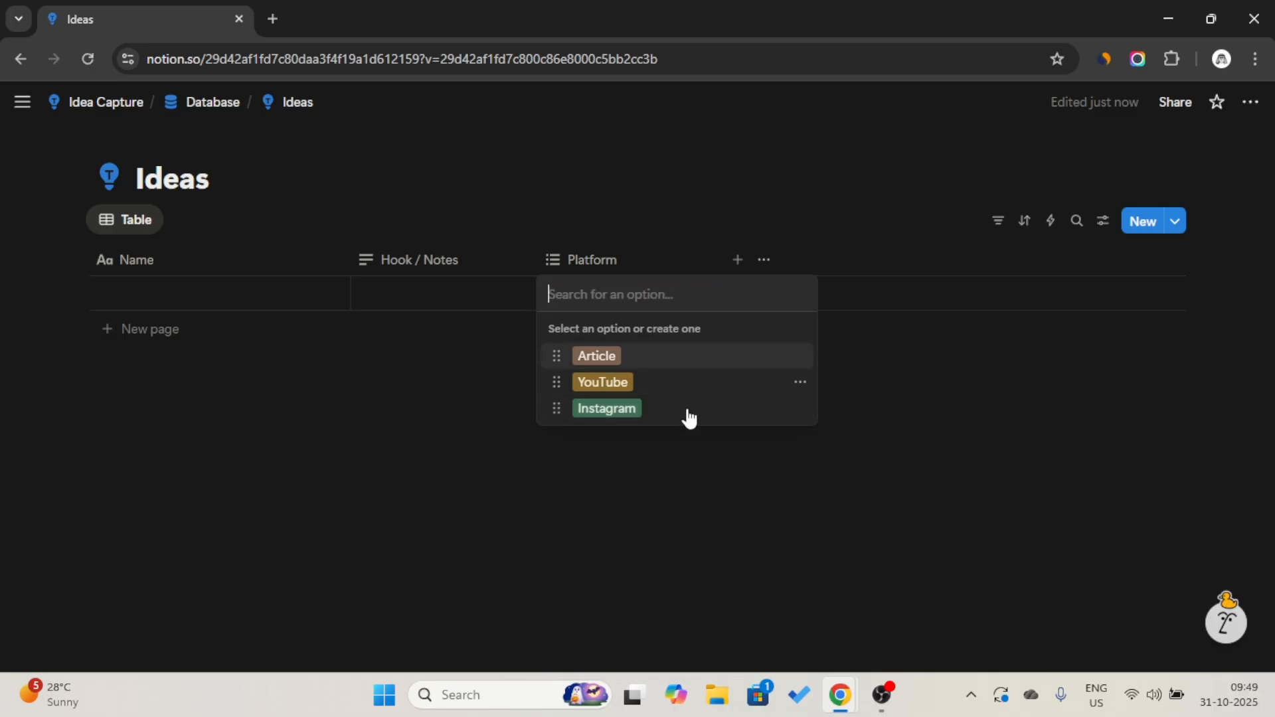
pyautogui.click(728, 520)
# - Add a select property after Platform and name it "Content Type"
pyautogui.click(738, 260)
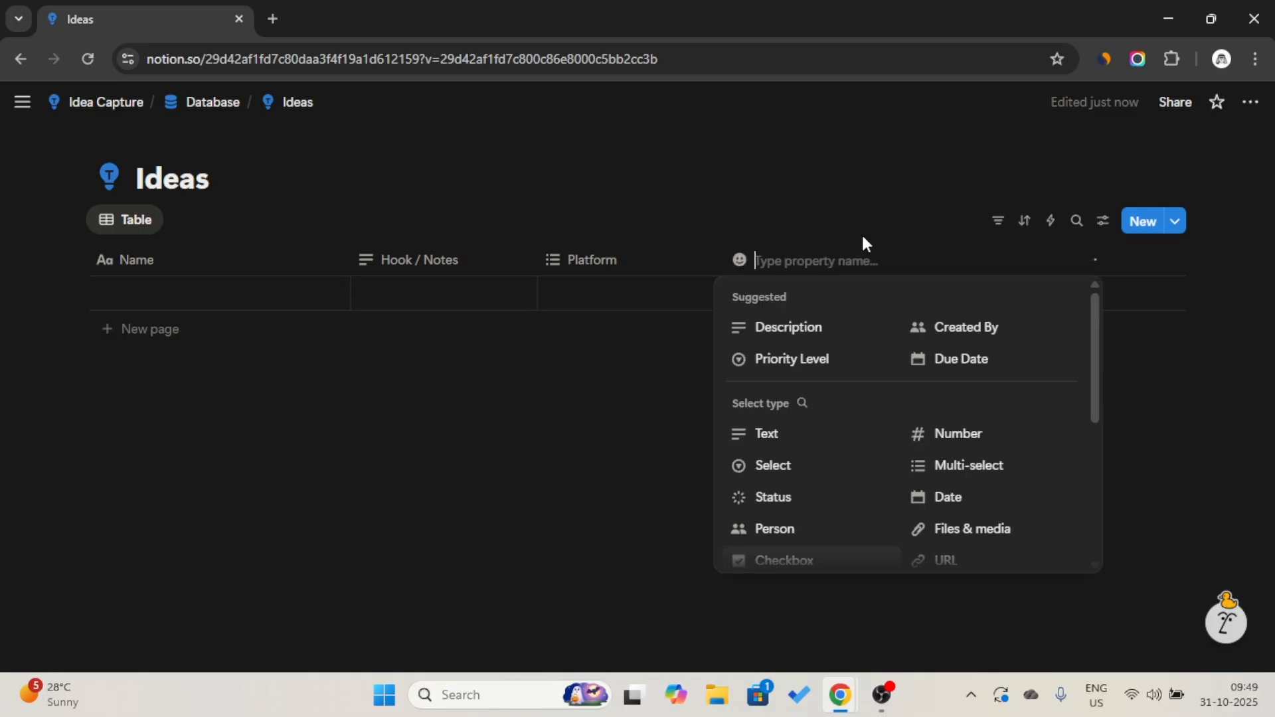
pyautogui.click(797, 477)
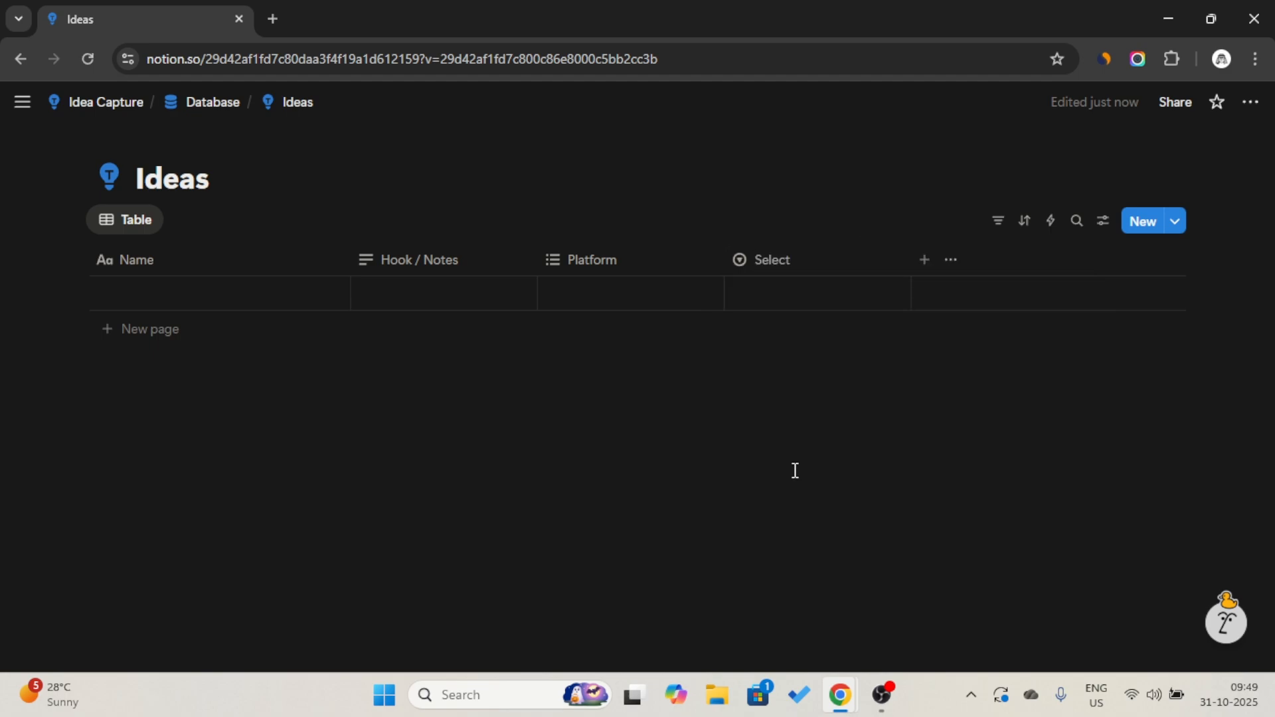
pyautogui.click(806, 266)
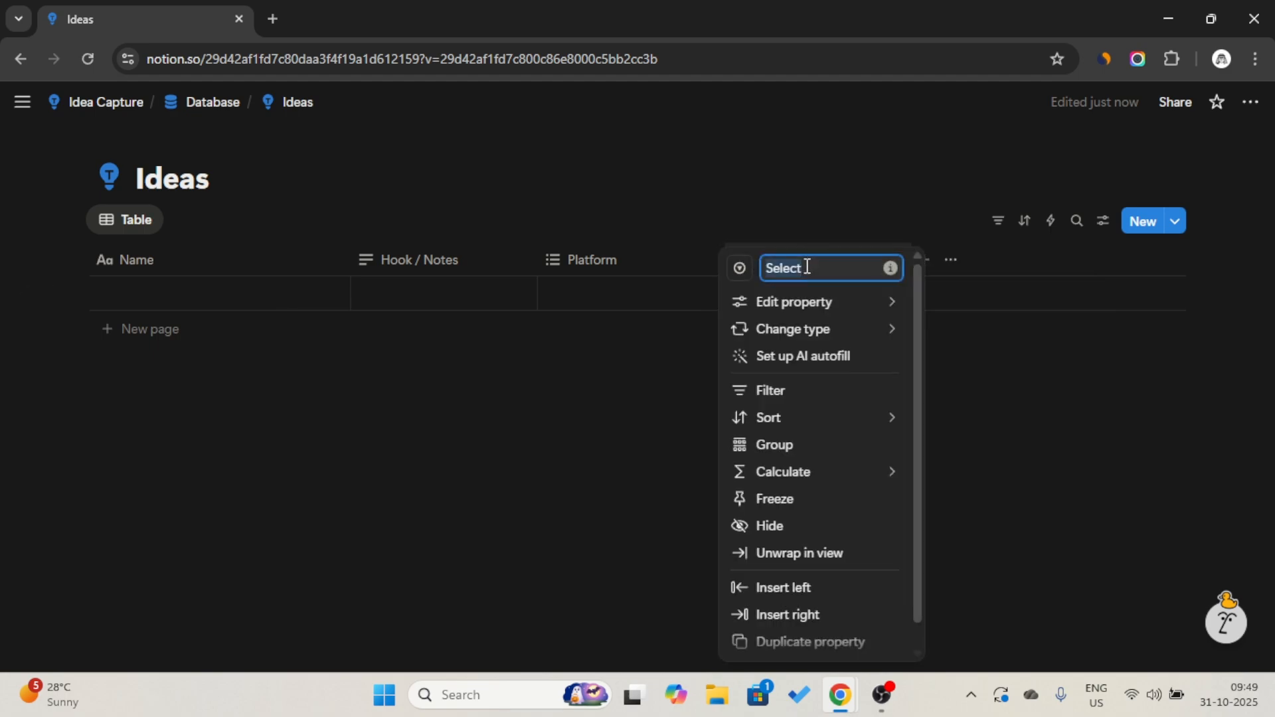
pyautogui.write('Content Type')
# - Add the options Shorts, YouTube Tutorial and Reel to the Content Type property and check them in the blank entry
pyautogui.moveTo(813, 303)
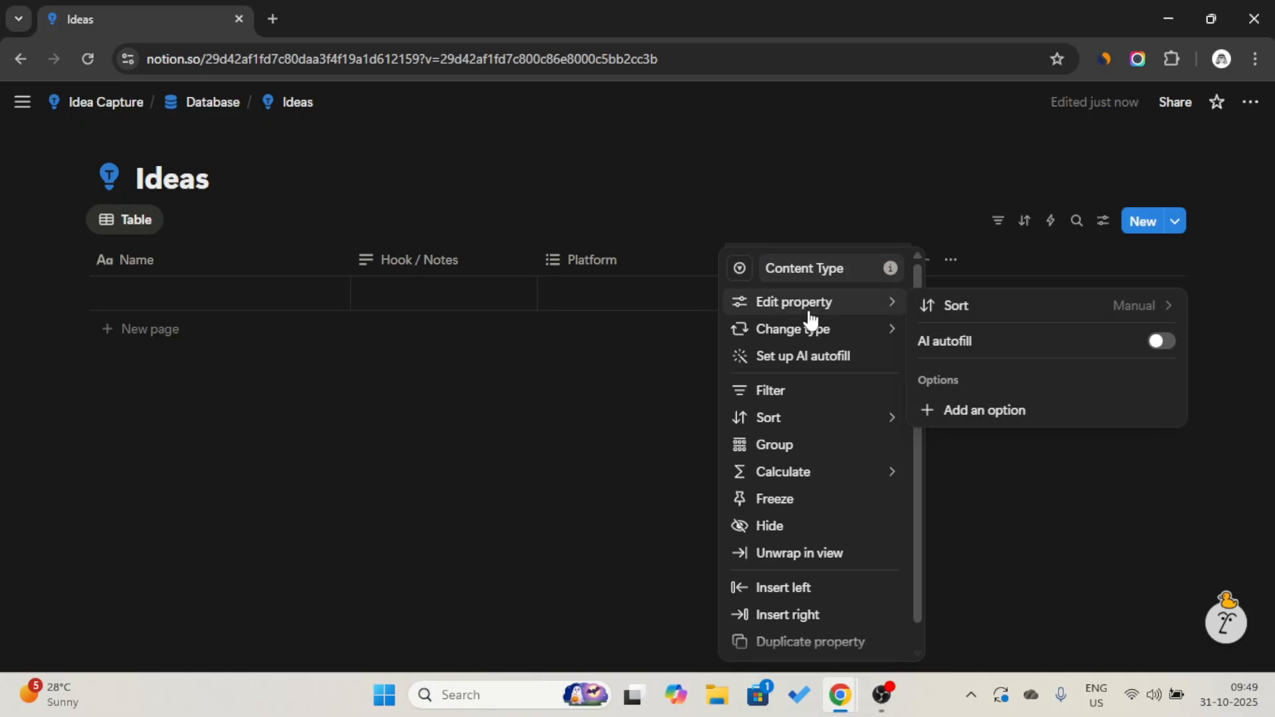
pyautogui.click(994, 418)
pyautogui.write('Shorts')
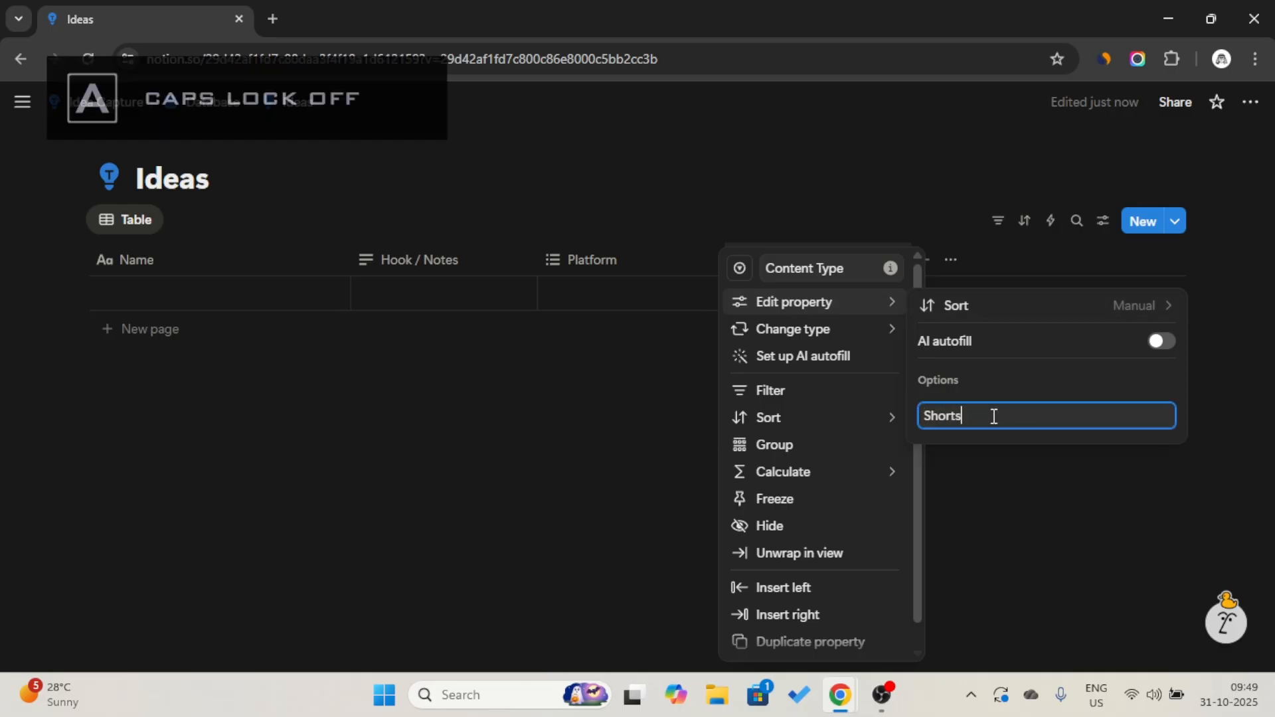
pyautogui.press('Return')
pyautogui.write('Youtube')
pyautogui.press('BackSpace')
pyautogui.press('BackSpace')
pyautogui.press('BackSpace')
pyautogui.press('BackSpace')
pyautogui.write('Tube Tutorial')
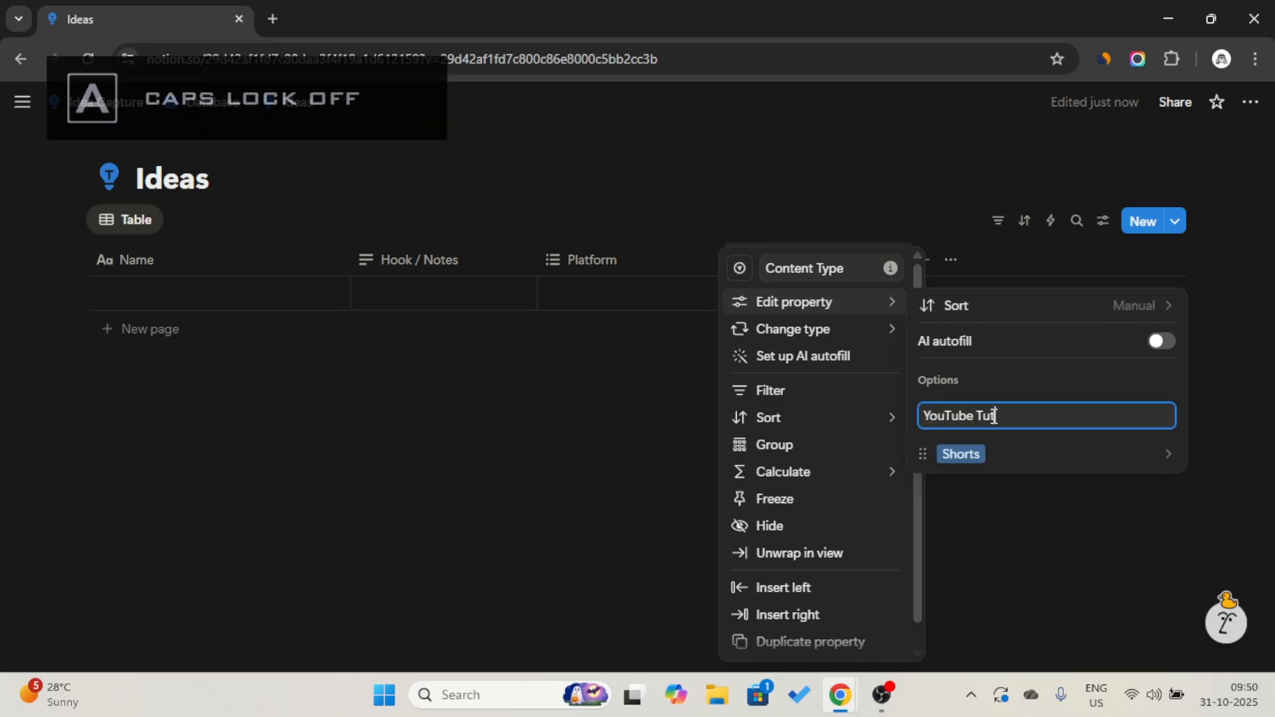
pyautogui.press('Return')
pyautogui.write('Reel')
pyautogui.press('Return')
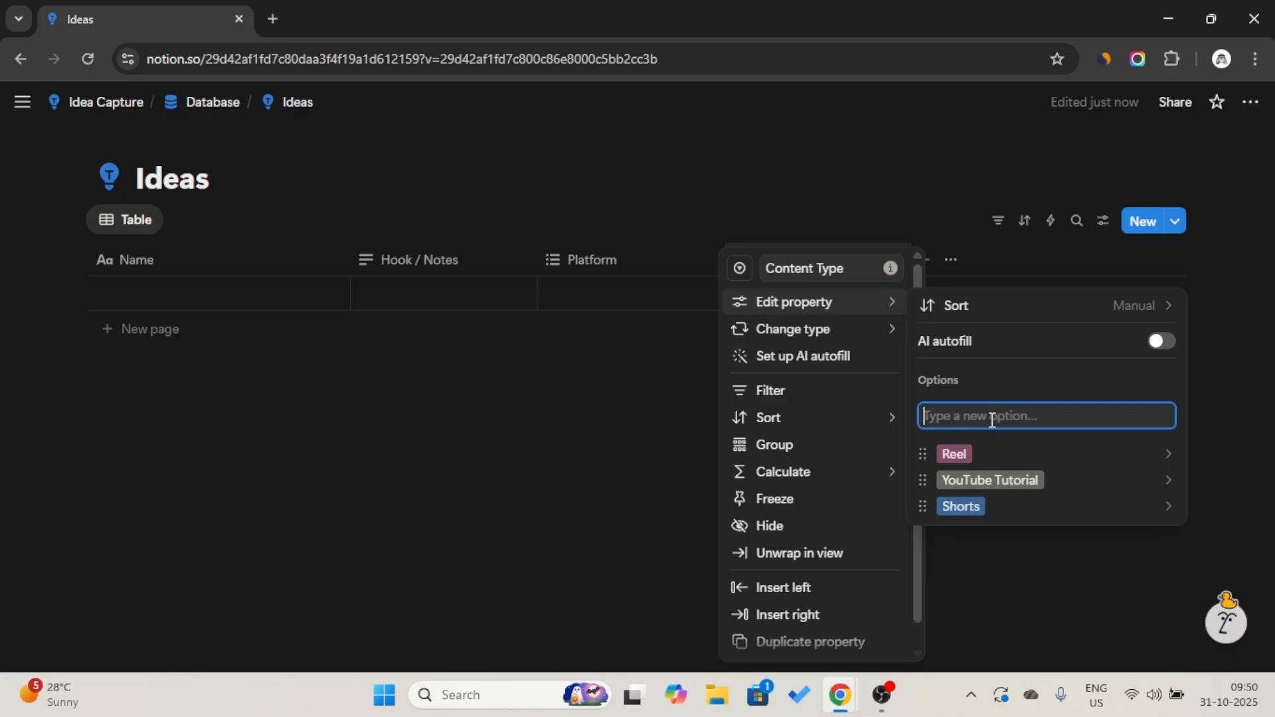
pyautogui.click(928, 229)
pyautogui.click(840, 294)
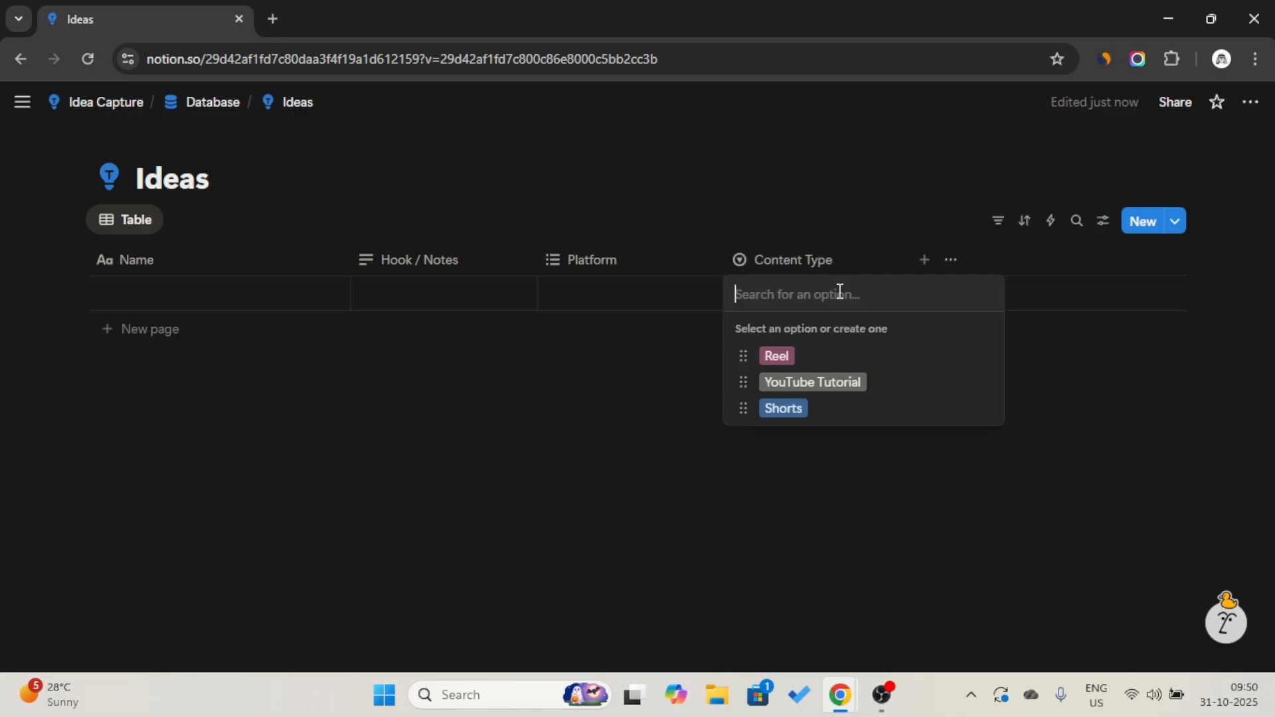
pyautogui.press('Escape')
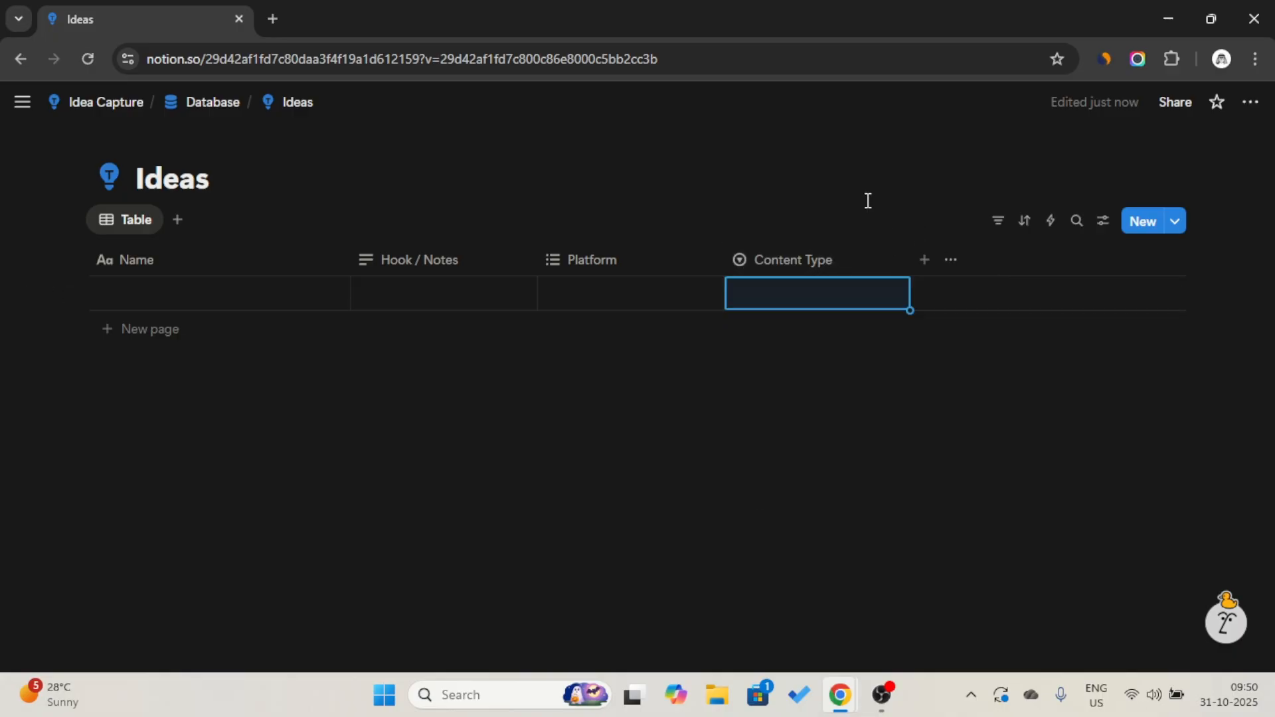
# - Add a Status property after Content Type and review its To-do, In progress and Complete option groups
pyautogui.click(925, 260)
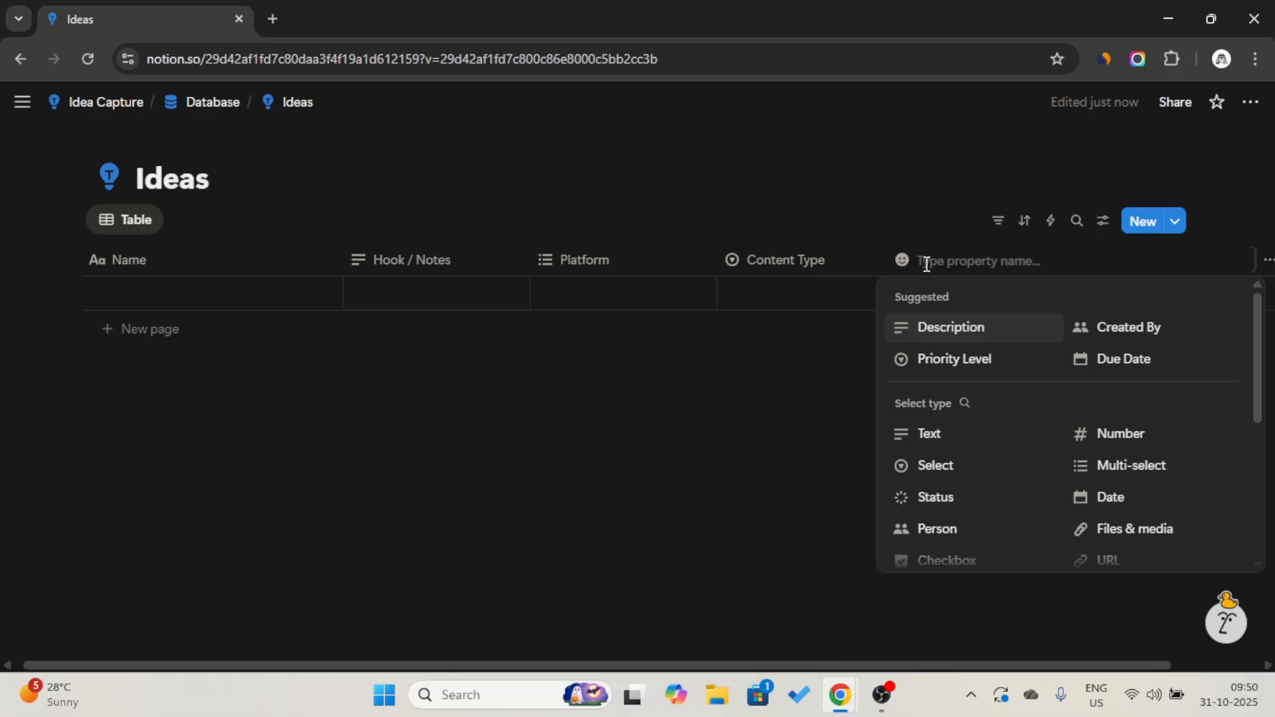
pyautogui.scroll(-1, 962, 501)
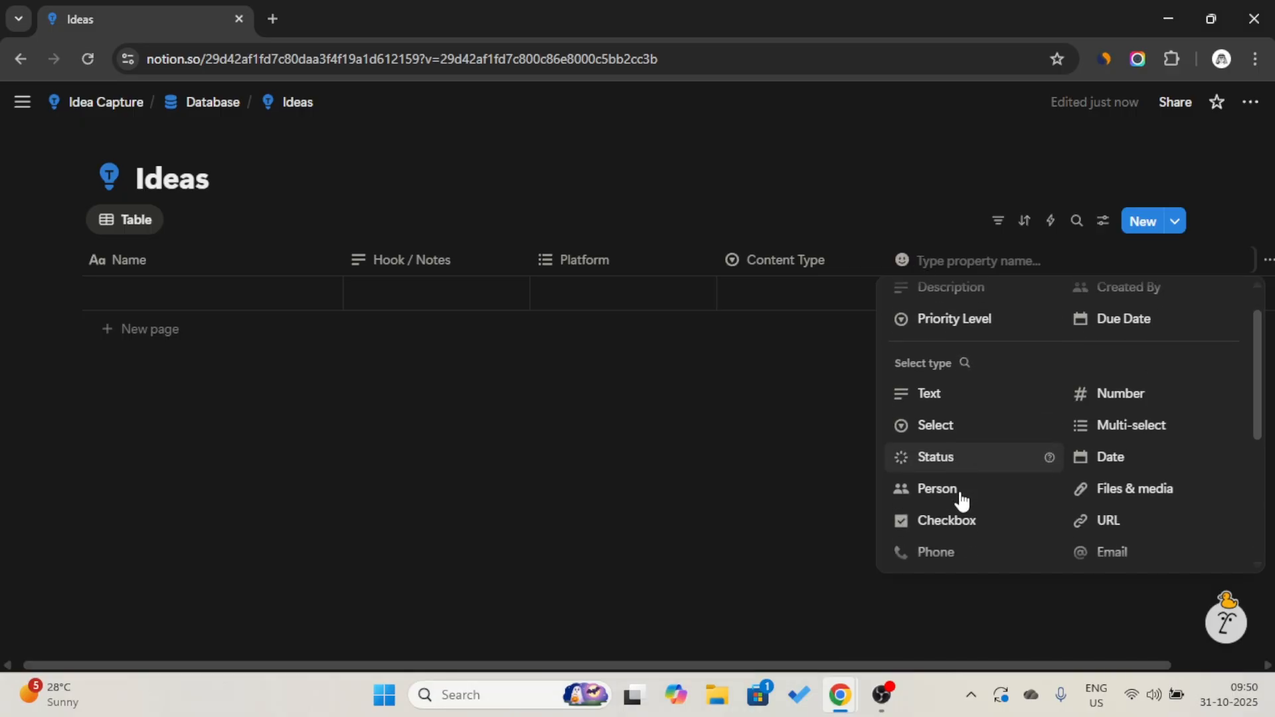
pyautogui.scroll(-1, 963, 501)
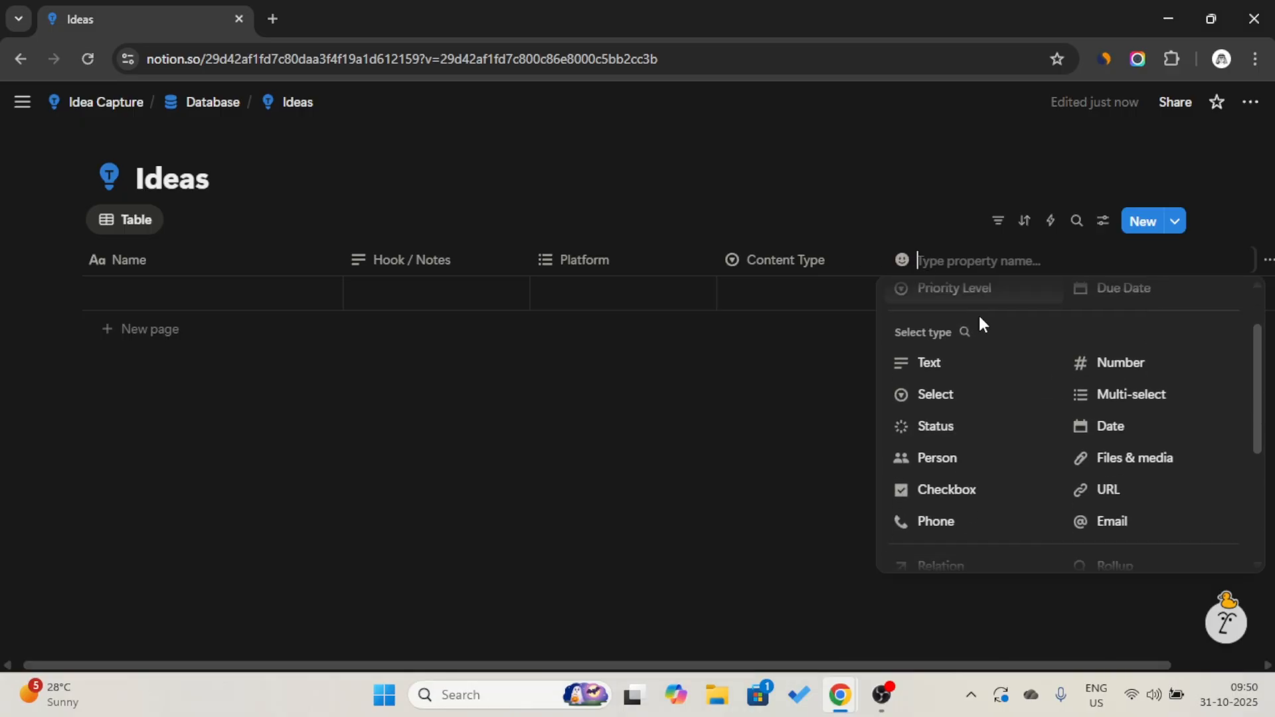
pyautogui.click(957, 428)
pyautogui.click(950, 257)
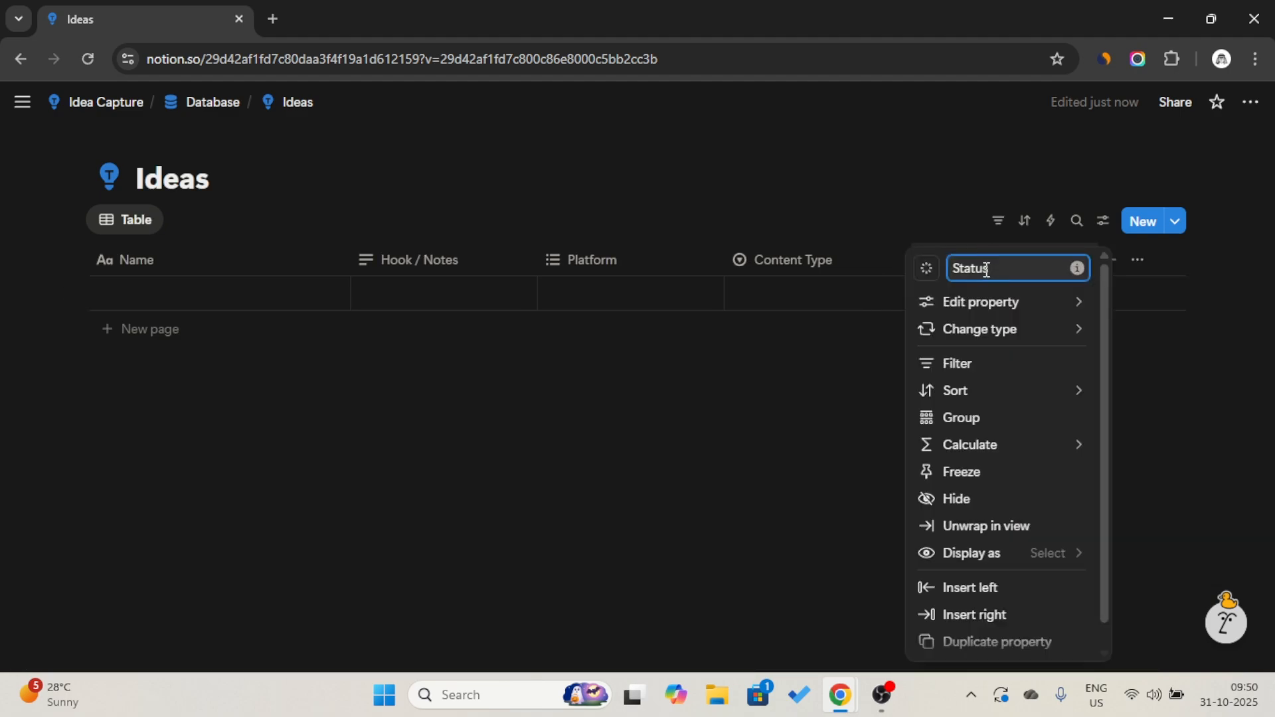
pyautogui.moveTo(950, 311)
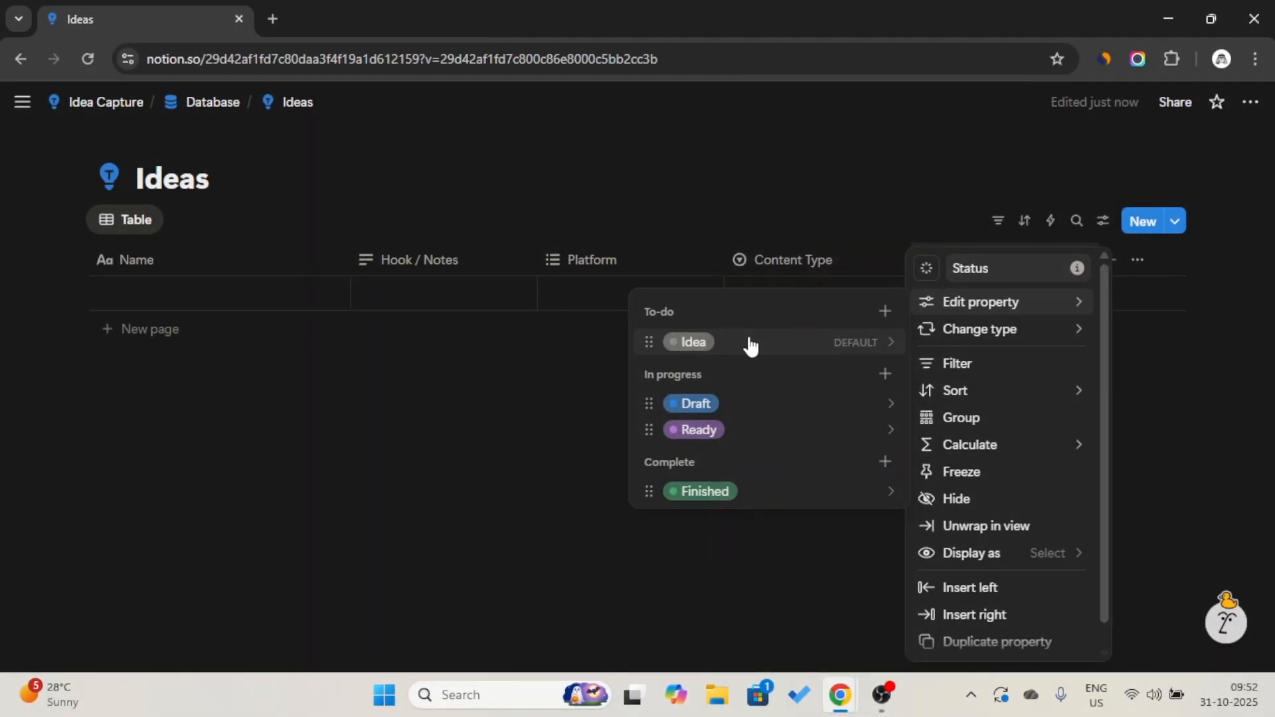
pyautogui.click(751, 345)
pyautogui.click(658, 306)
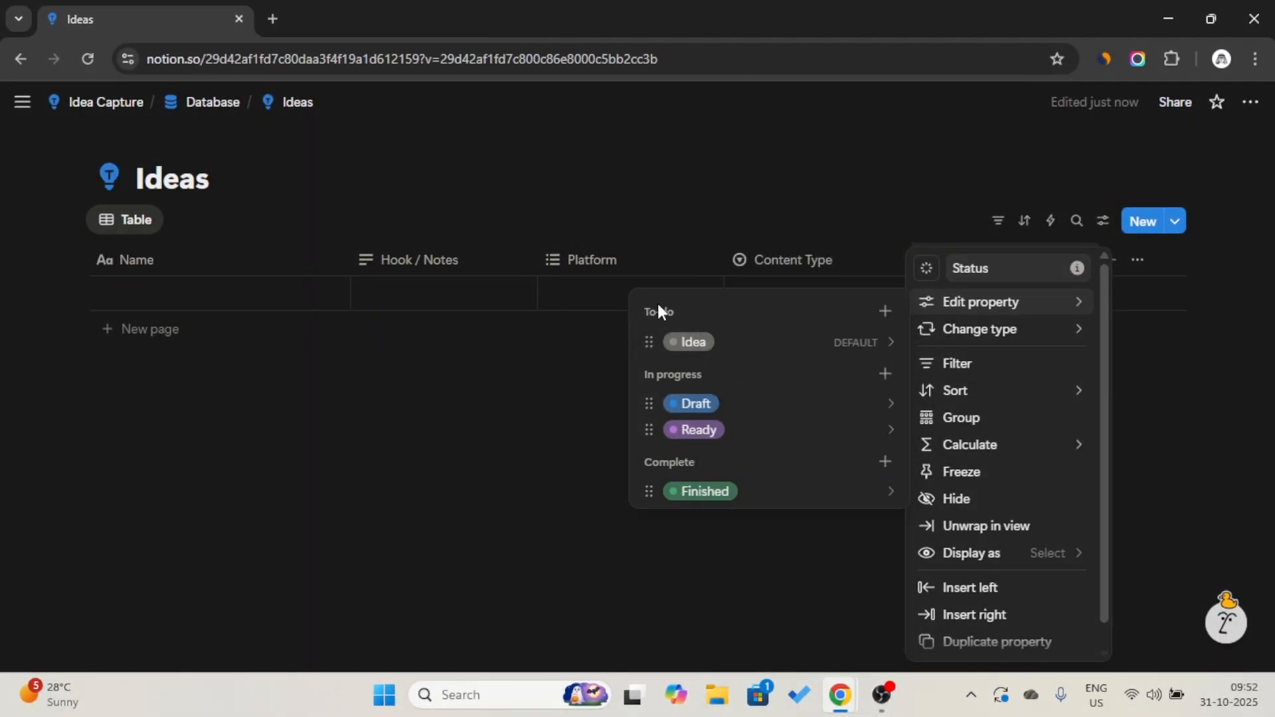
pyautogui.click(750, 226)
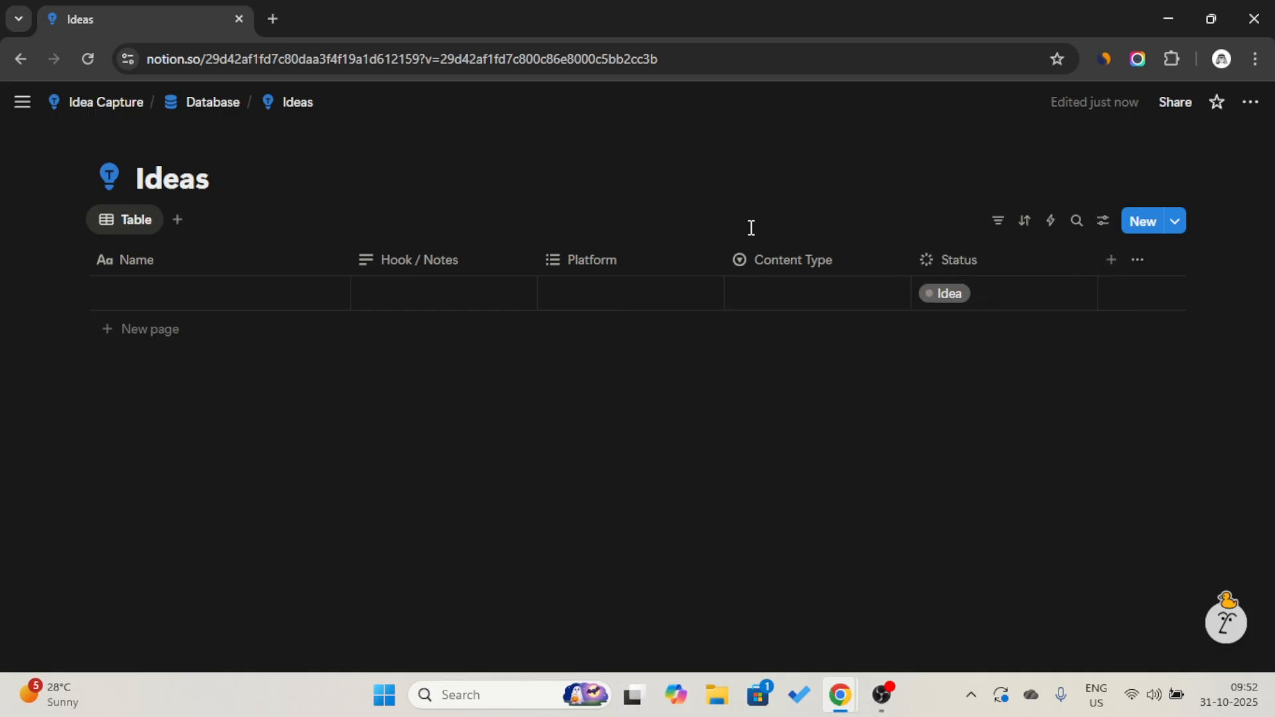
# - Add a checkbox property after Status and name it "Captured"
pyautogui.click(1108, 261)
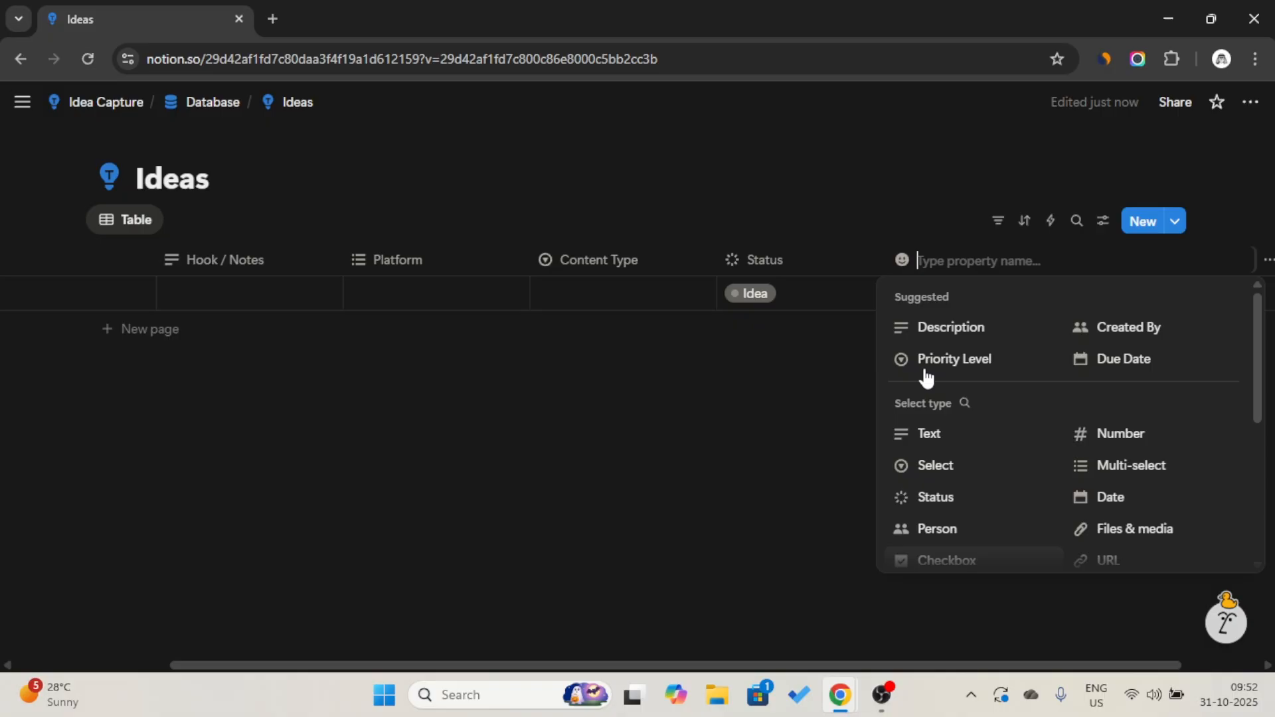
pyautogui.click(952, 562)
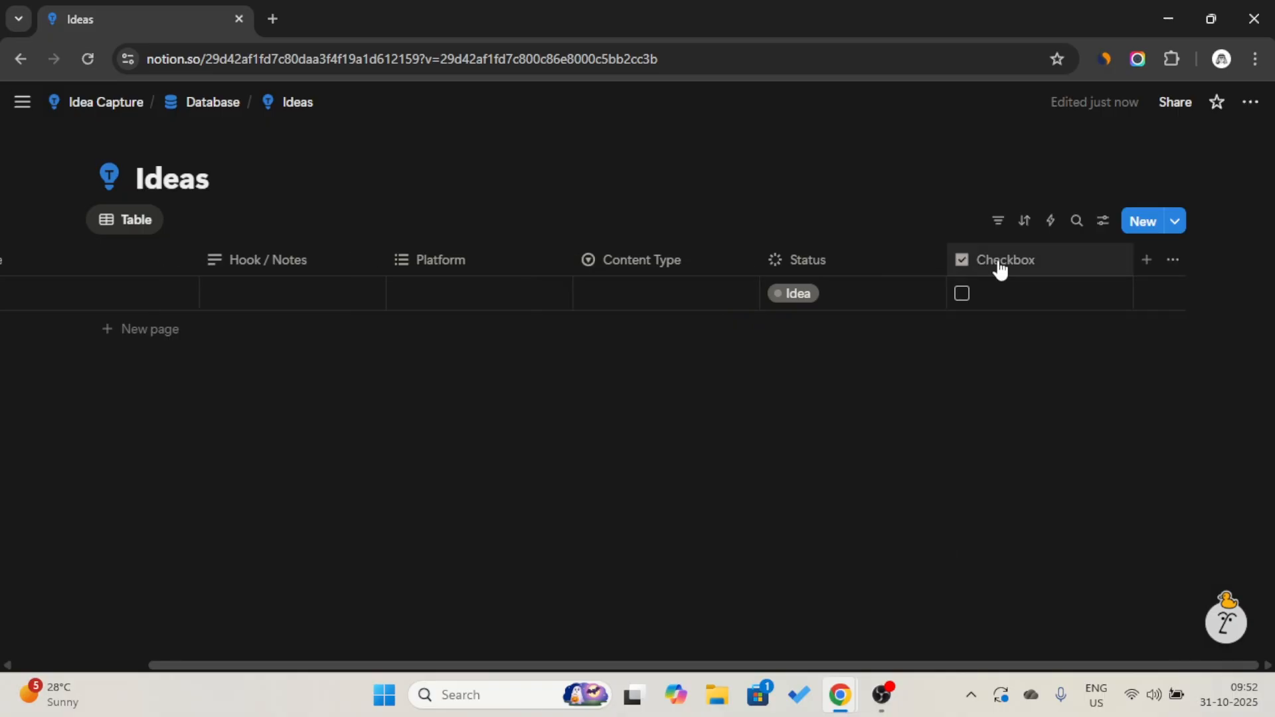
pyautogui.click(1001, 269)
pyautogui.doubleClick(1020, 299)
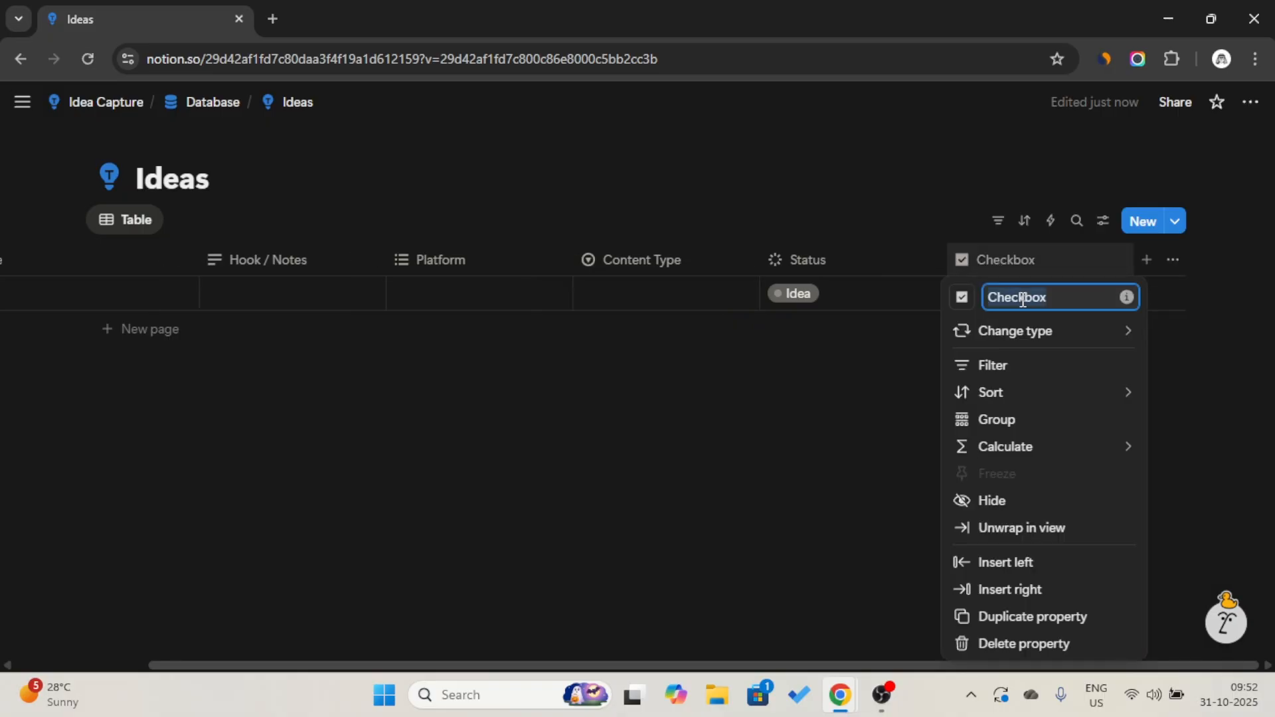
pyautogui.write('Captured')
pyautogui.press('Return')
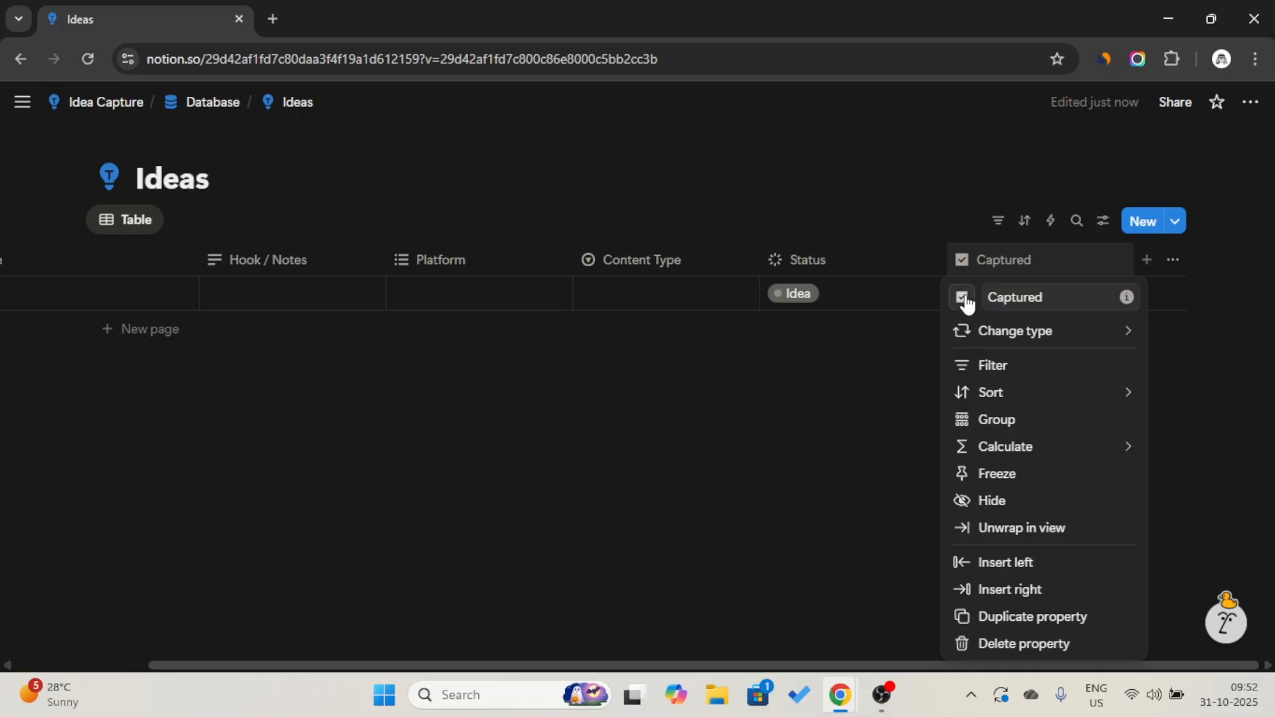
# - Give the Captured property the thundercloud icon and narrow its column until only the icon fits
pyautogui.click(964, 296)
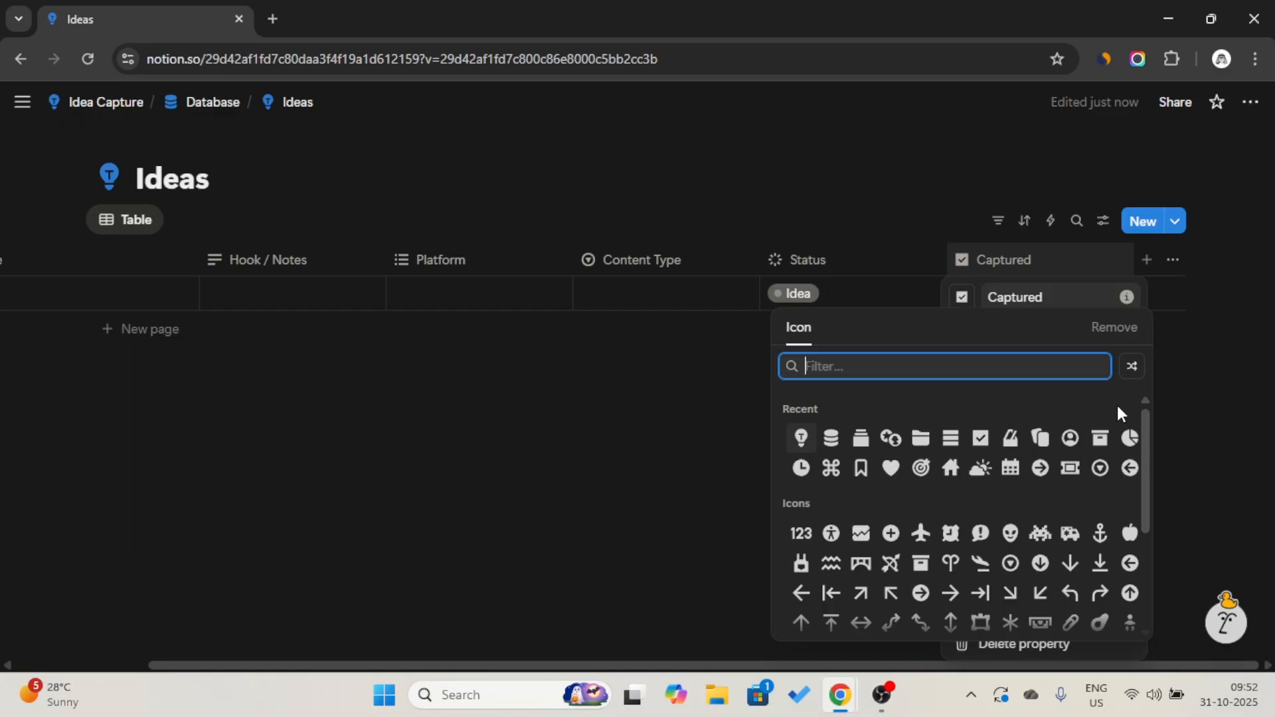
pyautogui.moveTo(1141, 424); pyautogui.dragTo(1139, 477)
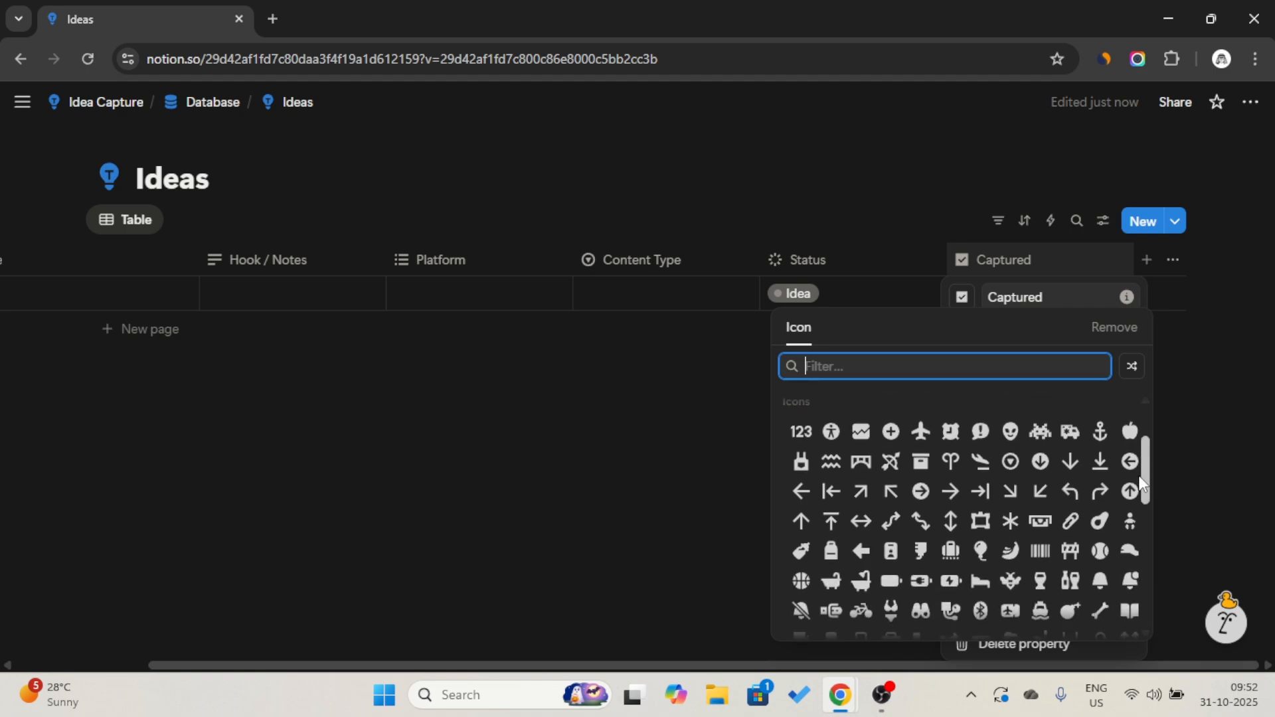
pyautogui.write('thu')
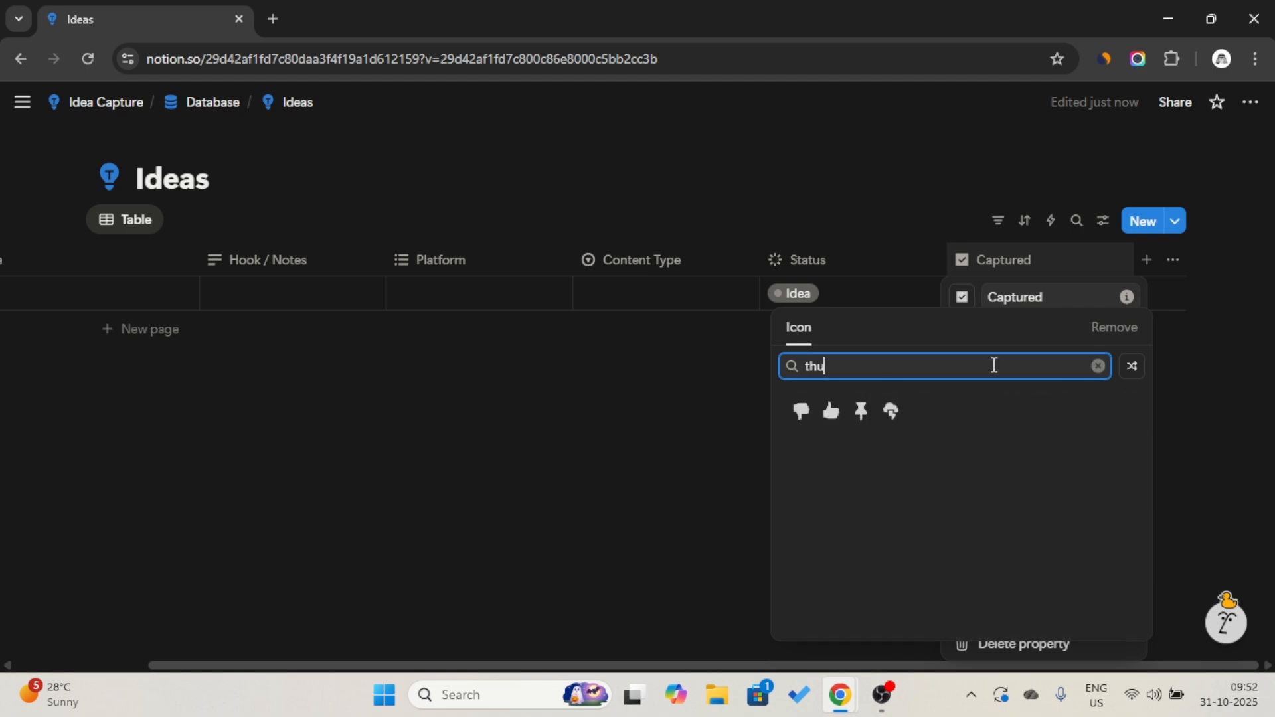
pyautogui.click(887, 412)
pyautogui.click(878, 405)
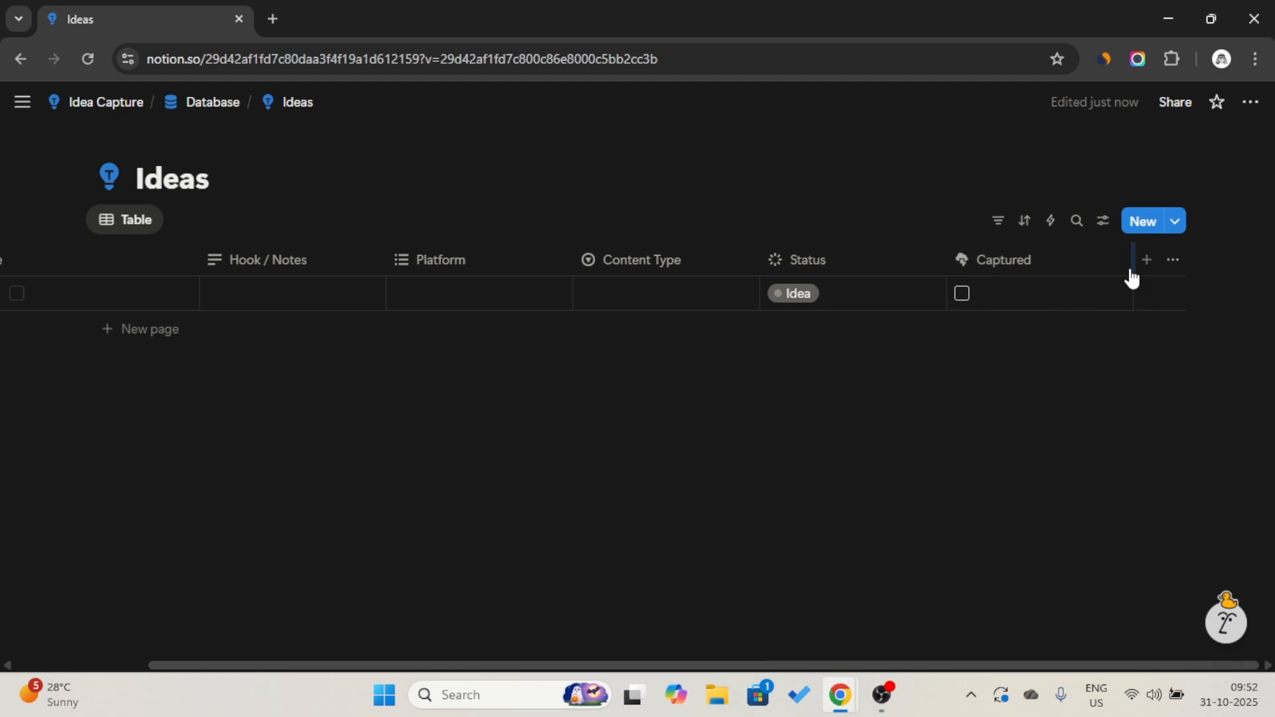
pyautogui.moveTo(1133, 260); pyautogui.dragTo(911, 257)
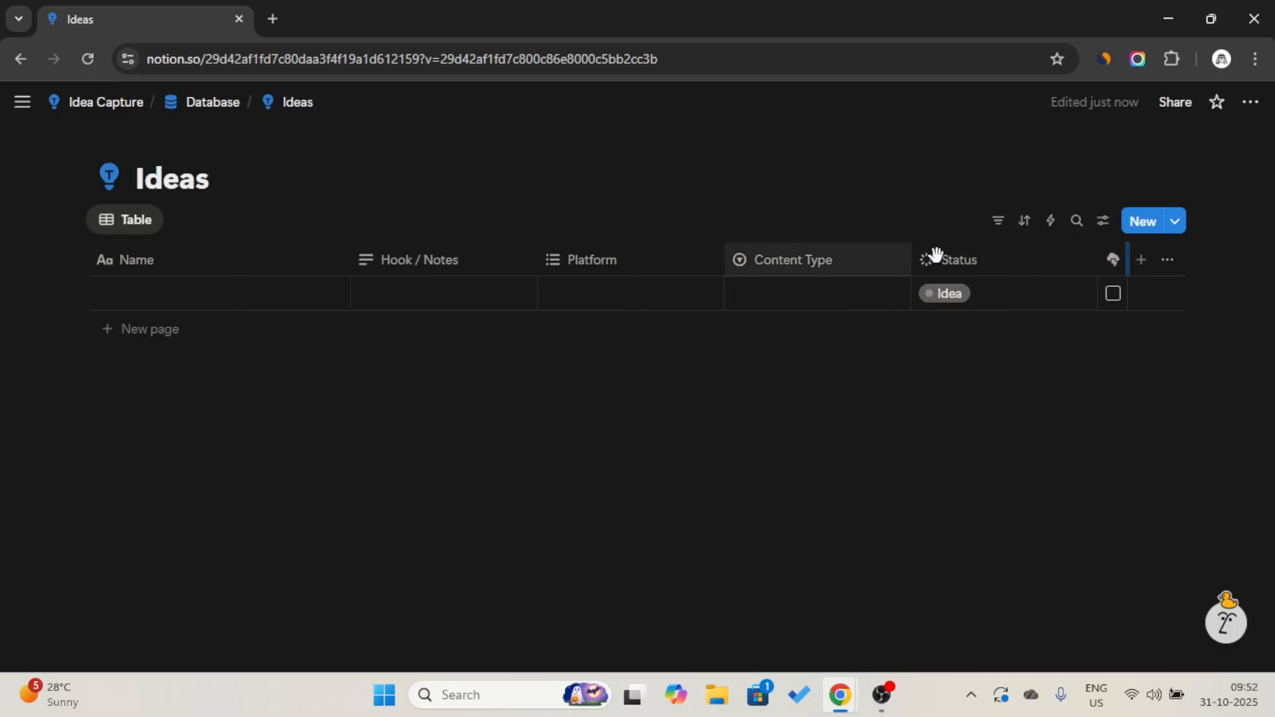
# - Add a URL property after Captured and name it "Inspiration Link"
pyautogui.click(1141, 261)
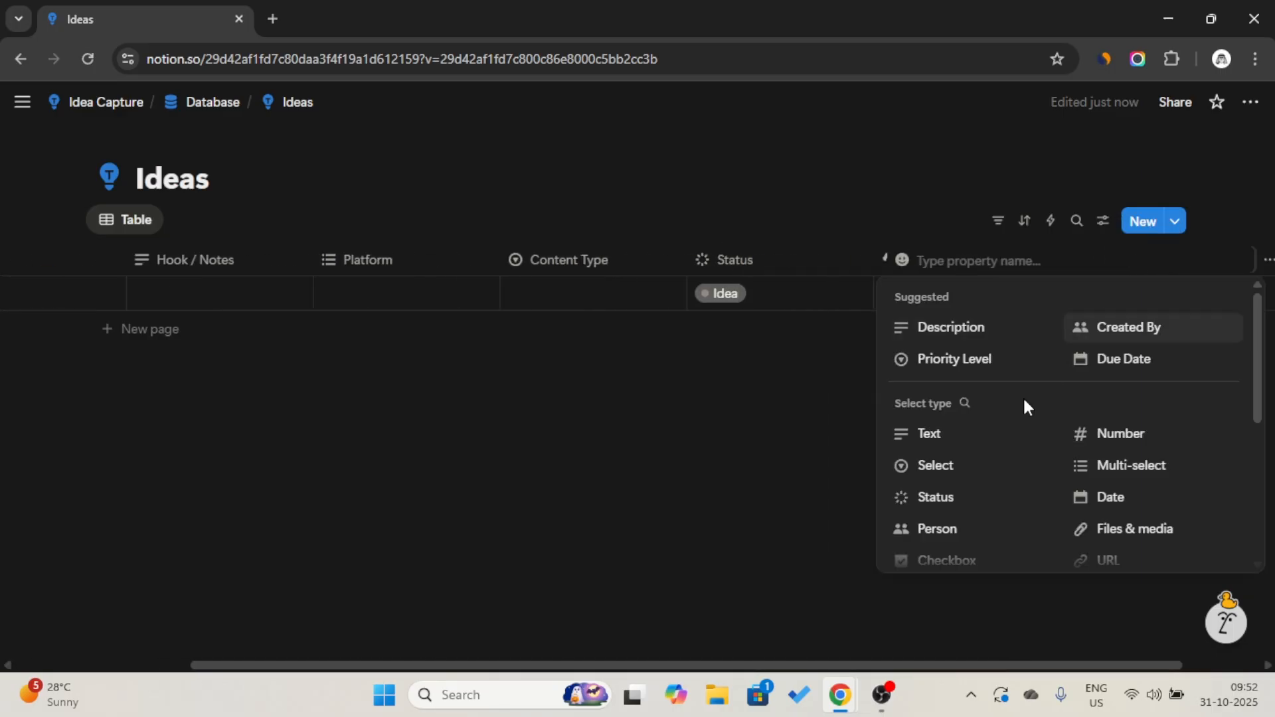
pyautogui.scroll(-3, 995, 395)
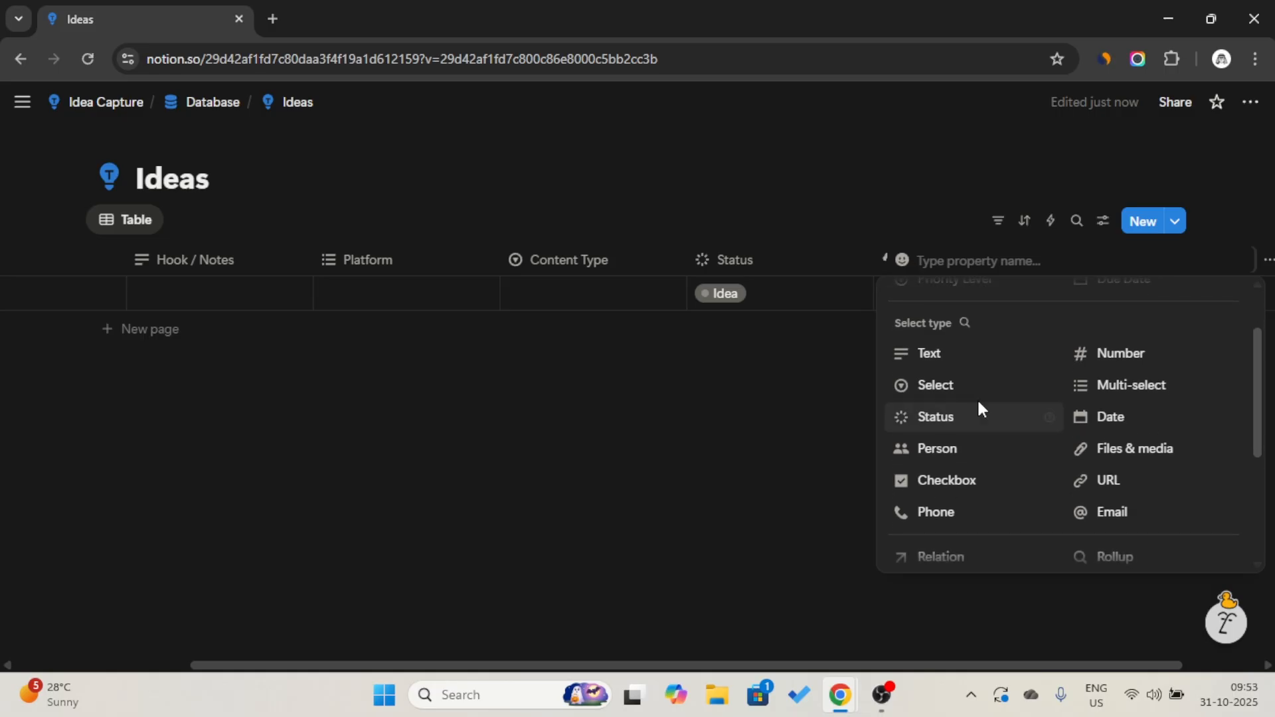
pyautogui.click(1109, 444)
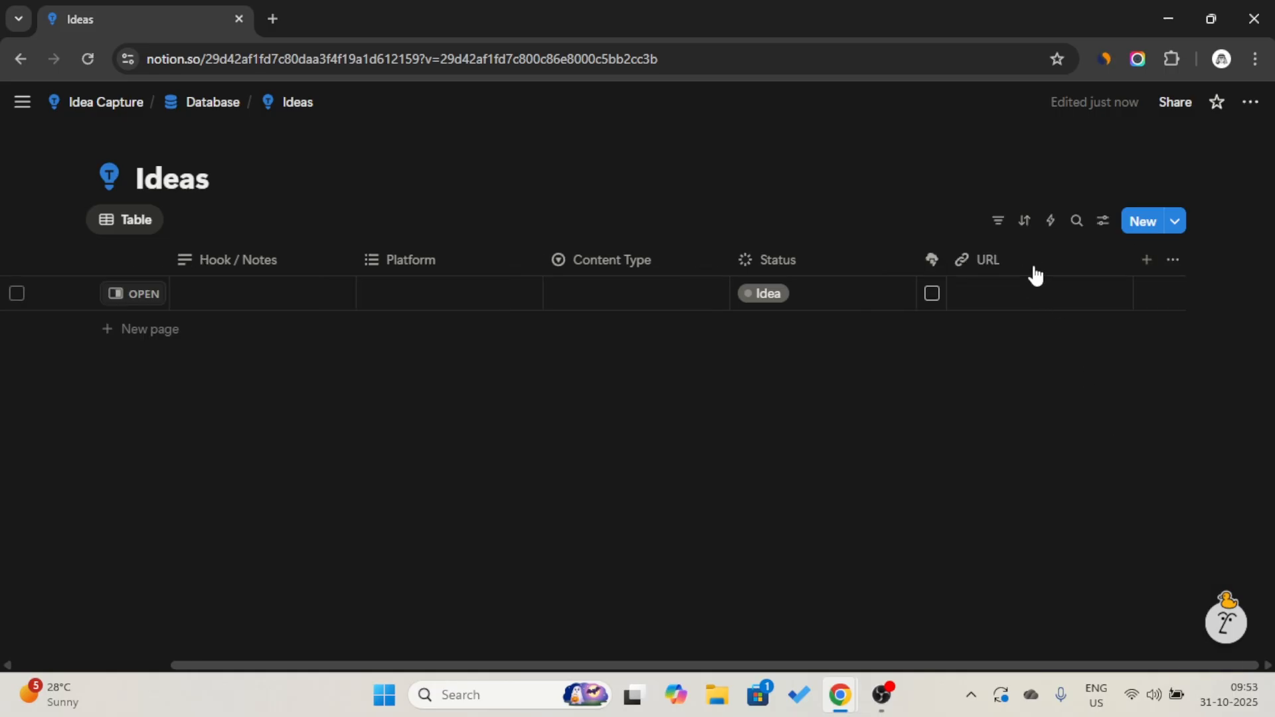
pyautogui.click(1035, 264)
pyautogui.write('Inspiration Link')
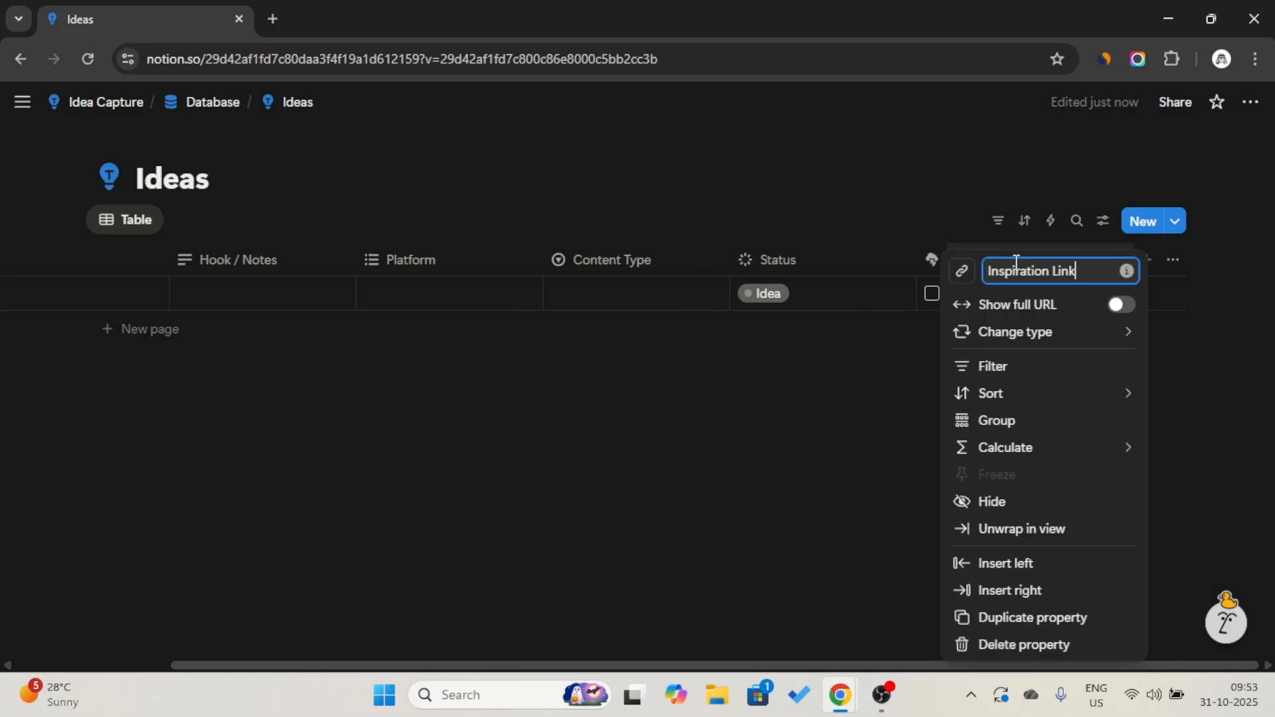
pyautogui.click(928, 213)
# - Add a Files & media property after Inspiration Link, keeping its default name
pyautogui.click(1149, 259)
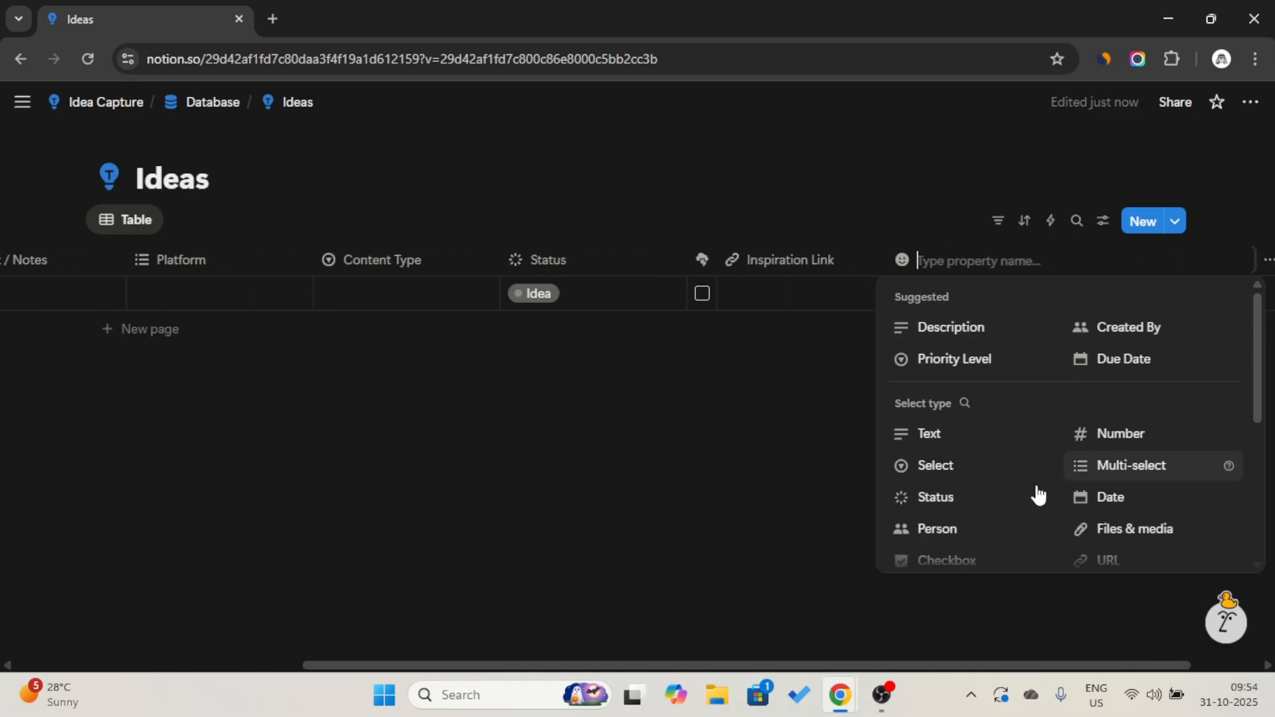
pyautogui.click(1121, 530)
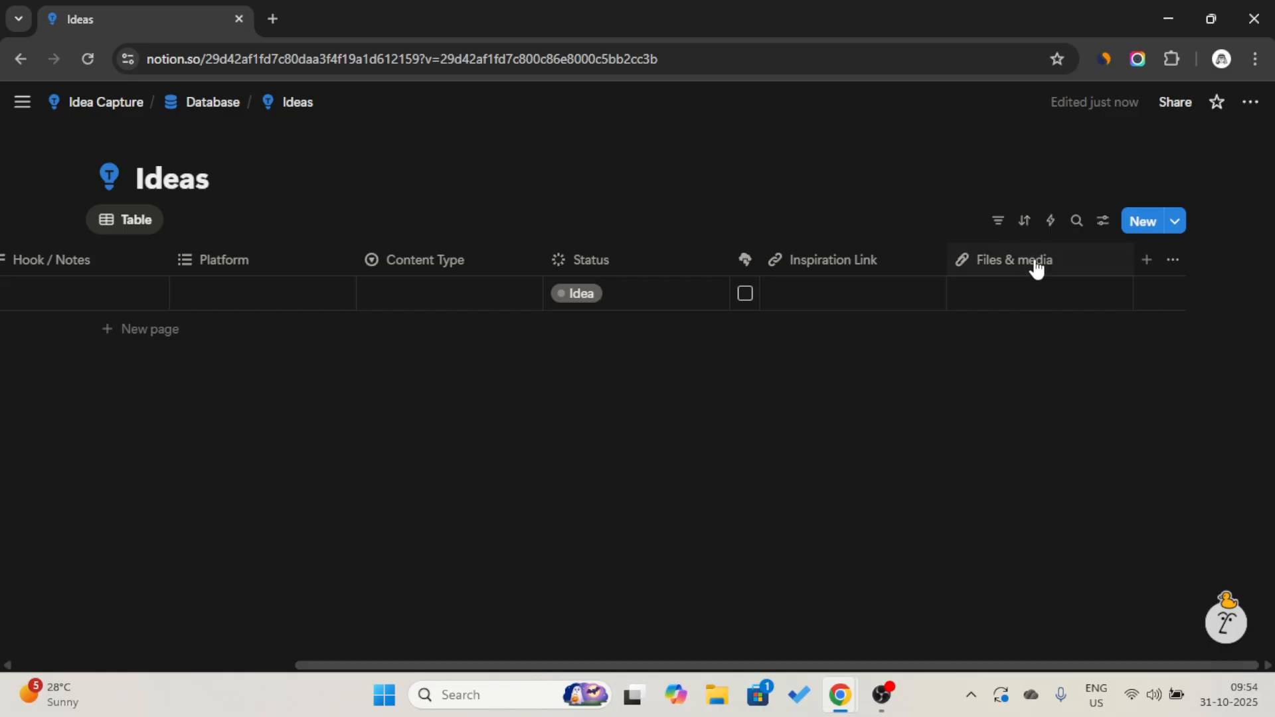
pyautogui.click(1037, 265)
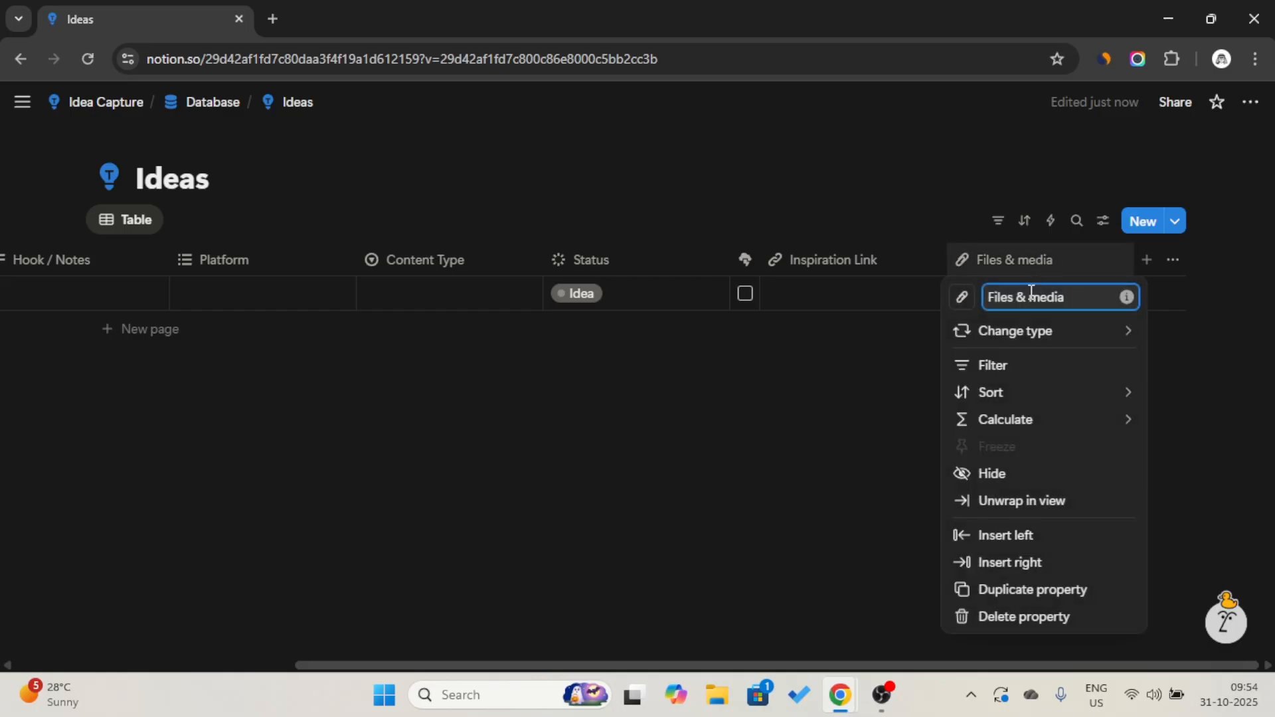
pyautogui.click(994, 211)
# - Add a multi-select property after Files & media and name it "Tags"
pyautogui.click(1146, 259)
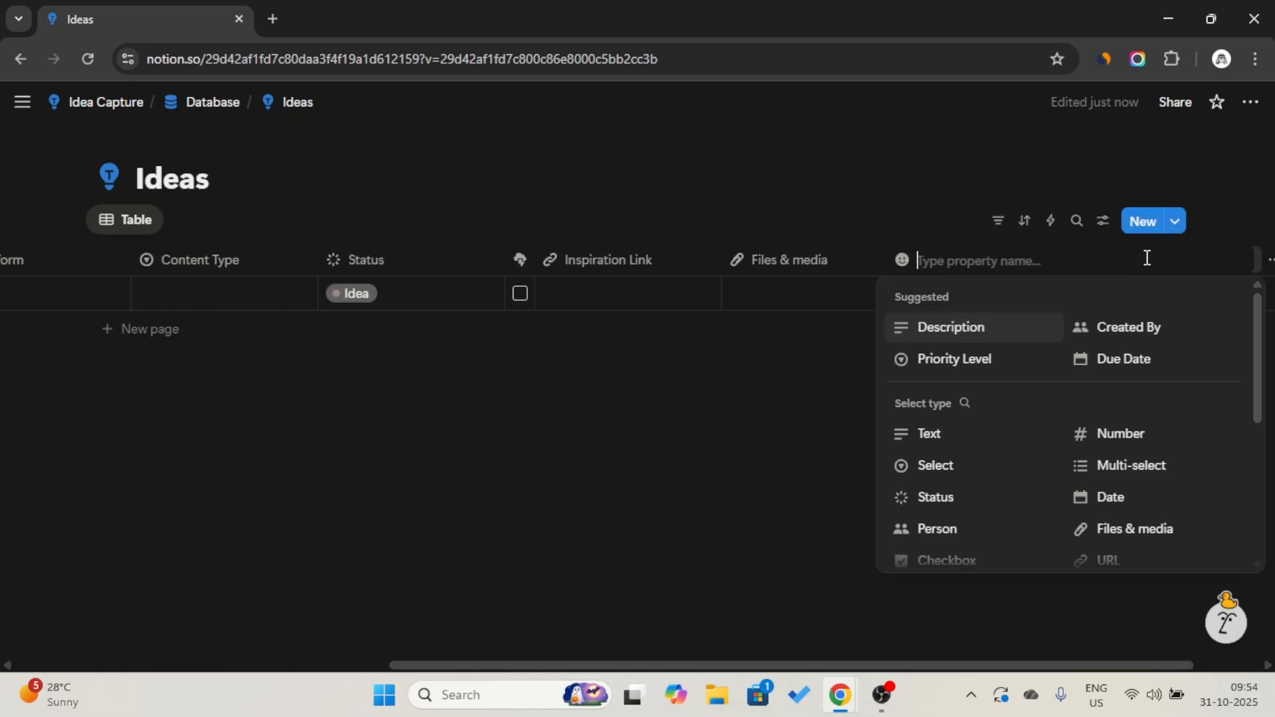
pyautogui.scroll(-3, 1010, 330)
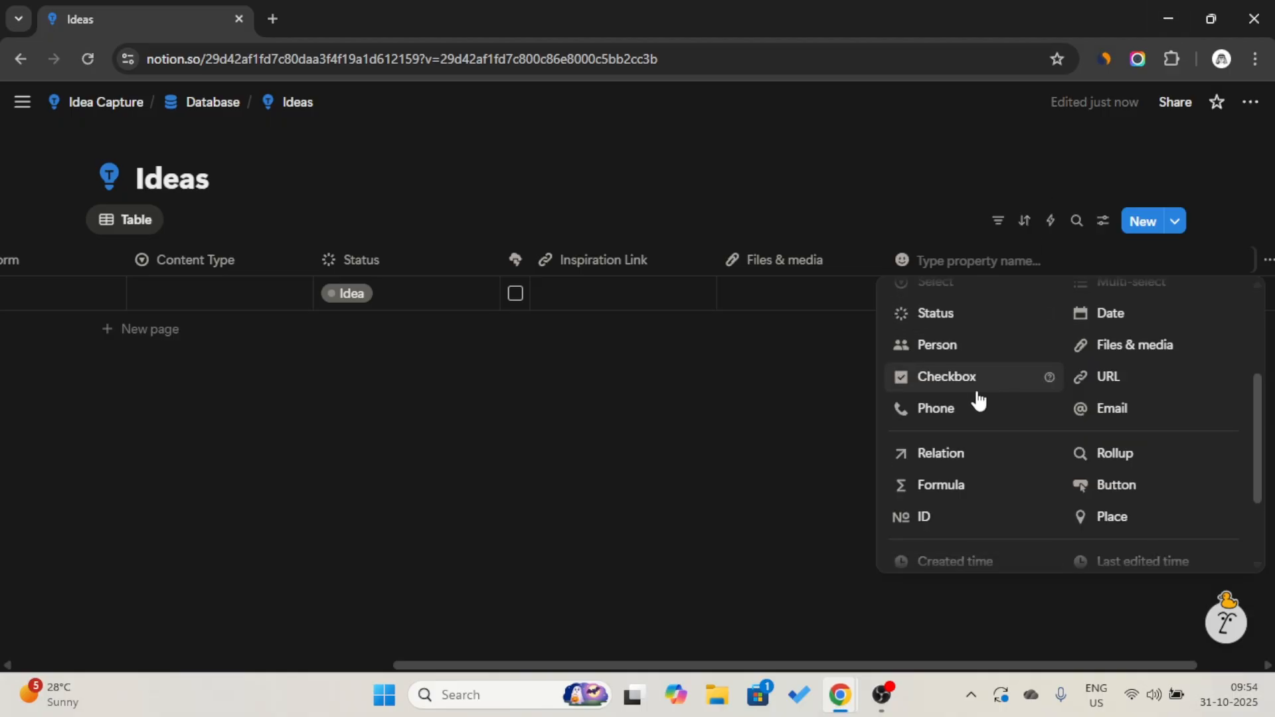
pyautogui.scroll(2, 977, 400)
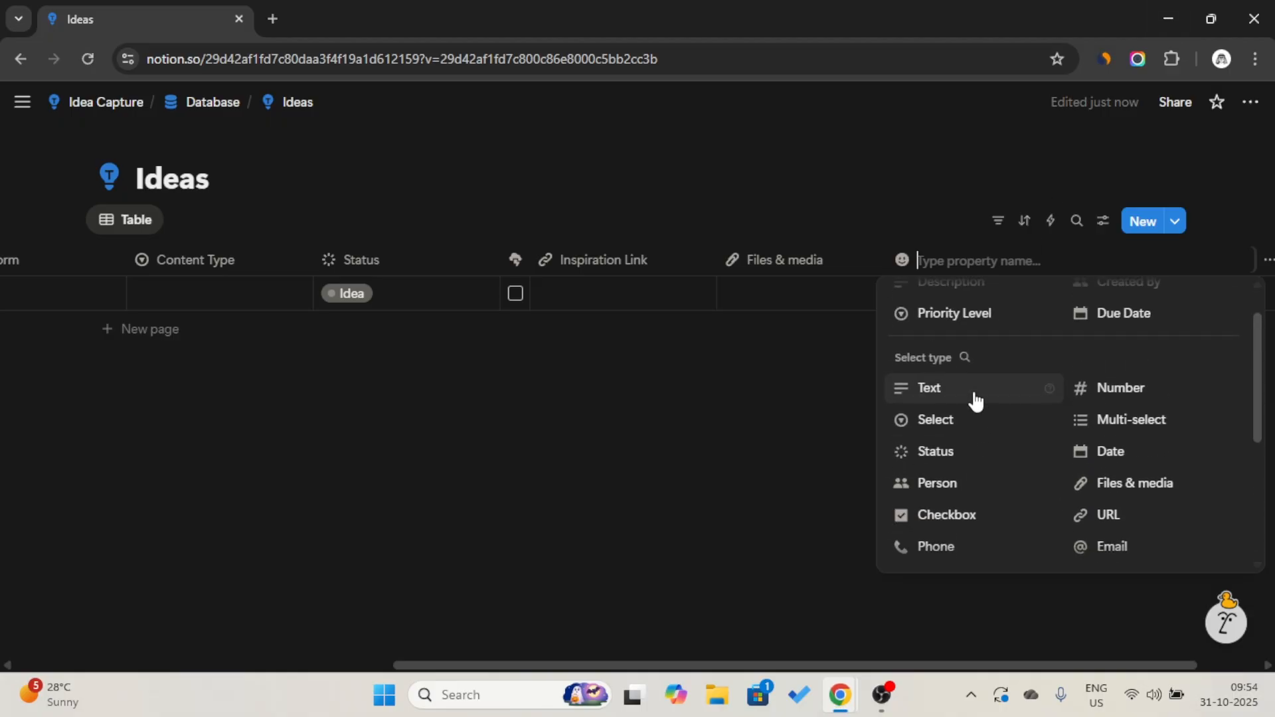
pyautogui.click(1100, 413)
pyautogui.click(1044, 266)
pyautogui.write('Tags')
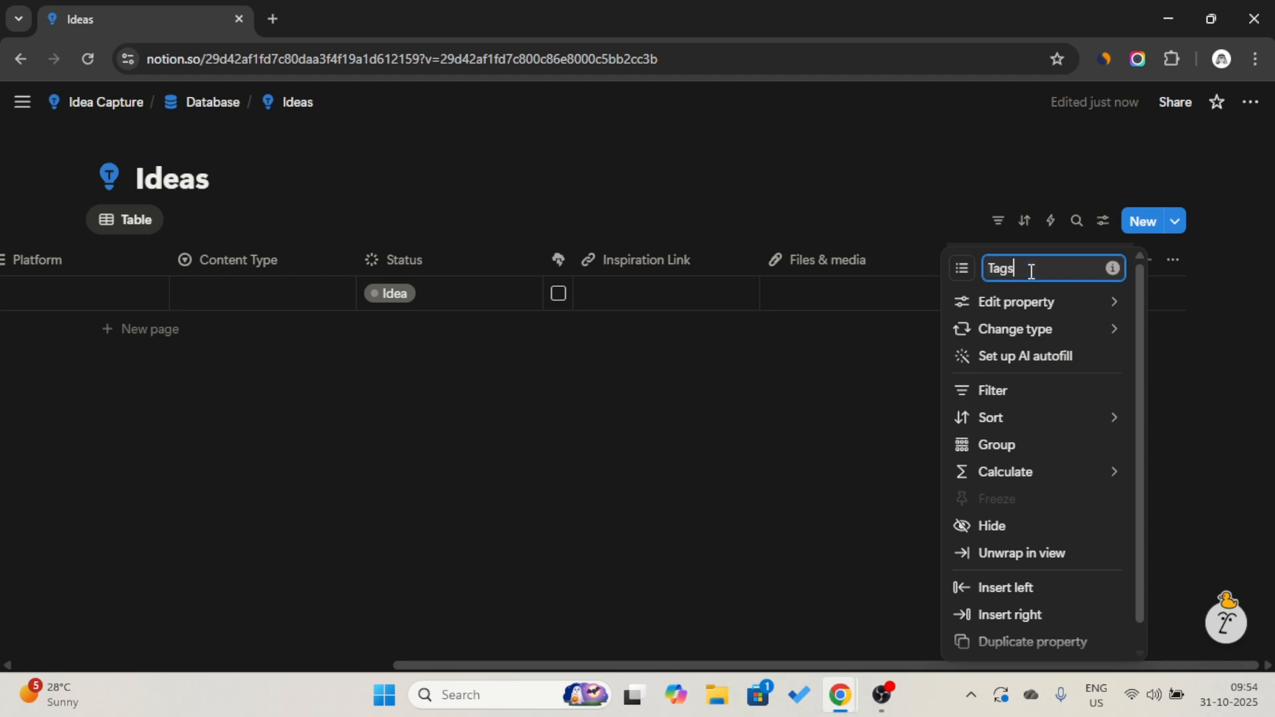
pyautogui.click(897, 216)
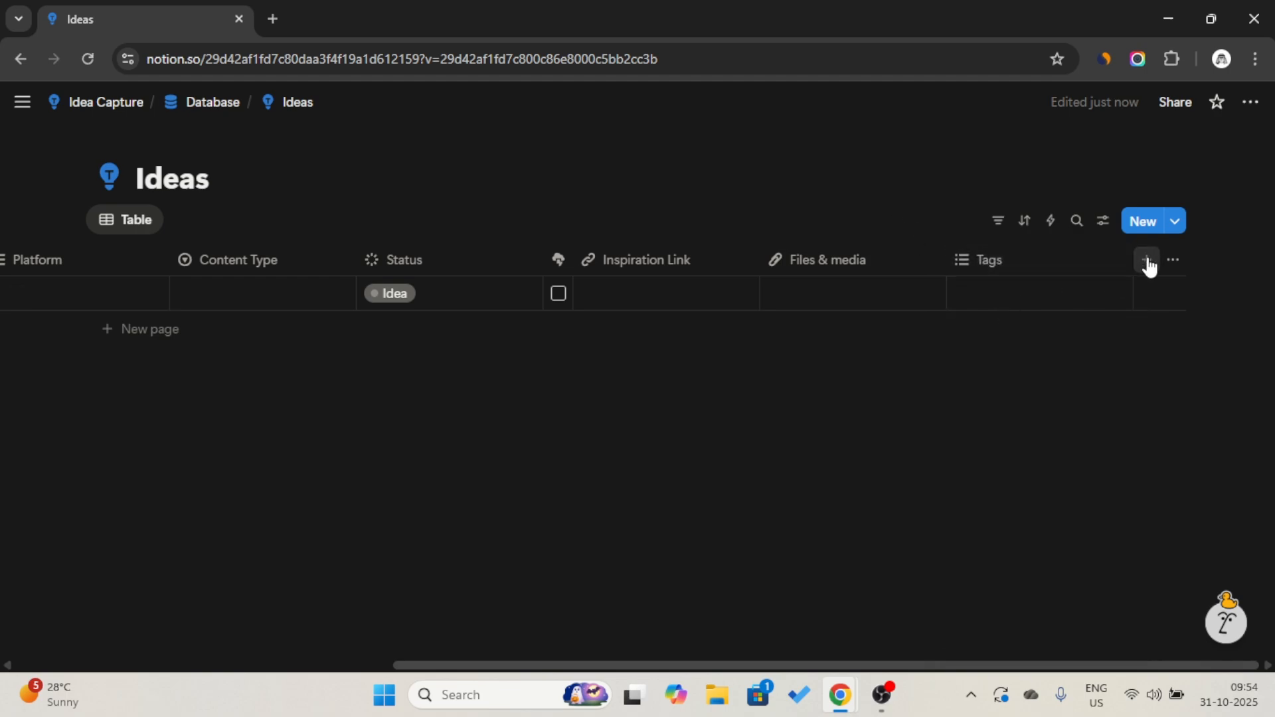
# - Create the tag "Spider Man" in the blank entry's Tags field
pyautogui.hscroll(-8, 791, 309)
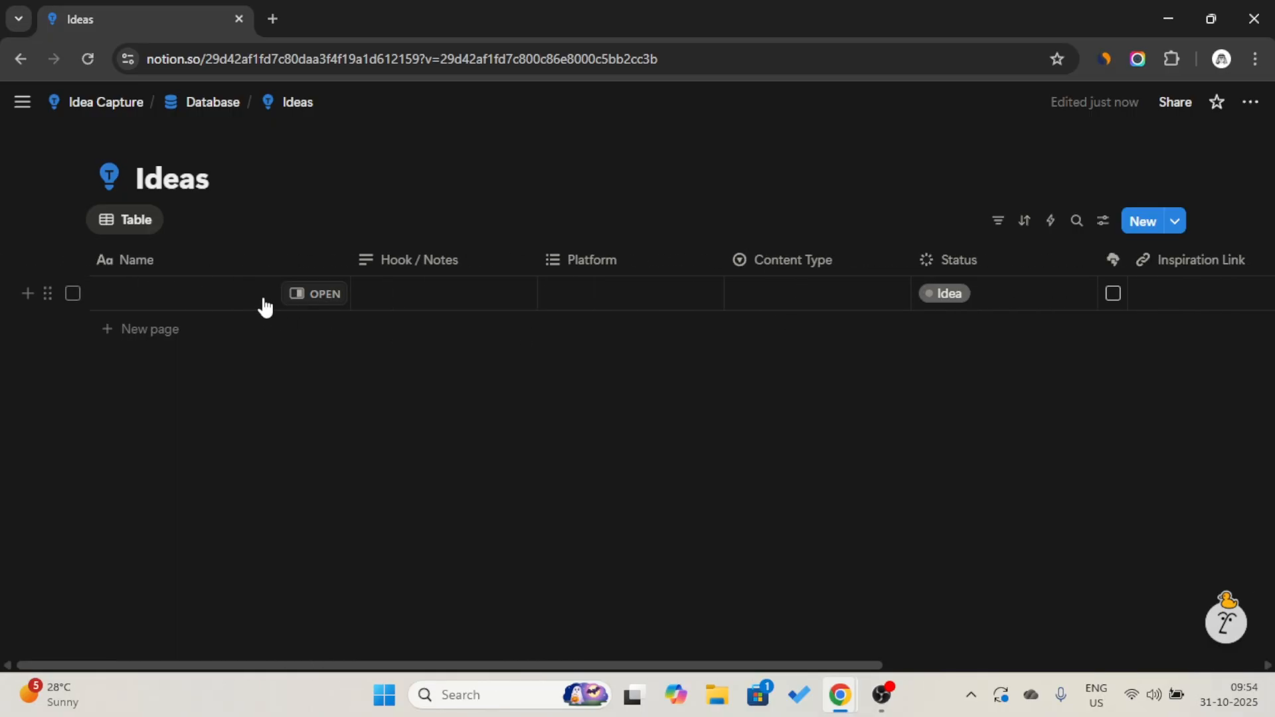
pyautogui.hscroll(8, 265, 307)
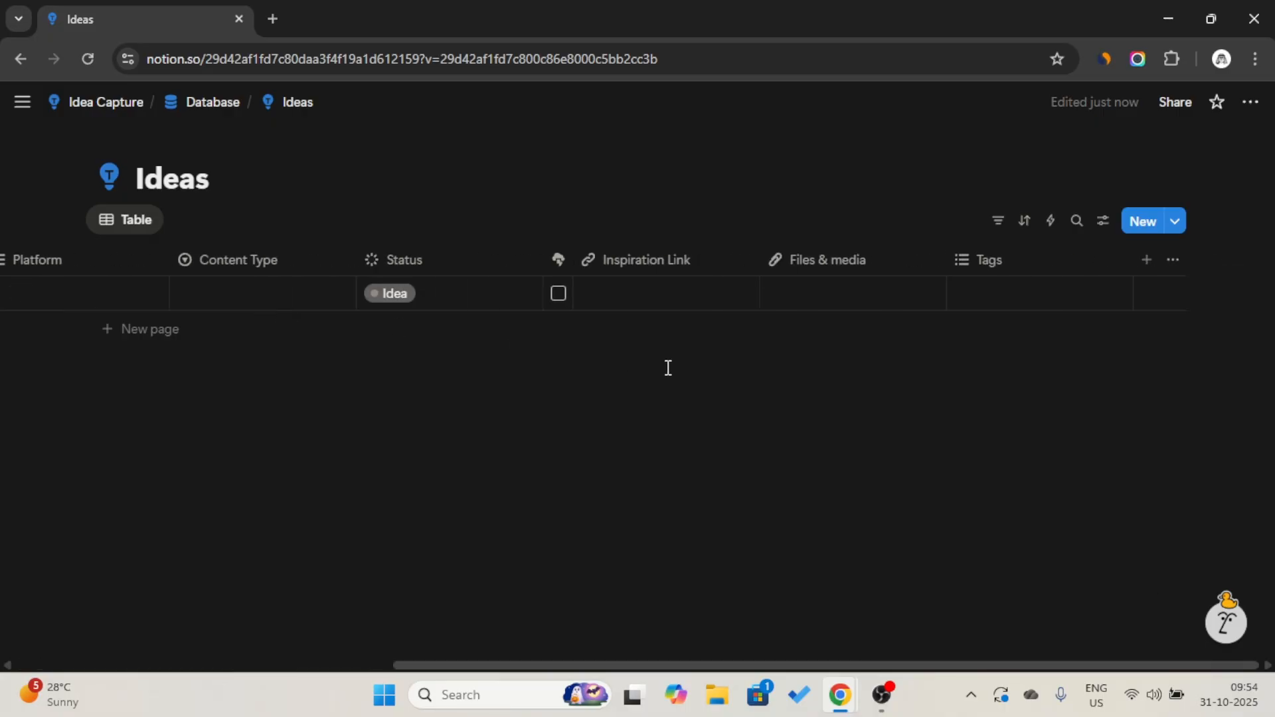
pyautogui.click(1022, 306)
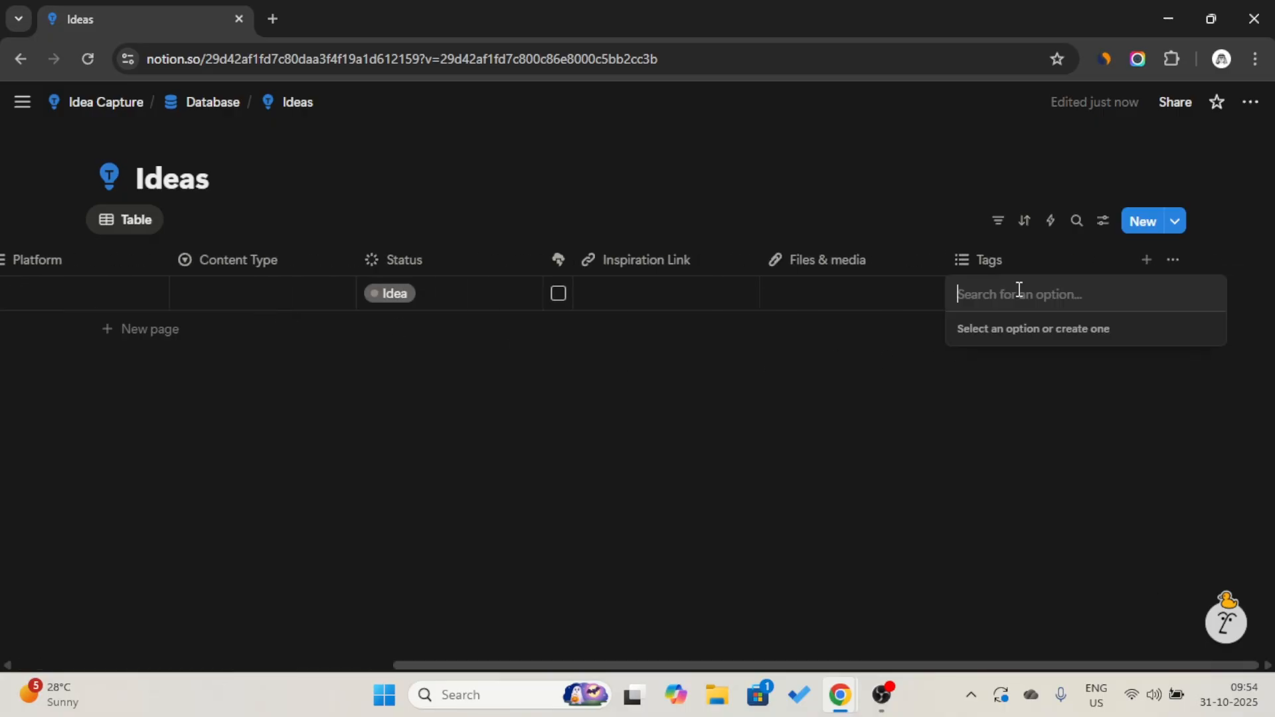
pyautogui.press('capslock')
pyautogui.press('capslock')
pyautogui.write('S')
pyautogui.press('capslock')
pyautogui.write('pi')
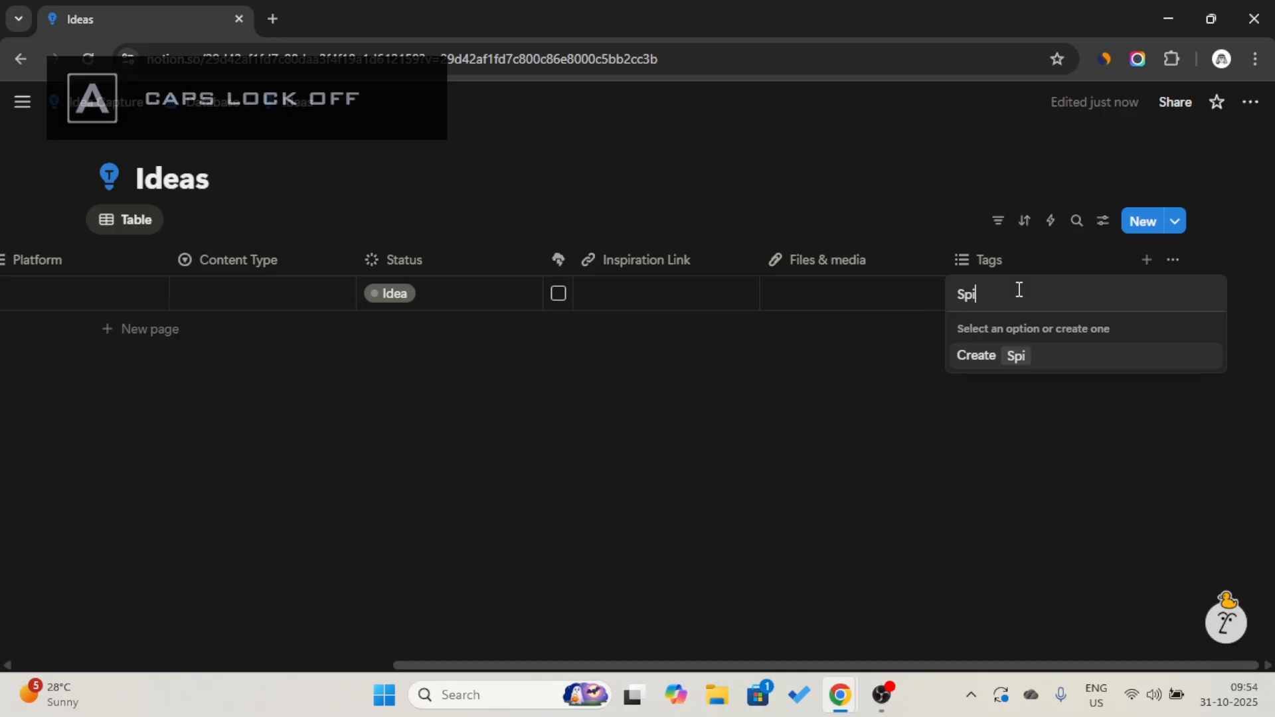
pyautogui.write('der')
pyautogui.press('capslock')
pyautogui.write('MA')
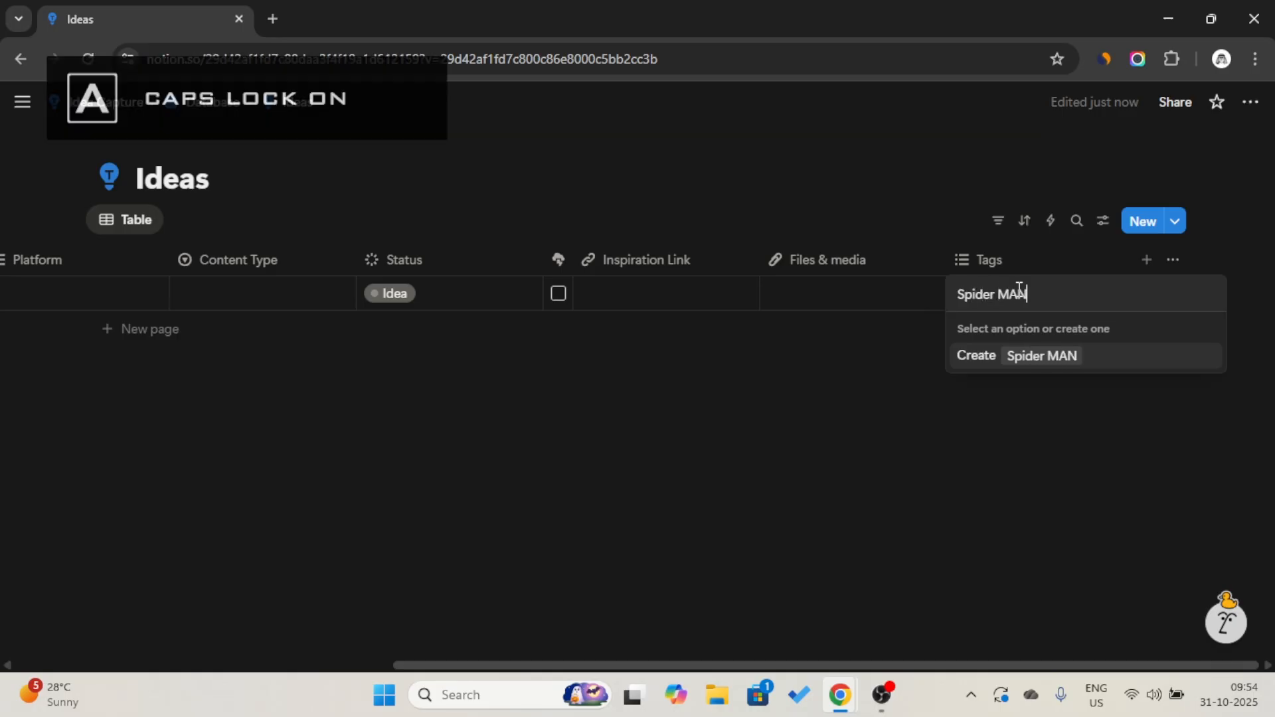
pyautogui.press('capslock')
pyautogui.press('BackSpace')
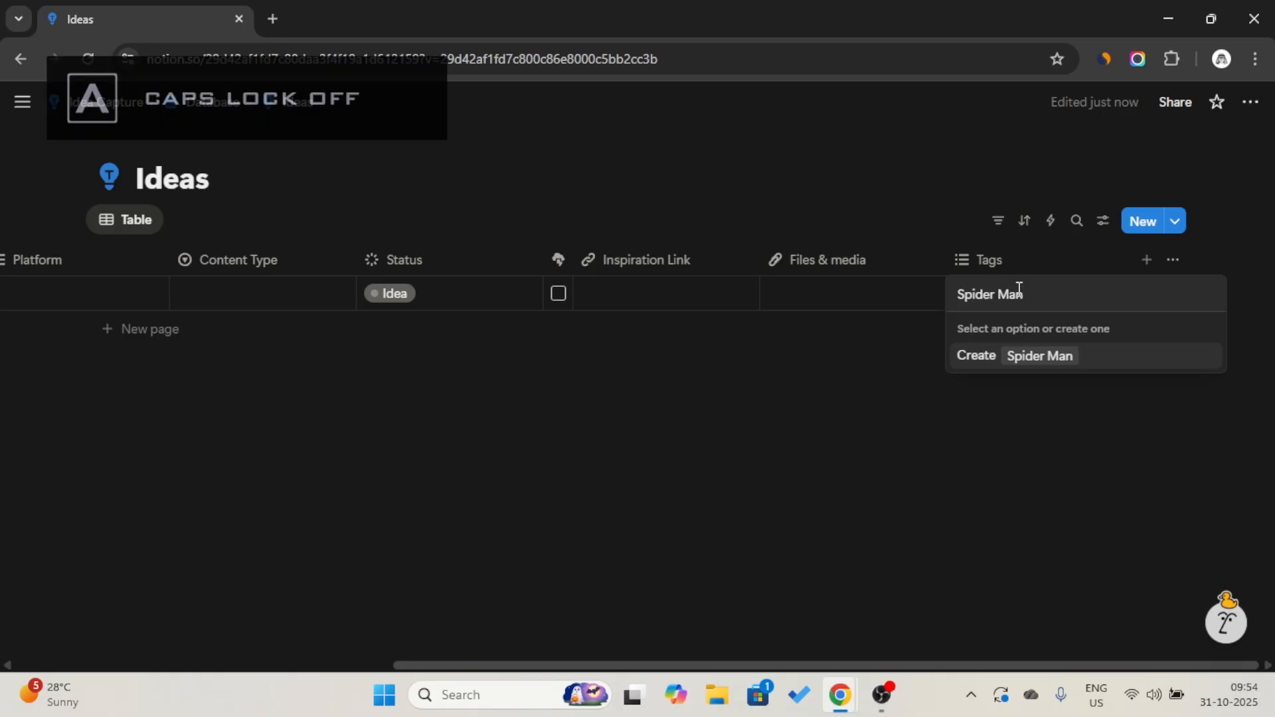
pyautogui.press('Return')
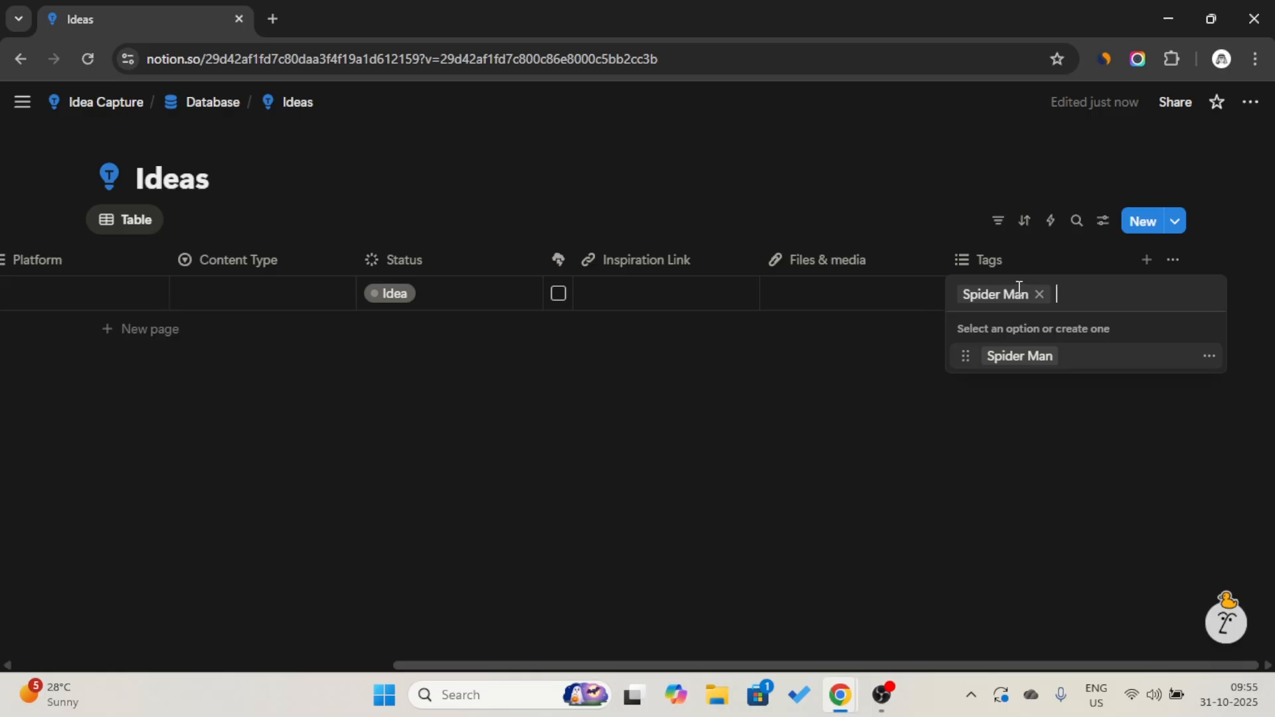
pyautogui.click(872, 360)
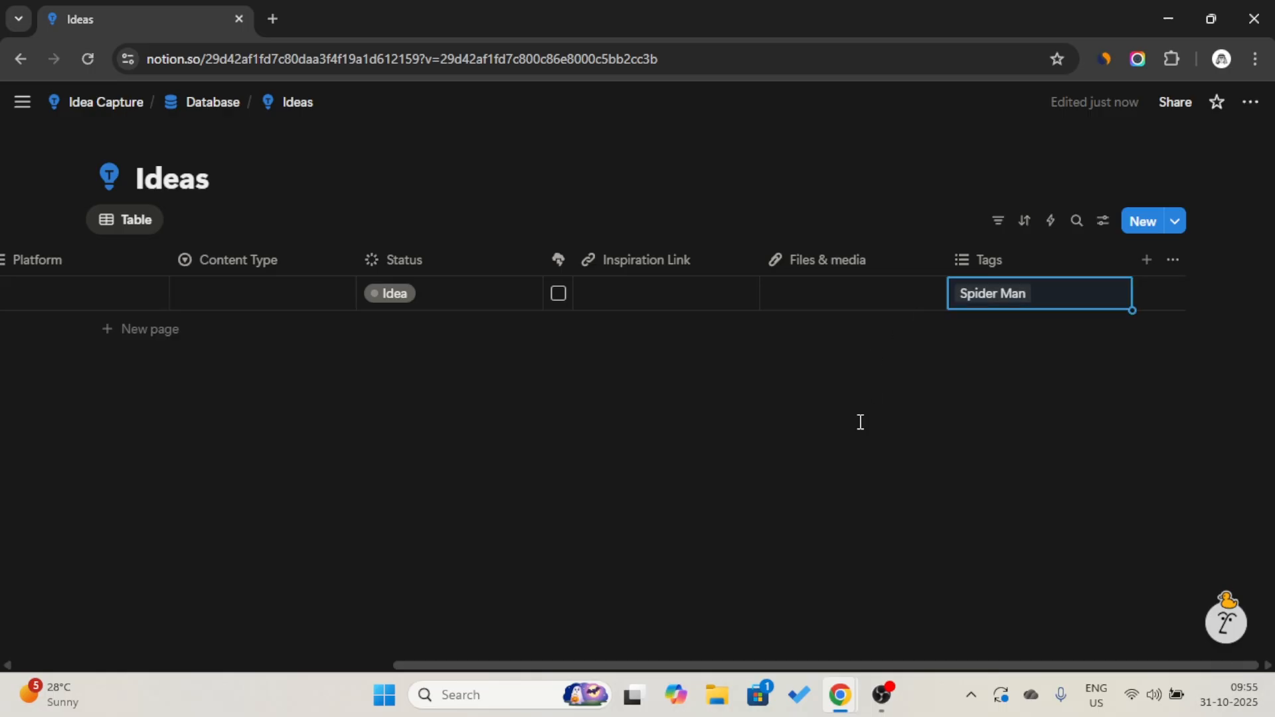
# - Add a Created time property and a Last edited time property after Tags
pyautogui.click(1146, 261)
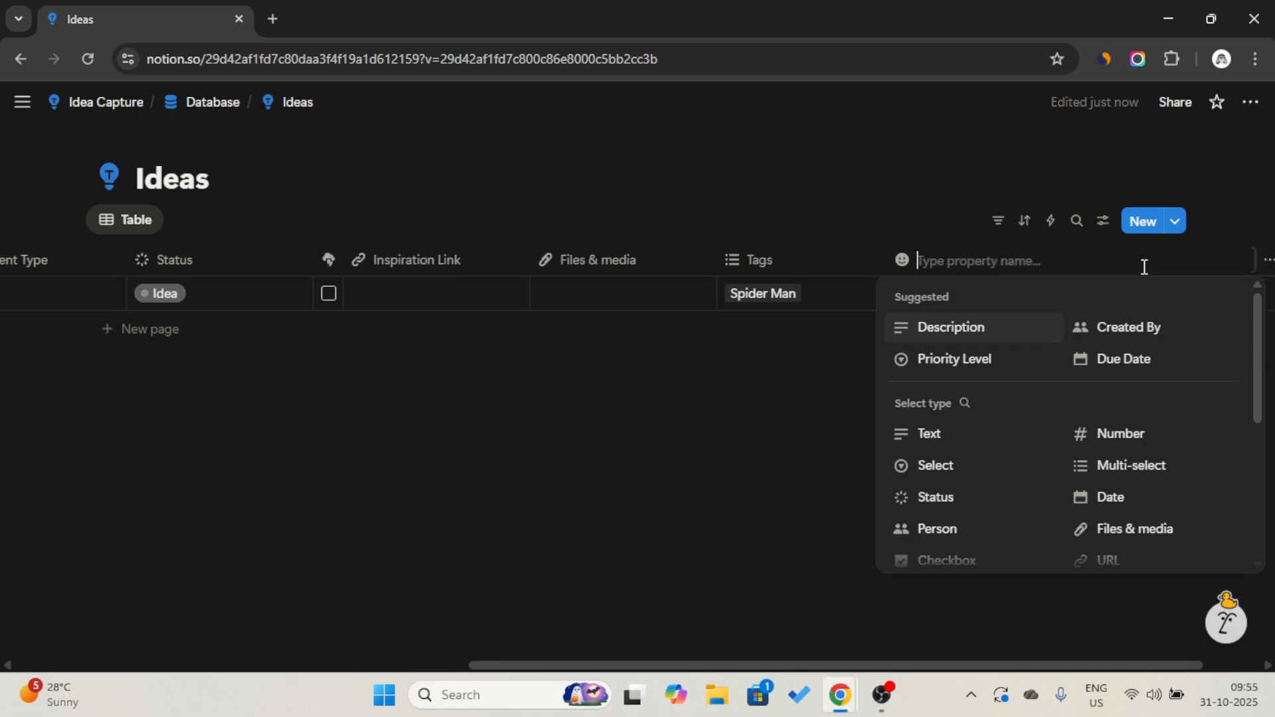
pyautogui.scroll(-2, 983, 440)
pyautogui.scroll(-2, 983, 458)
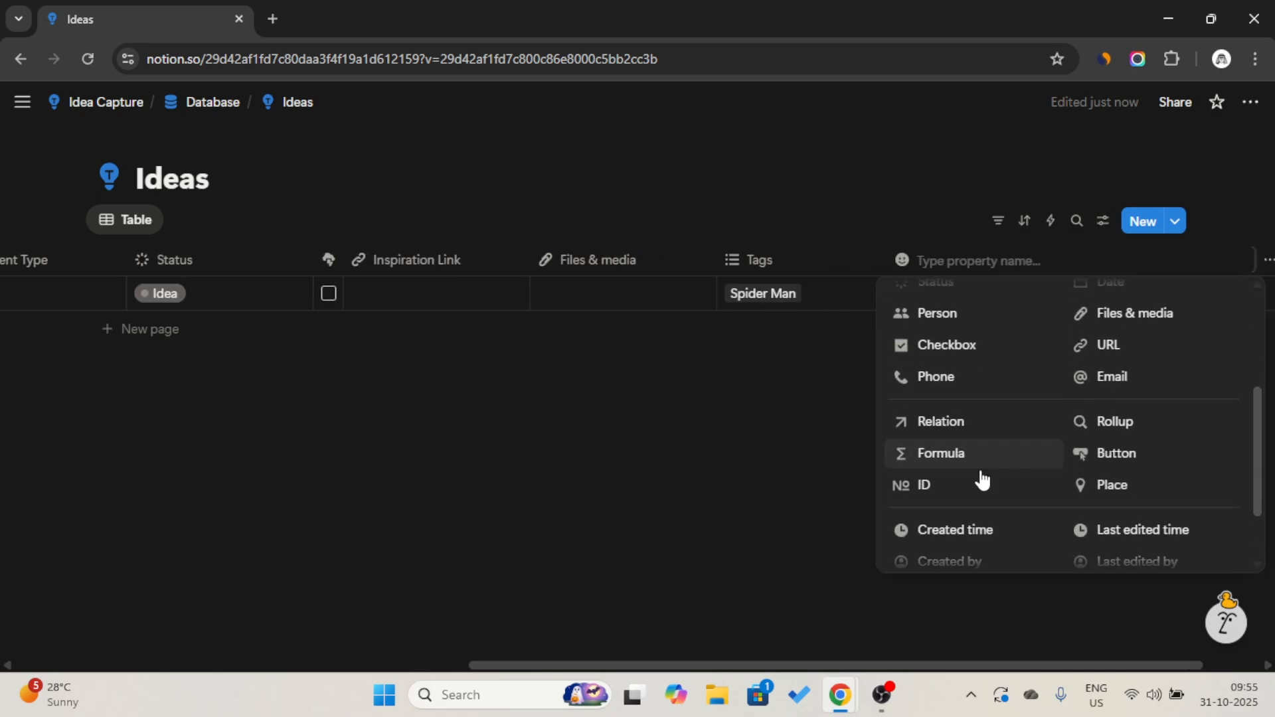
pyautogui.click(983, 531)
pyautogui.click(1145, 263)
pyautogui.scroll(-5, 1086, 415)
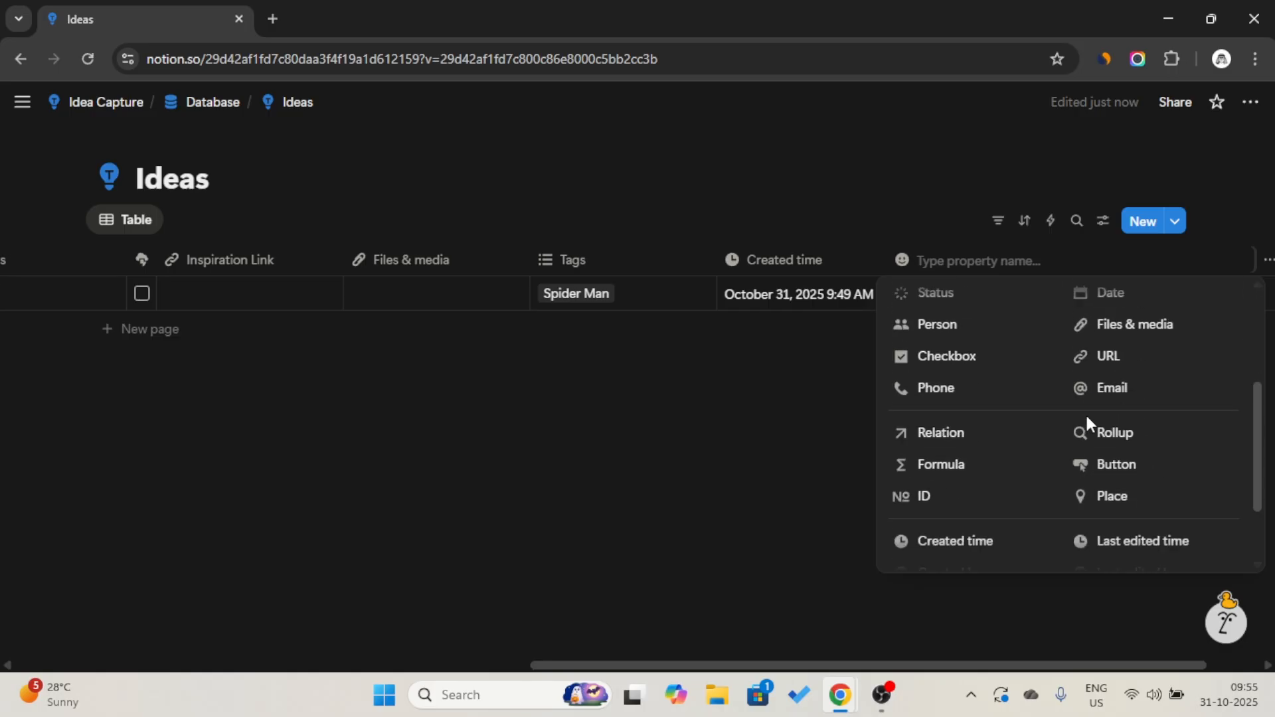
pyautogui.click(1104, 493)
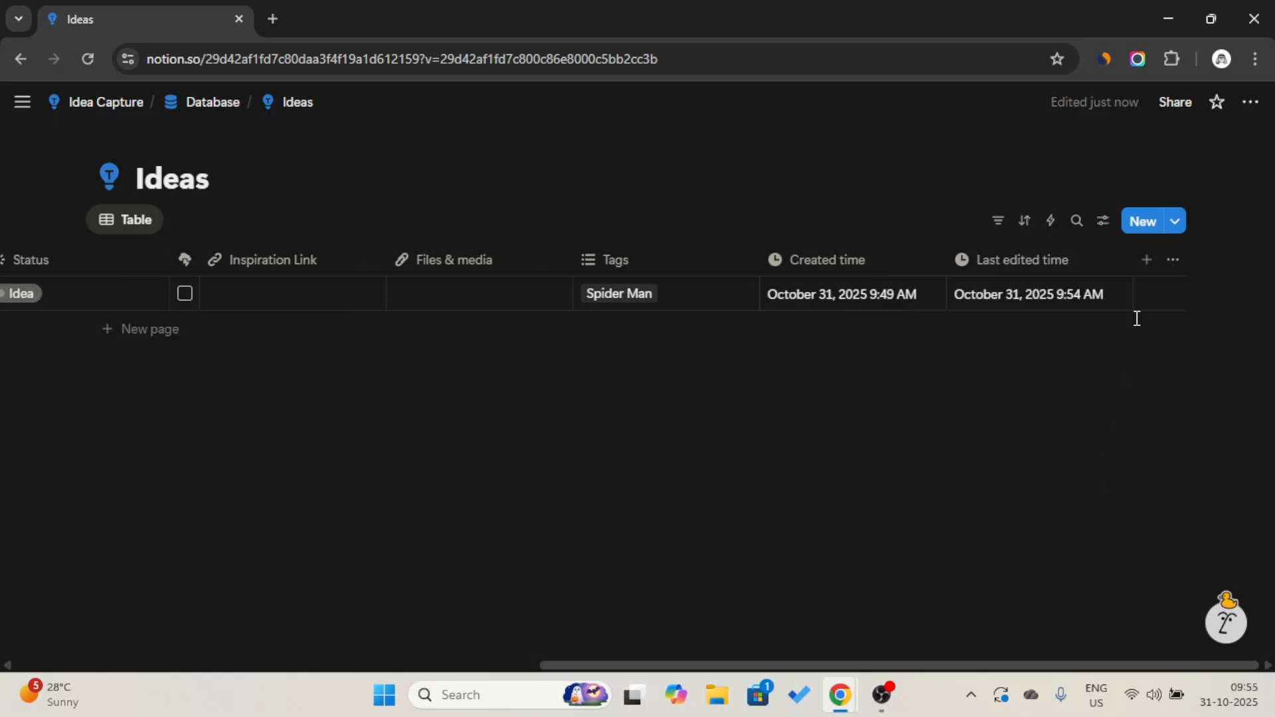
# - Add a Formula property after Last edited time
pyautogui.click(1145, 259)
pyautogui.scroll(-5, 1070, 418)
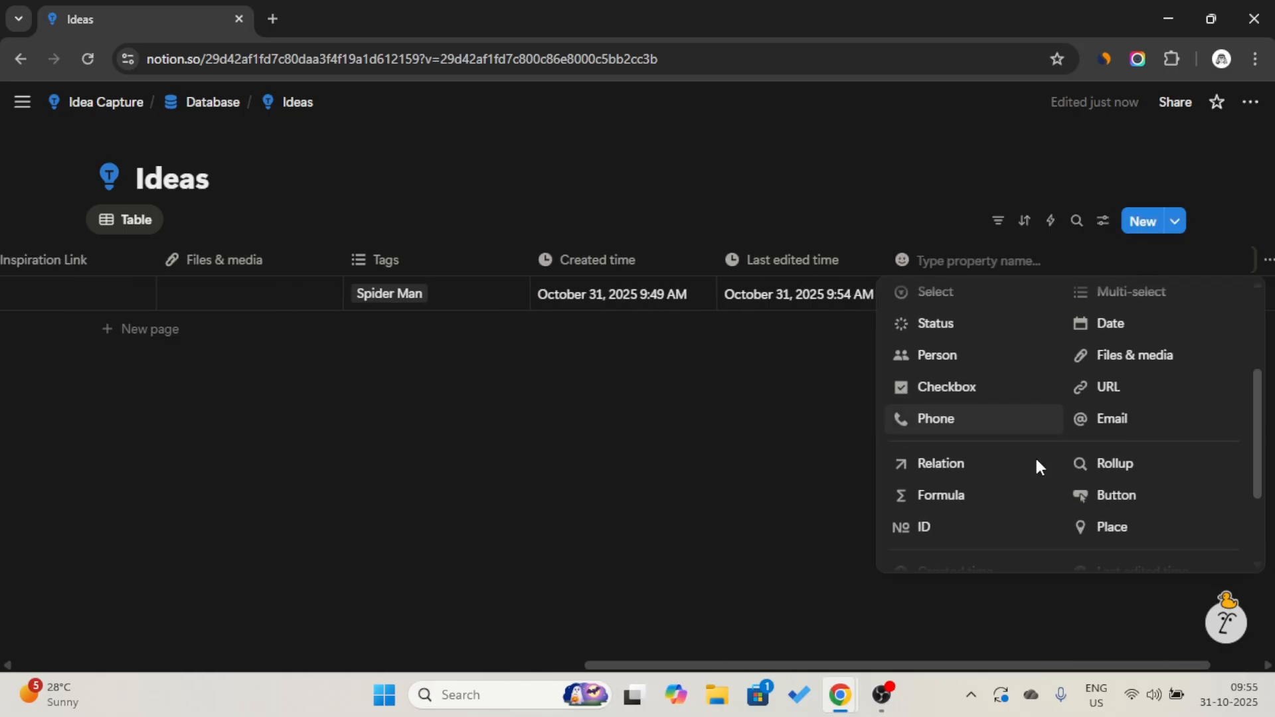
pyautogui.click(977, 376)
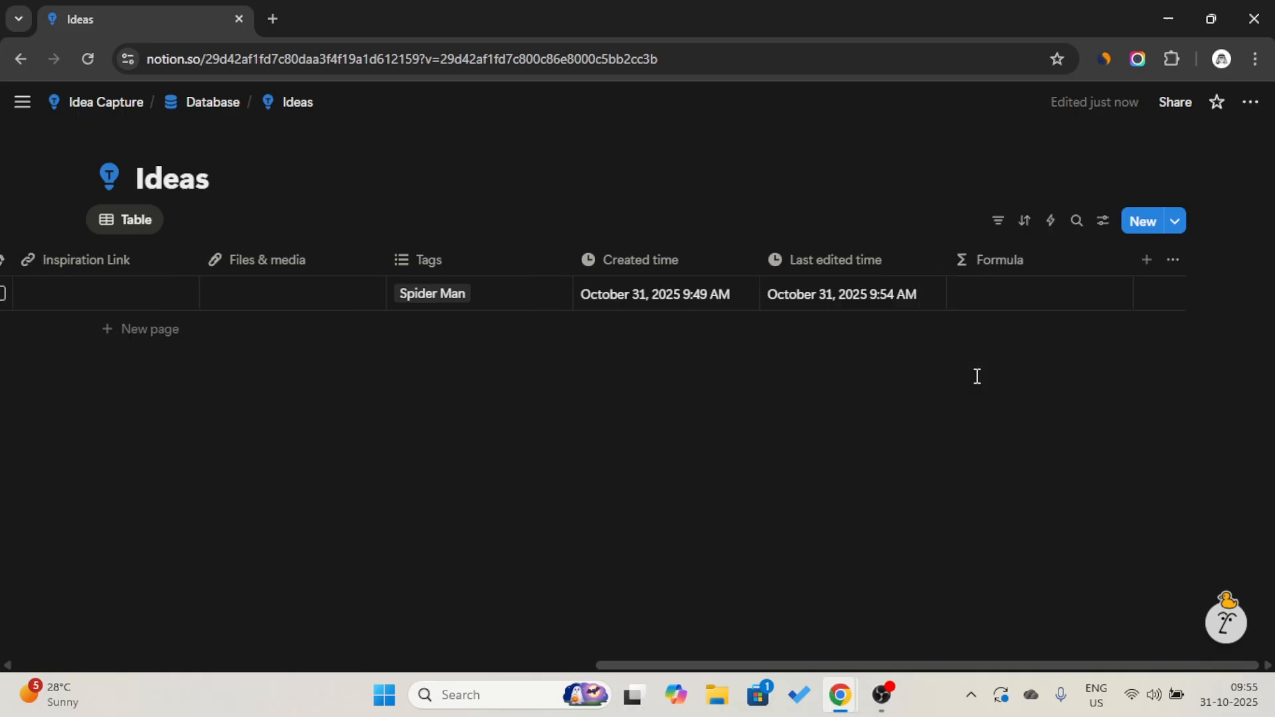
# - Rename the Formula property as "Progress"
pyautogui.click(1021, 259)
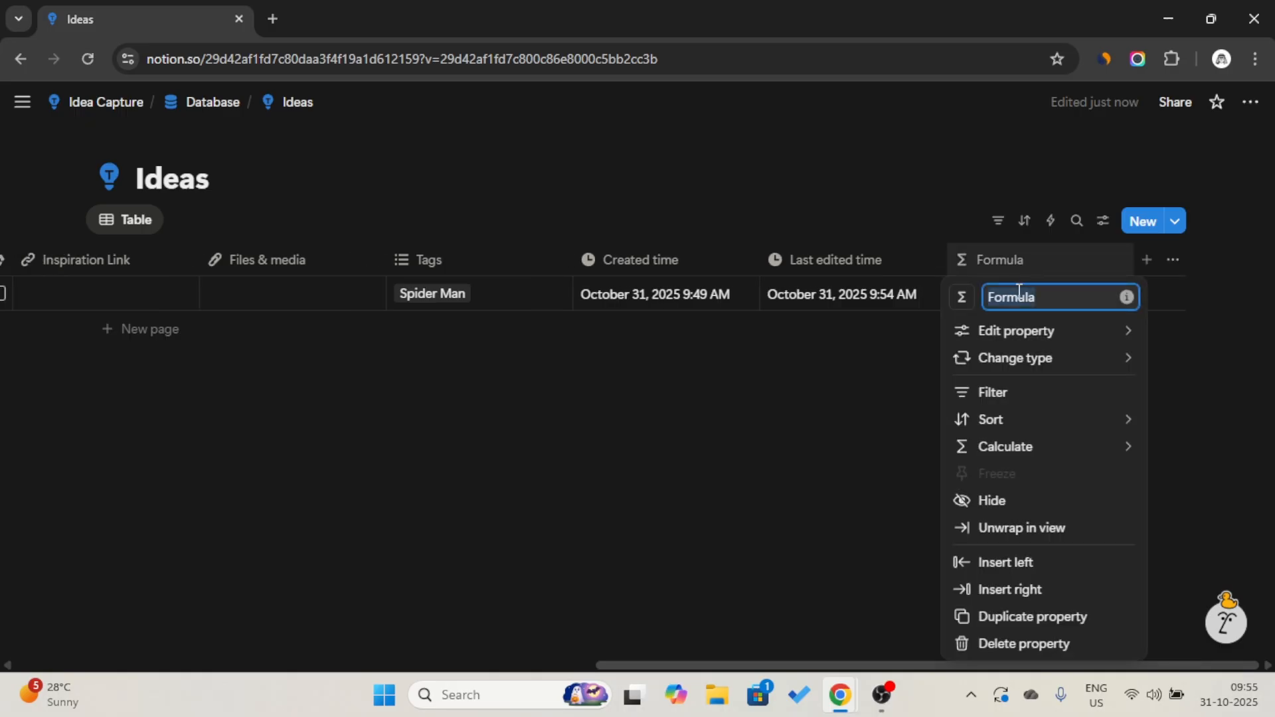
pyautogui.press('capslock')
pyautogui.write('P')
pyautogui.press('capslock')
pyautogui.write('r')
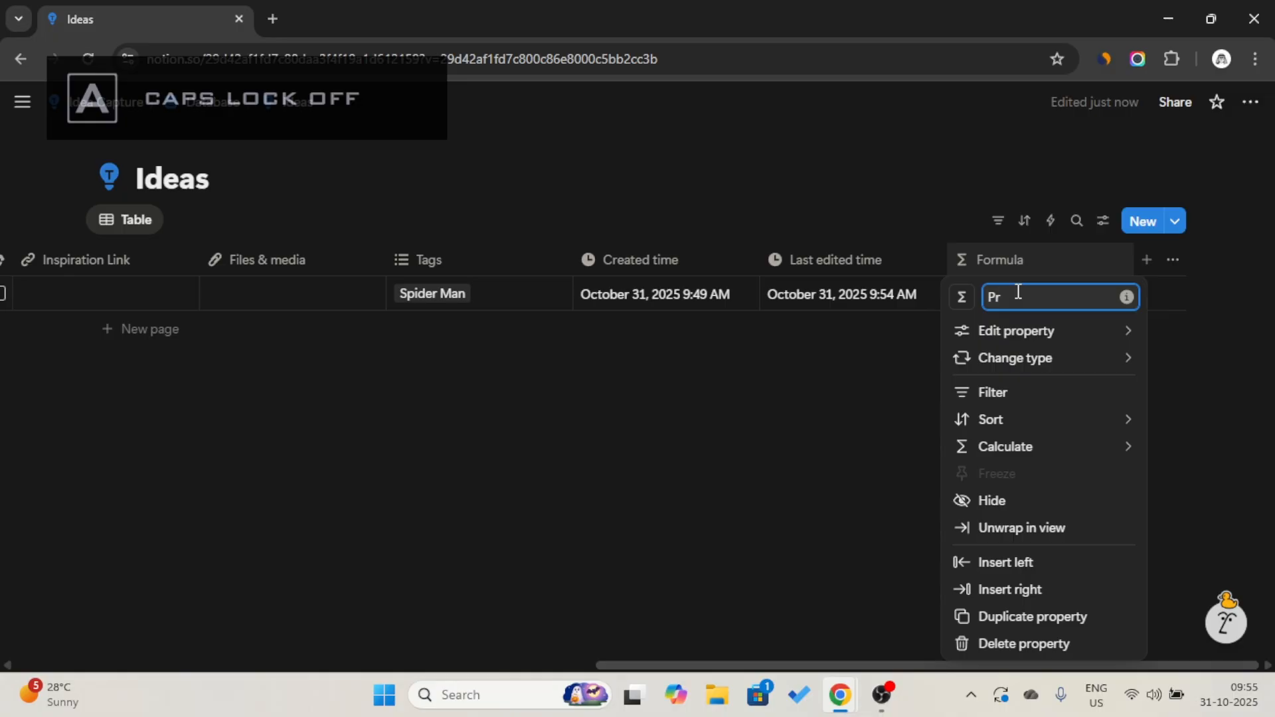
pyautogui.write('ogress')
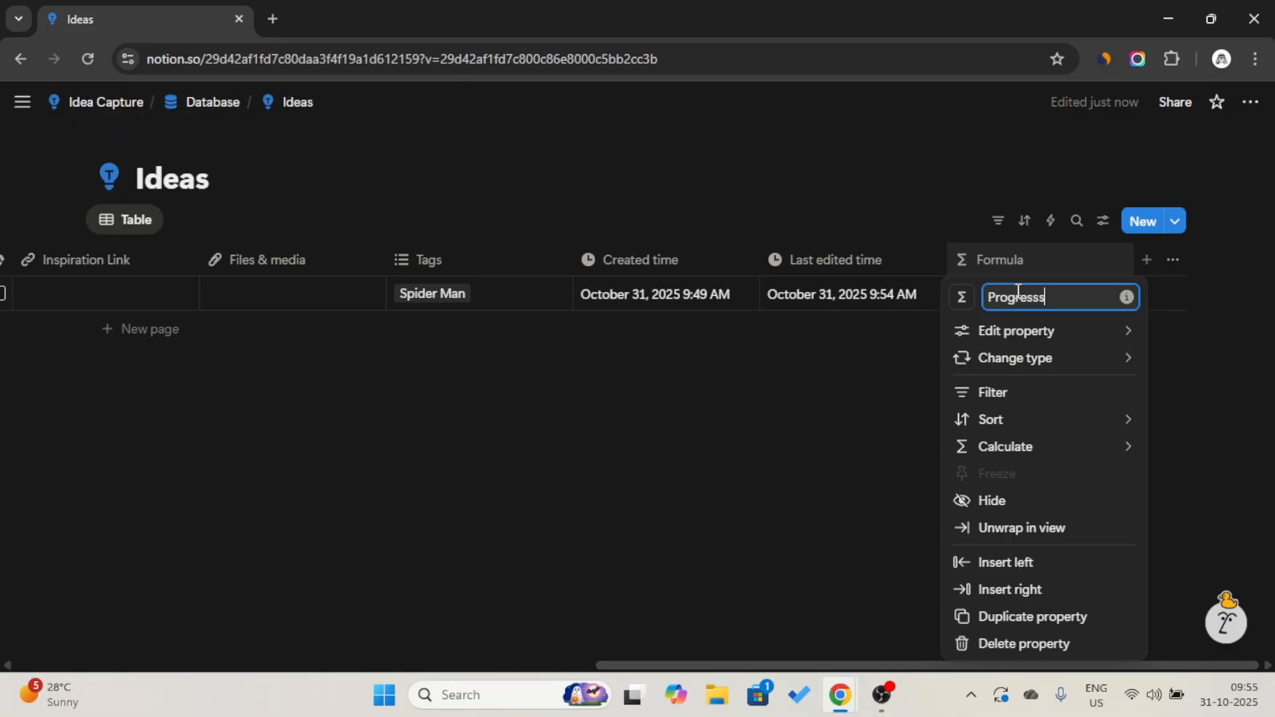
# - Paste the prepared nested if formula based on Captured and Status into the Progress property's formula
pyautogui.moveTo(1053, 328)
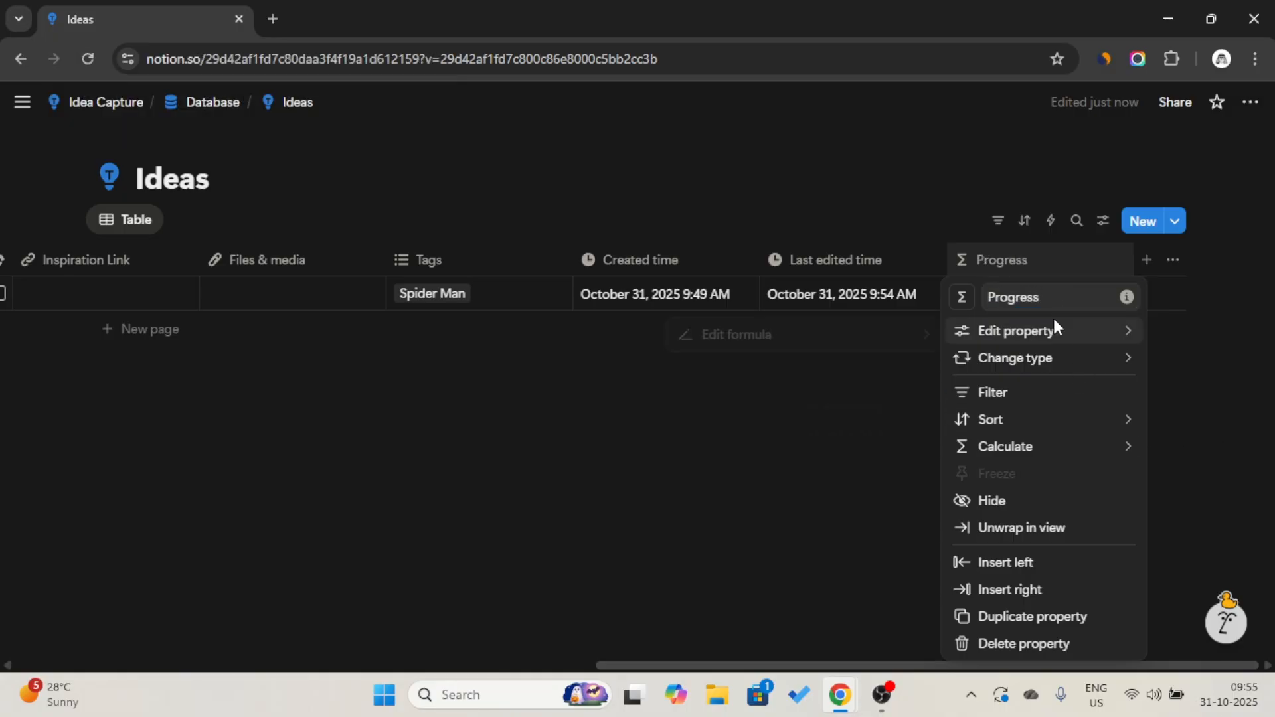
pyautogui.click(889, 336)
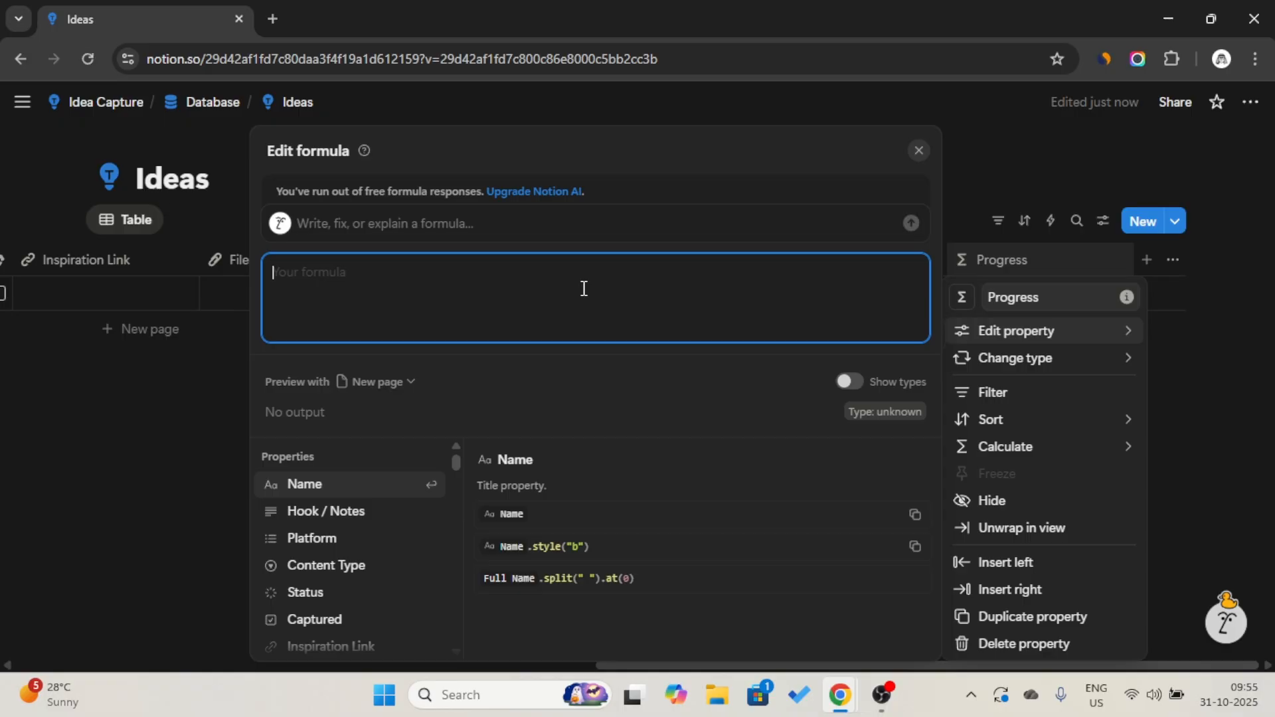
pyautogui.hotkey('ctrl', 'v')
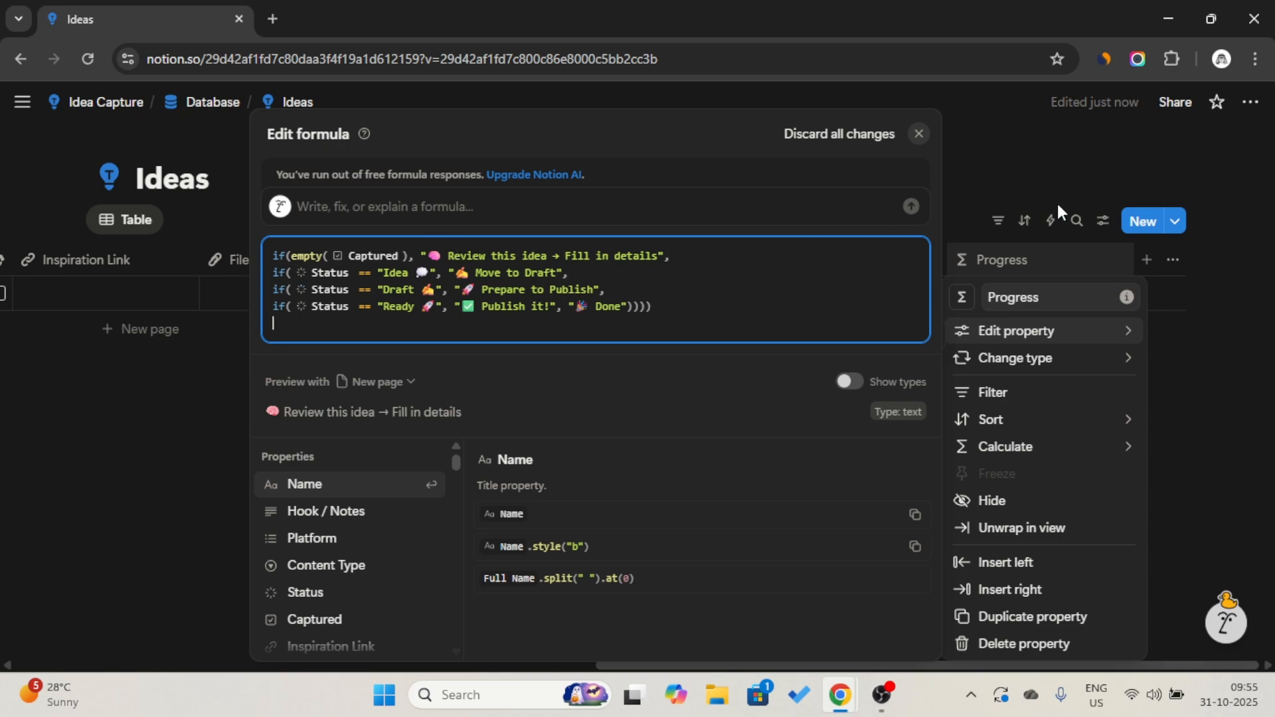
pyautogui.click(1015, 186)
pyautogui.click(1015, 186)
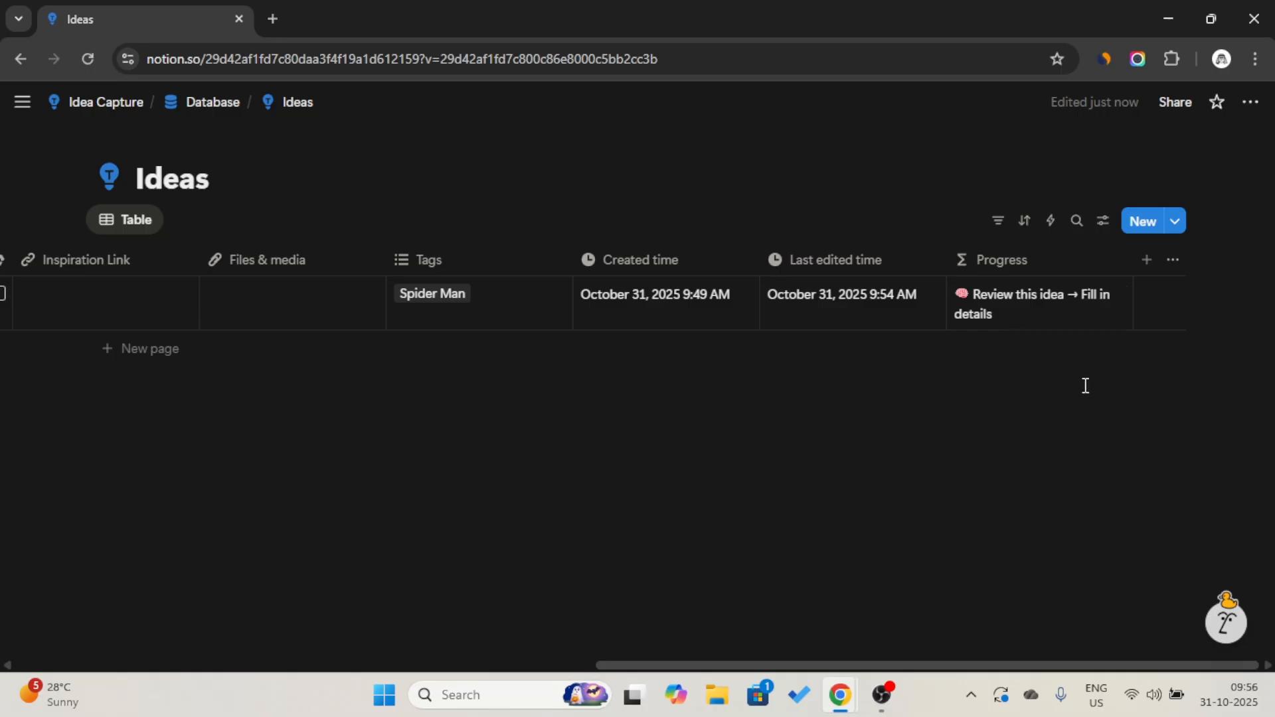
# - Test the Progress formula by ticking and clearing the blank entry's Captured checkbox
pyautogui.hscroll(-4, 321, 370)
pyautogui.click(271, 292)
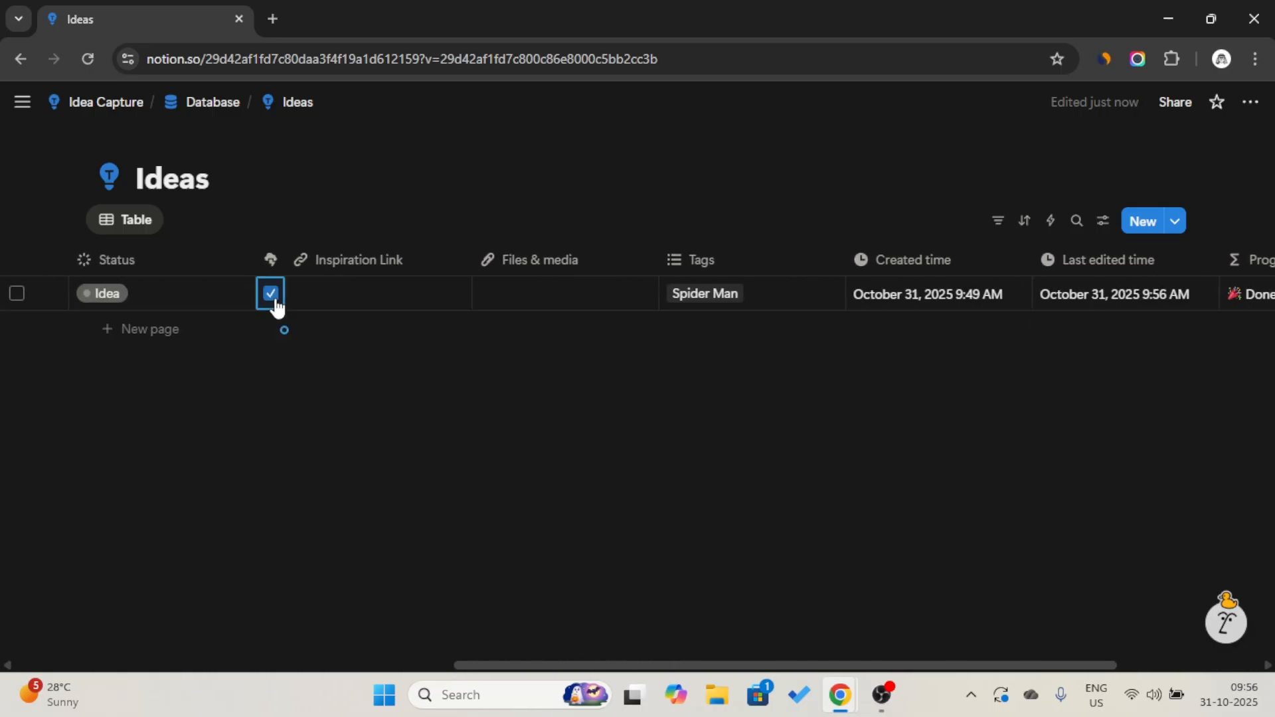
pyautogui.hscroll(3, 1128, 315)
pyautogui.hscroll(2, 1127, 315)
pyautogui.hscroll(-6, 1023, 319)
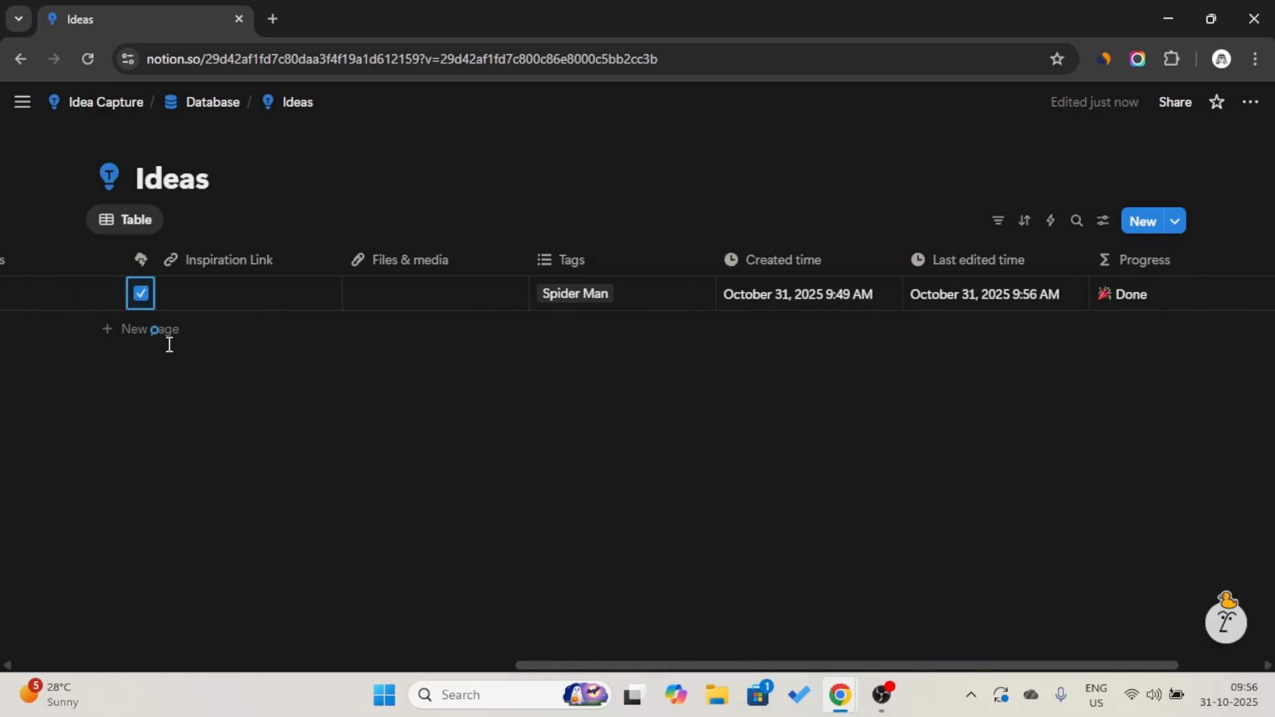
pyautogui.click(224, 297)
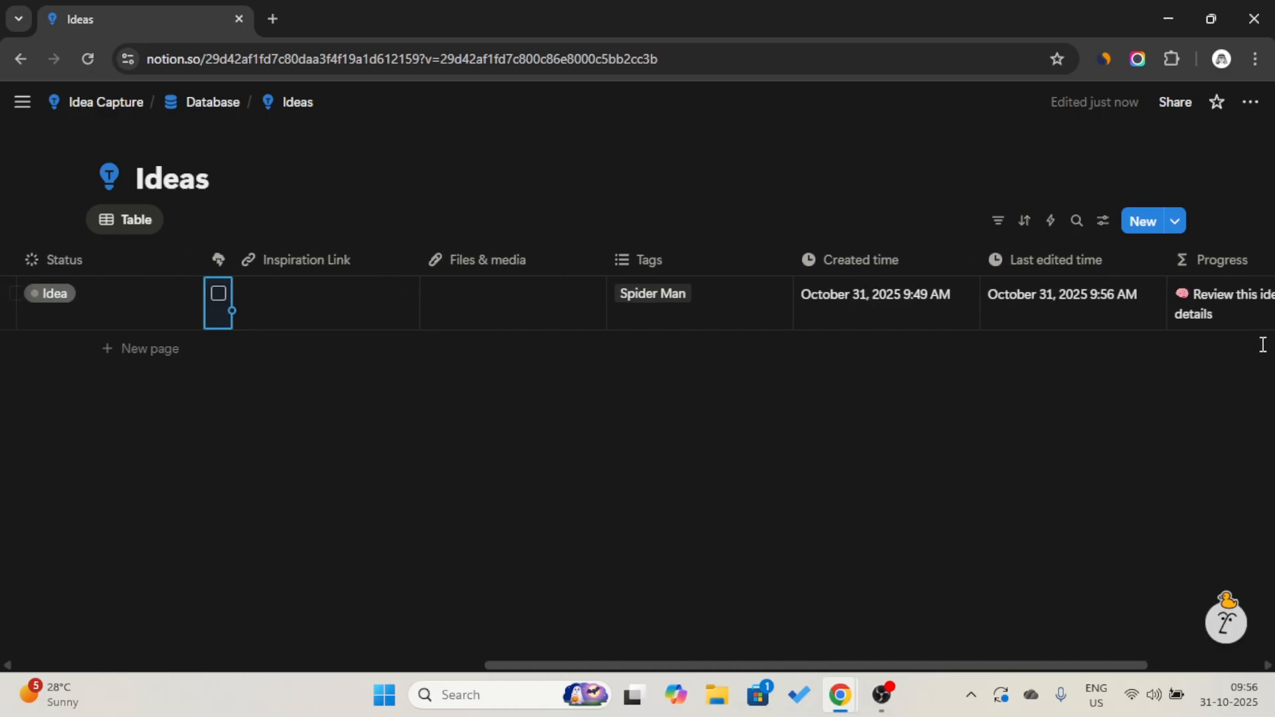
# - Rename the Progress formula property as "Next Step"
pyautogui.hscroll(5, 1129, 319)
pyautogui.click(1030, 259)
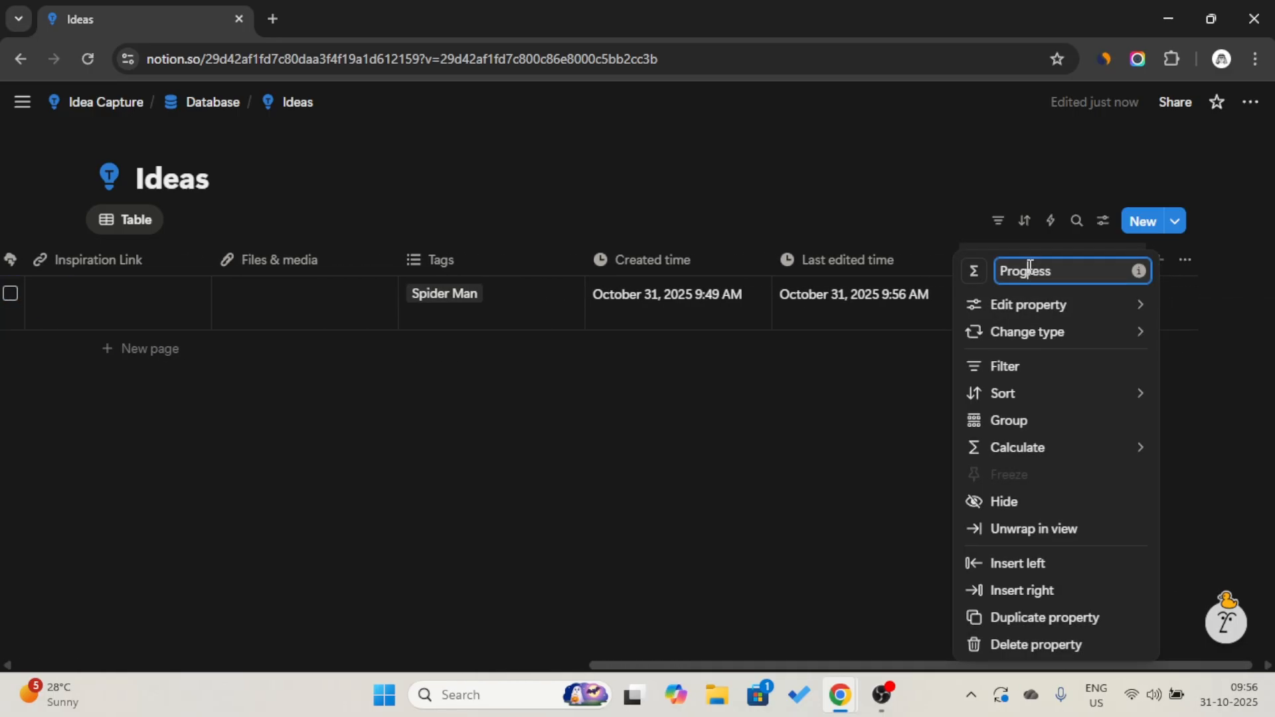
pyautogui.doubleClick(1030, 266)
pyautogui.press('capslock')
pyautogui.write('N')
pyautogui.press('capslock')
pyautogui.press('capslock')
pyautogui.write('Step')
pyautogui.press('capslock')
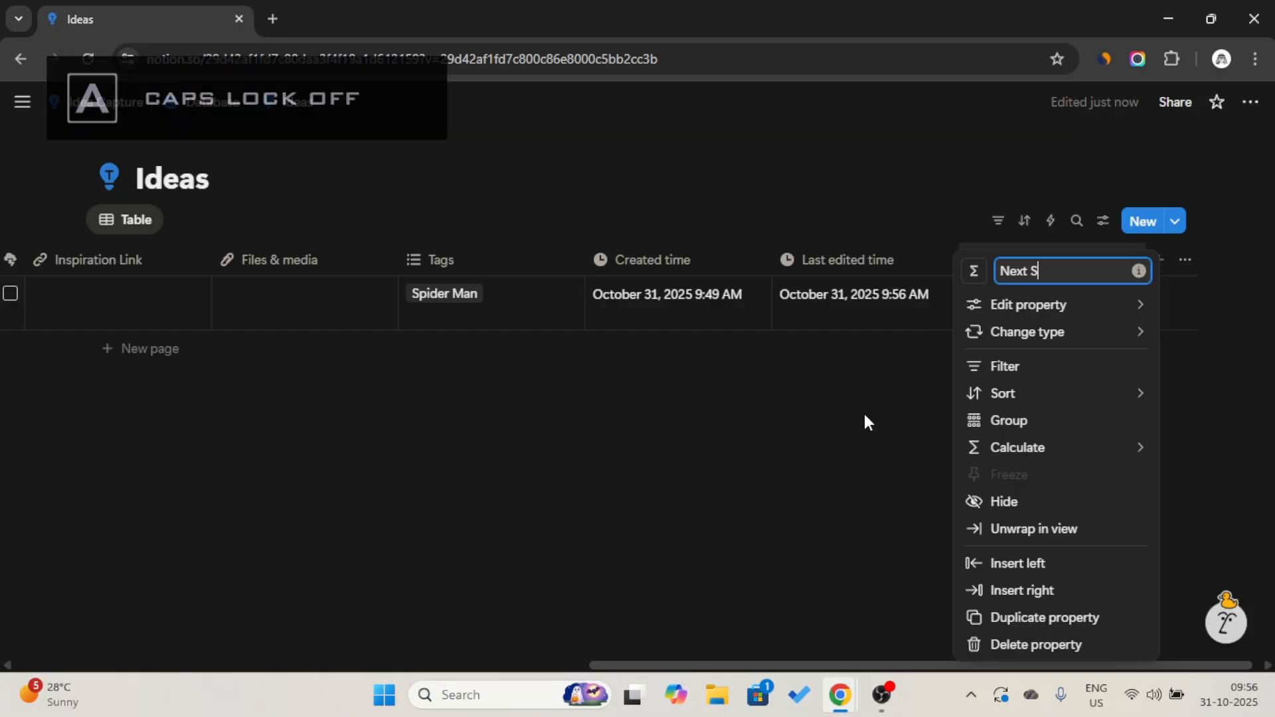
pyautogui.click(864, 422)
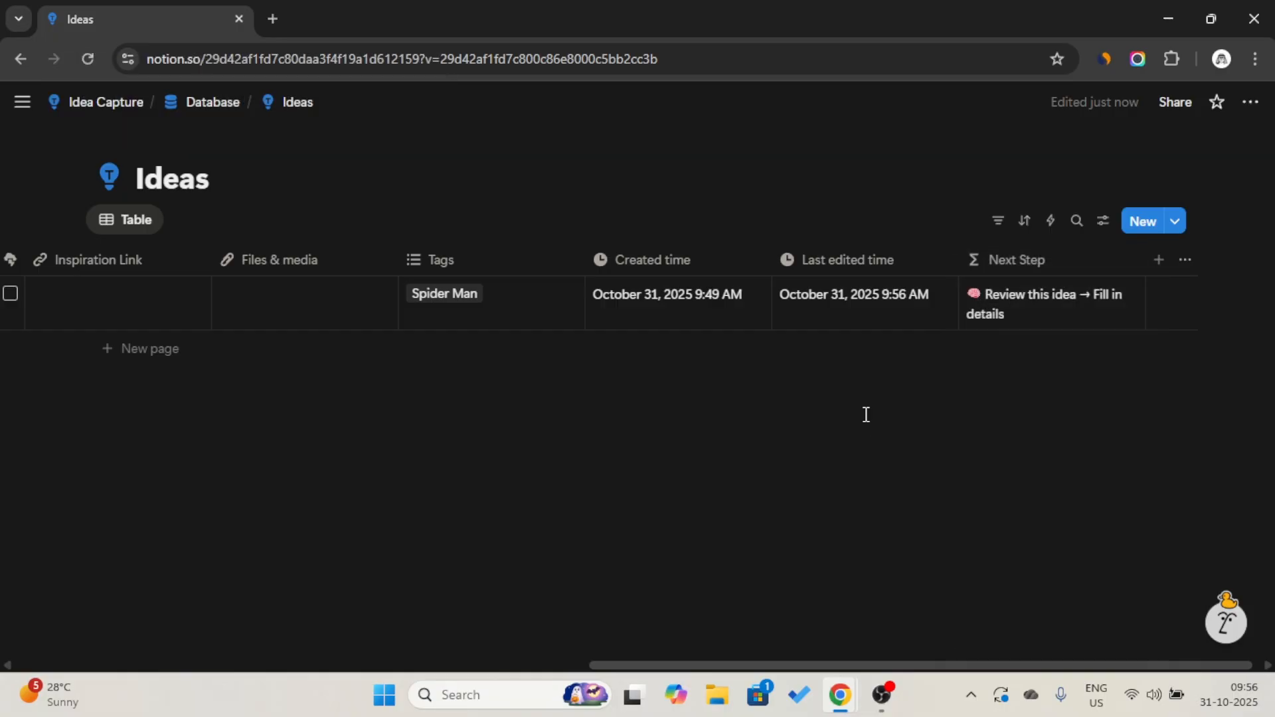
pyautogui.click(1160, 261)
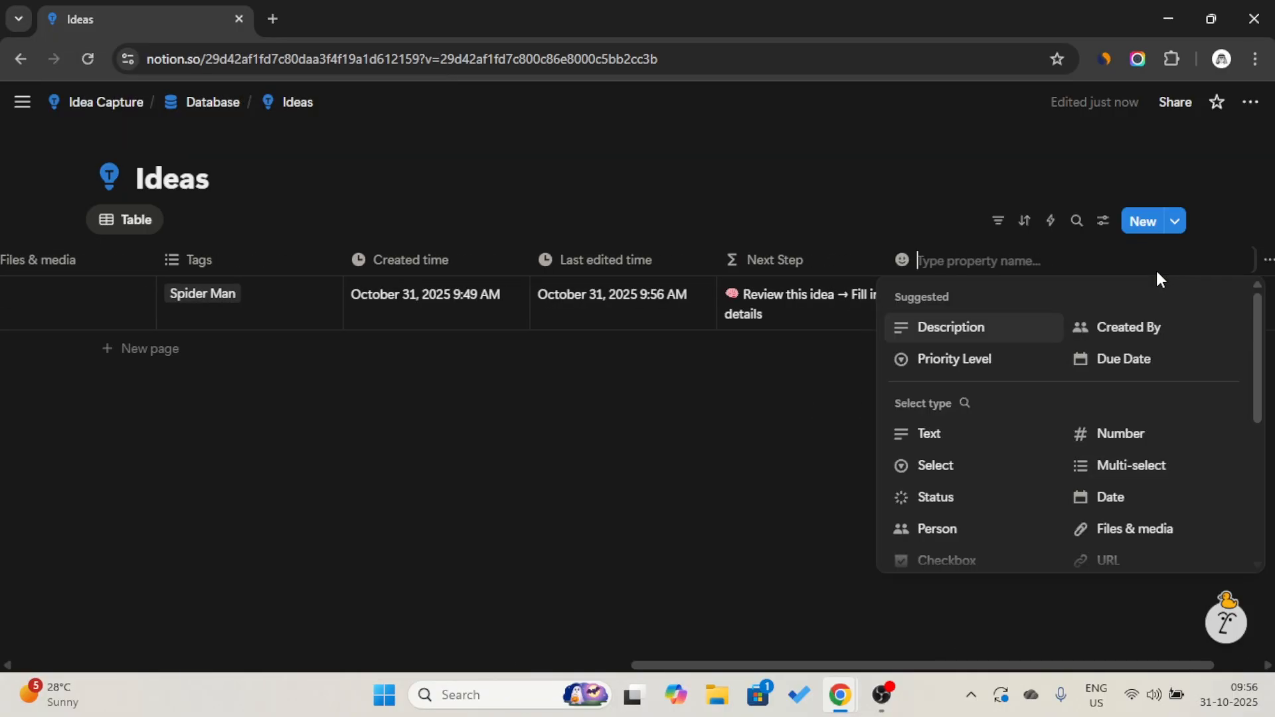
pyautogui.scroll(-2, 968, 485)
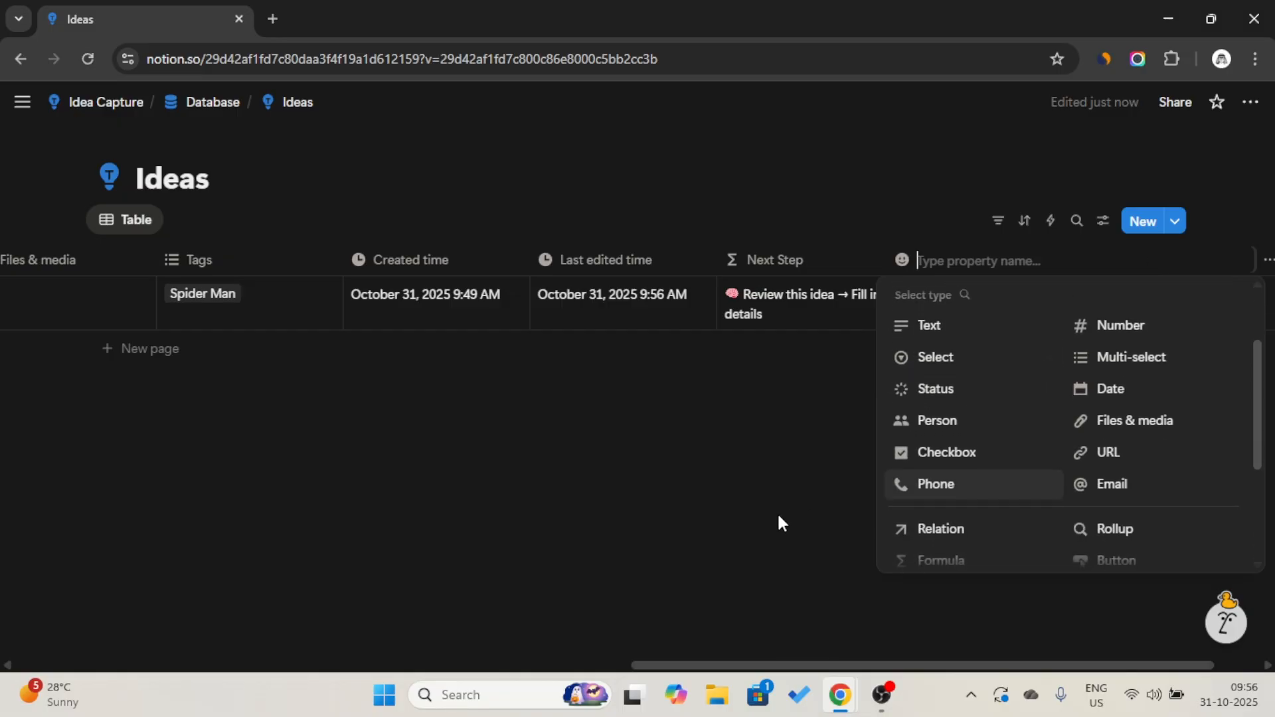
pyautogui.scroll(-1, 777, 518)
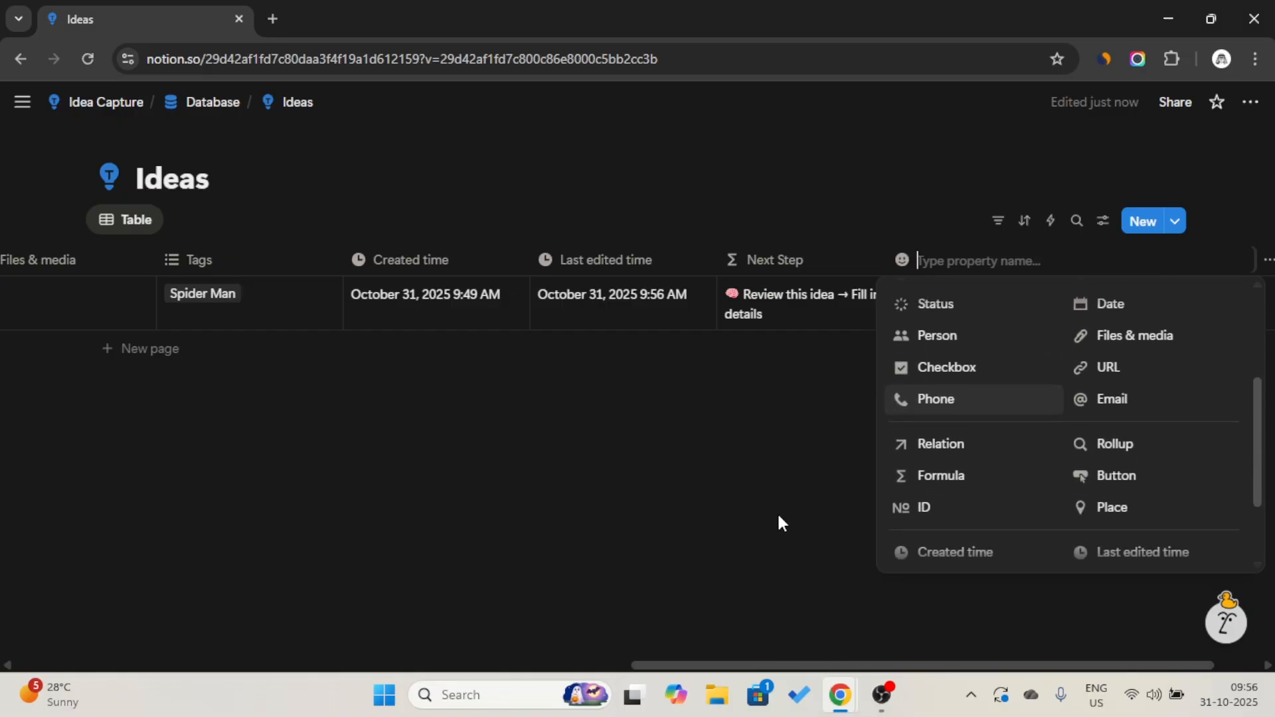
pyautogui.click(778, 519)
# - Create a new page template for the Ideas database and title it "New Idea"
pyautogui.hscroll(-5, 827, 436)
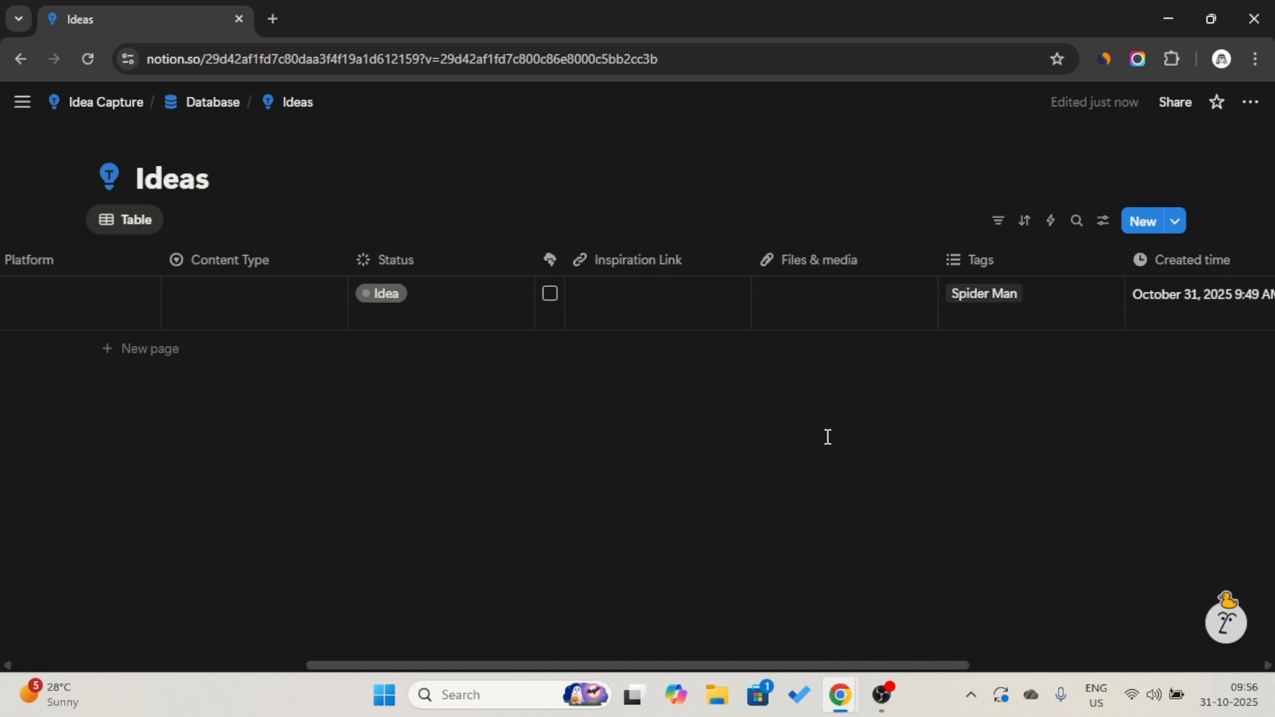
pyautogui.hscroll(-6, 827, 437)
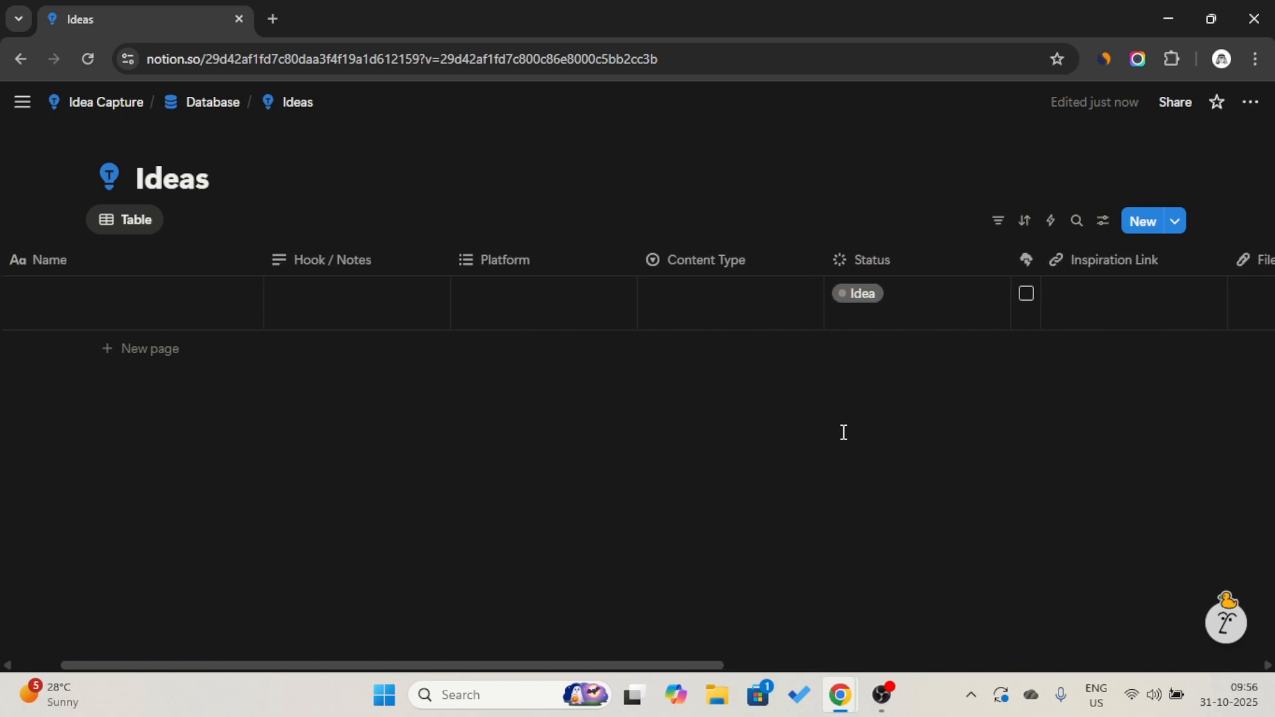
pyautogui.click(1175, 221)
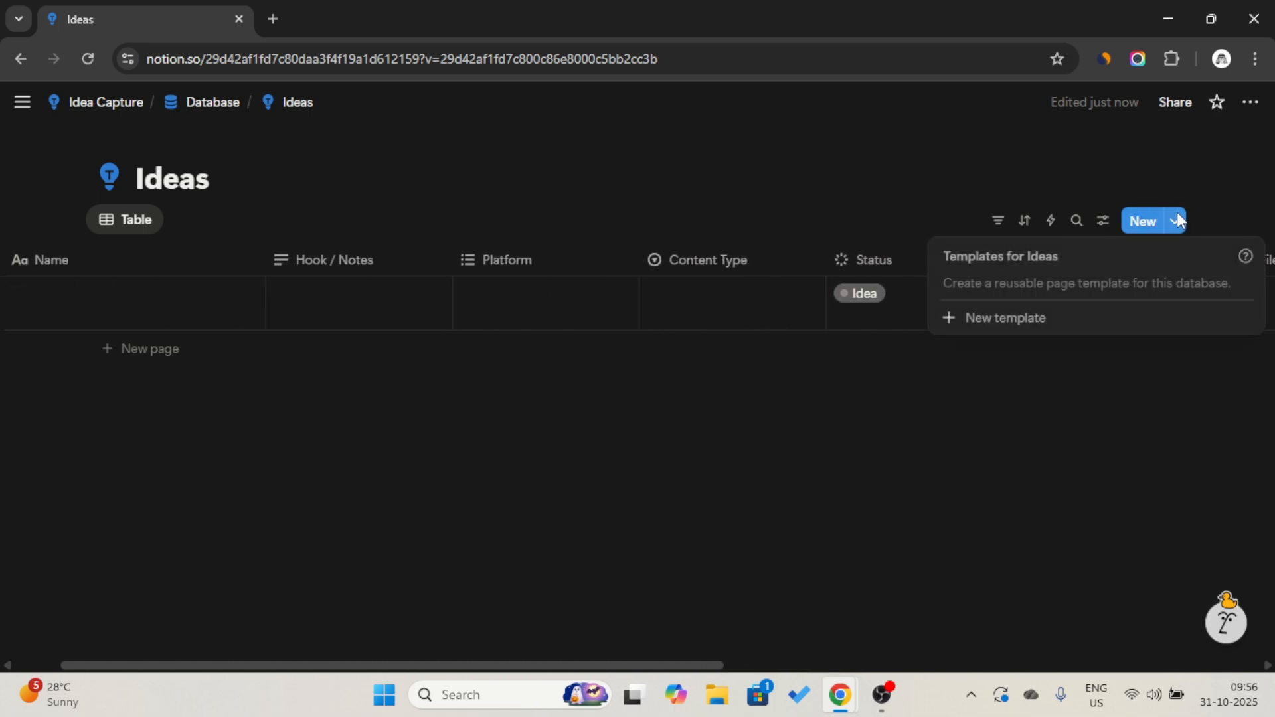
pyautogui.click(1013, 318)
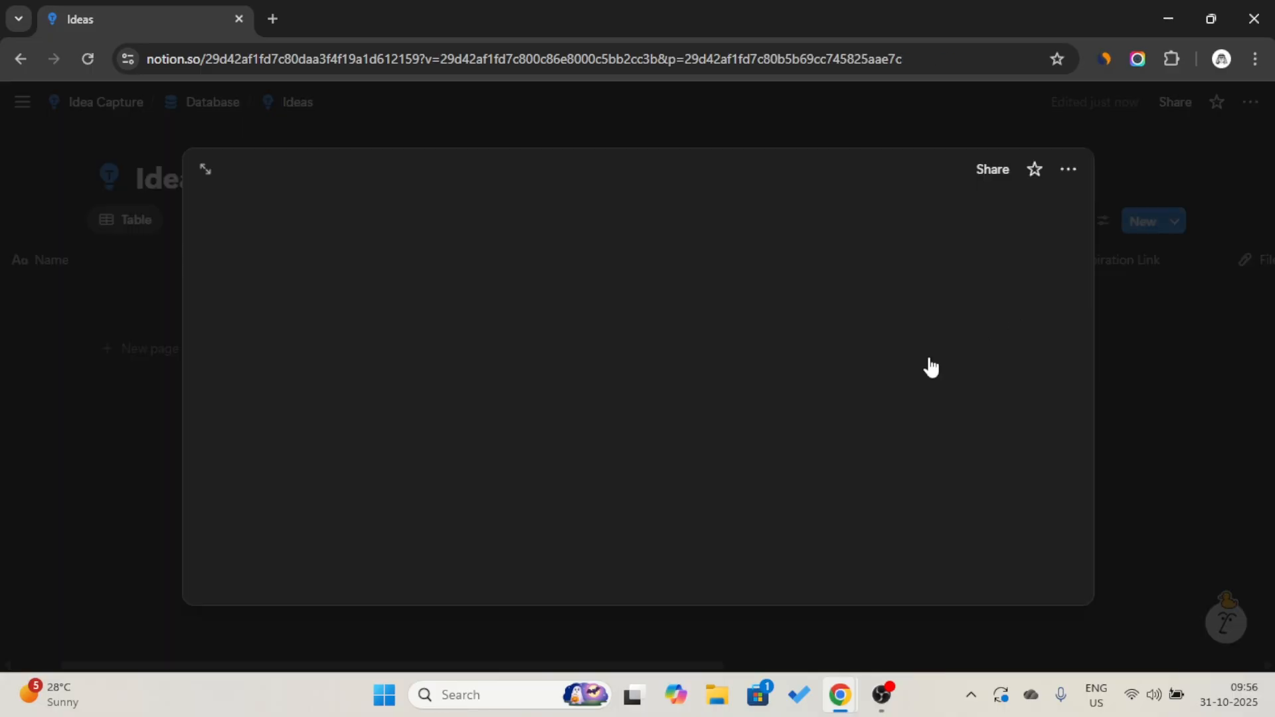
pyautogui.press('capslock')
pyautogui.write('N')
pyautogui.press('capslock')
pyautogui.write('ew Idea')
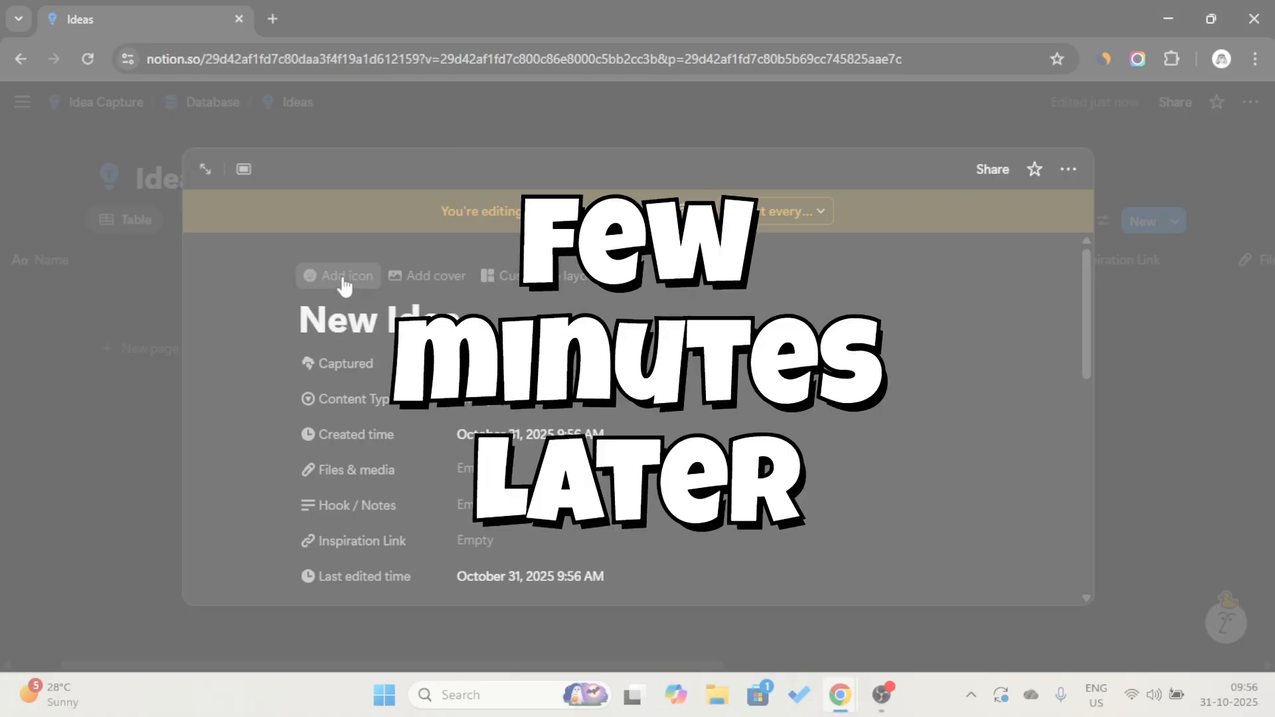
# - Give the New Idea template a light grey light bulb icon with a T
pyautogui.click(348, 282)
pyautogui.click(221, 320)
pyautogui.click(515, 393)
pyautogui.click(206, 431)
# - Open the New Idea template as a full page and set it to full width
pyautogui.click(205, 169)
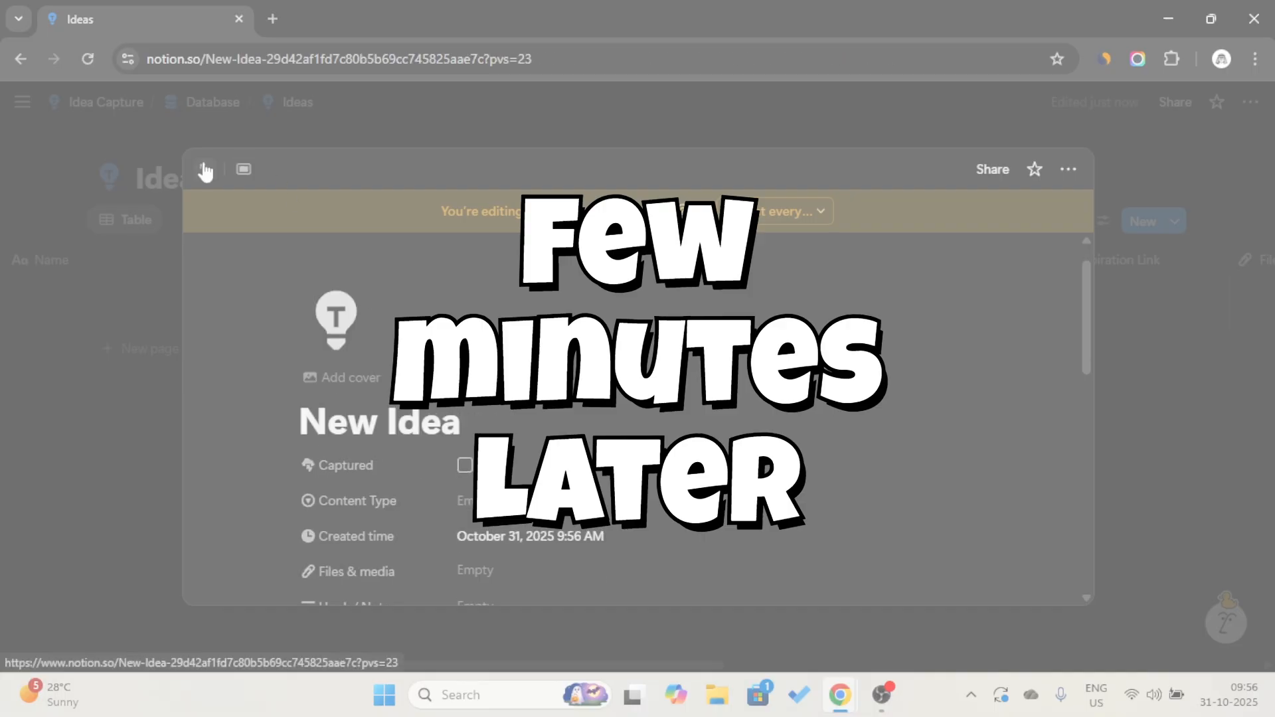
pyautogui.click(1251, 102)
pyautogui.click(1226, 365)
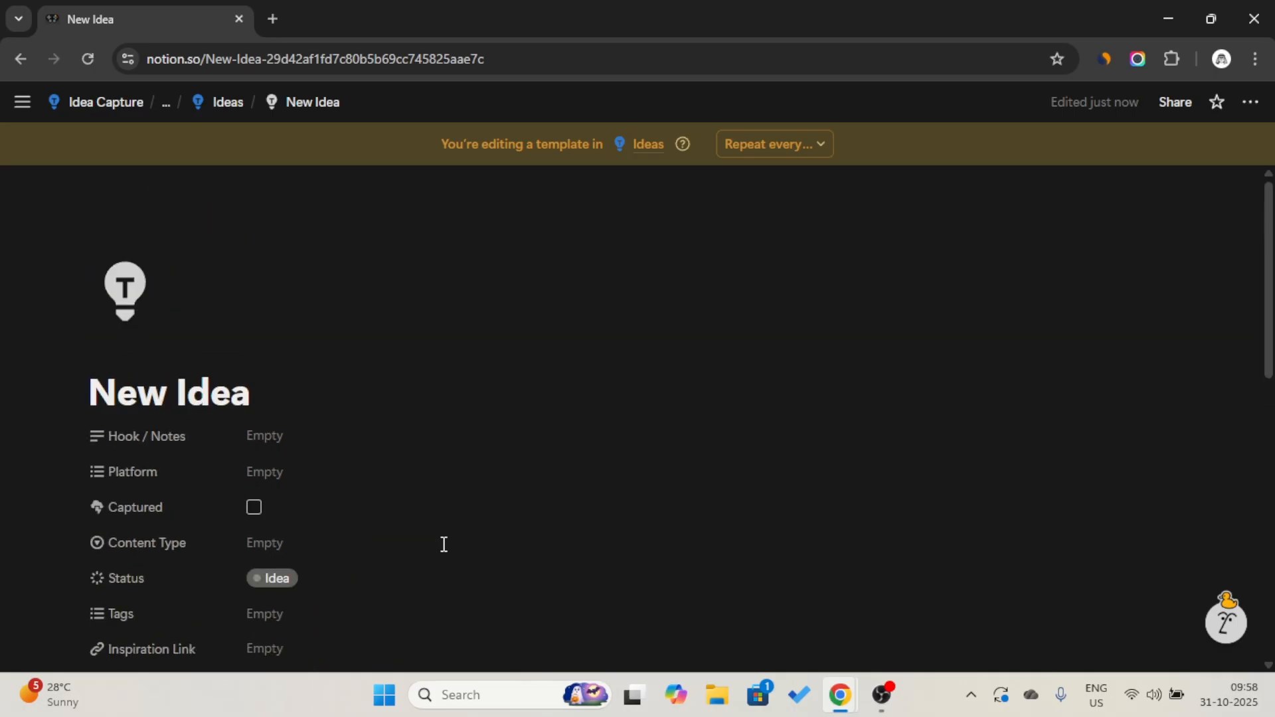
# - Customize the template's layout by adding the existing Inspiration Link property to the side panel
pyautogui.click(270, 349)
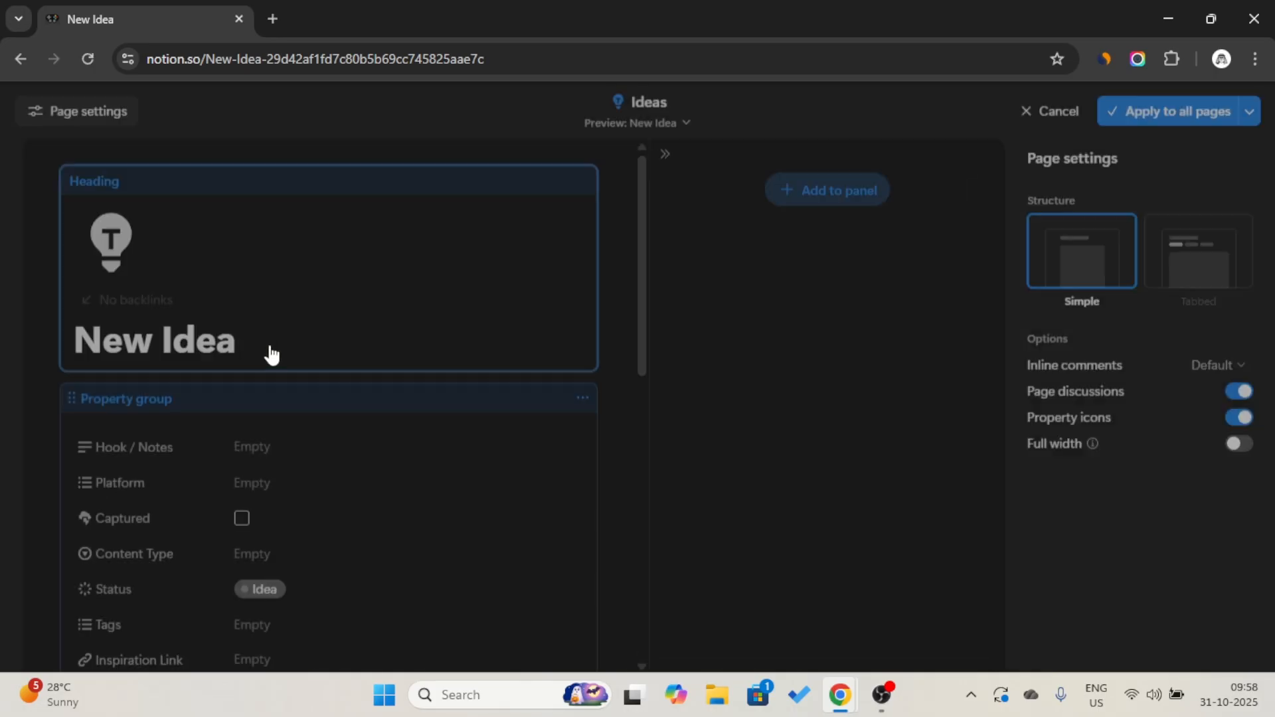
pyautogui.click(827, 187)
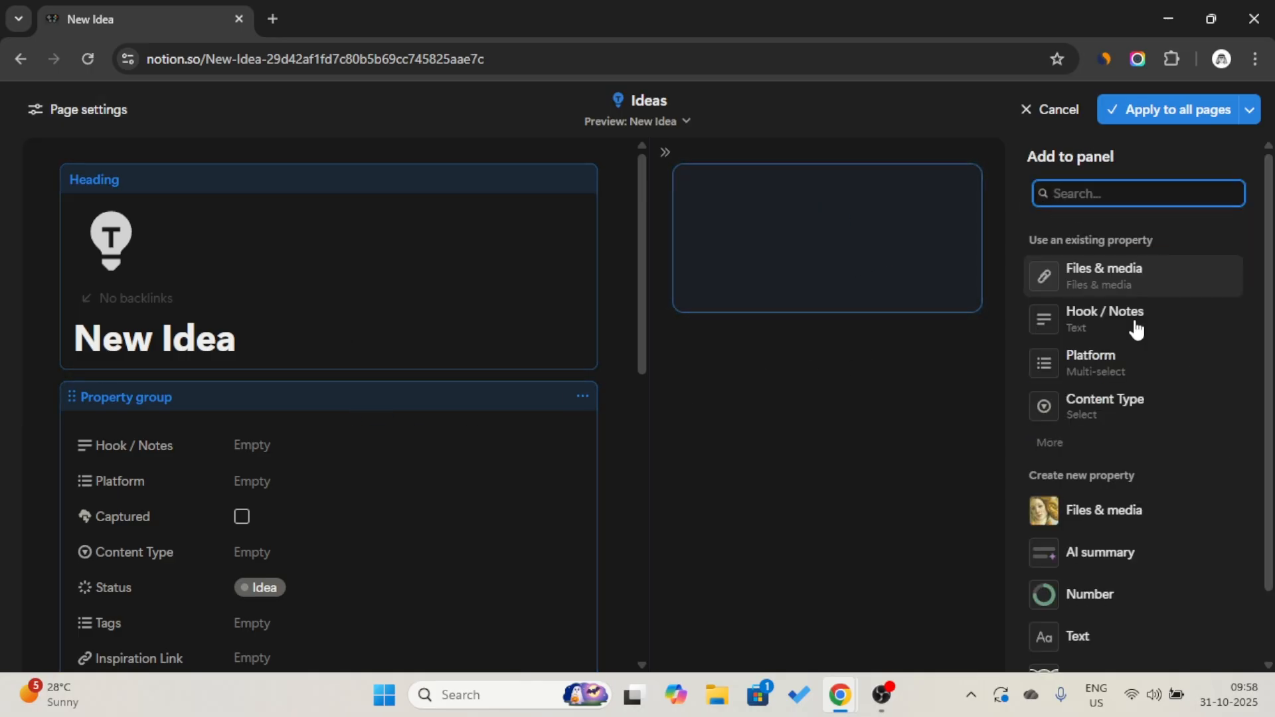
pyautogui.click(1051, 443)
pyautogui.scroll(-2, 1108, 428)
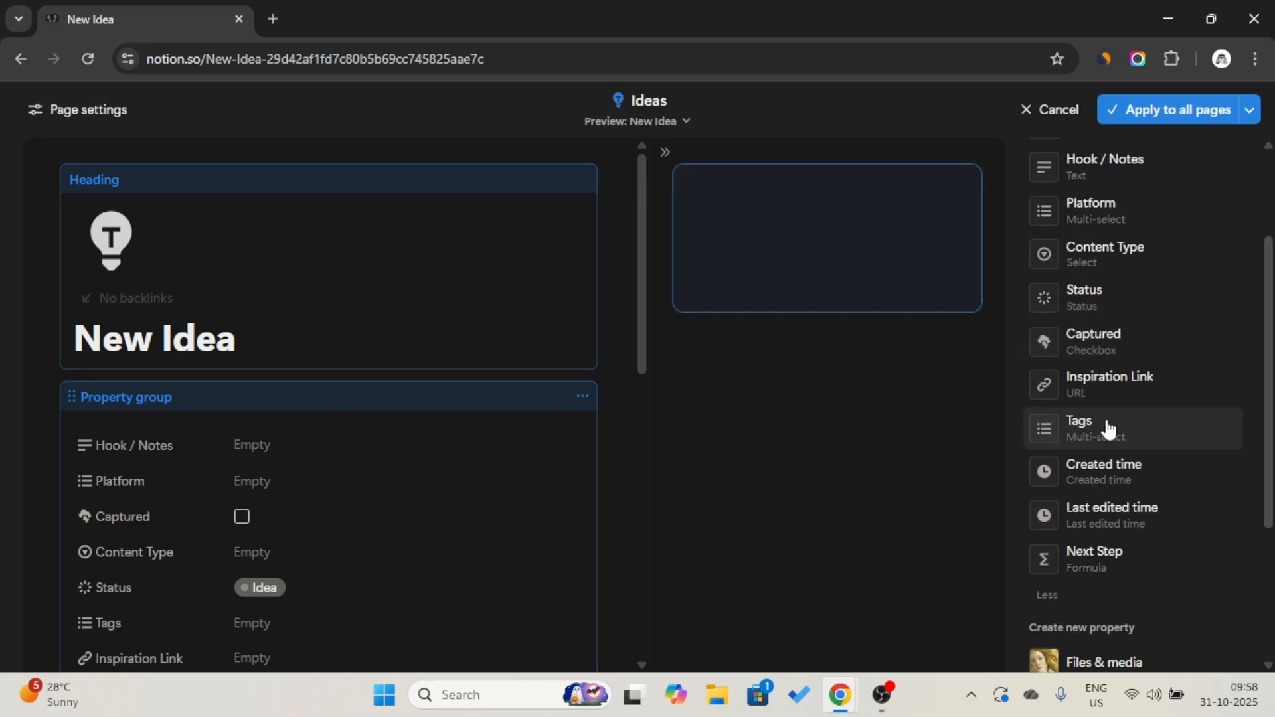
pyautogui.click(1110, 390)
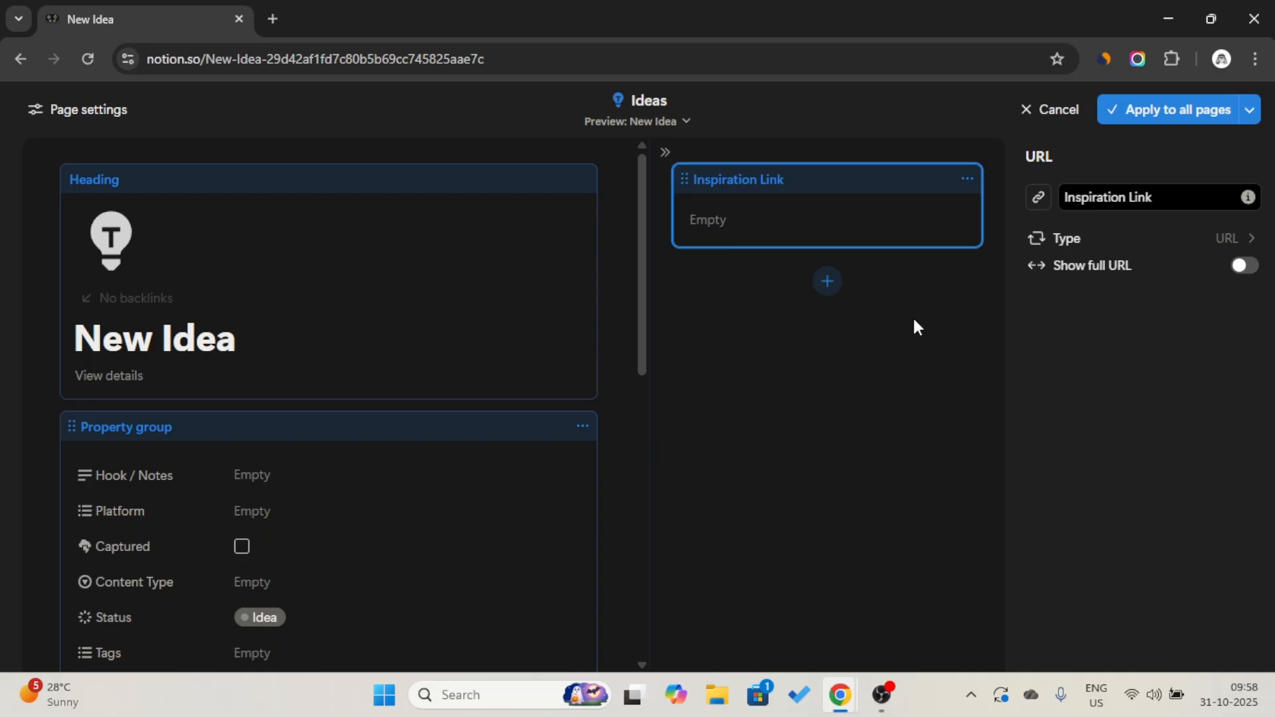
# - Add the existing Files & media property to the side panel below Inspiration Link
pyautogui.click(822, 286)
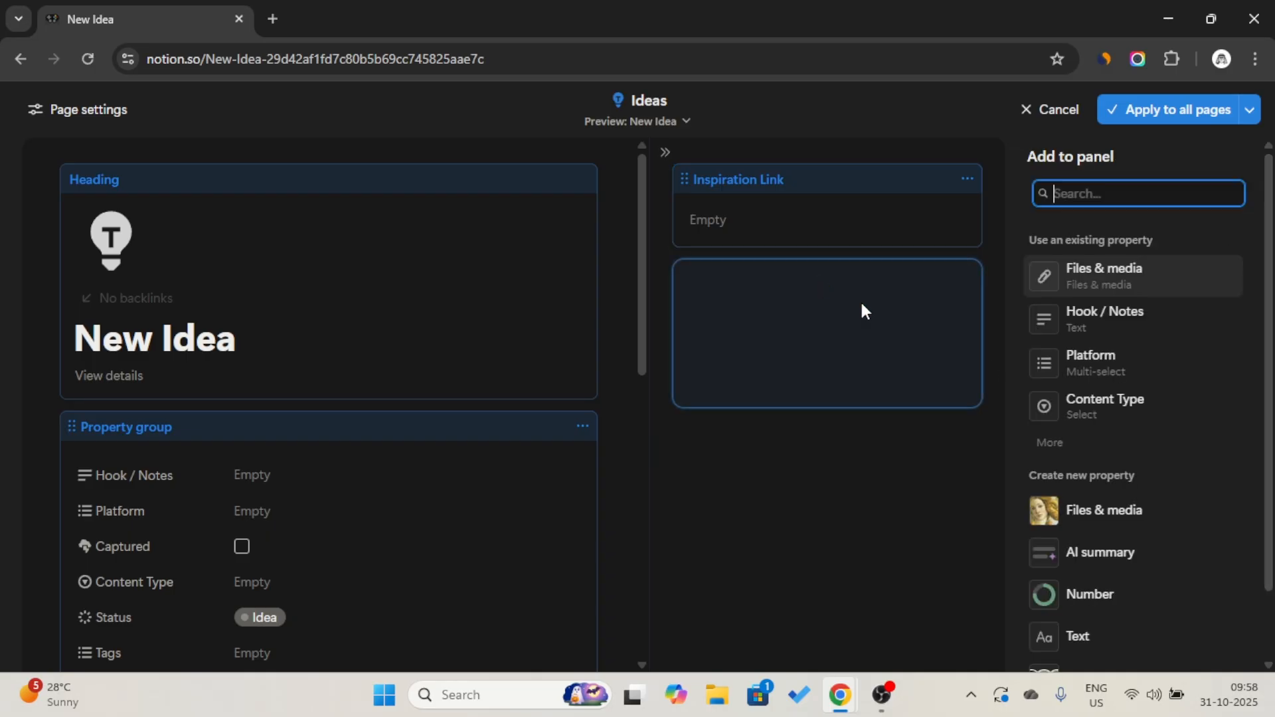
pyautogui.click(1105, 433)
pyautogui.scroll(-2, 1131, 486)
pyautogui.scroll(-2, 1133, 512)
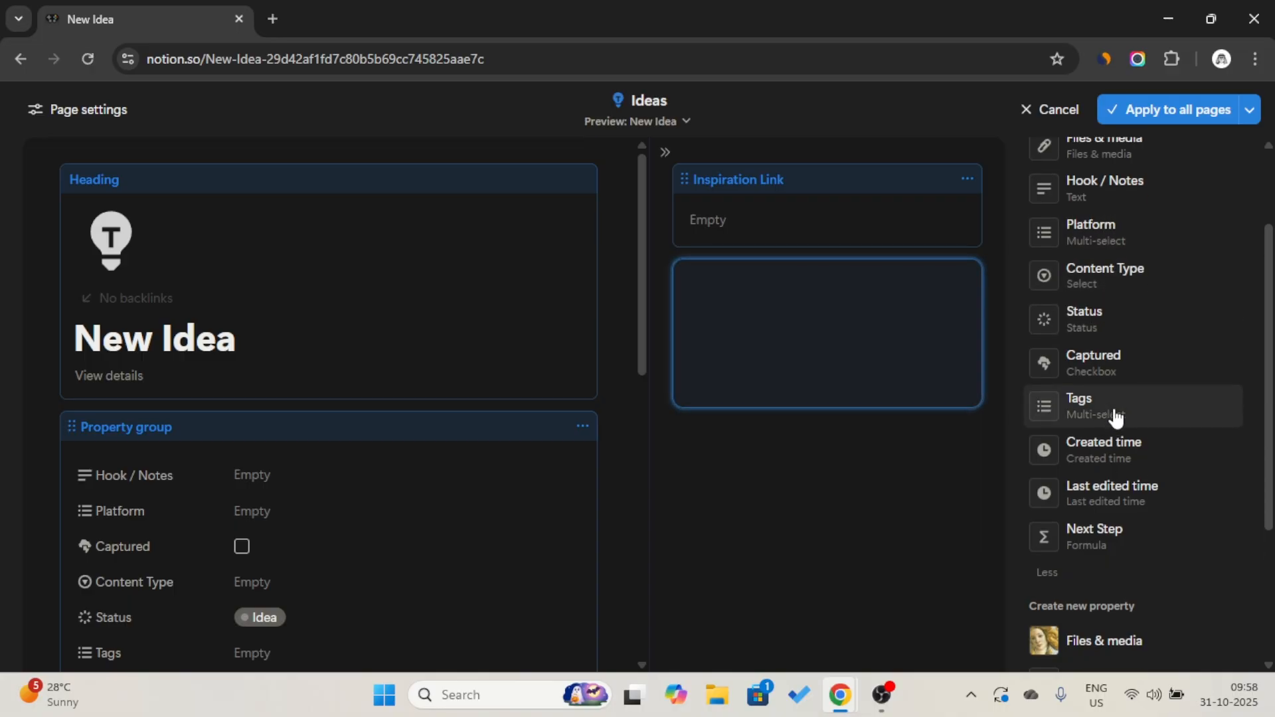
pyautogui.scroll(1, 1118, 408)
pyautogui.scroll(1, 1116, 402)
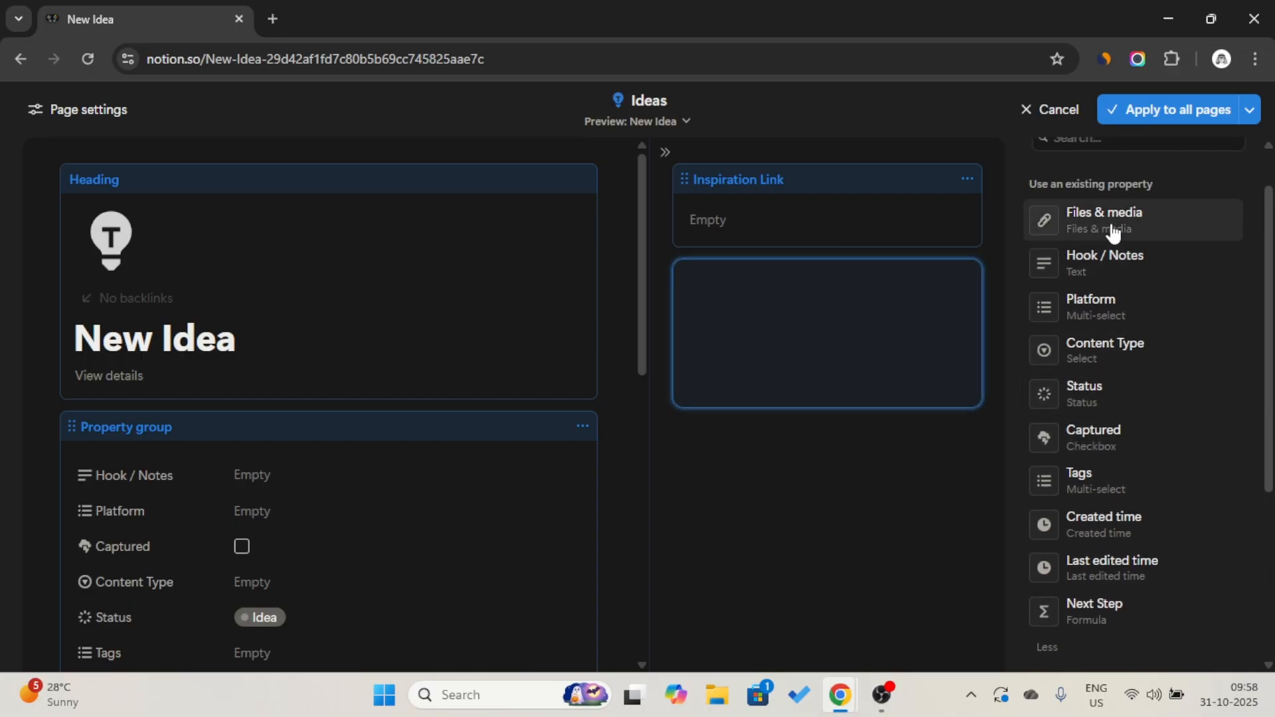
pyautogui.click(1111, 222)
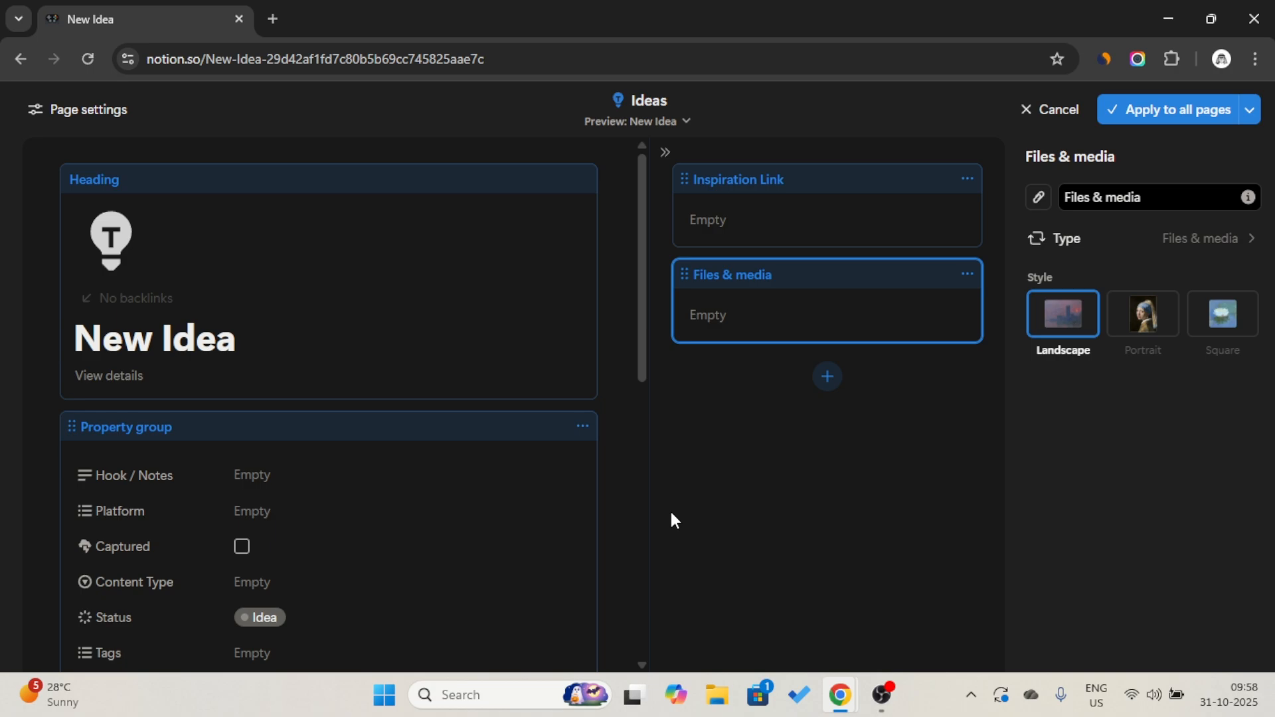
pyautogui.scroll(-2, 617, 375)
pyautogui.scroll(-3, 618, 374)
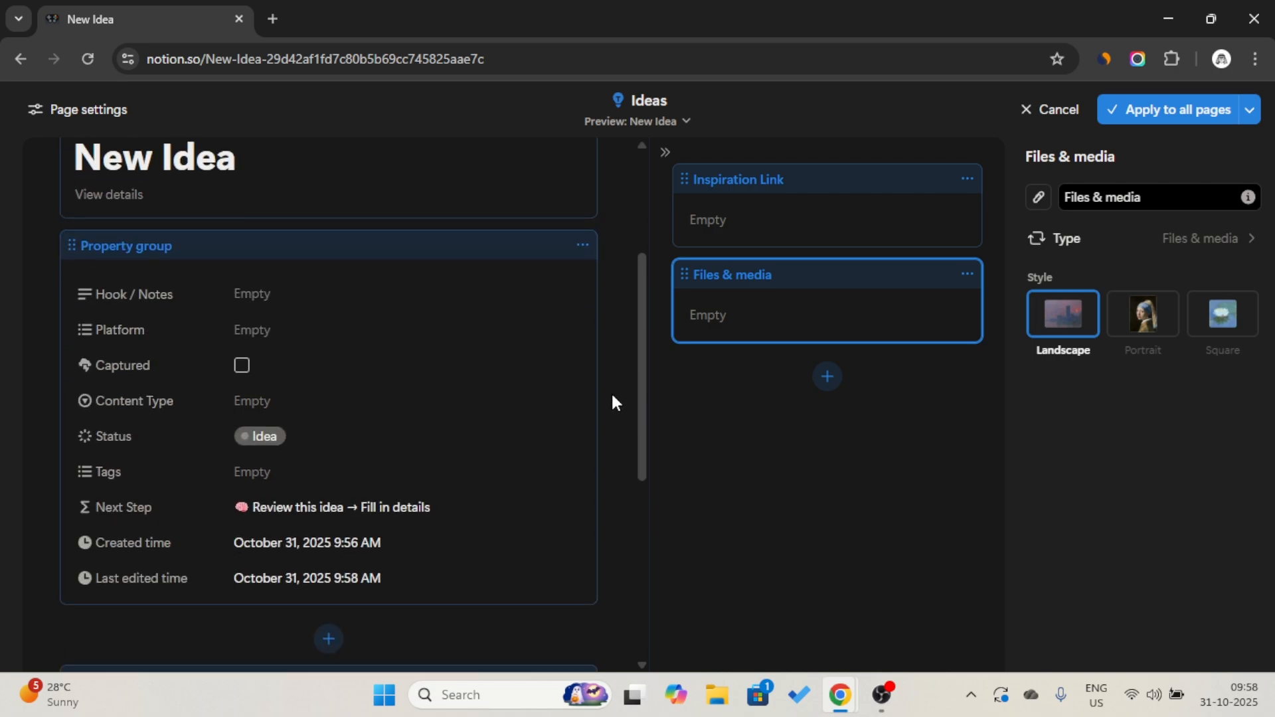
pyautogui.click(326, 524)
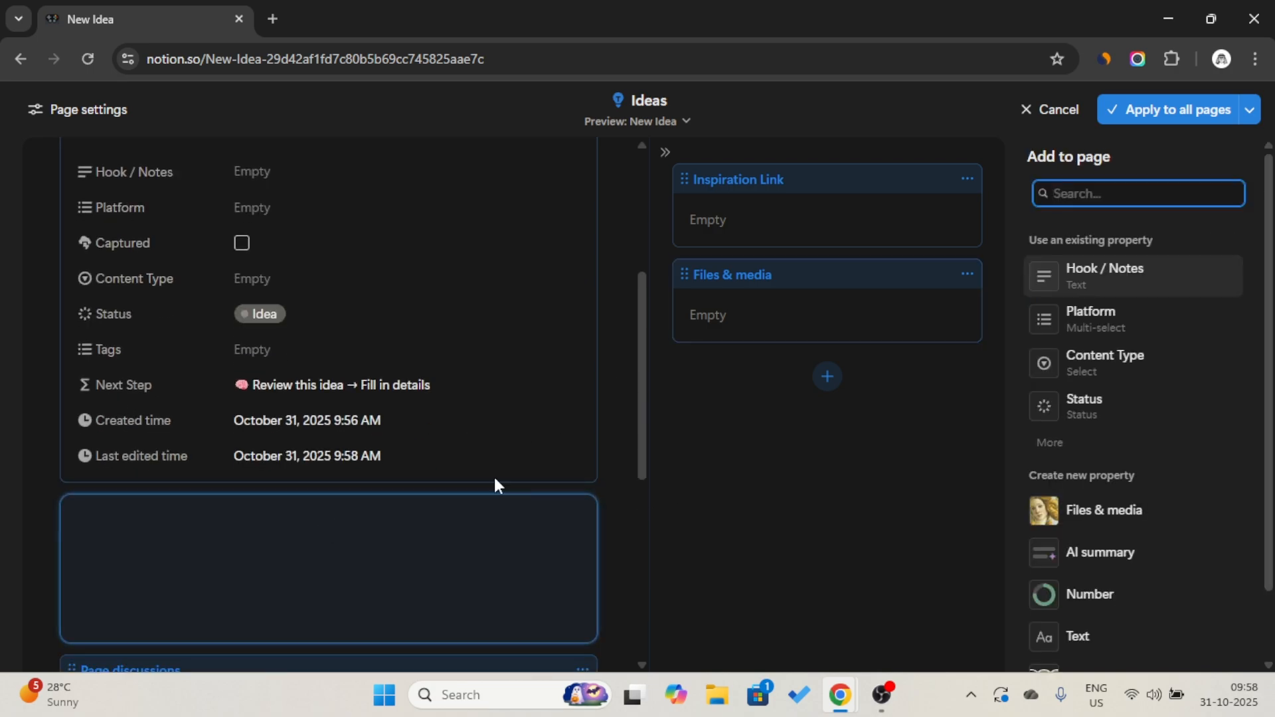
pyautogui.click(615, 458)
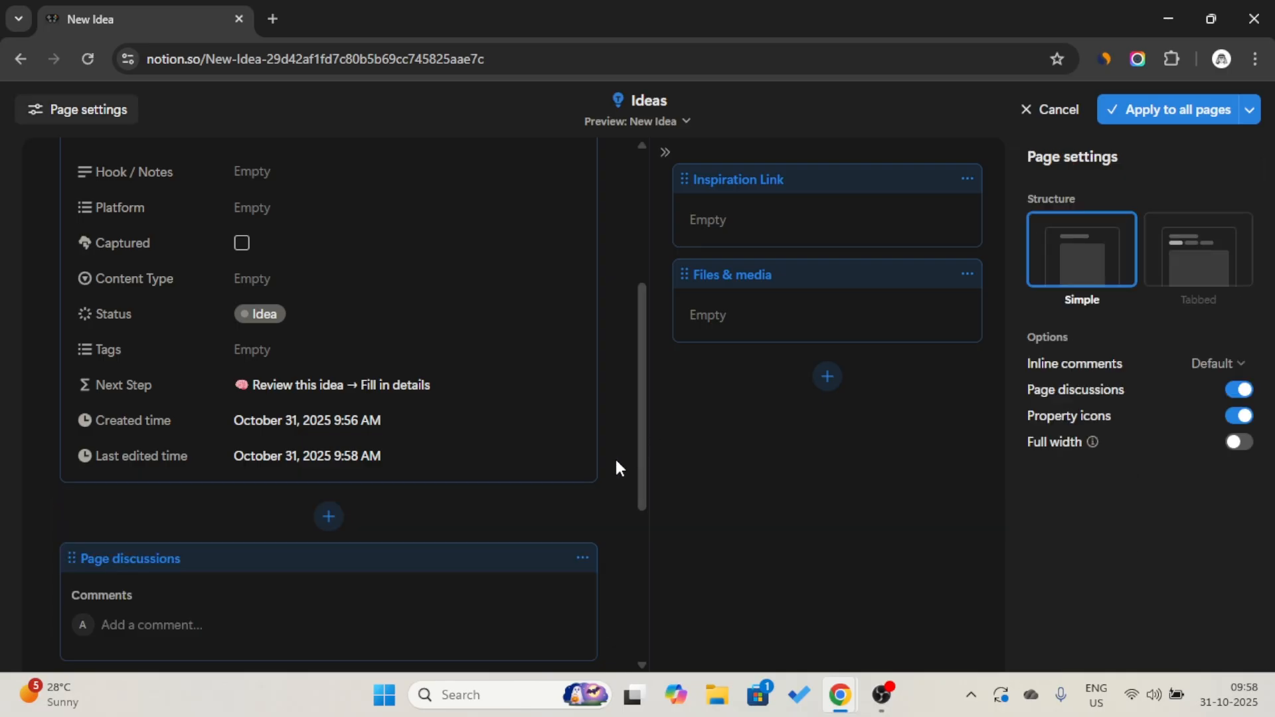
# - Move the Content section above Page discussions in the template's layout
pyautogui.scroll(-2, 615, 458)
pyautogui.click(582, 525)
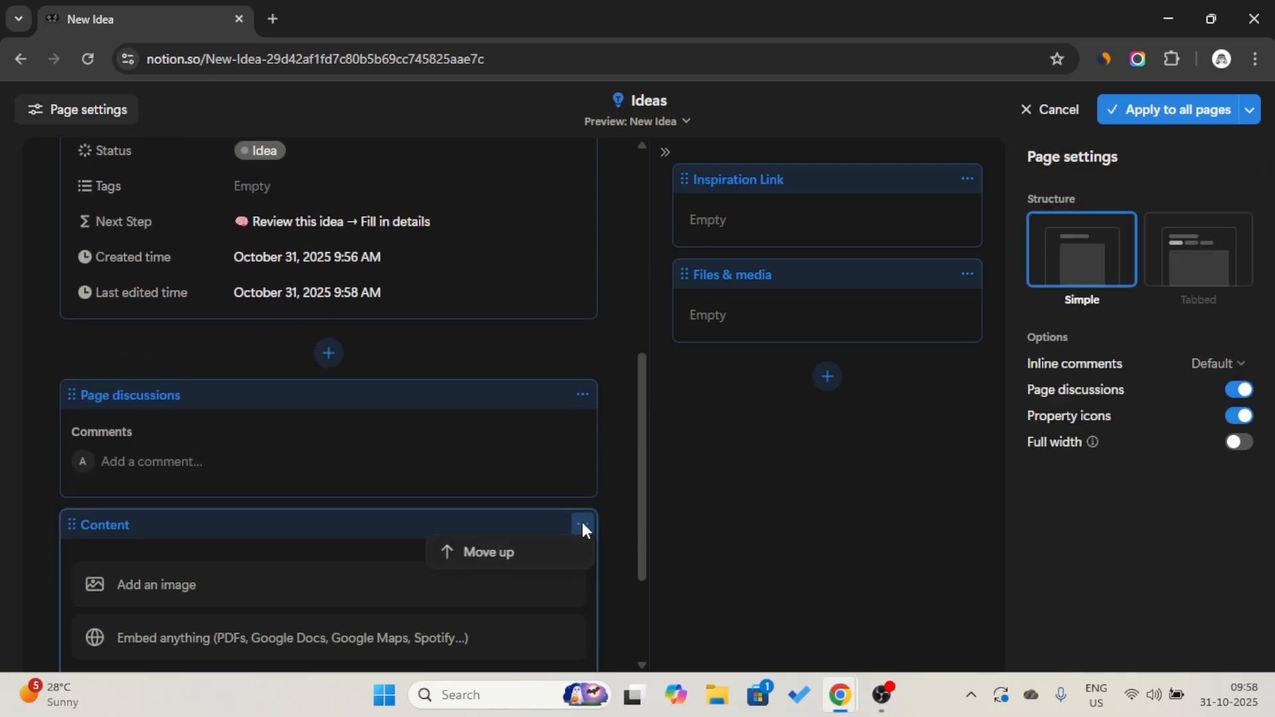
pyautogui.click(560, 553)
pyautogui.scroll(-2, 286, 427)
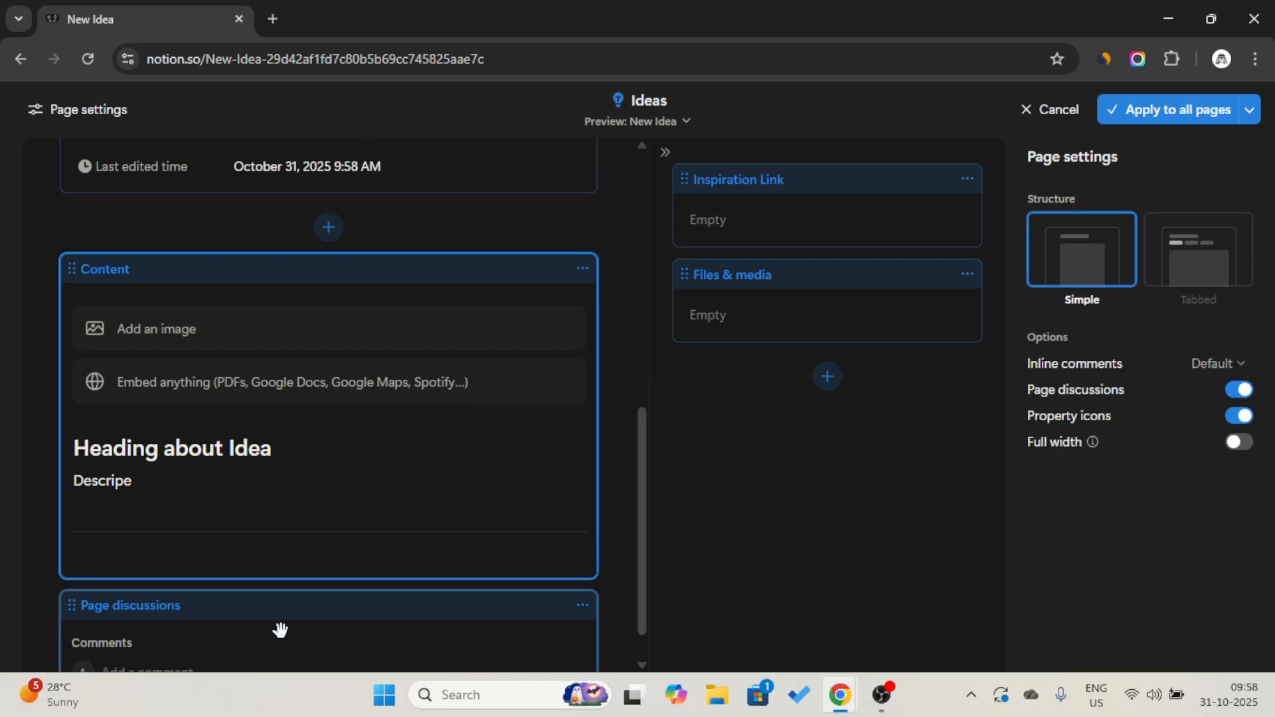
pyautogui.scroll(-1, 293, 612)
# - Add the existing Hook / Notes and Status properties as separate sections between the property group and Content
pyautogui.scroll(3, 311, 544)
pyautogui.click(329, 345)
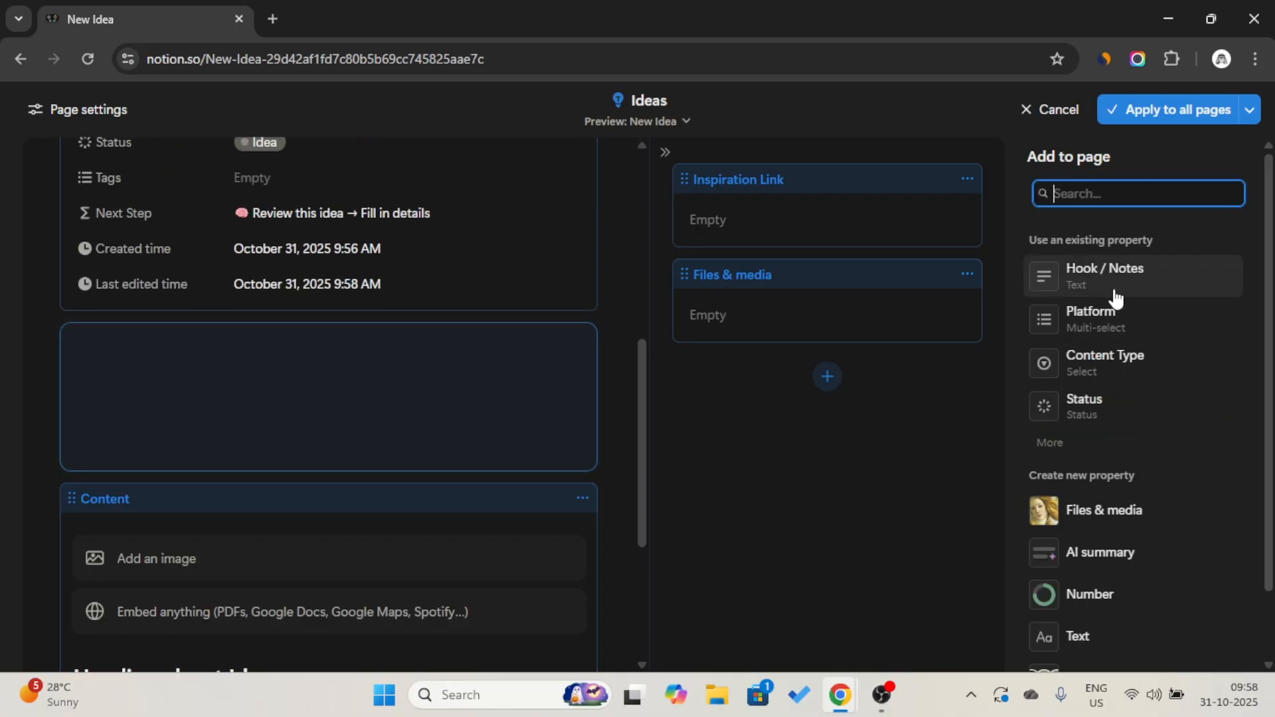
pyautogui.click(1116, 296)
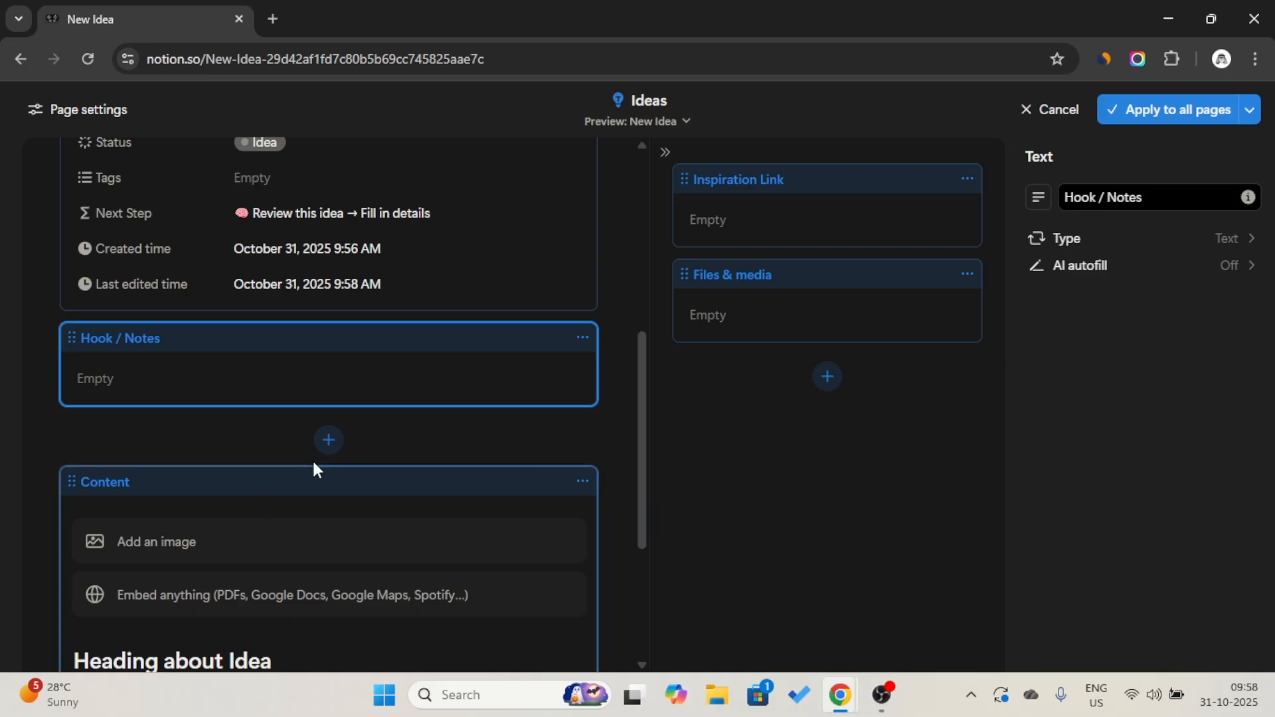
pyautogui.click(330, 442)
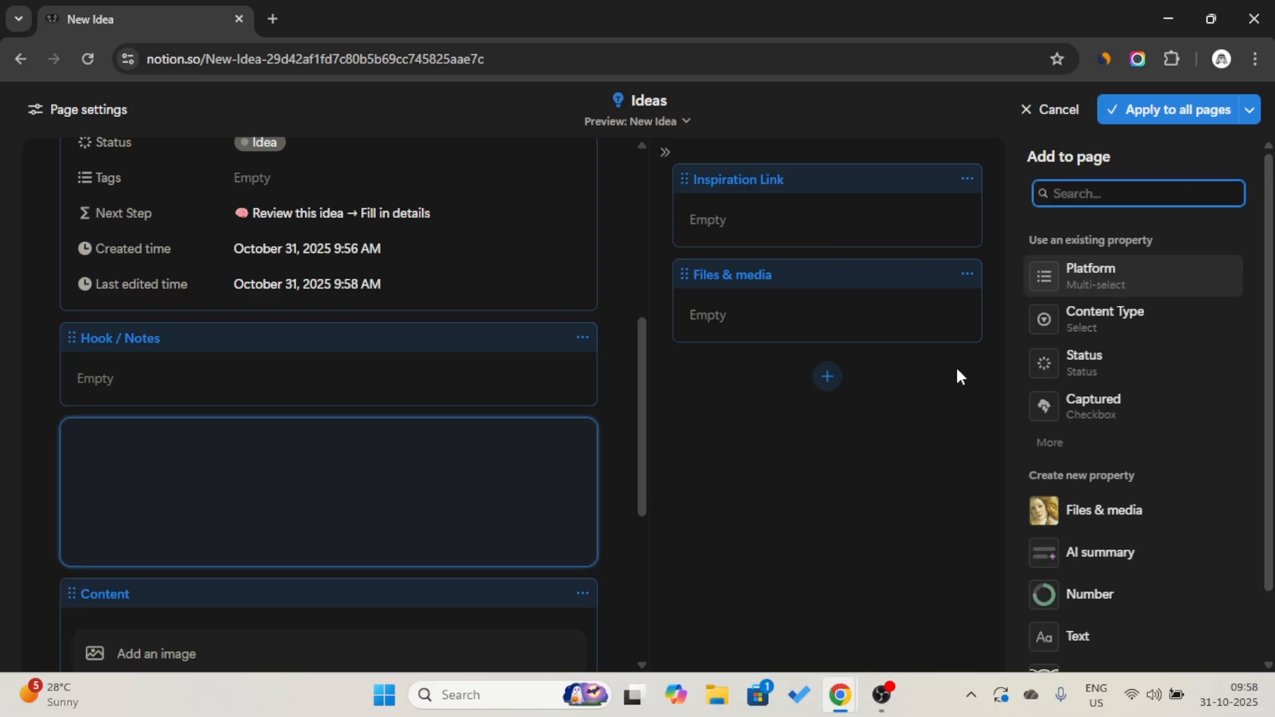
pyautogui.click(1092, 373)
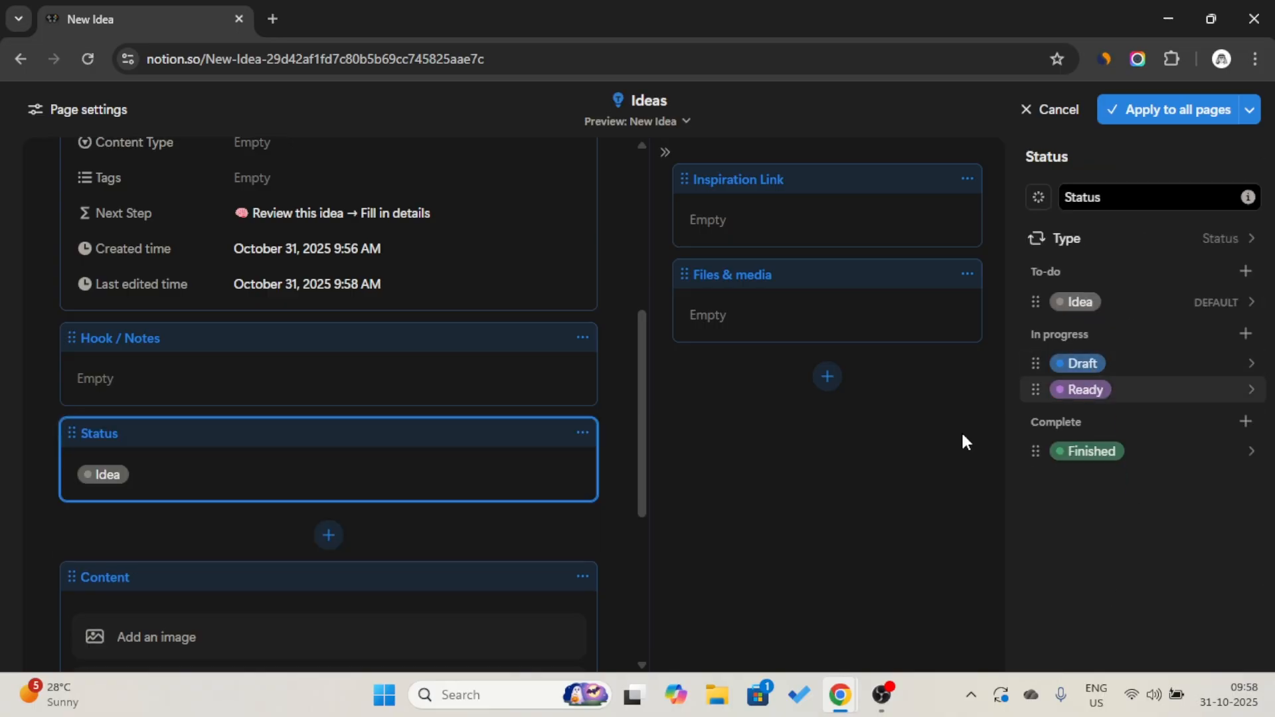
# - Add the existing Next Step formula as a section below Status and apply the layout to all pages
pyautogui.click(327, 535)
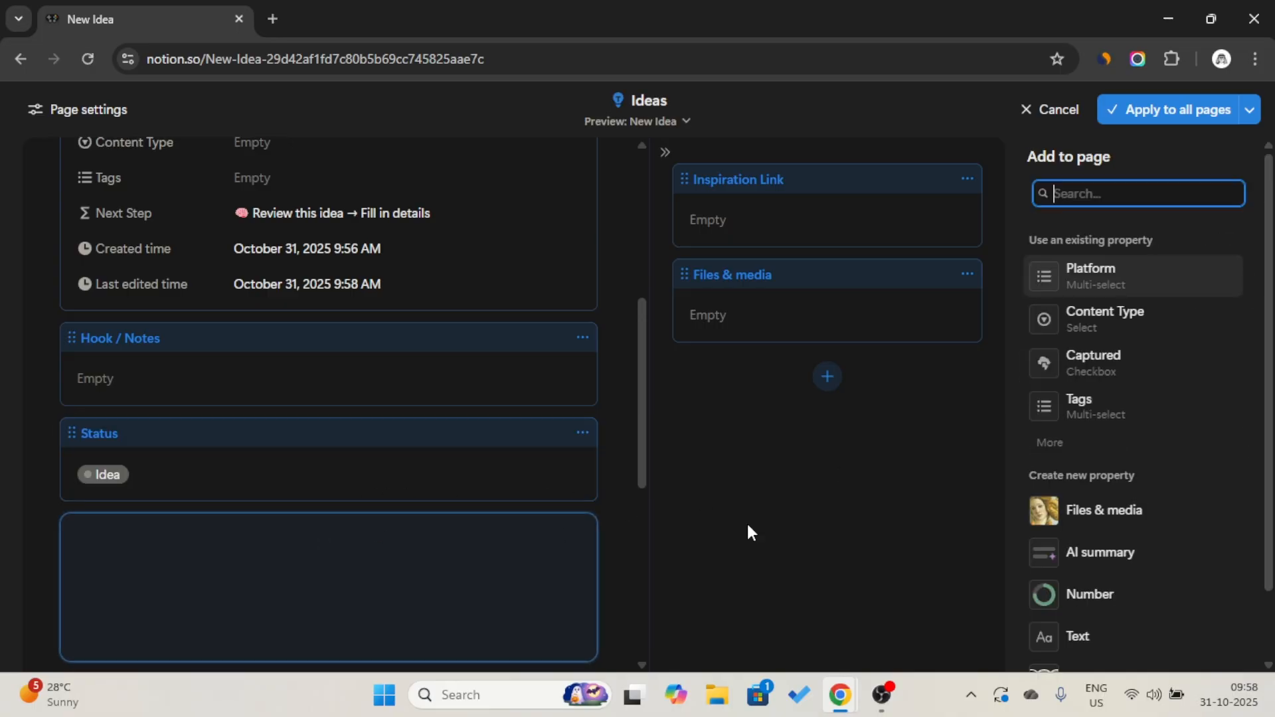
pyautogui.click(1100, 444)
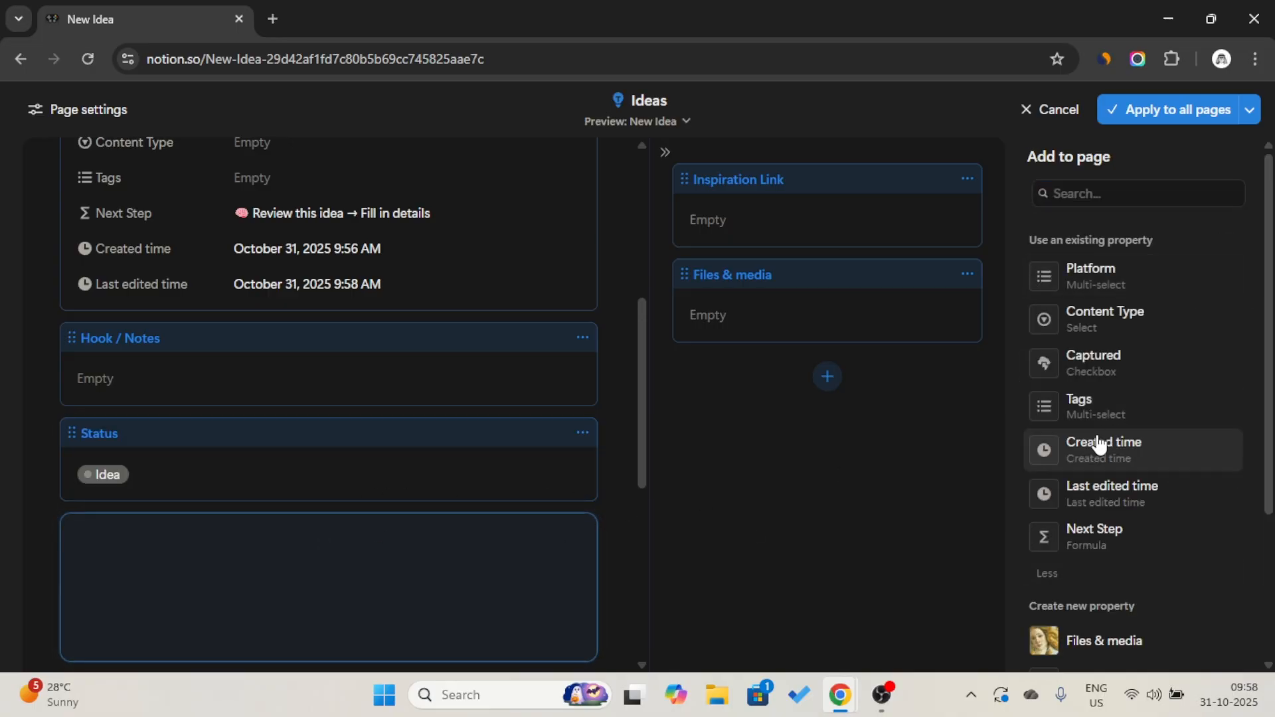
pyautogui.click(1114, 536)
pyautogui.scroll(1, 139, 273)
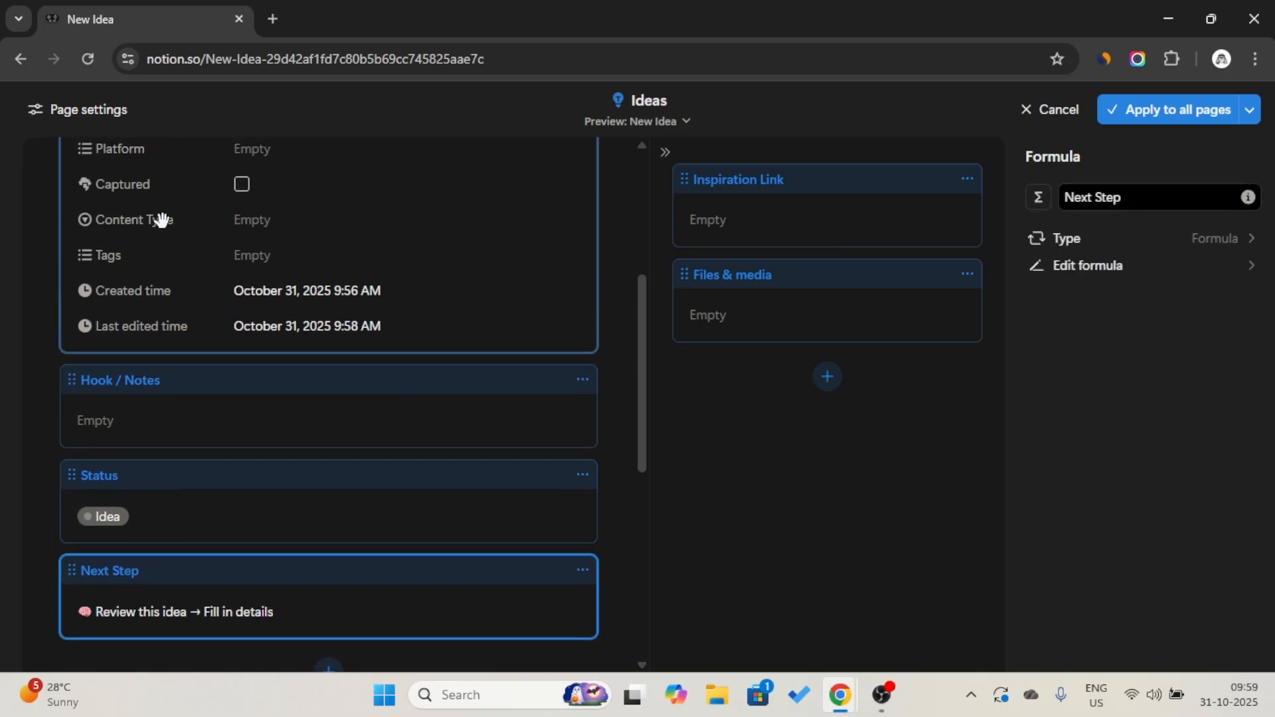
pyautogui.scroll(-1, 199, 298)
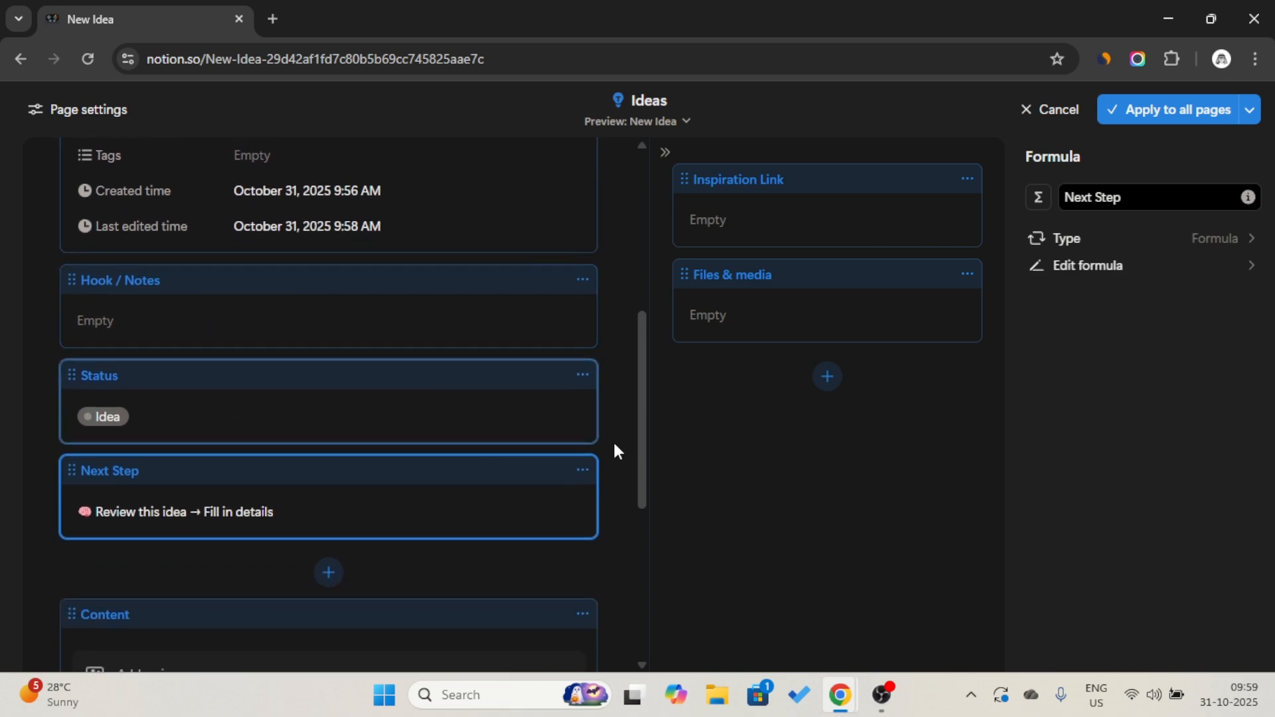
pyautogui.scroll(5, 615, 447)
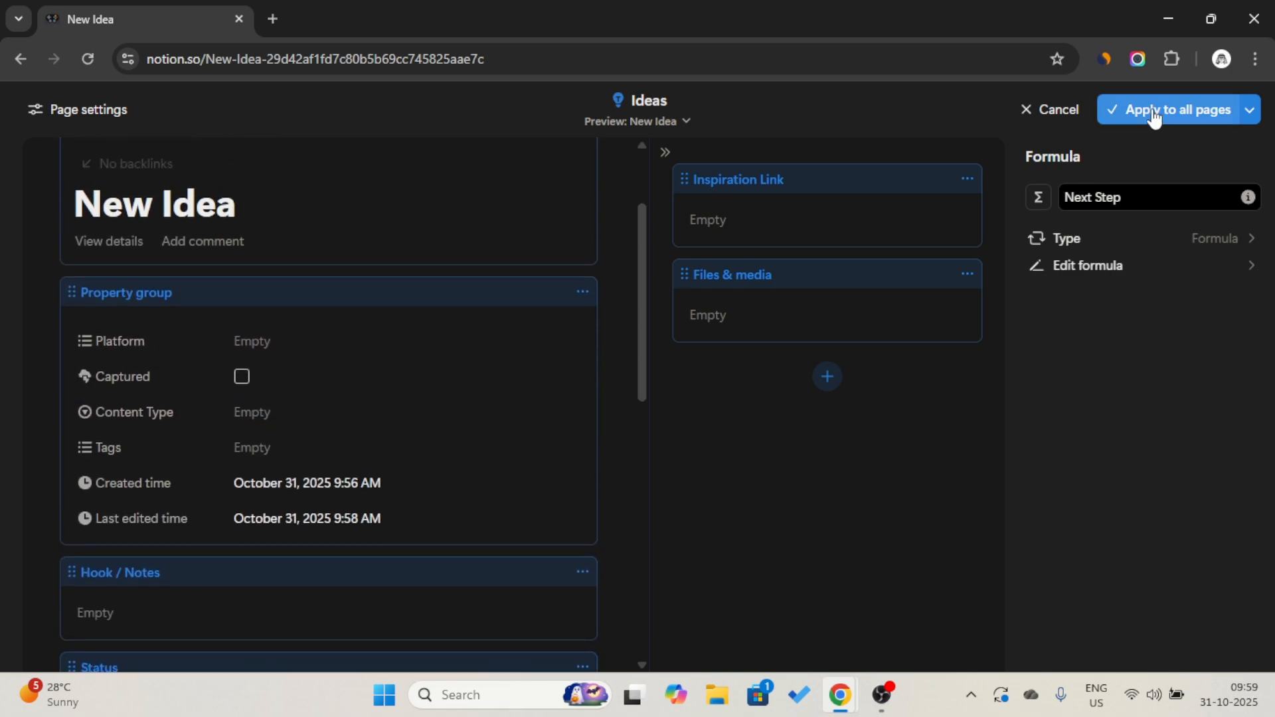
pyautogui.click(1153, 112)
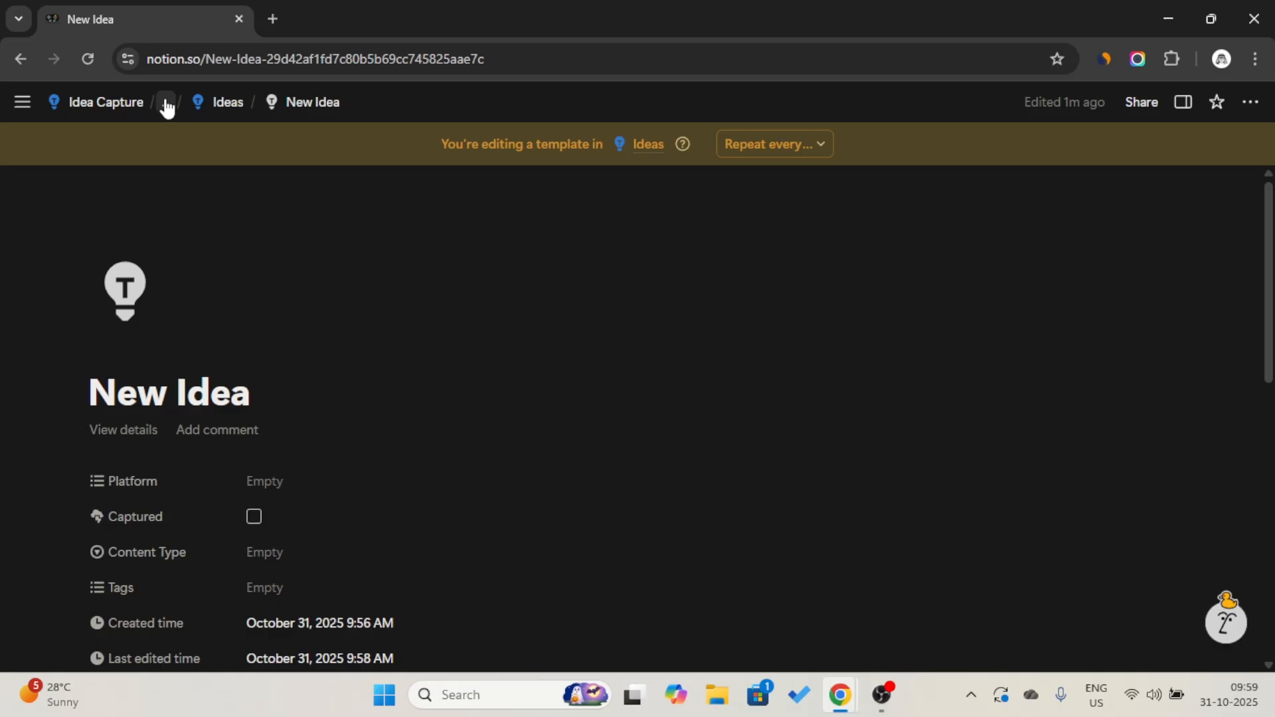
# - Return to the Ideas database and set the New Idea template as its default
pyautogui.click(166, 105)
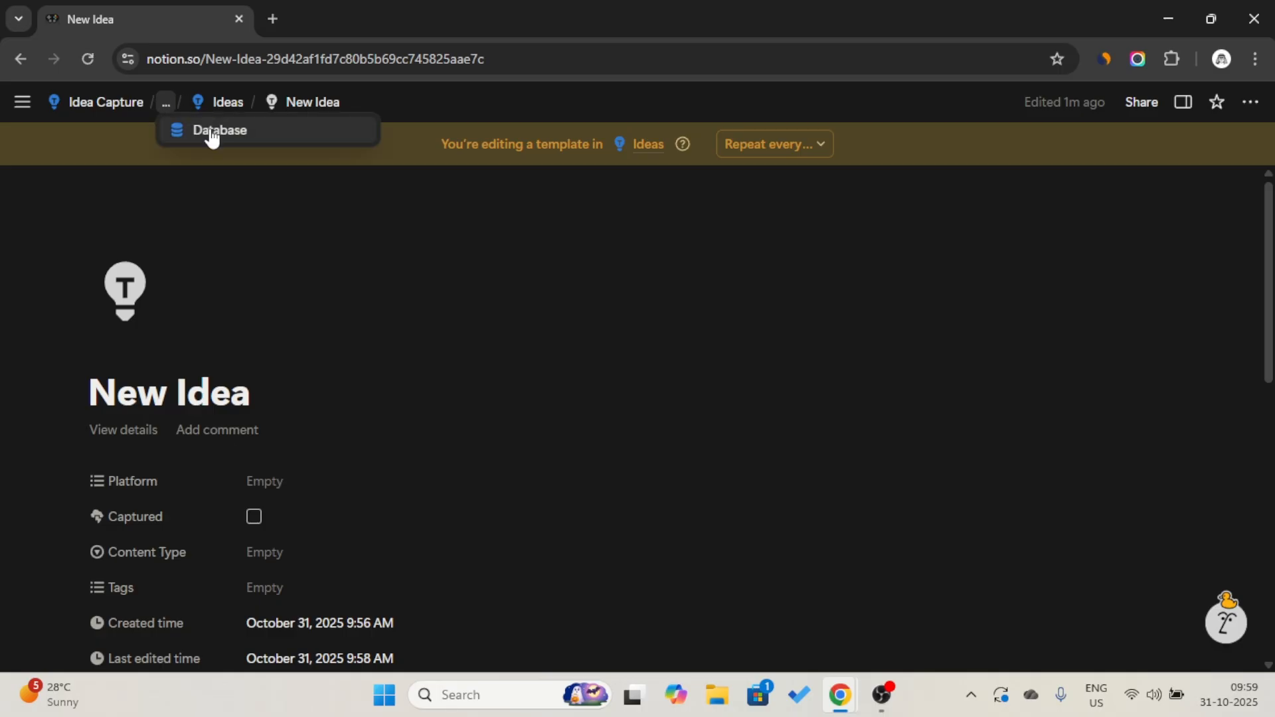
pyautogui.click(223, 104)
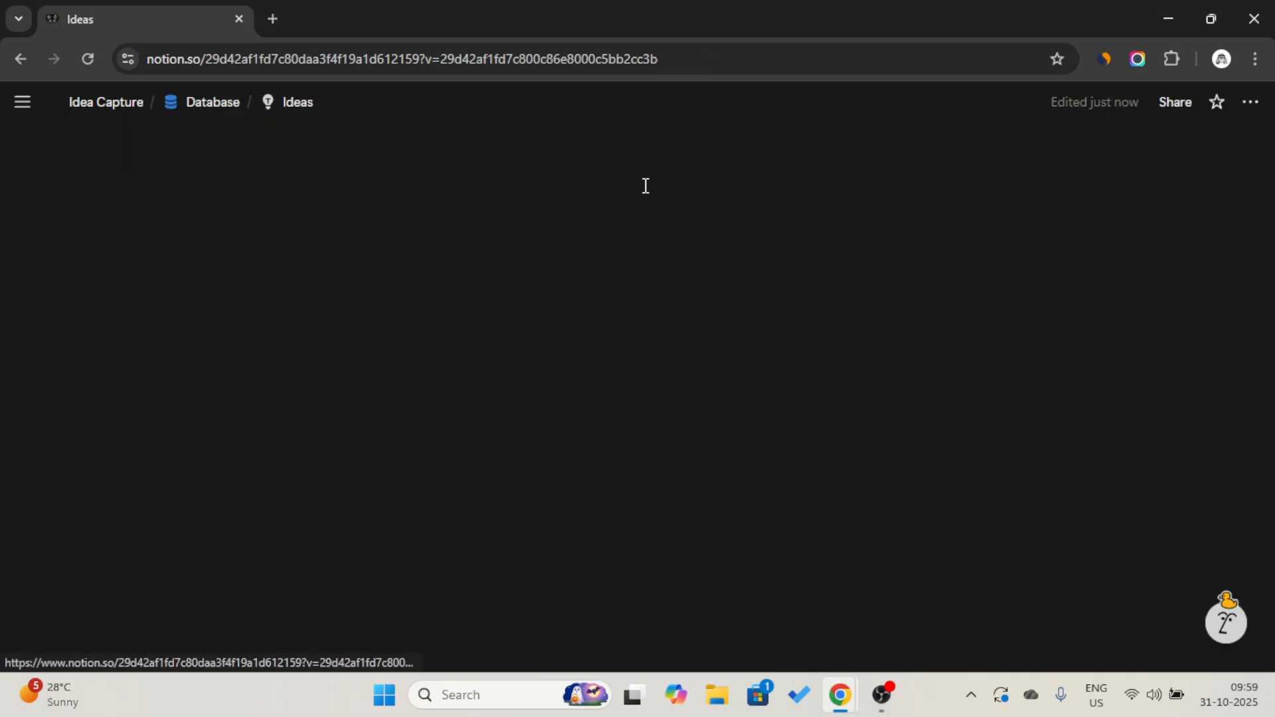
pyautogui.click(1175, 221)
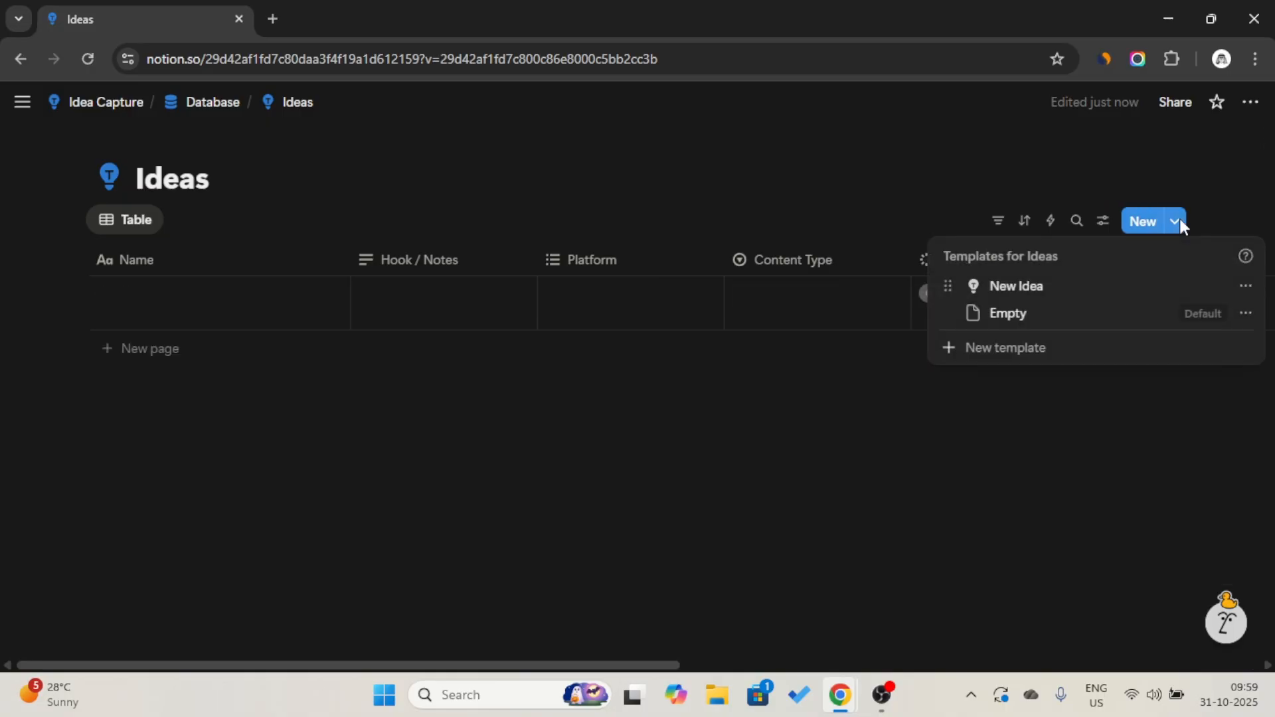
pyautogui.click(1245, 290)
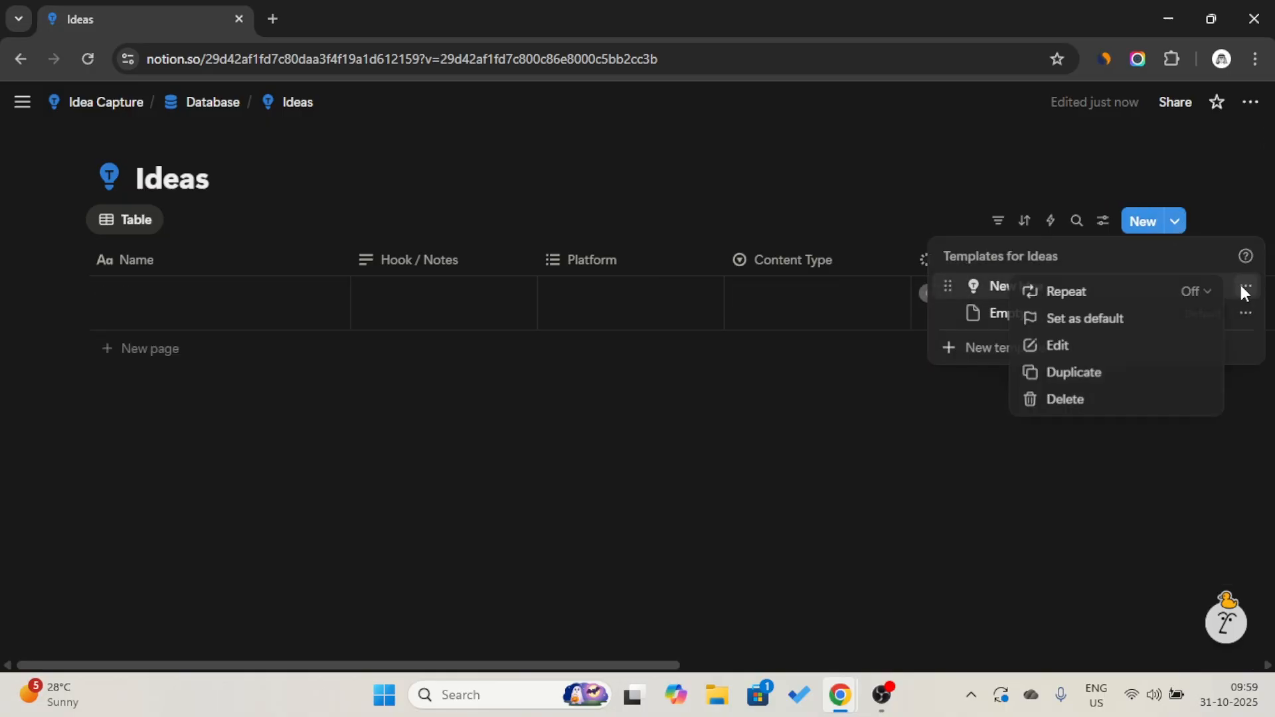
pyautogui.click(1071, 317)
pyautogui.click(727, 367)
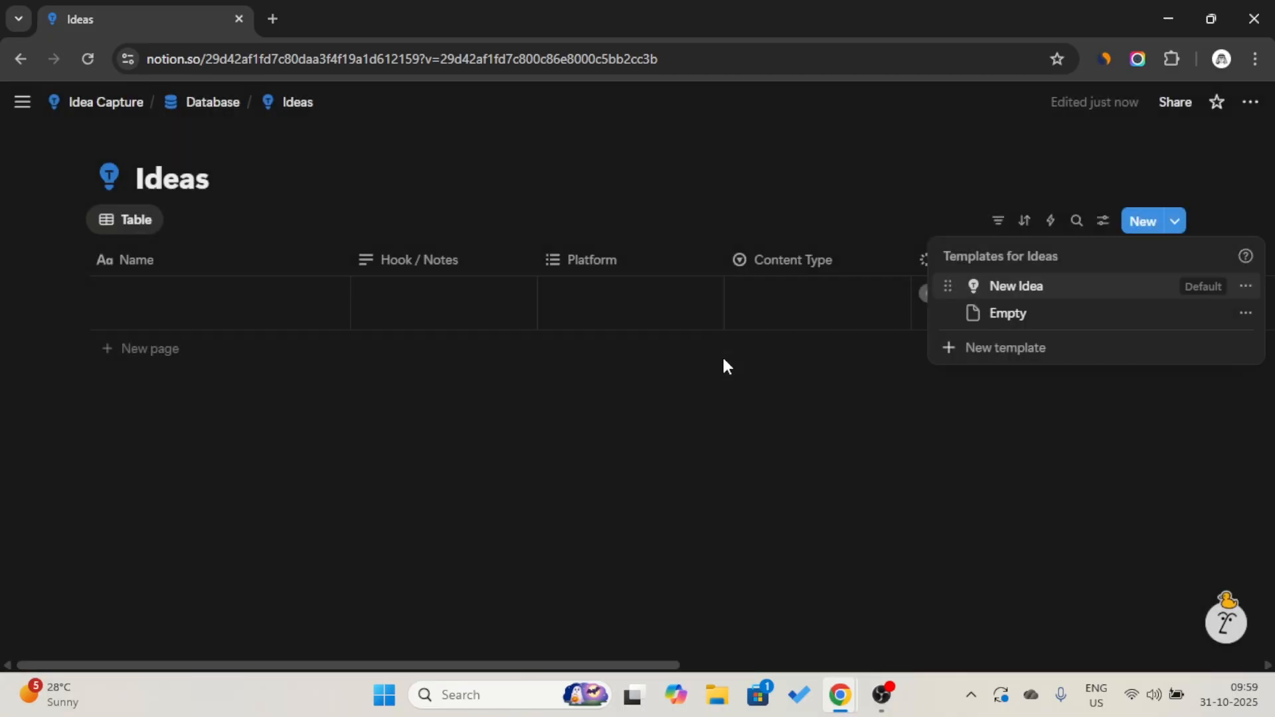
# - Duplicate the New Idea template and title the copy "New YT Ideas"
pyautogui.click(1248, 287)
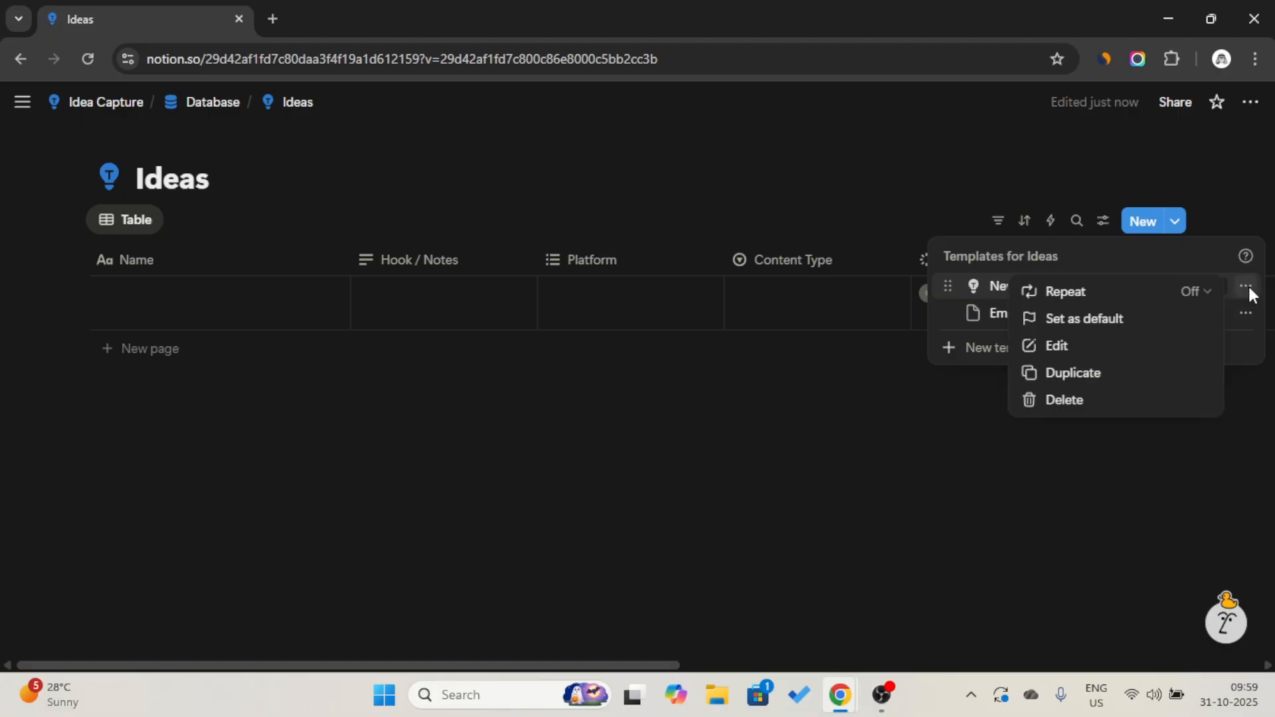
pyautogui.click(1089, 375)
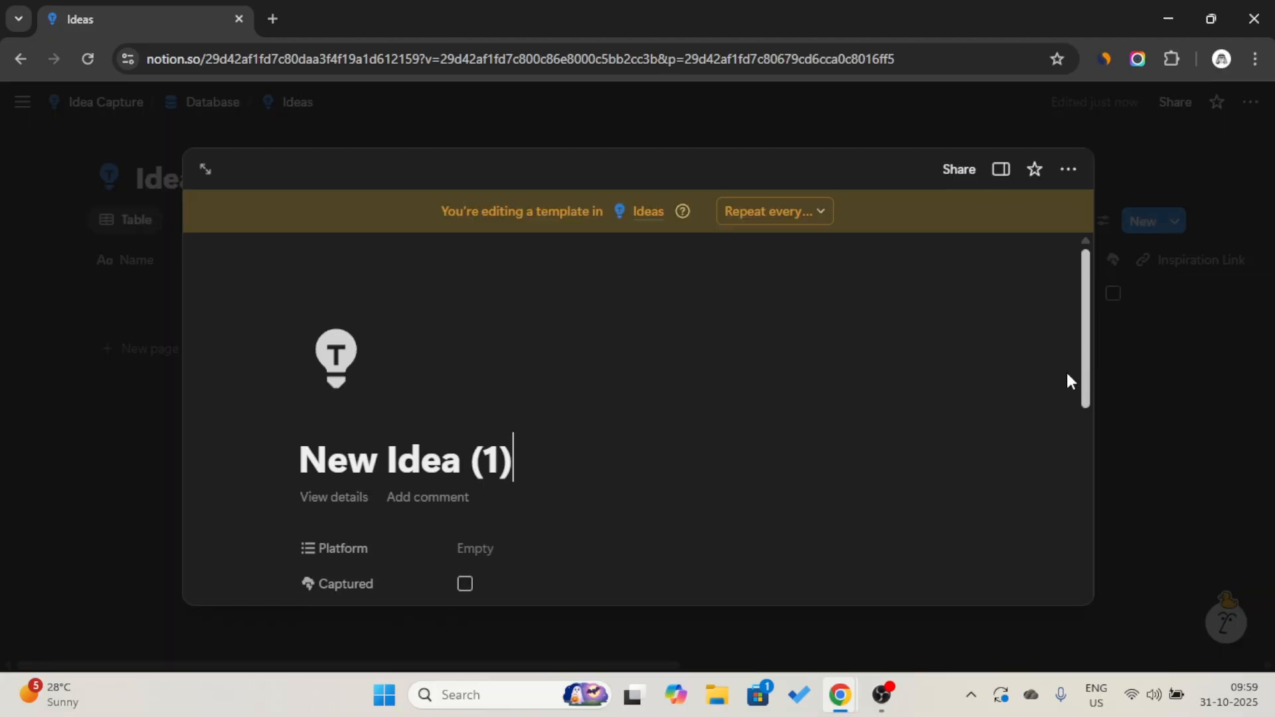
pyautogui.tripleClick(416, 455)
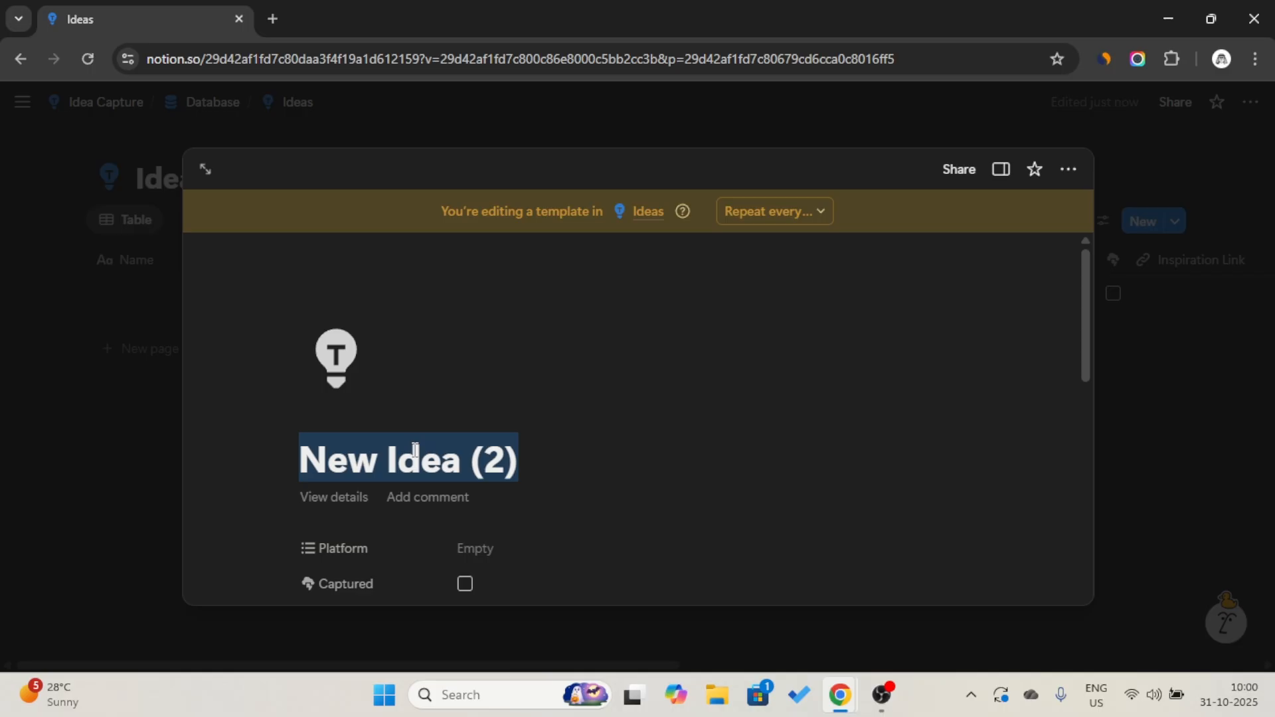
pyautogui.press('capslock')
pyautogui.write('New')
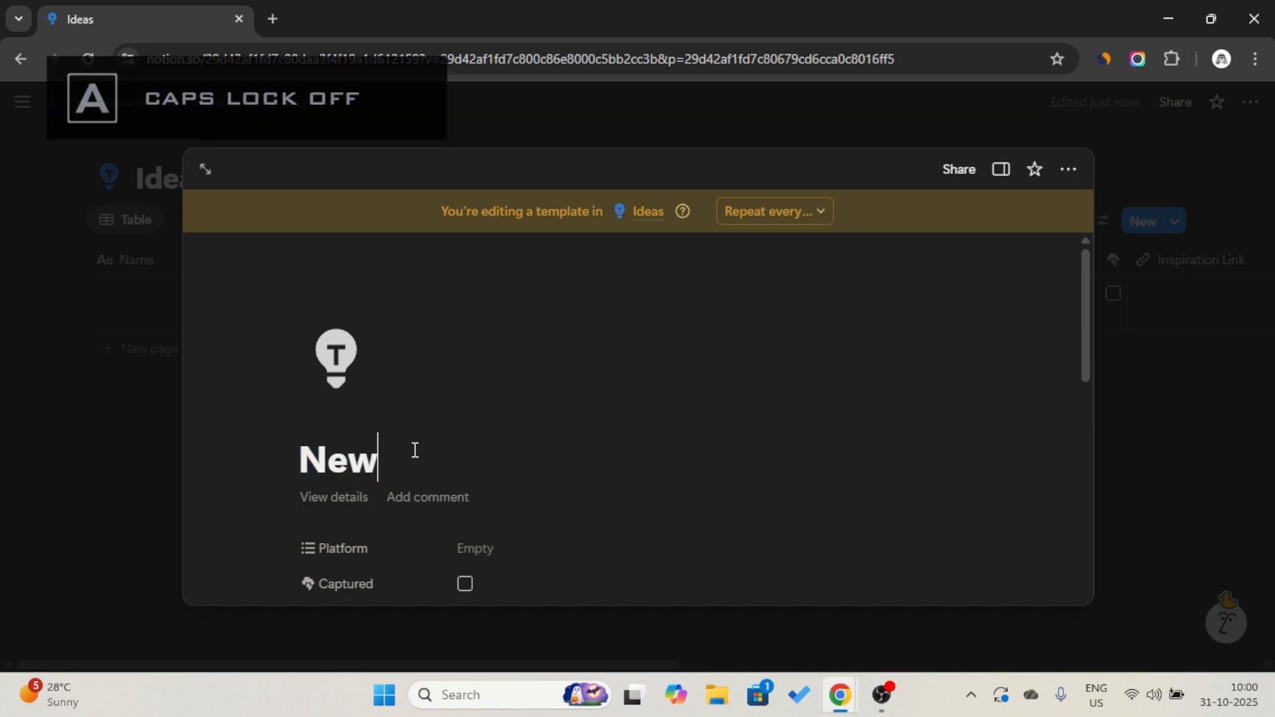
pyautogui.write(' YT ')
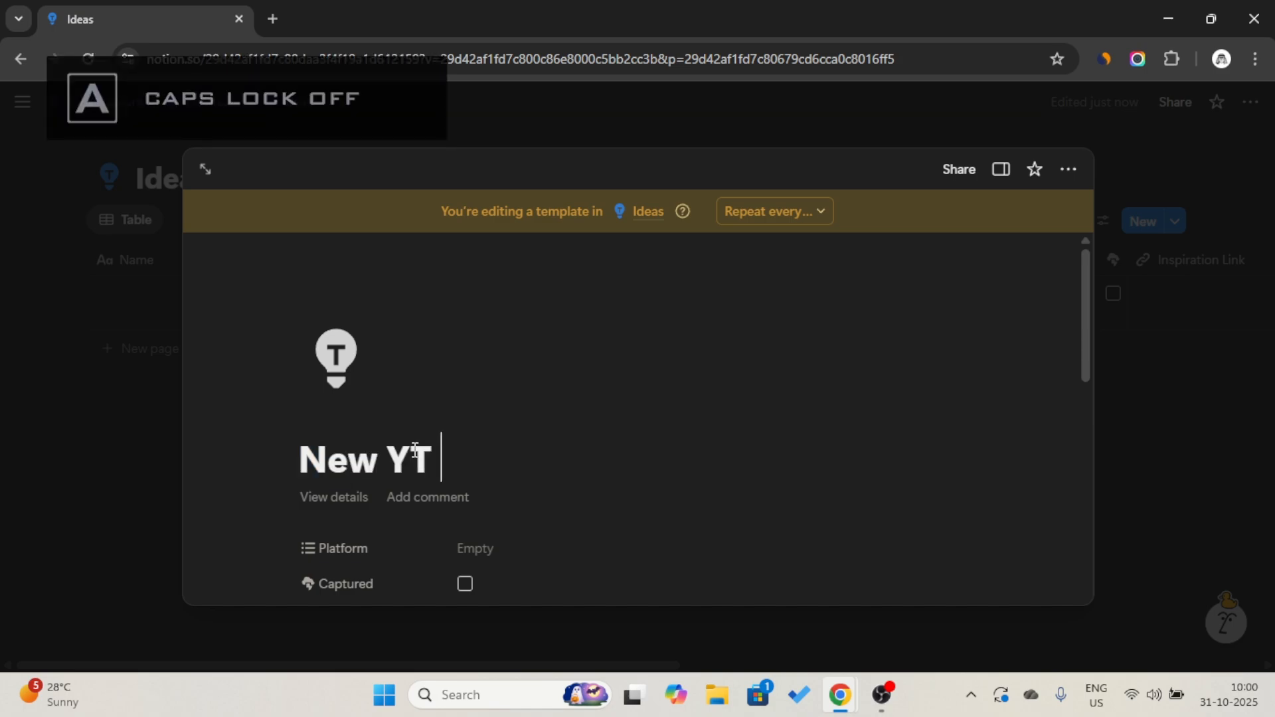
pyautogui.write('Ideas')
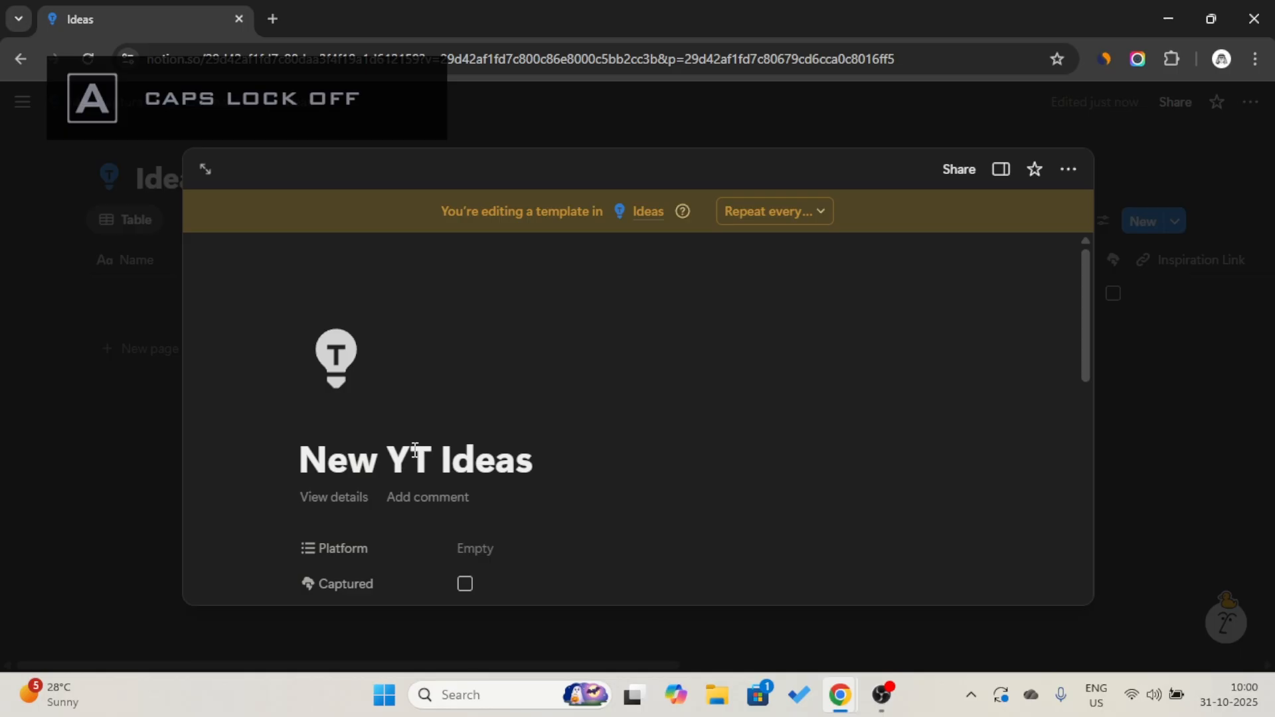
# - Correct the misspelled line under "Heading about Idea" to "Describe" in the New YT Ideas template
pyautogui.scroll(-8, 414, 450)
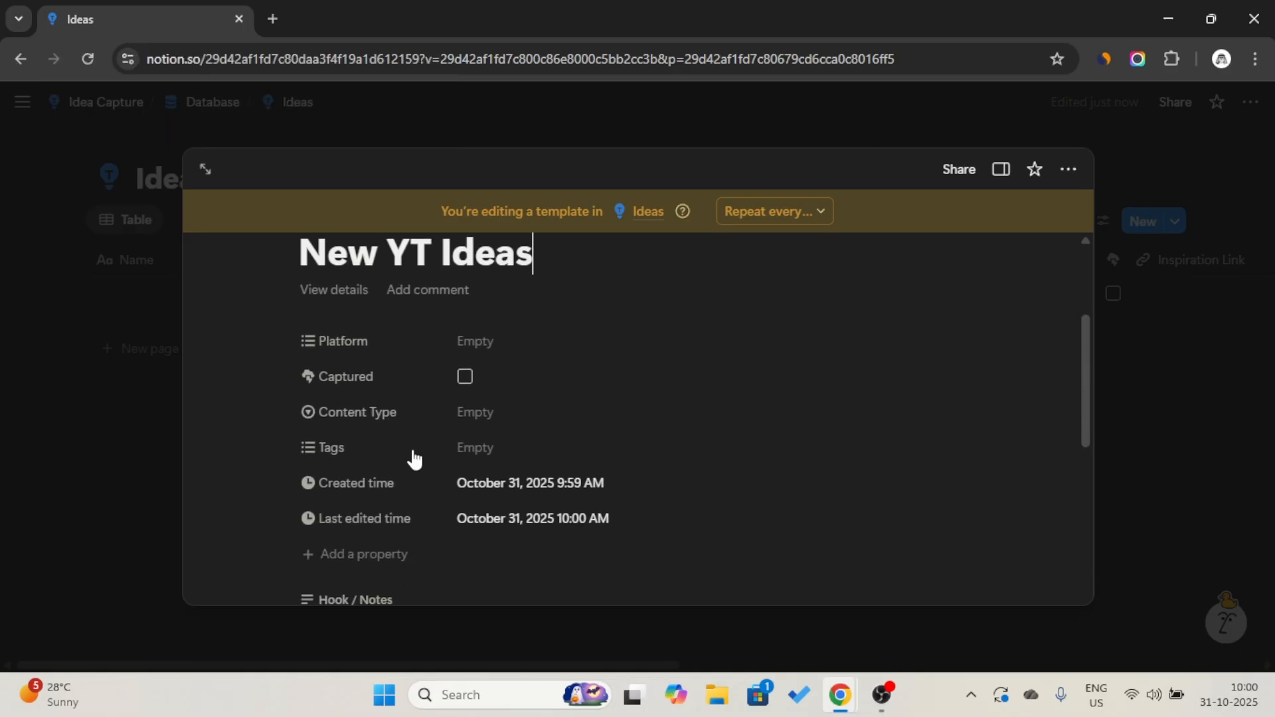
pyautogui.scroll(-3, 388, 570)
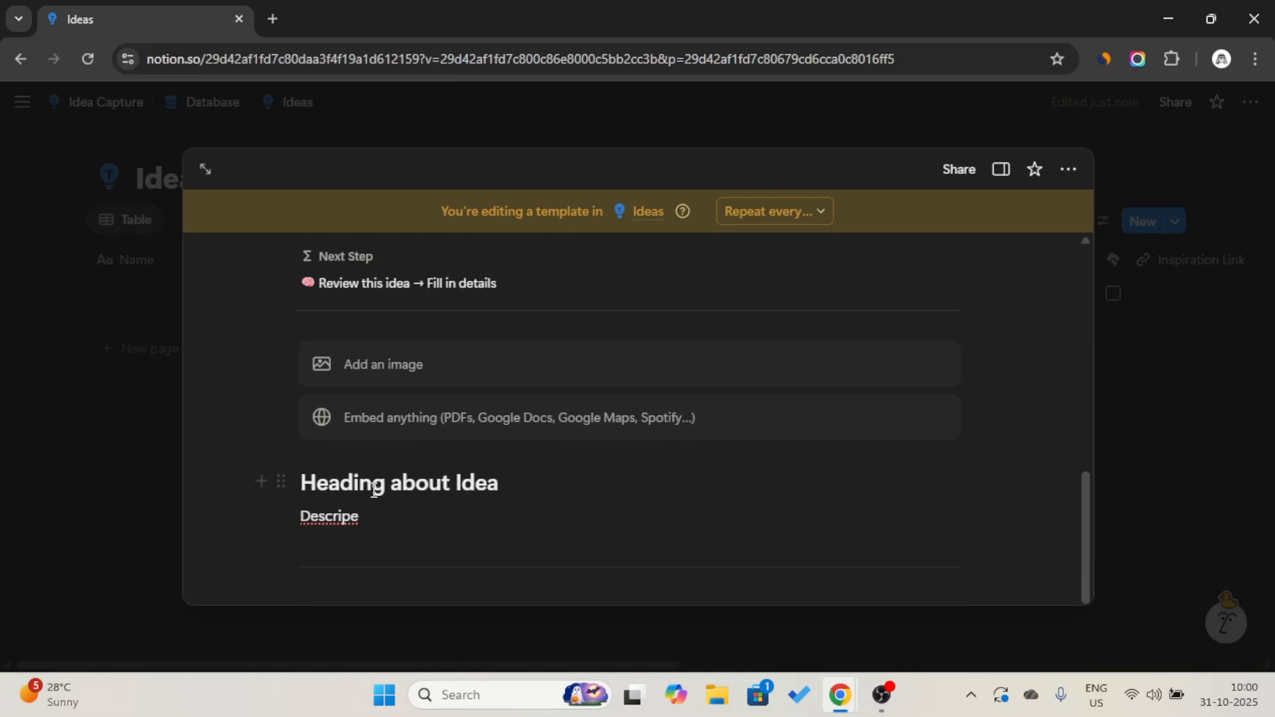
pyautogui.rightClick(327, 513)
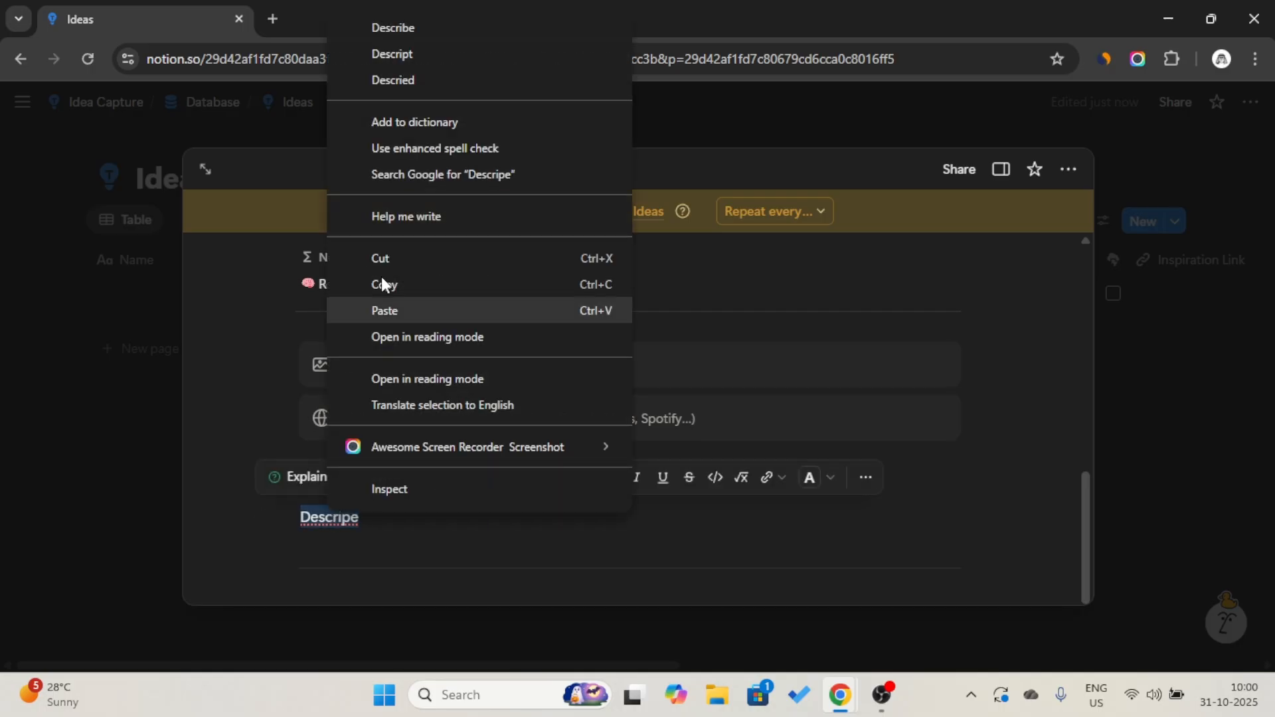
pyautogui.click(428, 26)
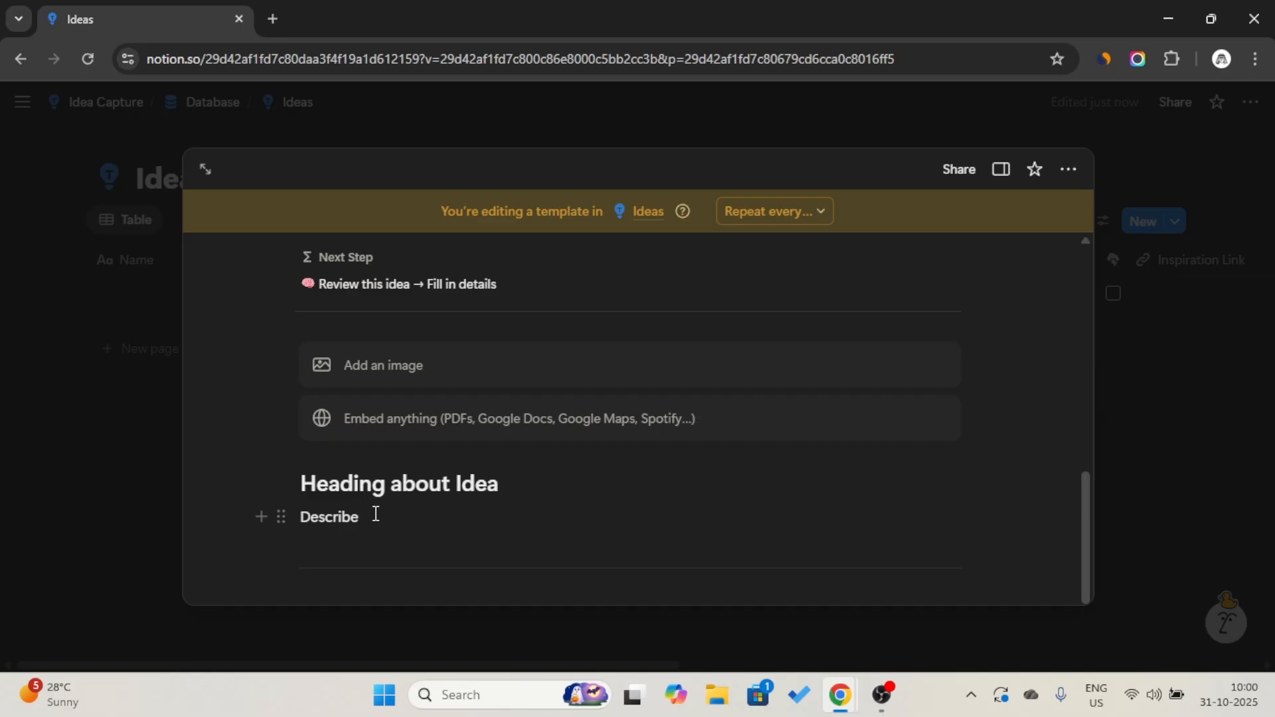
# - Set the Created time and Last edited time properties to always hide in the template
pyautogui.scroll(5, 369, 405)
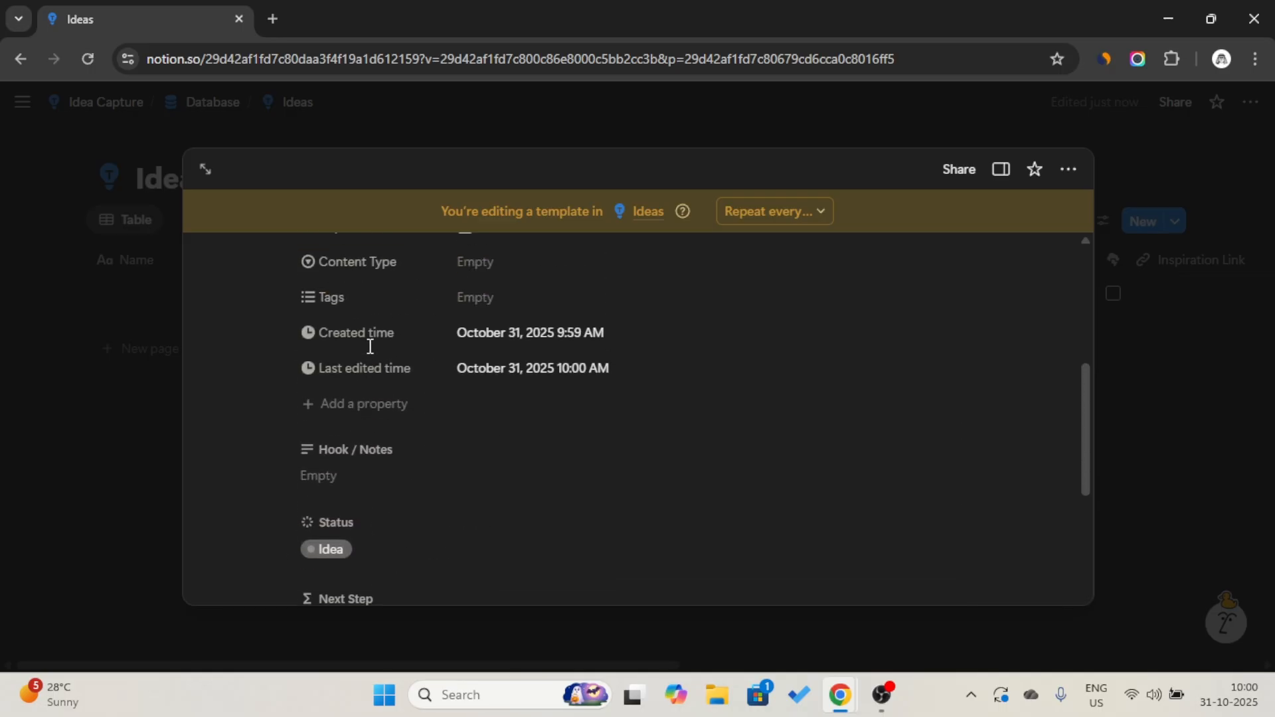
pyautogui.scroll(1, 370, 346)
pyautogui.click(372, 417)
pyautogui.moveTo(382, 512)
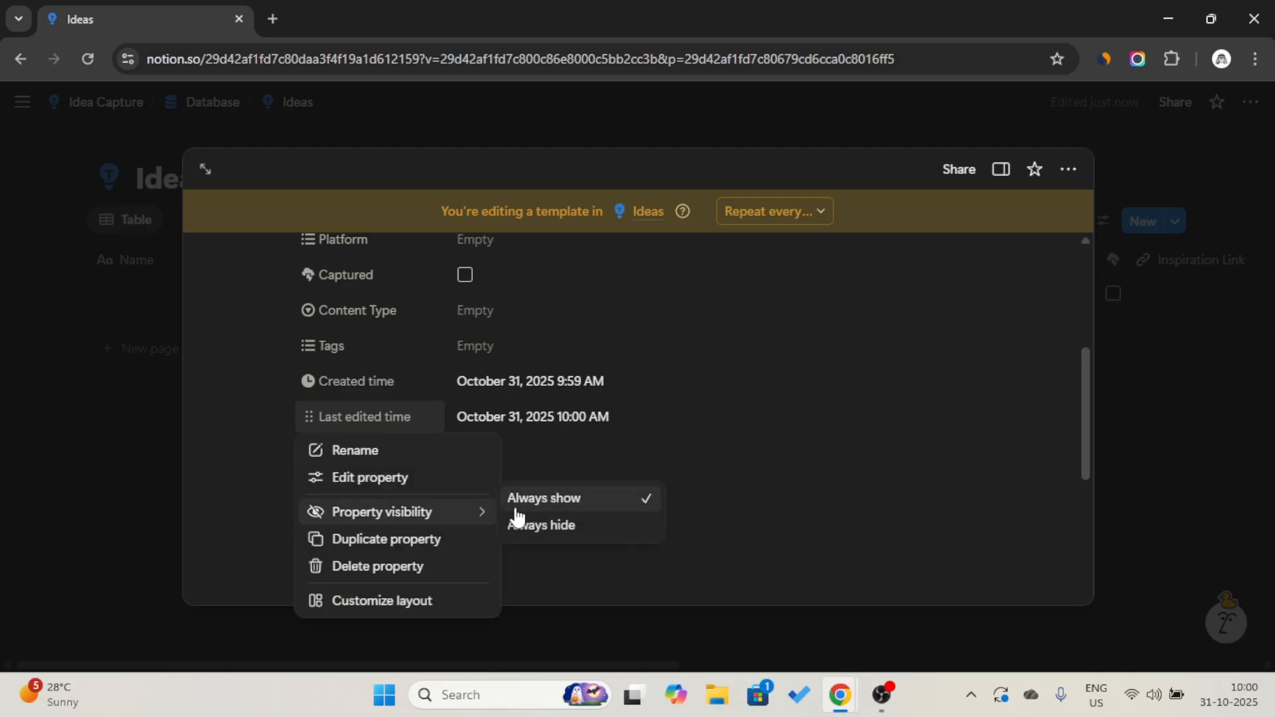
pyautogui.click(519, 524)
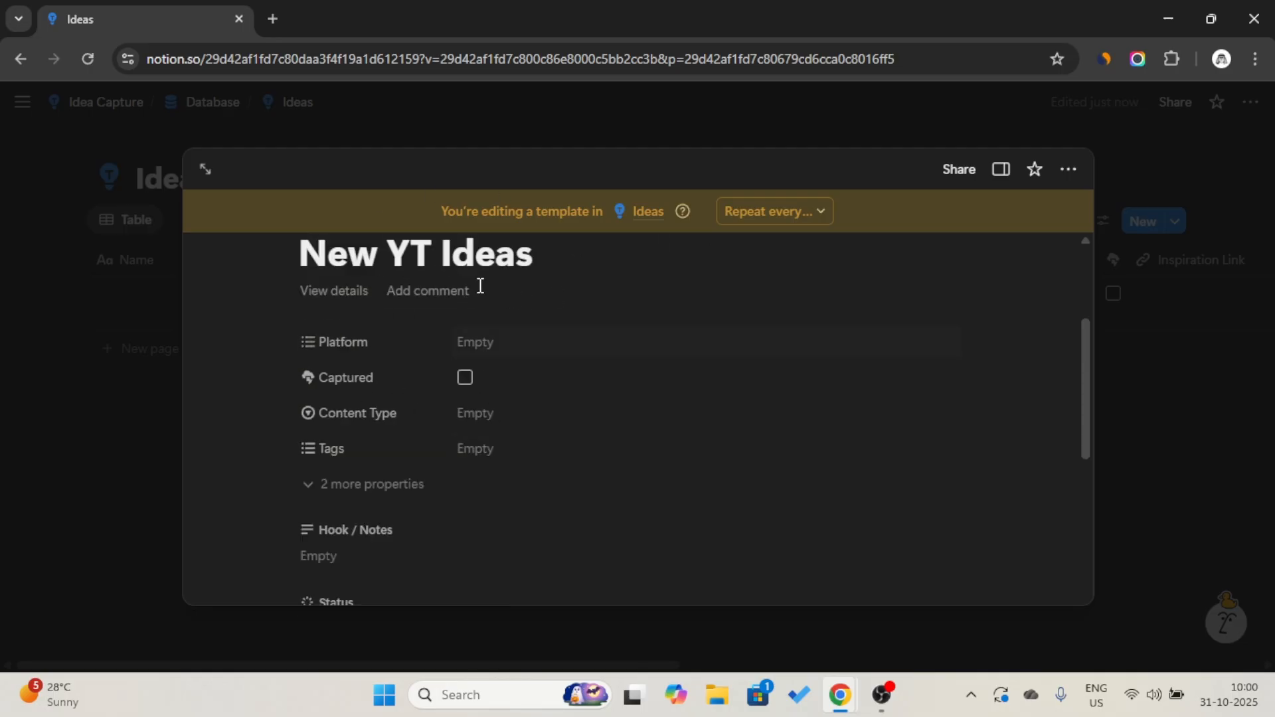
# - Review the New YT Ideas template's content, close it, and check its options in the Ideas template list
pyautogui.scroll(-8, 518, 385)
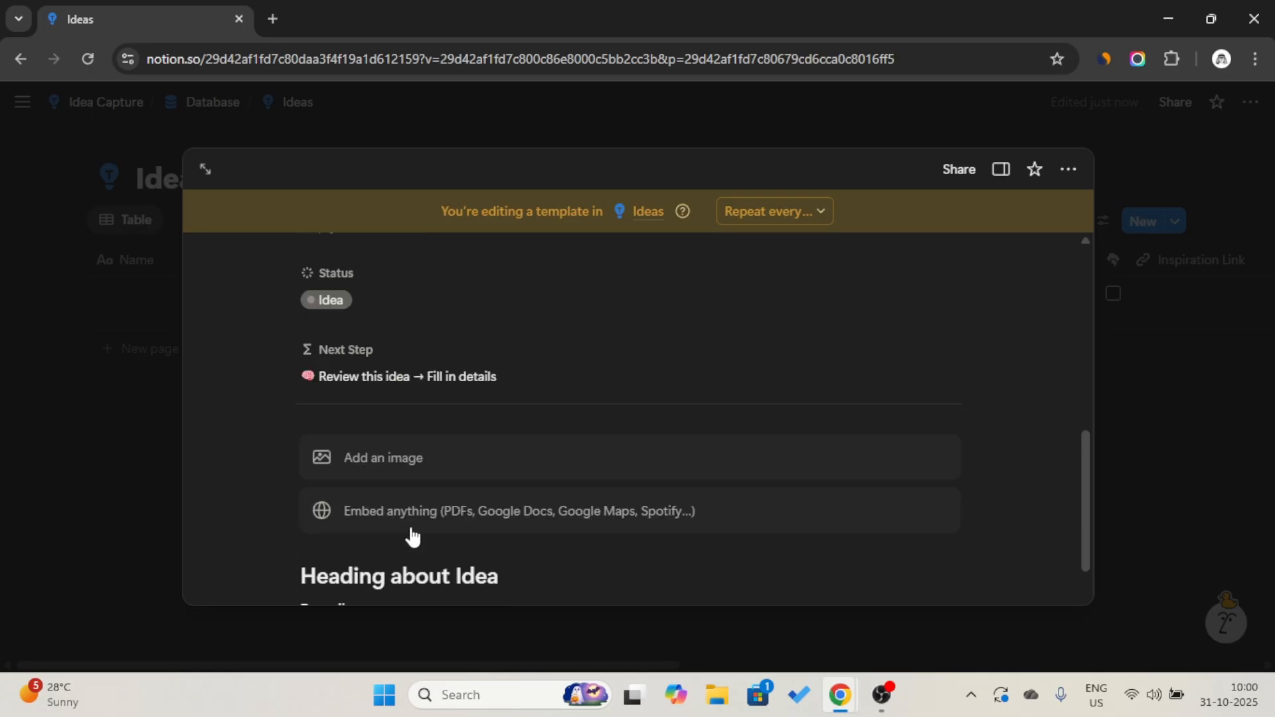
pyautogui.scroll(1, 459, 469)
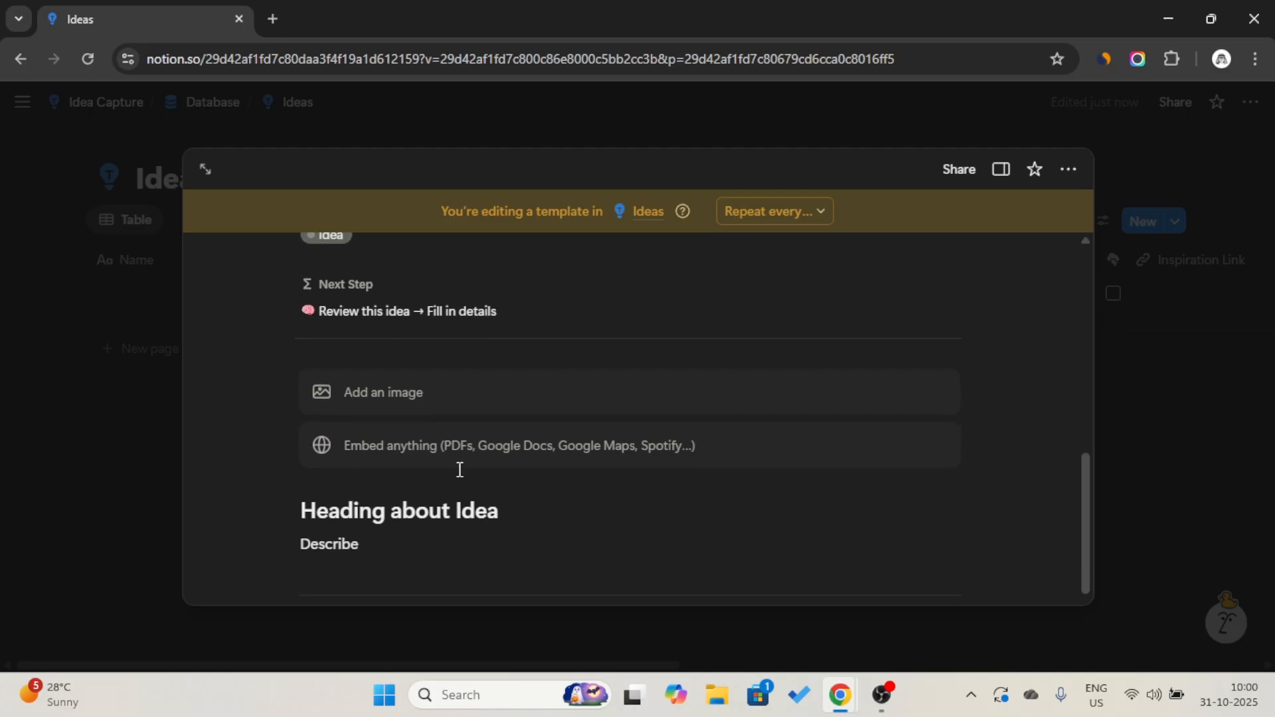
pyautogui.click(1201, 266)
pyautogui.click(1183, 229)
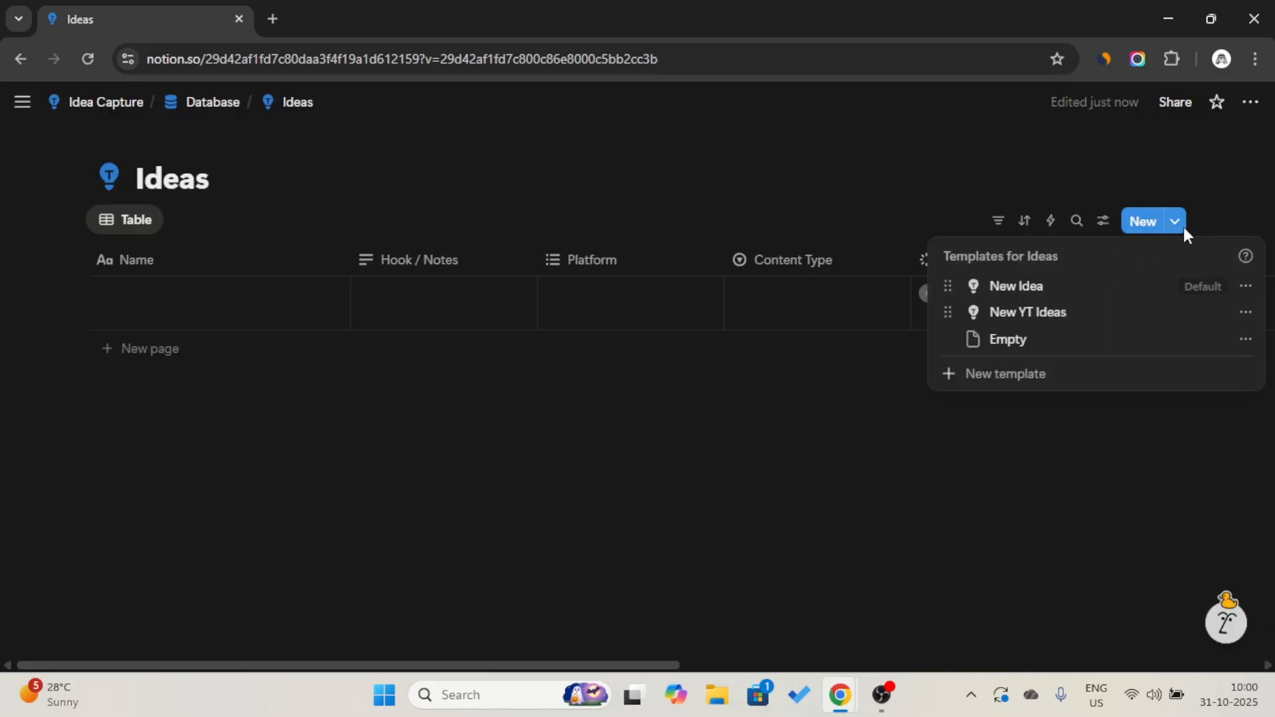
pyautogui.click(1245, 314)
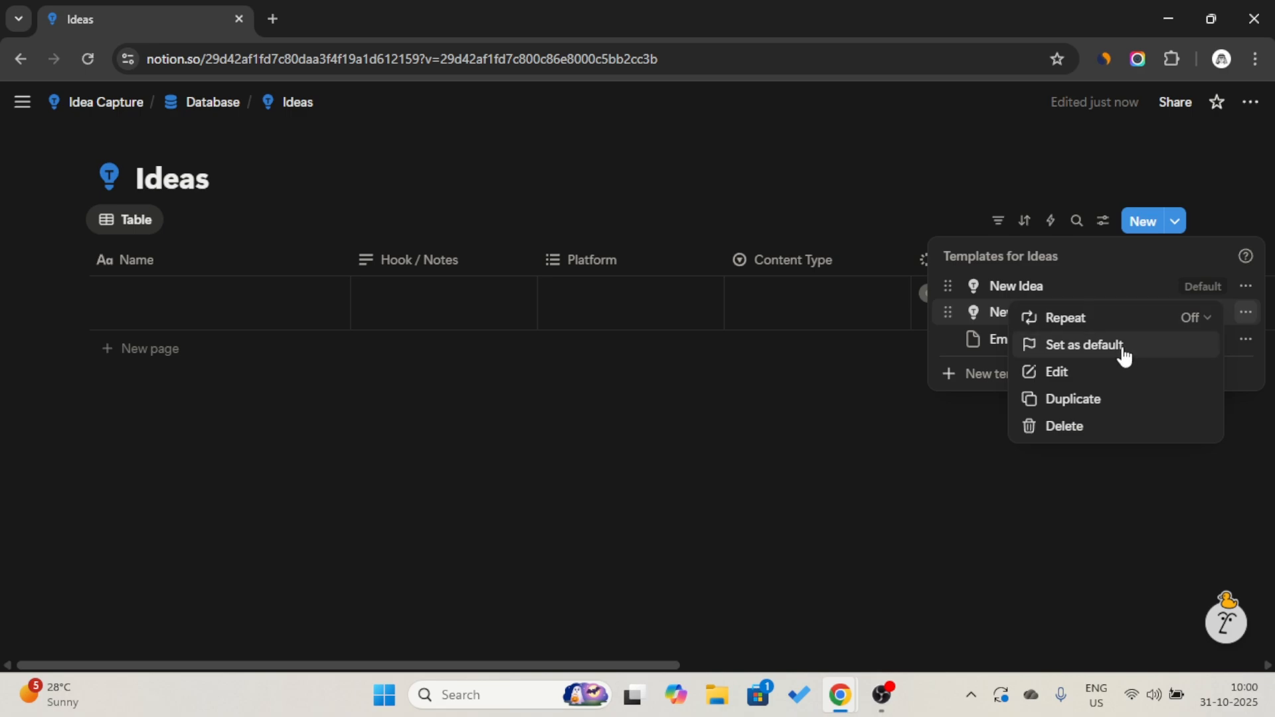
pyautogui.click(994, 309)
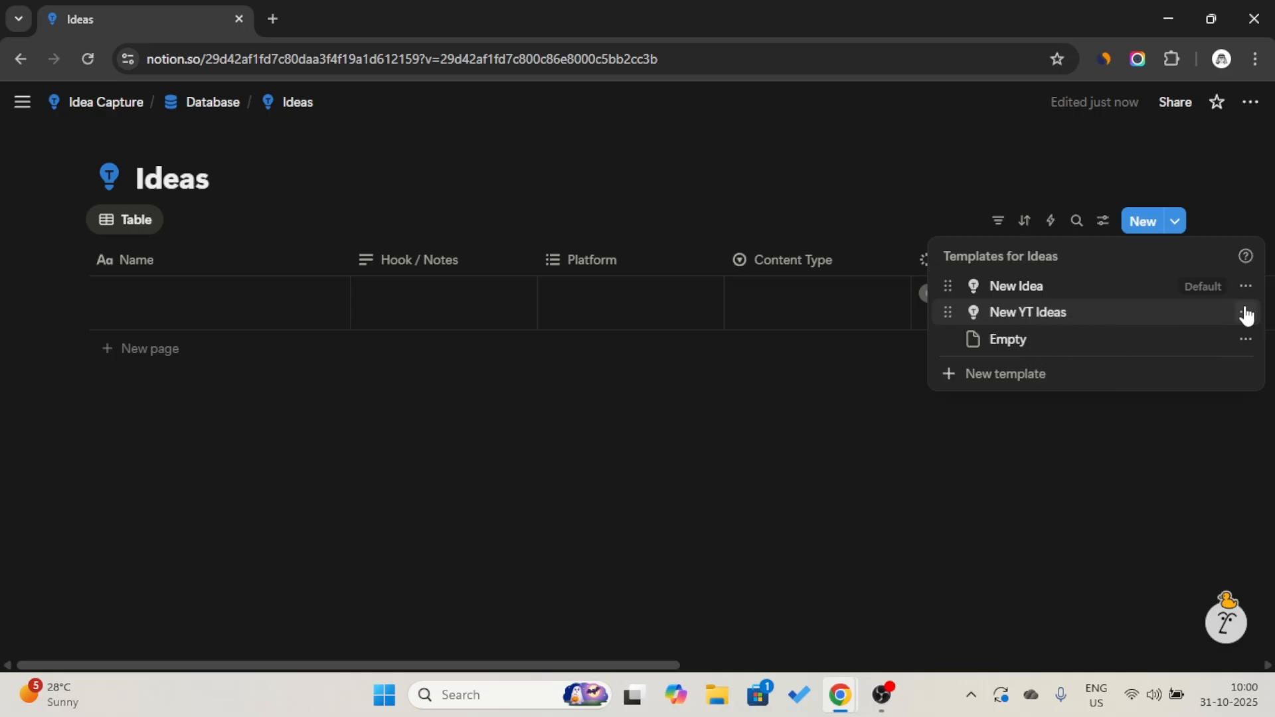
# - Add a new page to the Ideas table using the default New Idea template
pyautogui.click(428, 372)
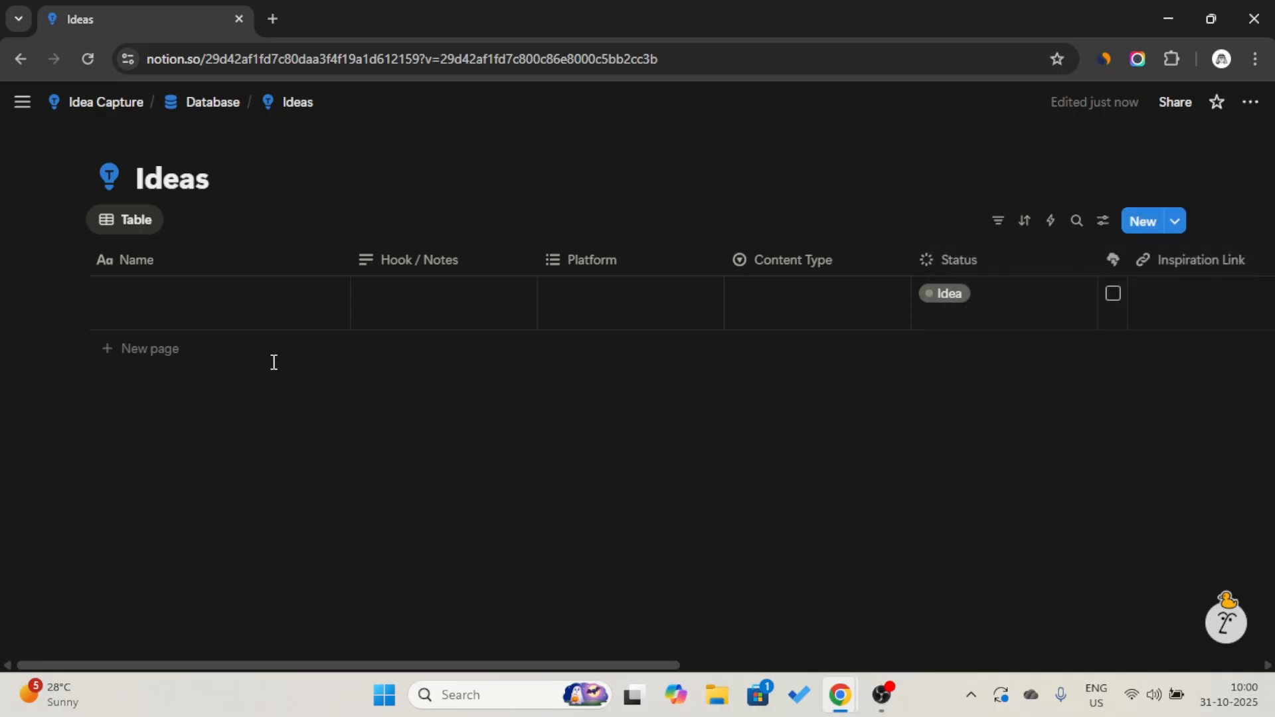
pyautogui.click(151, 349)
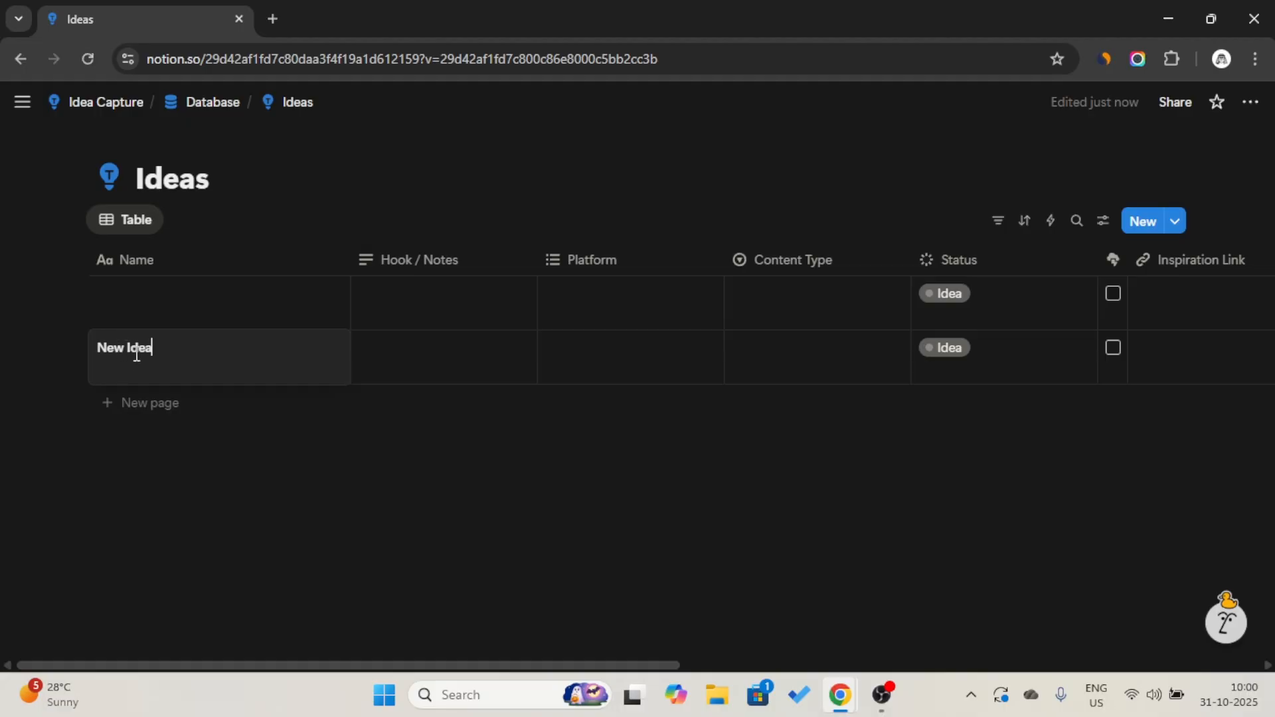
# - Make New YT Ideas the default template for all views in Ideas and add a new page from it
pyautogui.click(1175, 219)
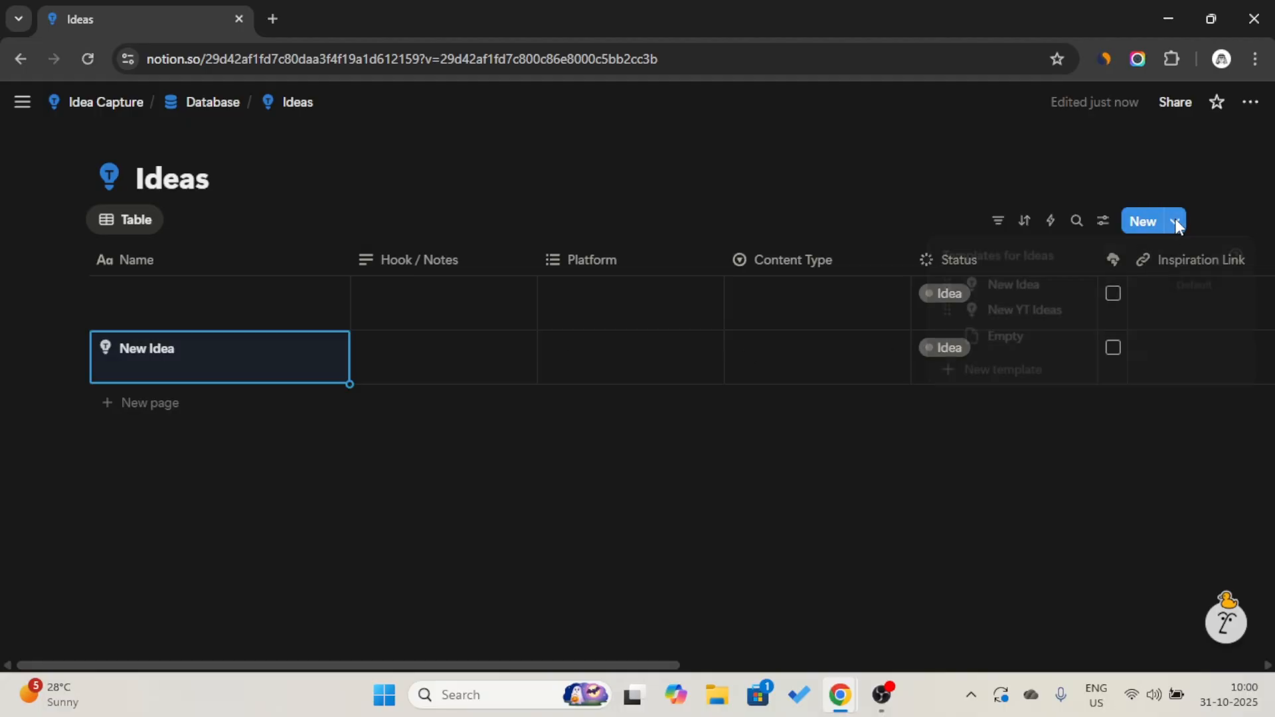
pyautogui.click(1243, 314)
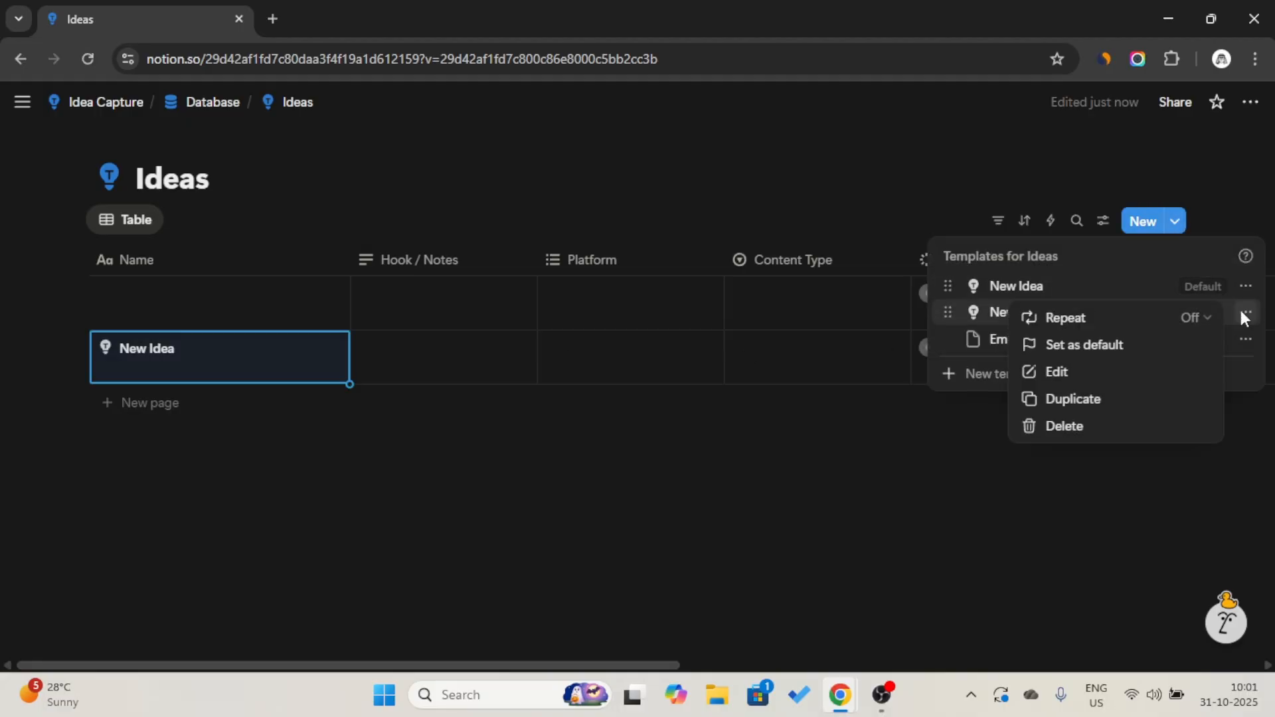
pyautogui.click(1128, 358)
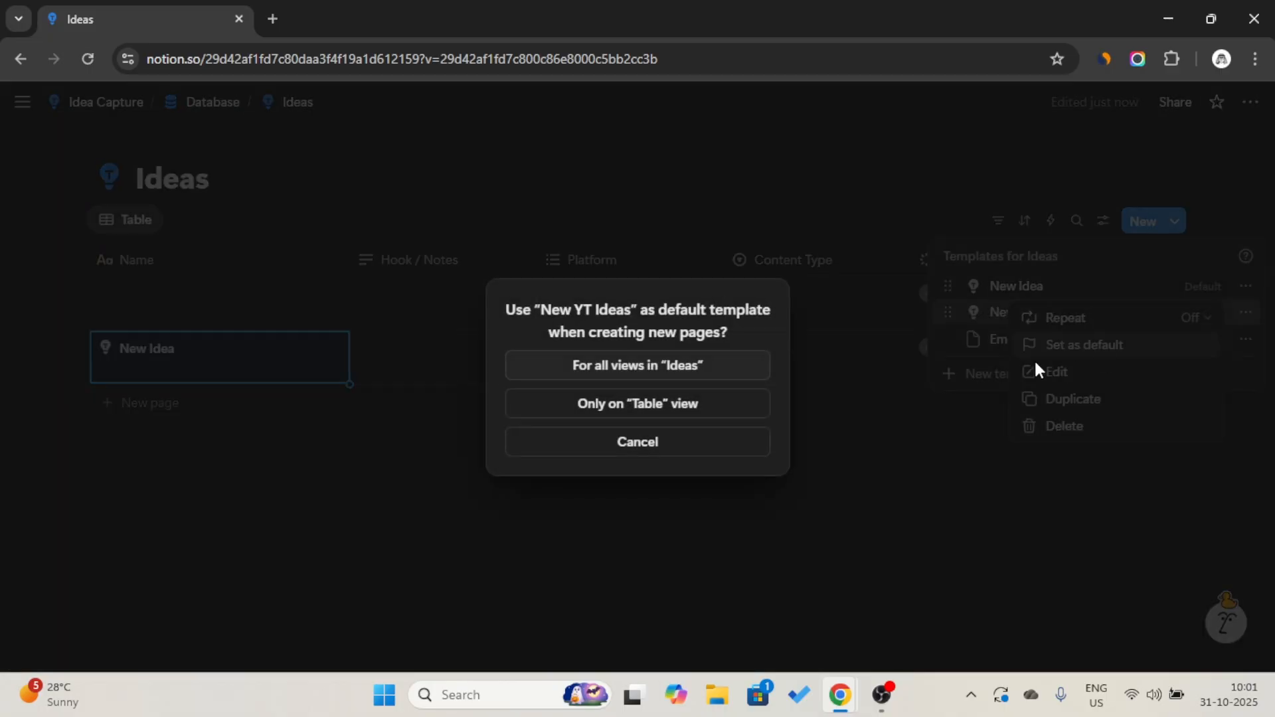
pyautogui.click(747, 367)
pyautogui.click(657, 422)
pyautogui.click(173, 402)
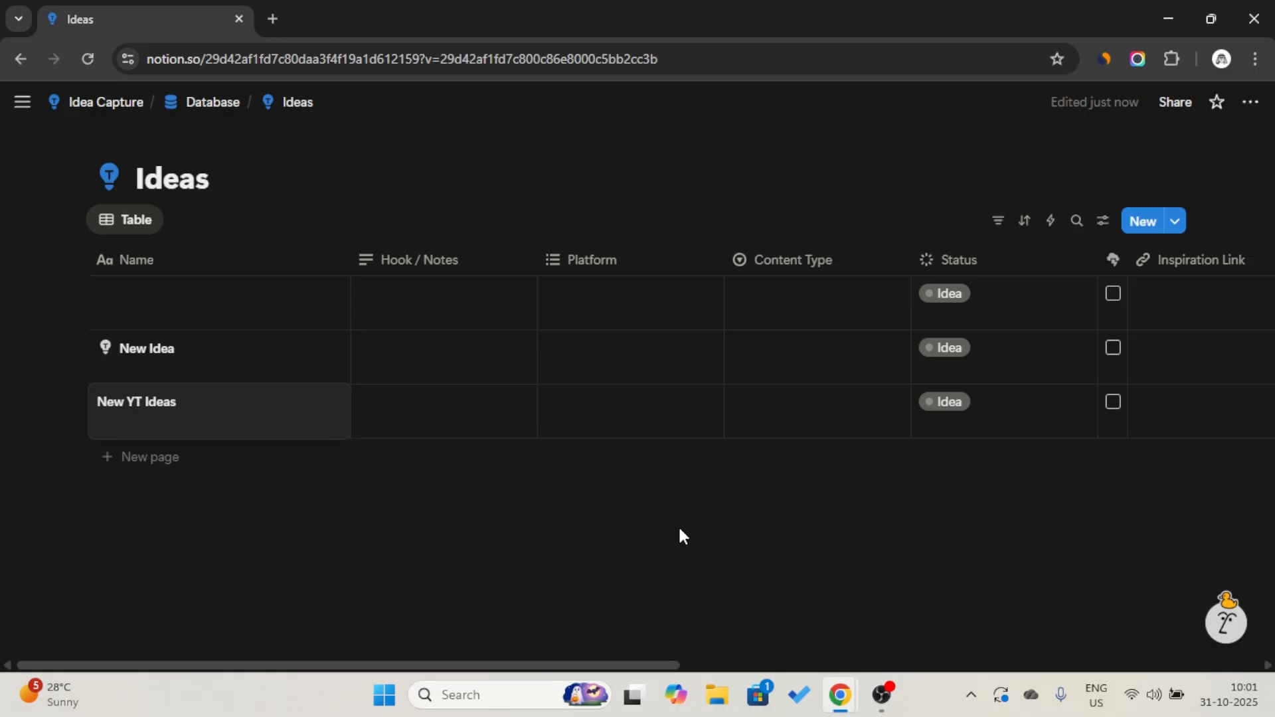
pyautogui.press('Escape')
# - Set the New Idea template as the default for all views in Ideas
pyautogui.click(1178, 226)
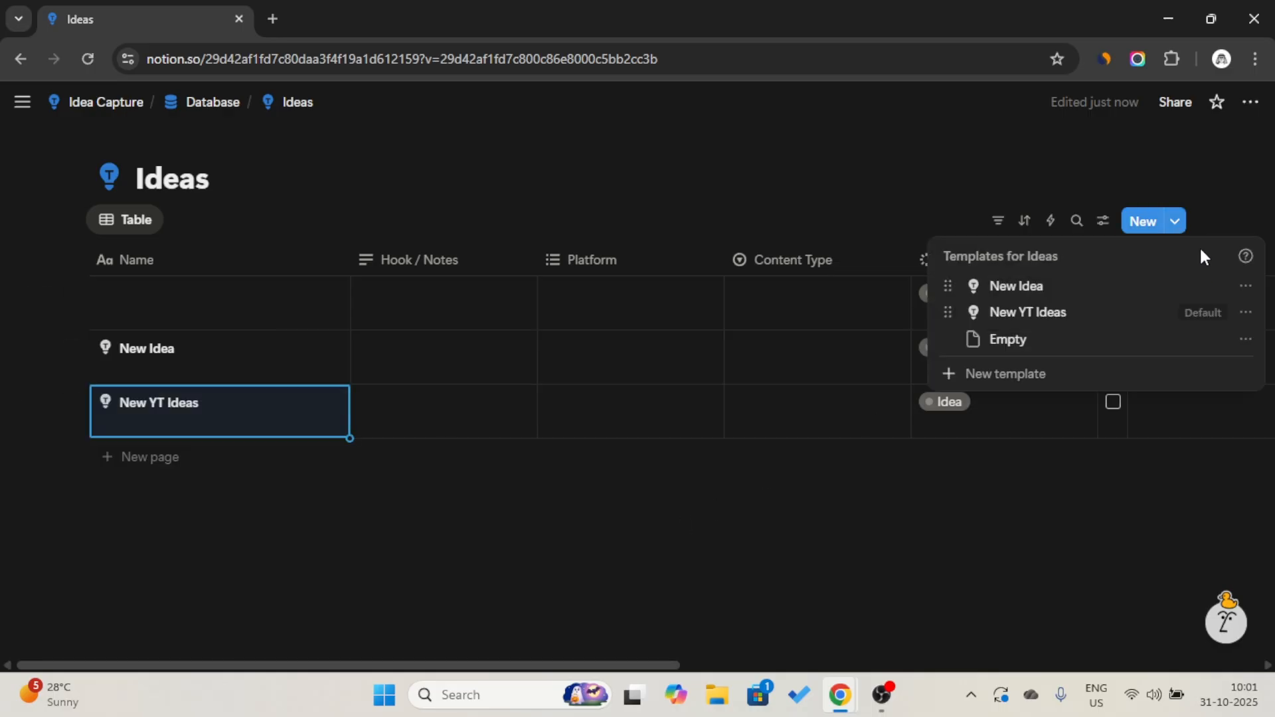
pyautogui.click(1246, 287)
pyautogui.click(1152, 319)
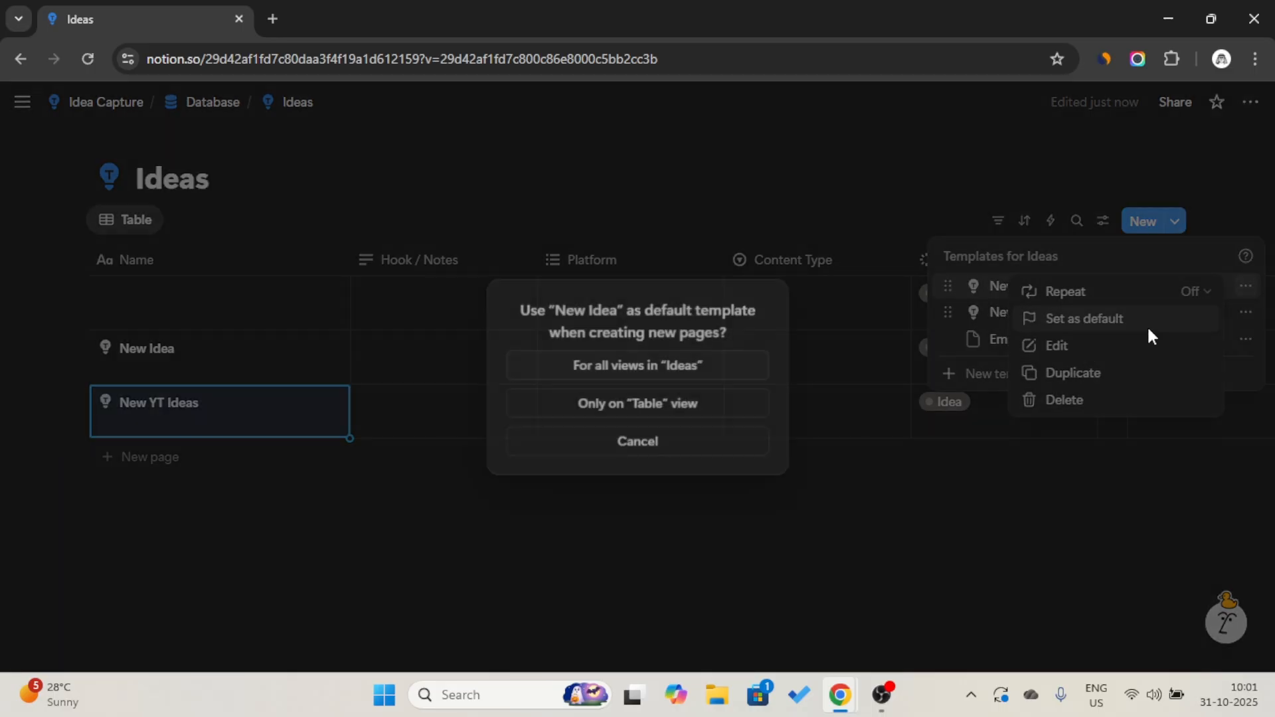
pyautogui.click(723, 367)
pyautogui.click(930, 509)
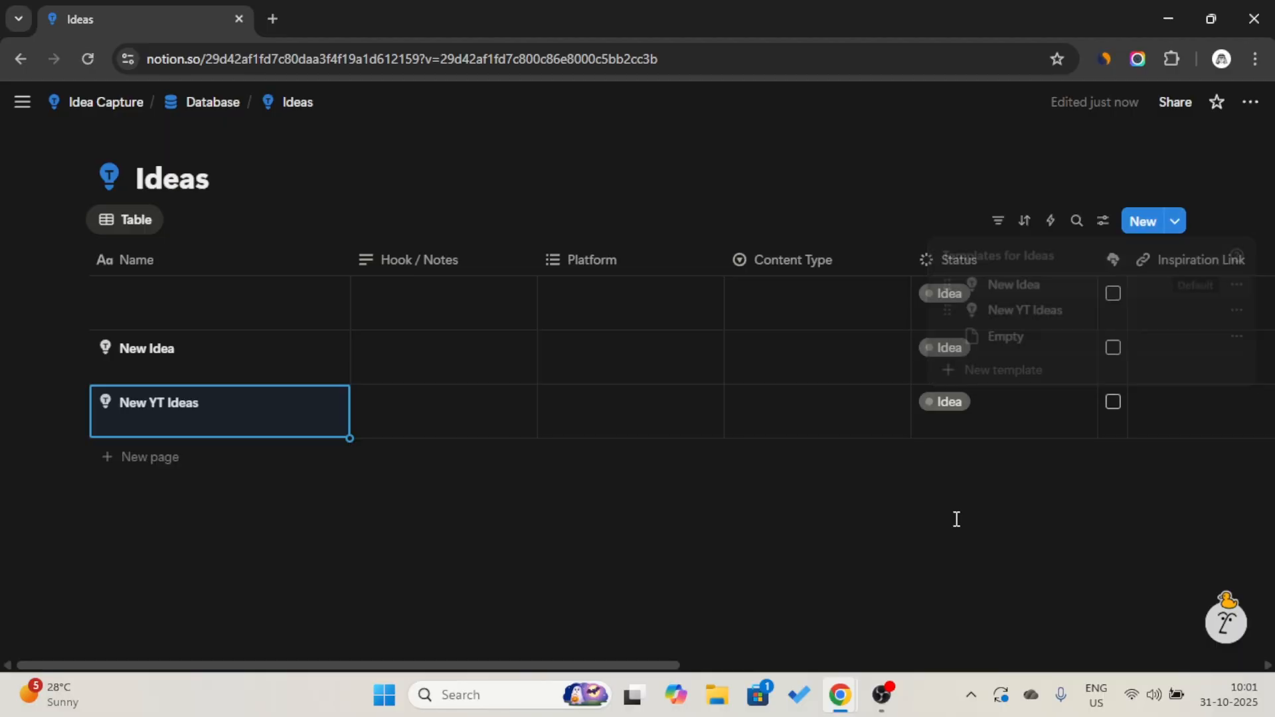
# - Add a "Backend" toggle to the Idea Capture page and tuck the Database page inside it, leaving the toggle collapsed
pyautogui.click(181, 106)
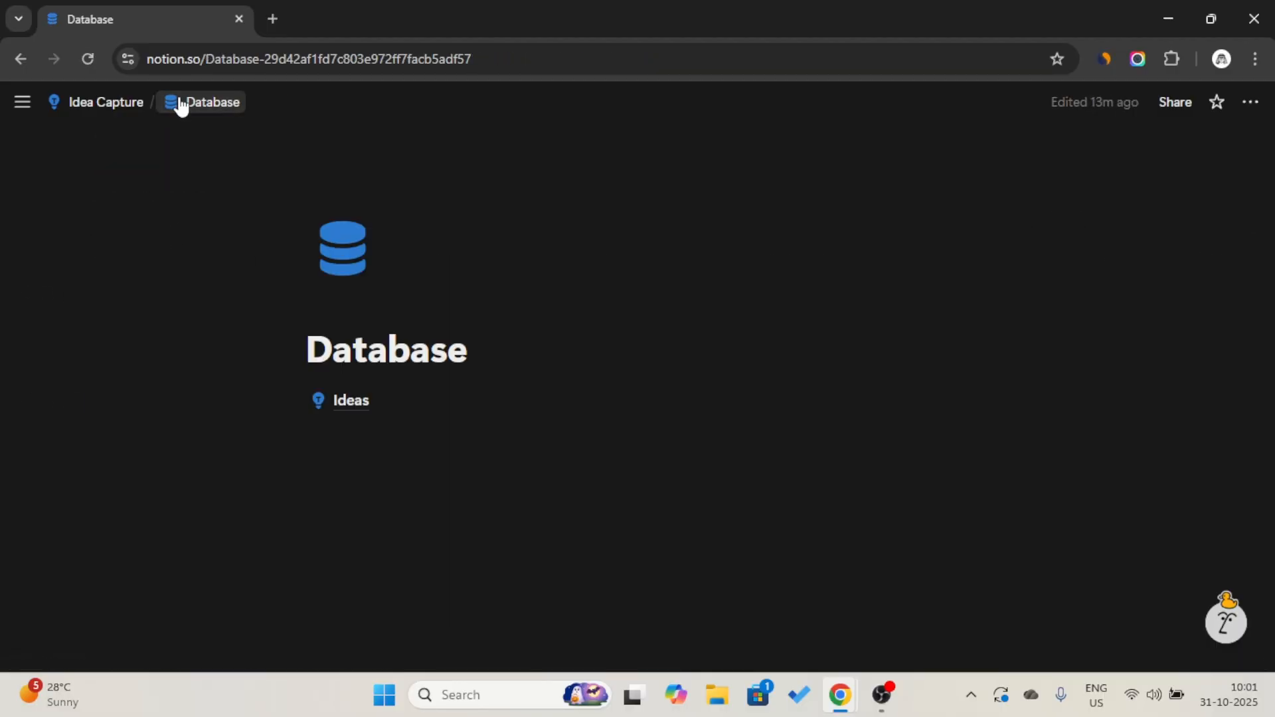
pyautogui.click(121, 106)
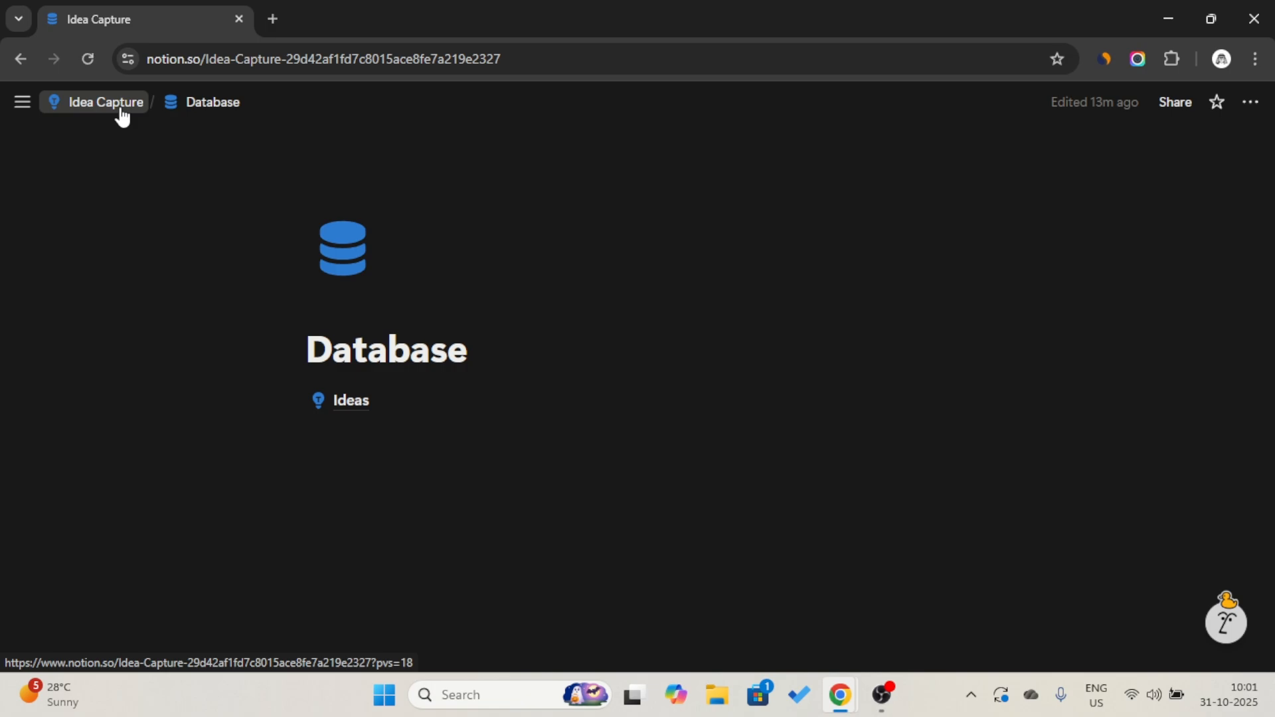
pyautogui.click(440, 455)
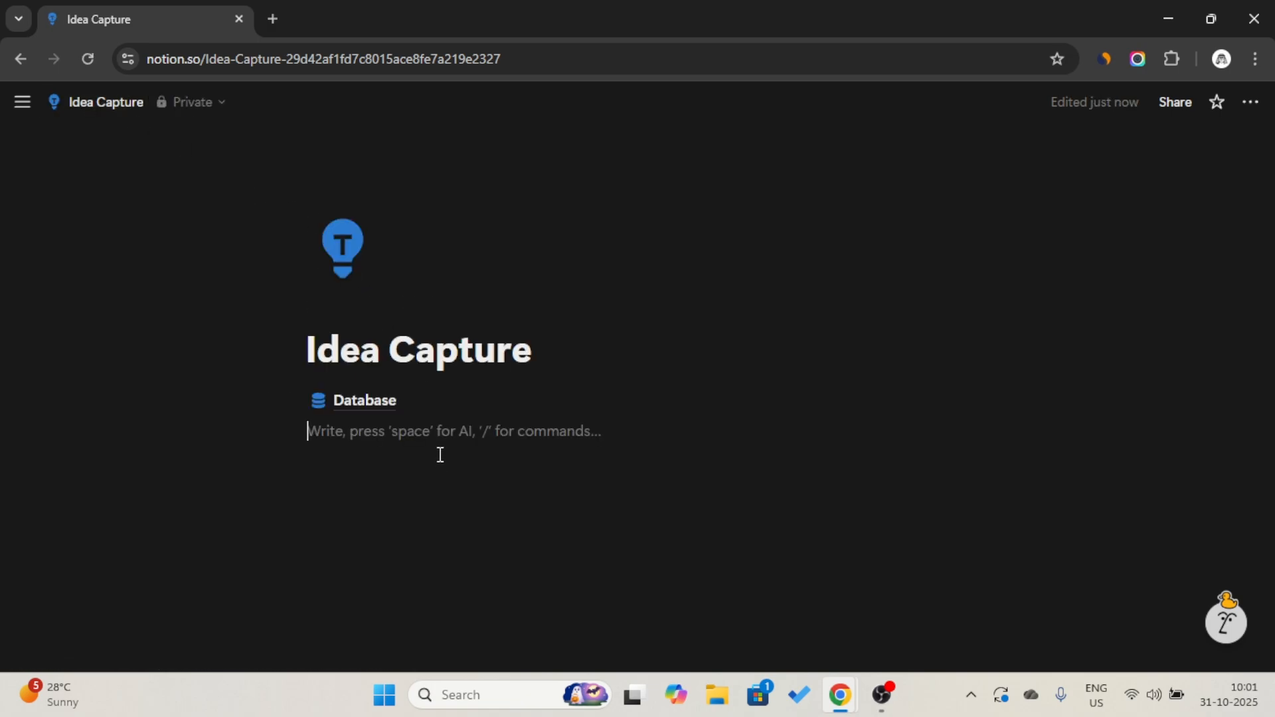
pyautogui.write('> ')
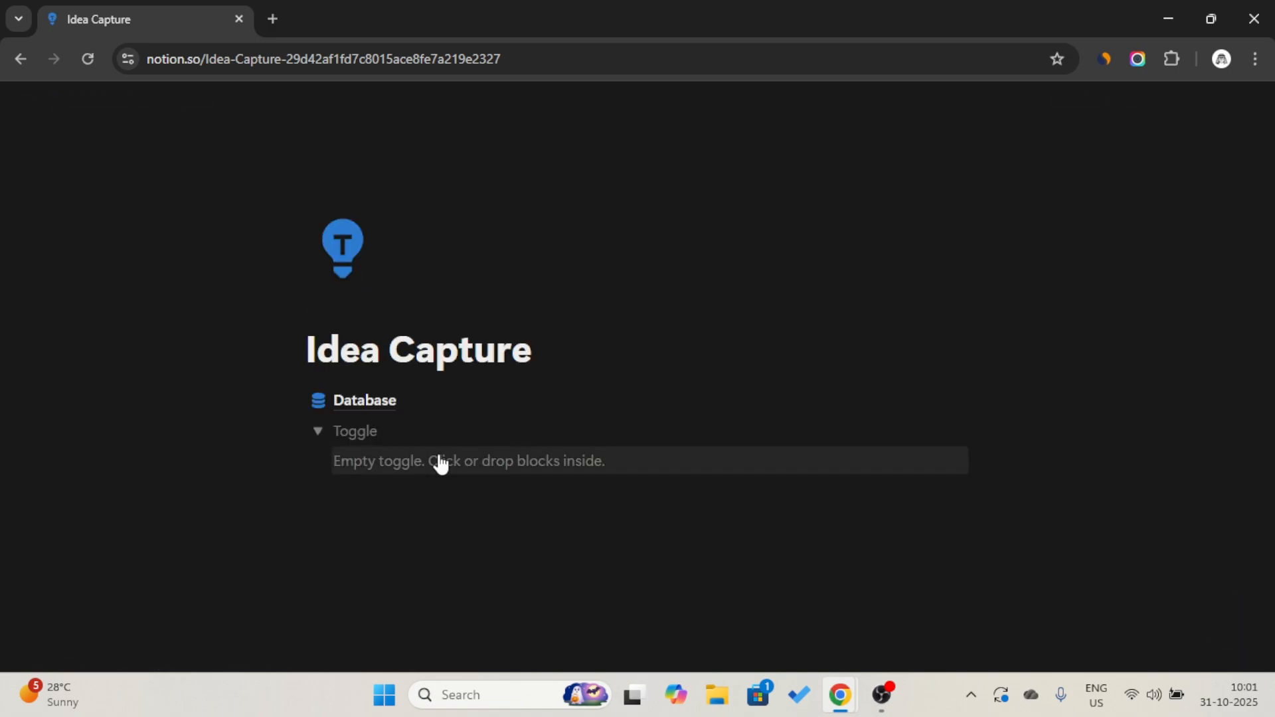
pyautogui.write('B')
pyautogui.press('capslock')
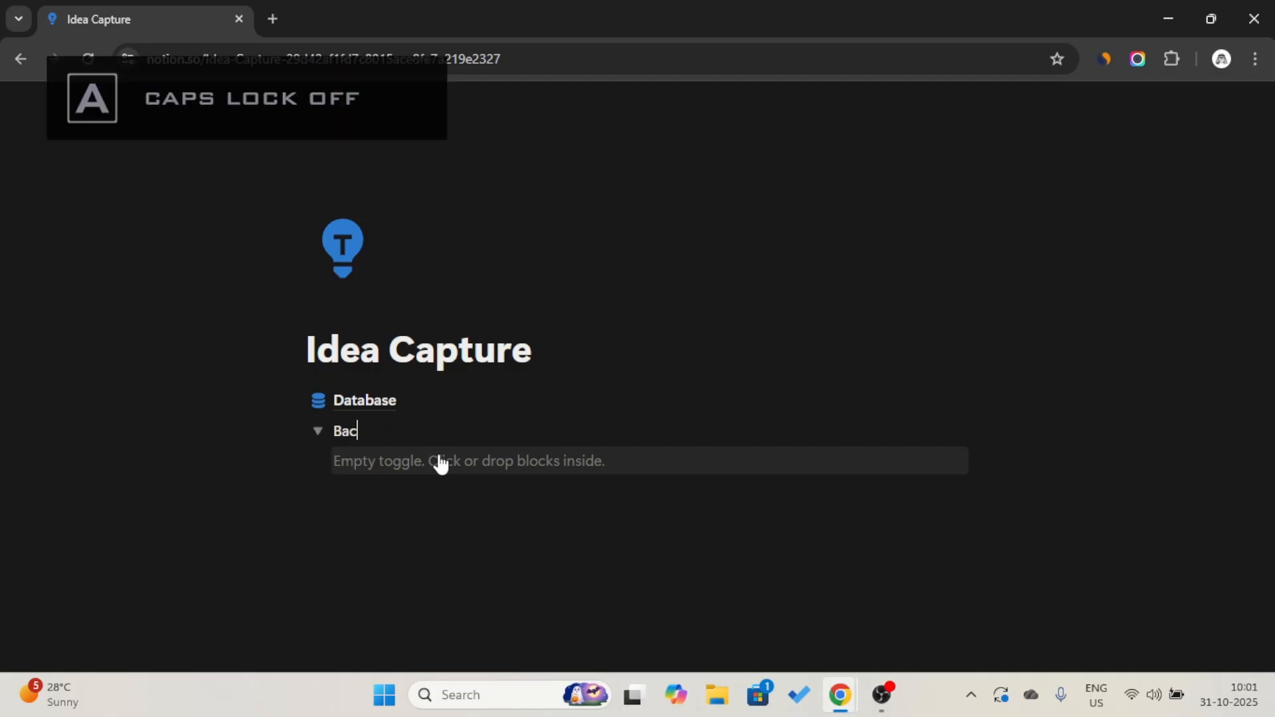
pyautogui.write('ackend')
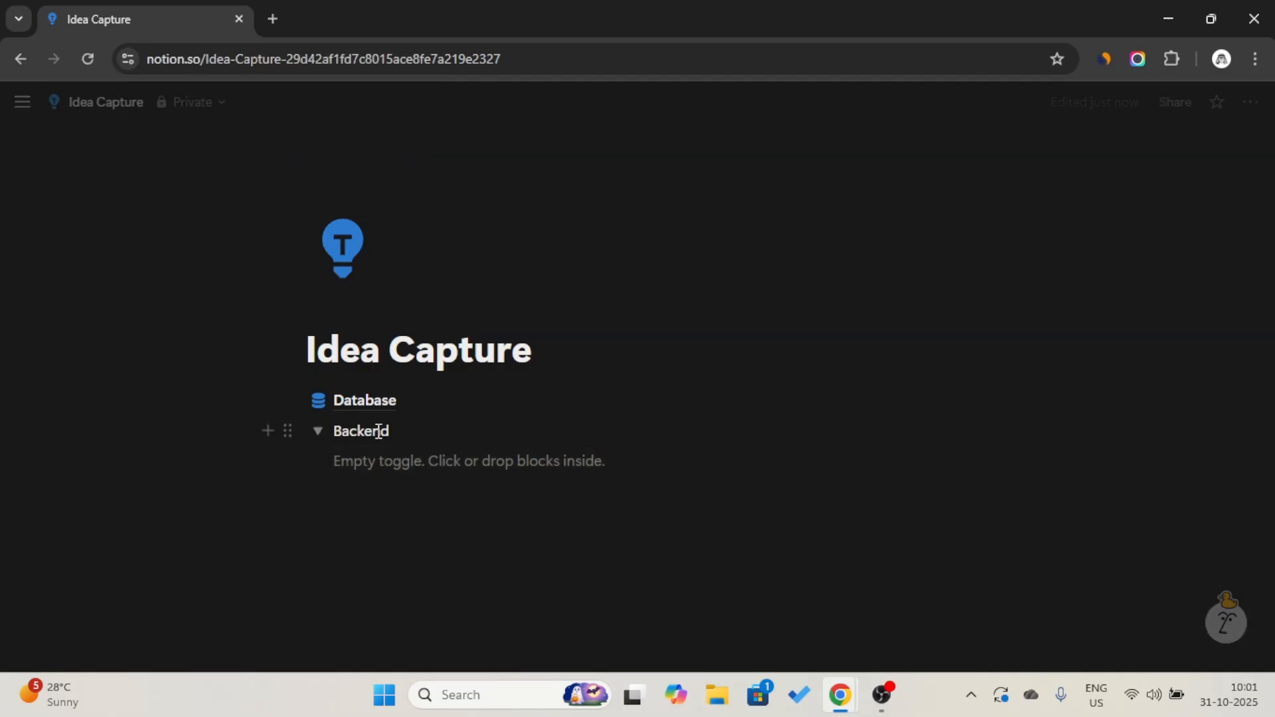
pyautogui.moveTo(288, 400); pyautogui.dragTo(344, 447)
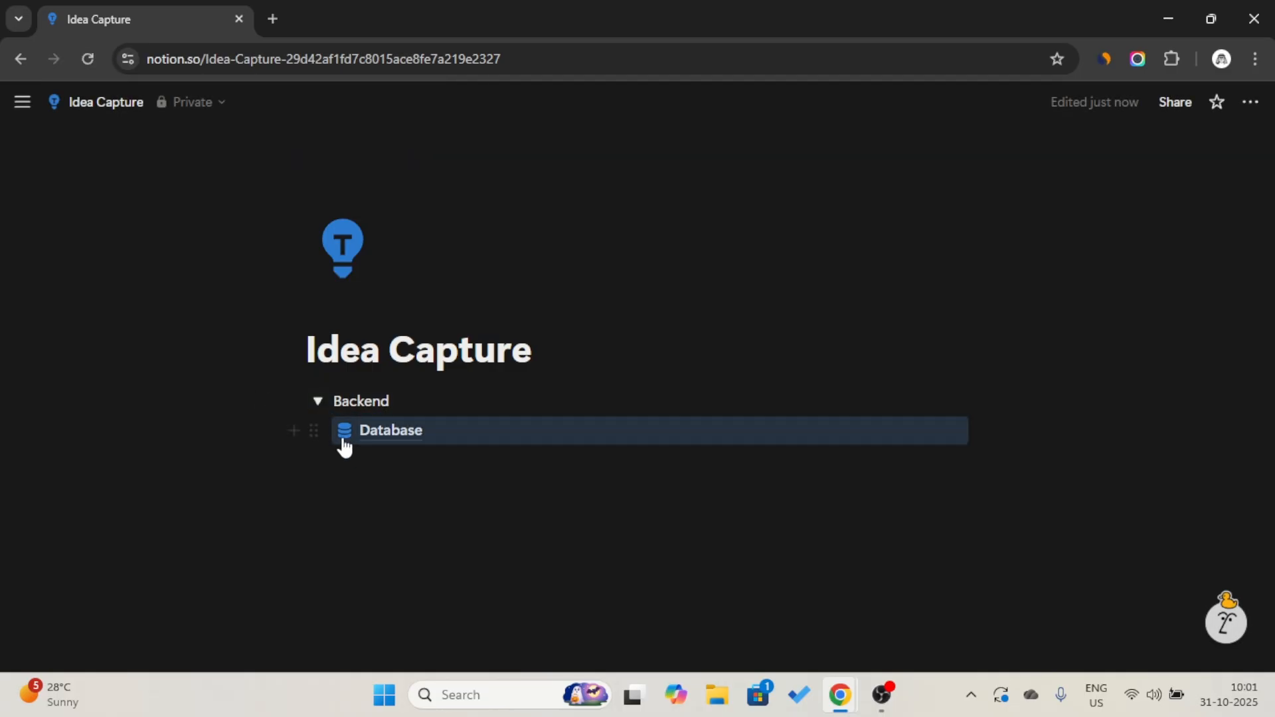
pyautogui.click(318, 401)
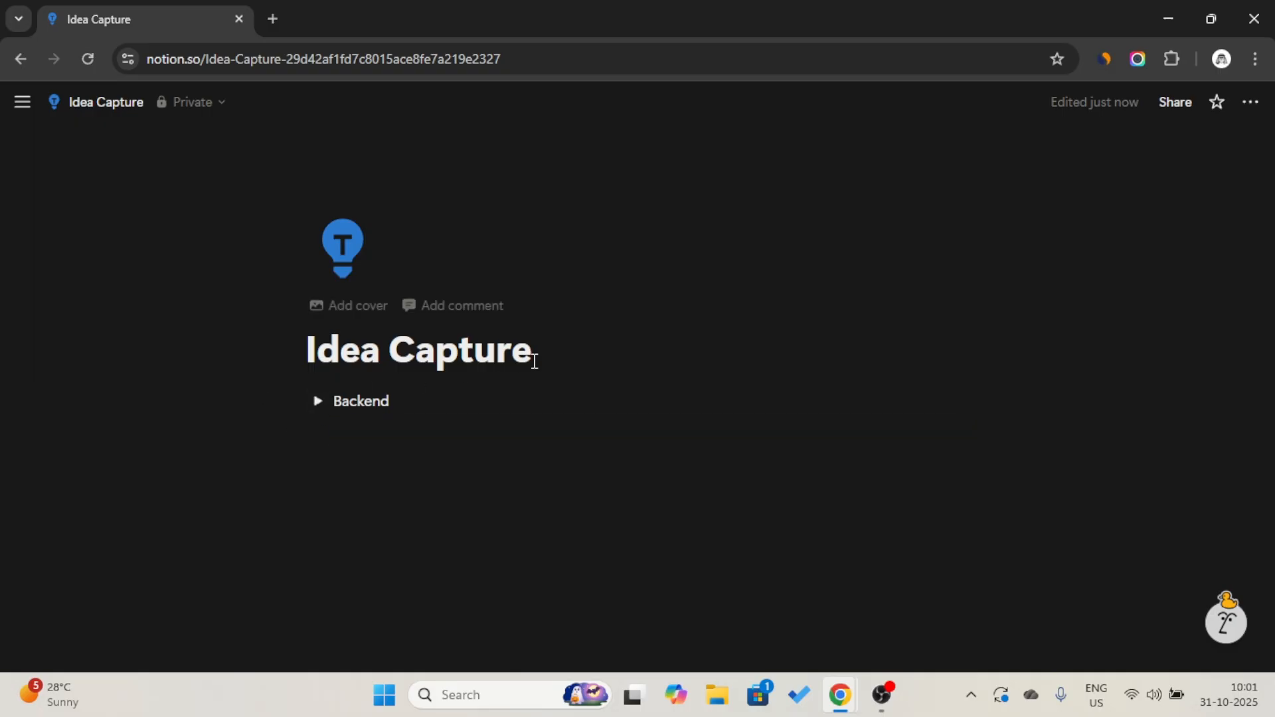
# - Insert a Heading 2 reading "Basic View" between the Idea Capture title and the Backend toggle
pyautogui.click(599, 344)
pyautogui.press('Return')
pyautogui.write('/h2')
pyautogui.press('Return')
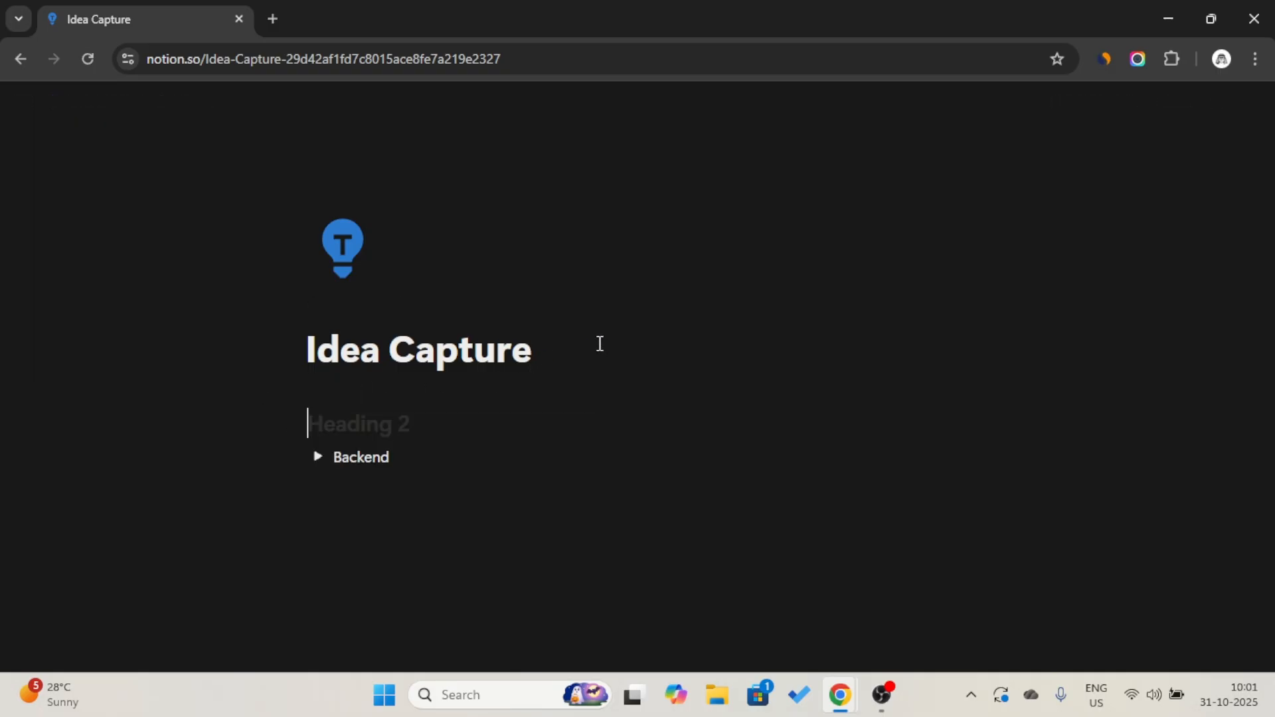
pyautogui.press('capslock')
pyautogui.write('B')
pyautogui.press('capslock')
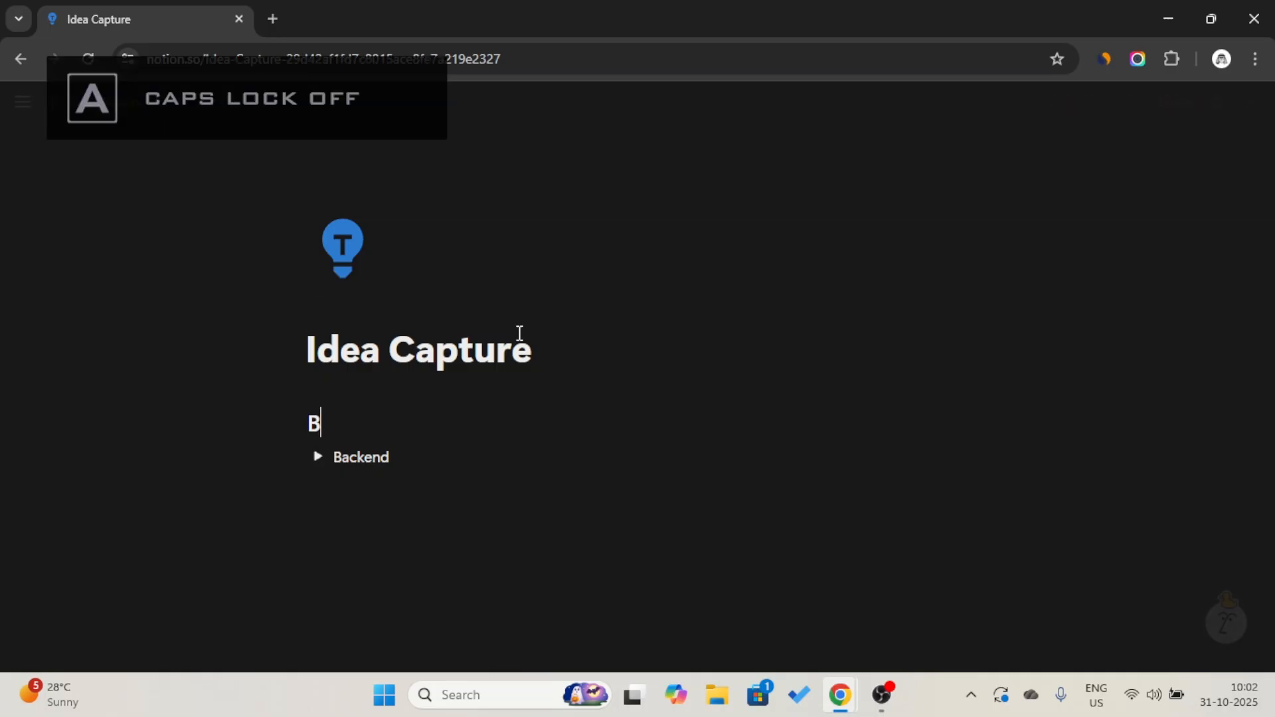
pyautogui.write('asic')
pyautogui.press('capslock')
pyautogui.write('V')
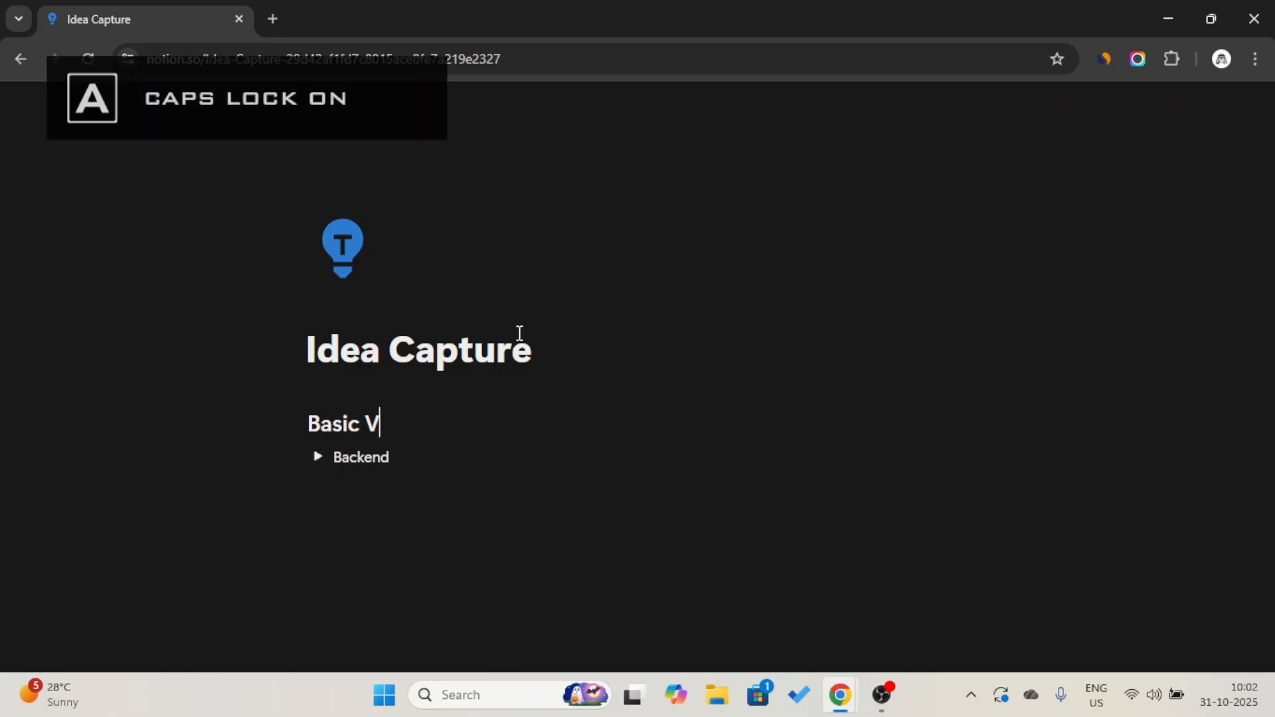
pyautogui.press('capslock')
pyautogui.write('iew')
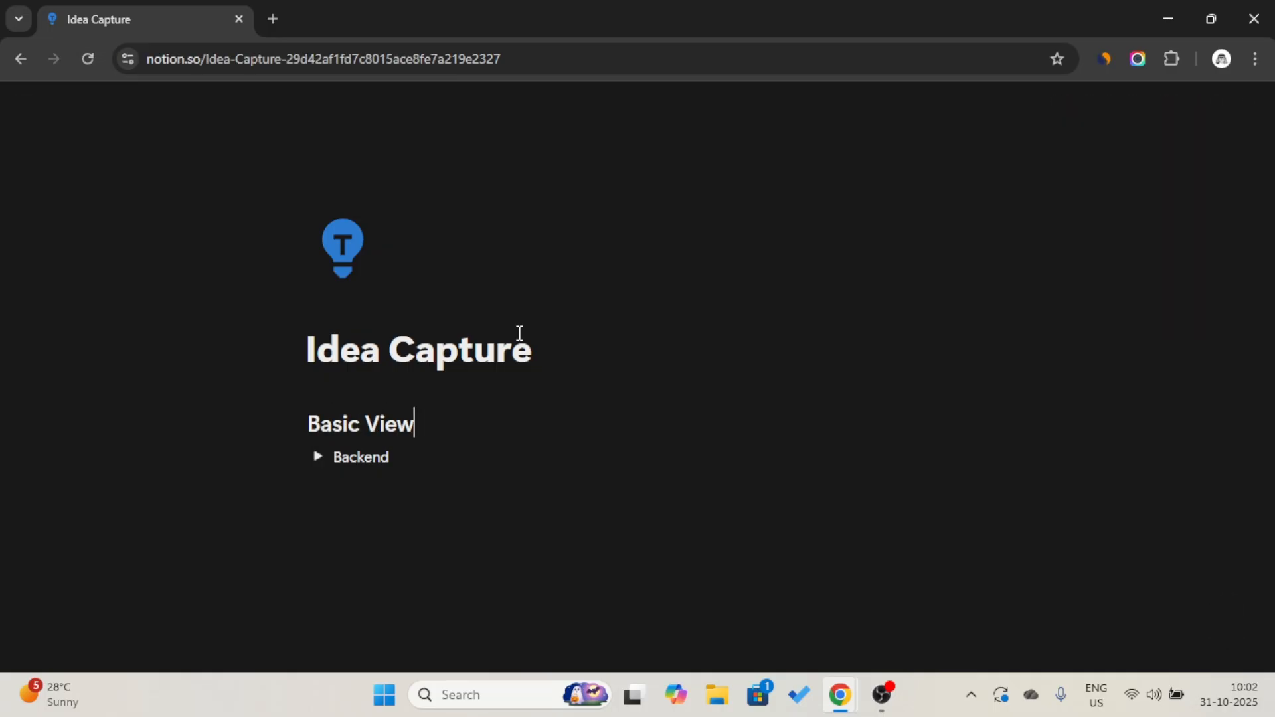
# - Apply a blue background color to the Basic View heading
pyautogui.click(287, 428)
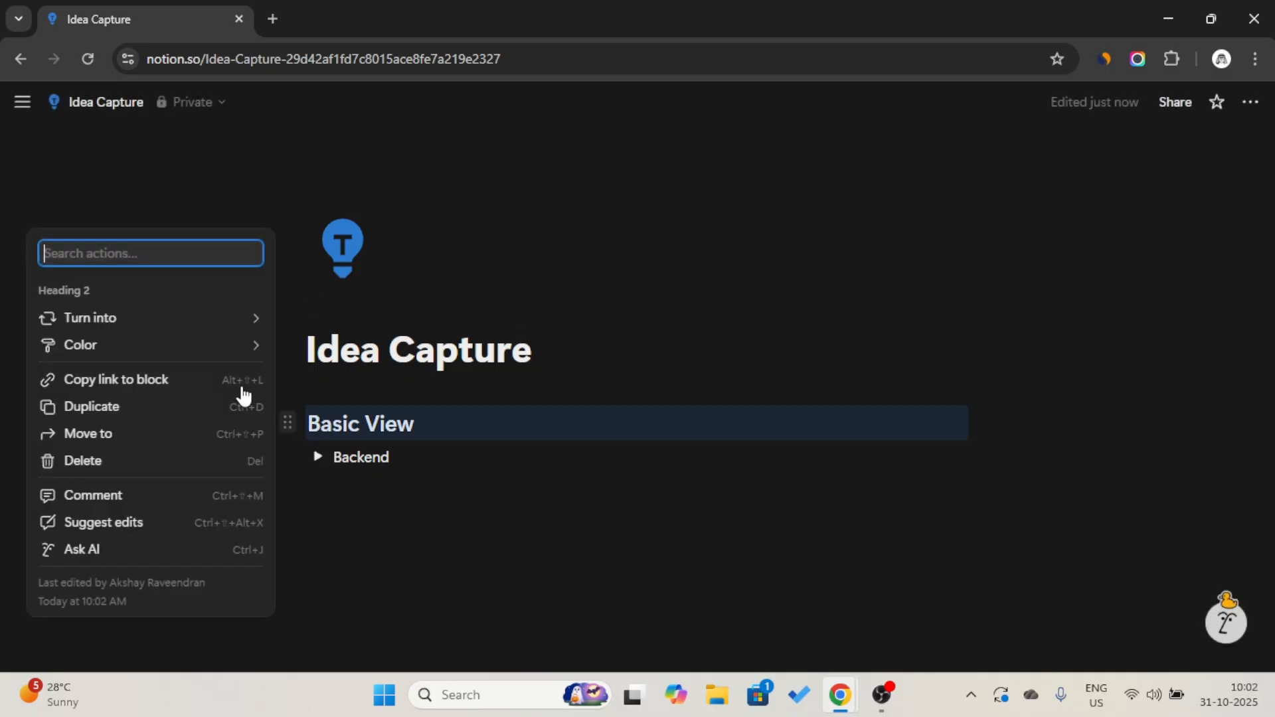
pyautogui.moveTo(193, 353)
pyautogui.click(347, 193)
# - Insert a divider under the Basic View heading, followed by several blank lines
pyautogui.click(517, 417)
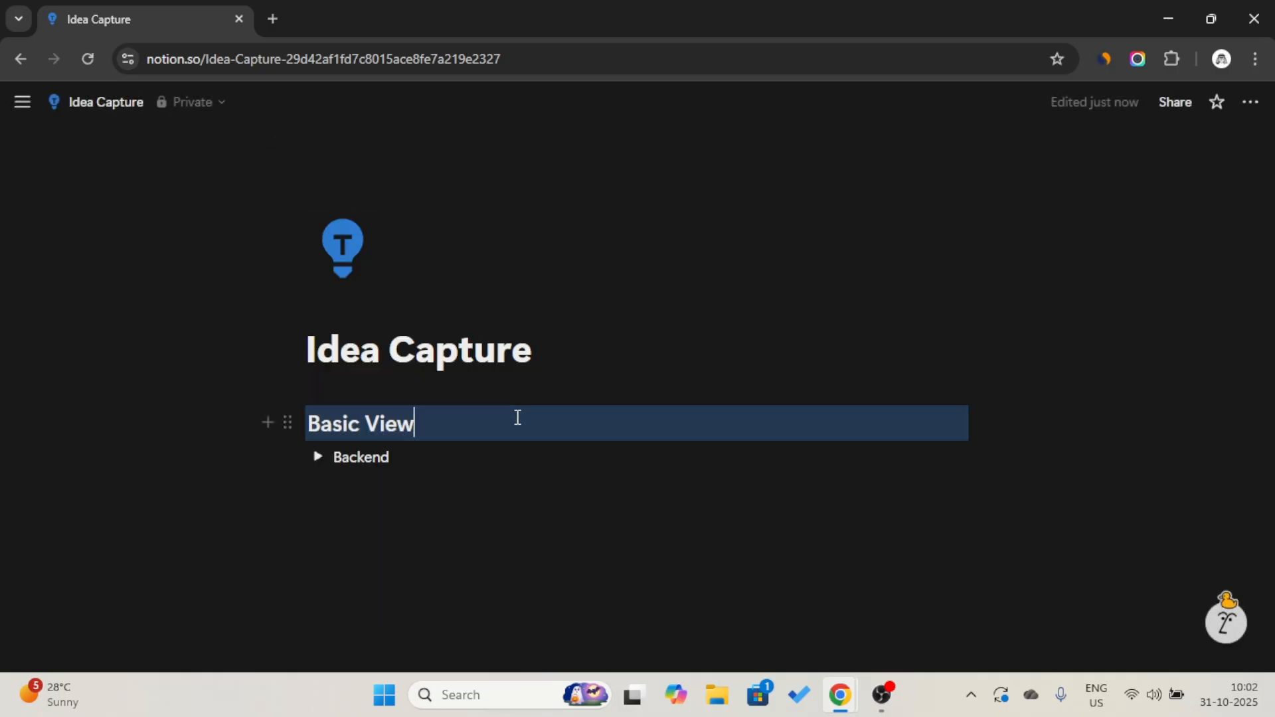
pyautogui.write('/div')
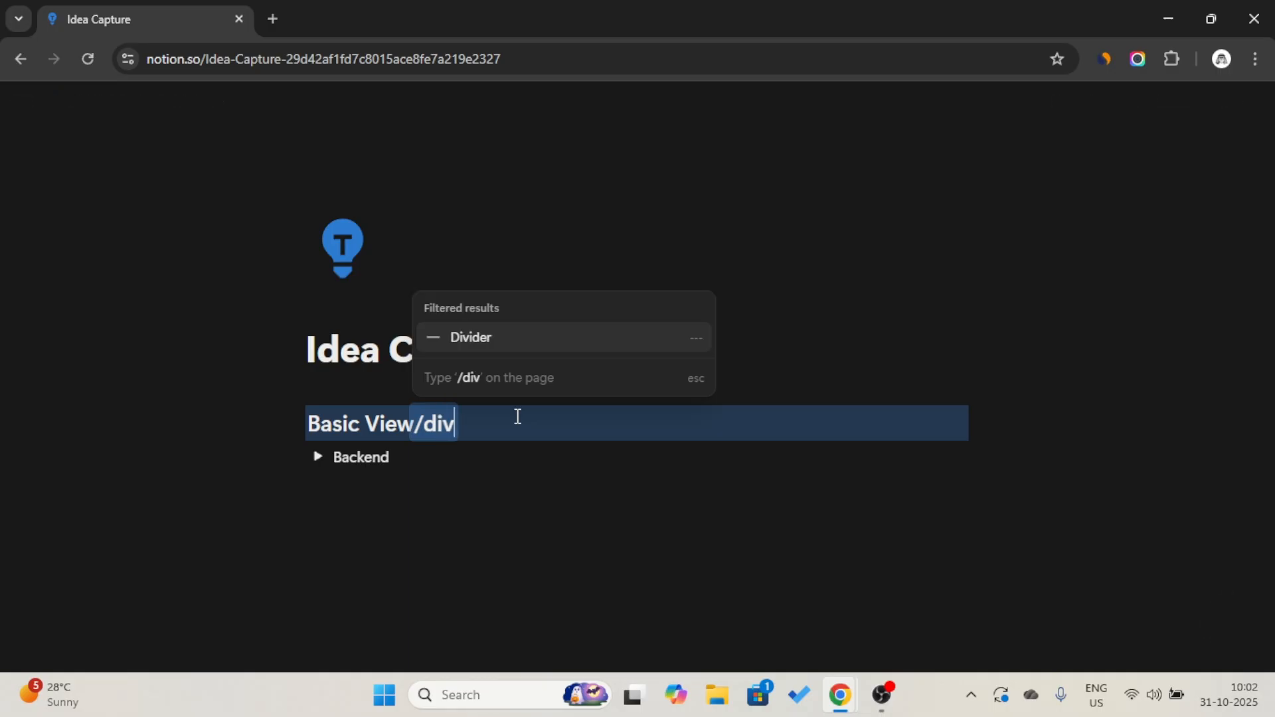
pyautogui.press('Return')
pyautogui.press('Return')
pyautogui.press('Return')
pyautogui.press('Return')
pyautogui.press('Return')
pyautogui.press('Return')
pyautogui.press('Return')
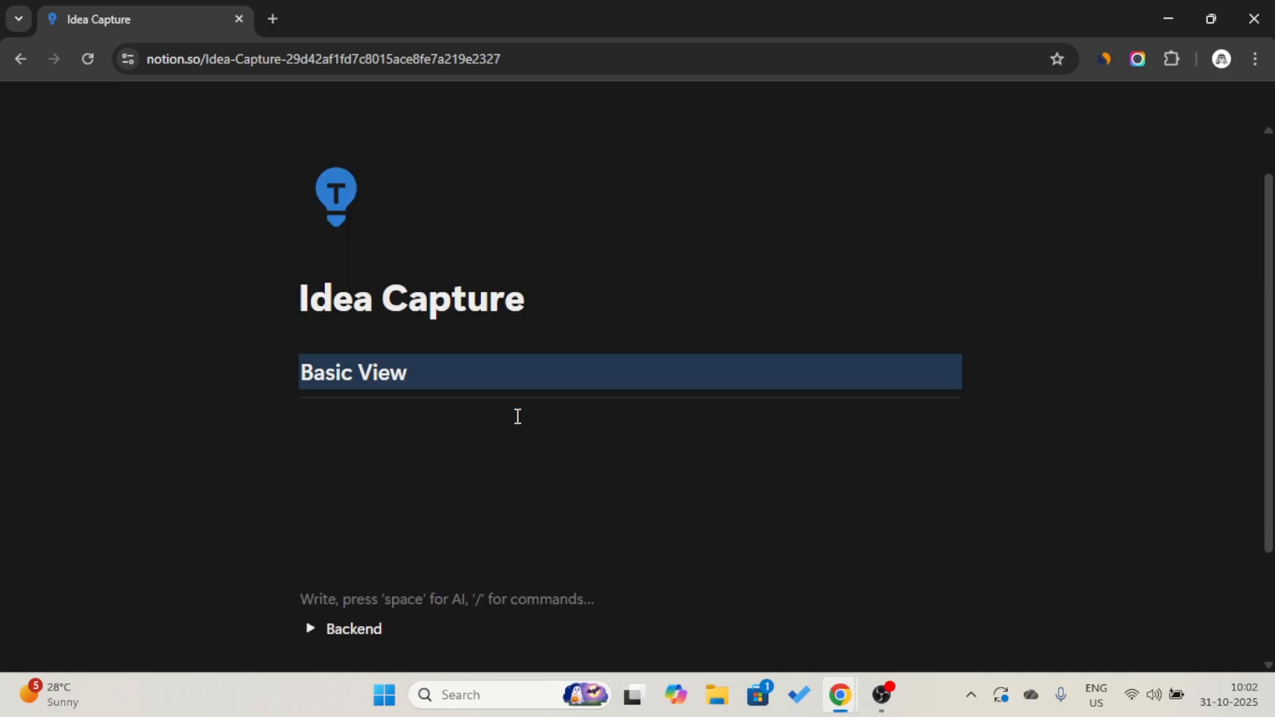
# - Insert a second divider directly above the Backend toggle and remove the blank line between them
pyautogui.write('/div')
pyautogui.press('Return')
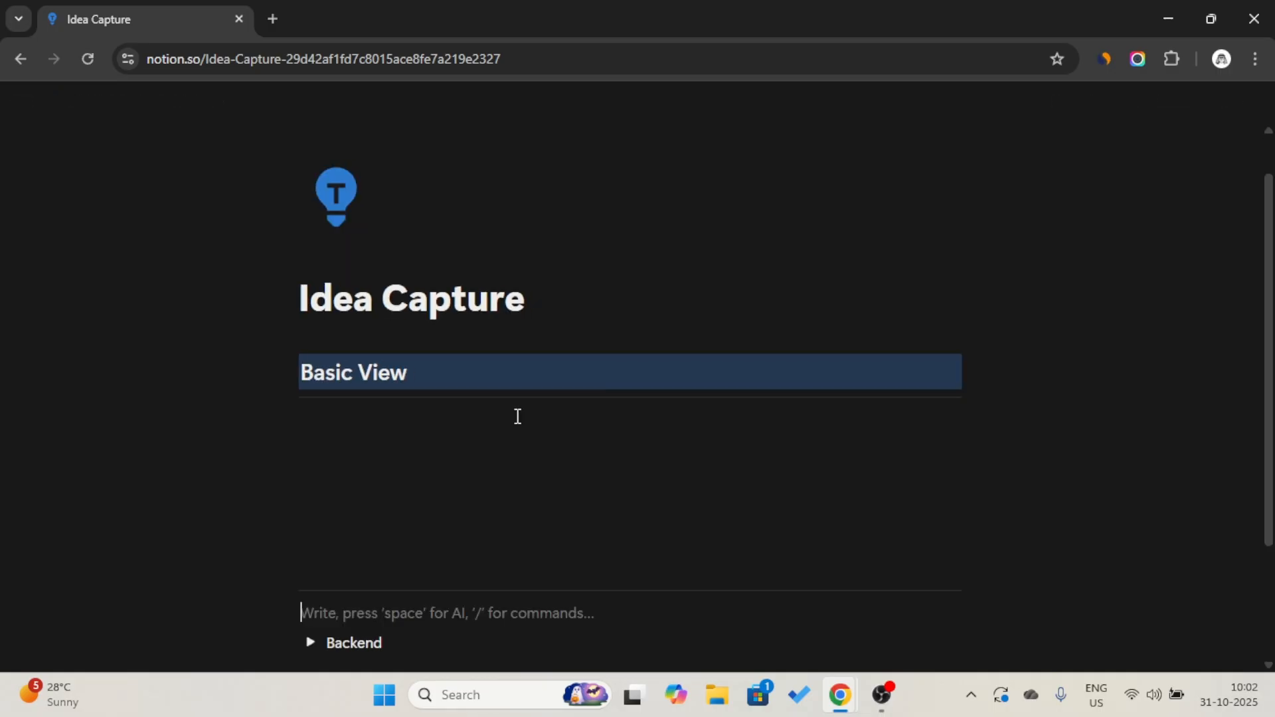
pyautogui.press('BackSpace')
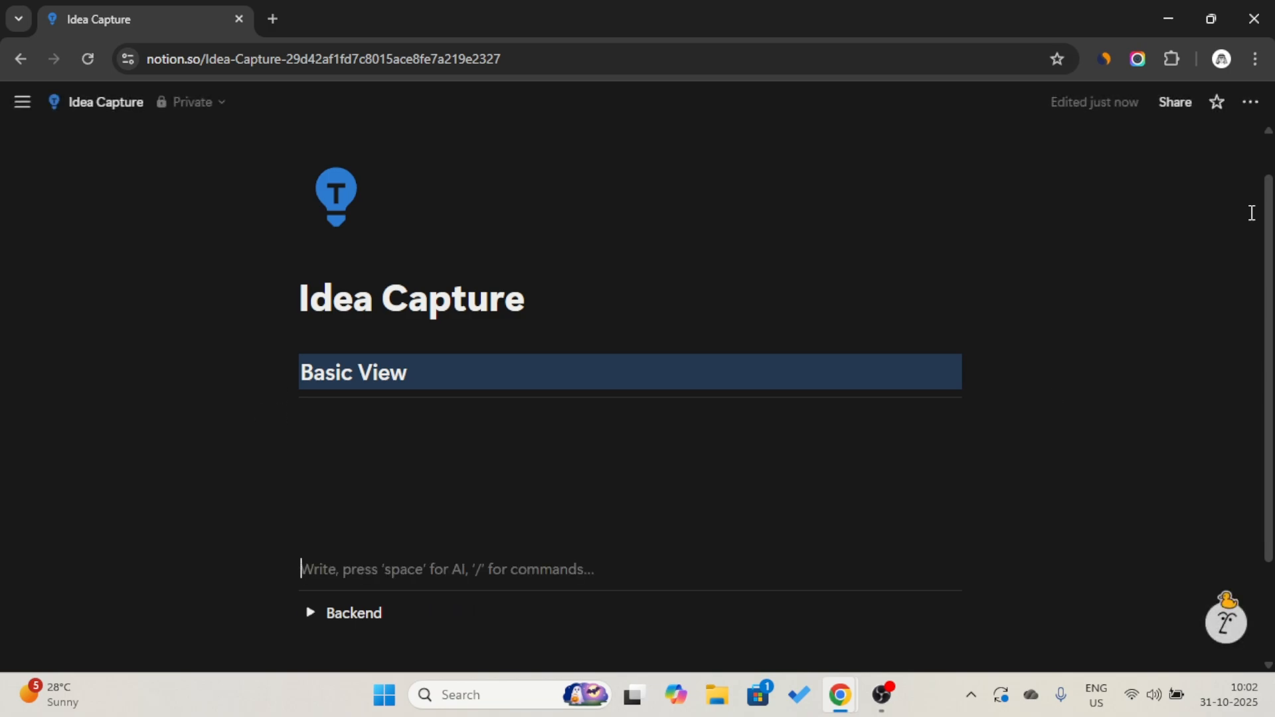
# - Set the Idea Capture page to full width
pyautogui.click(1248, 103)
pyautogui.click(1226, 392)
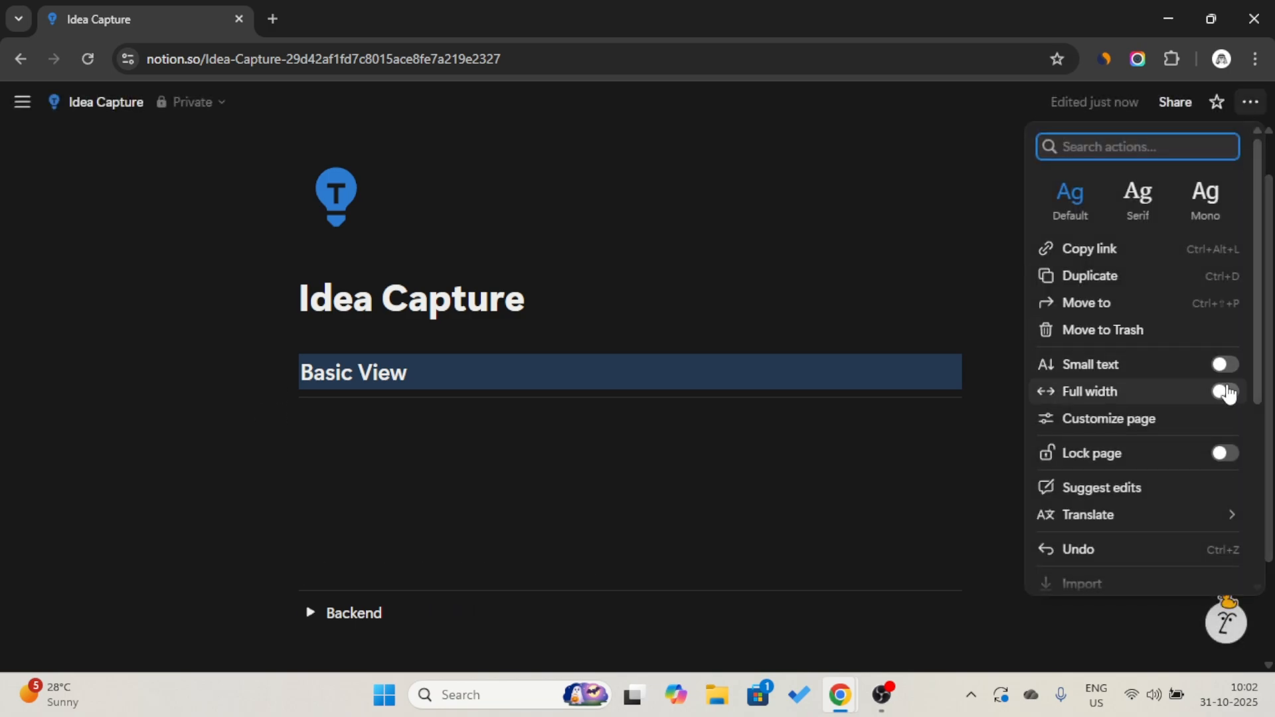
pyautogui.click(754, 453)
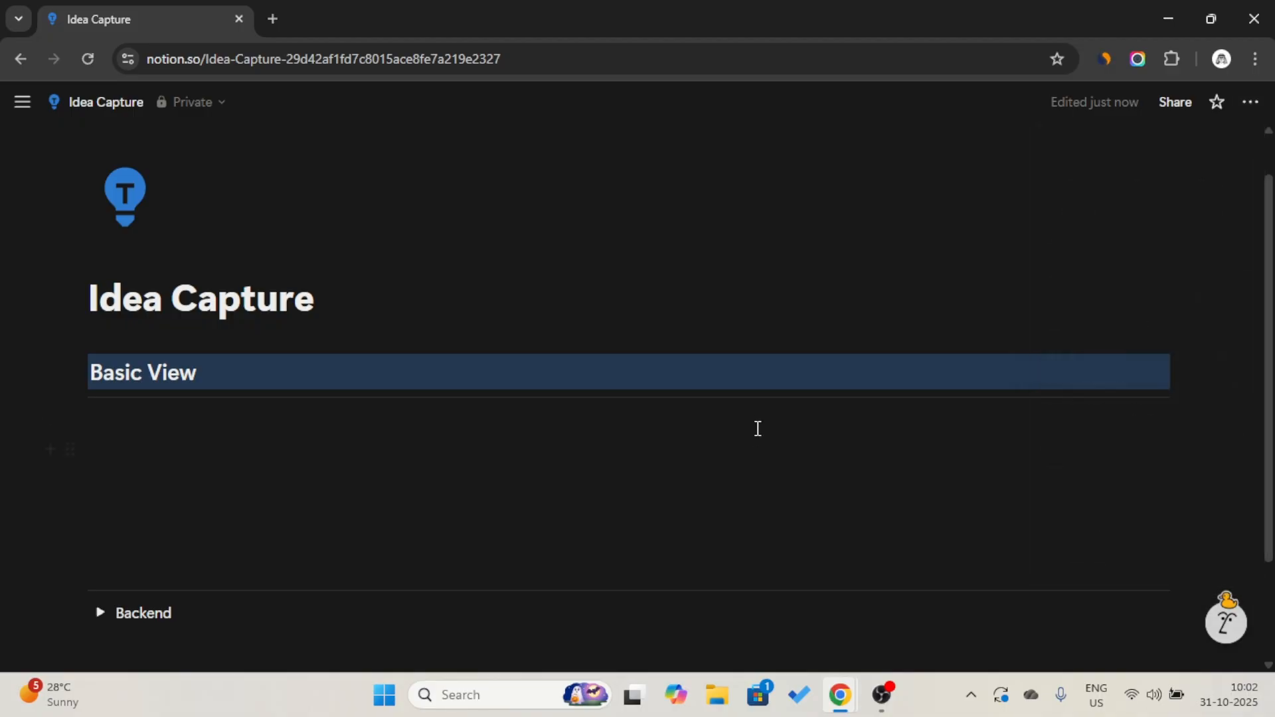
# - Insert a linked view of the Ideas data source beneath the Basic View divider
pyautogui.click(759, 425)
pyautogui.write('/')
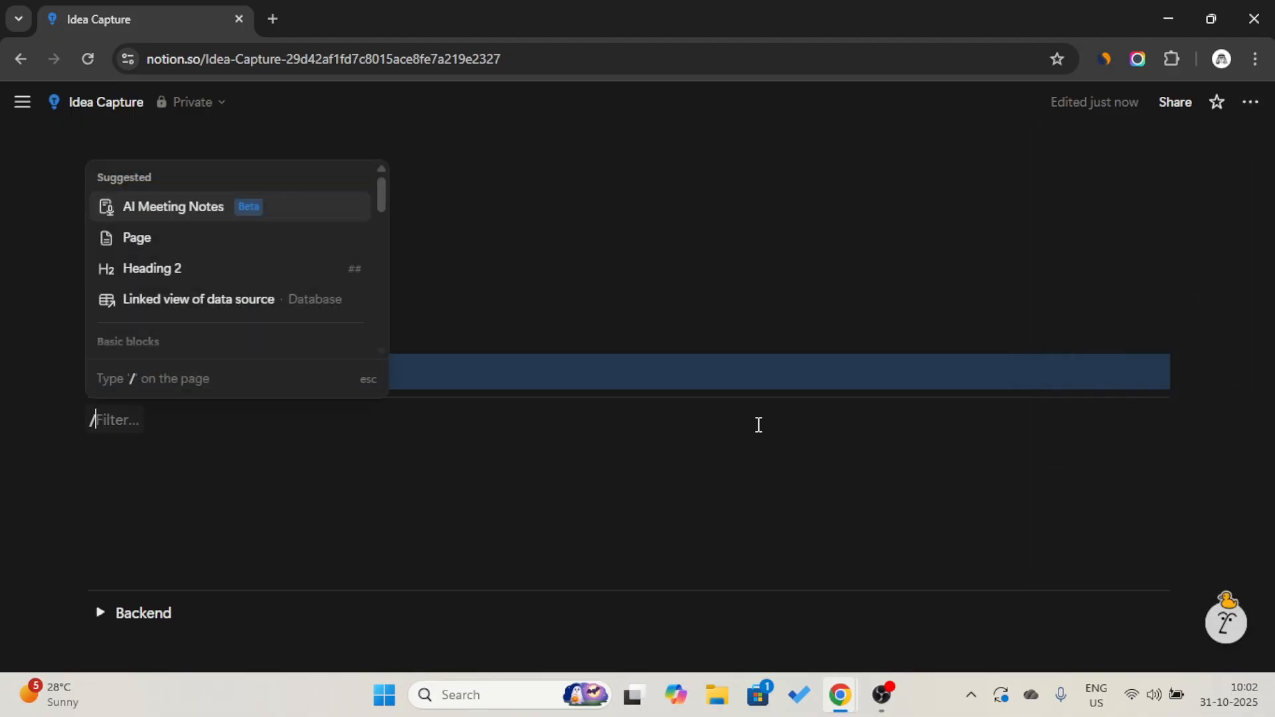
pyautogui.write('linked')
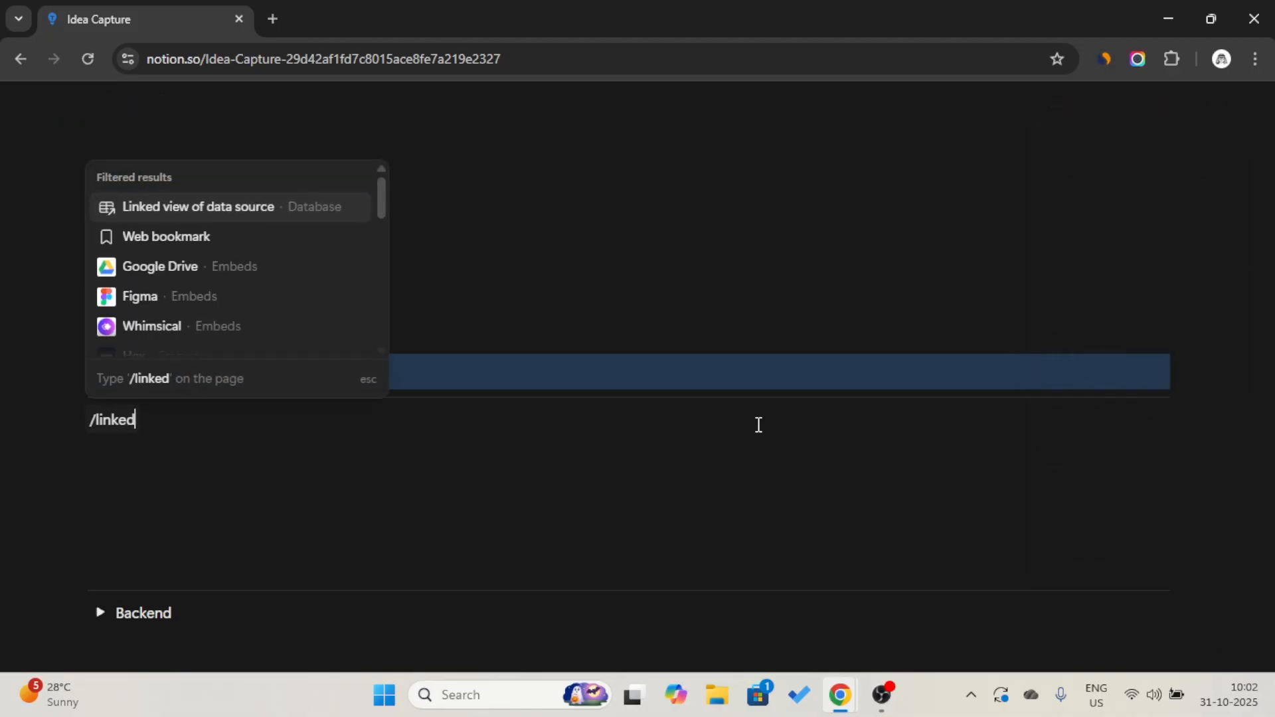
pyautogui.press('Return')
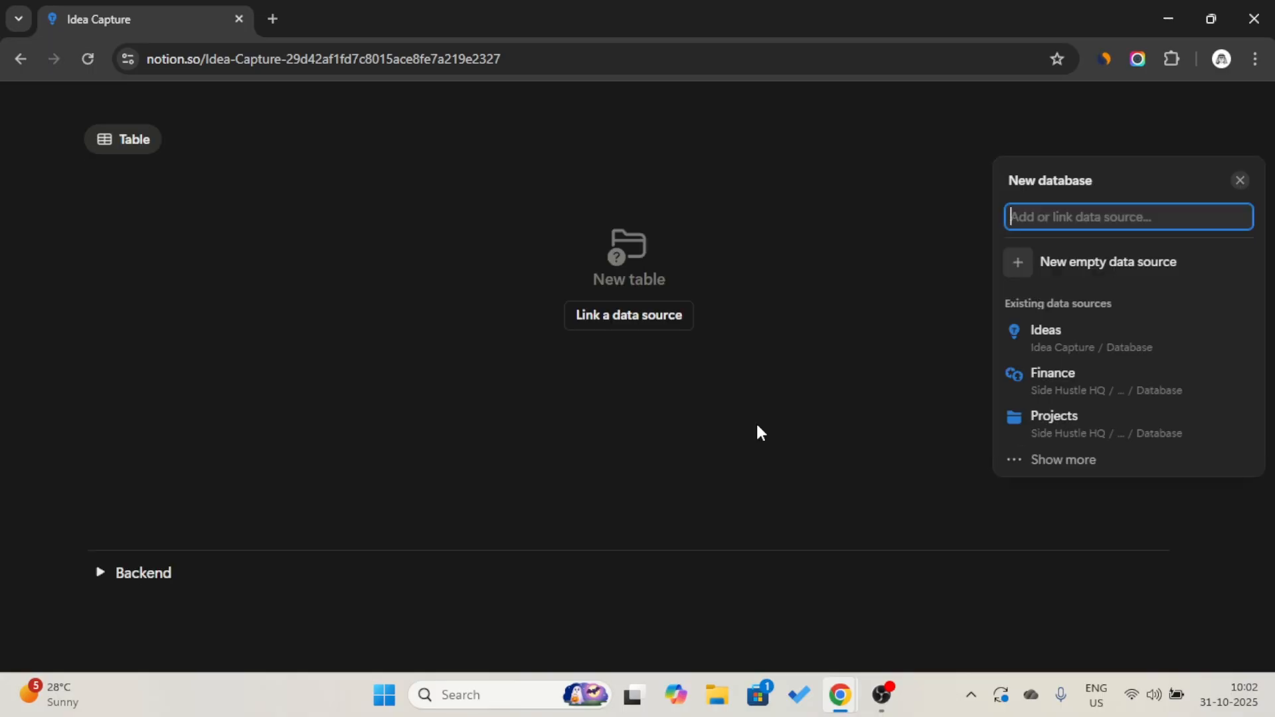
pyautogui.click(1065, 336)
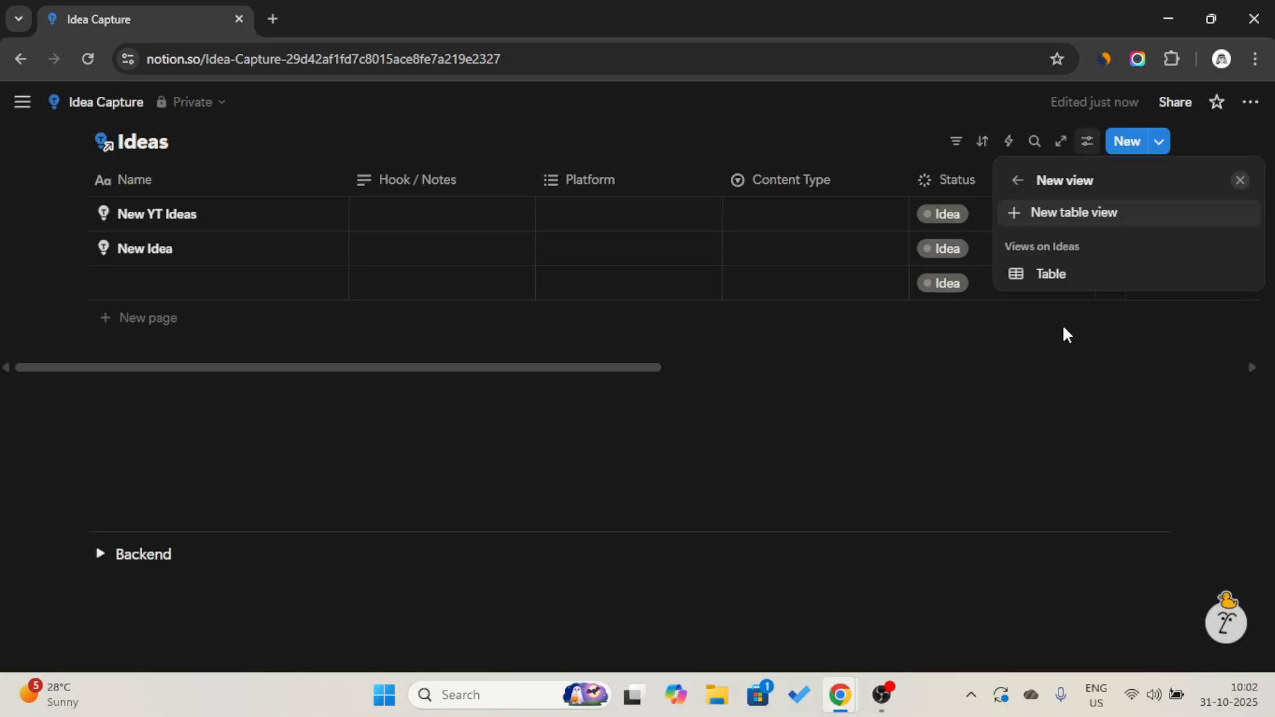
pyautogui.click(1031, 341)
# - Hide the data source title of the linked Ideas view under the Basic View heading
pyautogui.scroll(5, 1032, 341)
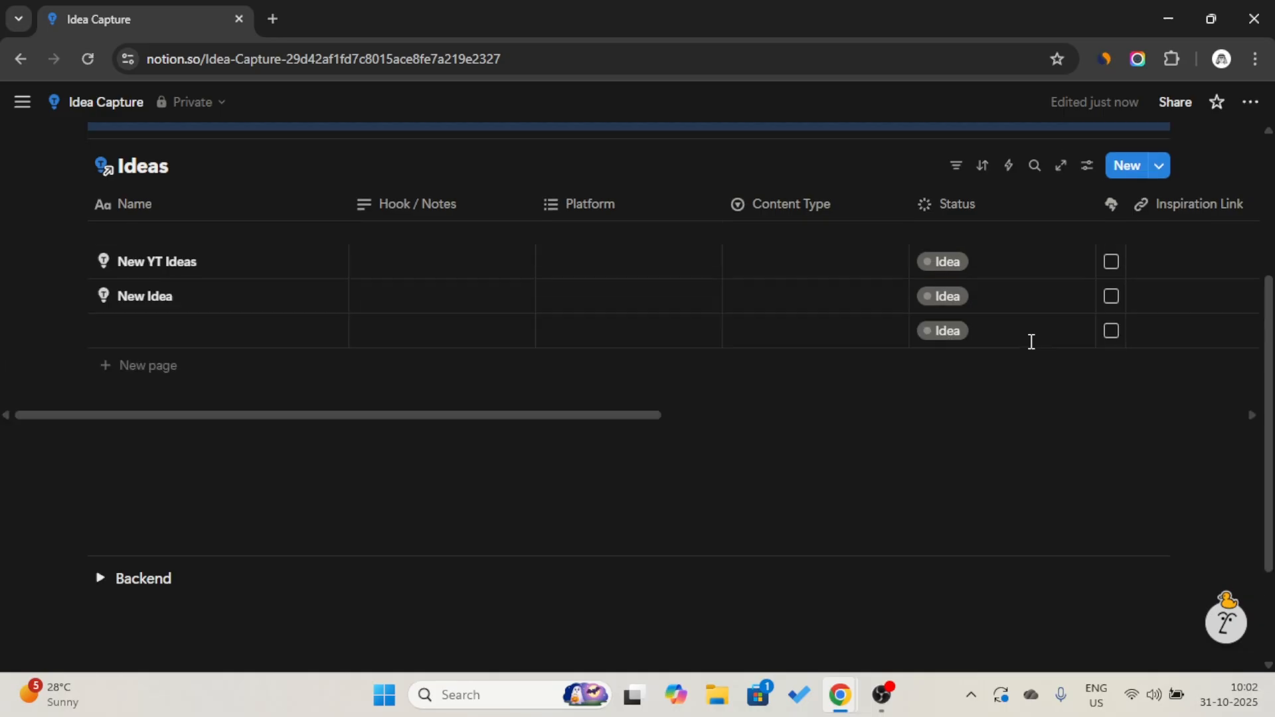
pyautogui.press('Return')
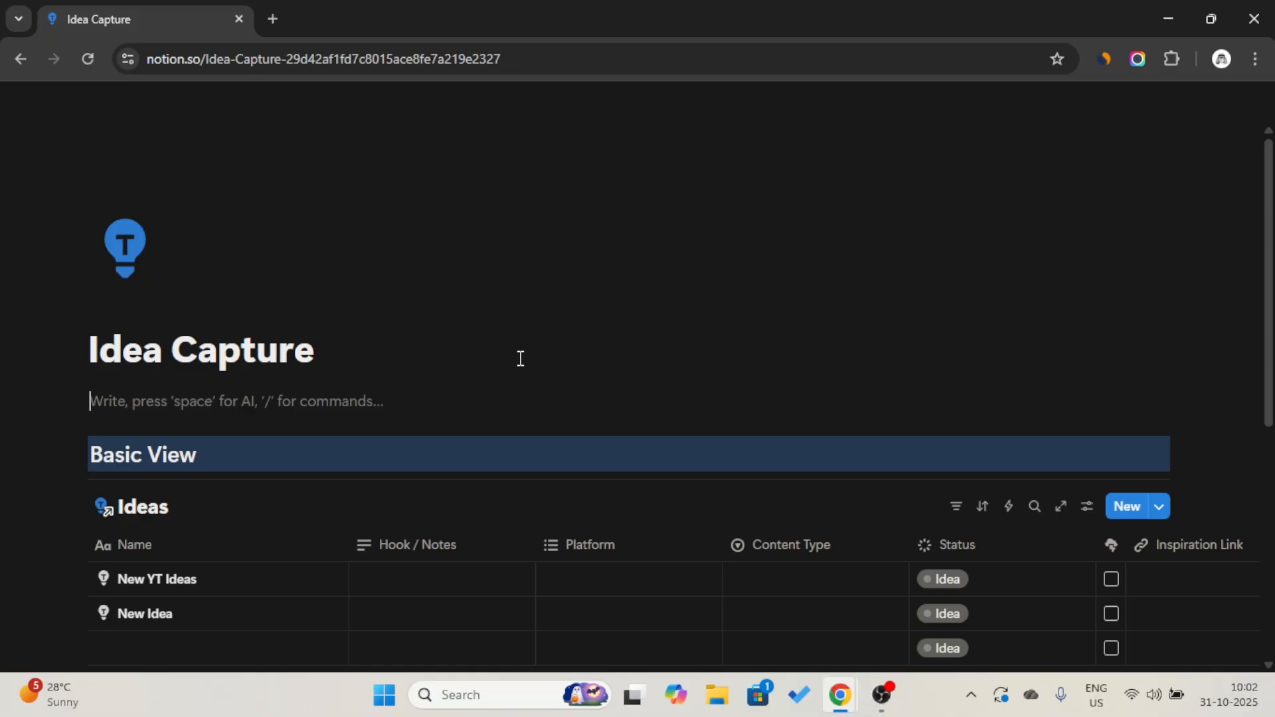
pyautogui.press('BackSpace')
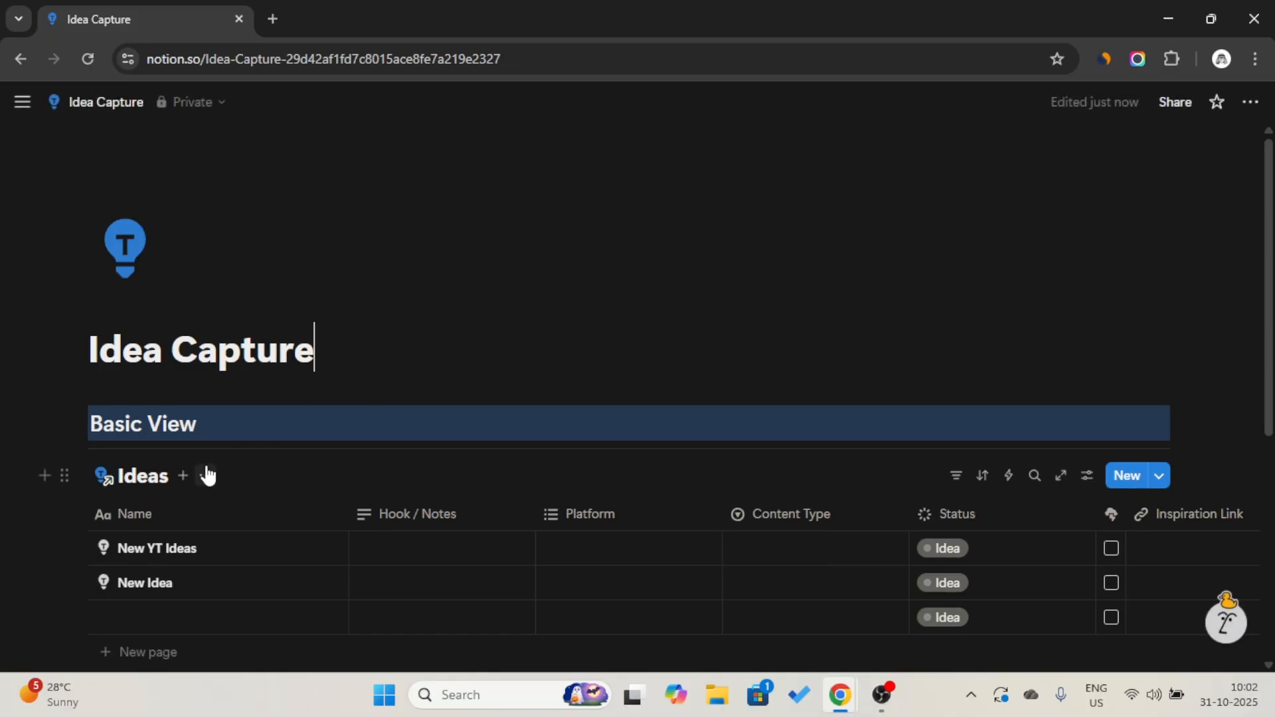
pyautogui.click(206, 476)
pyautogui.click(243, 445)
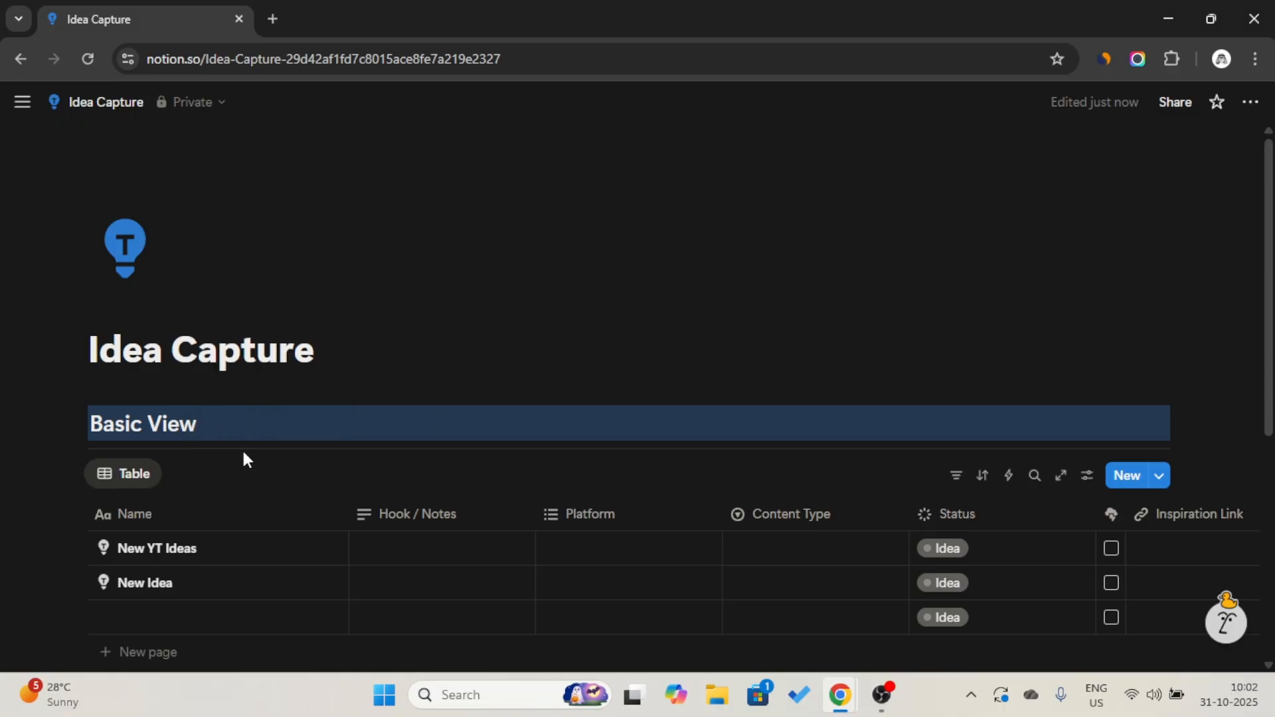
# - Rename the linked table view under Basic View as Idea Capture
pyautogui.click(123, 474)
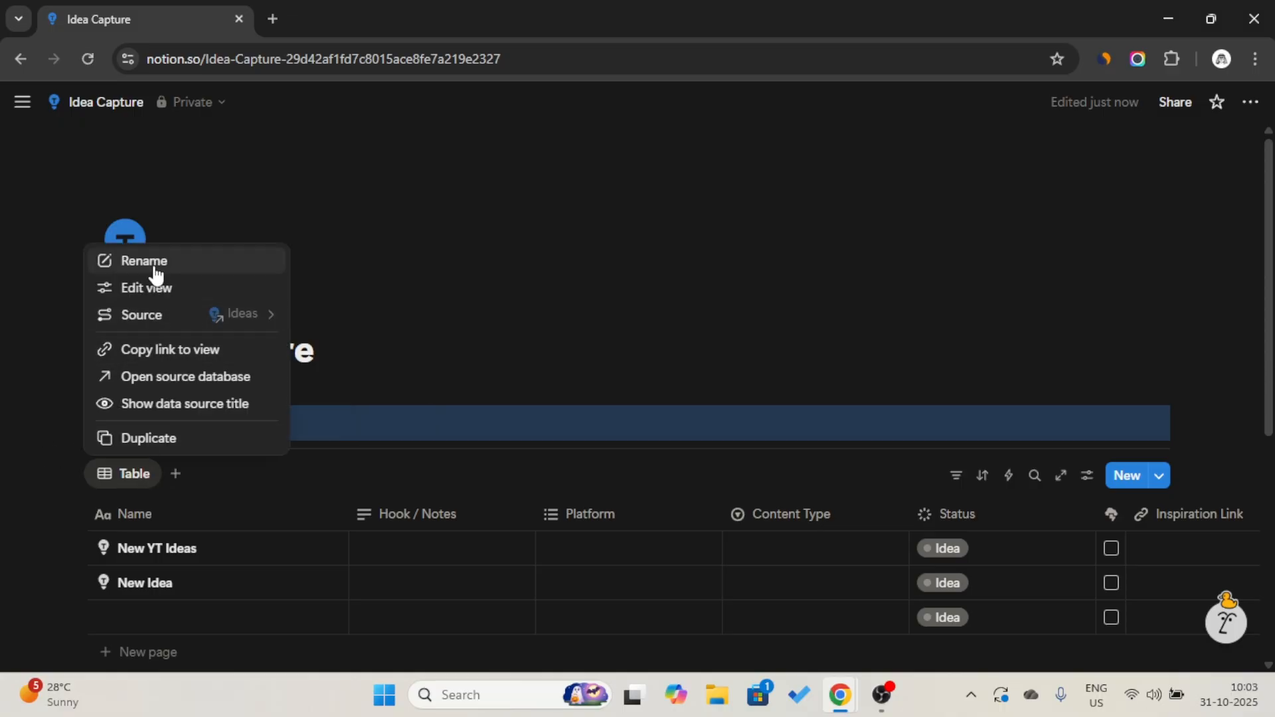
pyautogui.click(123, 260)
pyautogui.press('capslock')
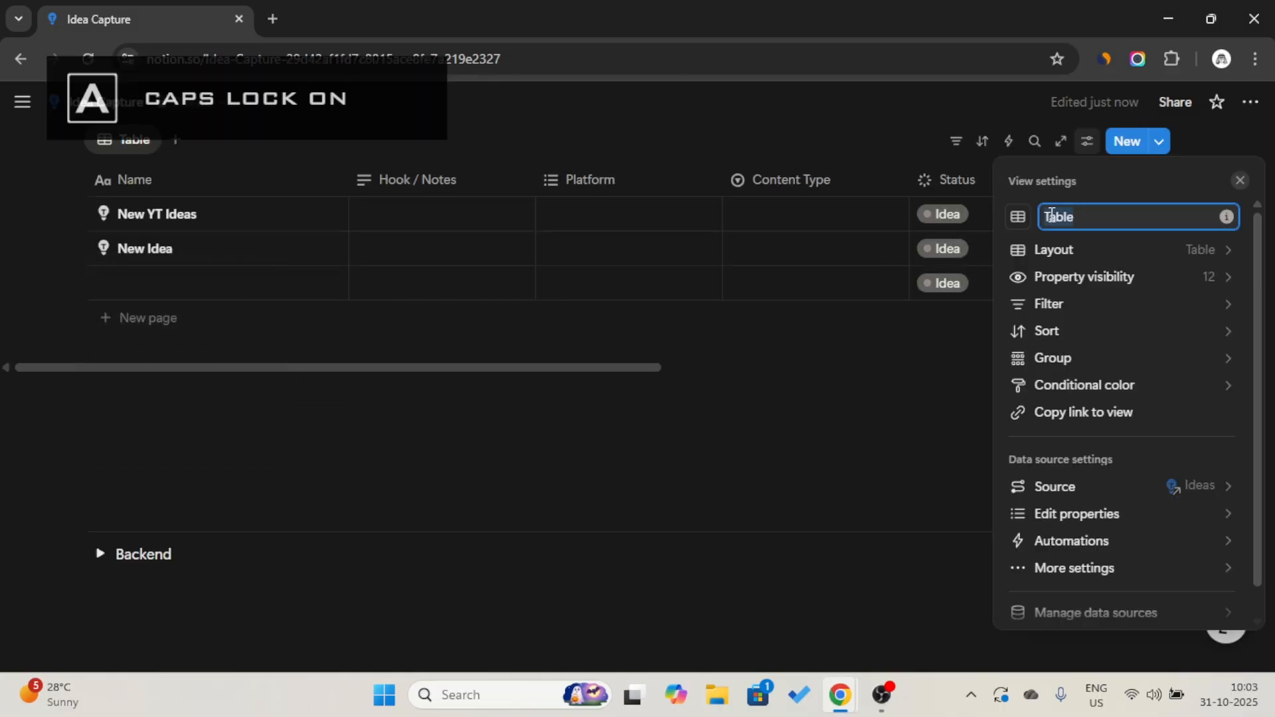
pyautogui.press('capslock')
pyautogui.press('BackSpace')
pyautogui.write('Idea')
pyautogui.press('capslock')
pyautogui.write('C')
pyautogui.press('capslock')
pyautogui.write('a')
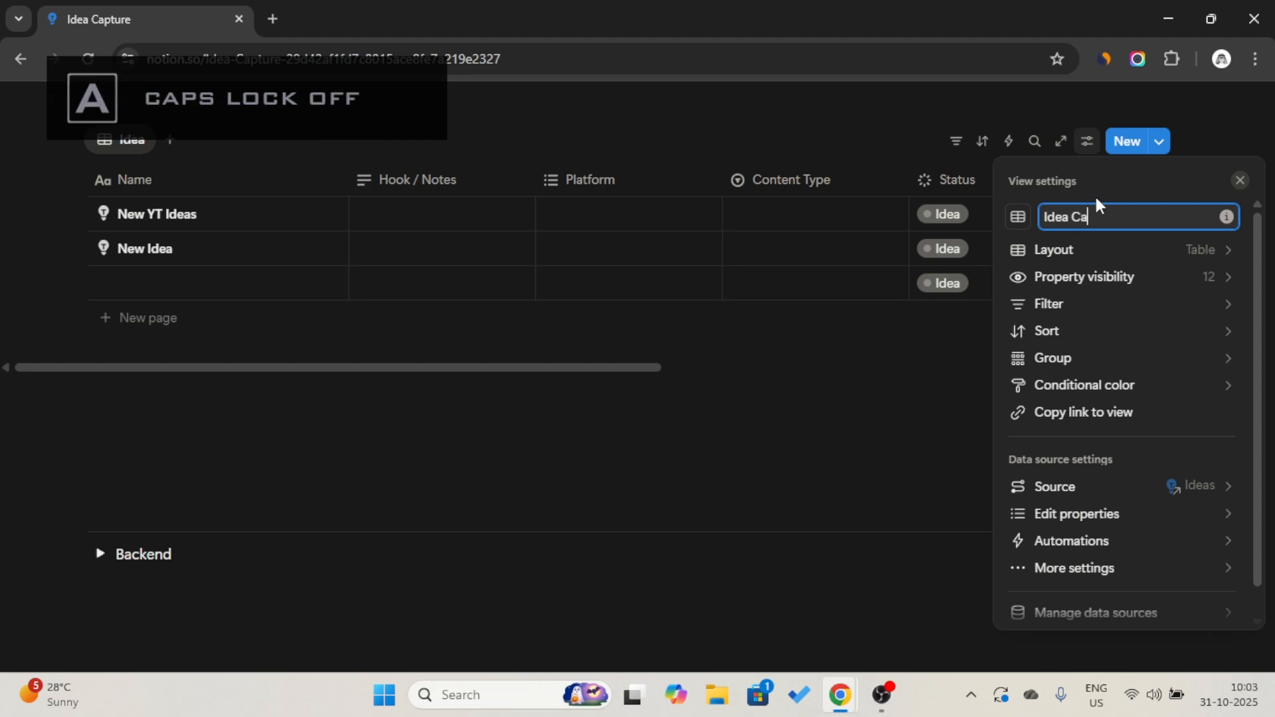
pyautogui.write('pture')
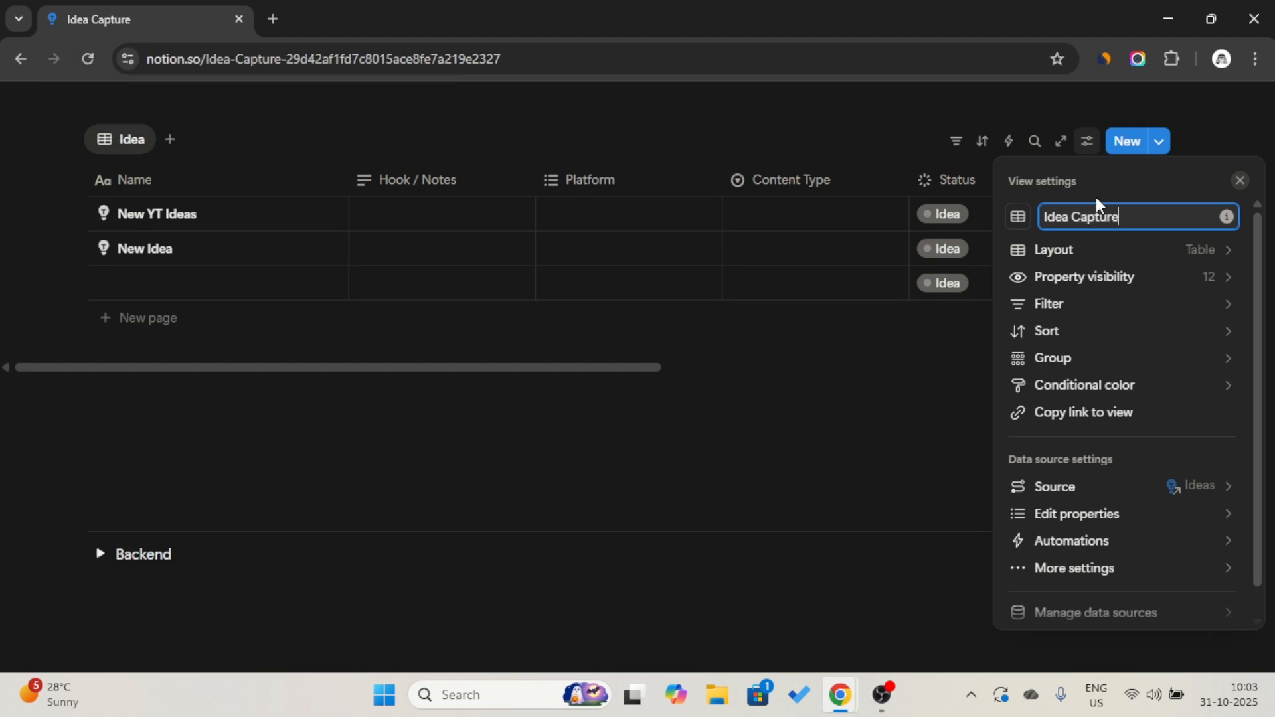
# - Change the Idea Capture view's icon to the one used for the Captured property
pyautogui.click(1020, 221)
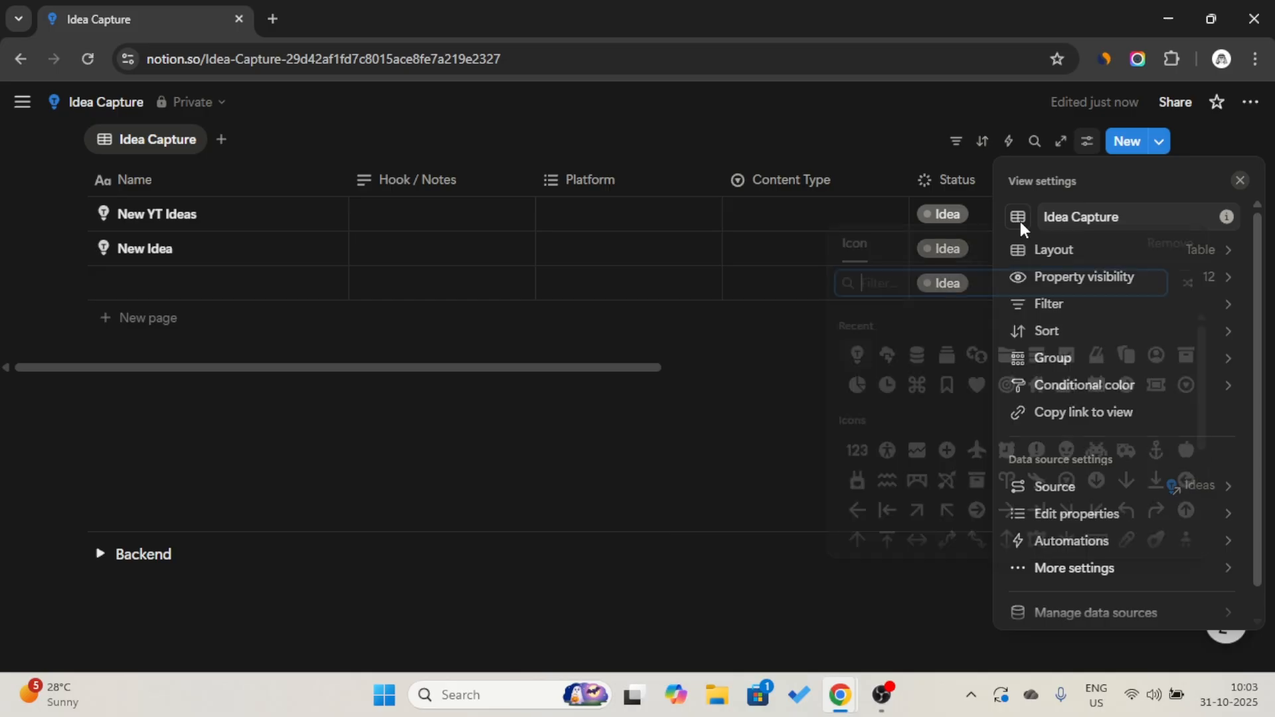
pyautogui.click(894, 353)
pyautogui.click(730, 372)
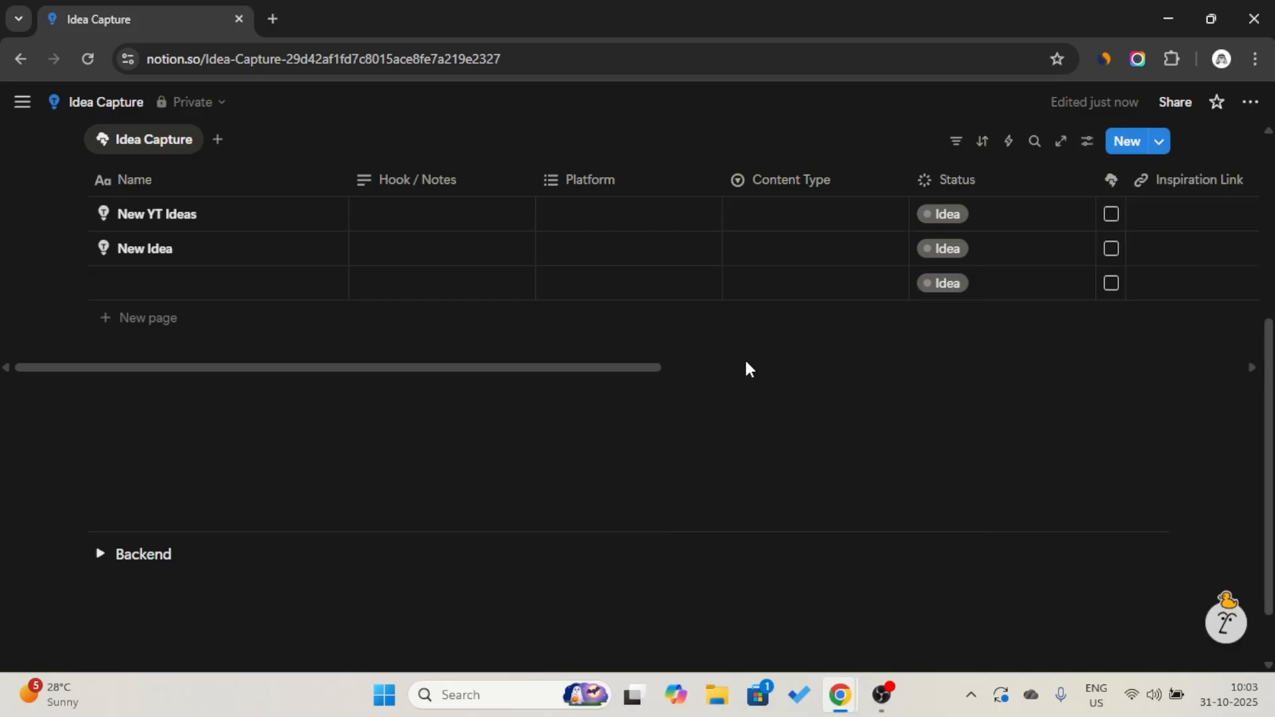
# - Filter the Idea Capture view to entries whose Captured property is Unchecked
pyautogui.click(951, 143)
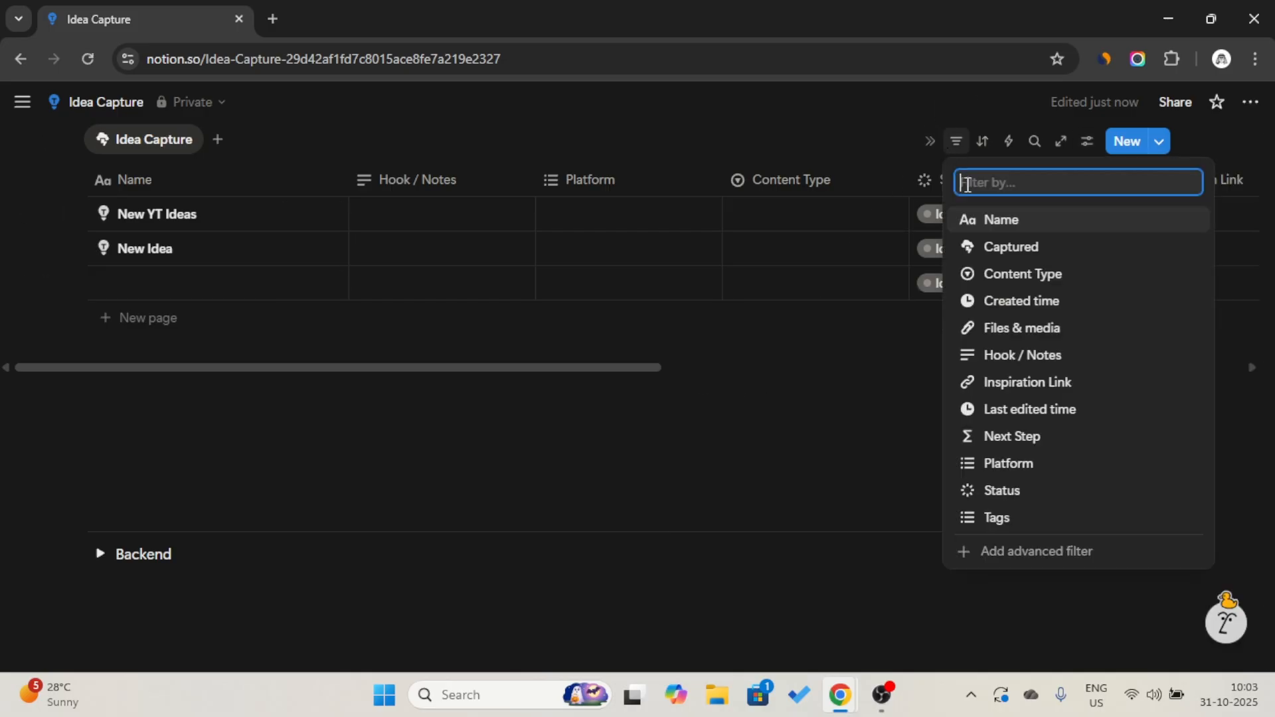
pyautogui.click(993, 250)
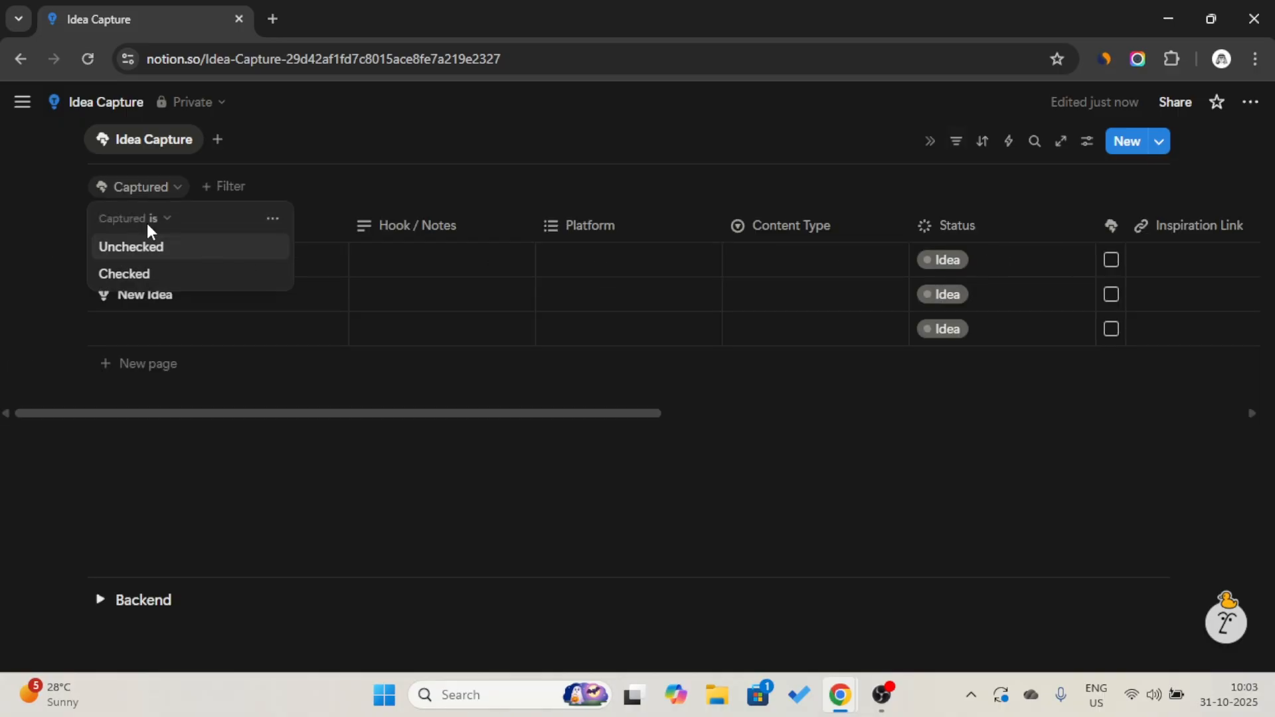
pyautogui.click(154, 249)
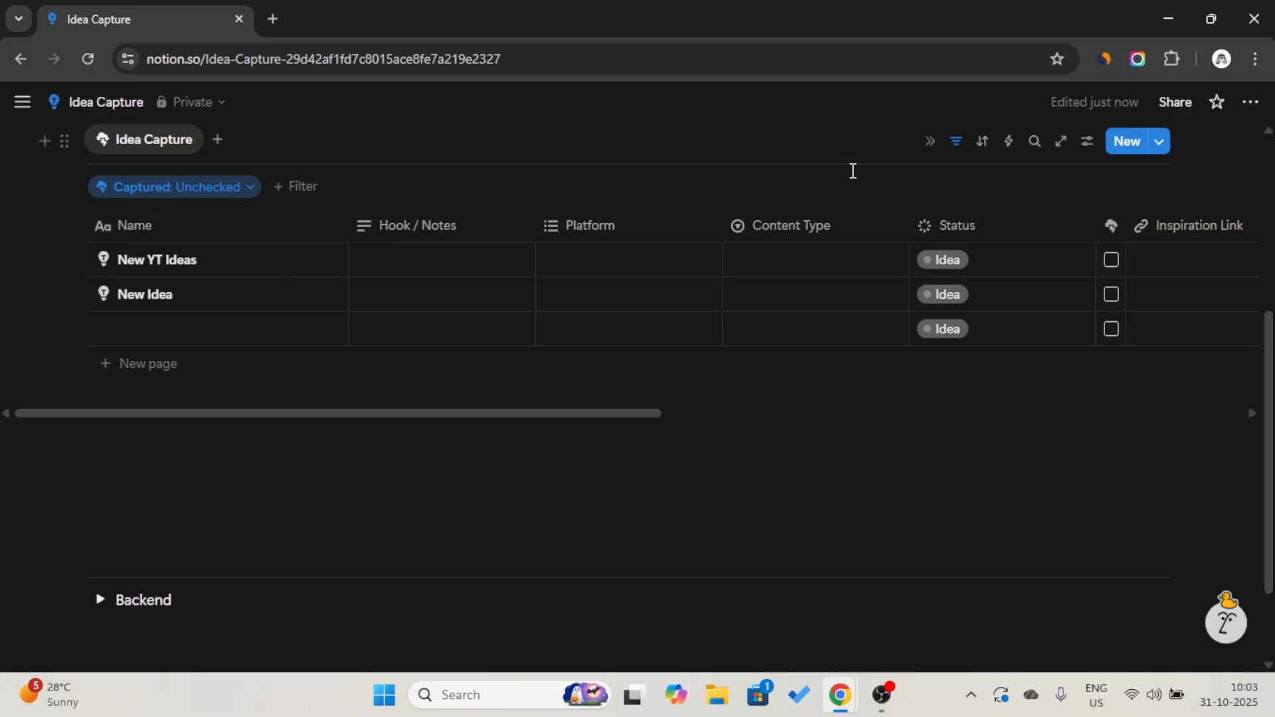
# - Sort the Idea Capture view by Created time in Descending order and collapse the filter and sort bar
pyautogui.click(981, 141)
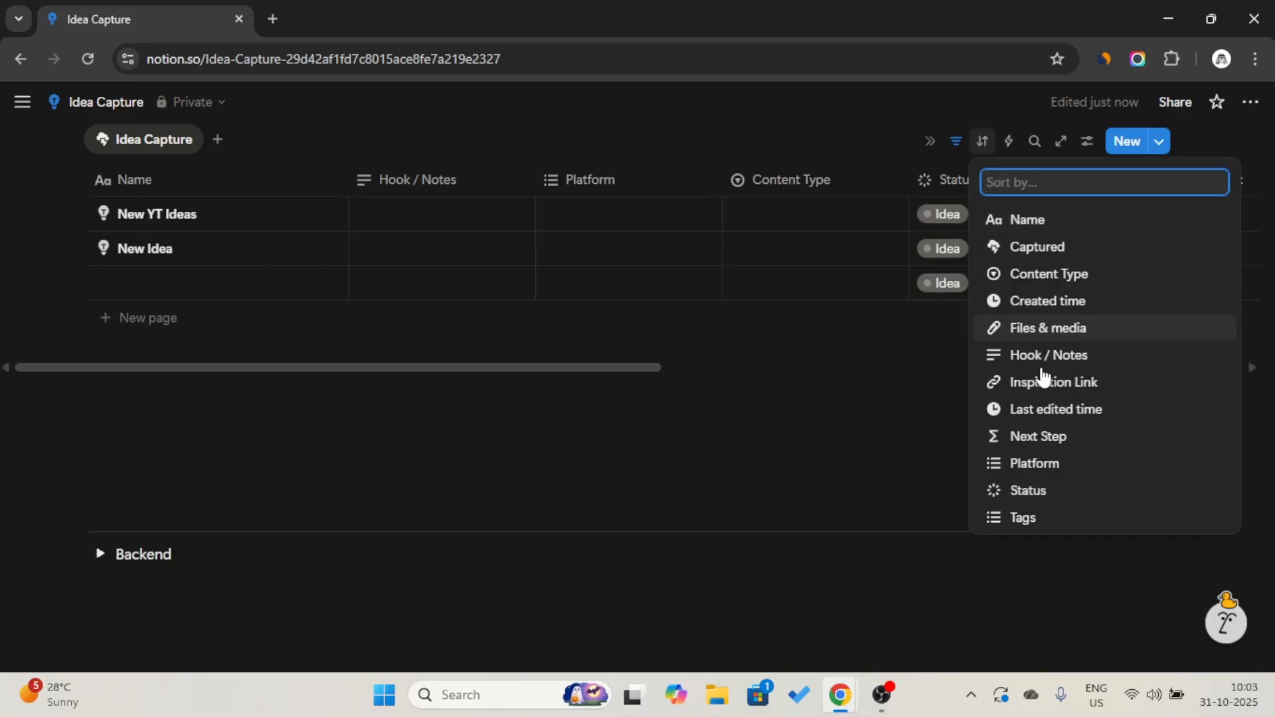
pyautogui.click(1052, 410)
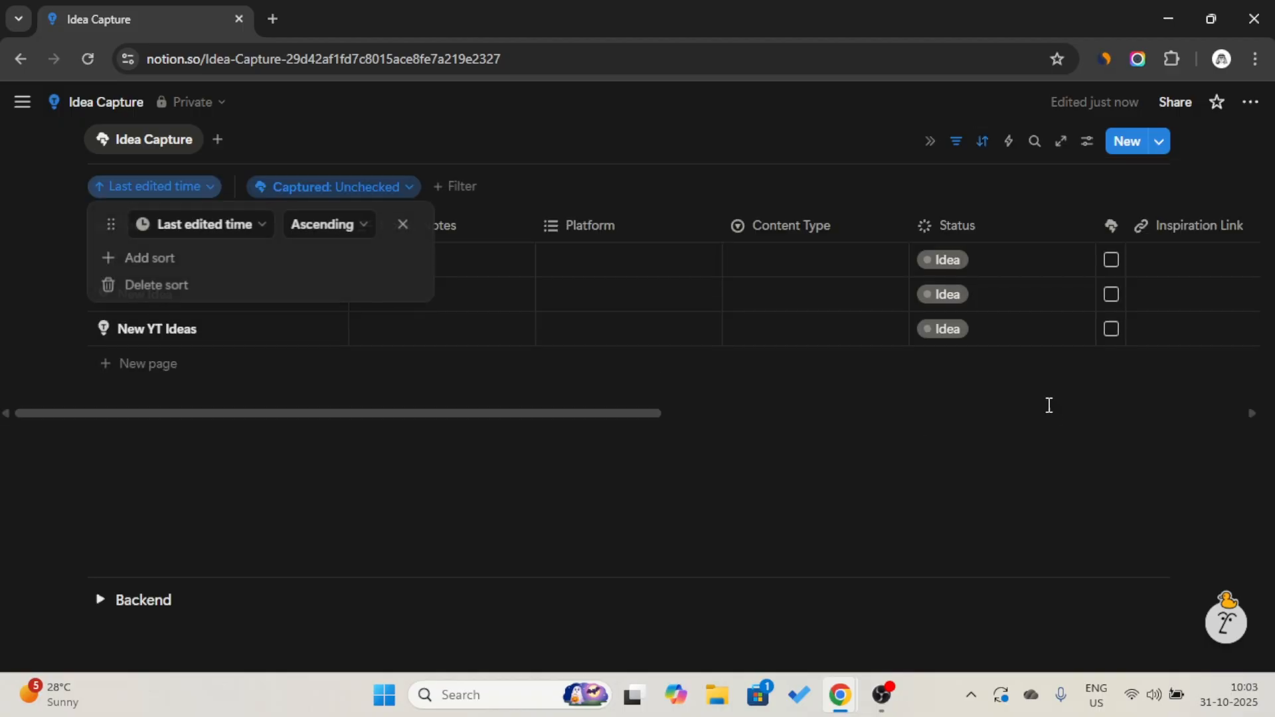
pyautogui.click(308, 226)
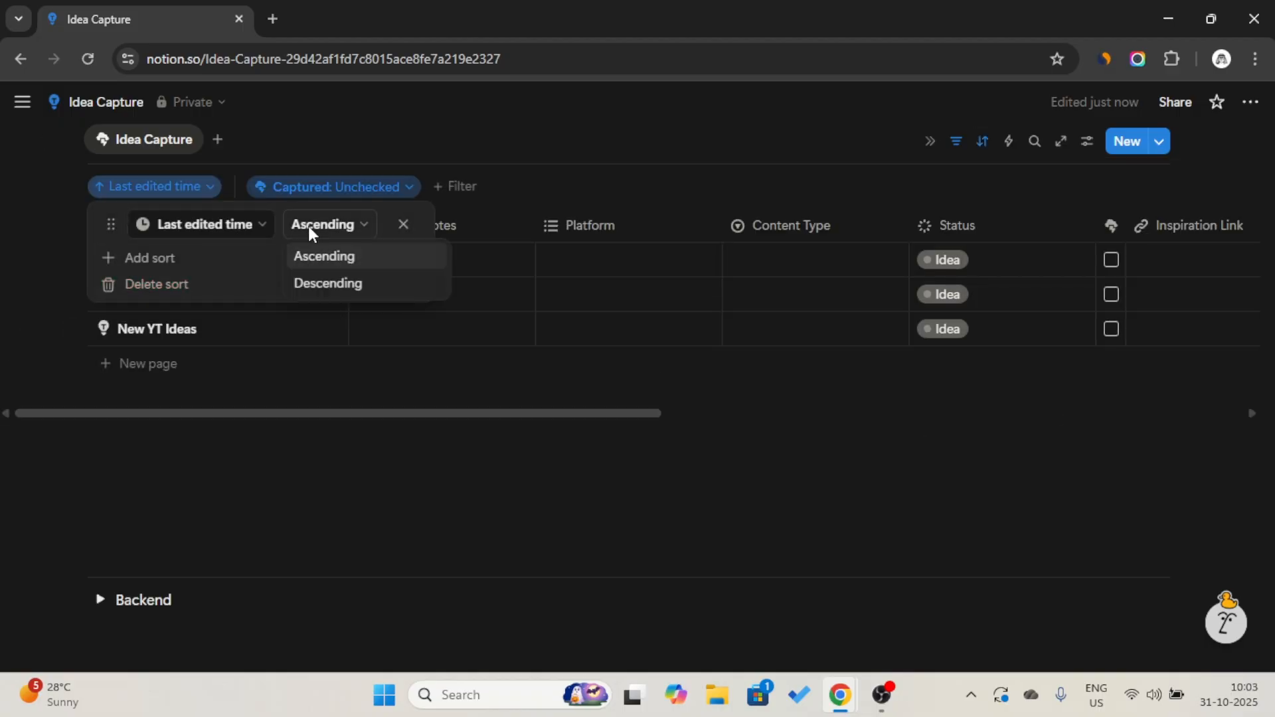
pyautogui.click(229, 224)
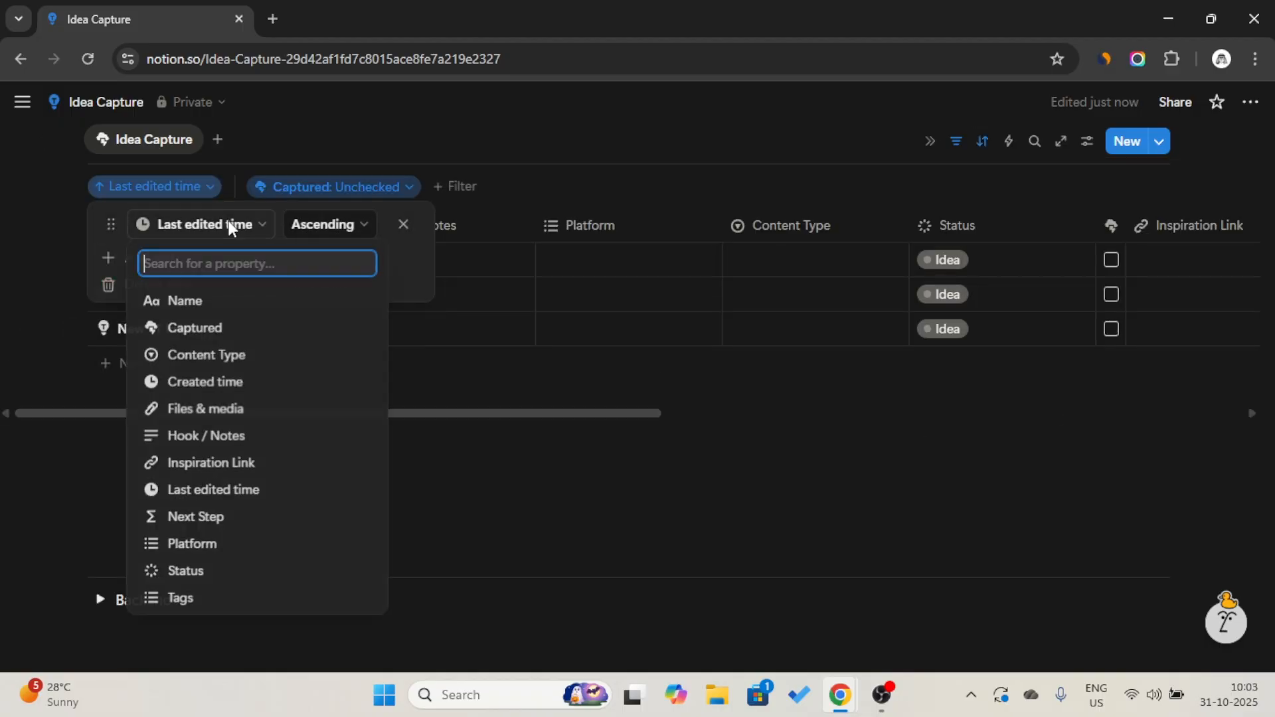
pyautogui.click(245, 382)
pyautogui.click(326, 220)
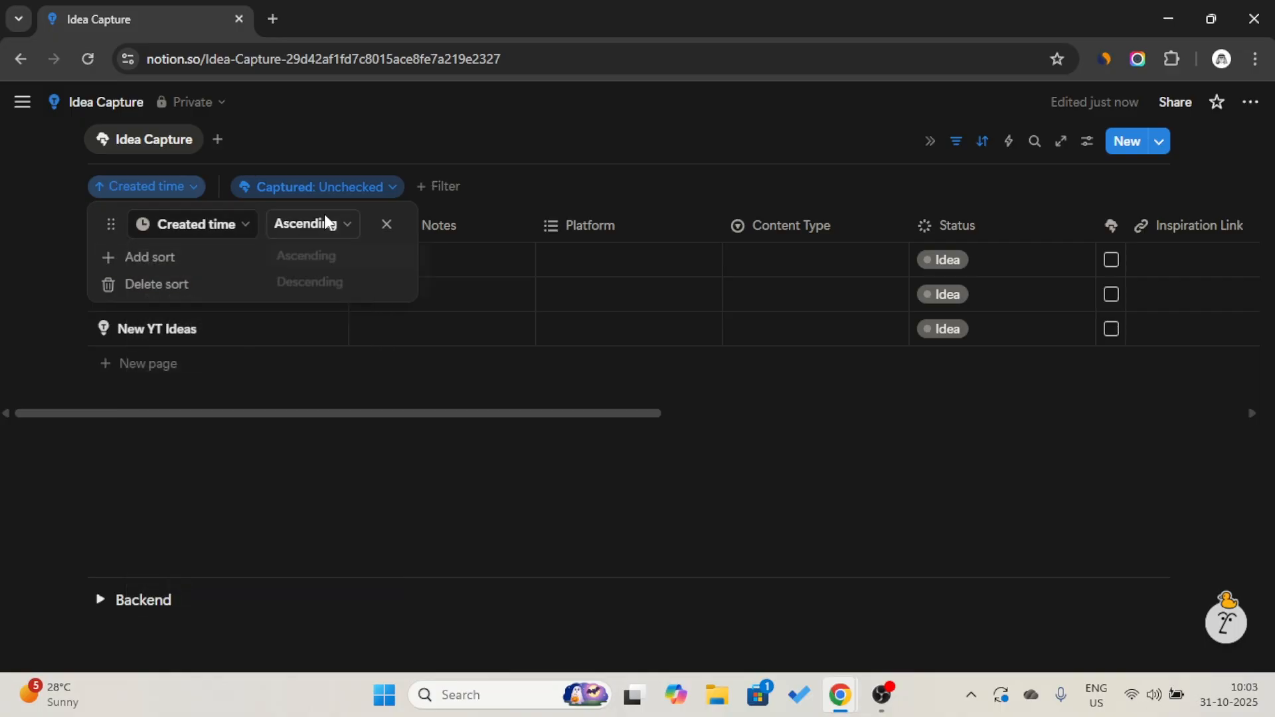
pyautogui.click(327, 285)
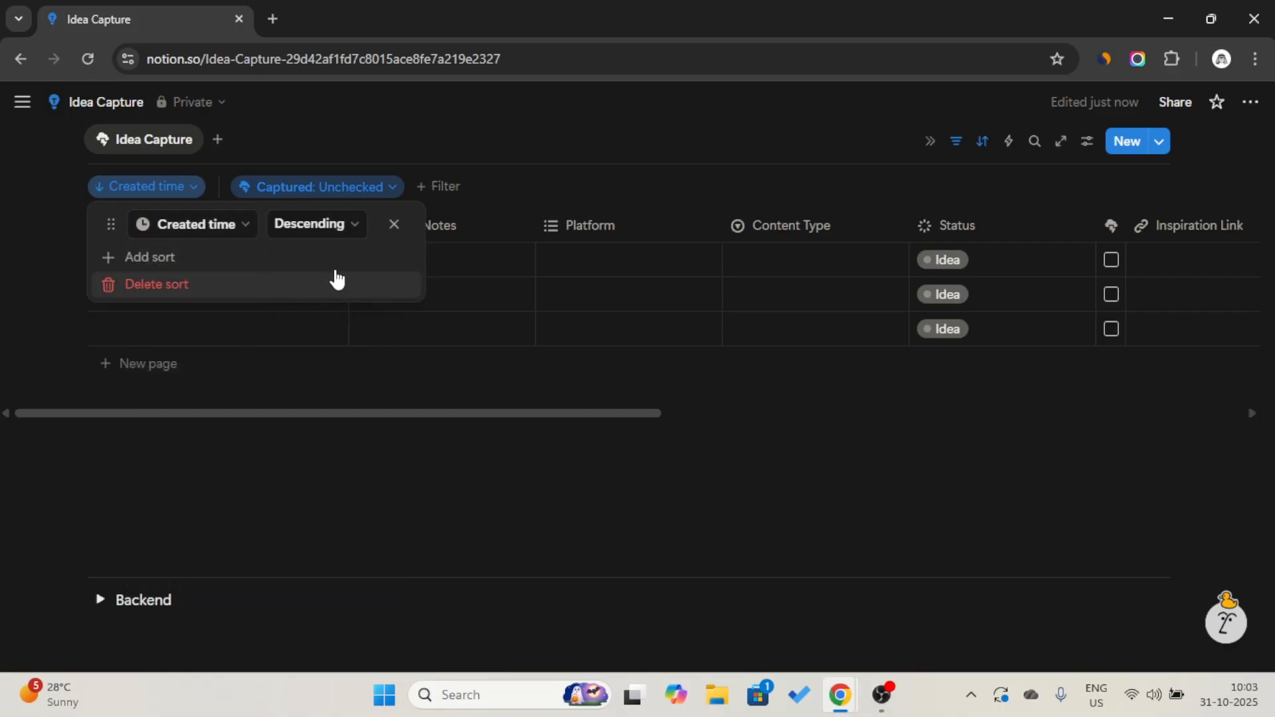
pyautogui.click(967, 149)
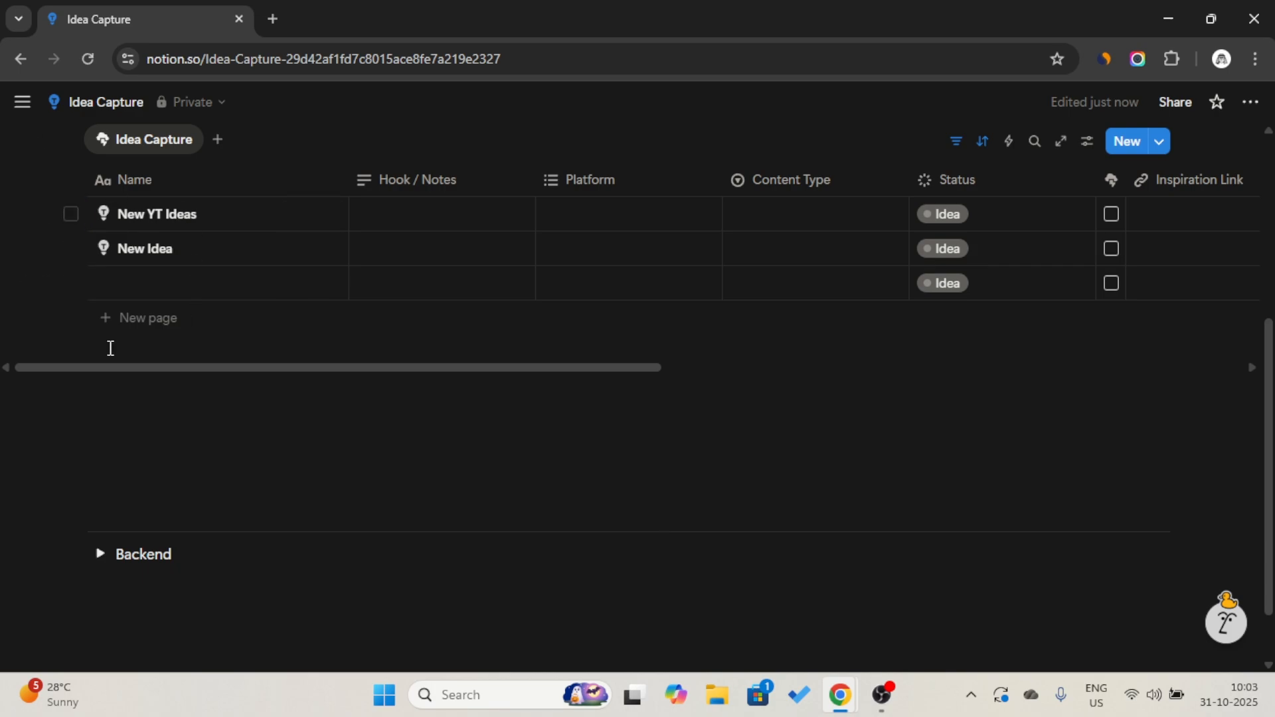
pyautogui.scroll(2, 558, 304)
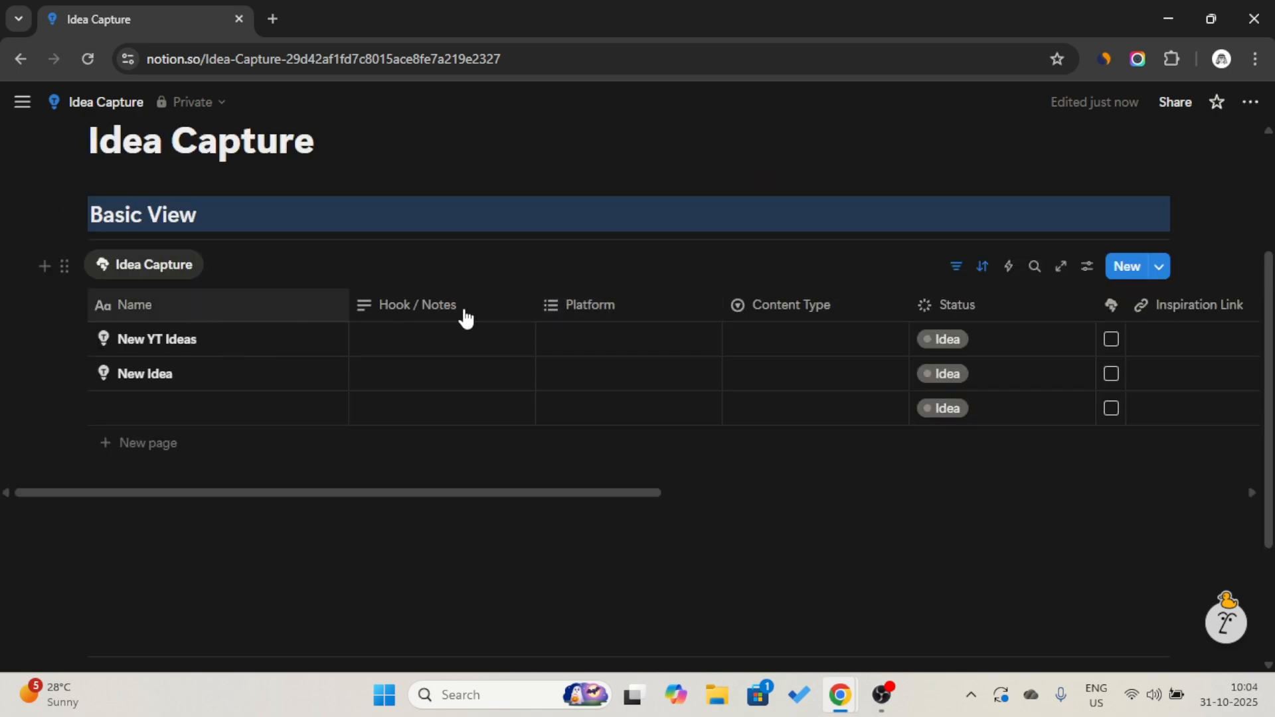
pyautogui.click(782, 322)
pyautogui.click(691, 267)
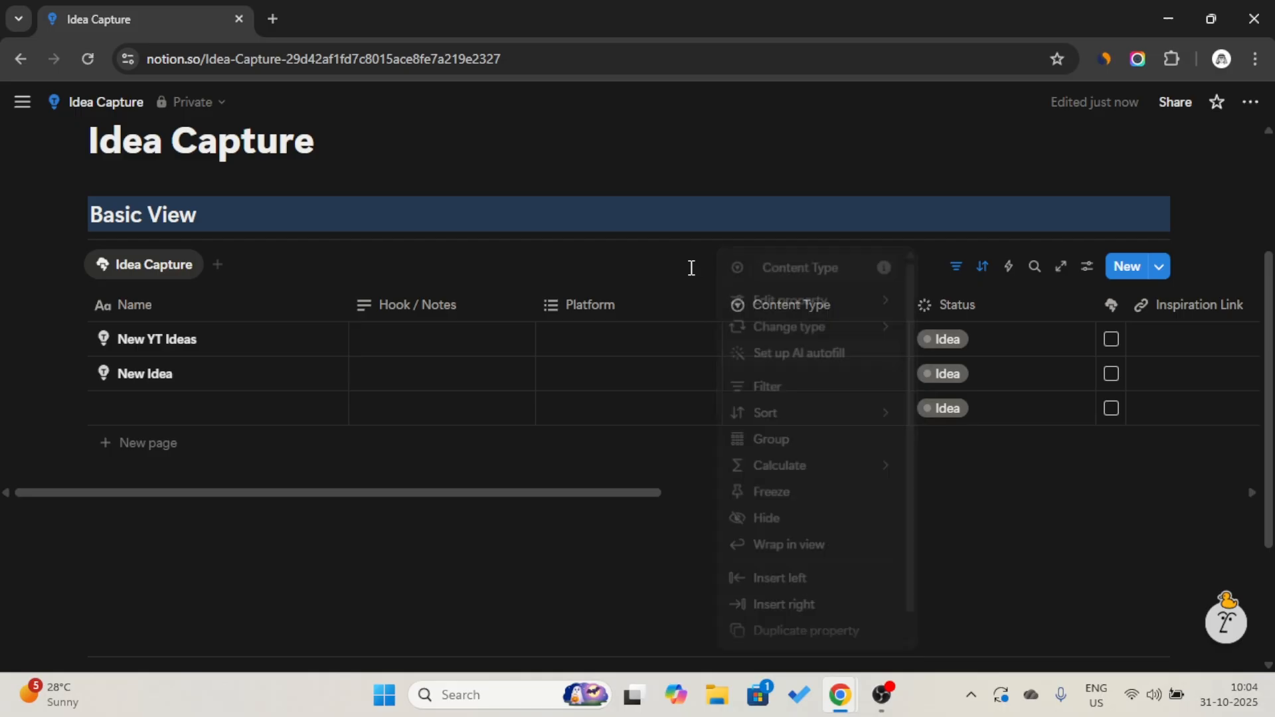
pyautogui.click(777, 316)
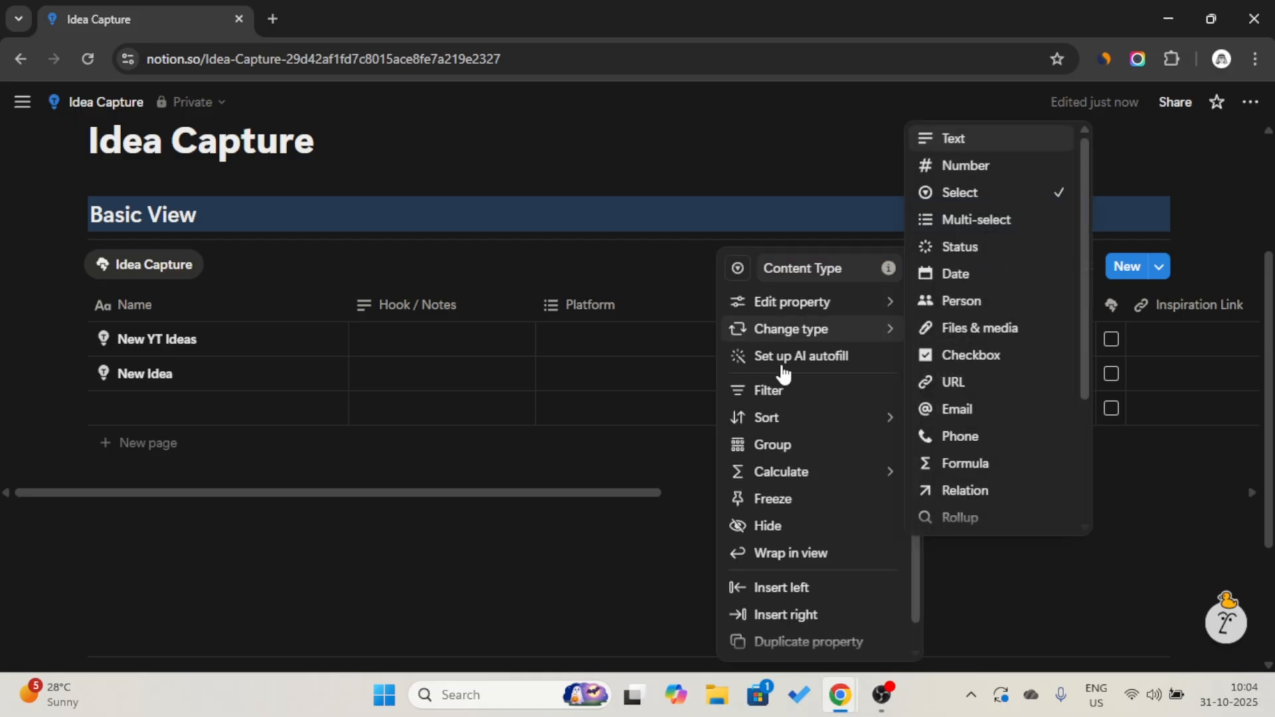
pyautogui.click(648, 249)
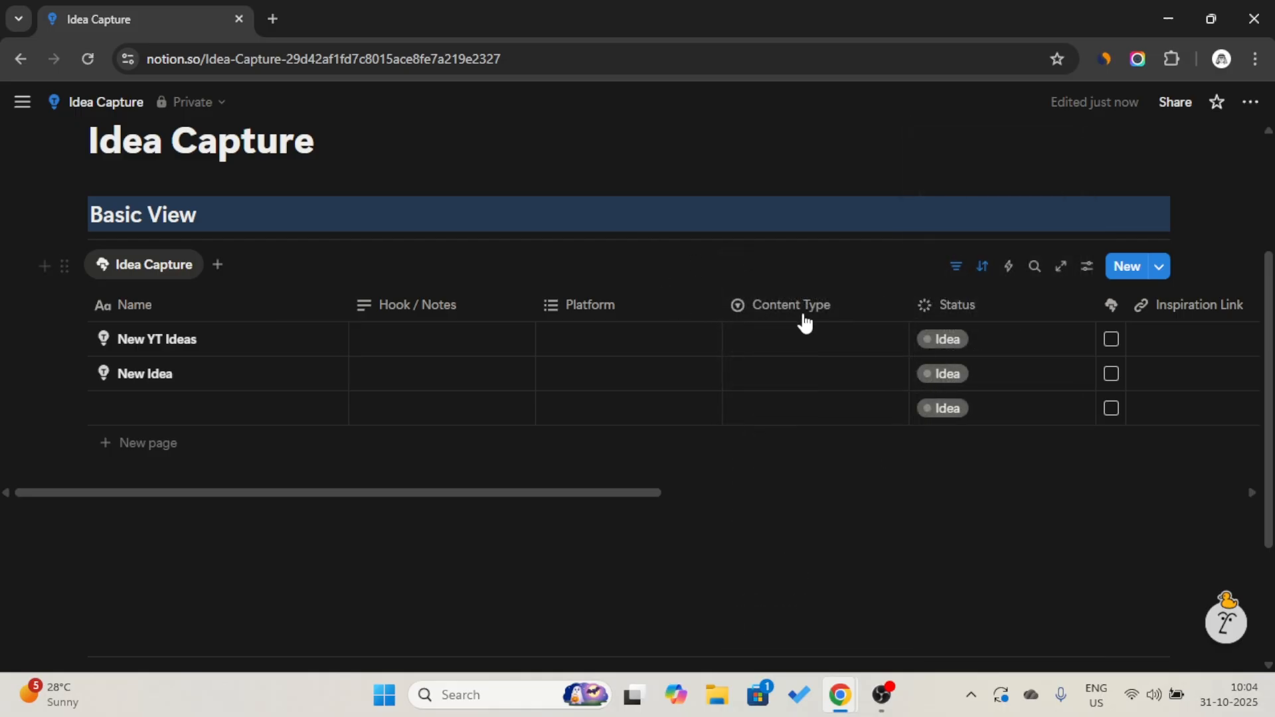
# - Hide the Status column in the Idea Capture view and move Inspiration Link directly before the Captured checkbox column
pyautogui.click(957, 306)
pyautogui.click(971, 500)
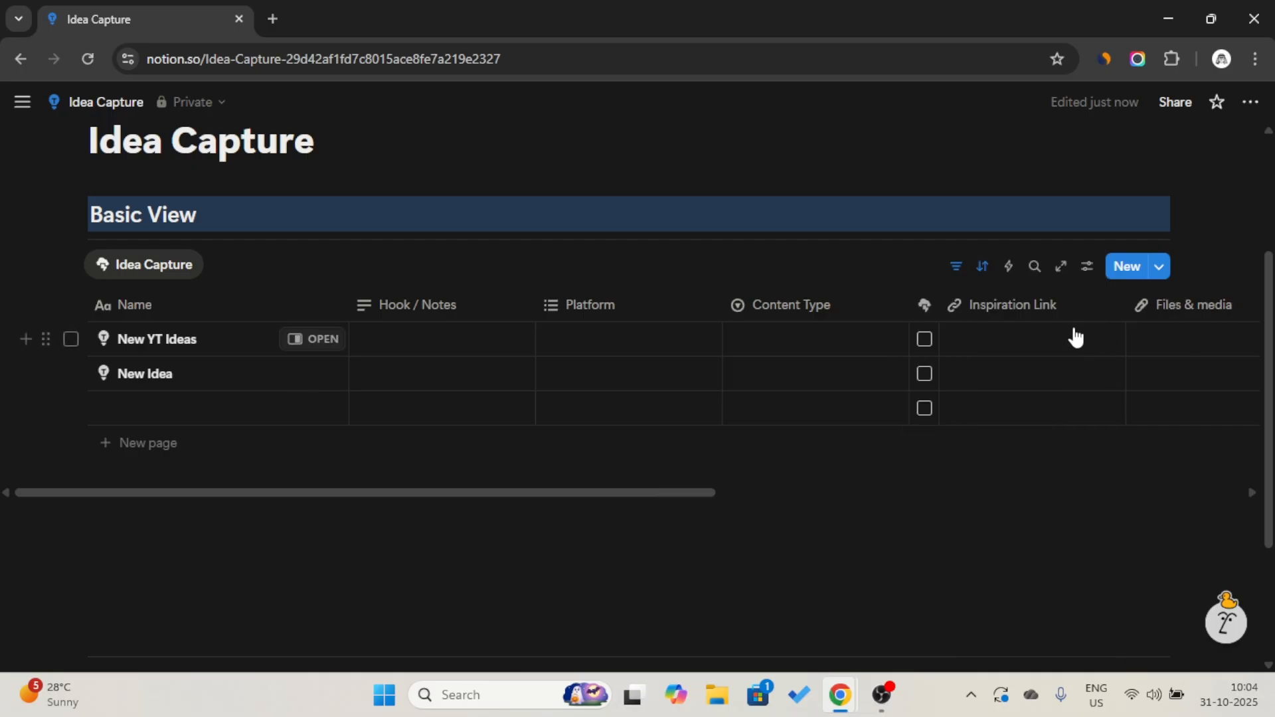
pyautogui.moveTo(1002, 307); pyautogui.dragTo(887, 305)
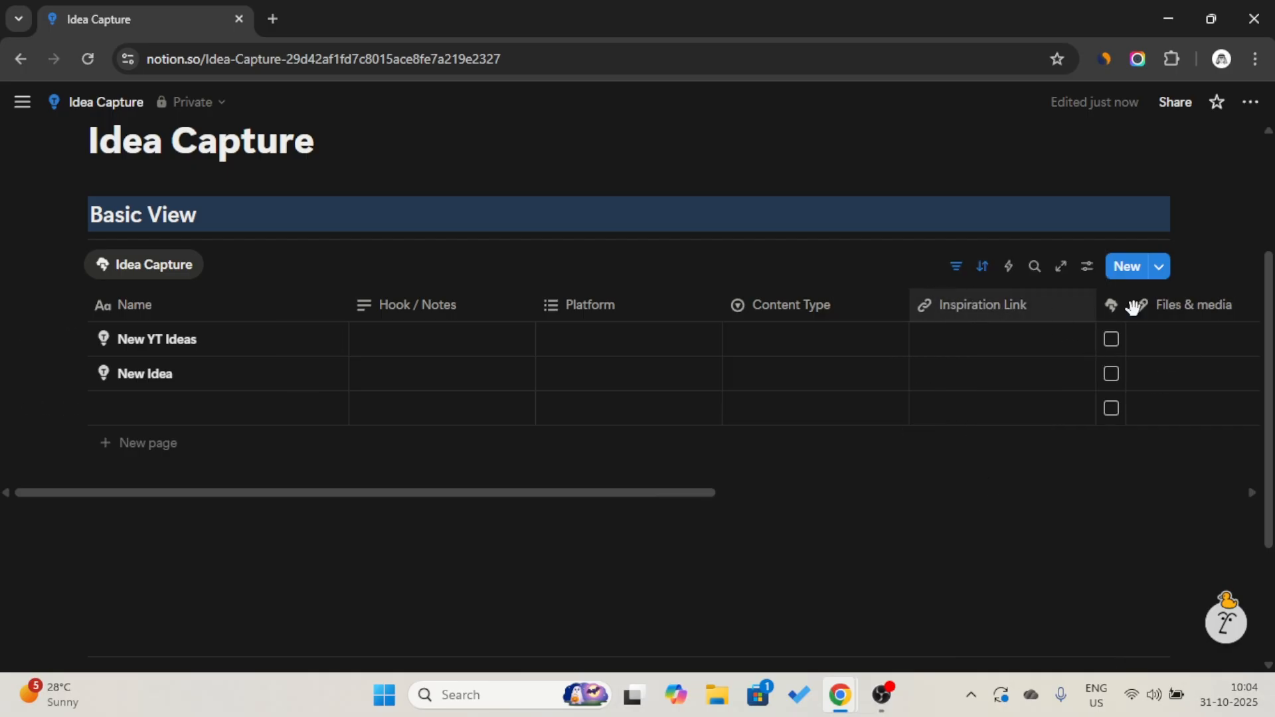
# - Hide the Tags, Created time and Last edited time columns in the Idea Capture view
pyautogui.hscroll(3, 1176, 319)
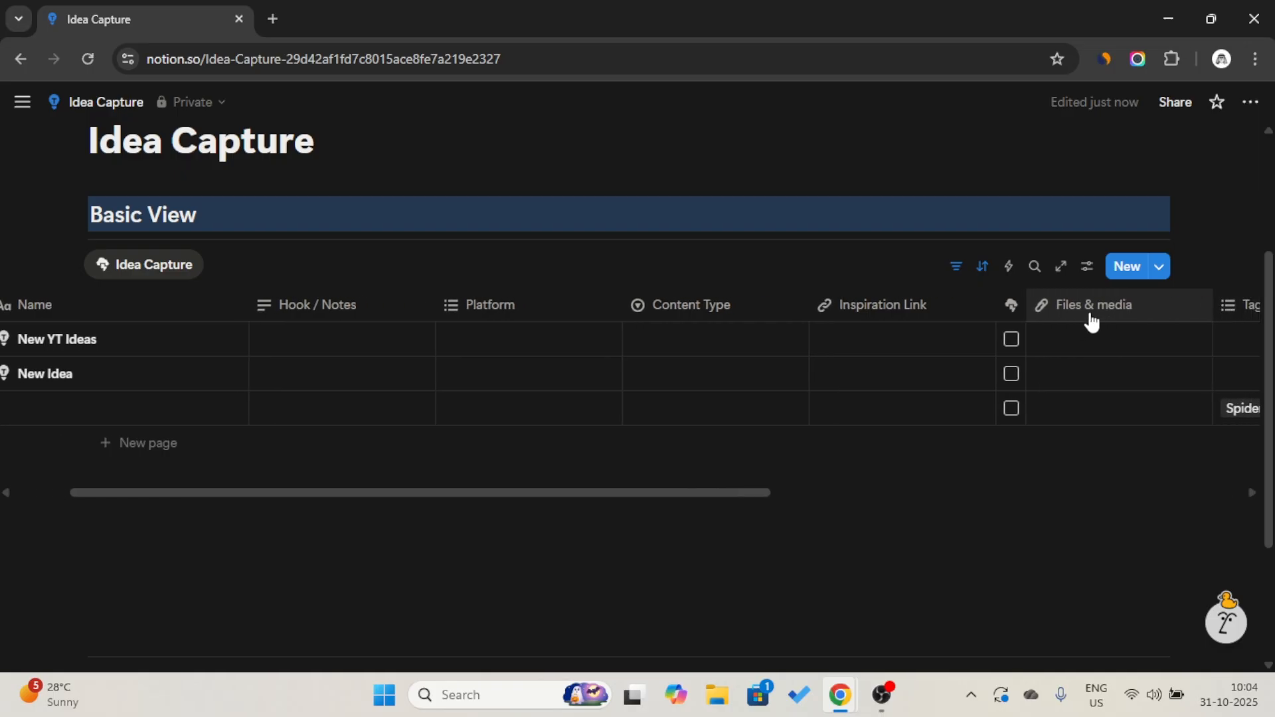
pyautogui.hscroll(5, 1218, 316)
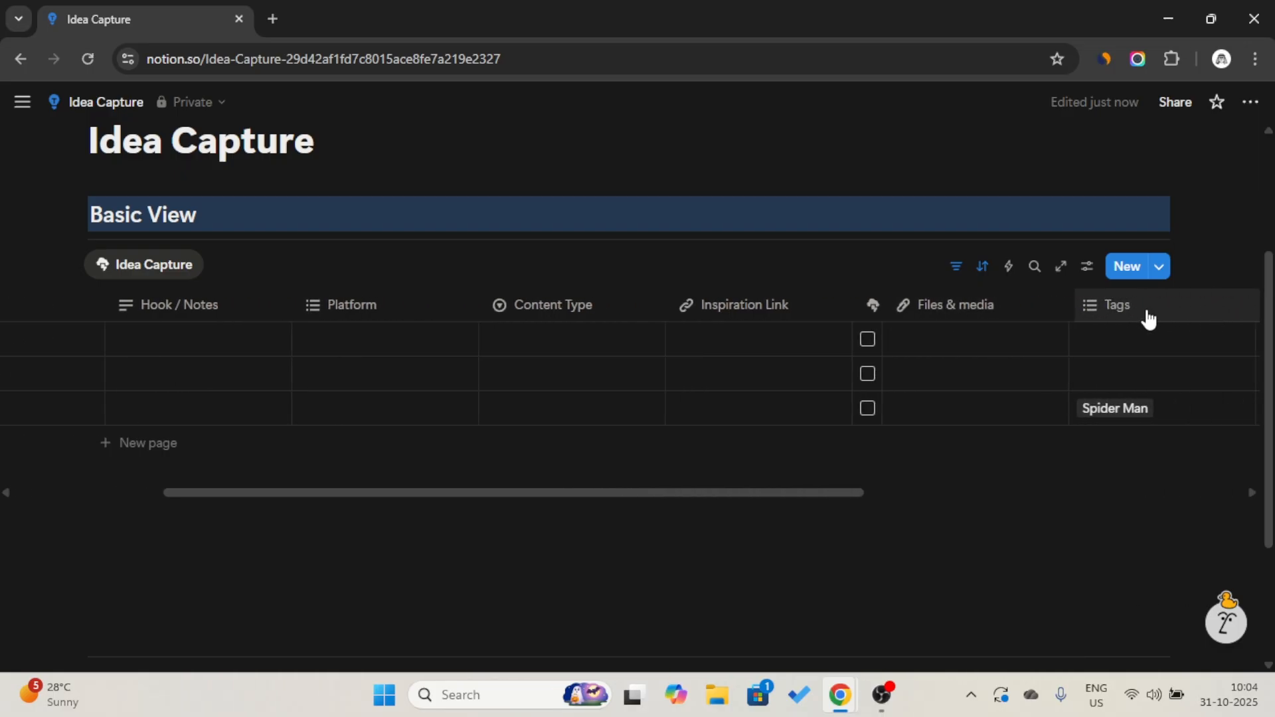
pyautogui.click(1135, 321)
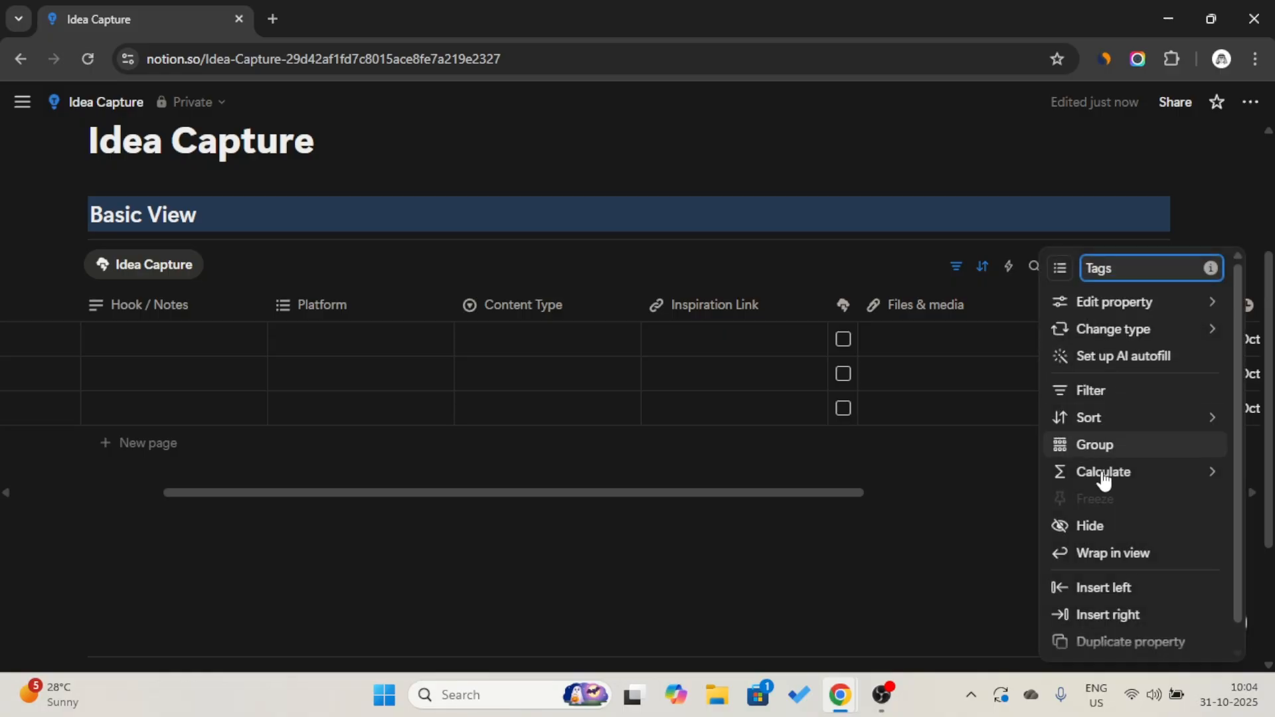
pyautogui.click(1097, 526)
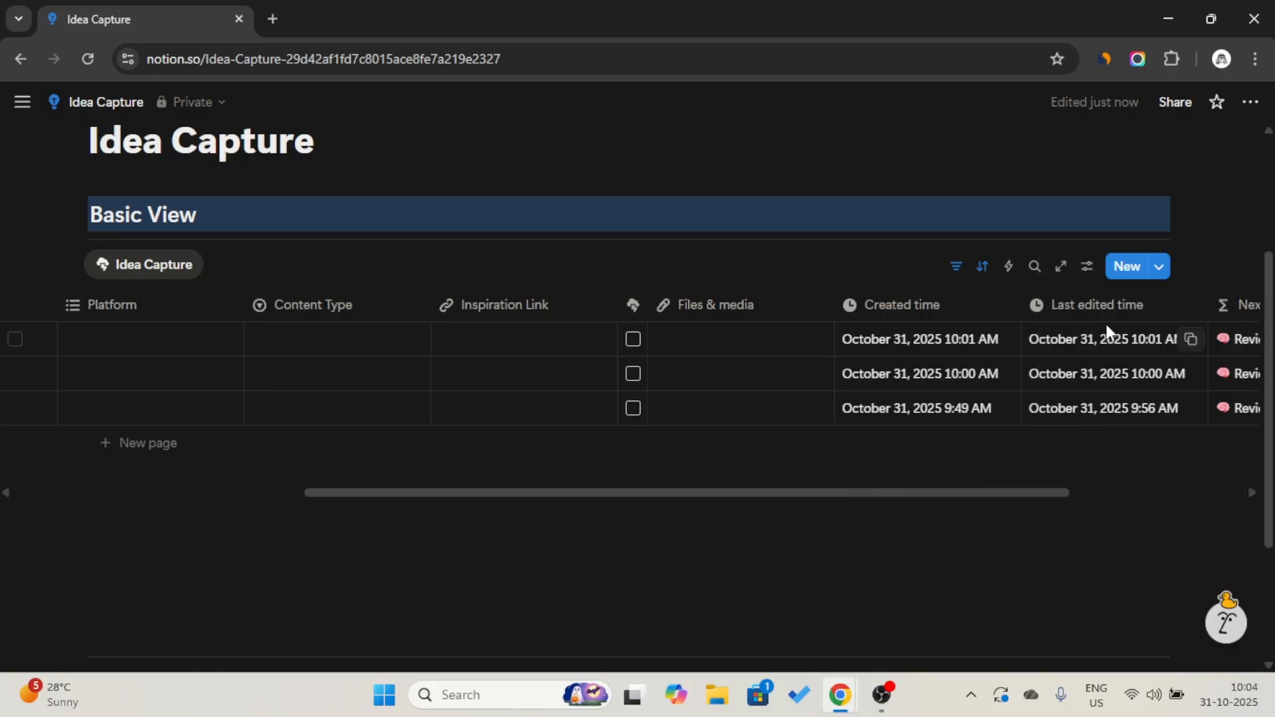
pyautogui.click(925, 307)
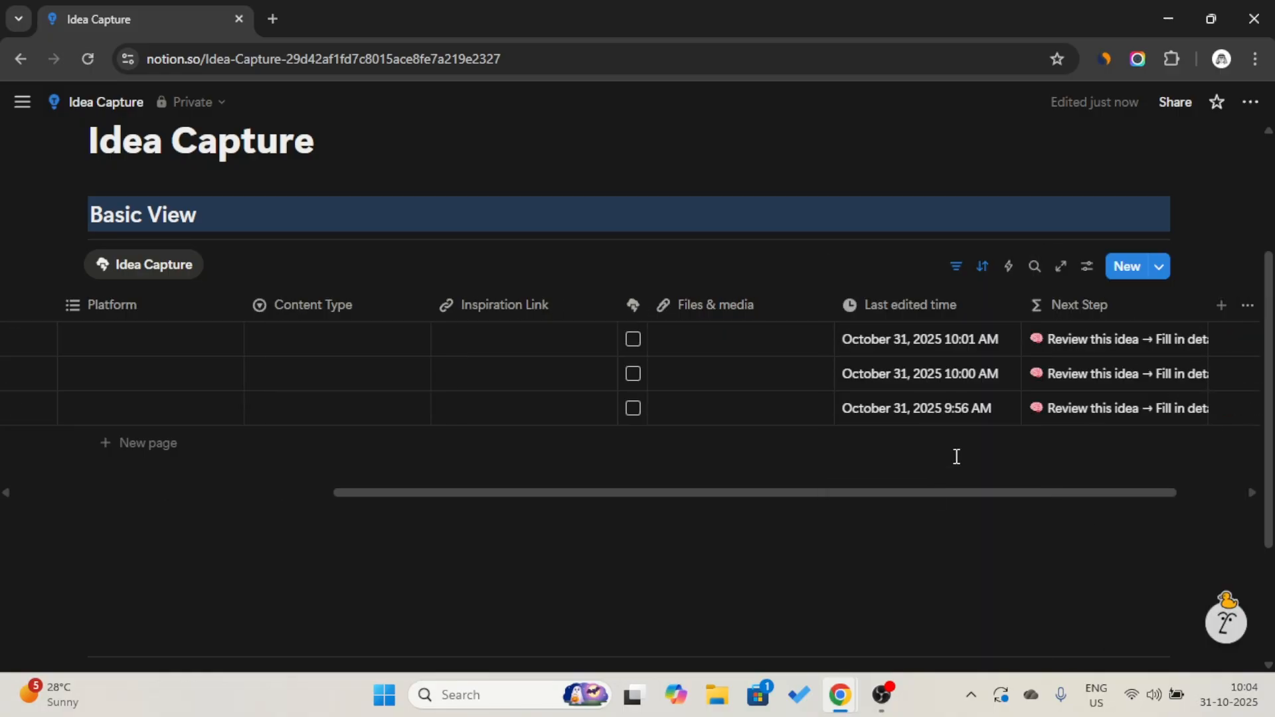
pyautogui.click(959, 307)
pyautogui.click(934, 508)
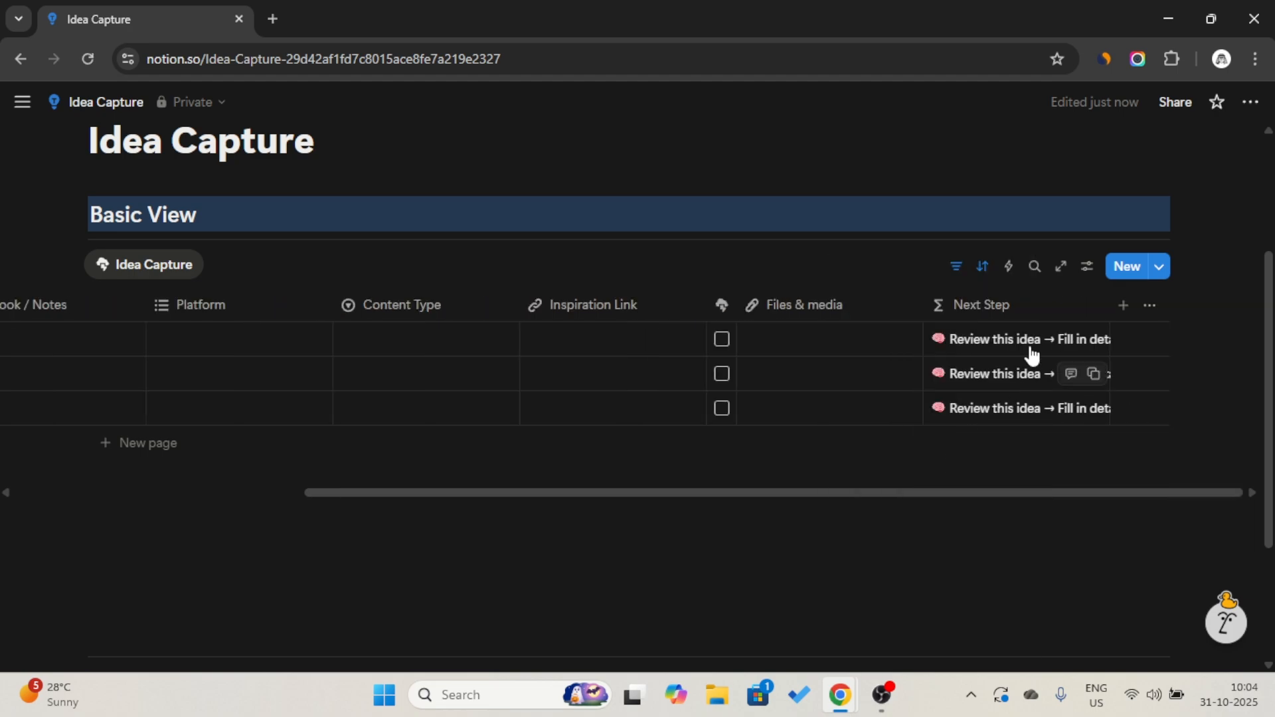
# - Move the Next Step column directly before the Files & media column in the Idea Capture view
pyautogui.moveTo(1026, 316); pyautogui.dragTo(889, 312)
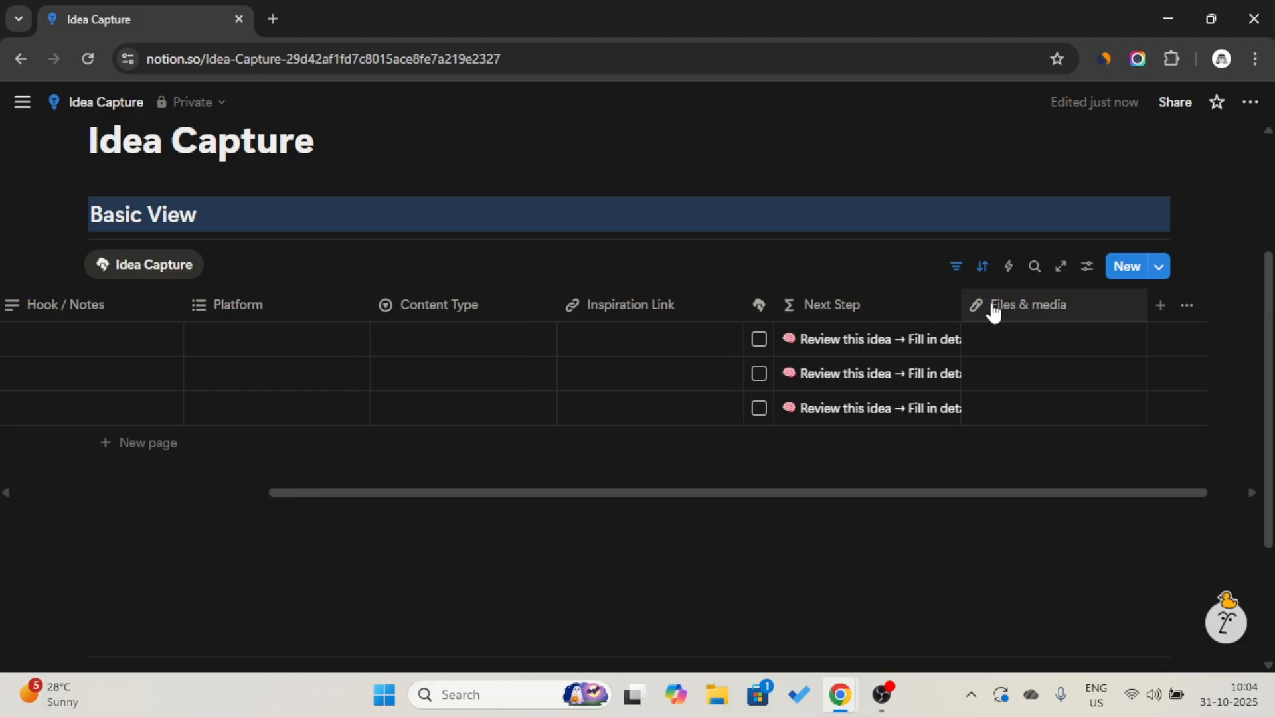
pyautogui.click(1046, 313)
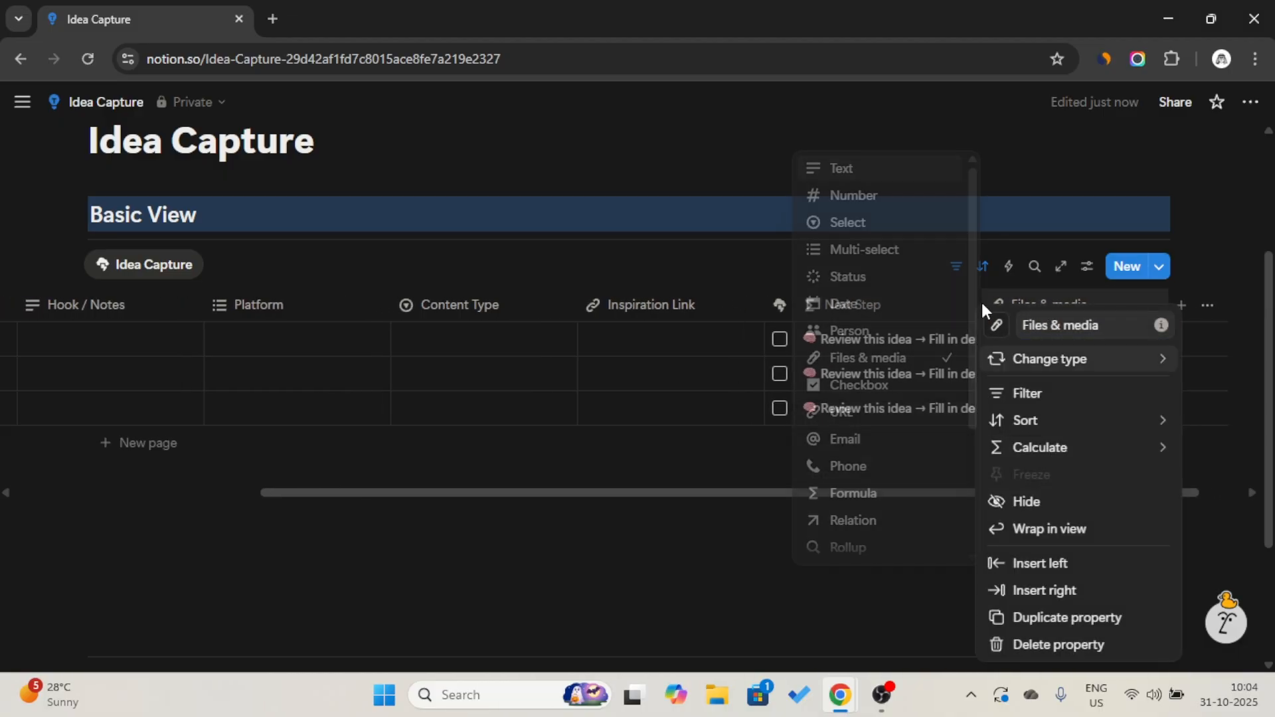
pyautogui.click(1029, 282)
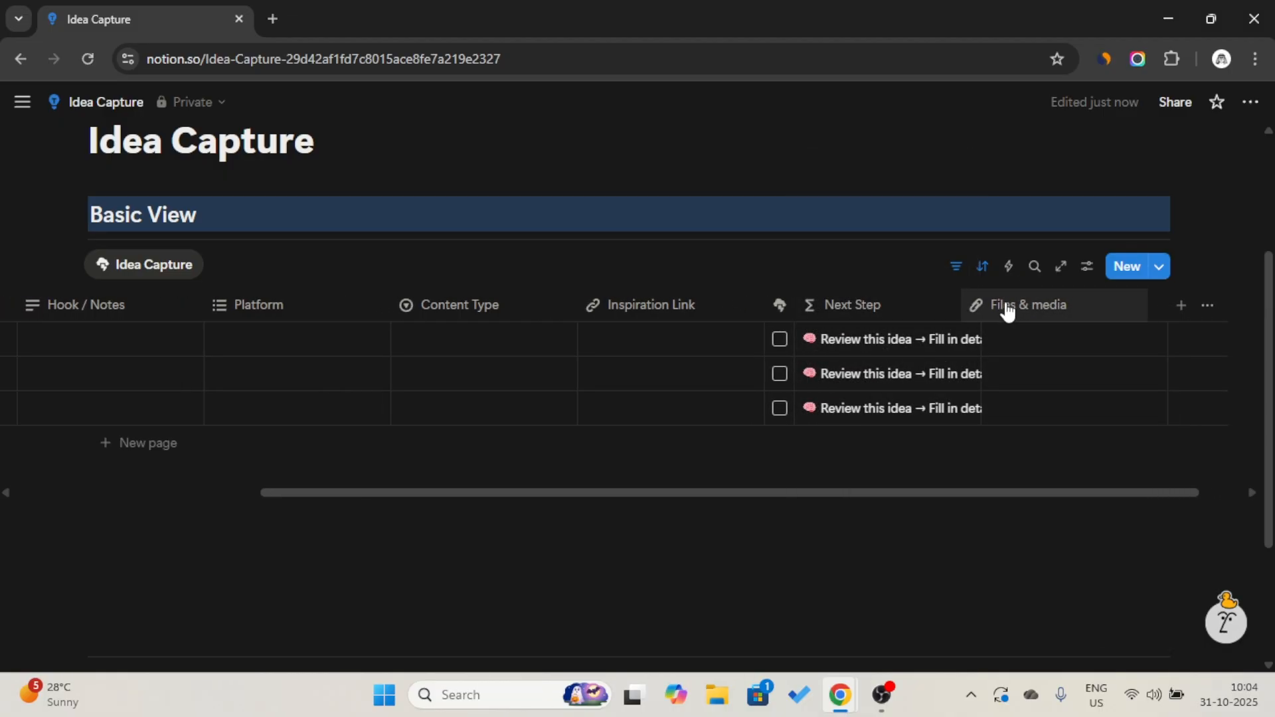
# - Hide the Files & media column in the Idea Capture view and move Next Step, followed by the Captured checkbox column, directly before Name
pyautogui.click(1042, 313)
pyautogui.click(1031, 502)
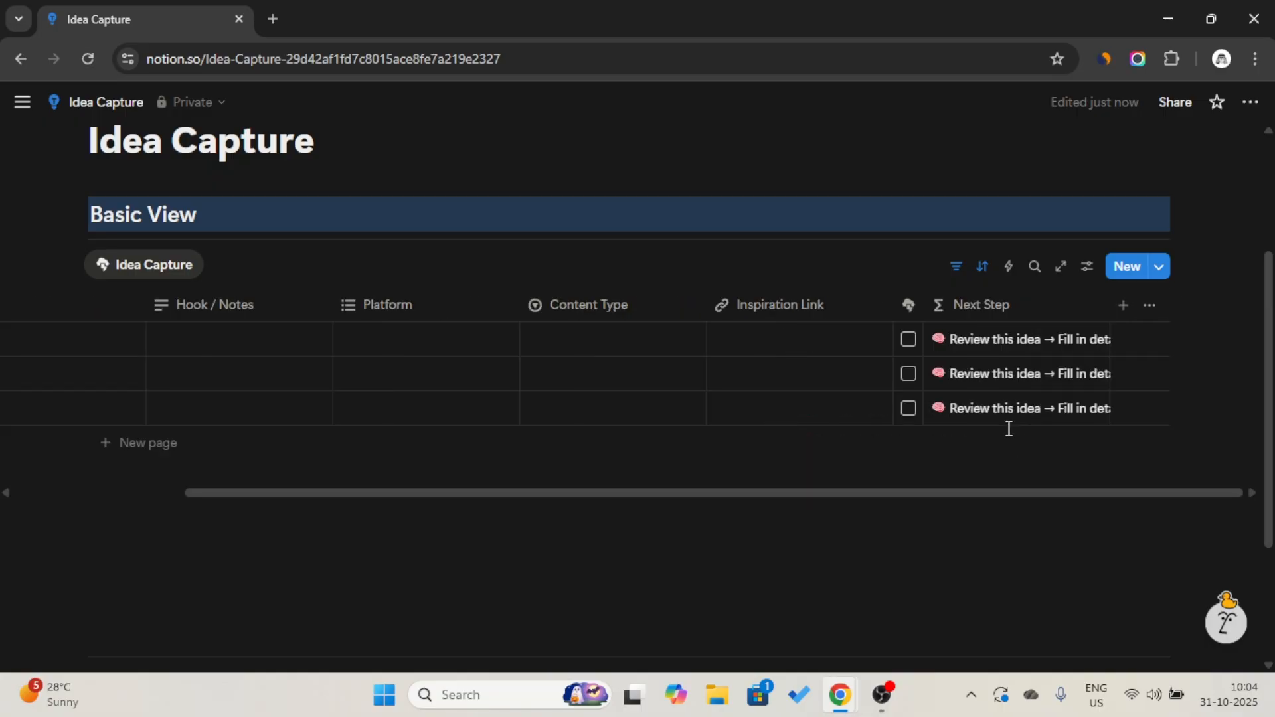
pyautogui.hscroll(-5, 984, 341)
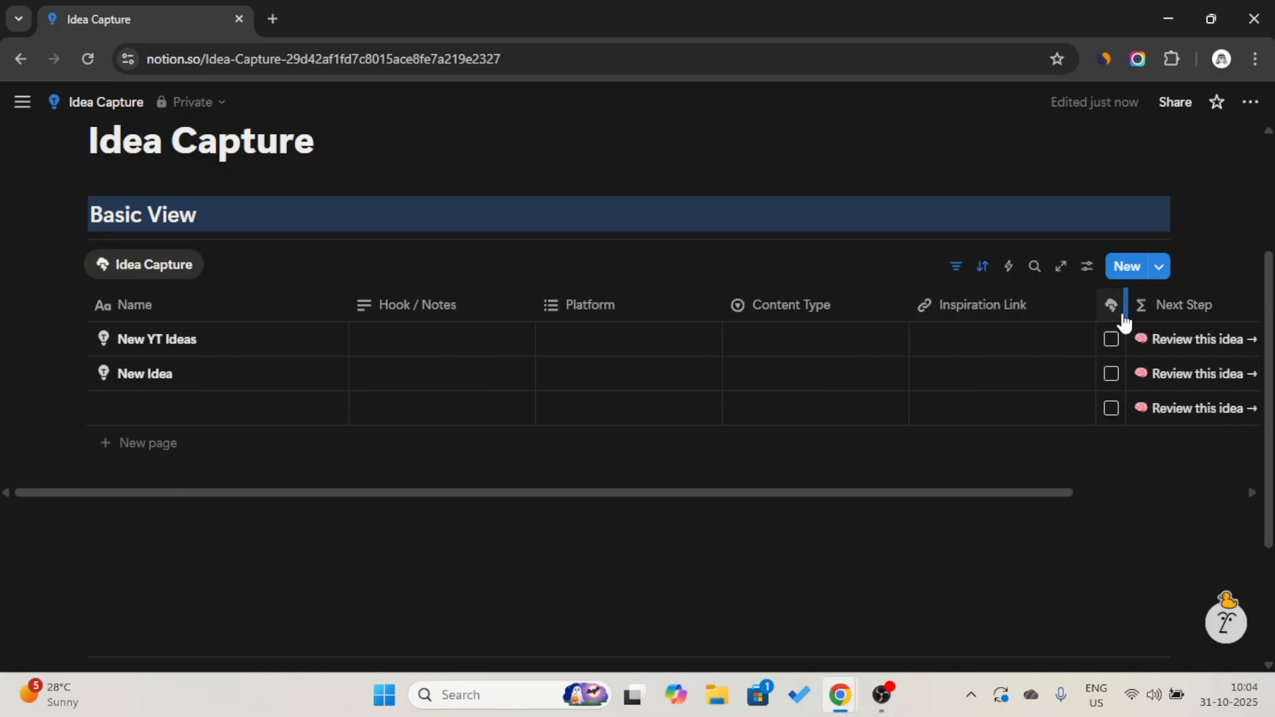
pyautogui.moveTo(1110, 305); pyautogui.dragTo(190, 281)
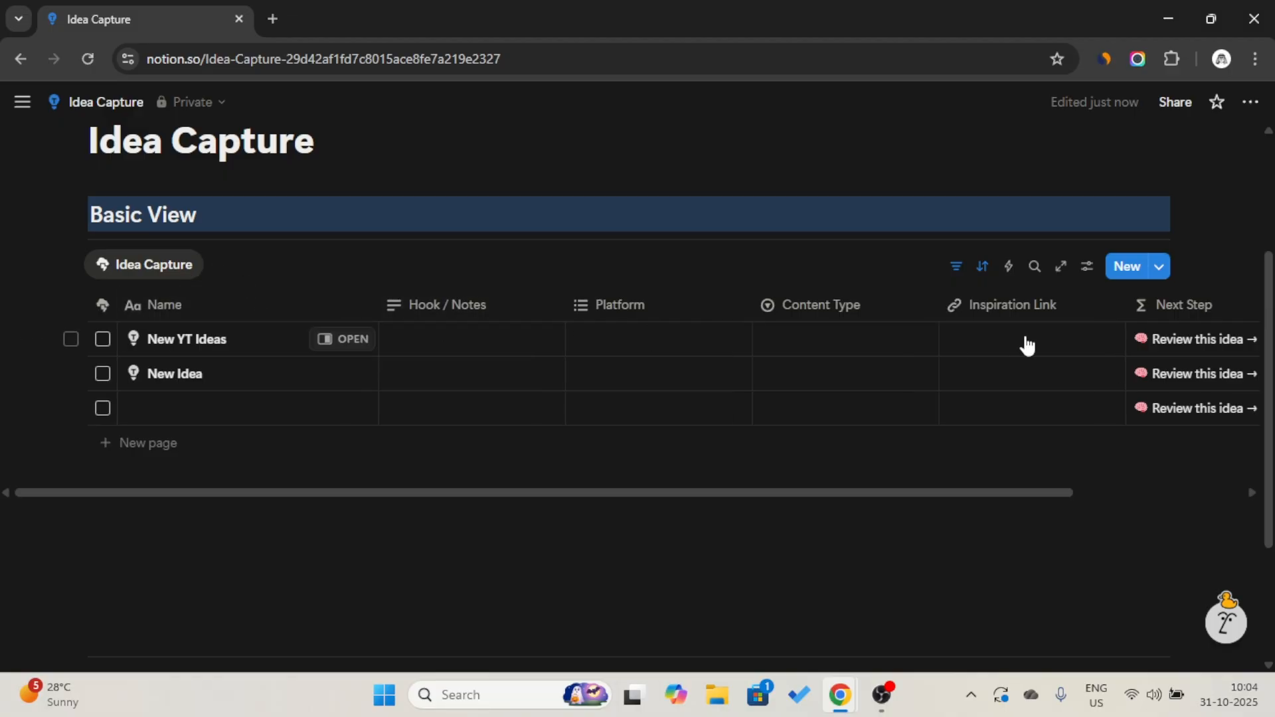
pyautogui.moveTo(1156, 307); pyautogui.dragTo(113, 308)
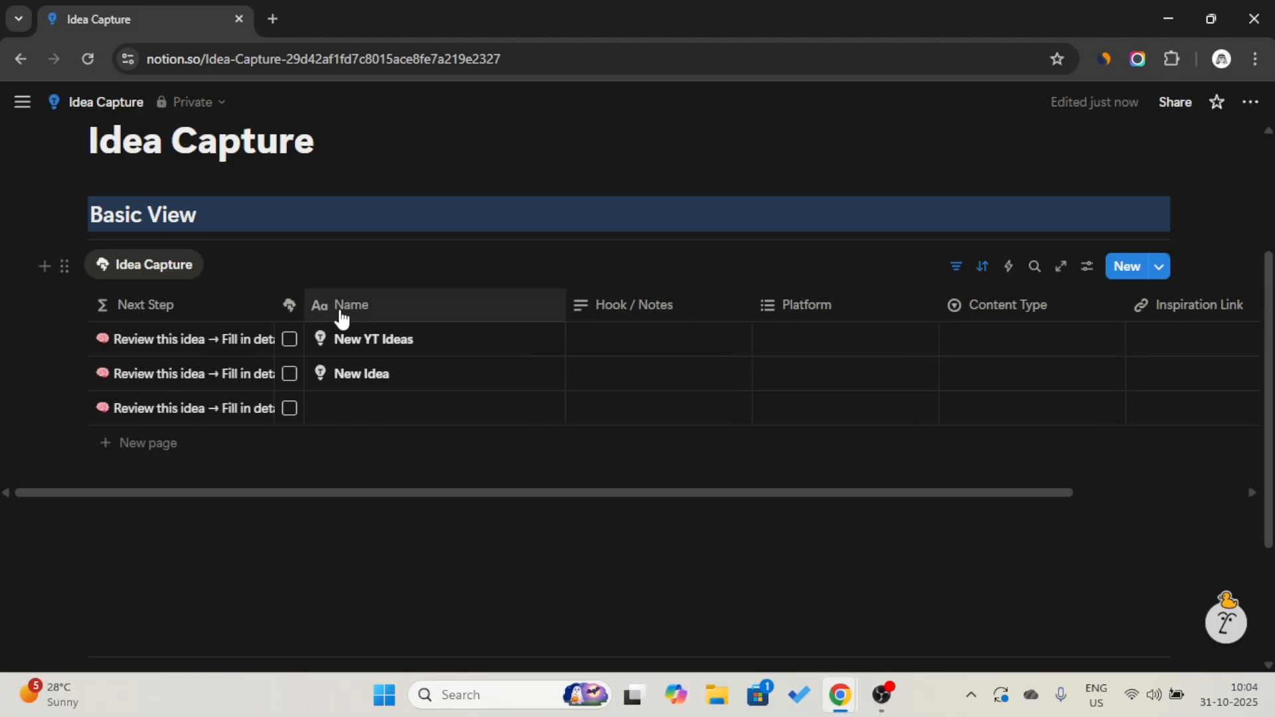
# - Widen the Next Step column until its full text fits, and widen the Name column by about two thirds
pyautogui.moveTo(270, 293); pyautogui.dragTo(313, 296)
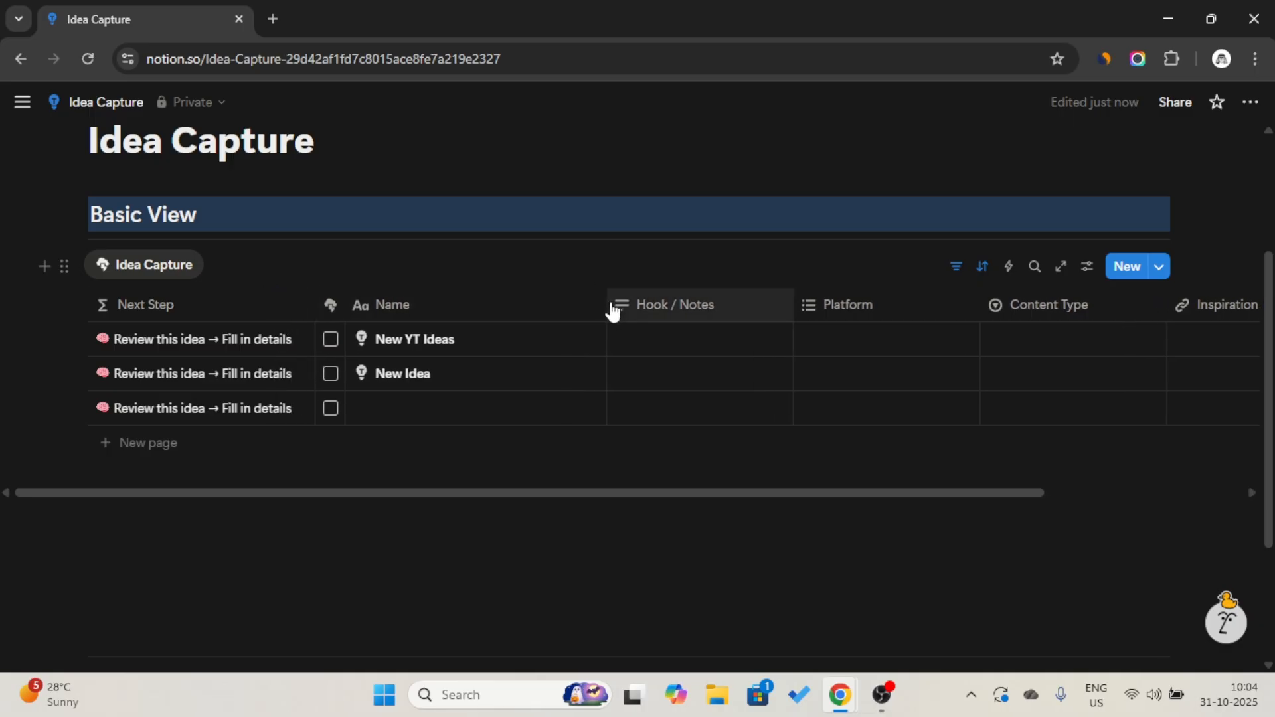
pyautogui.moveTo(604, 305); pyautogui.dragTo(784, 309)
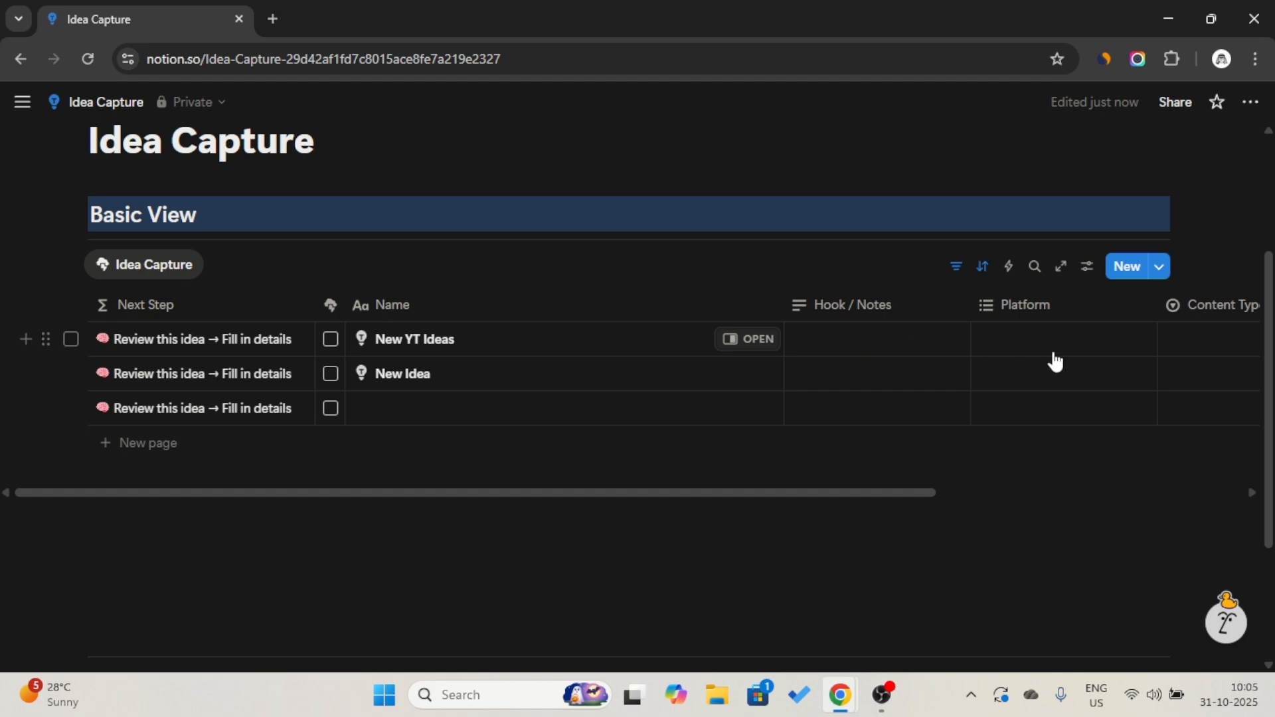
pyautogui.hscroll(3, 1053, 357)
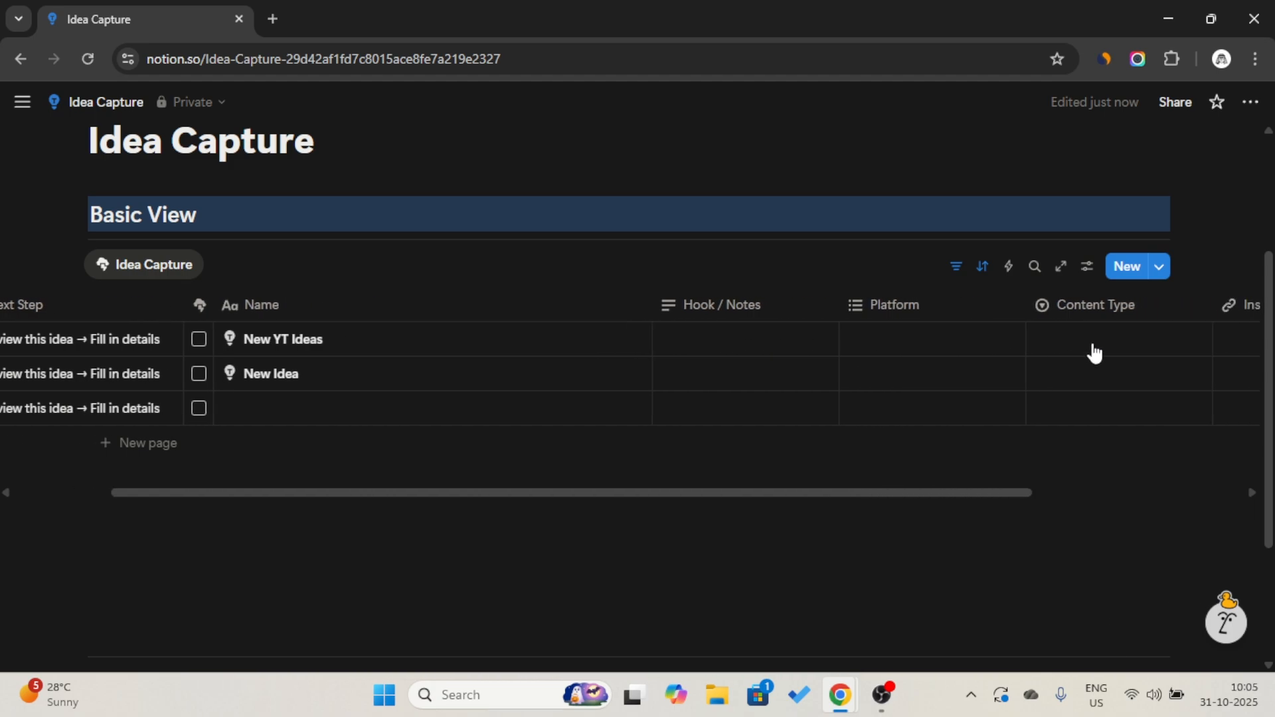
pyautogui.hscroll(-3, 1095, 353)
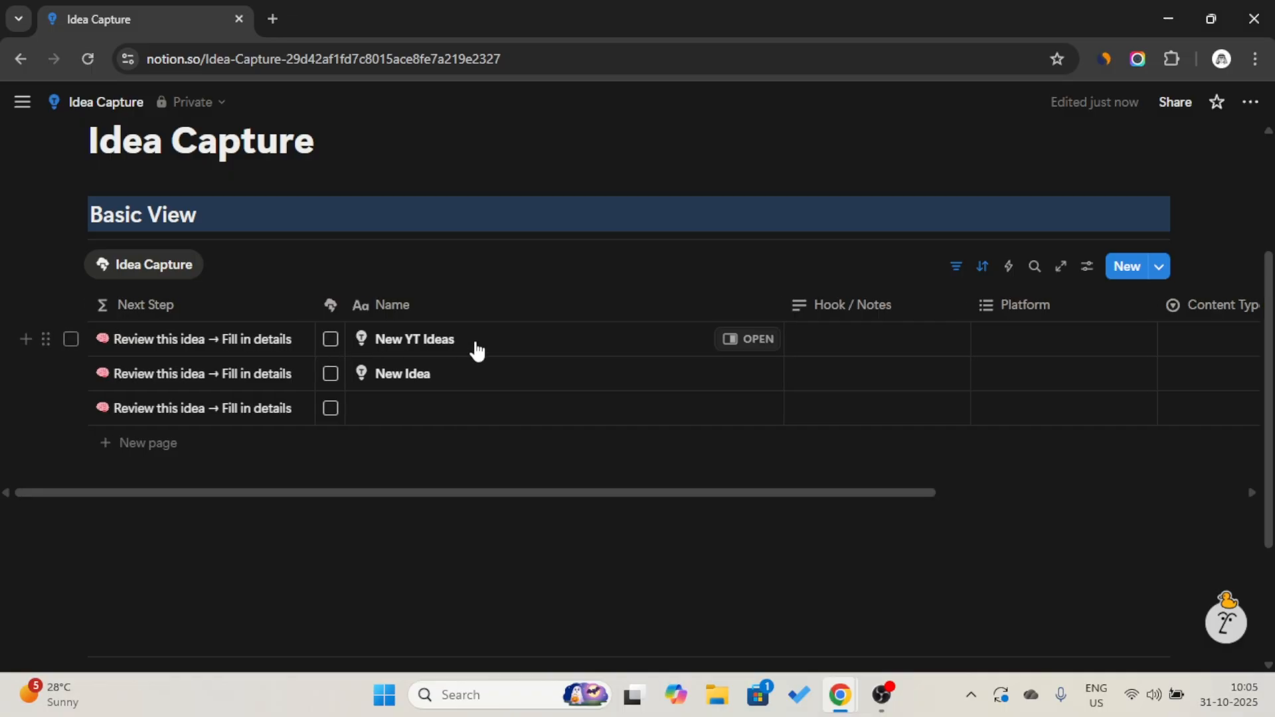
pyautogui.click(217, 265)
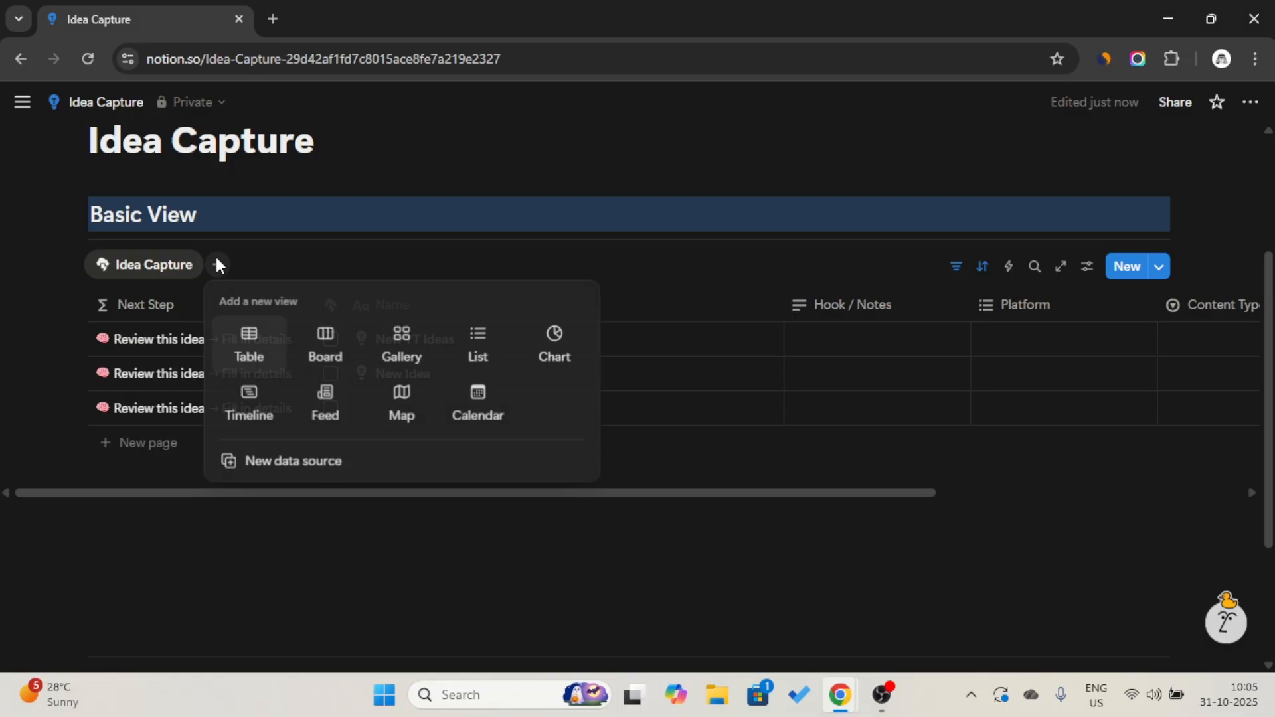
pyautogui.click(271, 223)
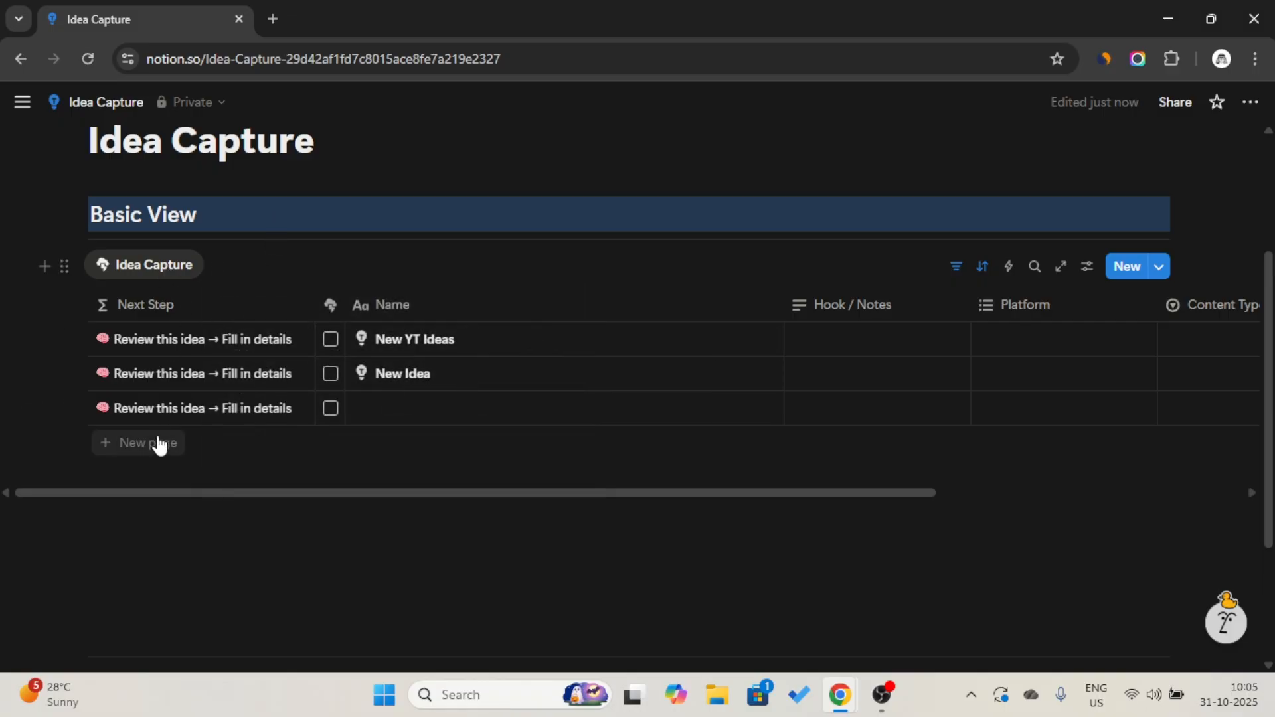
pyautogui.click(215, 266)
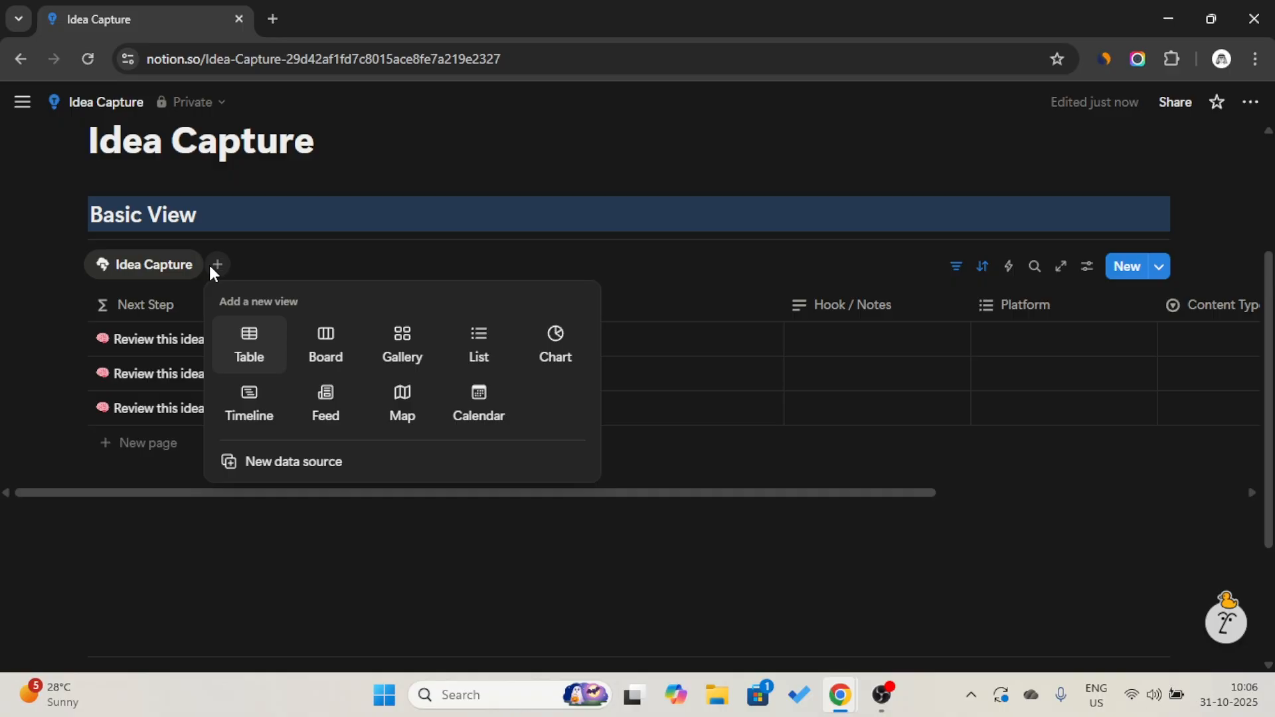
pyautogui.click(289, 233)
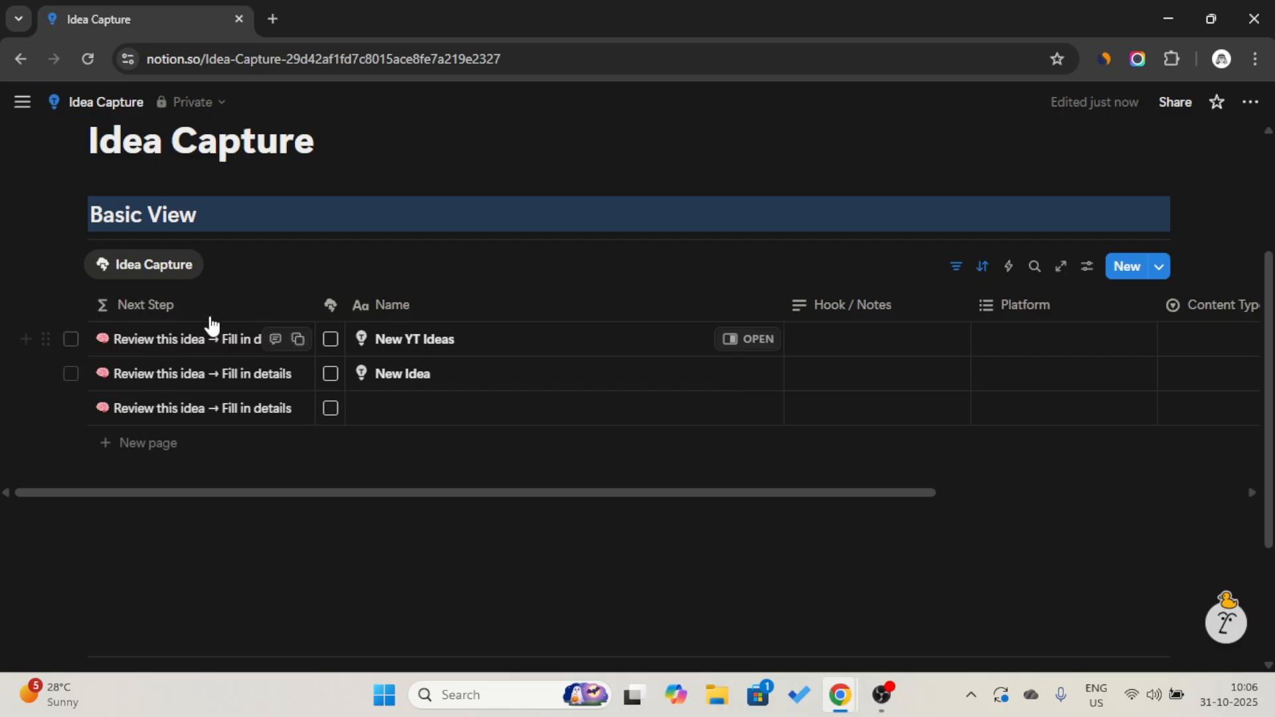
# - Add a new table view to the Idea Capture database, linked to the Ideas data source
pyautogui.click(226, 273)
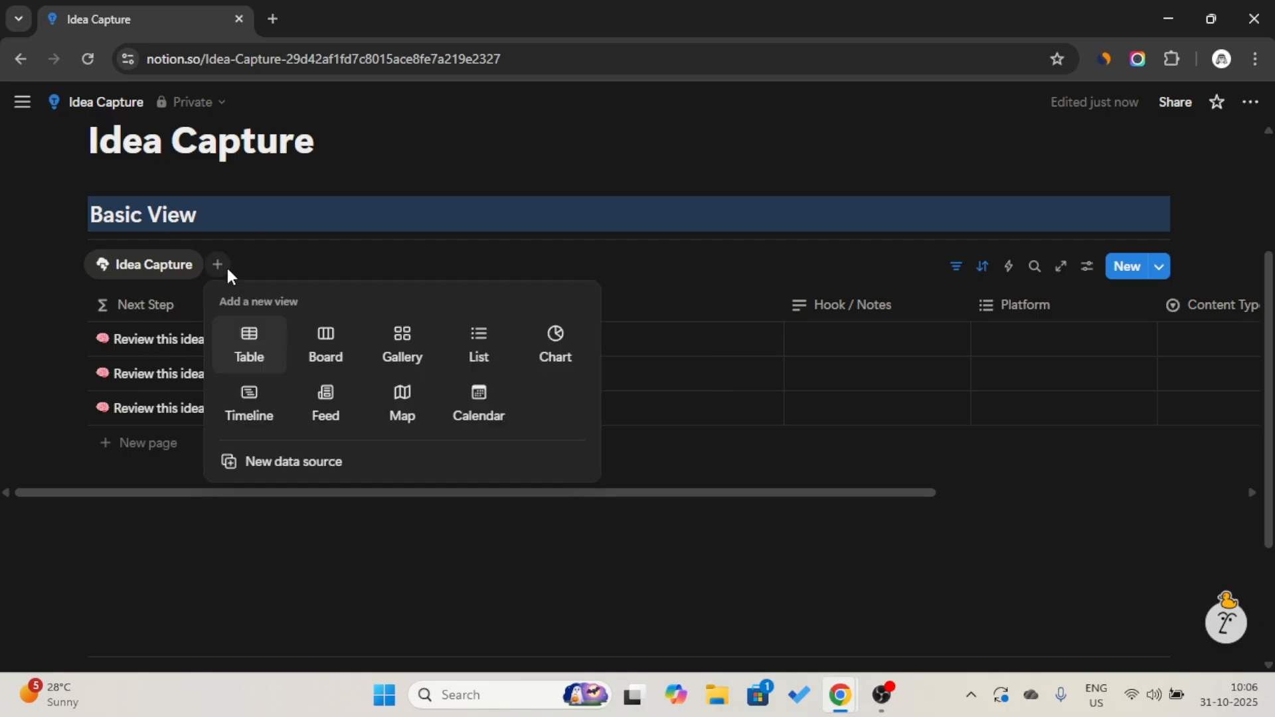
pyautogui.click(229, 340)
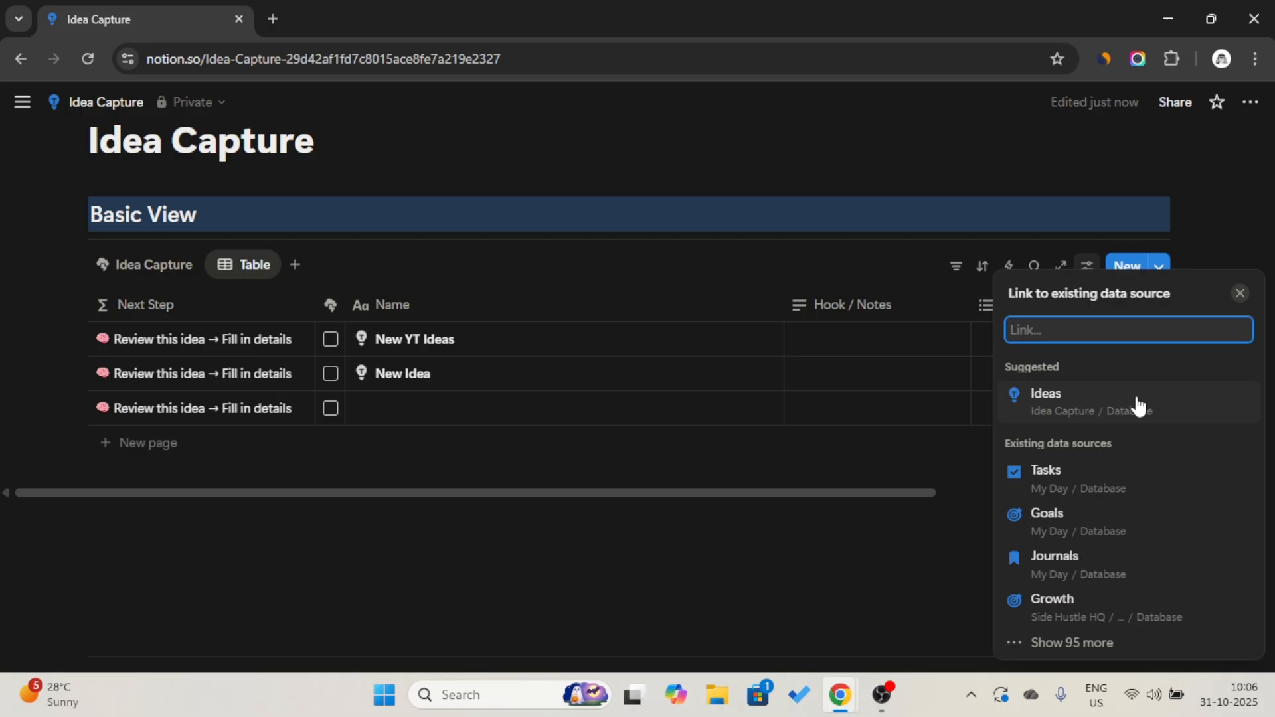
pyautogui.click(1138, 405)
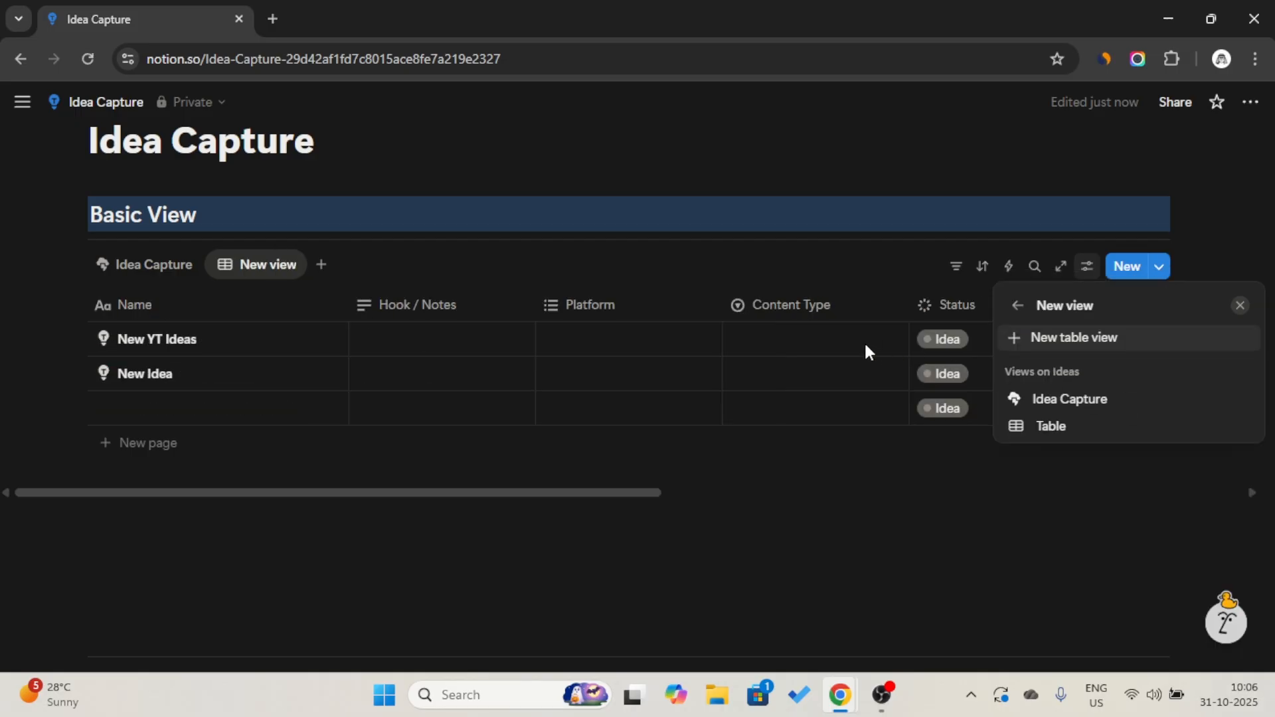
pyautogui.click(831, 261)
# - Change the new view's layout to Gallery and set its card preview to None
pyautogui.click(251, 267)
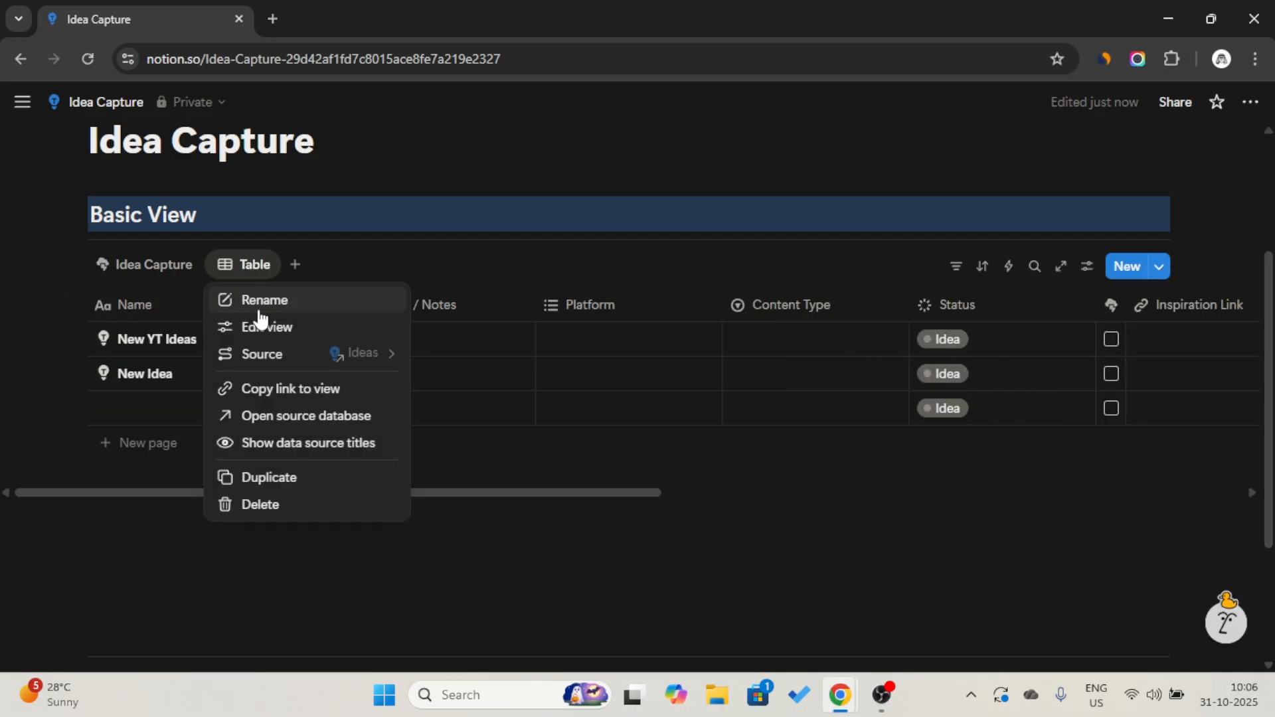
pyautogui.click(259, 320)
pyautogui.click(1116, 282)
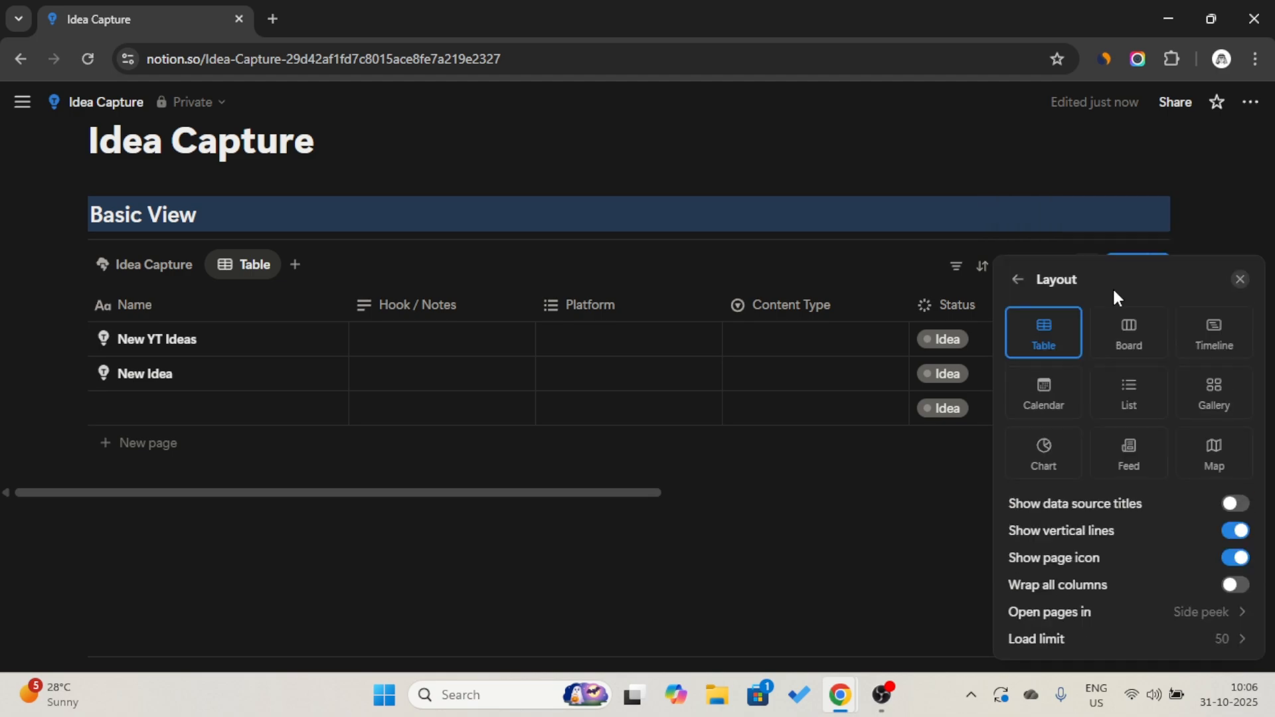
pyautogui.click(1068, 397)
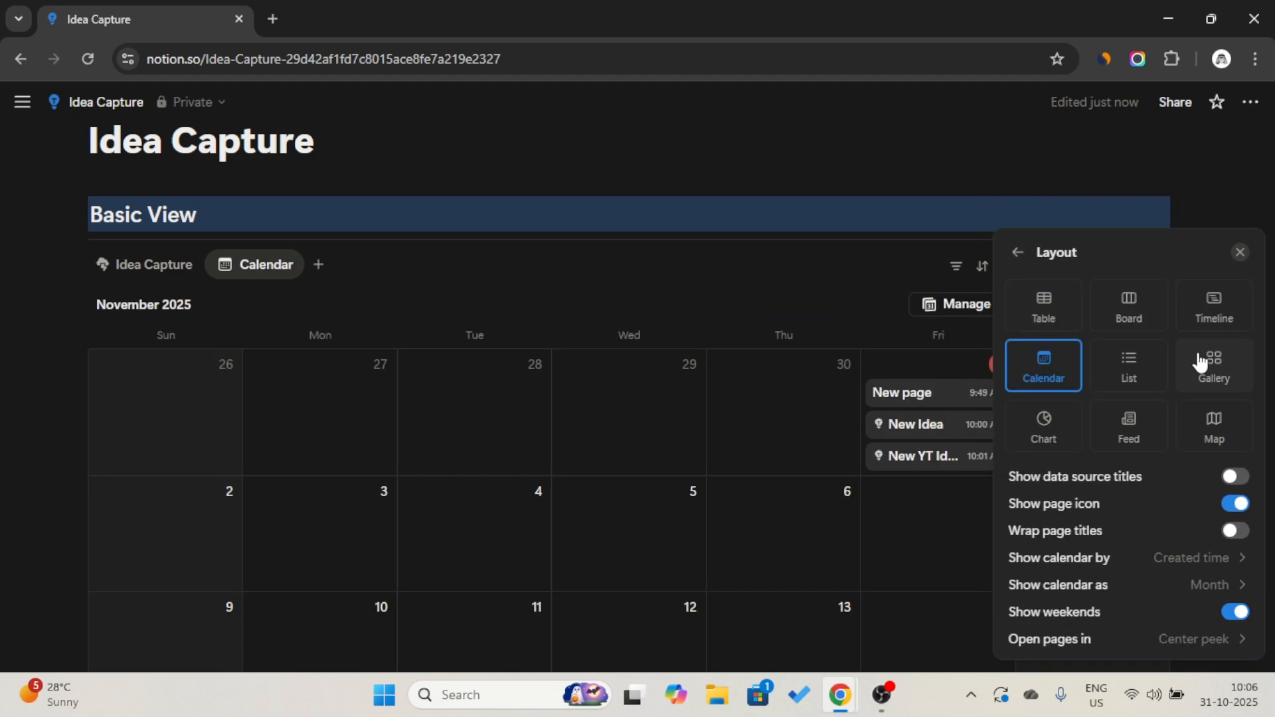
pyautogui.click(1201, 364)
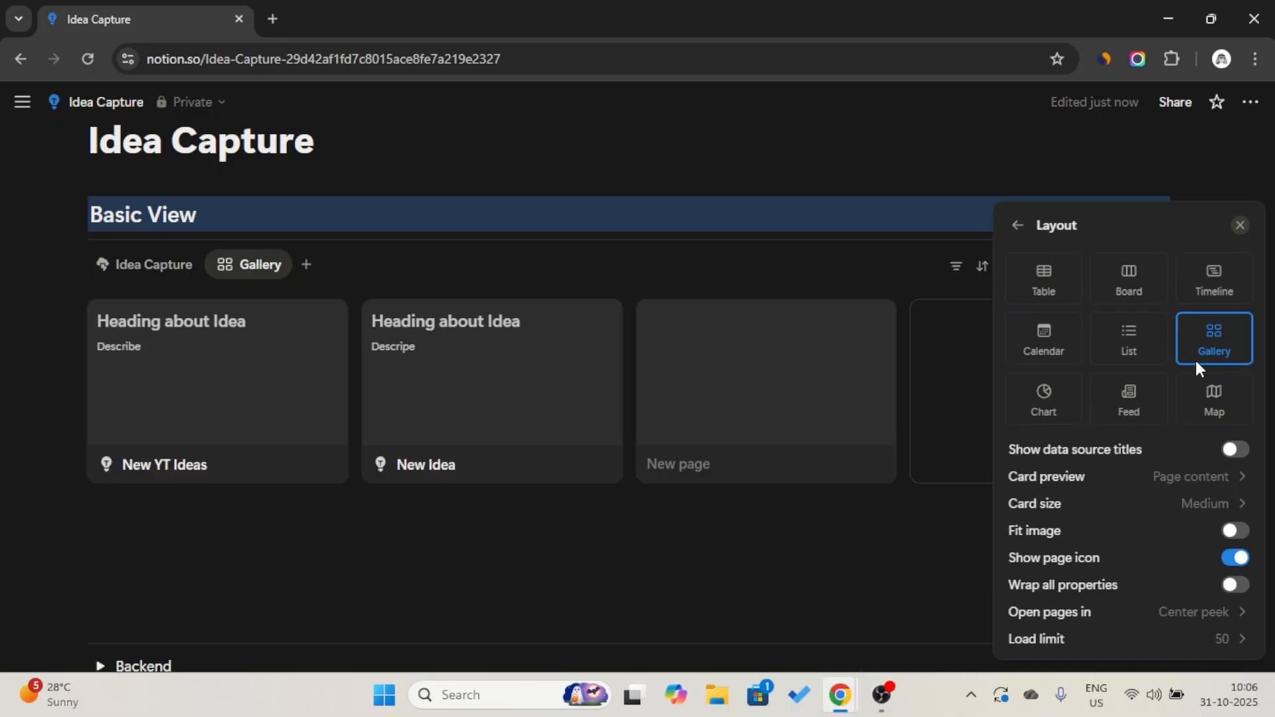
pyautogui.click(1122, 478)
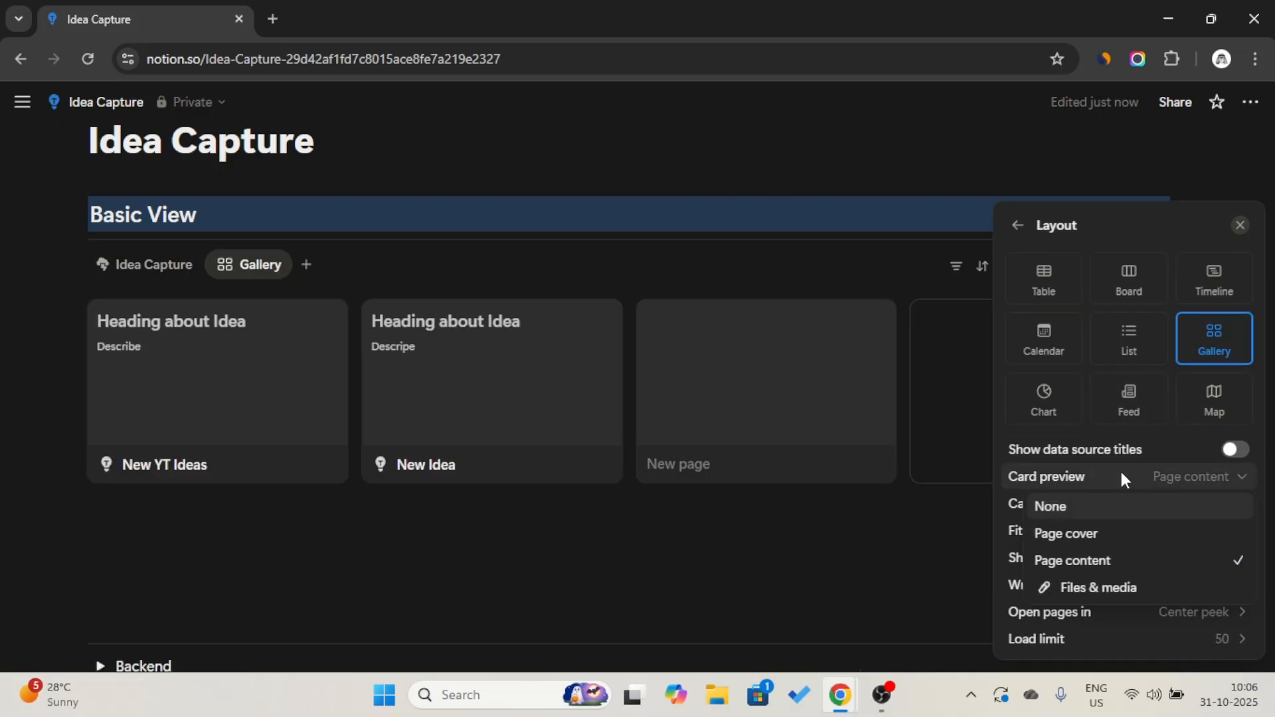
pyautogui.click(1122, 510)
# - Show Hook / Notes, Content Type, Platform, Tags and Next Step on the gallery cards, in that order
pyautogui.click(1018, 253)
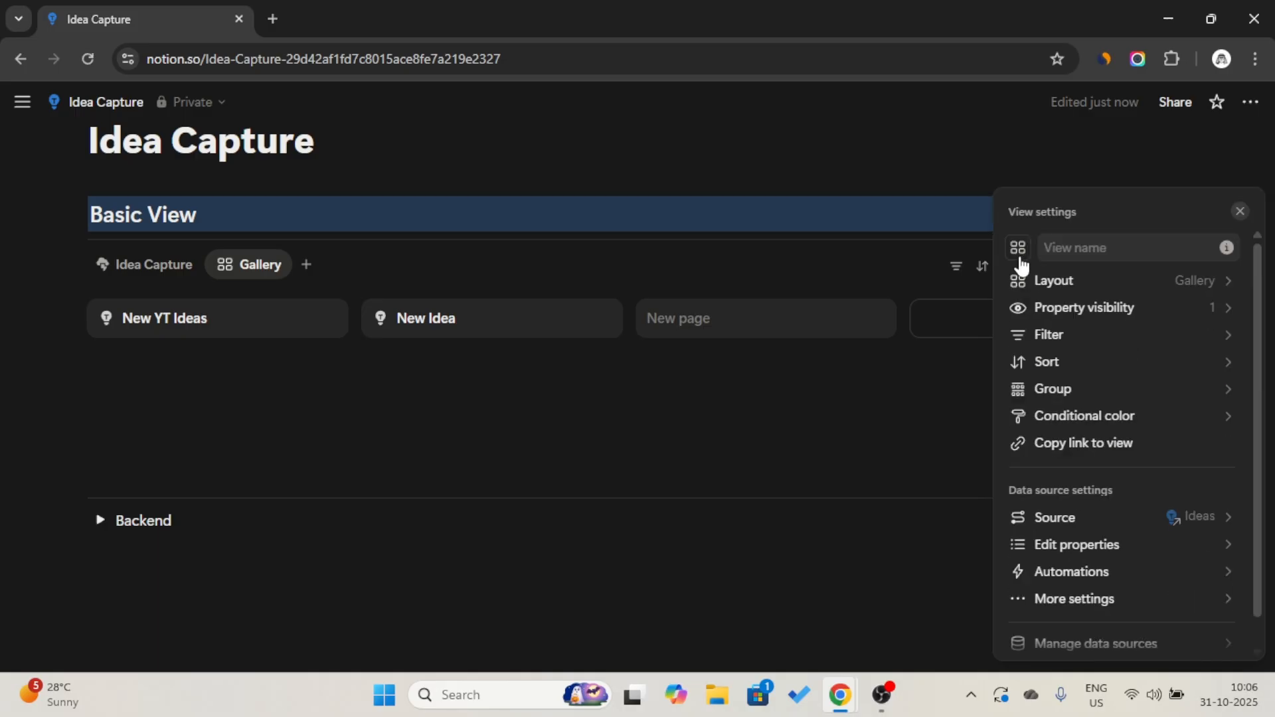
pyautogui.click(1076, 307)
pyautogui.click(1224, 407)
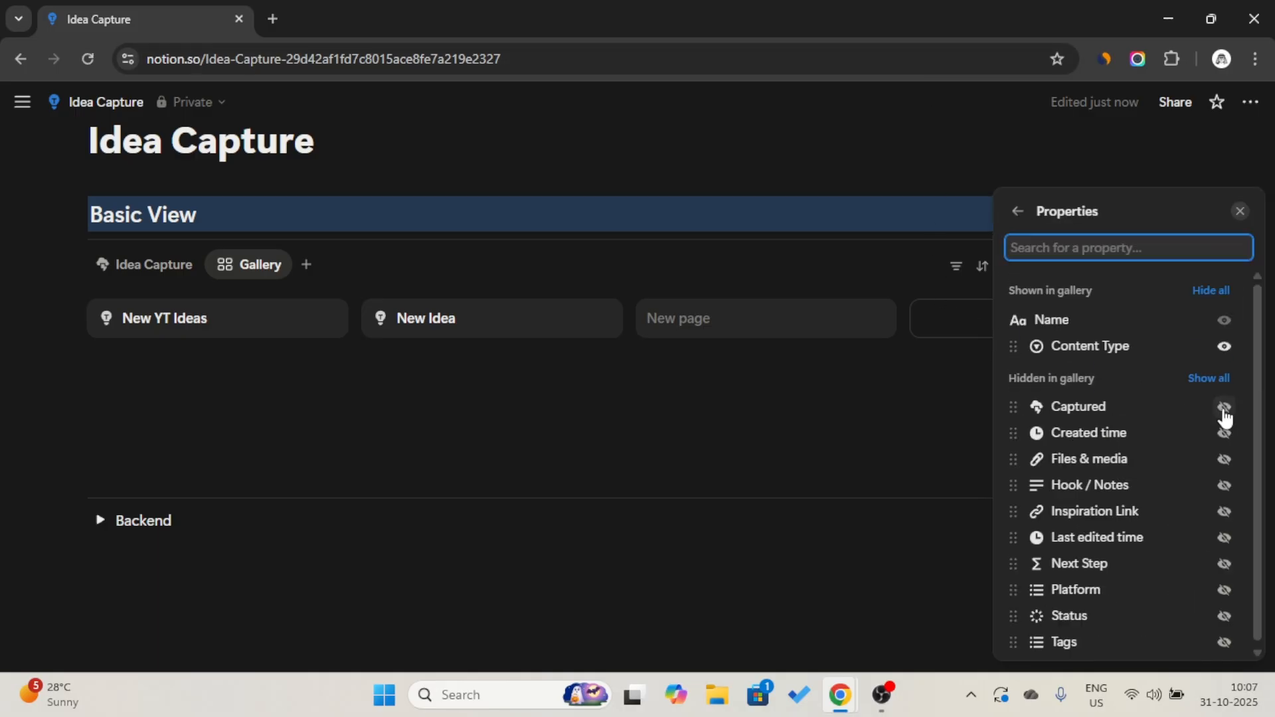
pyautogui.click(1225, 485)
pyautogui.moveTo(1144, 372); pyautogui.dragTo(1147, 348)
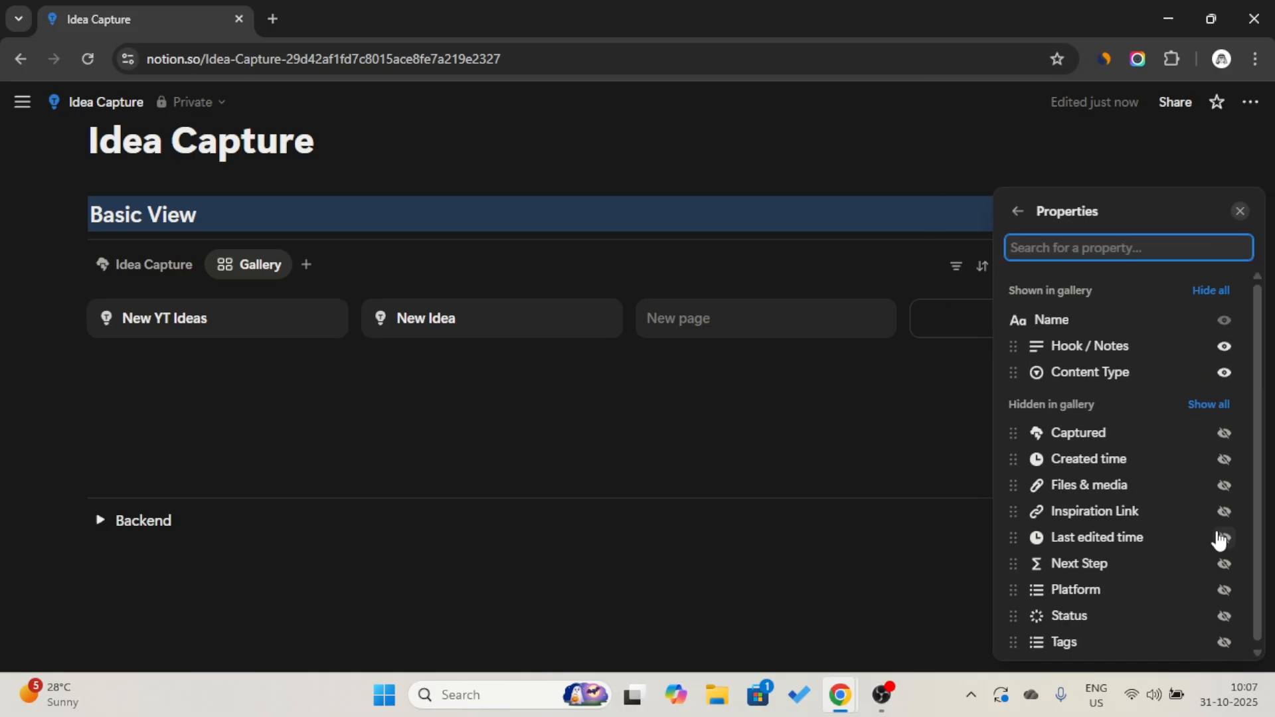
pyautogui.scroll(-1, 1219, 545)
pyautogui.click(1225, 587)
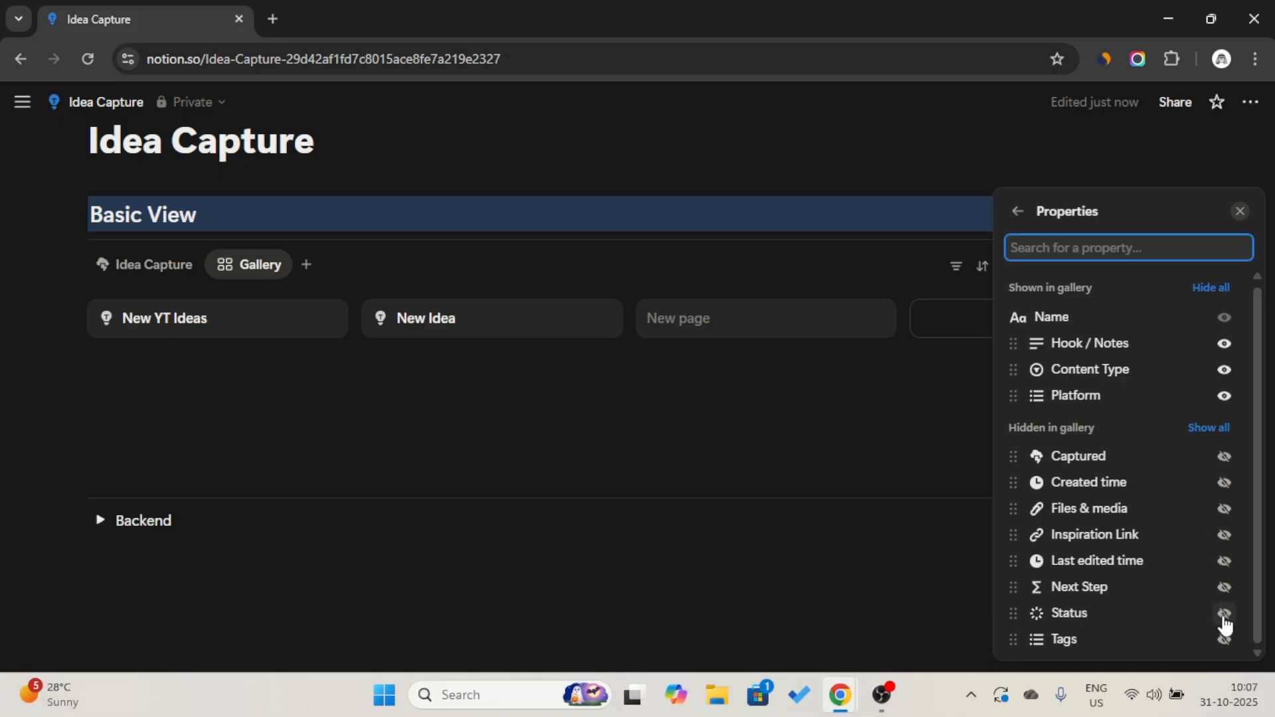
pyautogui.click(1224, 639)
pyautogui.click(1224, 612)
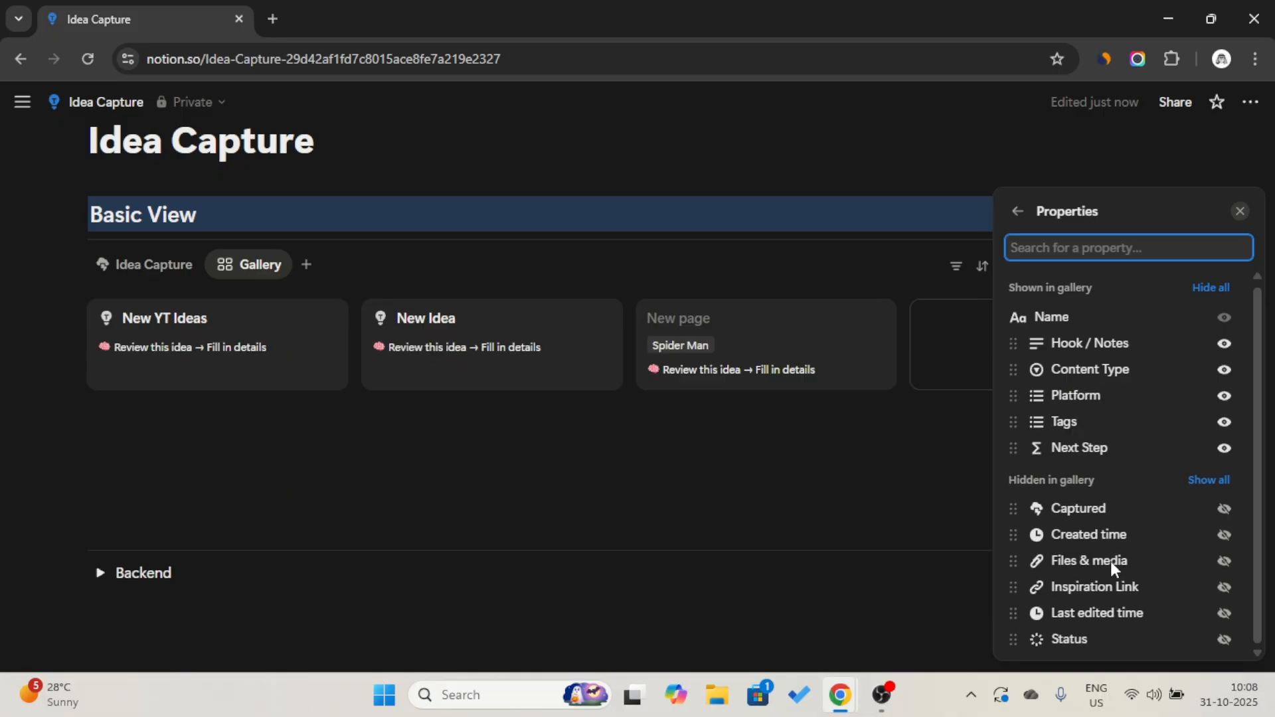
# - Name the gallery view Organize and give it the rows icon
pyautogui.click(1018, 211)
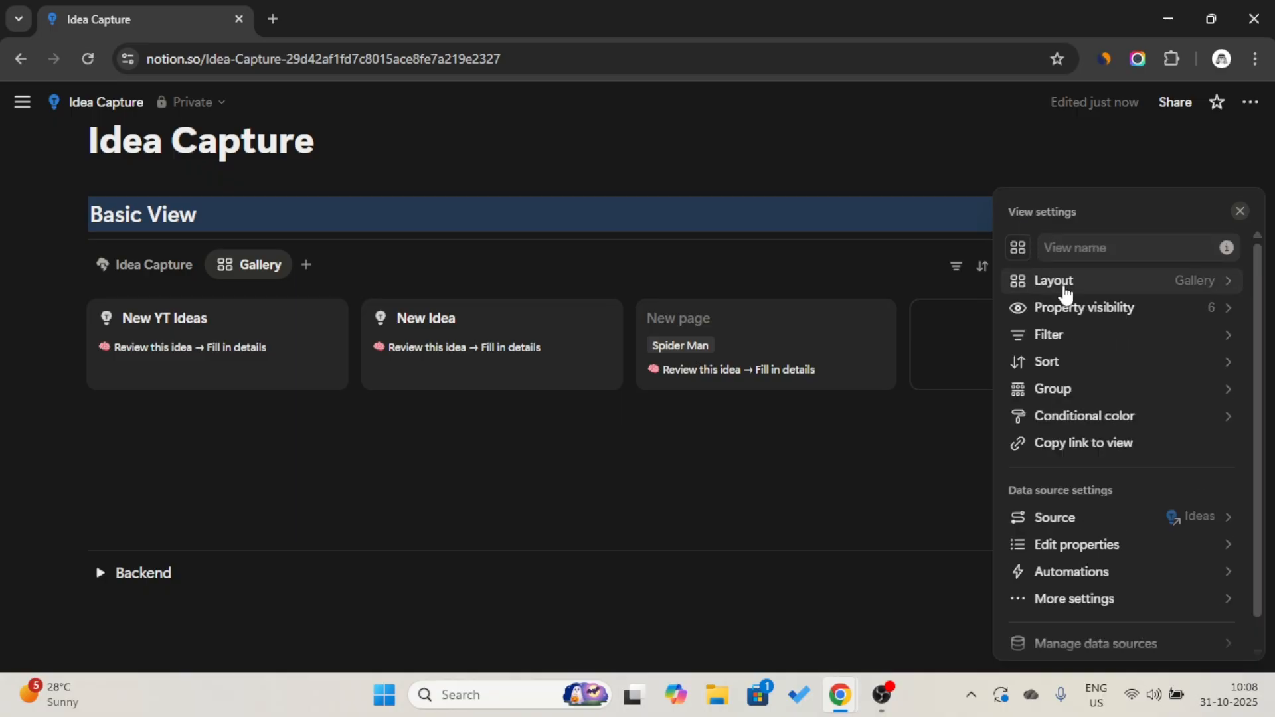
pyautogui.click(1074, 251)
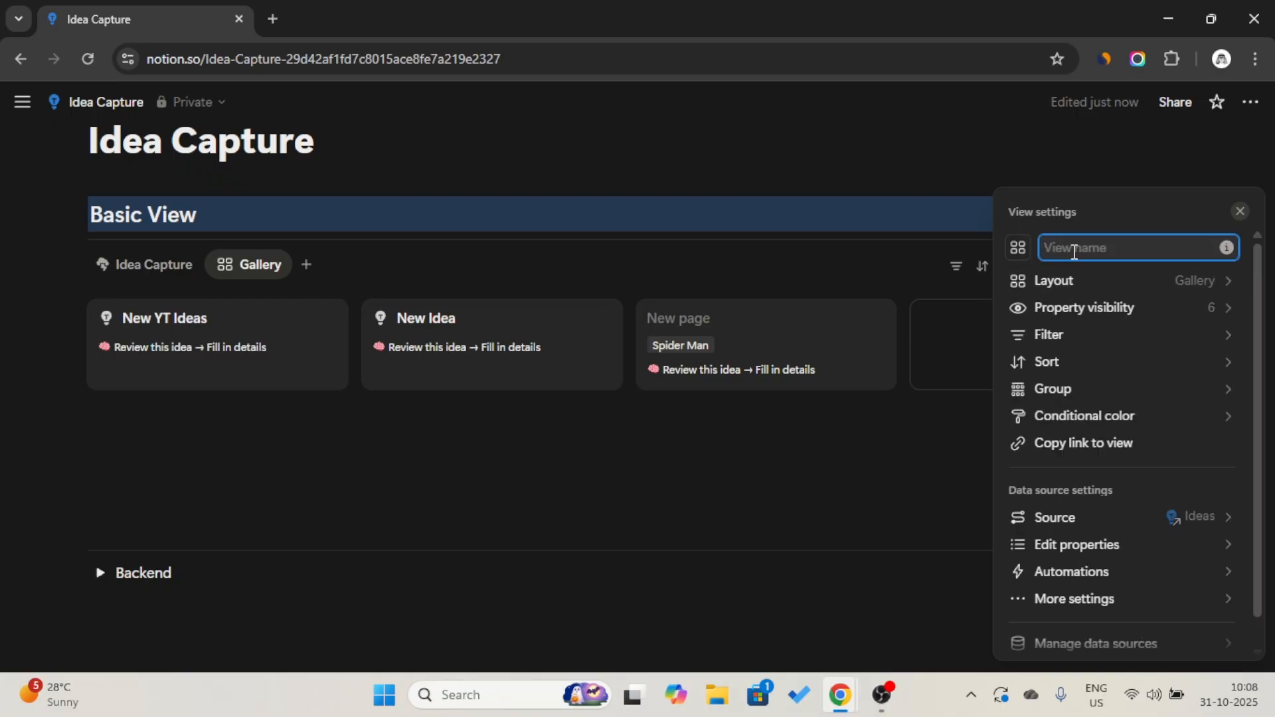
pyautogui.write('O')
pyautogui.press('capslock')
pyautogui.write('rganize')
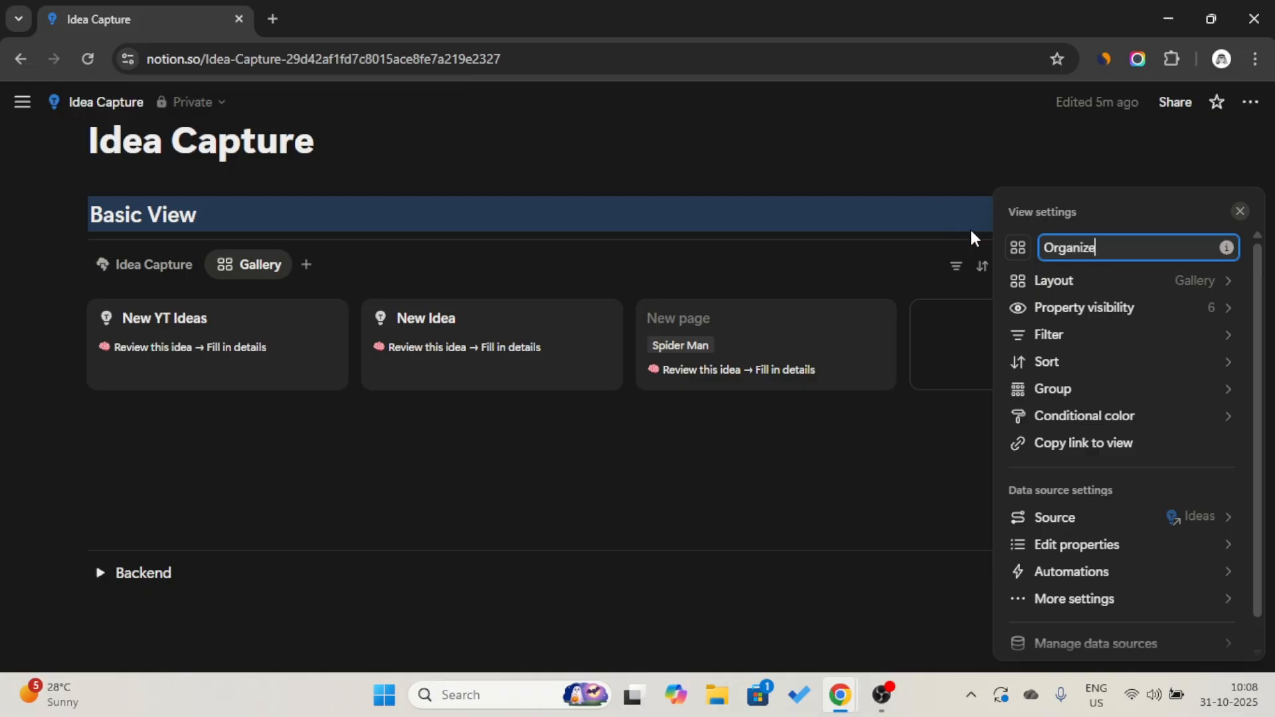
pyautogui.click(1016, 249)
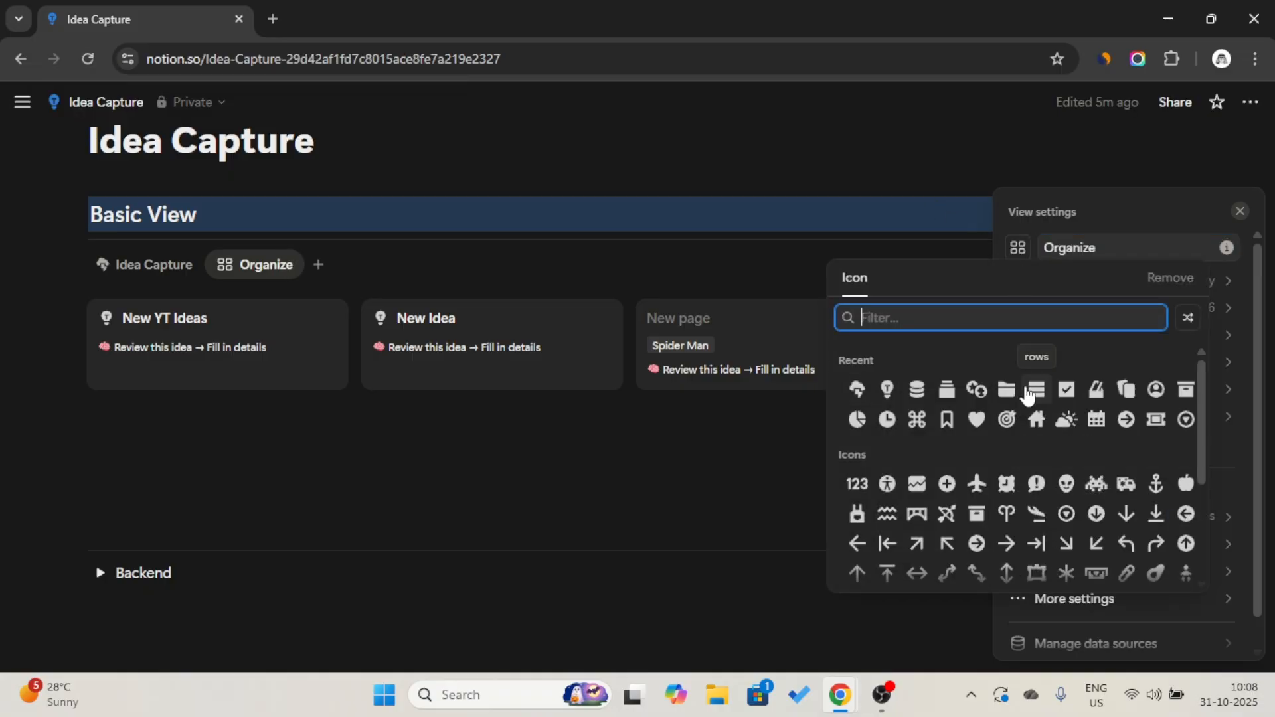
pyautogui.click(1026, 396)
pyautogui.click(880, 293)
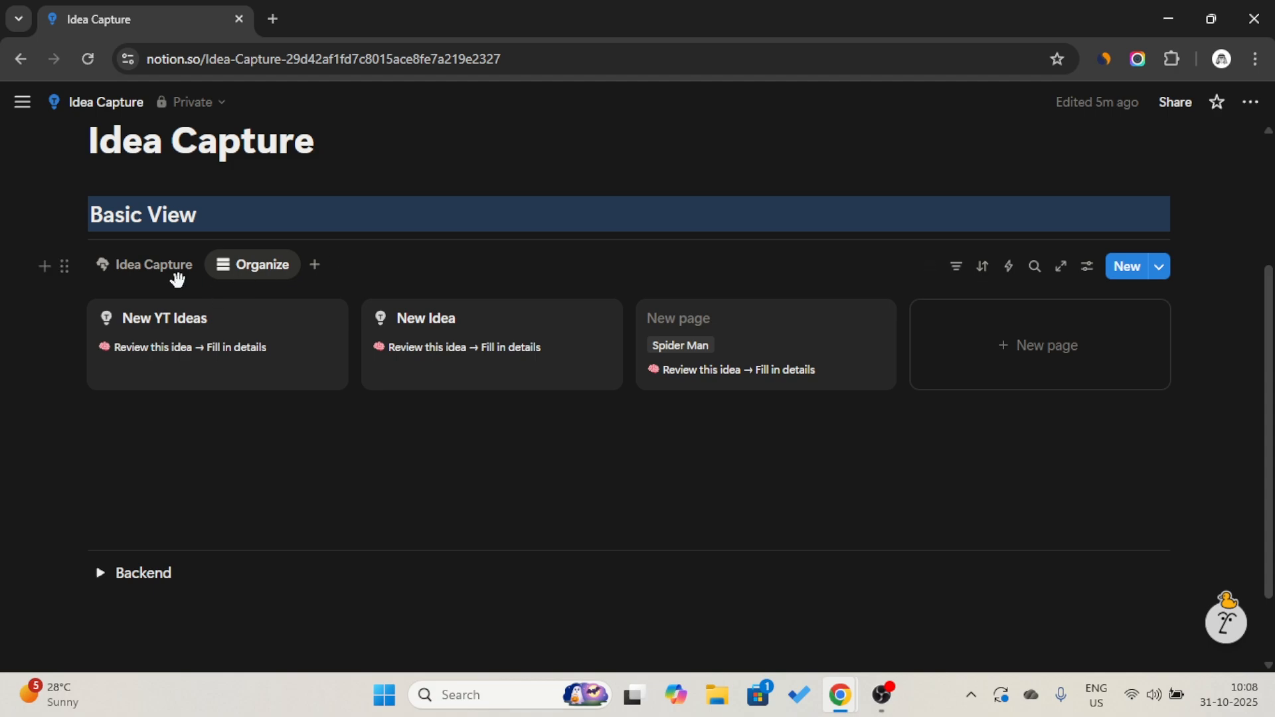
# - Add a filter to the Idea Capture view so that Status is To-do
pyautogui.click(149, 265)
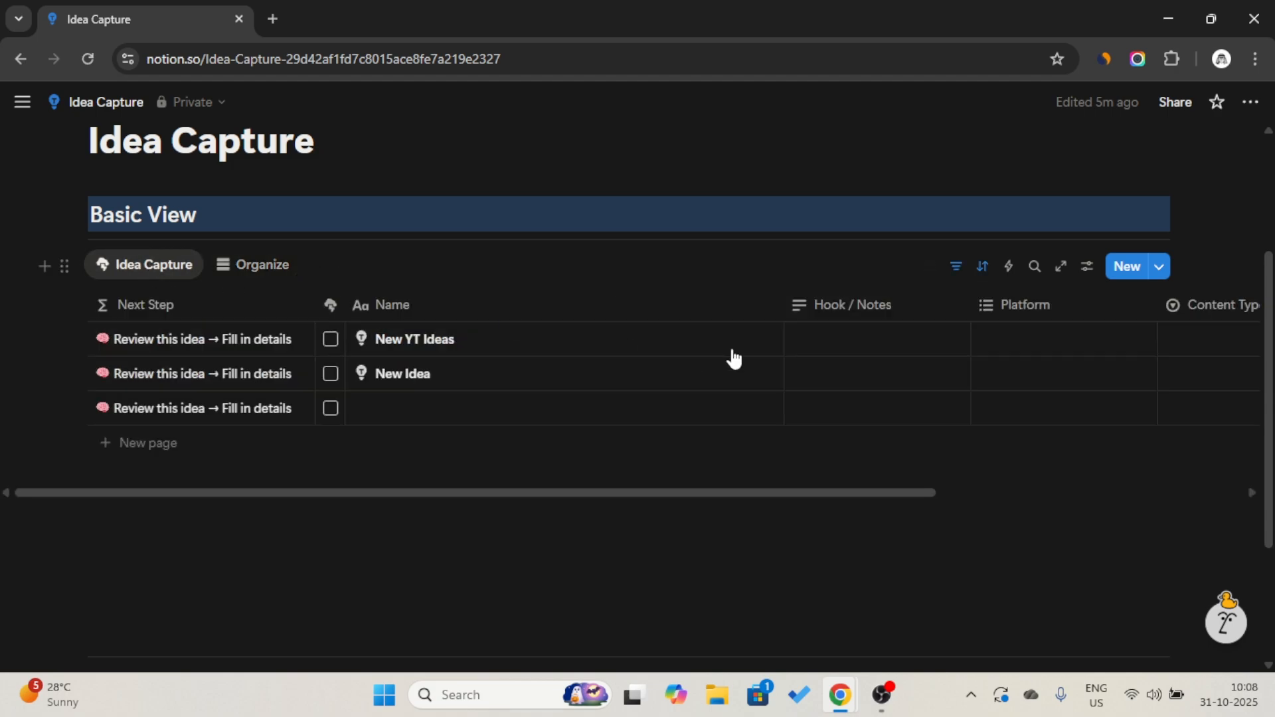
pyautogui.click(956, 267)
pyautogui.click(454, 312)
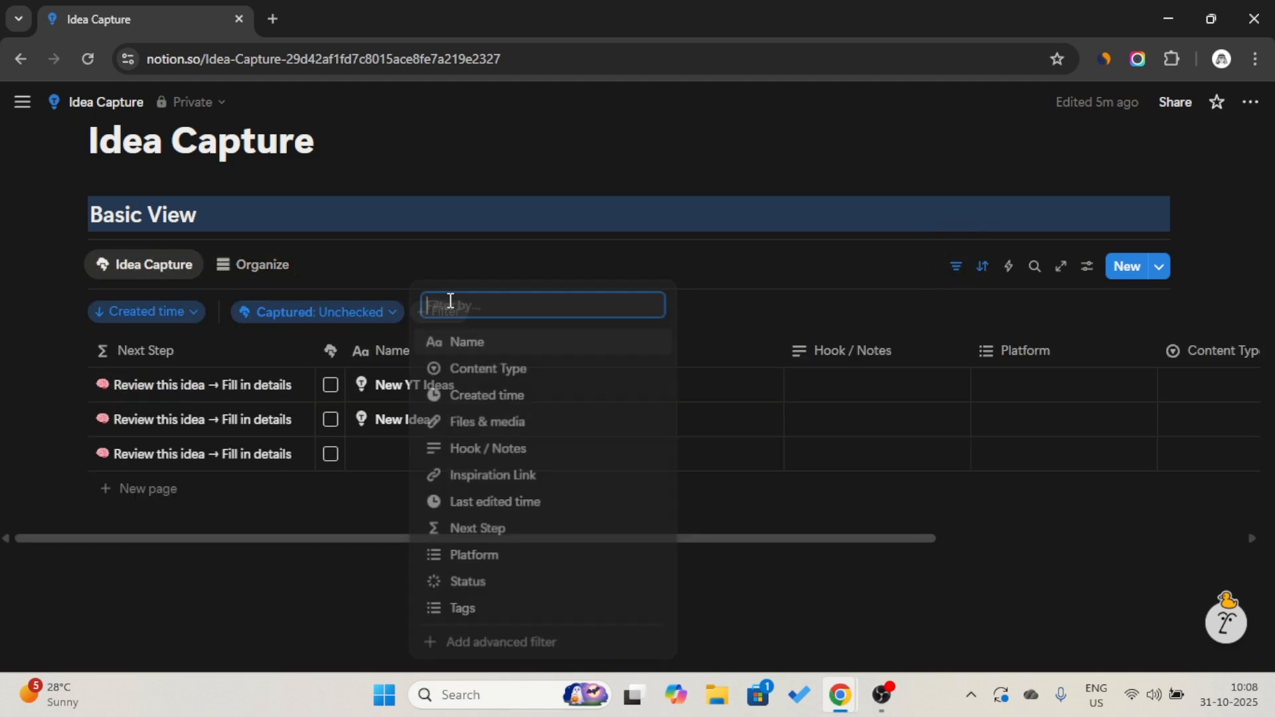
pyautogui.click(483, 589)
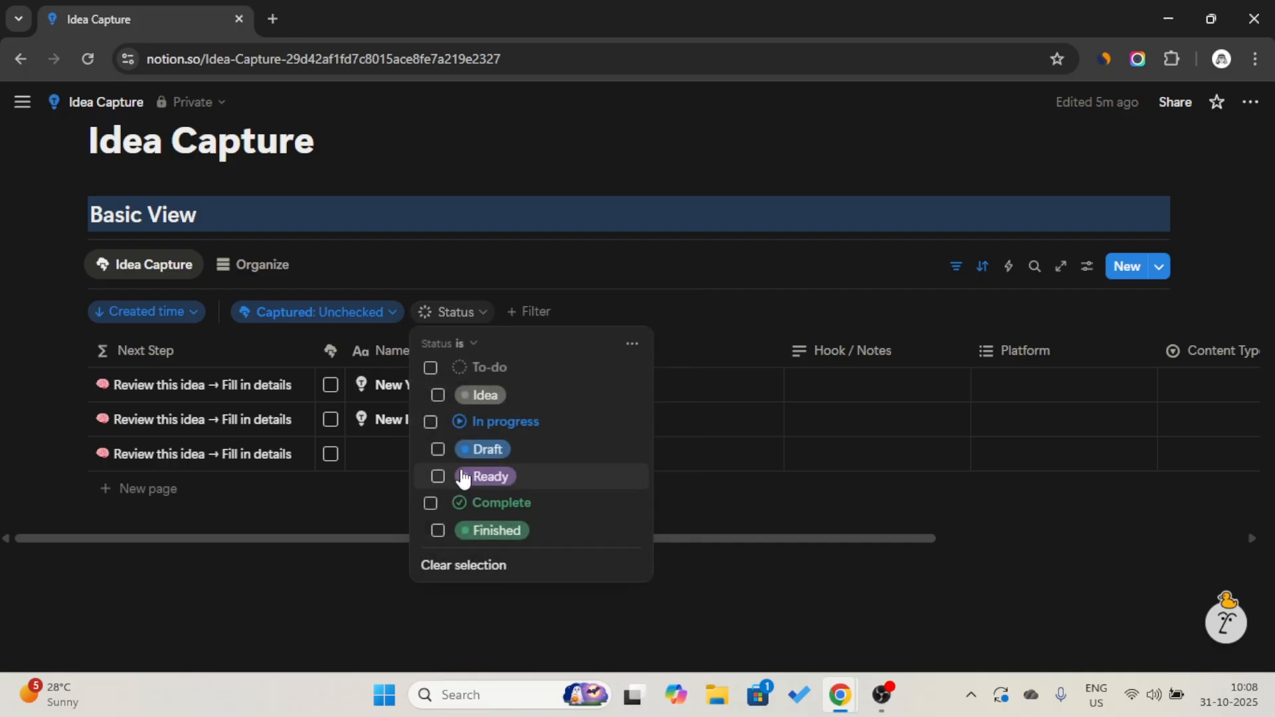
pyautogui.click(430, 369)
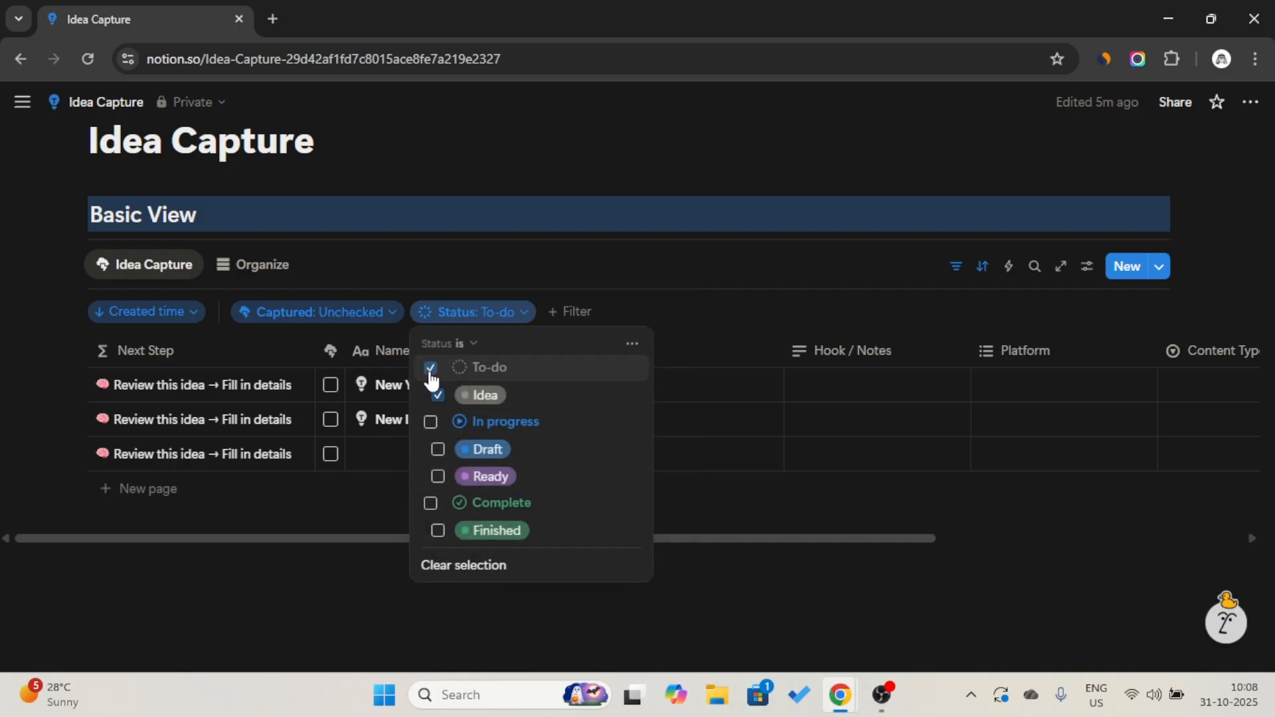
pyautogui.click(952, 268)
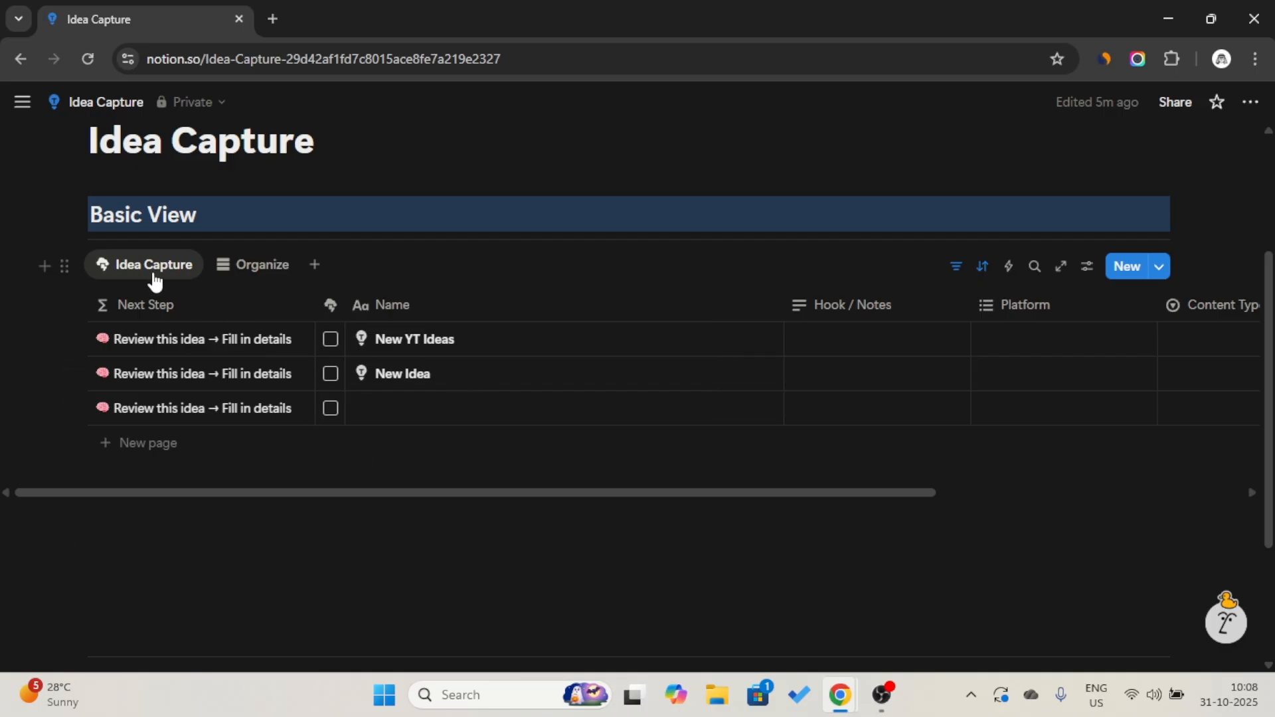
# - Filter the Organize view to Captured checked and Status To-do
pyautogui.click(255, 269)
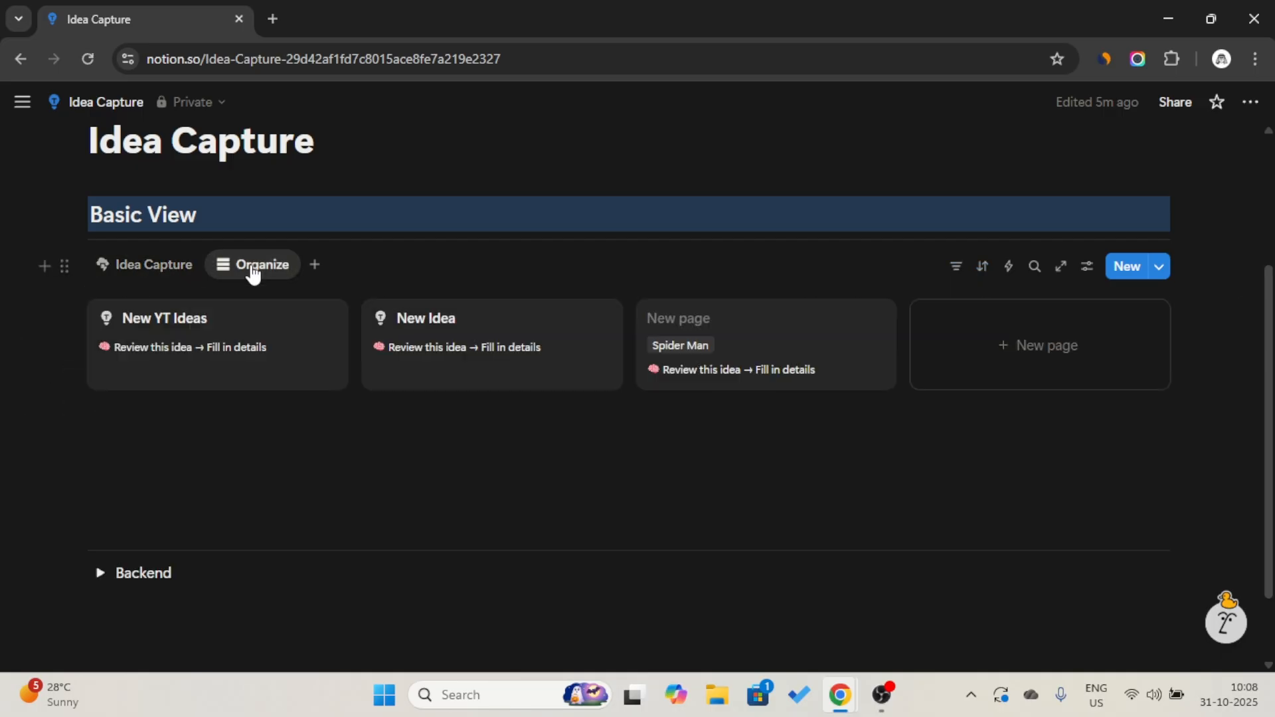
pyautogui.click(956, 268)
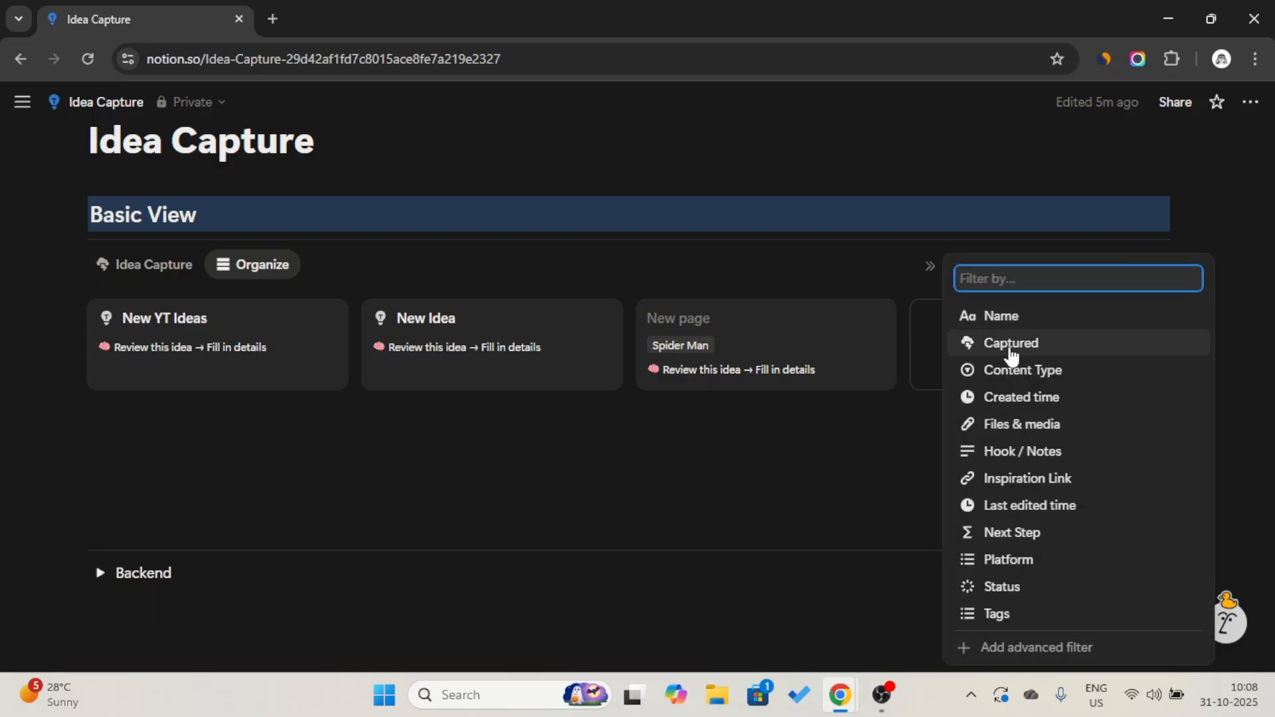
pyautogui.click(1005, 343)
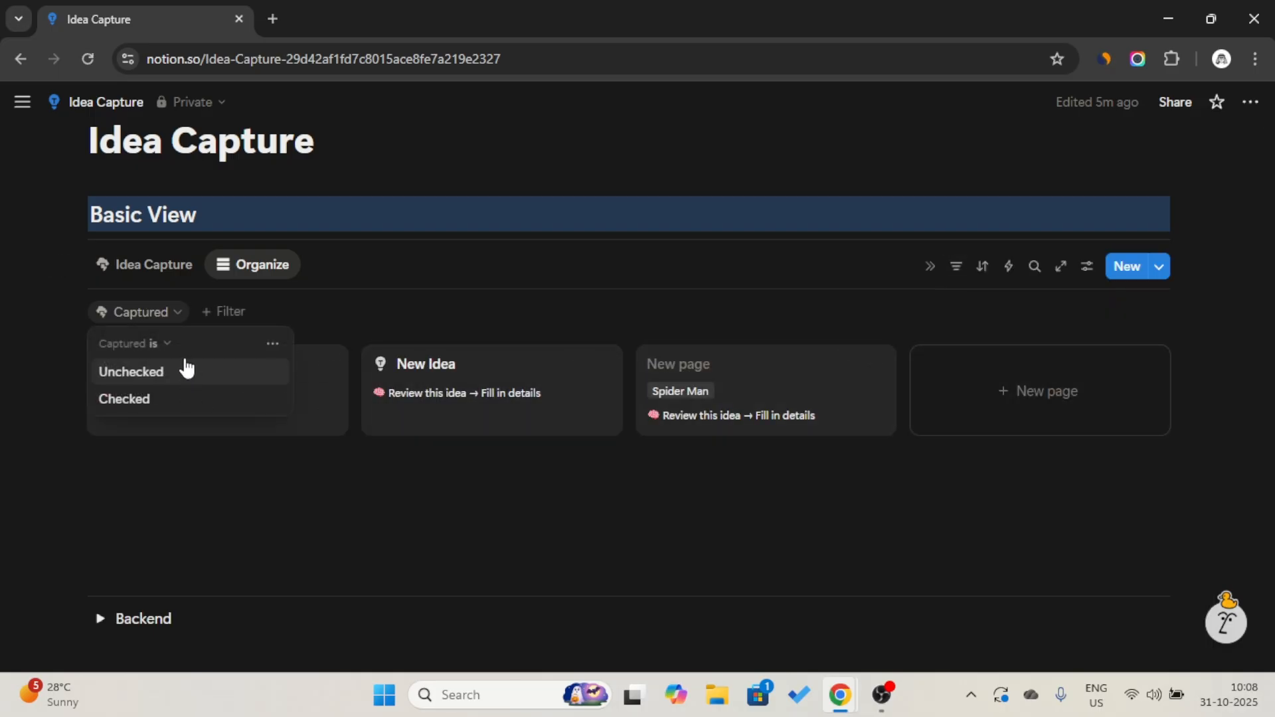
pyautogui.click(181, 403)
pyautogui.click(285, 312)
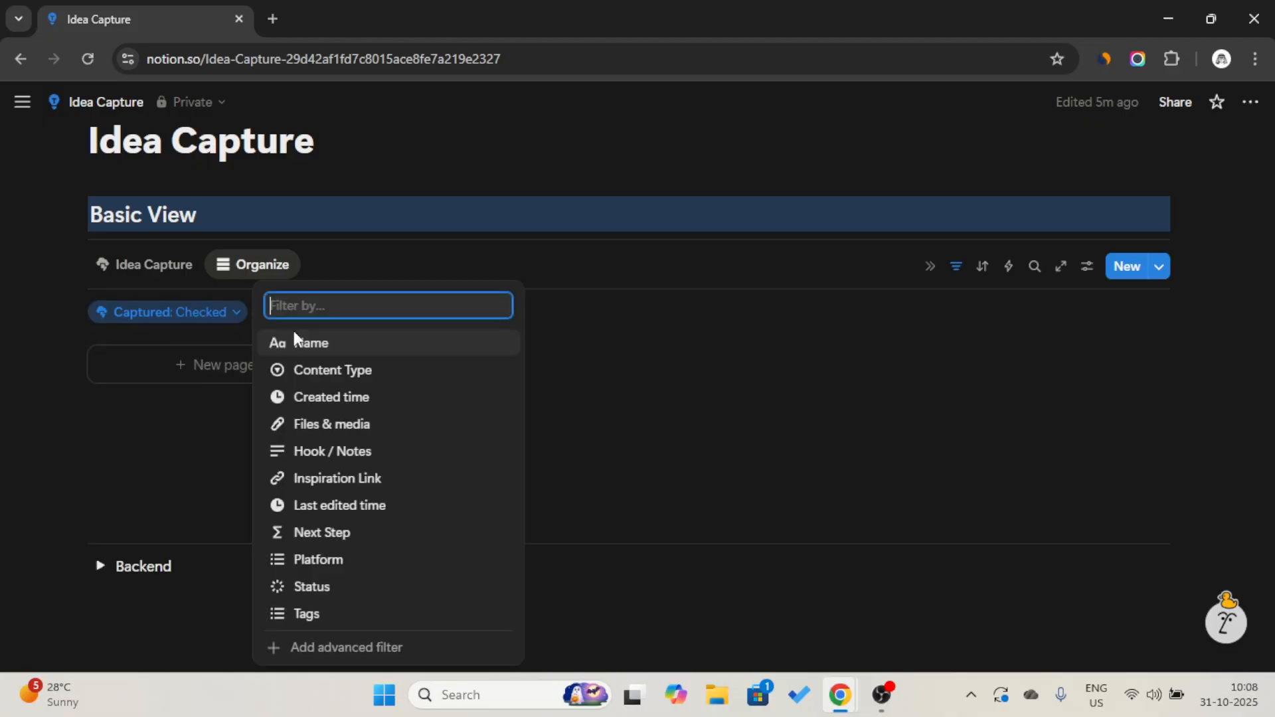
pyautogui.click(336, 587)
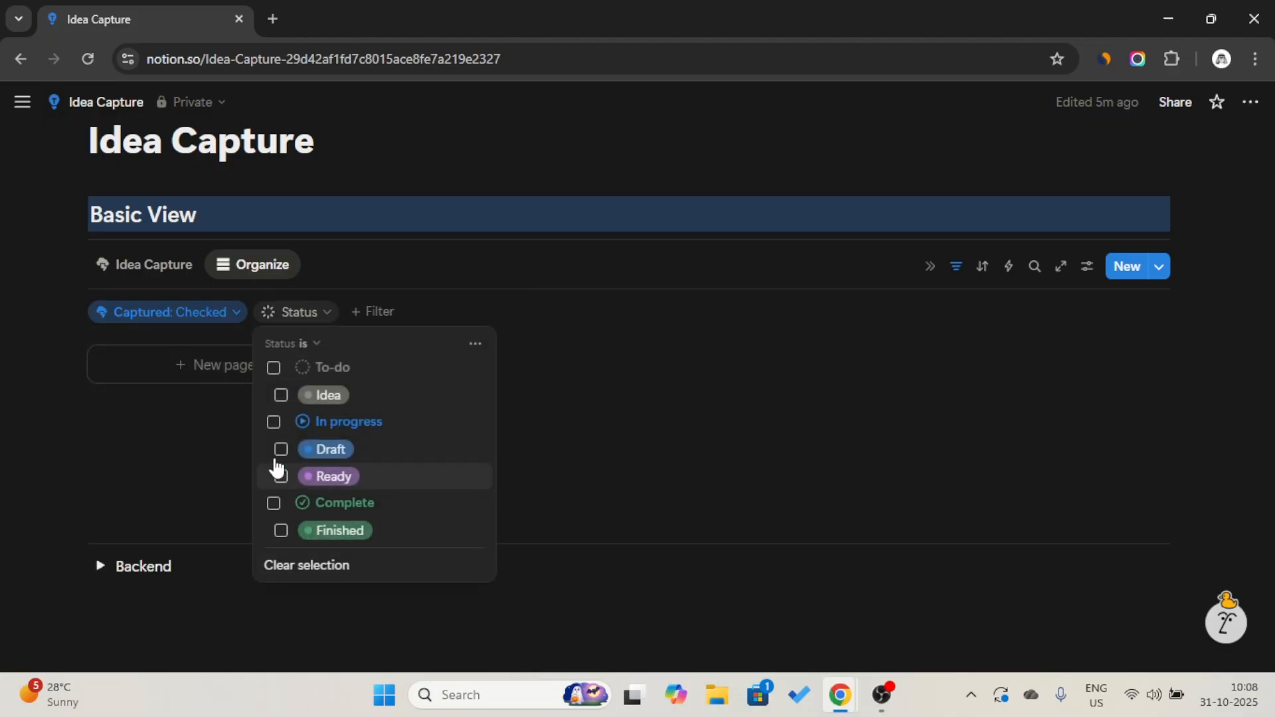
pyautogui.click(274, 370)
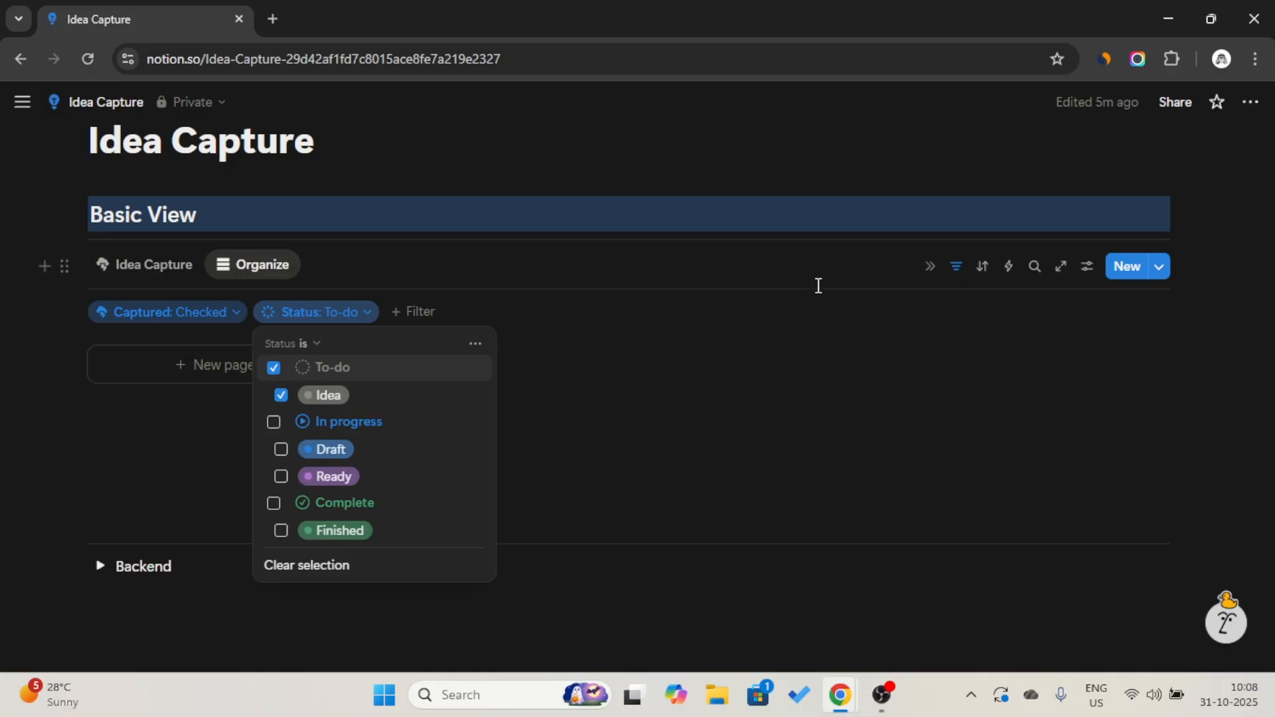
# - Sort the Organize view by Last edited time in descending order
pyautogui.click(983, 267)
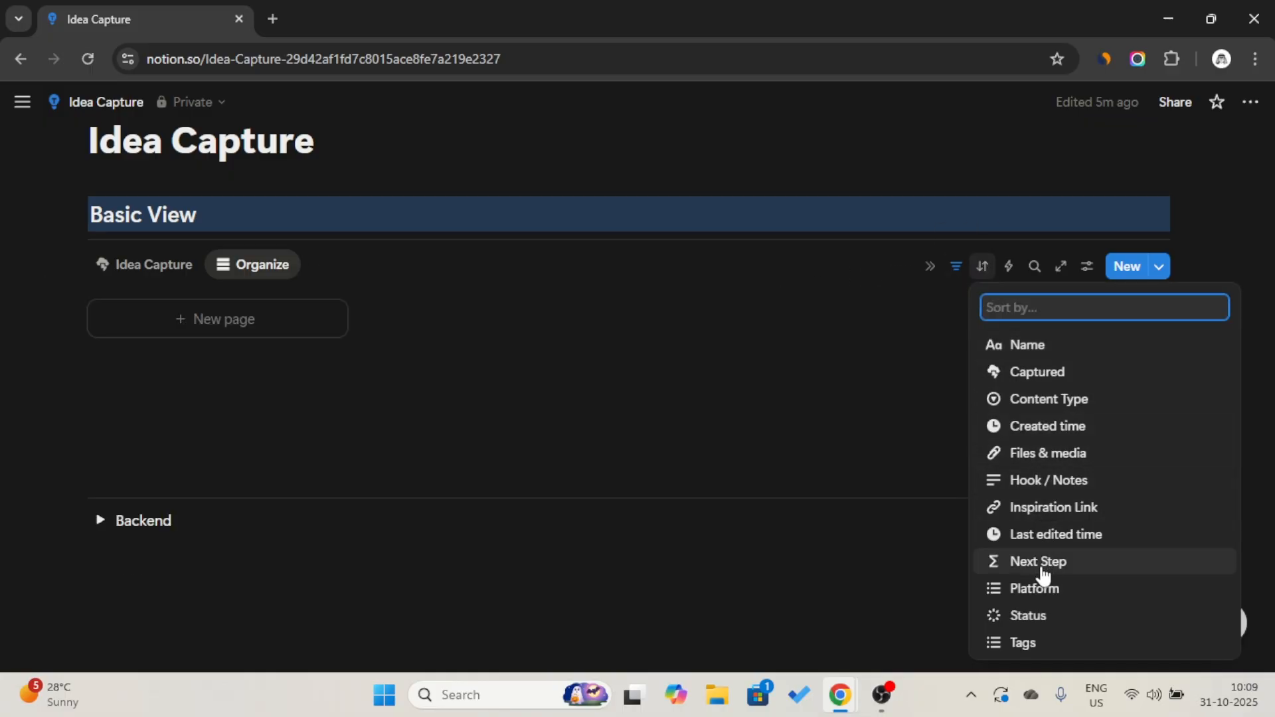
pyautogui.click(1045, 535)
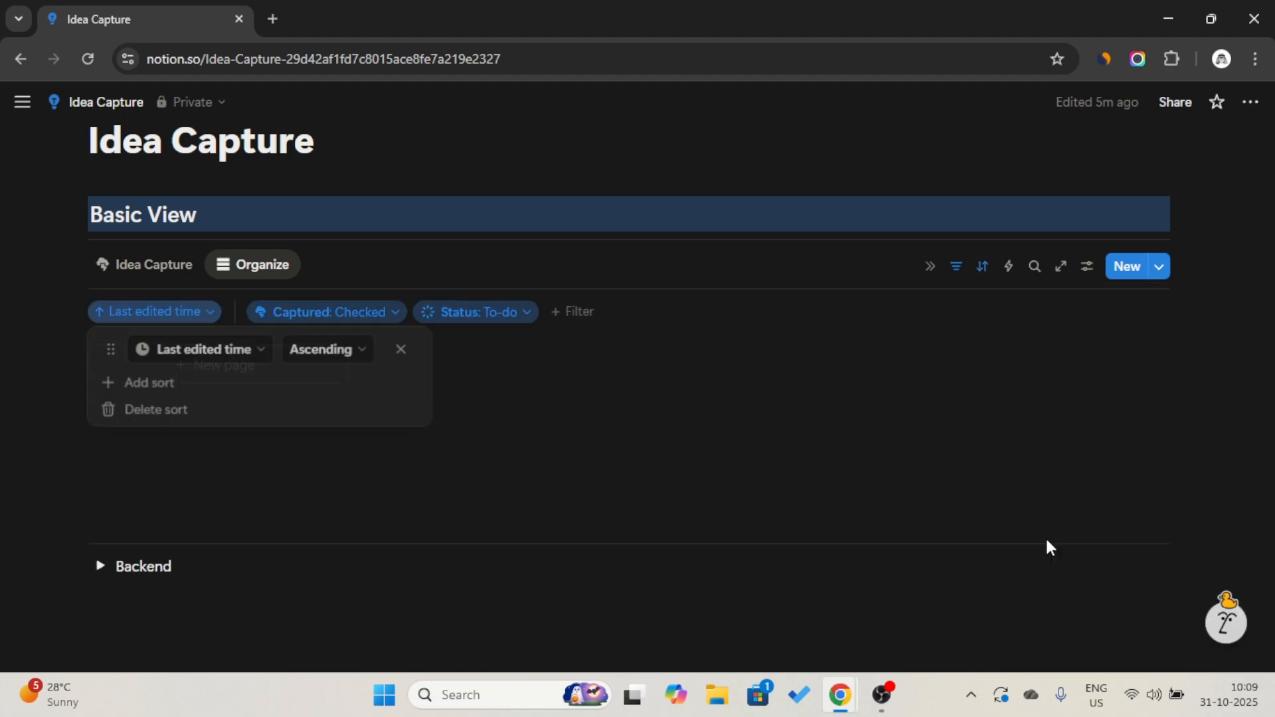
pyautogui.click(297, 351)
pyautogui.click(332, 410)
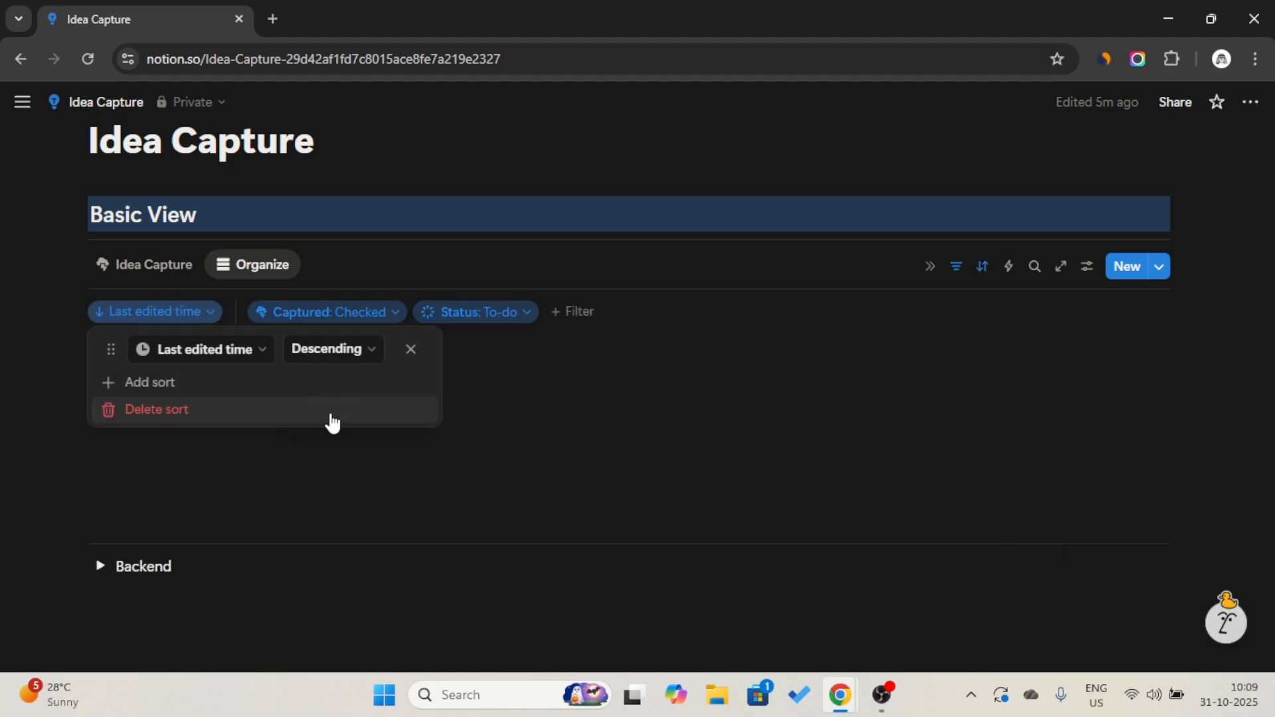
# - Switch the Organize view's sort to Created time in descending order and collapse the filter and sort bar
pyautogui.click(208, 353)
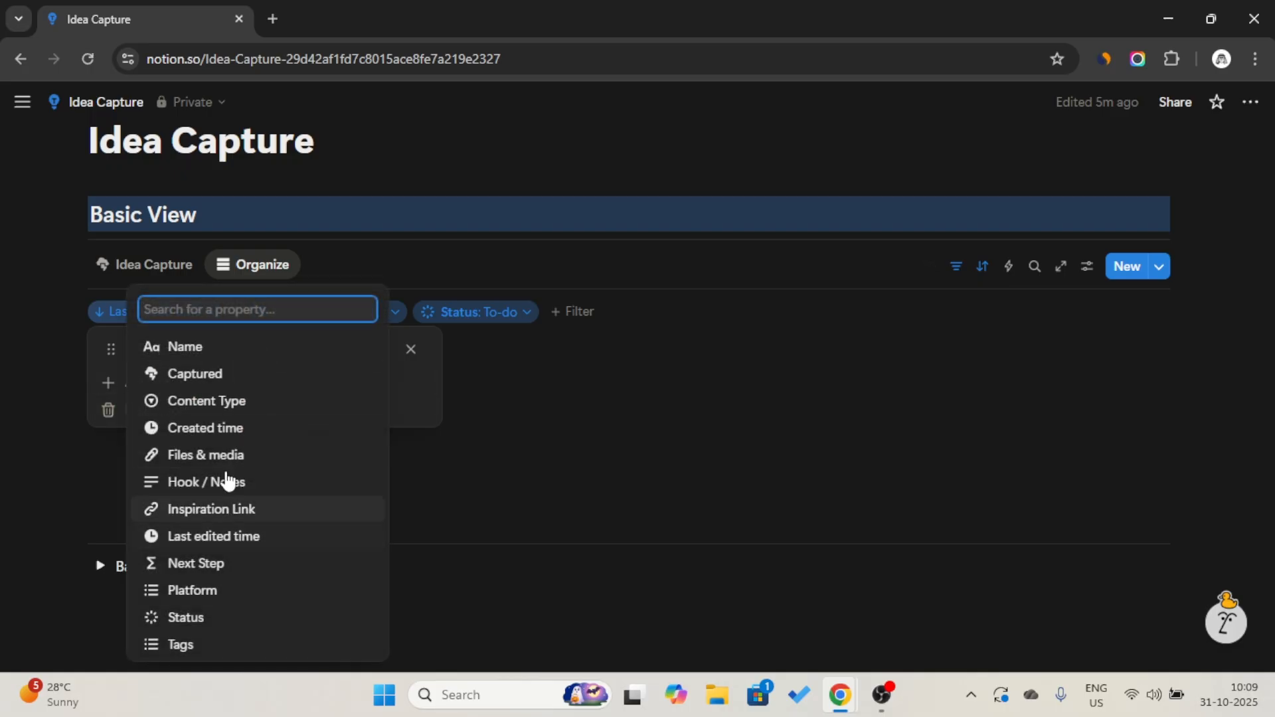
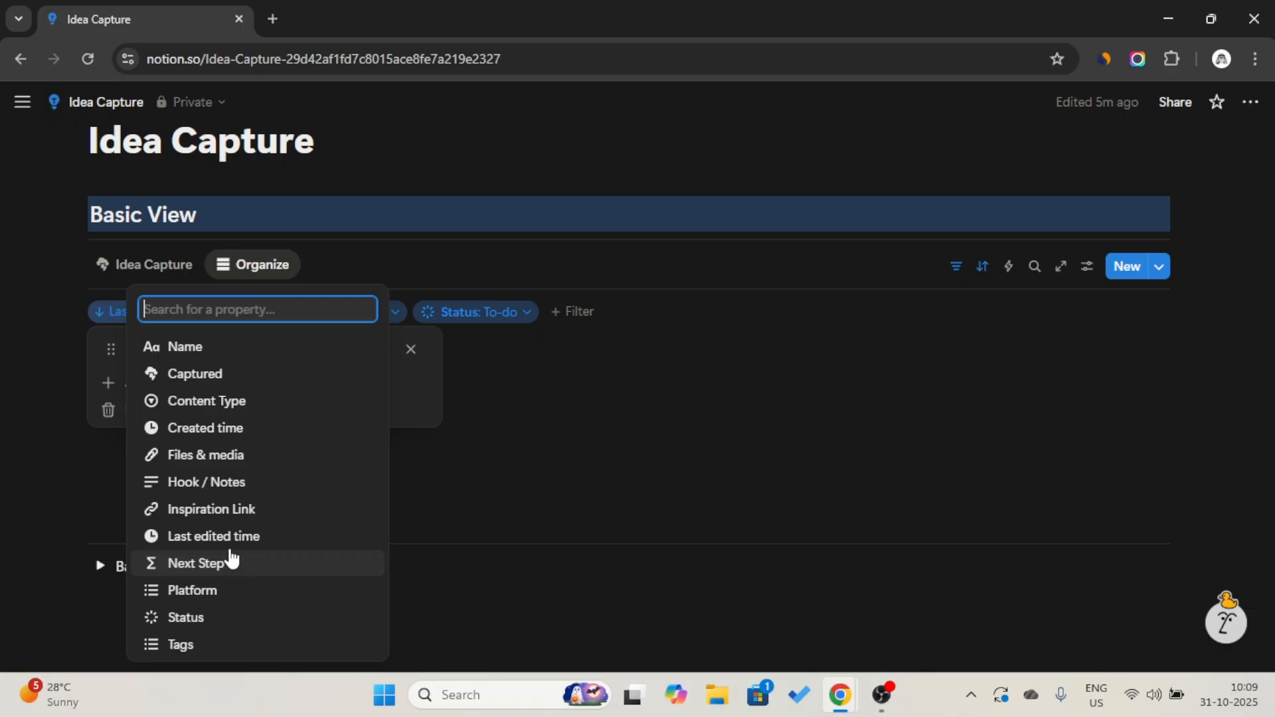
pyautogui.click(236, 429)
pyautogui.click(311, 349)
pyautogui.click(324, 417)
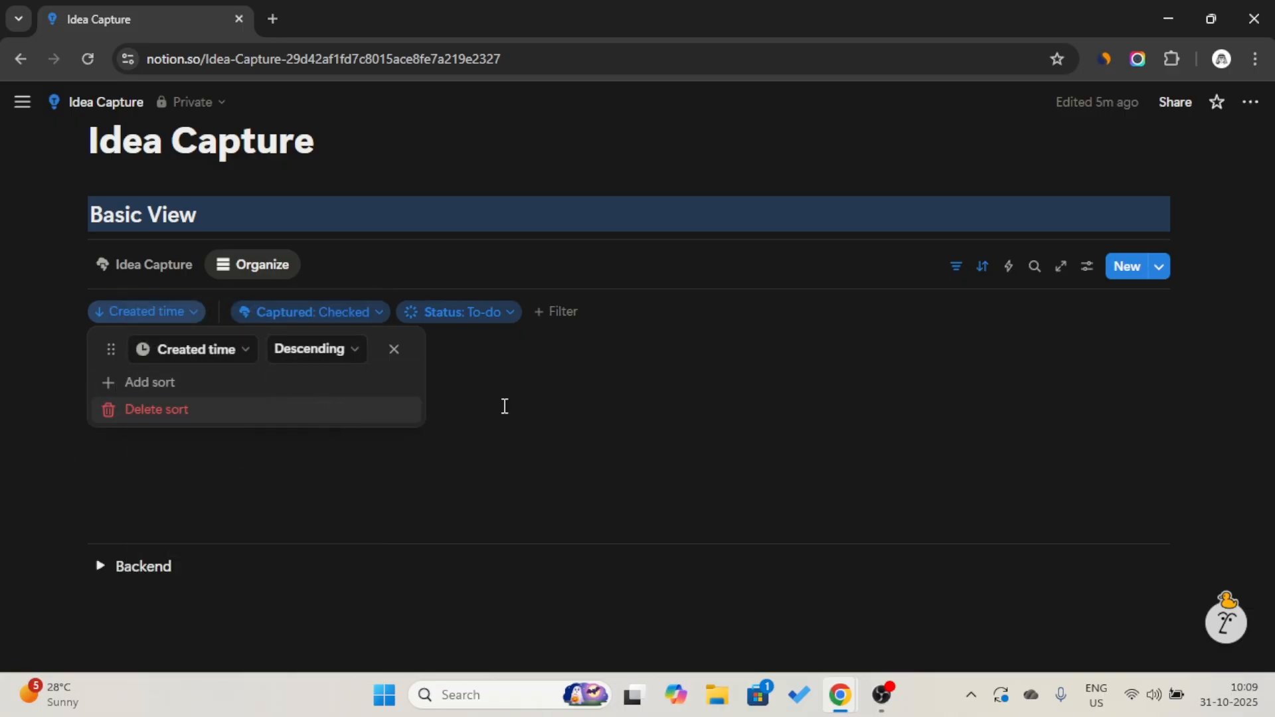
pyautogui.click(957, 274)
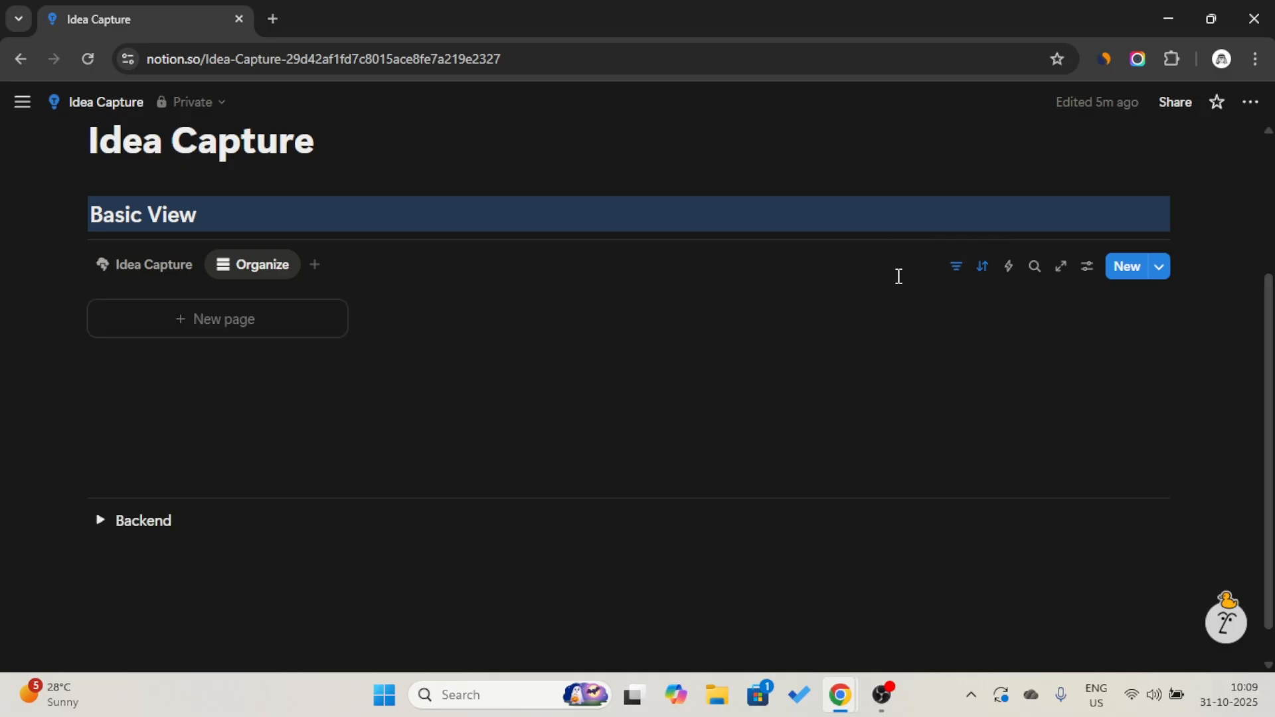
pyautogui.click(967, 276)
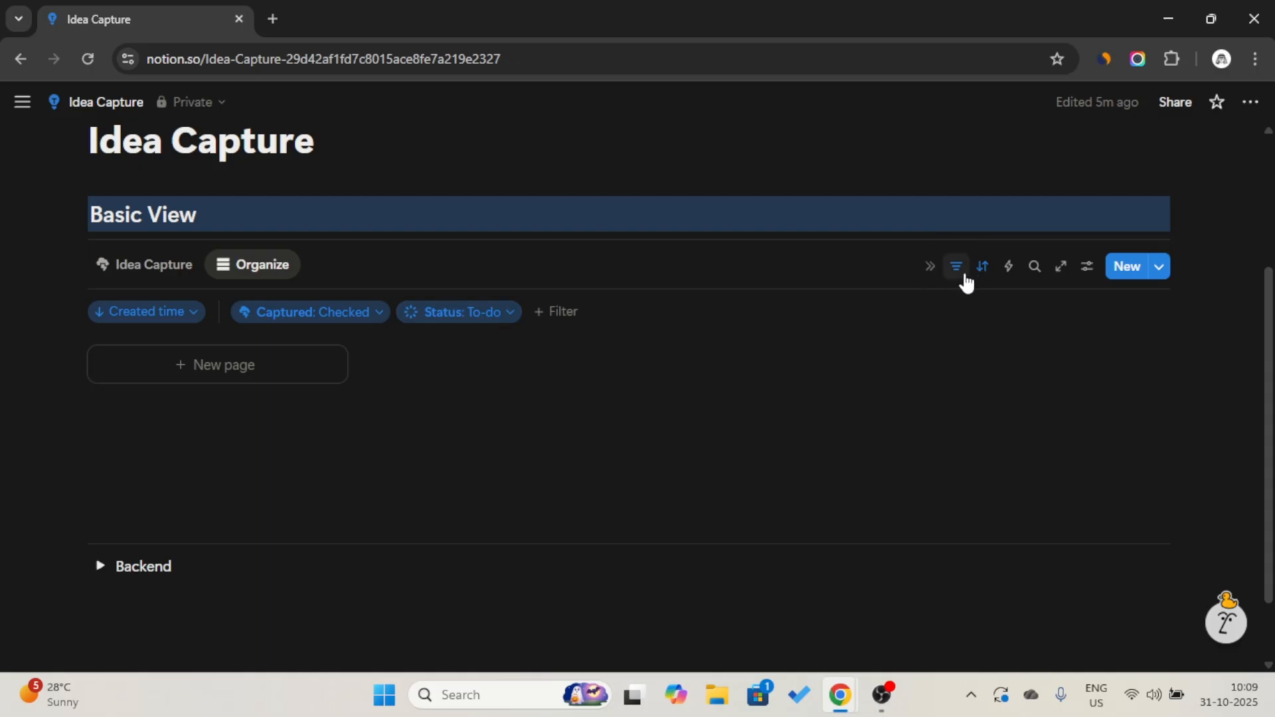
pyautogui.click(967, 278)
# - Add a board view of the Ideas database beside the Organize view
pyautogui.click(316, 265)
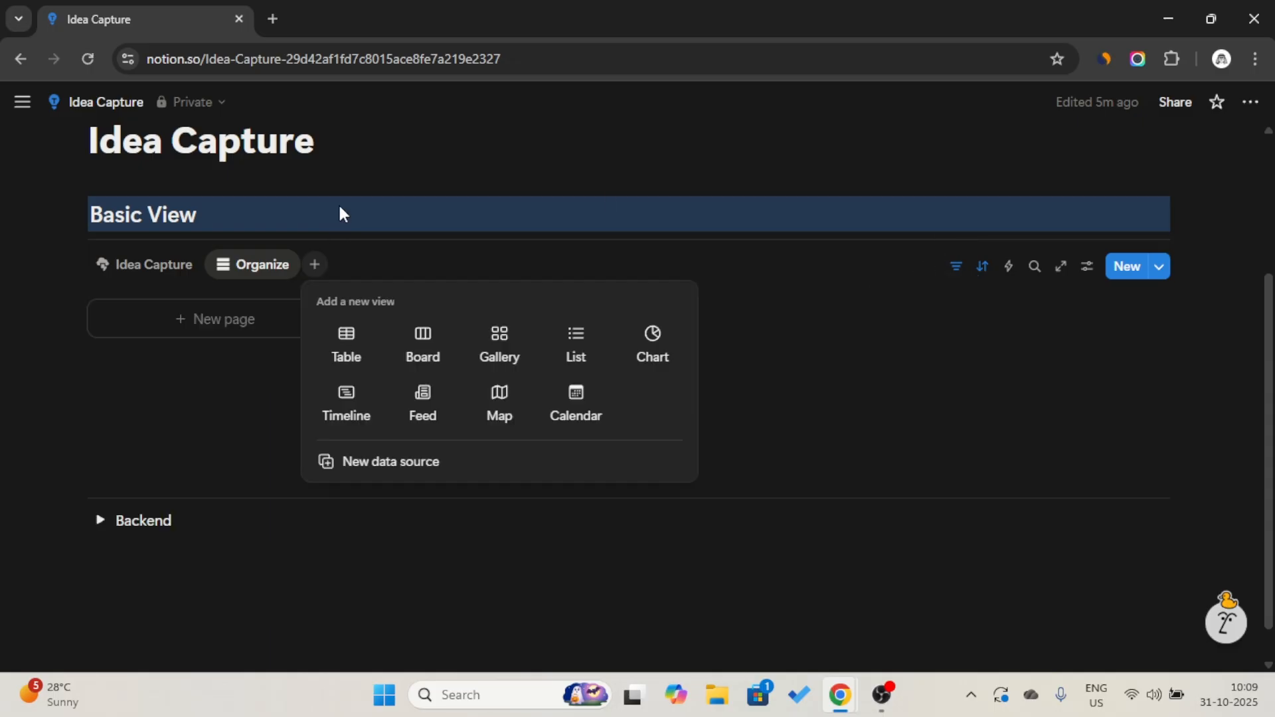
pyautogui.click(337, 206)
pyautogui.click(317, 265)
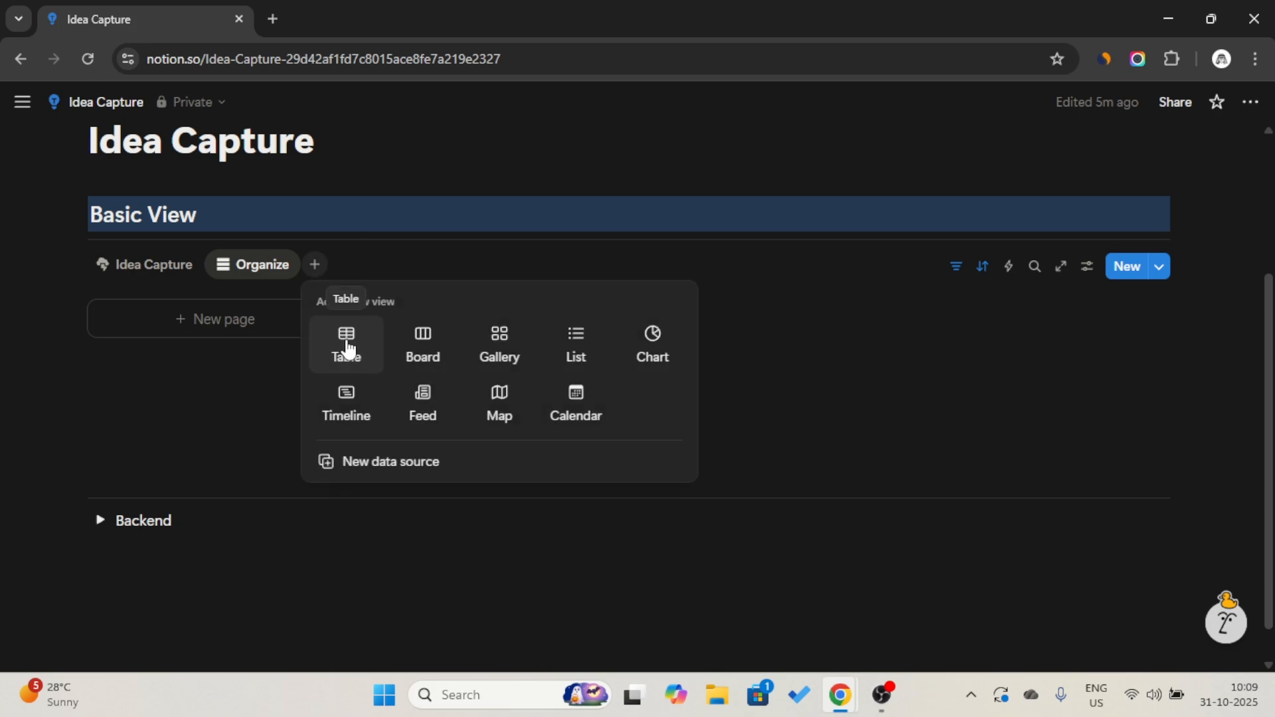
pyautogui.click(427, 351)
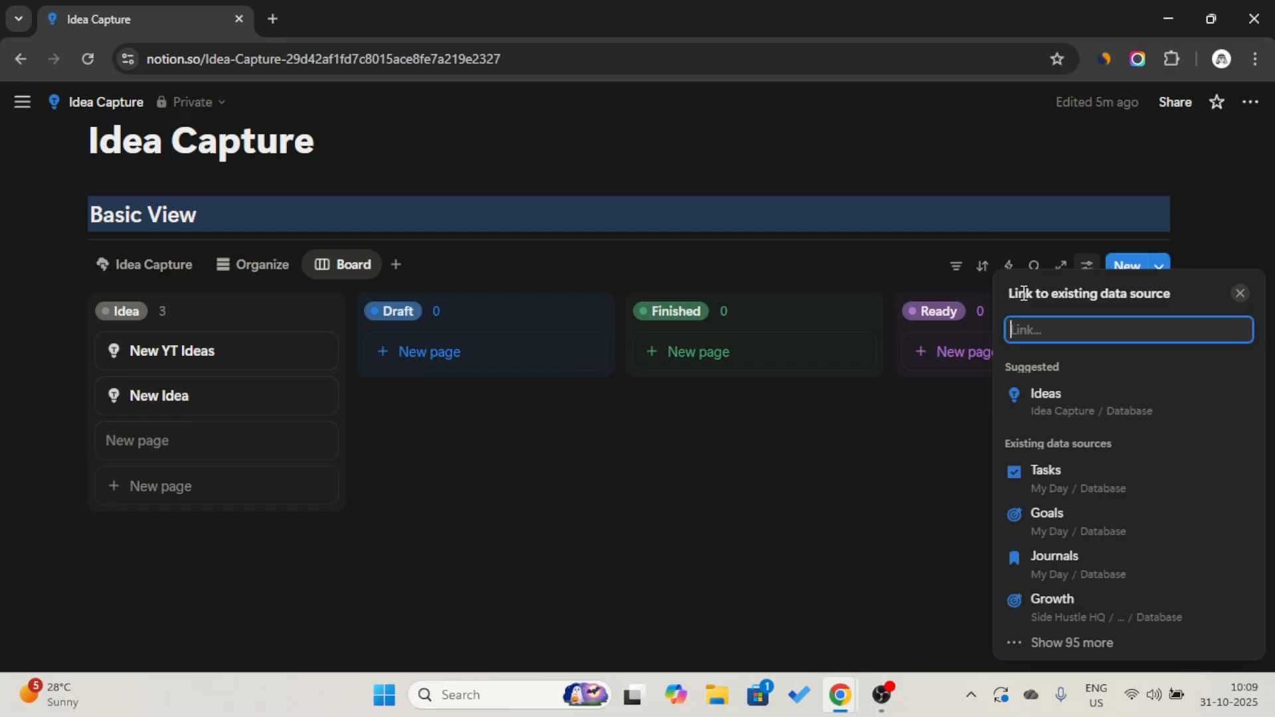
pyautogui.click(850, 218)
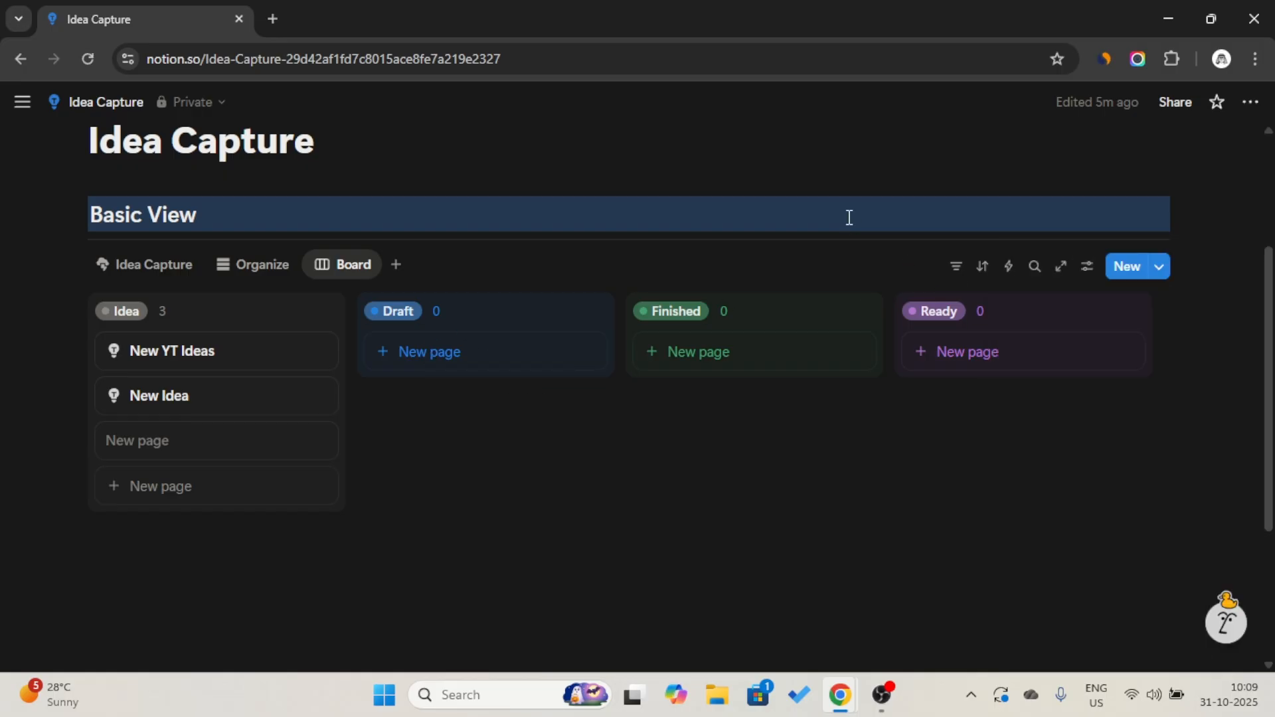
# - Name the board view Action and give it the command symbol icon
pyautogui.click(359, 264)
pyautogui.click(372, 297)
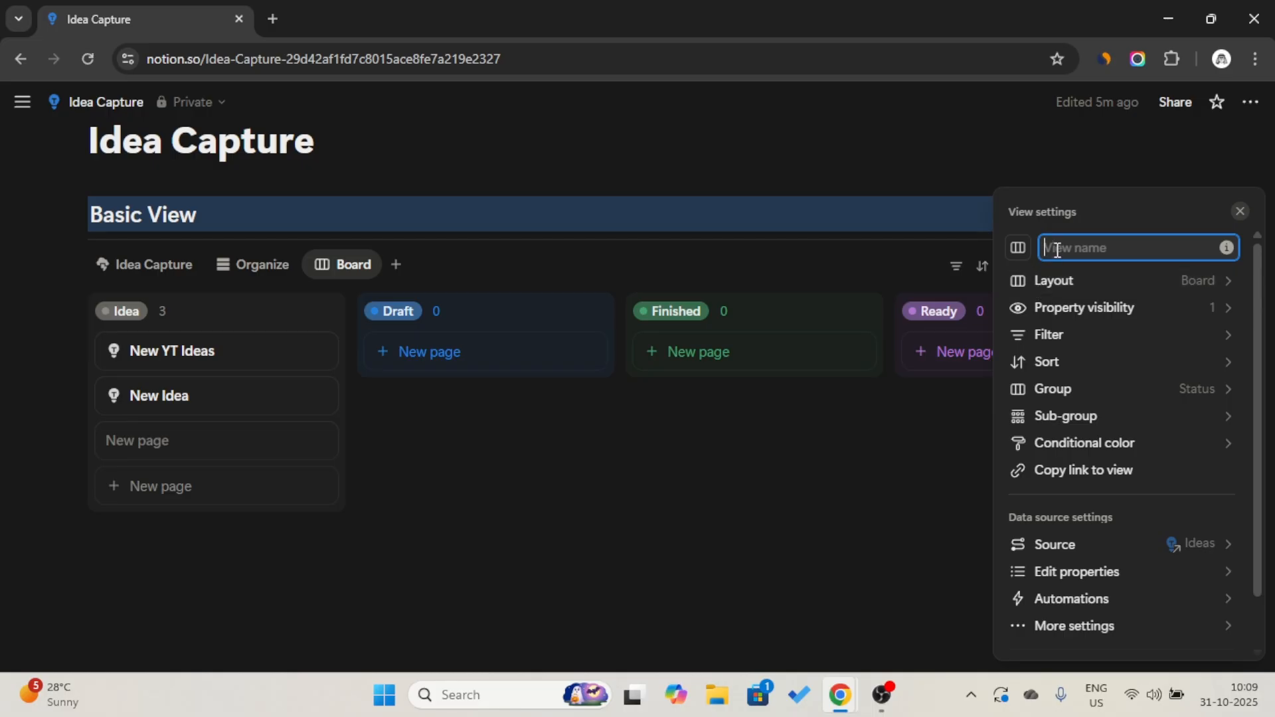
pyautogui.press('capslock')
pyautogui.write('A')
pyautogui.press('capslock')
pyautogui.write('d')
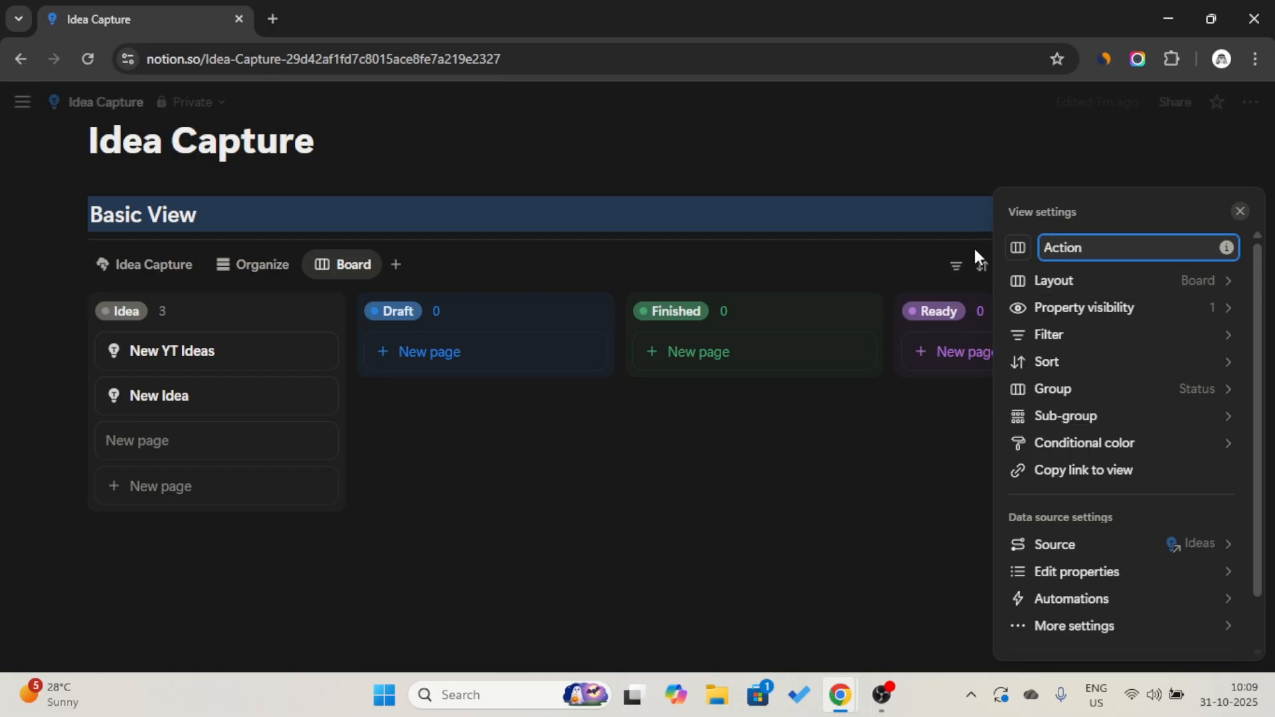
pyautogui.click(1017, 251)
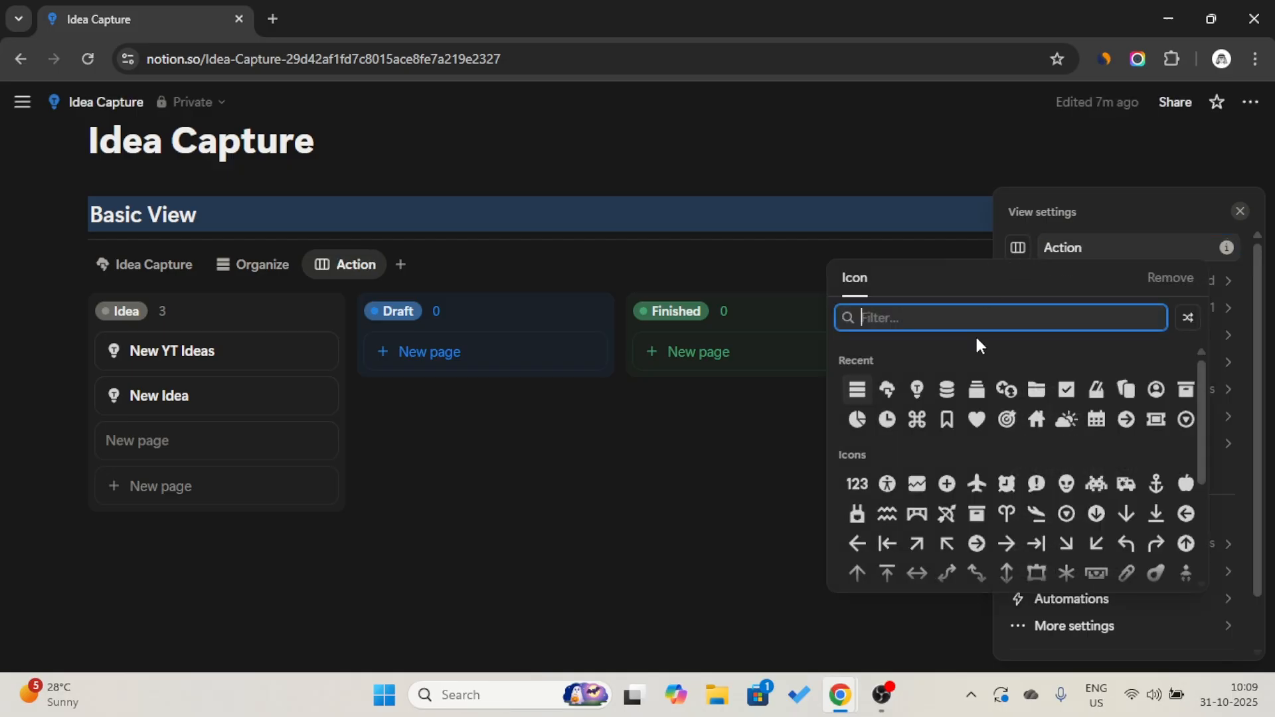
pyautogui.click(917, 420)
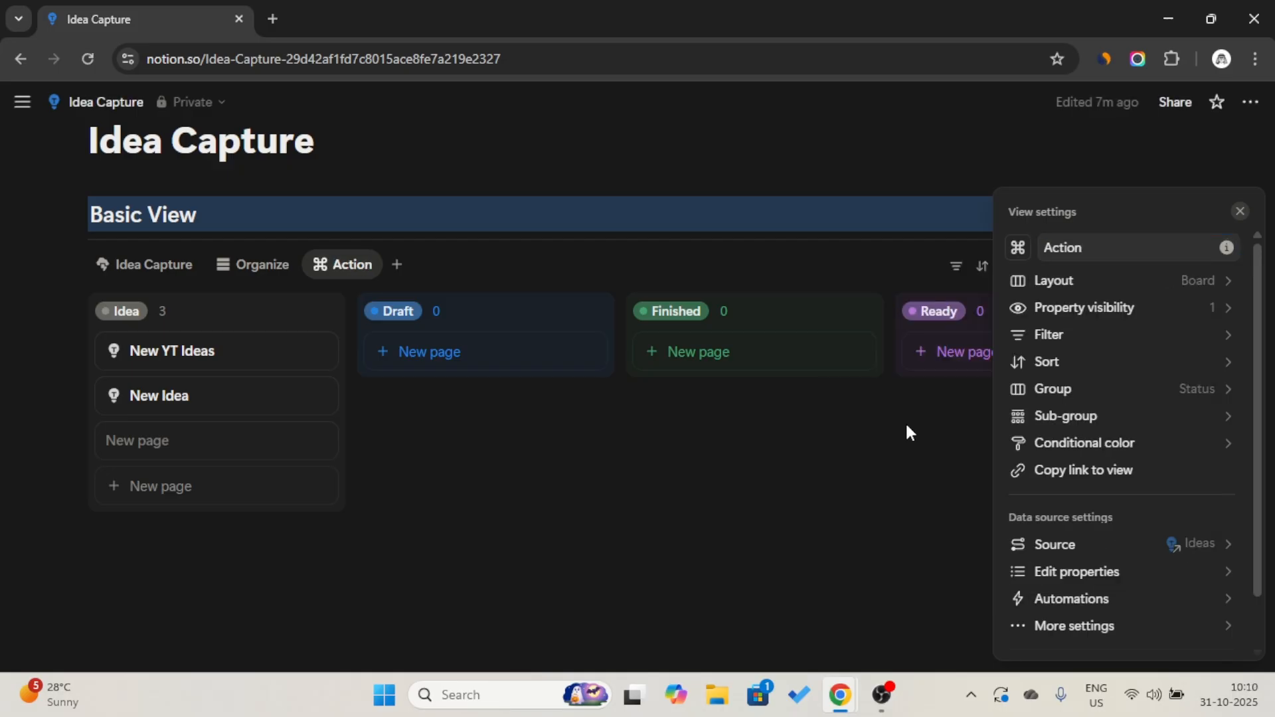
pyautogui.click(749, 230)
# - Filter the Action view to Status In progress and Complete, and collapse the filter bar
pyautogui.click(959, 264)
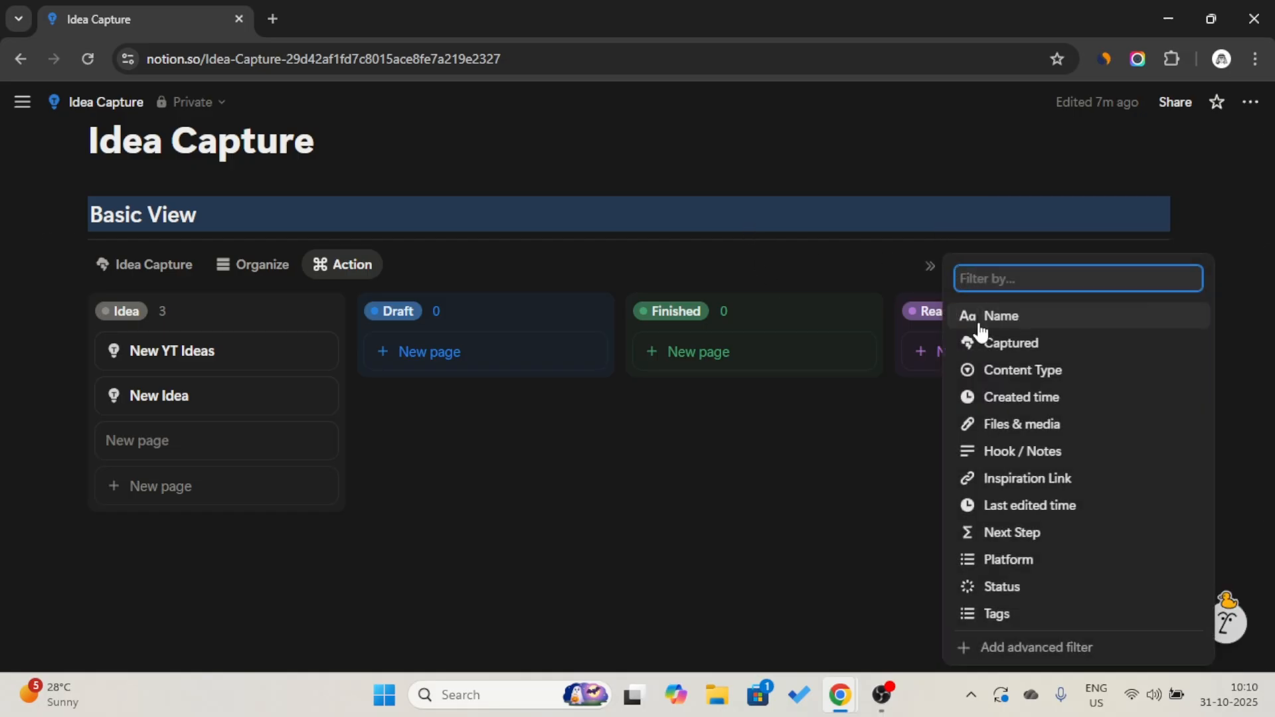
pyautogui.click(1008, 586)
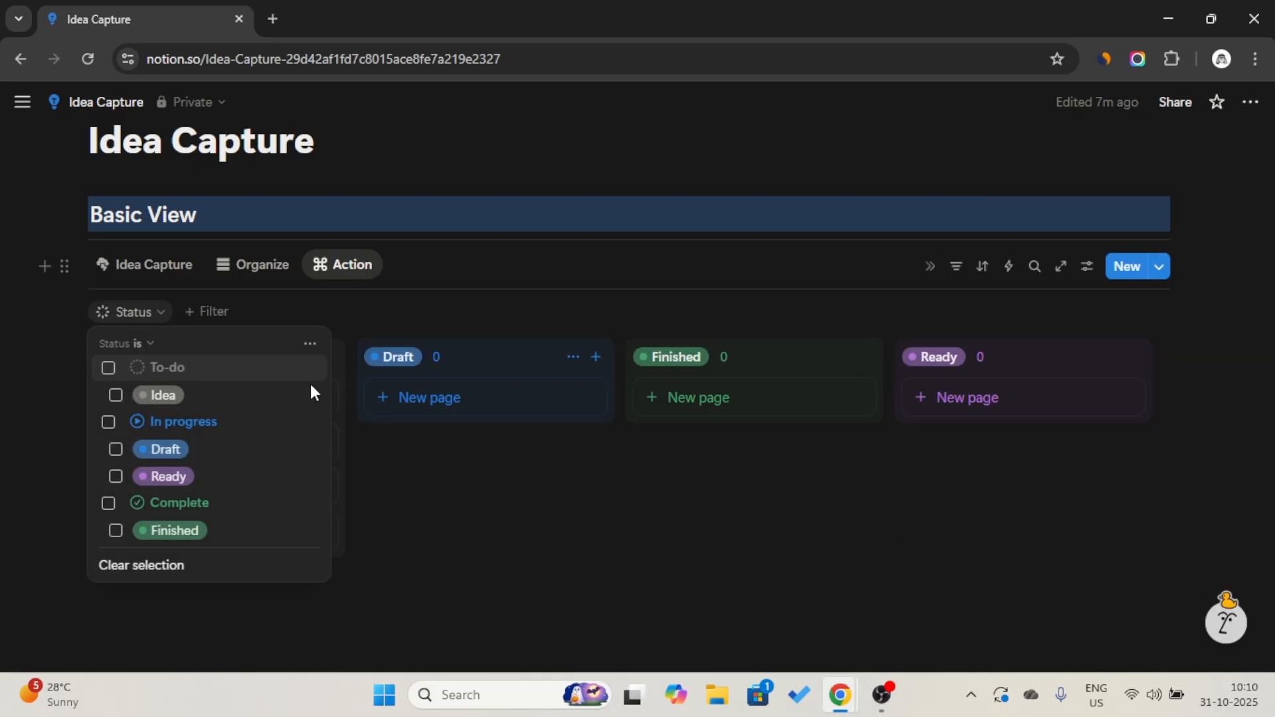
pyautogui.click(108, 423)
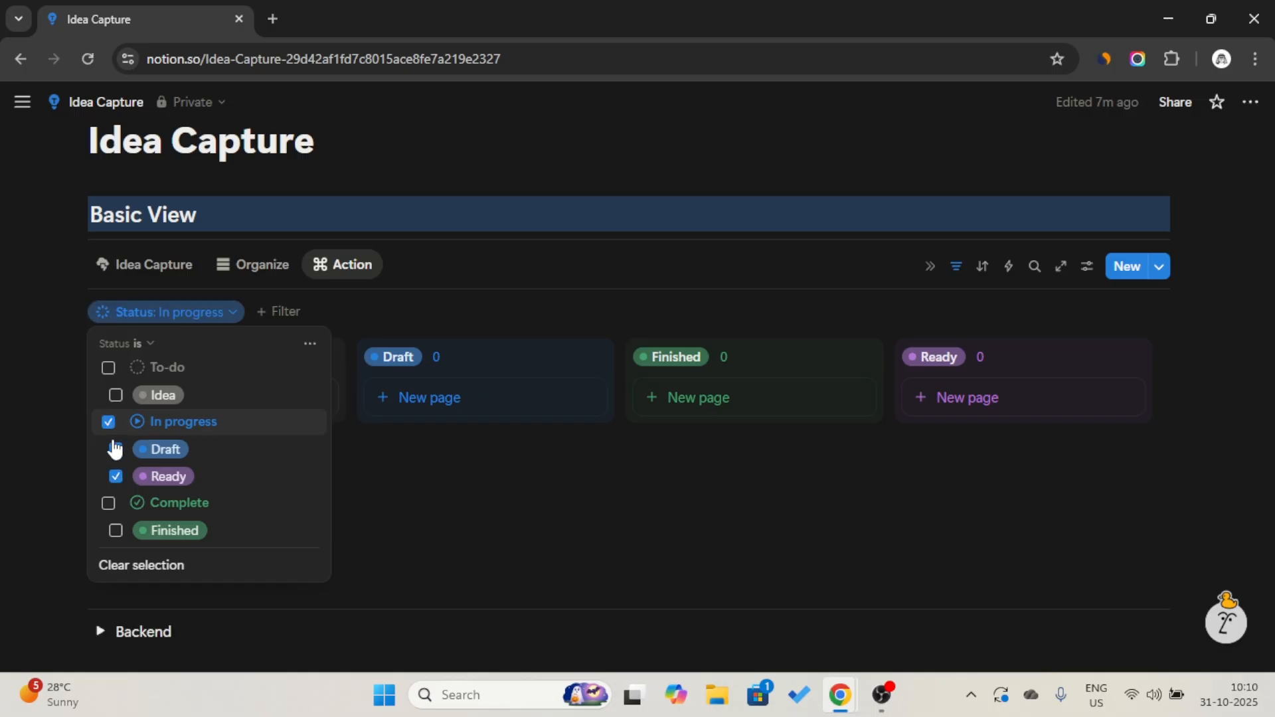
pyautogui.click(109, 503)
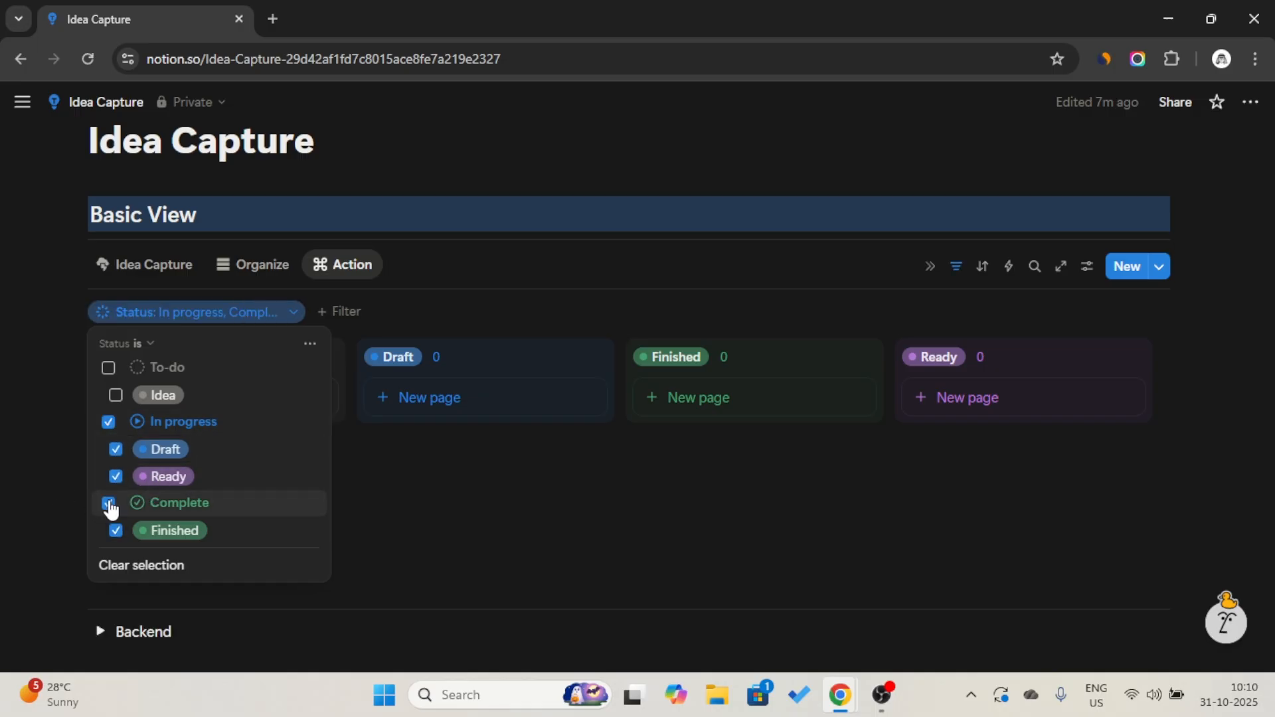
pyautogui.click(957, 277)
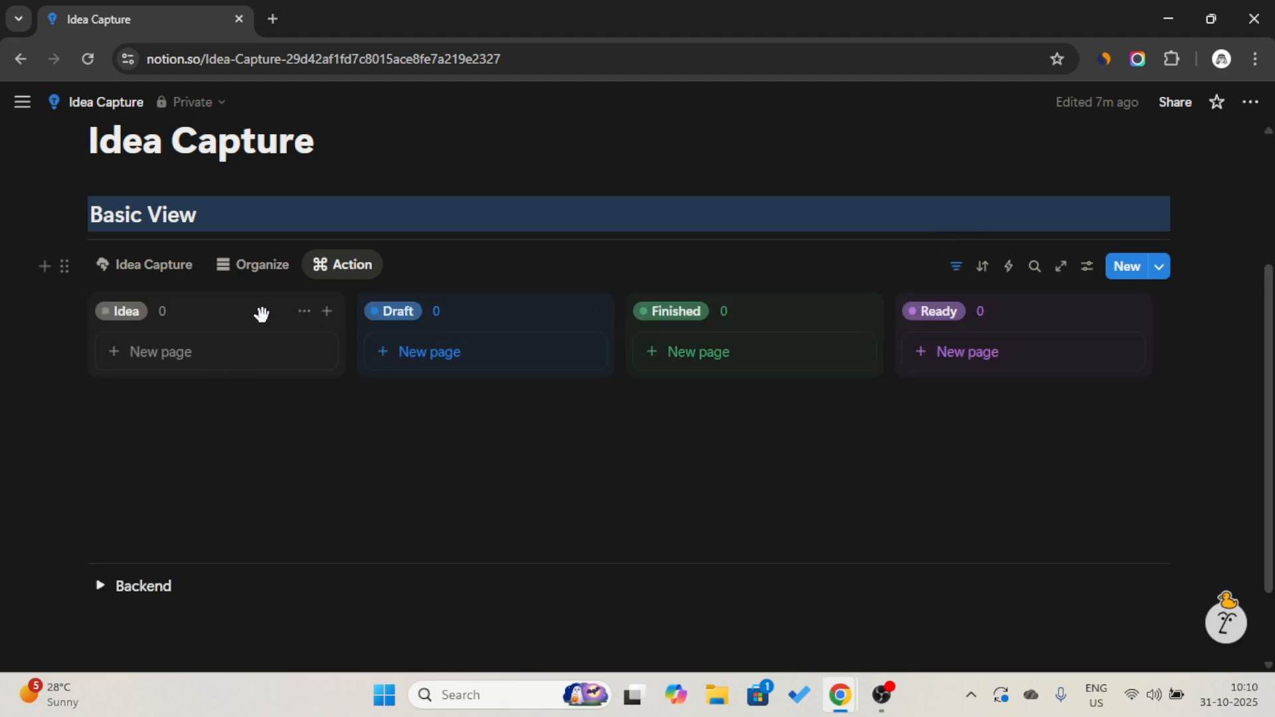
# - Hide the Idea group on the Action board
pyautogui.click(304, 312)
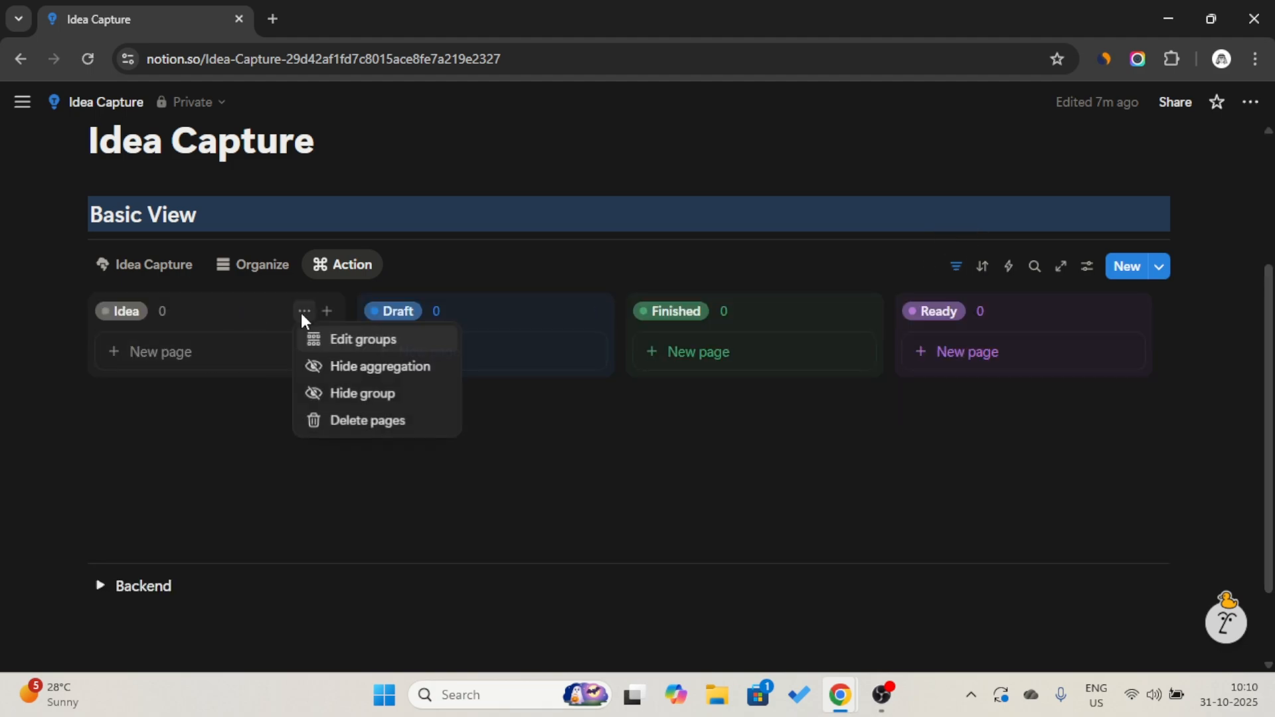
pyautogui.click(338, 394)
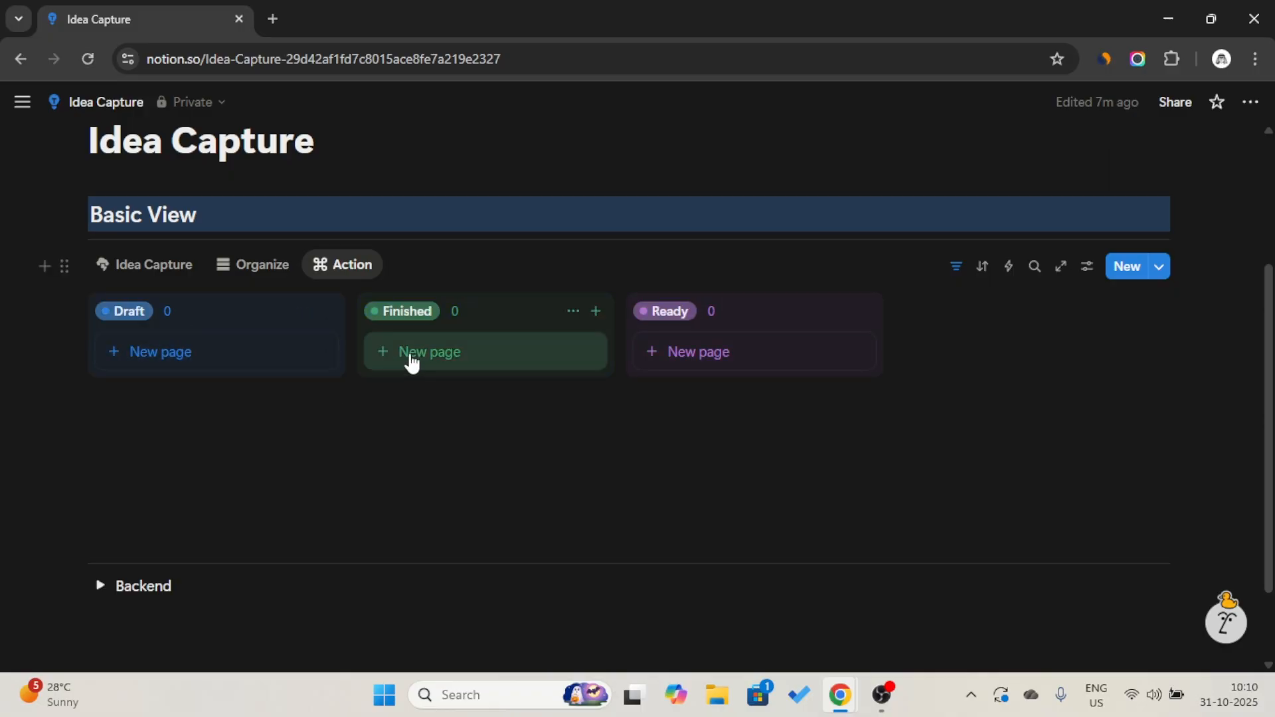
pyautogui.click(255, 269)
pyautogui.click(351, 265)
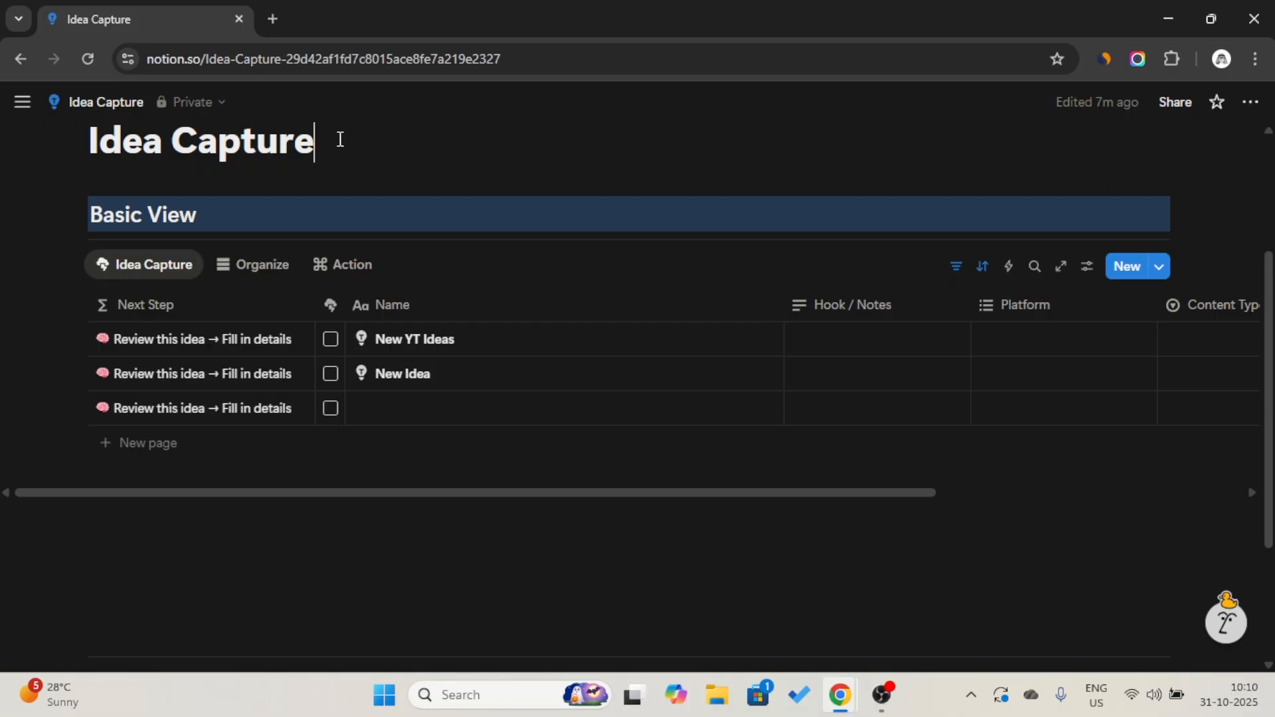
# - Insert a button block directly below the Idea Capture page title
pyautogui.scroll(2, 340, 139)
pyautogui.press('Return')
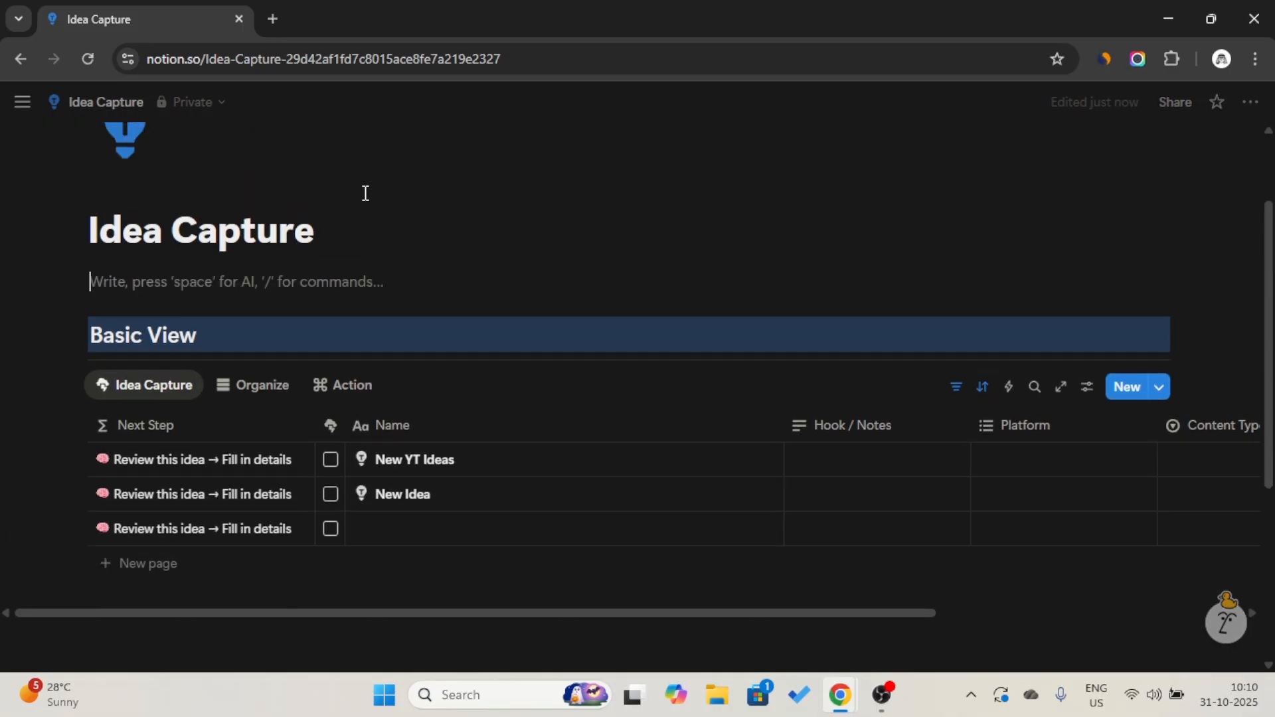
pyautogui.write('/butt')
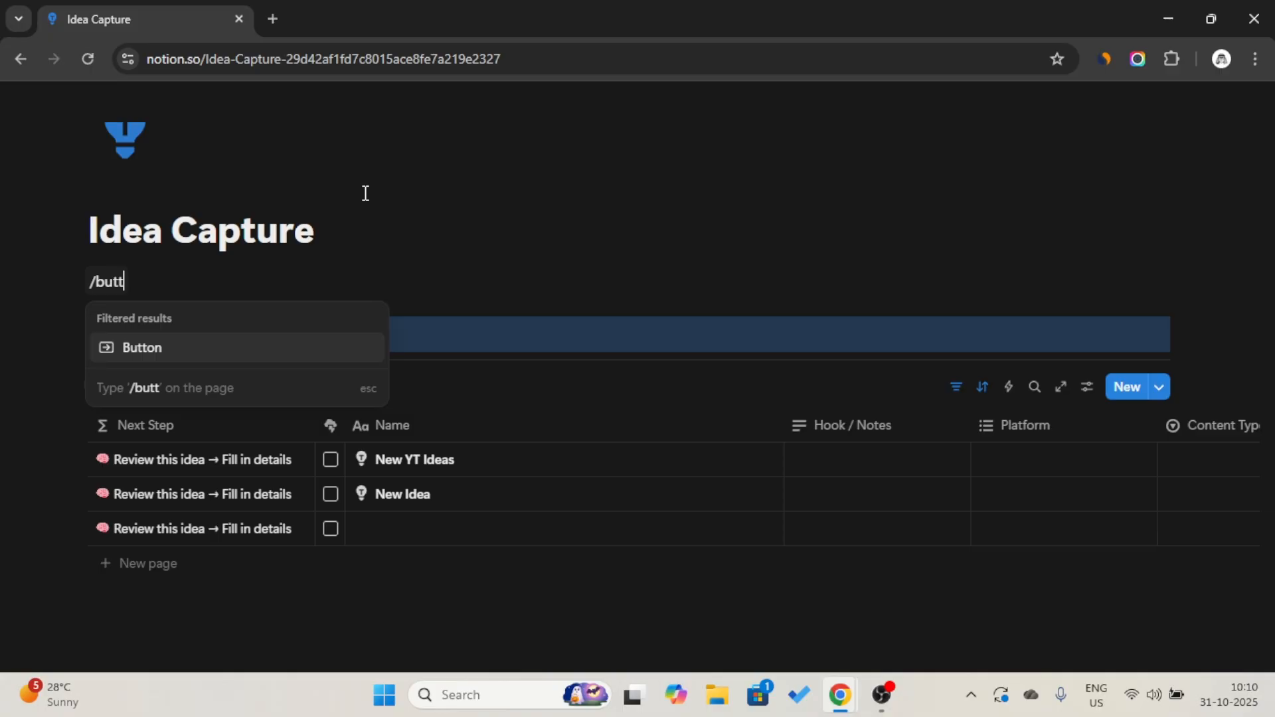
pyautogui.press('Return')
# - Name the button New Idea and give it the same icon as the Idea Capture view
pyautogui.press('capslock')
pyautogui.write('N')
pyautogui.press('capslock')
pyautogui.write('ew')
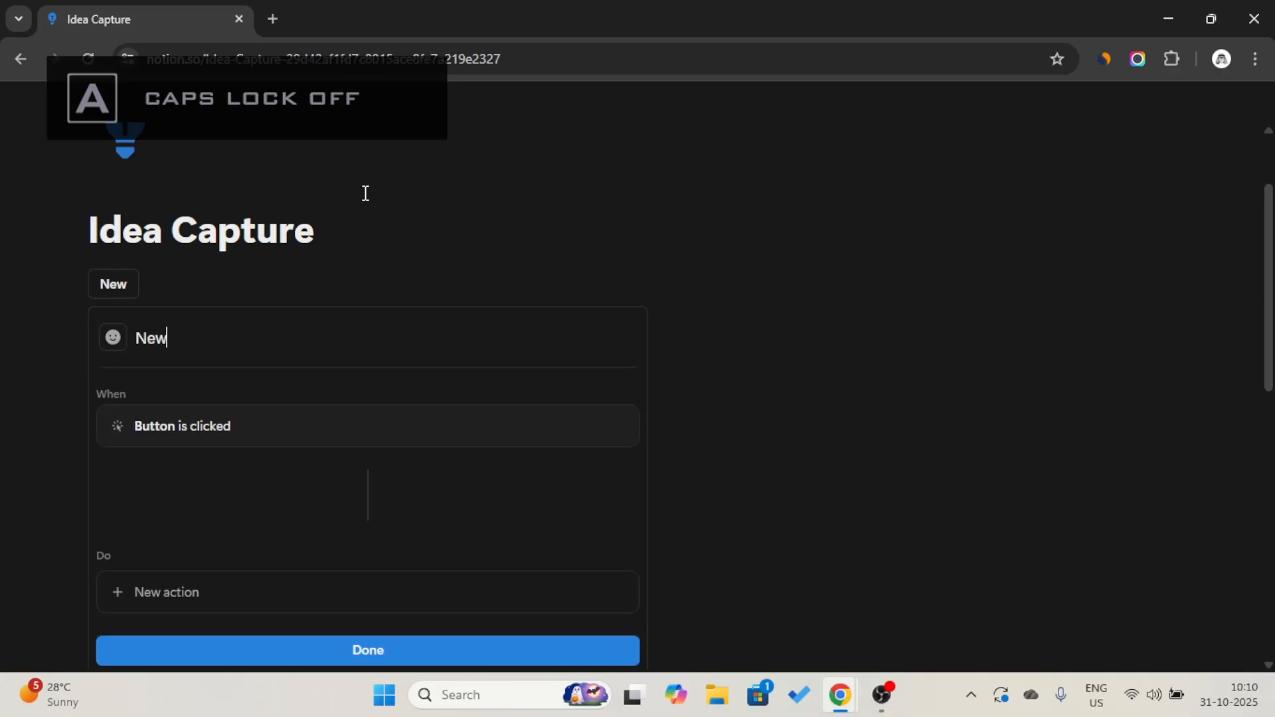
pyautogui.press('capslock')
pyautogui.write('I')
pyautogui.press('capslock')
pyautogui.click(118, 339)
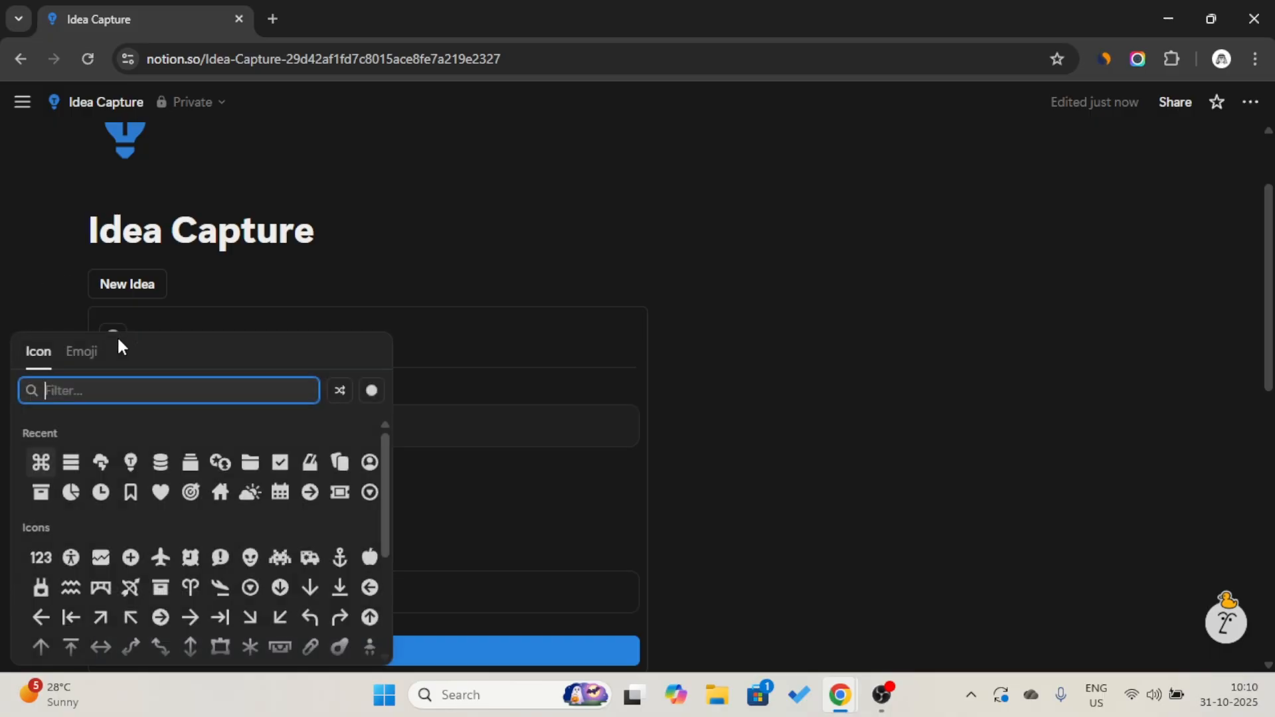
pyautogui.click(103, 458)
# - Give the New Idea button an action that adds a page to the Ideas database
pyautogui.scroll(-3, 197, 344)
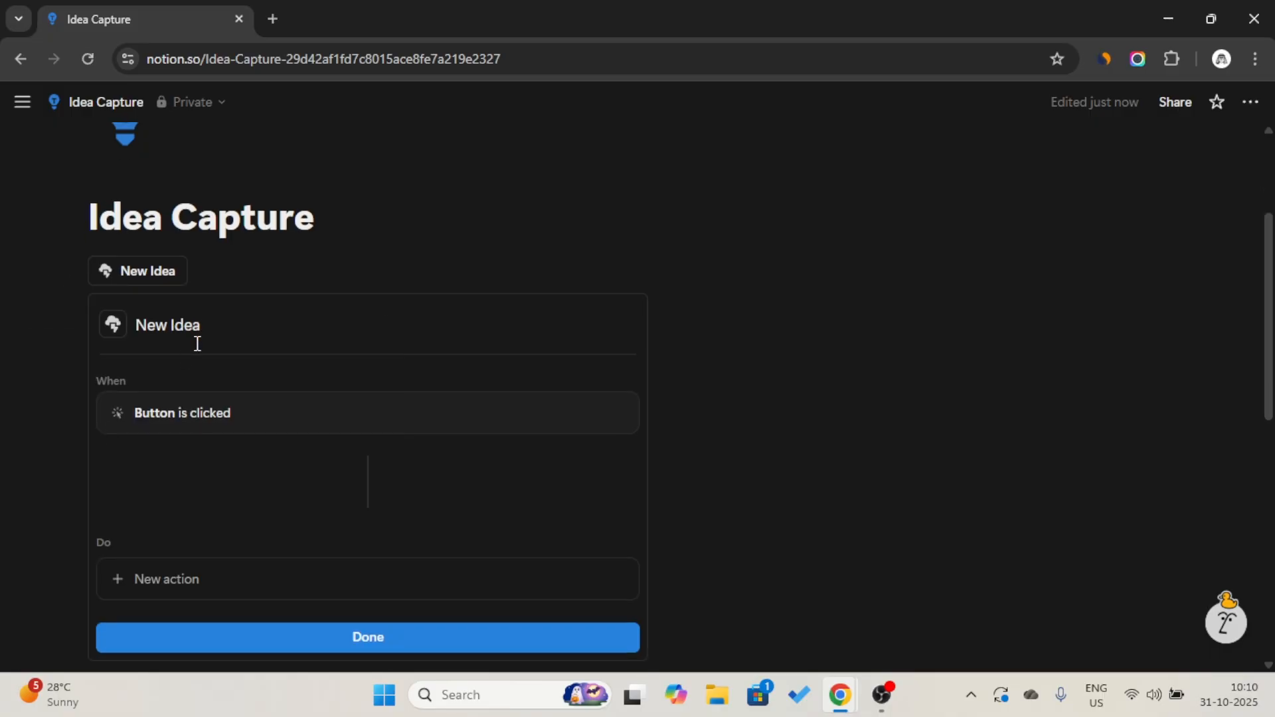
pyautogui.click(281, 425)
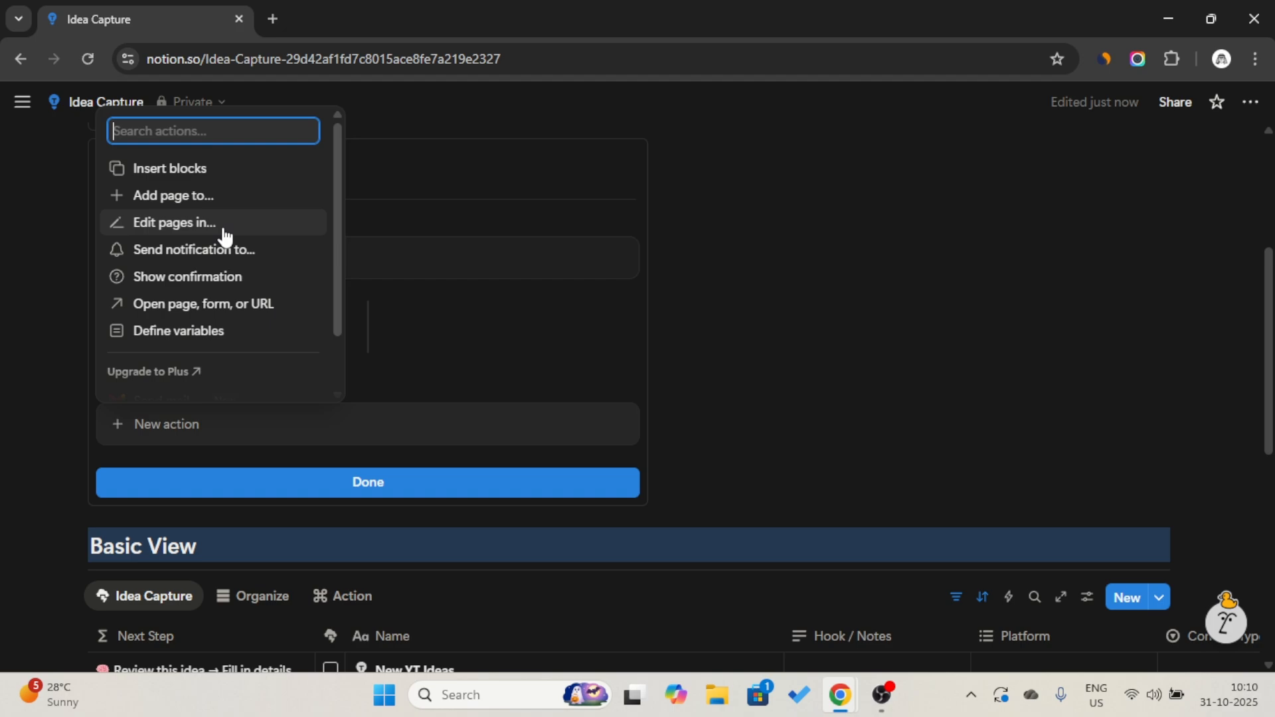
pyautogui.click(219, 200)
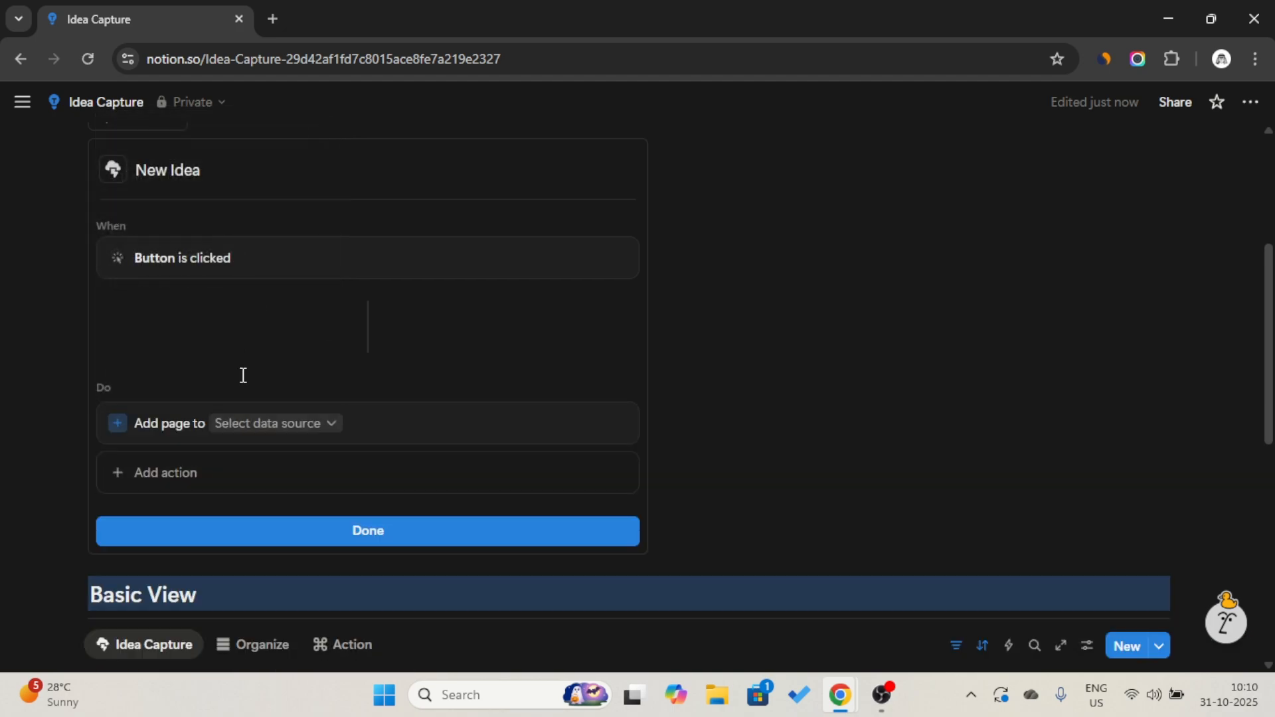
pyautogui.click(247, 424)
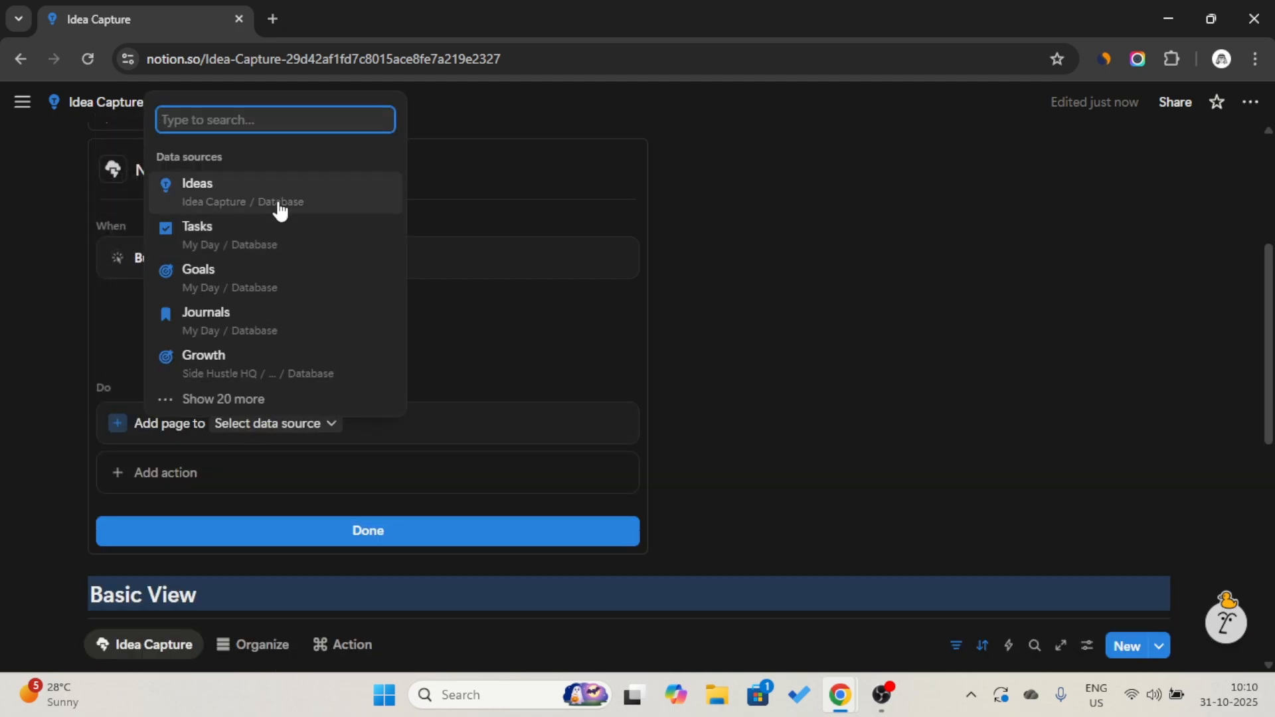
pyautogui.click(278, 206)
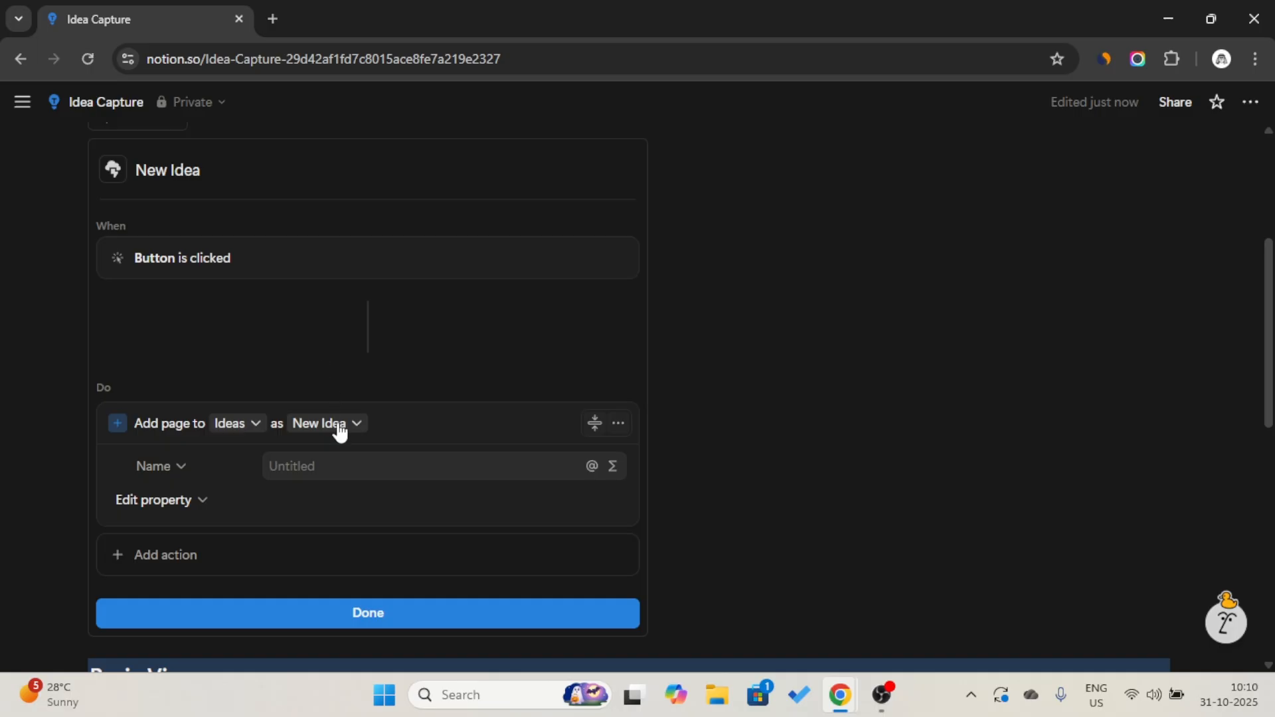
# - Add the Status property to the New Idea button's add-page action and set it to Idea
pyautogui.scroll(-2, 341, 429)
pyautogui.click(181, 425)
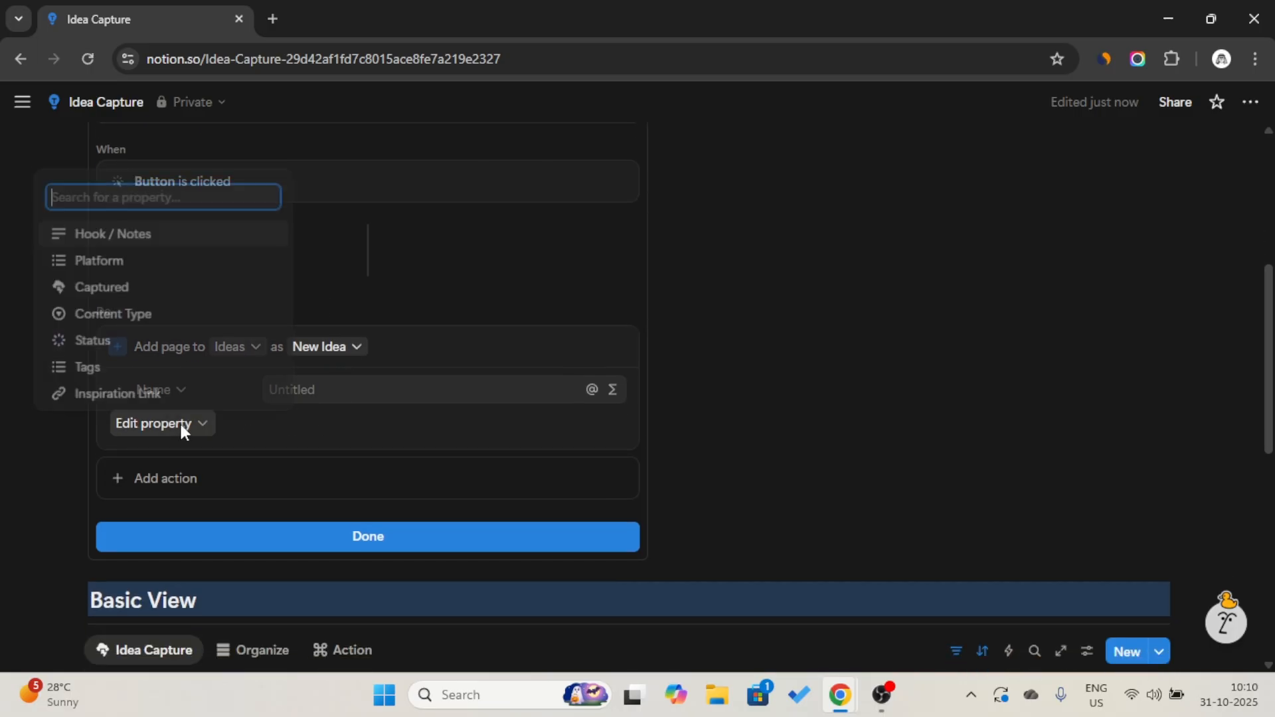
pyautogui.click(128, 342)
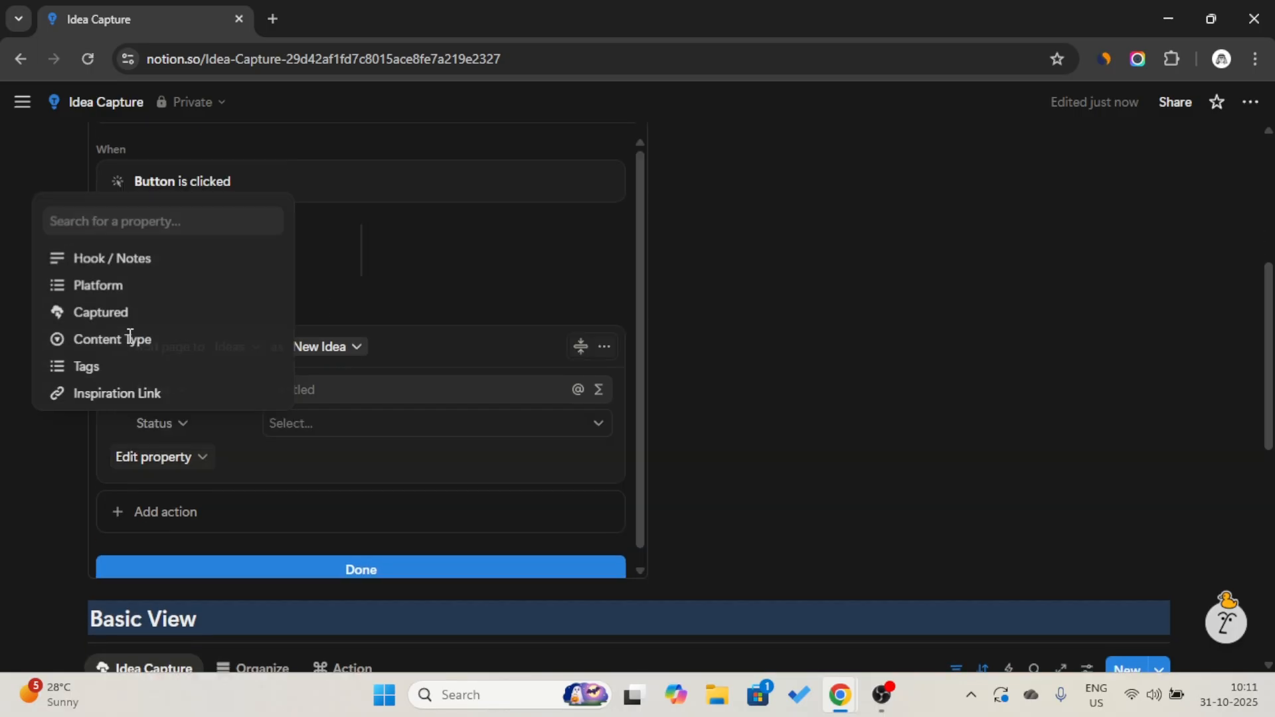
pyautogui.click(328, 422)
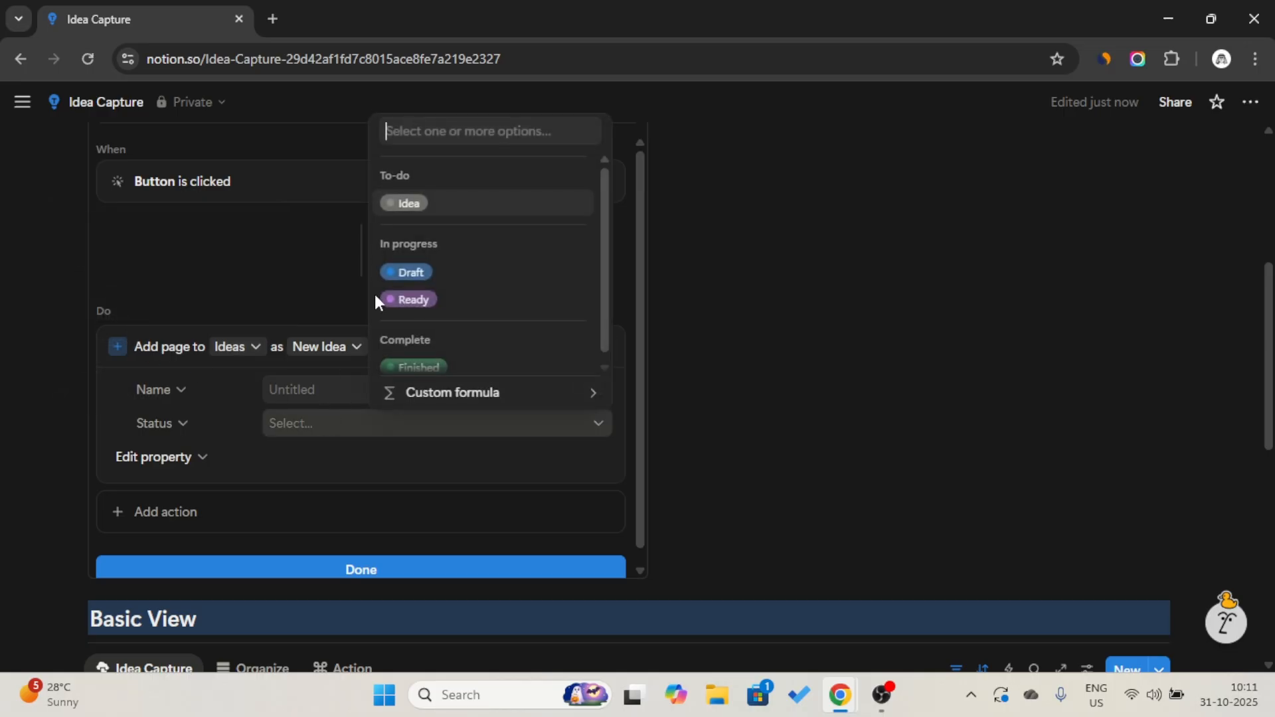
pyautogui.click(412, 207)
# - Set Captured to Unchecked in the add-page action, then save the New Idea button and test it once
pyautogui.click(160, 454)
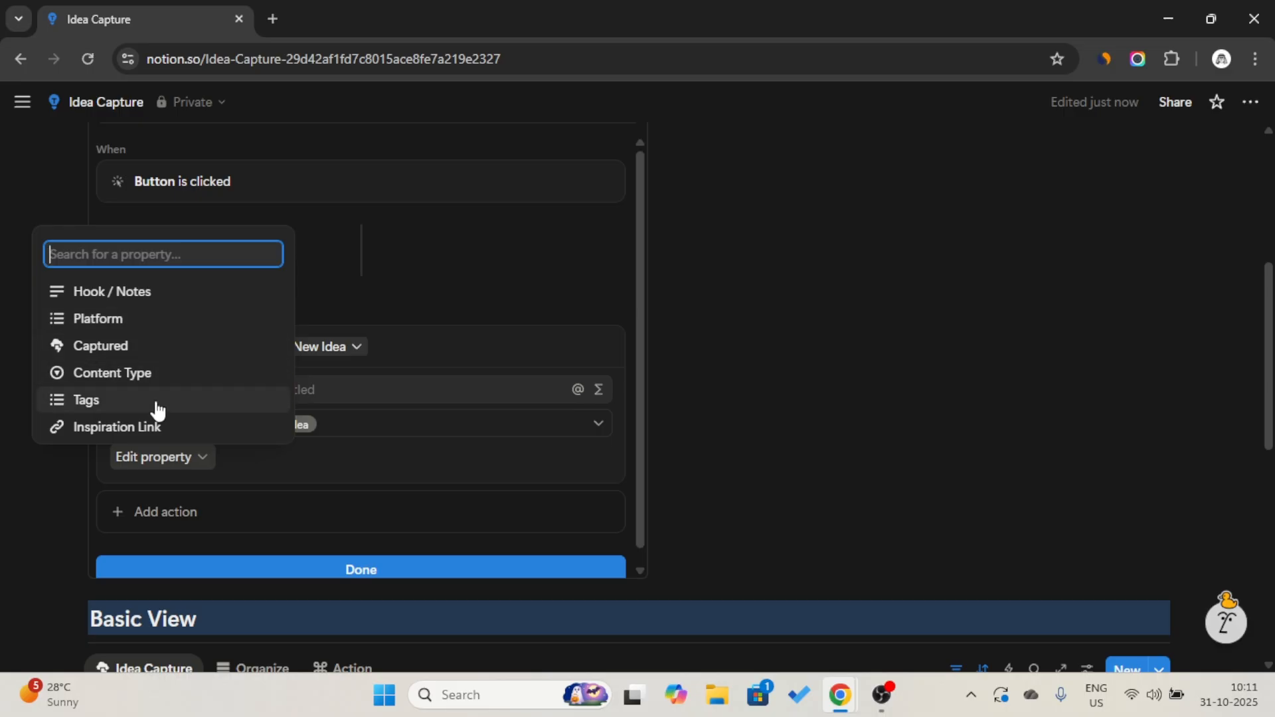
pyautogui.click(174, 346)
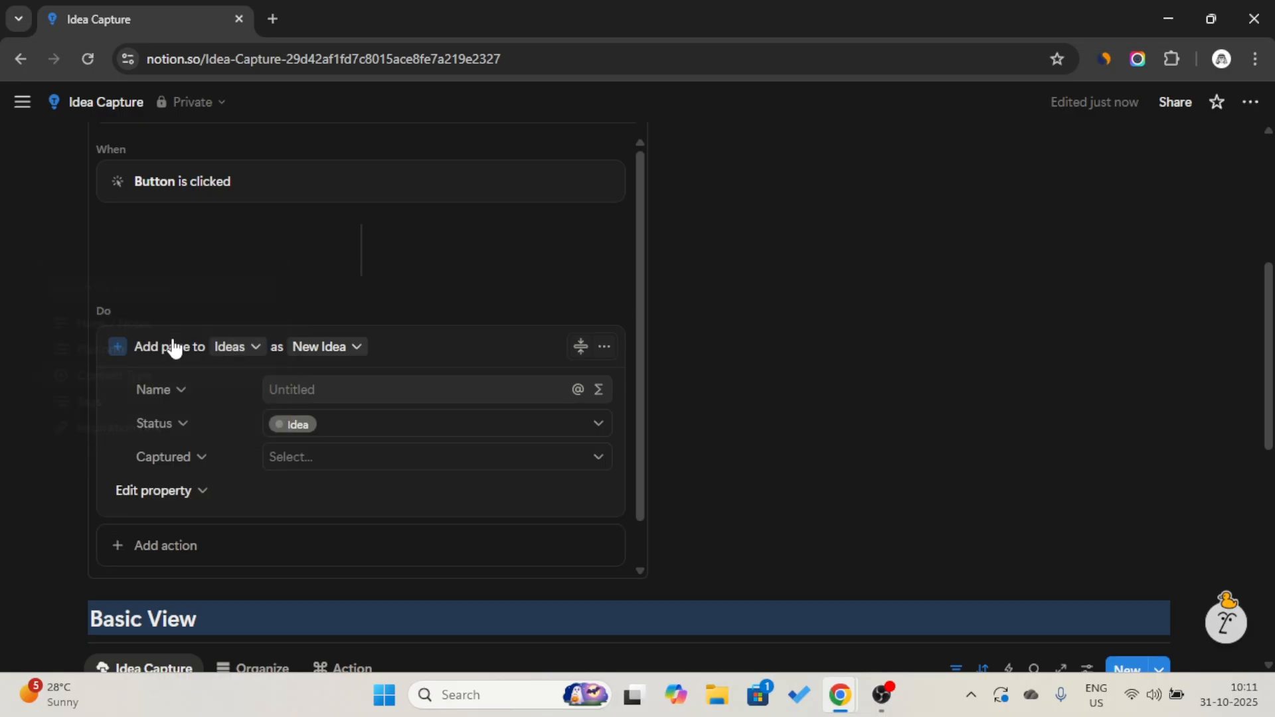
pyautogui.click(315, 457)
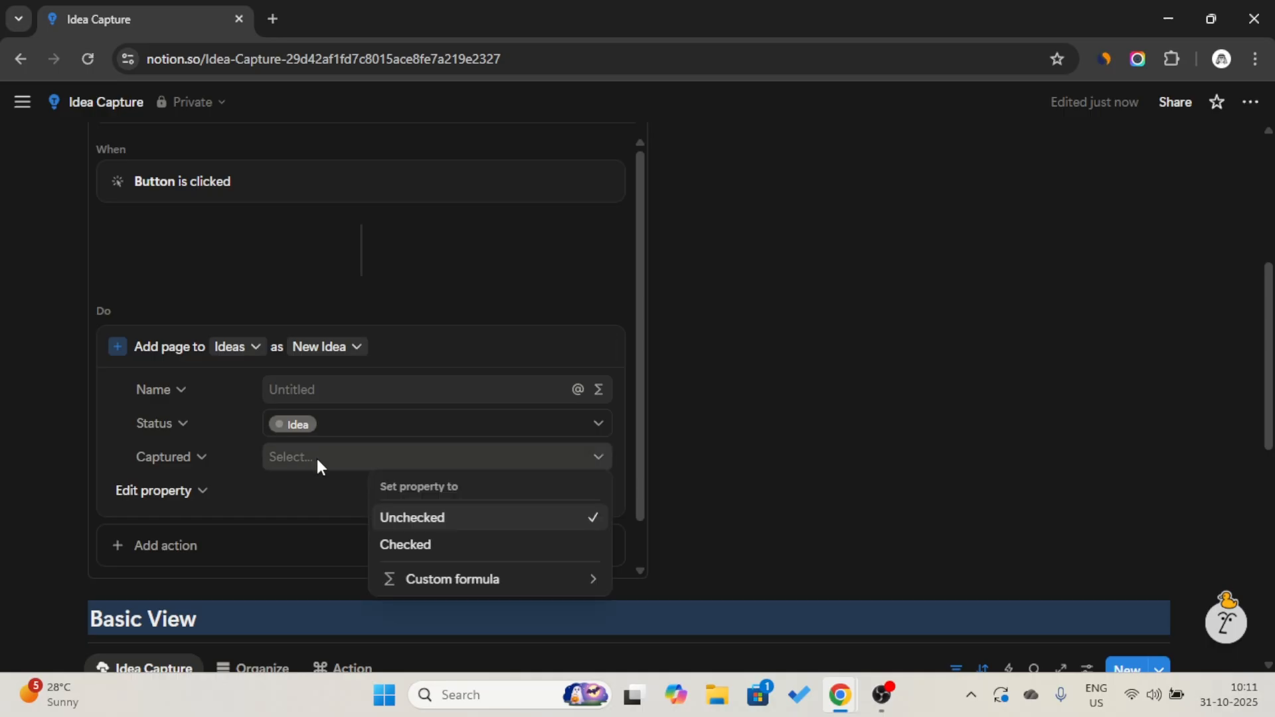
pyautogui.click(458, 529)
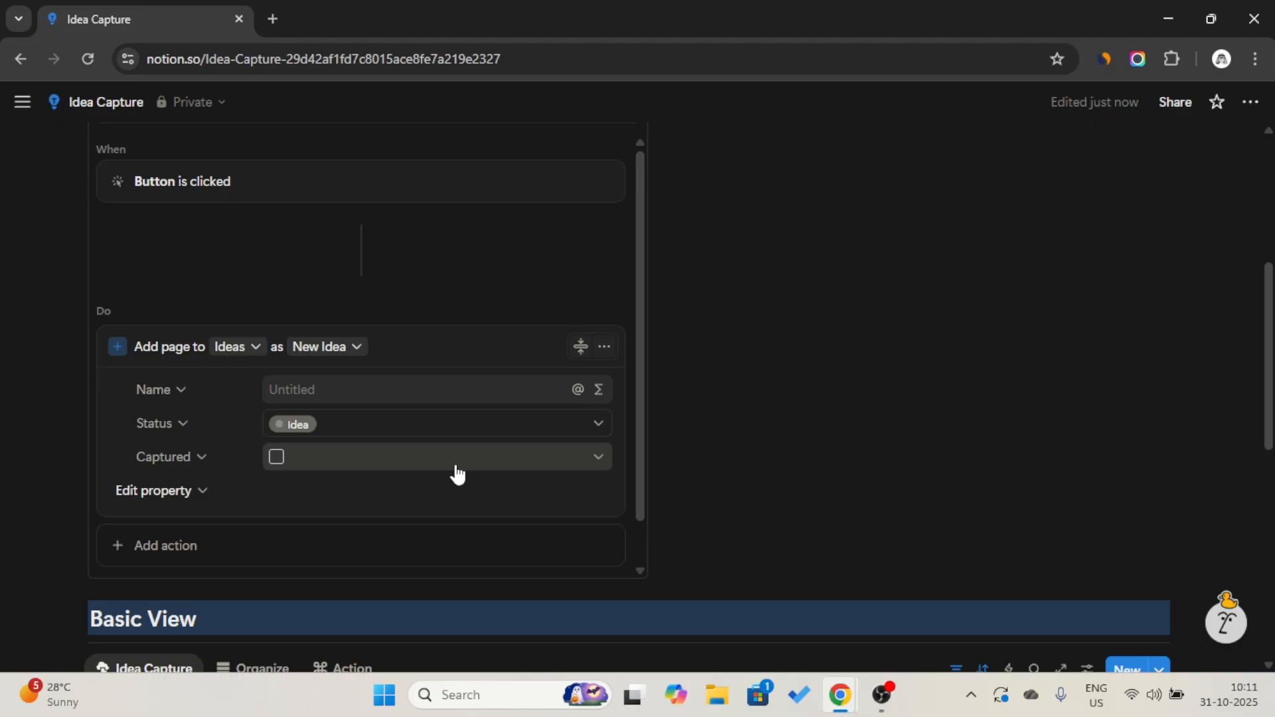
pyautogui.scroll(-1, 456, 467)
pyautogui.click(471, 555)
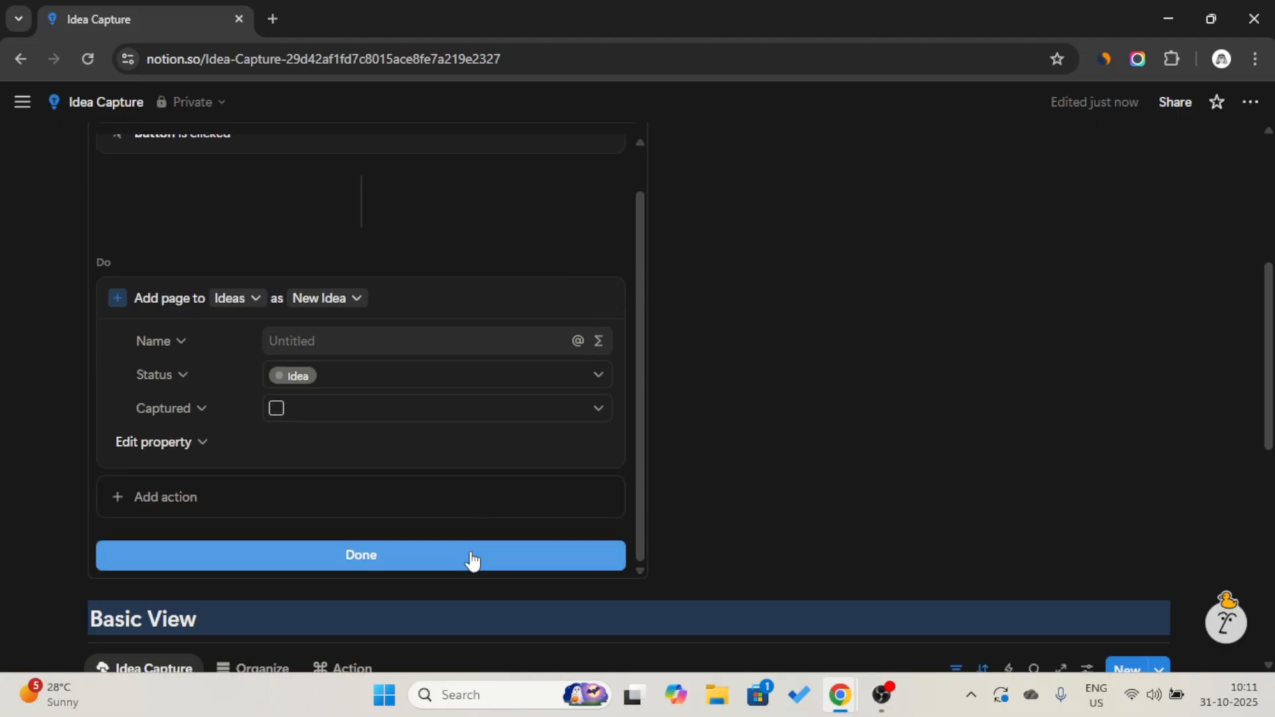
pyautogui.scroll(2, 406, 441)
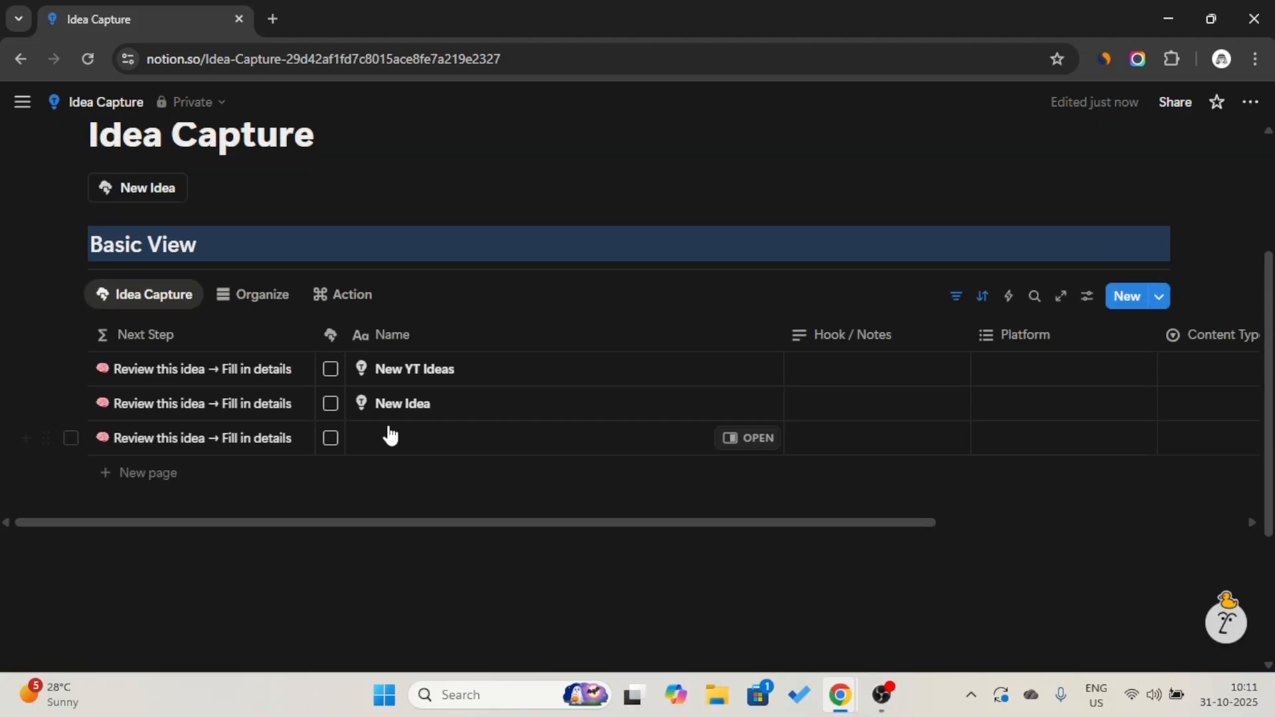
pyautogui.click(139, 193)
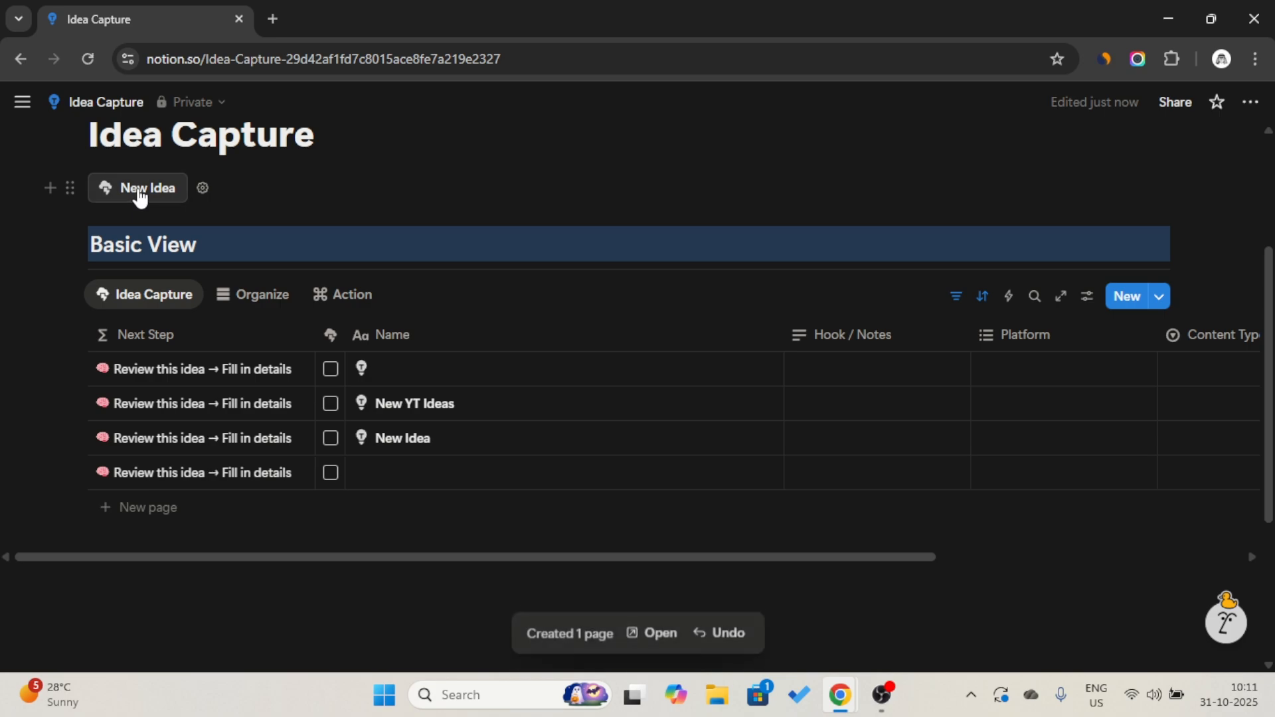
# - Add a second action to the New Idea button that opens the page added to Ideas in Center peek, and save it
pyautogui.click(203, 188)
pyautogui.scroll(-1, 284, 425)
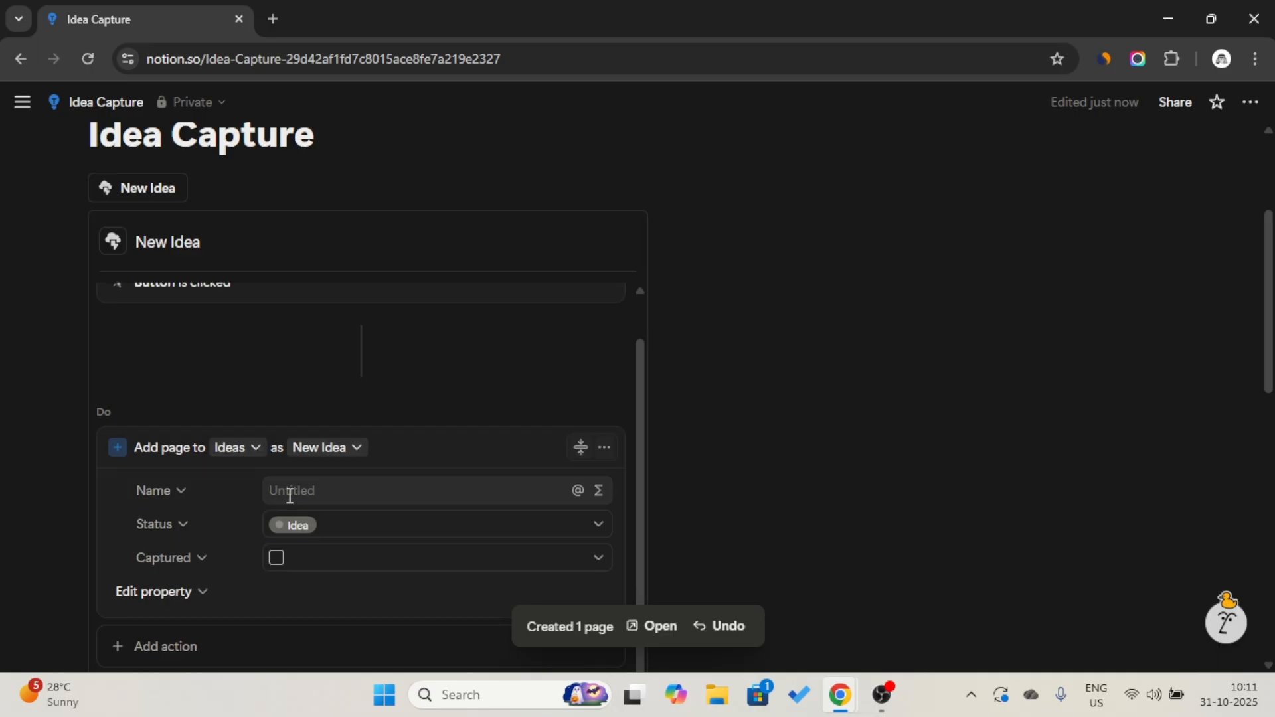
pyautogui.click(273, 638)
pyautogui.click(261, 531)
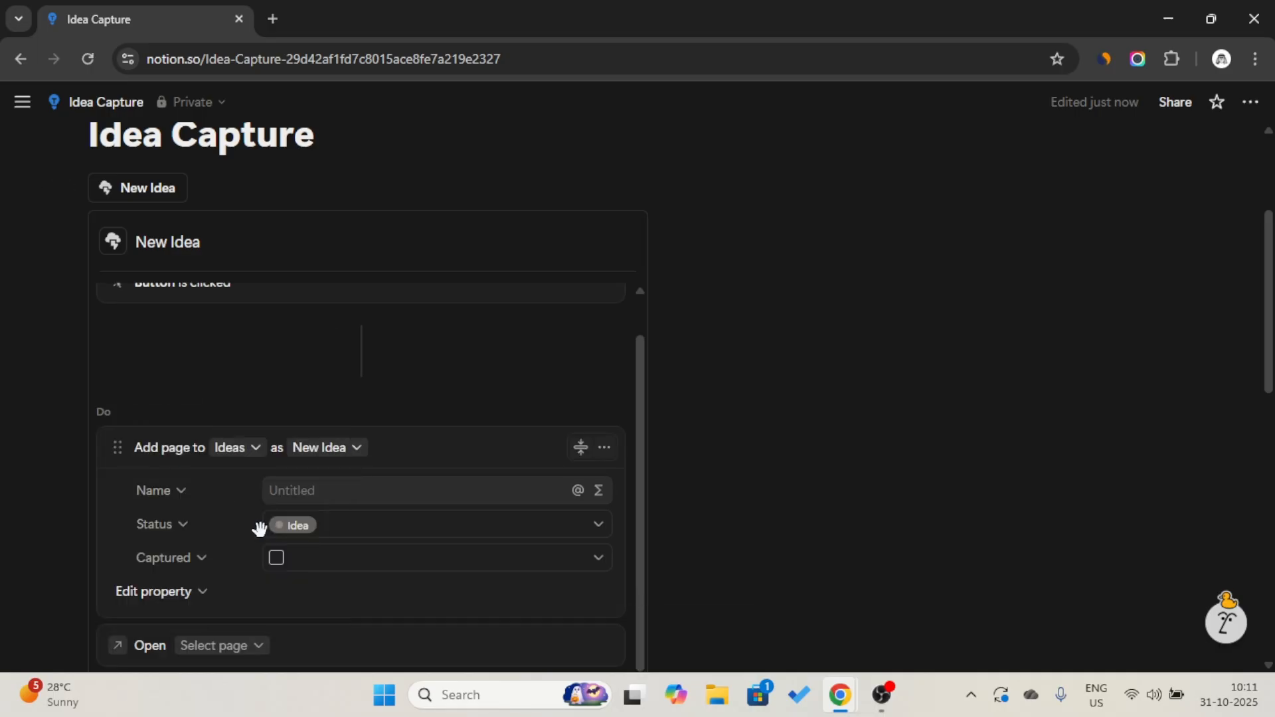
pyautogui.click(226, 645)
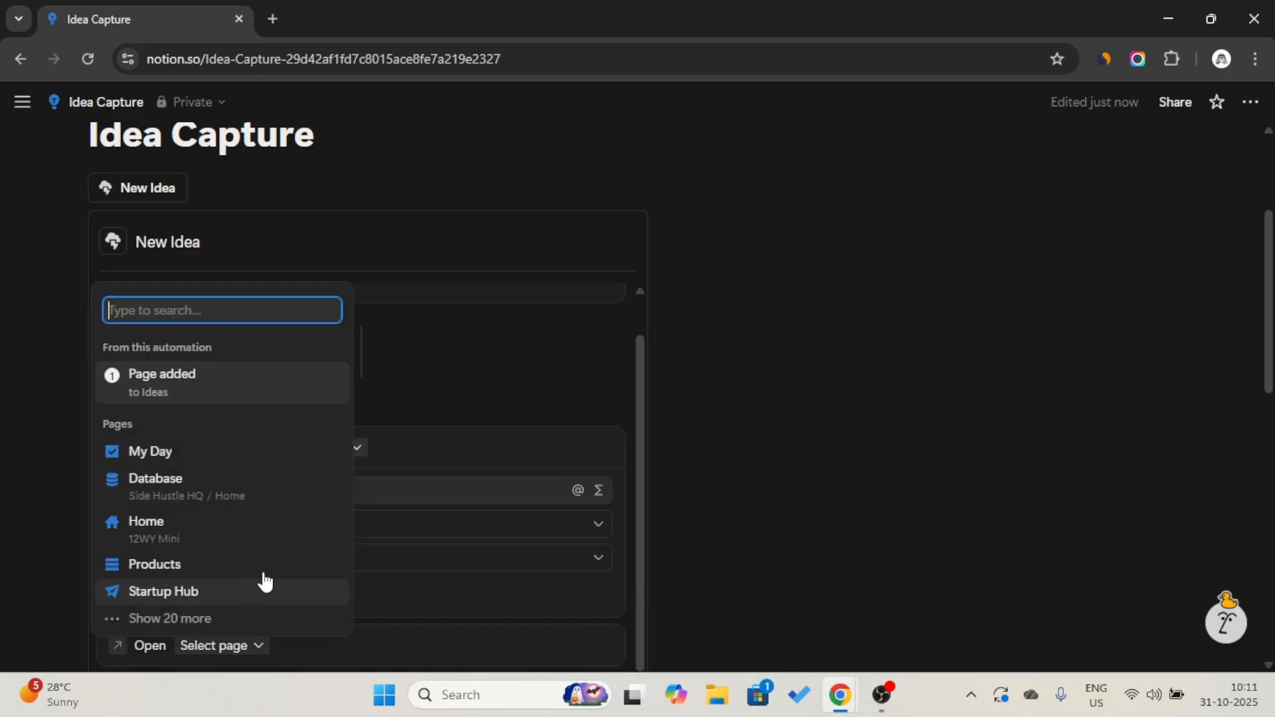
pyautogui.click(222, 392)
pyautogui.scroll(-1, 384, 388)
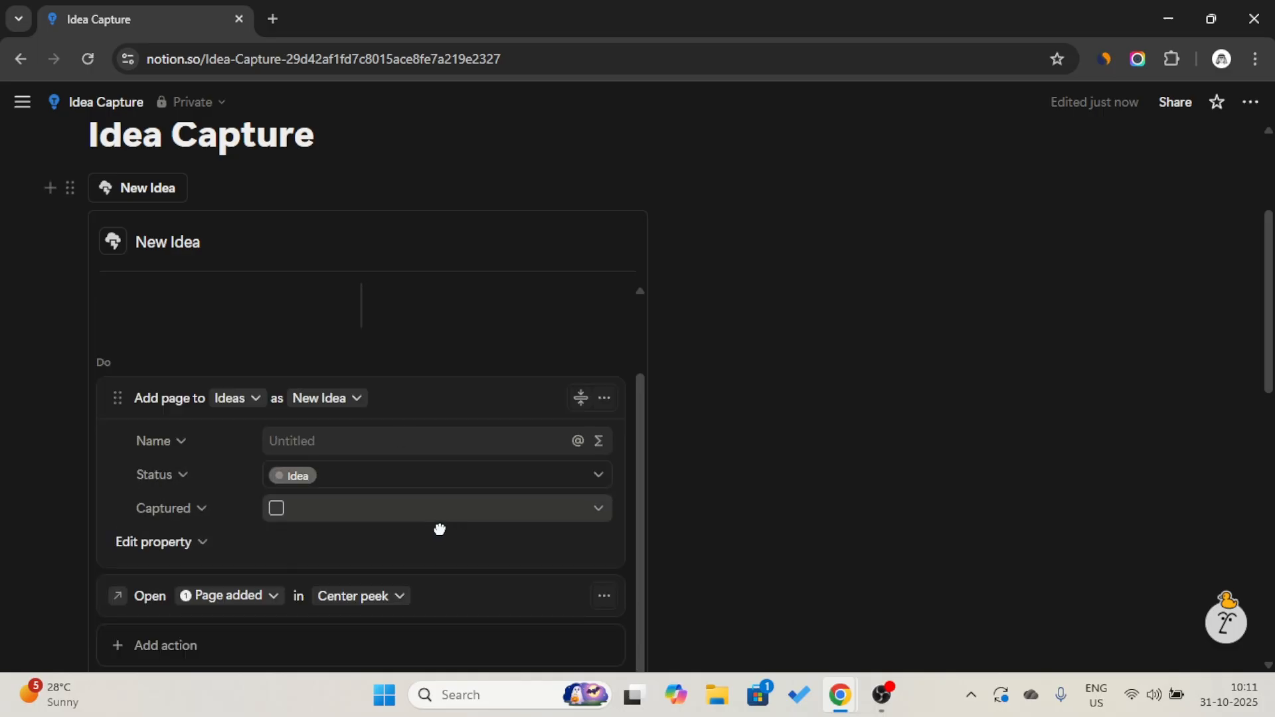
pyautogui.scroll(-5, 777, 472)
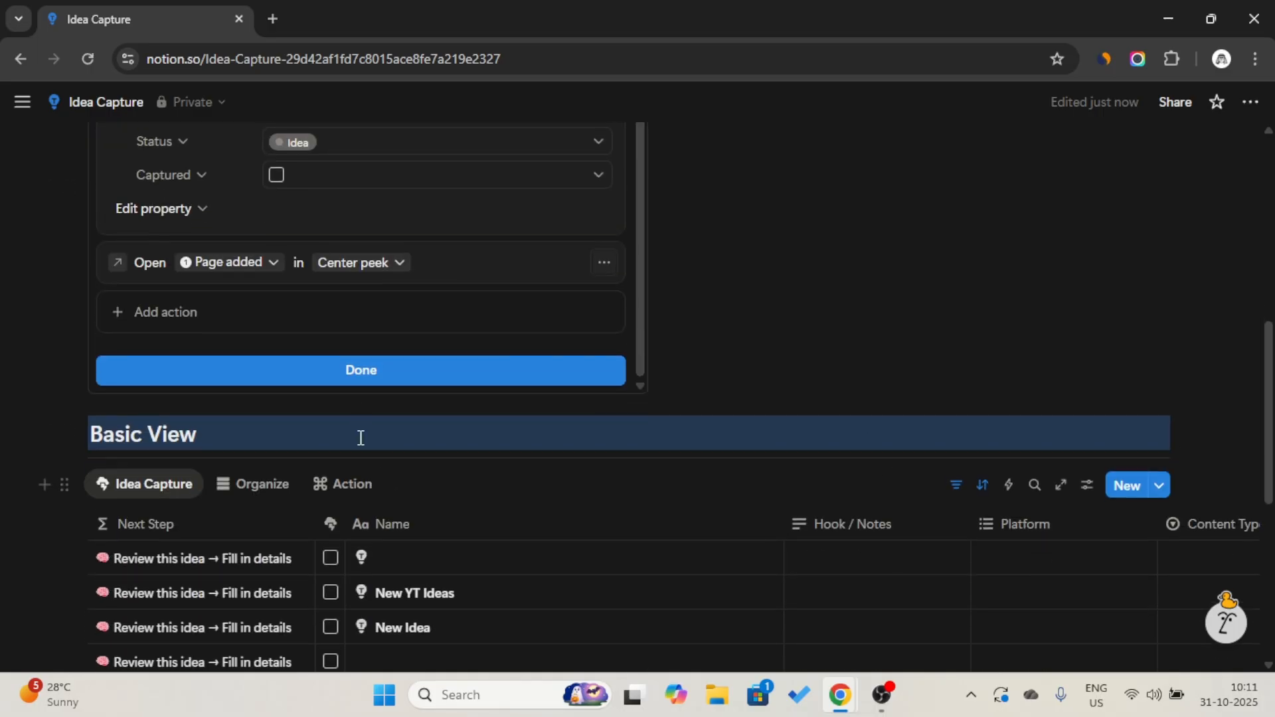
pyautogui.click(372, 376)
# - Test the New Idea button again and close the new page it opens
pyautogui.scroll(4, 293, 333)
pyautogui.click(160, 226)
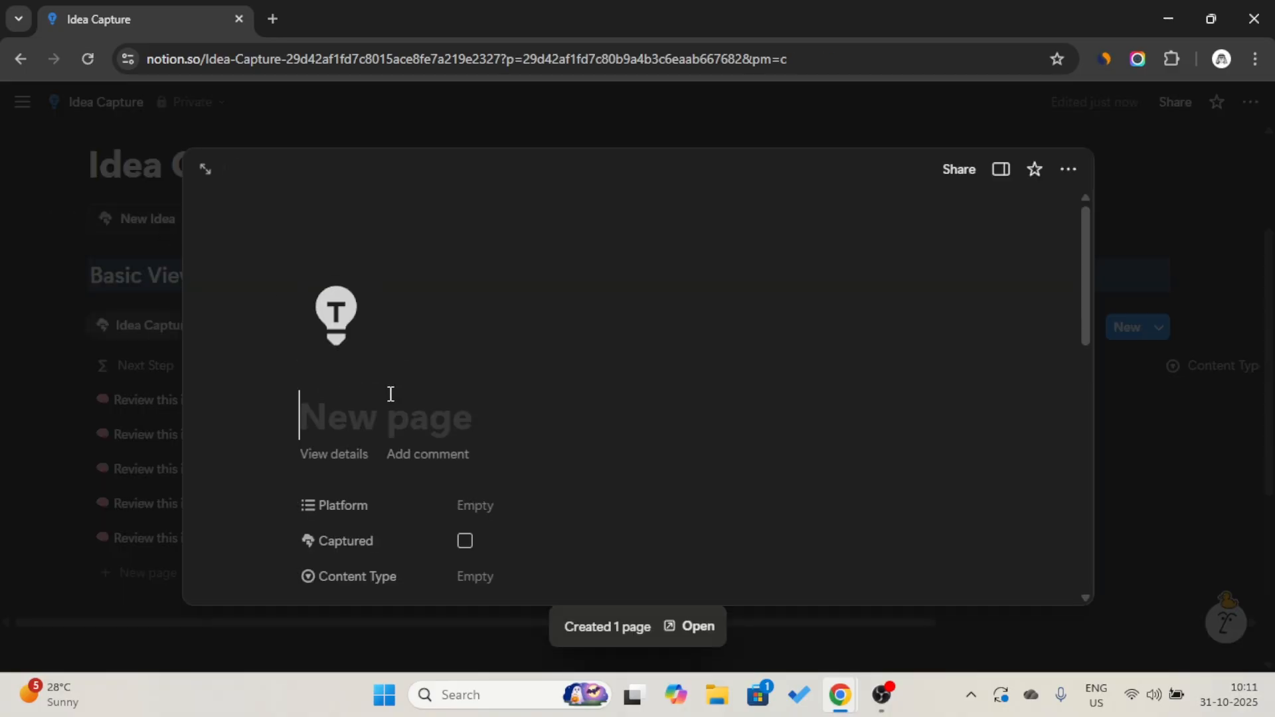
pyautogui.click(157, 260)
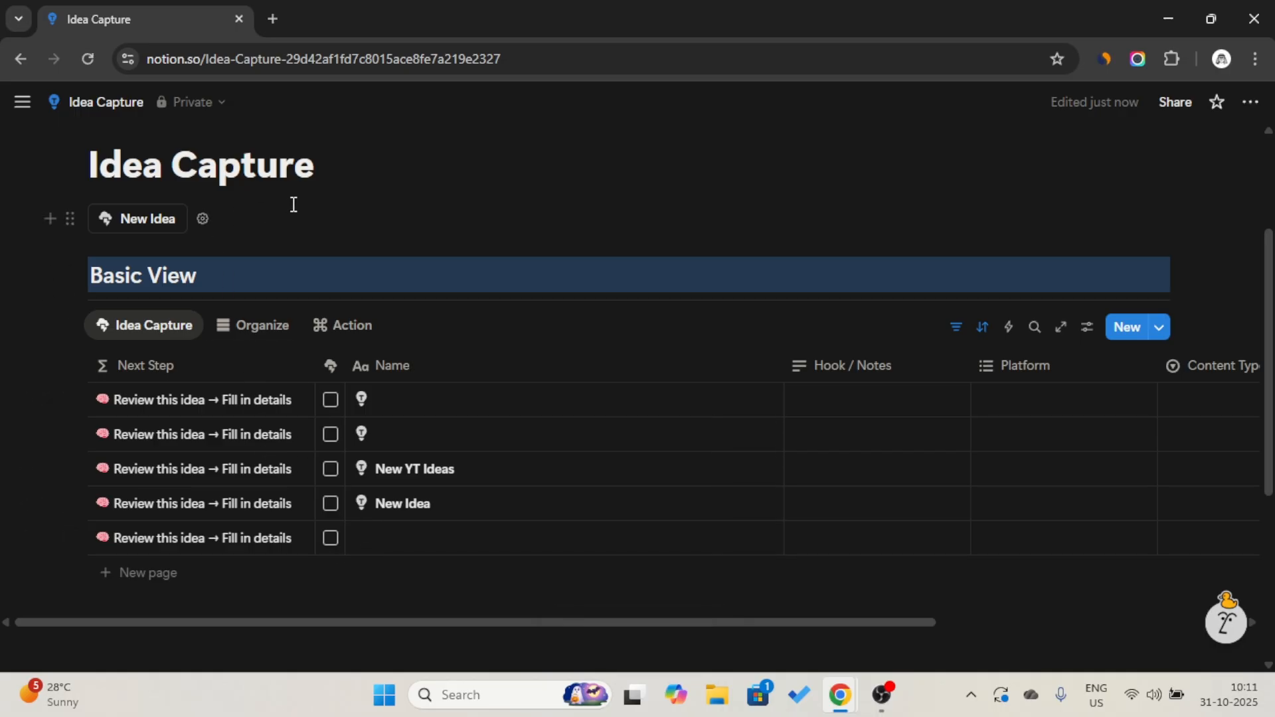
# - Duplicate the New Idea button so that two copies are stacked under the Idea Capture page title
pyautogui.click(73, 219)
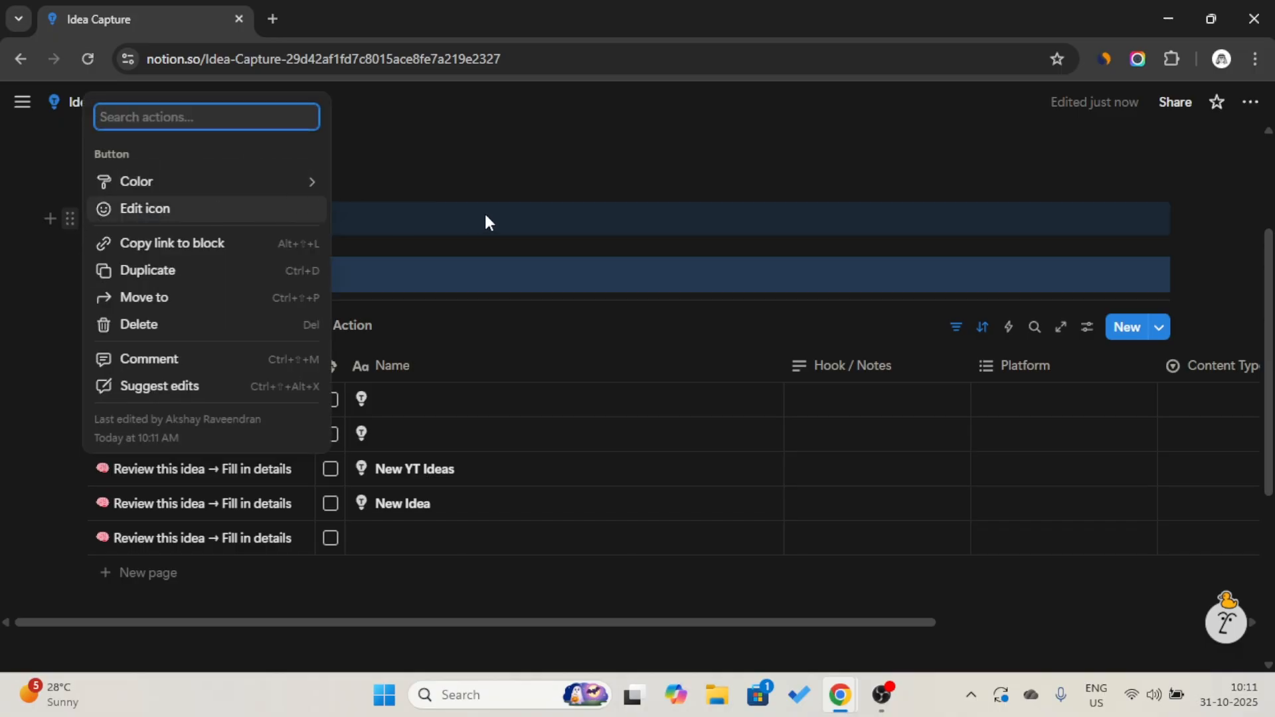
pyautogui.click(409, 149)
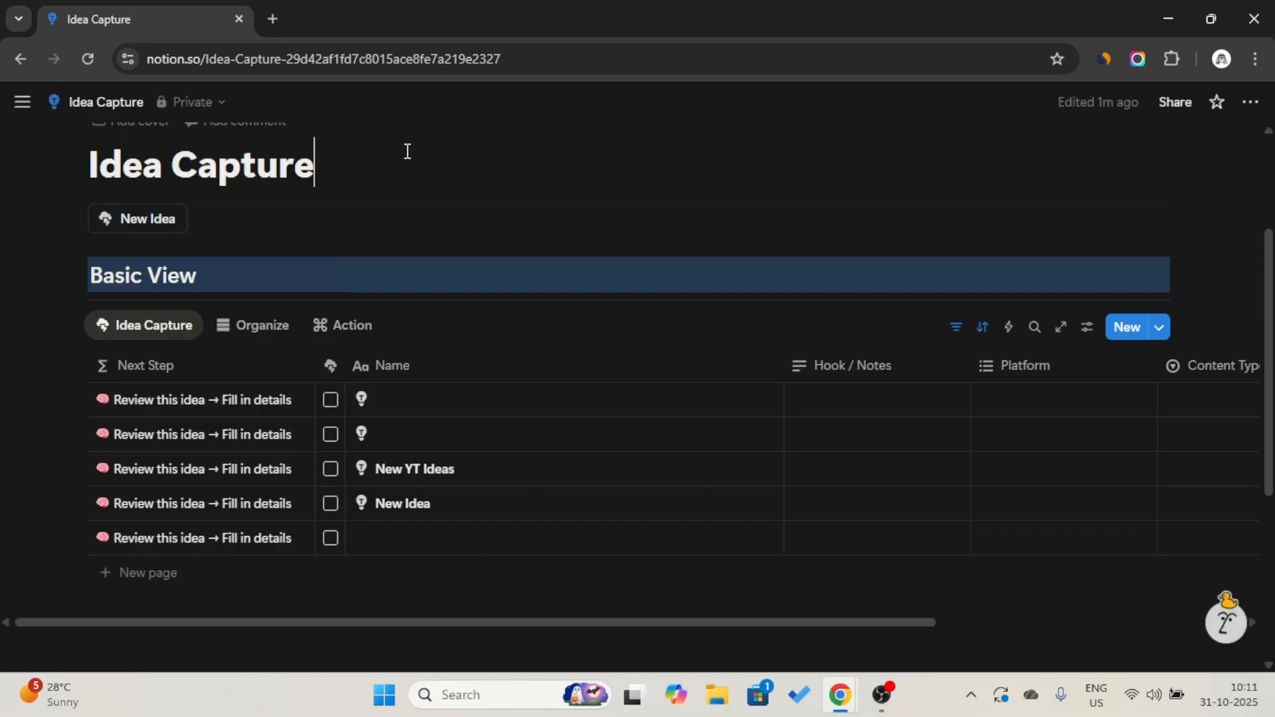
pyautogui.press('Return')
pyautogui.hotkey('ctrl', 'v')
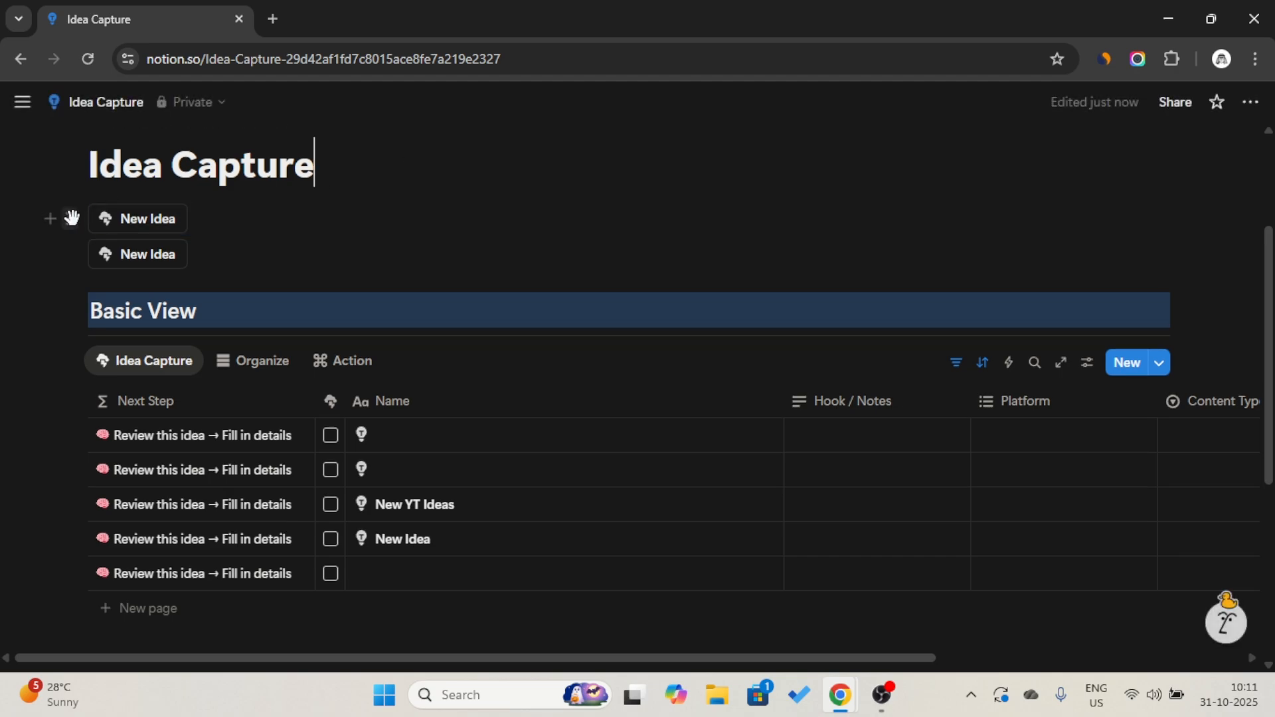
pyautogui.moveTo(68, 220); pyautogui.dragTo(188, 262)
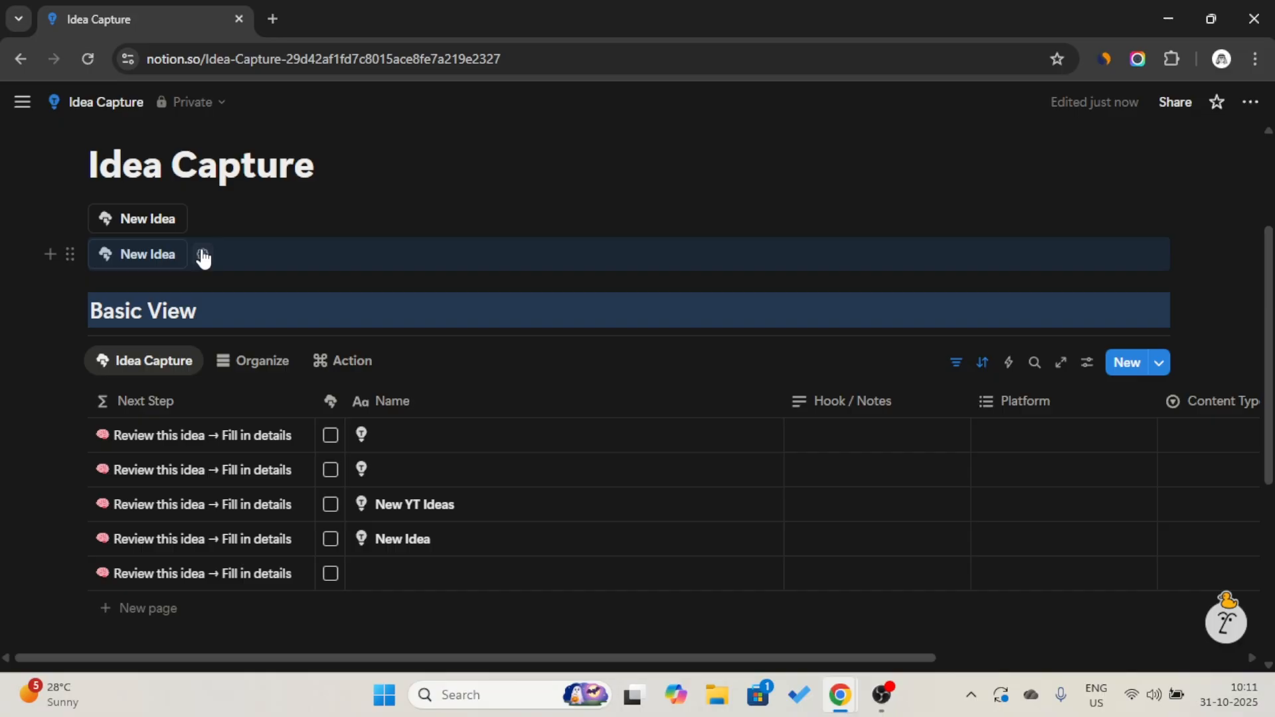
# - Open the lower New Idea button's settings and rename it Move To organise
pyautogui.click(199, 256)
pyautogui.tripleClick(184, 310)
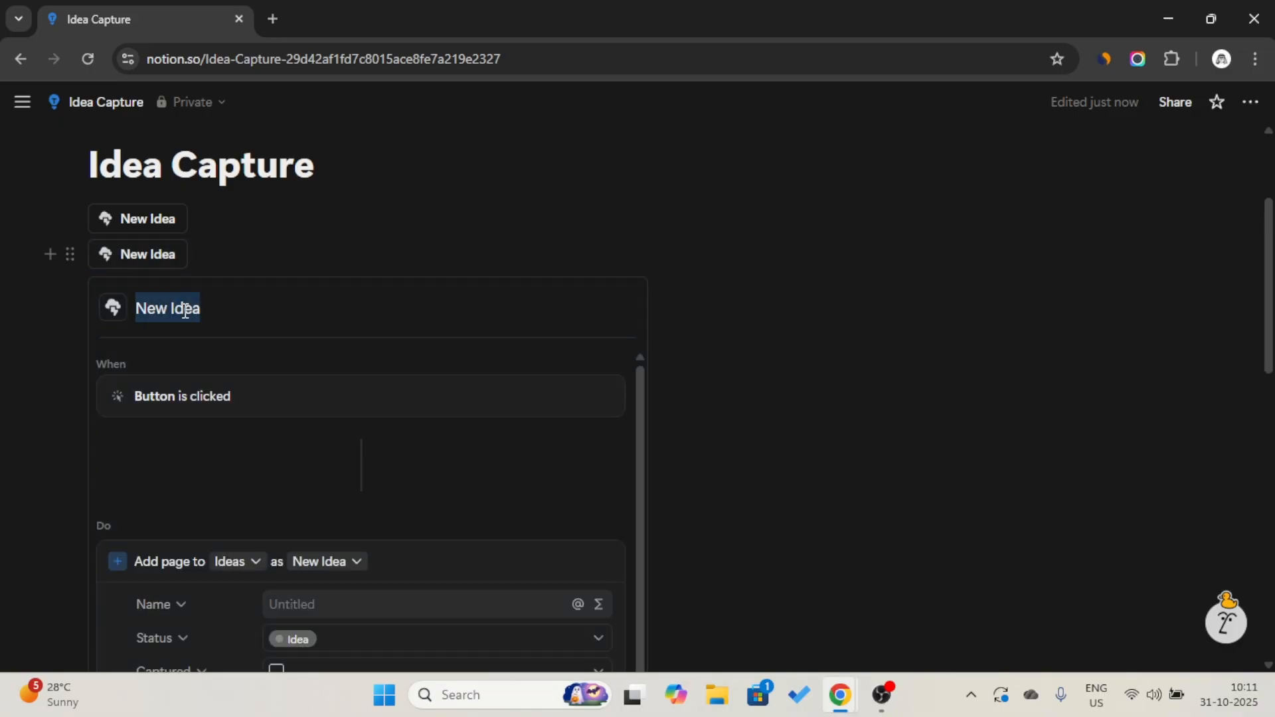
pyautogui.write('M')
pyautogui.press('capslock')
pyautogui.write('ove')
pyautogui.press('capslock')
pyautogui.write('T')
pyautogui.press('capslock')
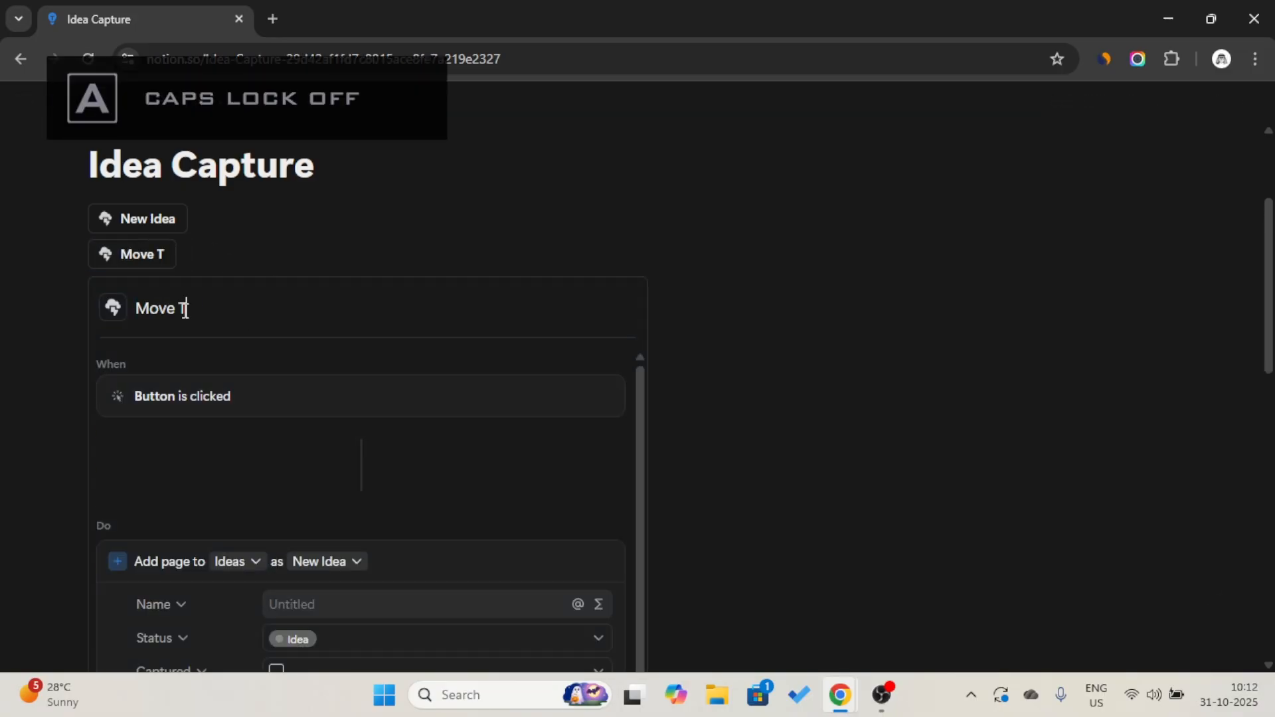
pyautogui.write('o')
pyautogui.press('capslock')
pyautogui.press('capslock')
pyautogui.write('organis')
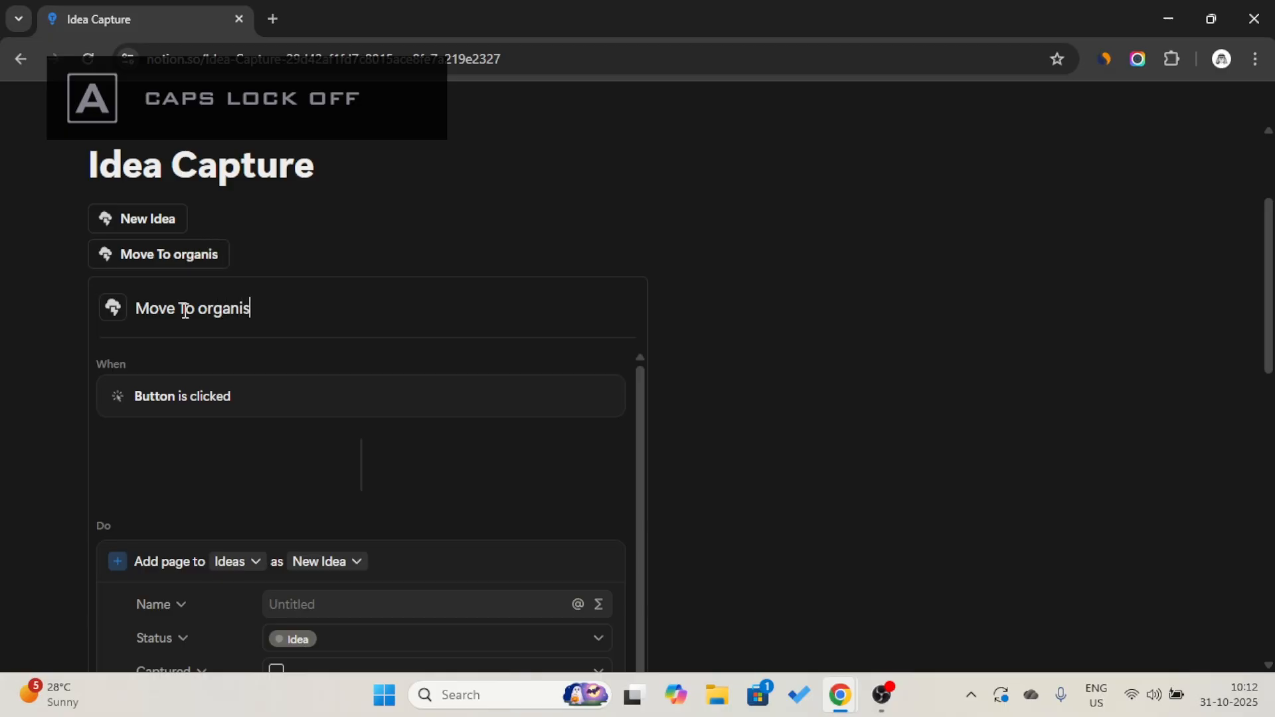
pyautogui.write('e')
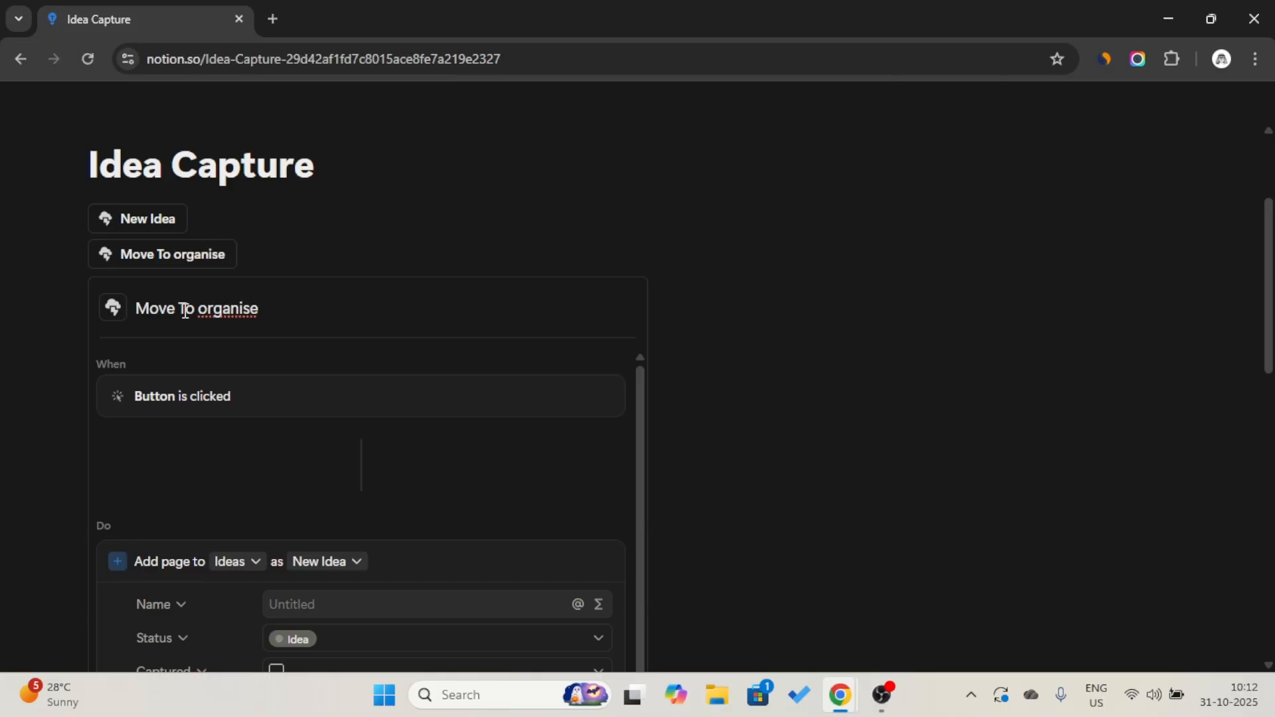
# - Correct the spelling and capitalization of the lower button's name to Move to Organize
pyautogui.doubleClick(216, 310)
pyautogui.rightClick(217, 310)
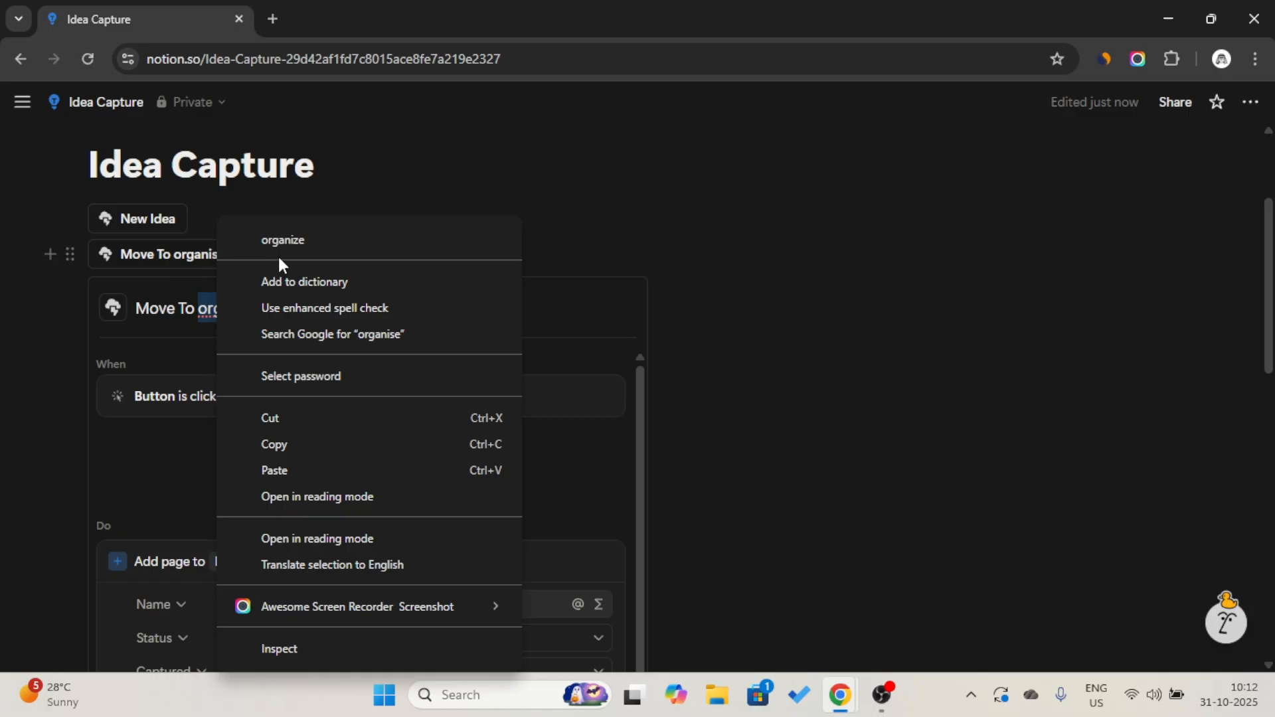
pyautogui.click(282, 241)
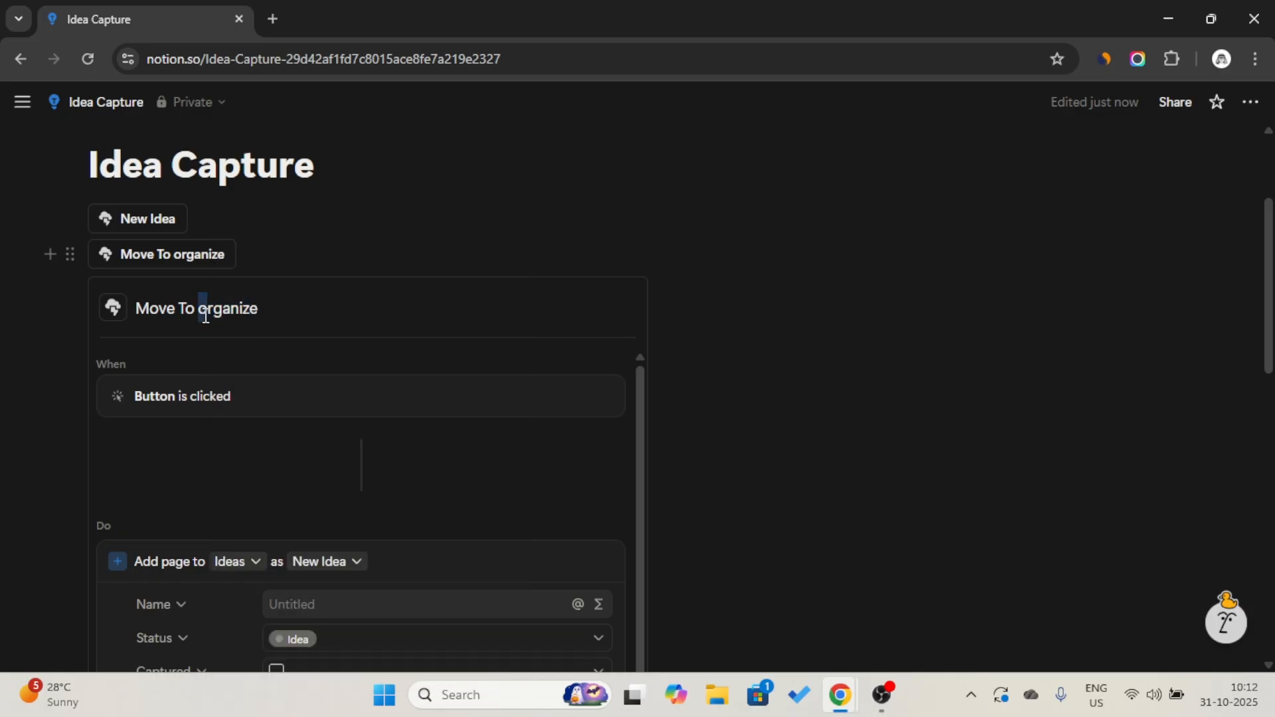
pyautogui.press('capslock')
pyautogui.write('O')
pyautogui.press('capslock')
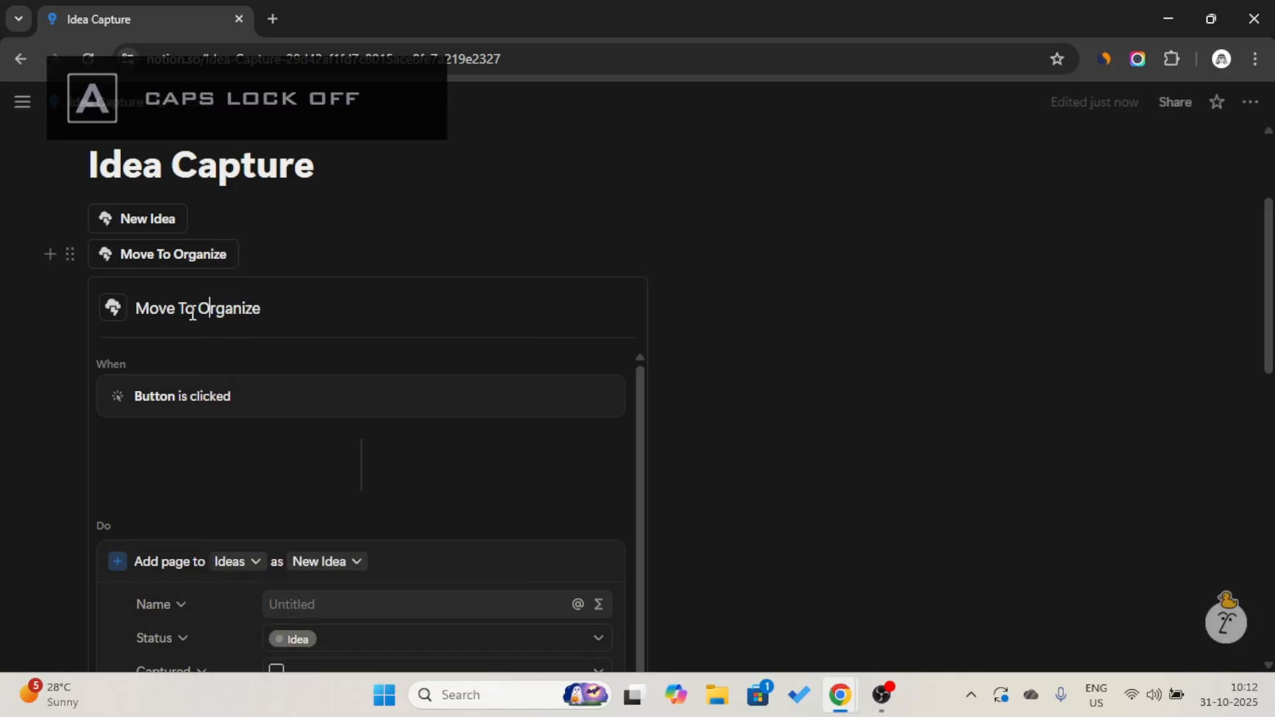
pyautogui.write('t')
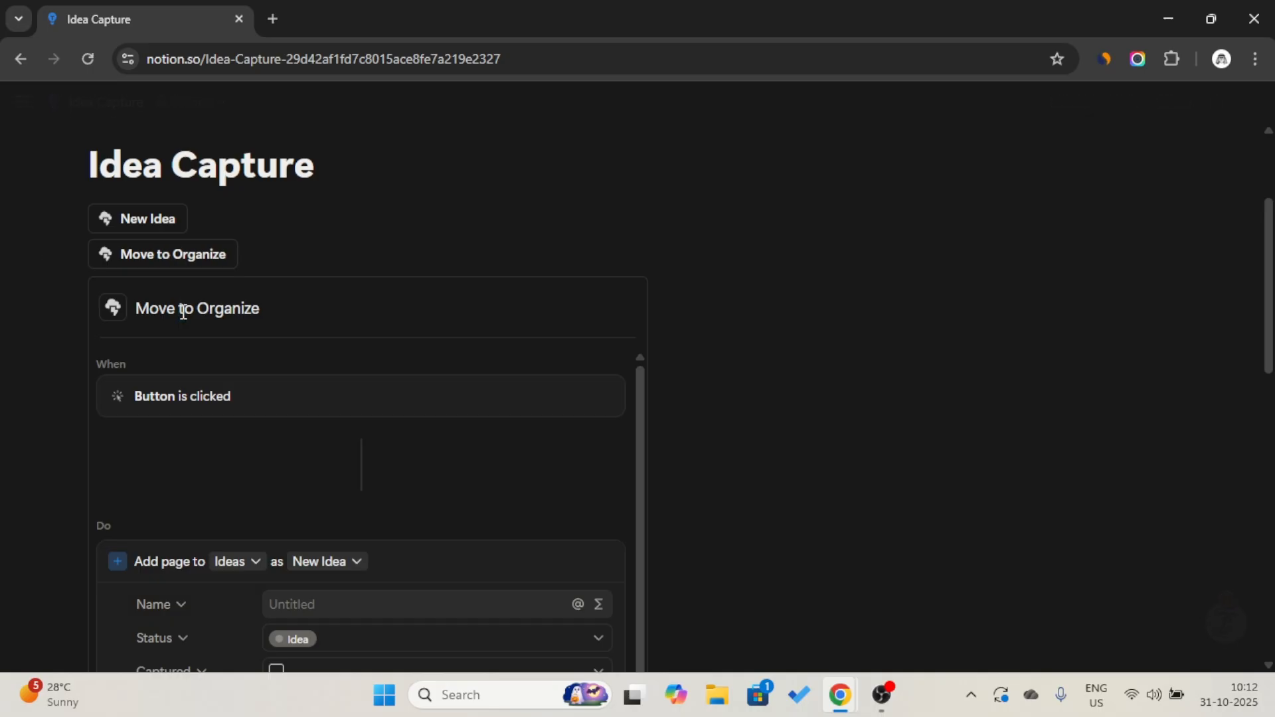
# - Delete the add-page and open-page actions from the Move to Organize button
pyautogui.scroll(-2, 183, 313)
pyautogui.scroll(-2, 206, 307)
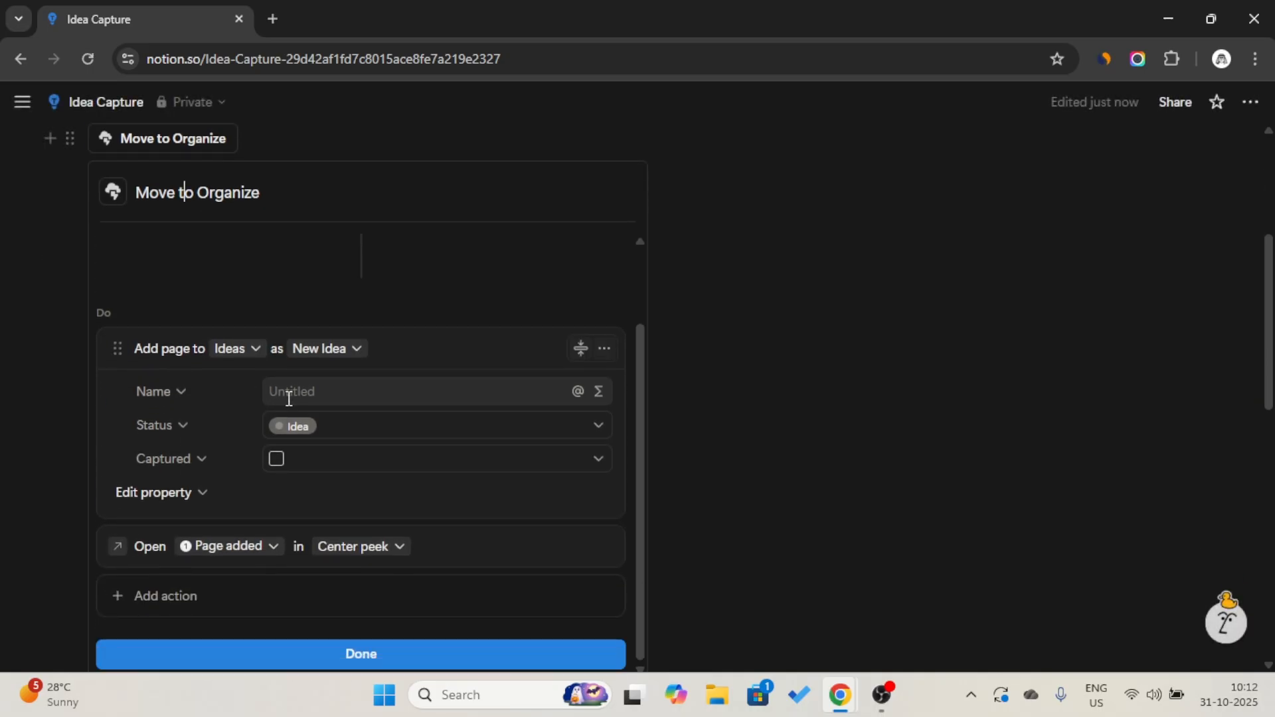
pyautogui.scroll(-1, 289, 402)
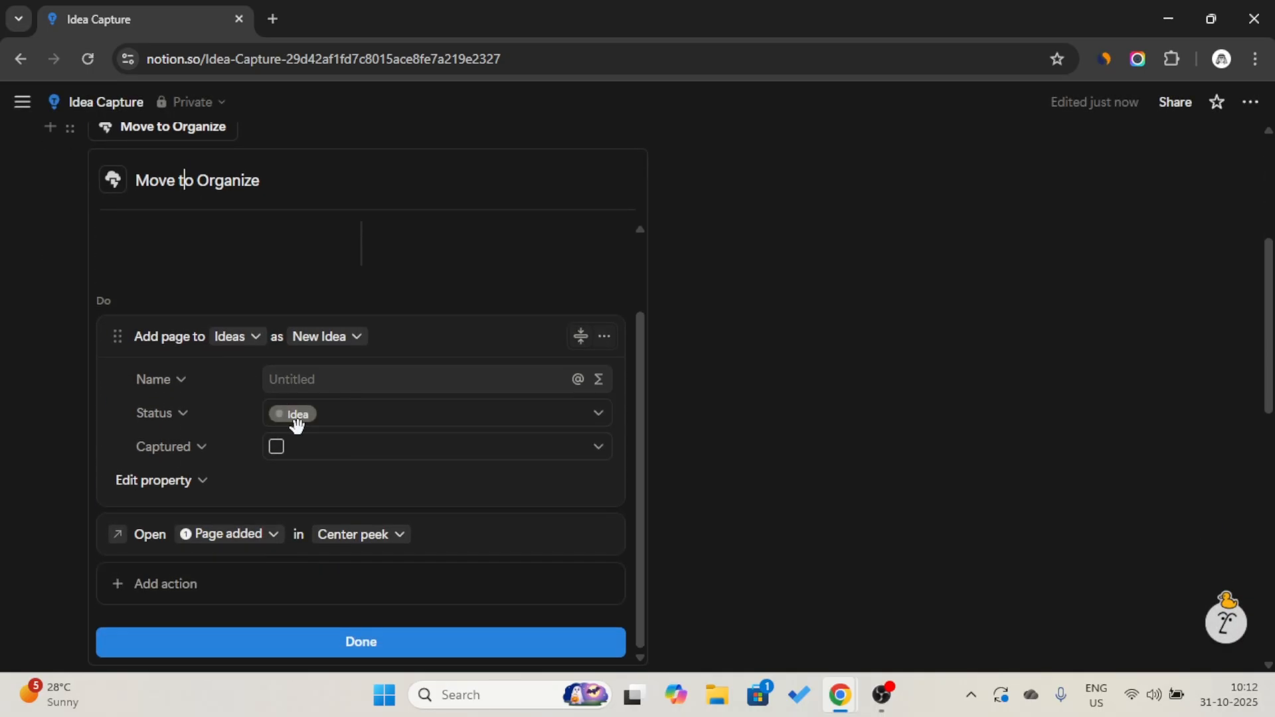
pyautogui.click(604, 338)
pyautogui.click(577, 486)
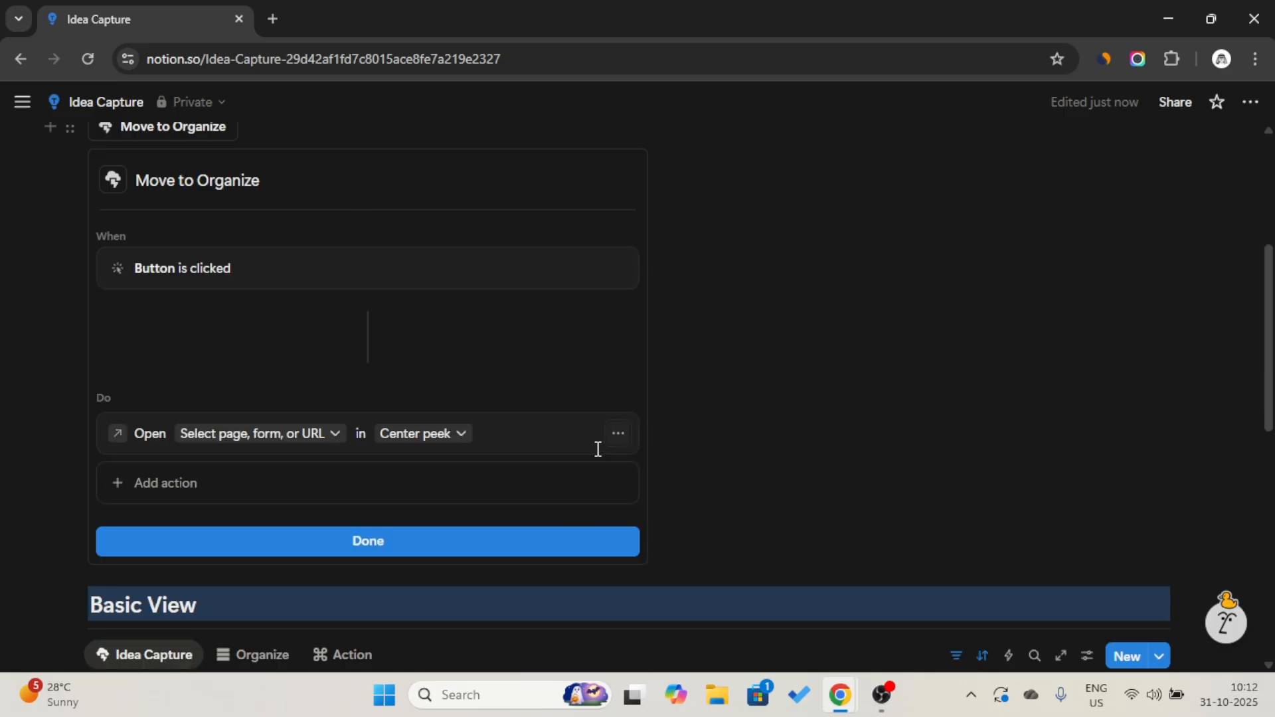
pyautogui.click(618, 439)
pyautogui.click(604, 556)
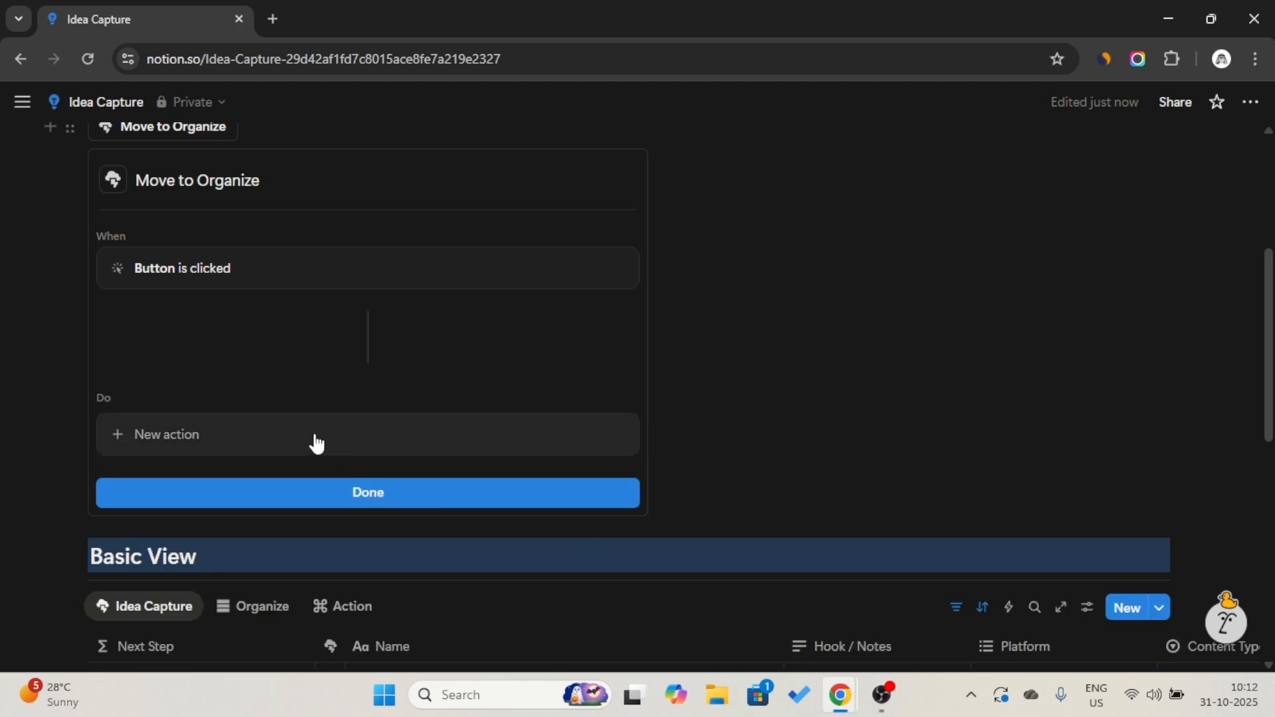
# - Add an action to the Move to Organize button that edits all pages in the Ideas database
pyautogui.click(317, 438)
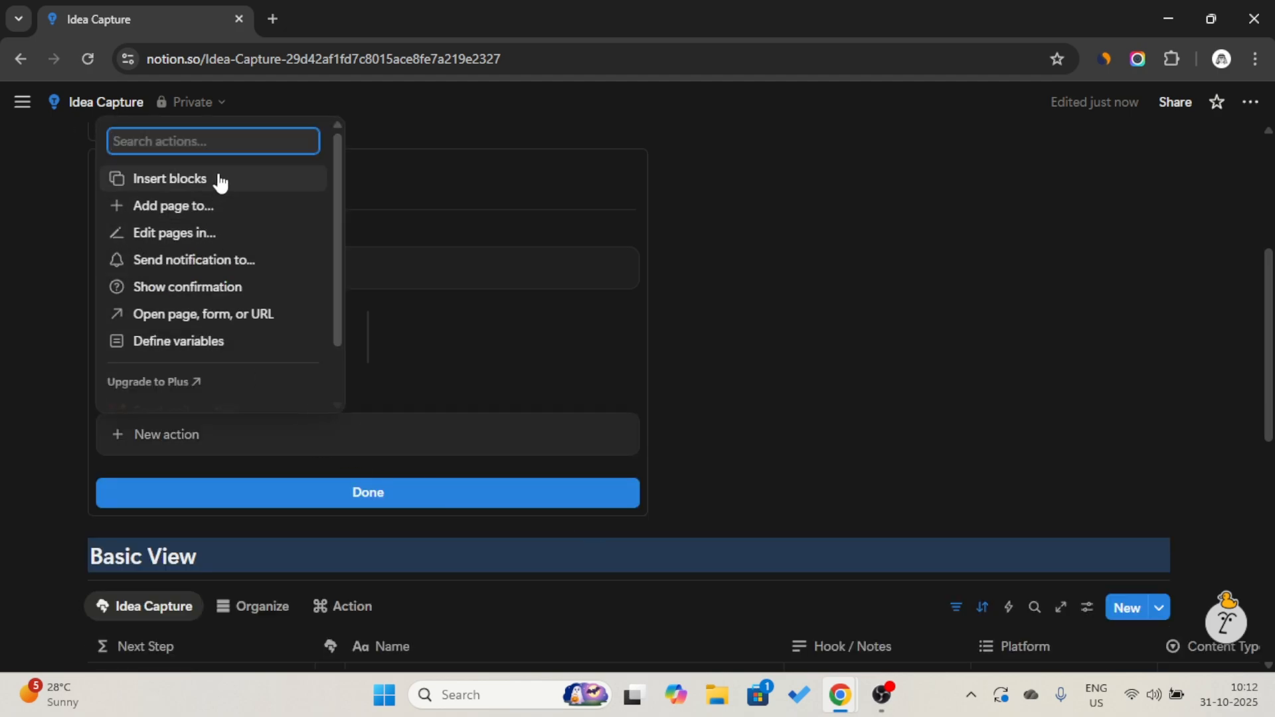
pyautogui.click(220, 235)
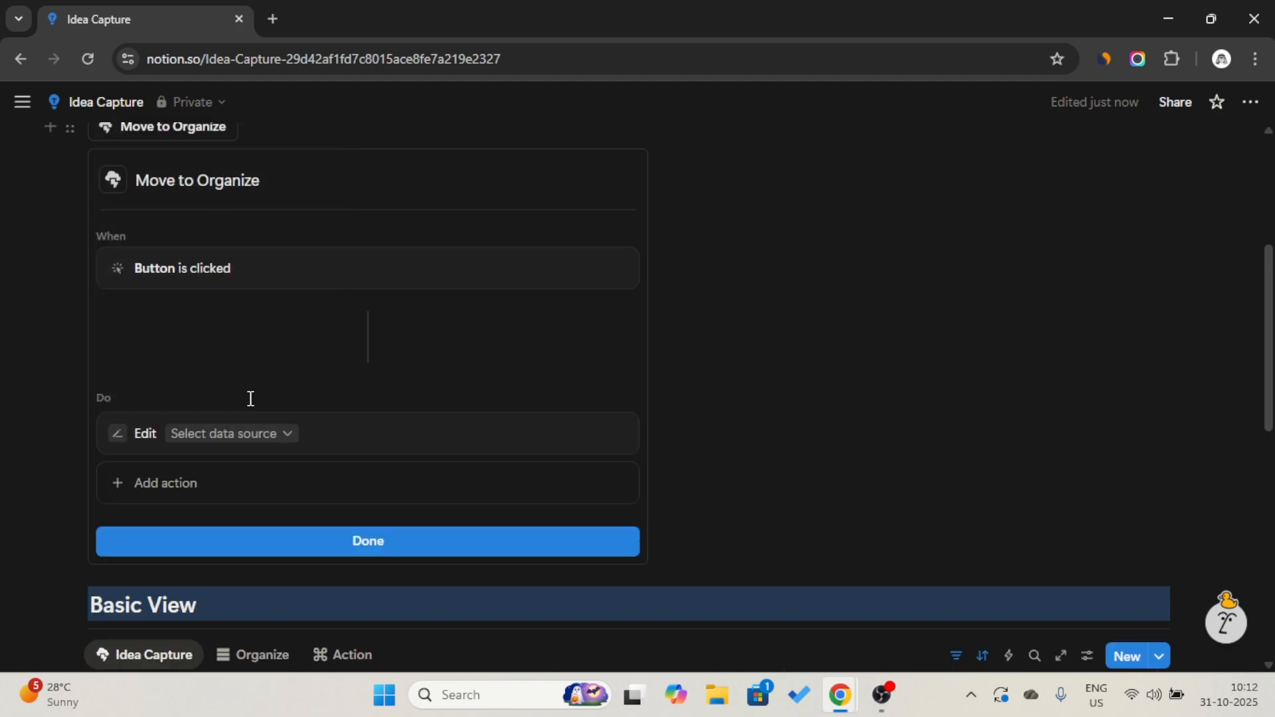
pyautogui.click(243, 435)
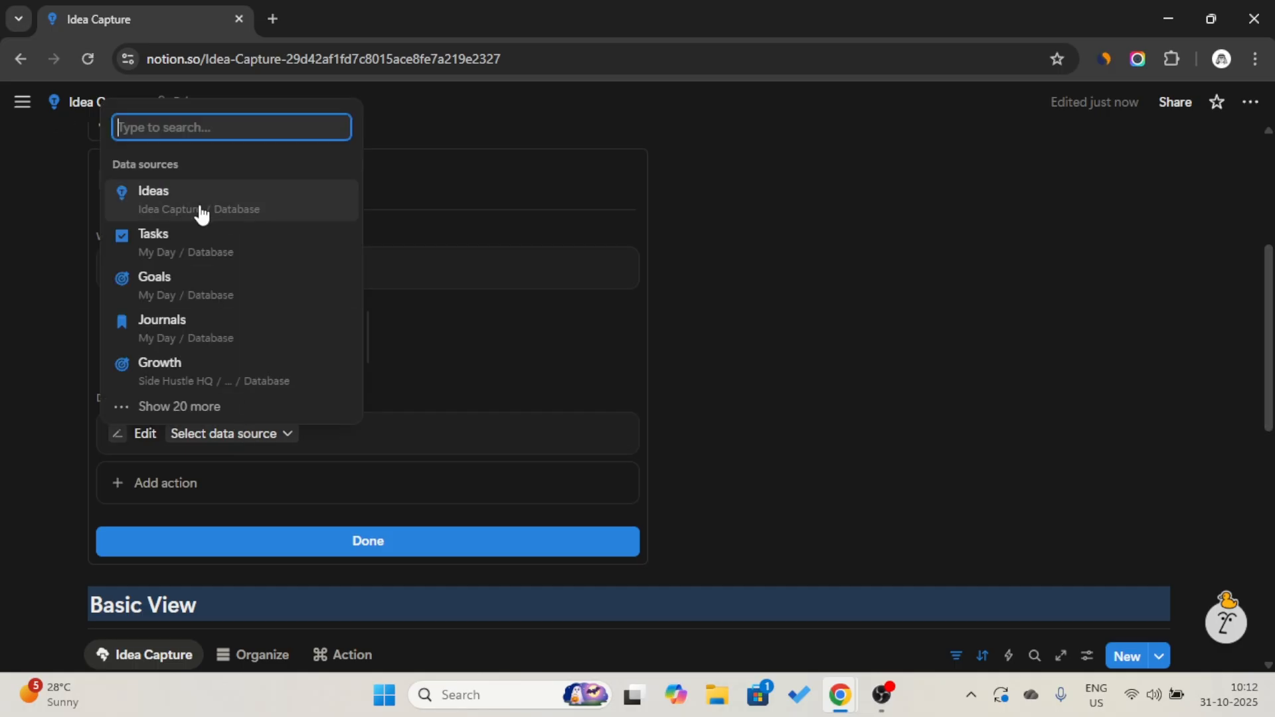
pyautogui.click(206, 215)
# - Have the edit action set the Captured property to Checked, and save the Move to Organize button
pyautogui.click(191, 477)
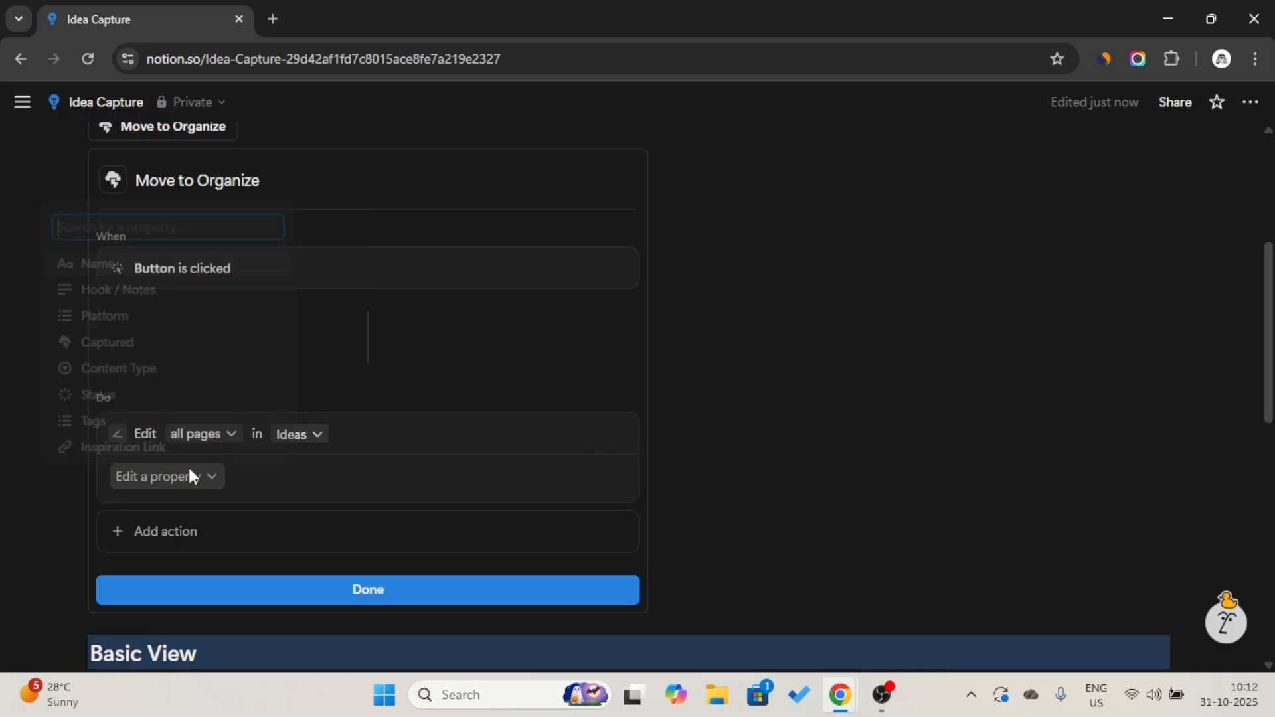
pyautogui.click(127, 338)
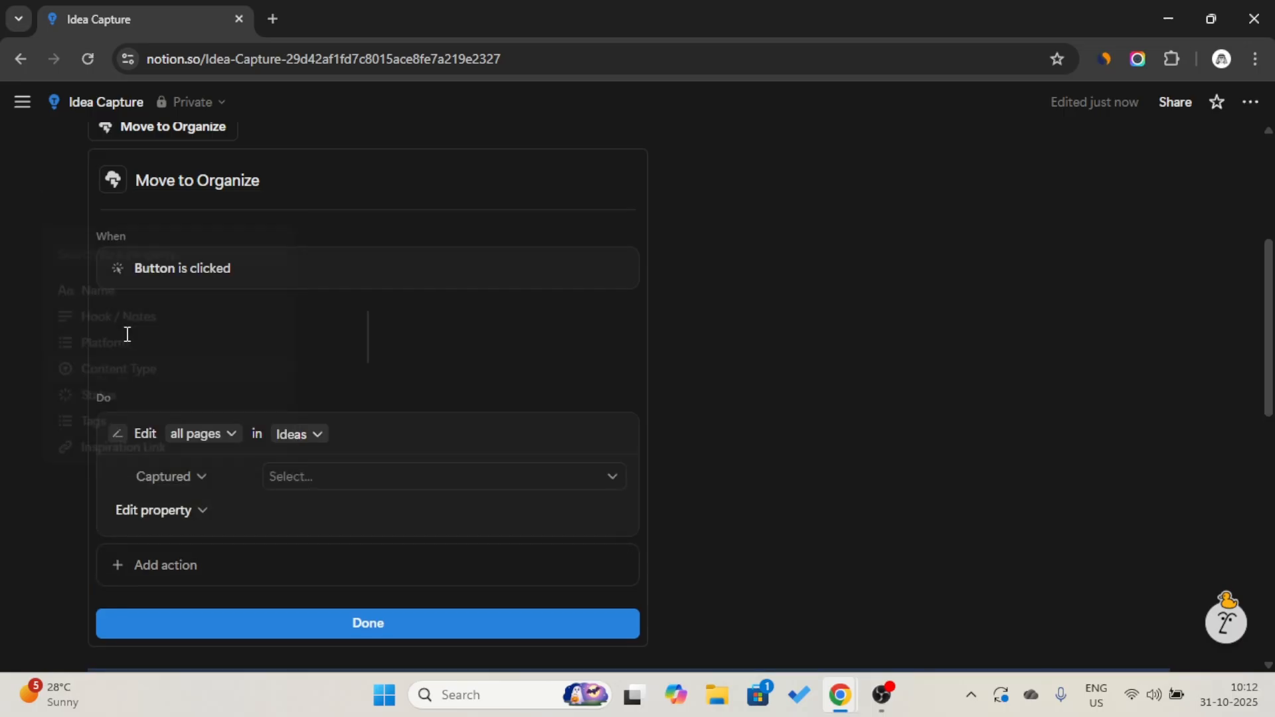
pyautogui.click(343, 474)
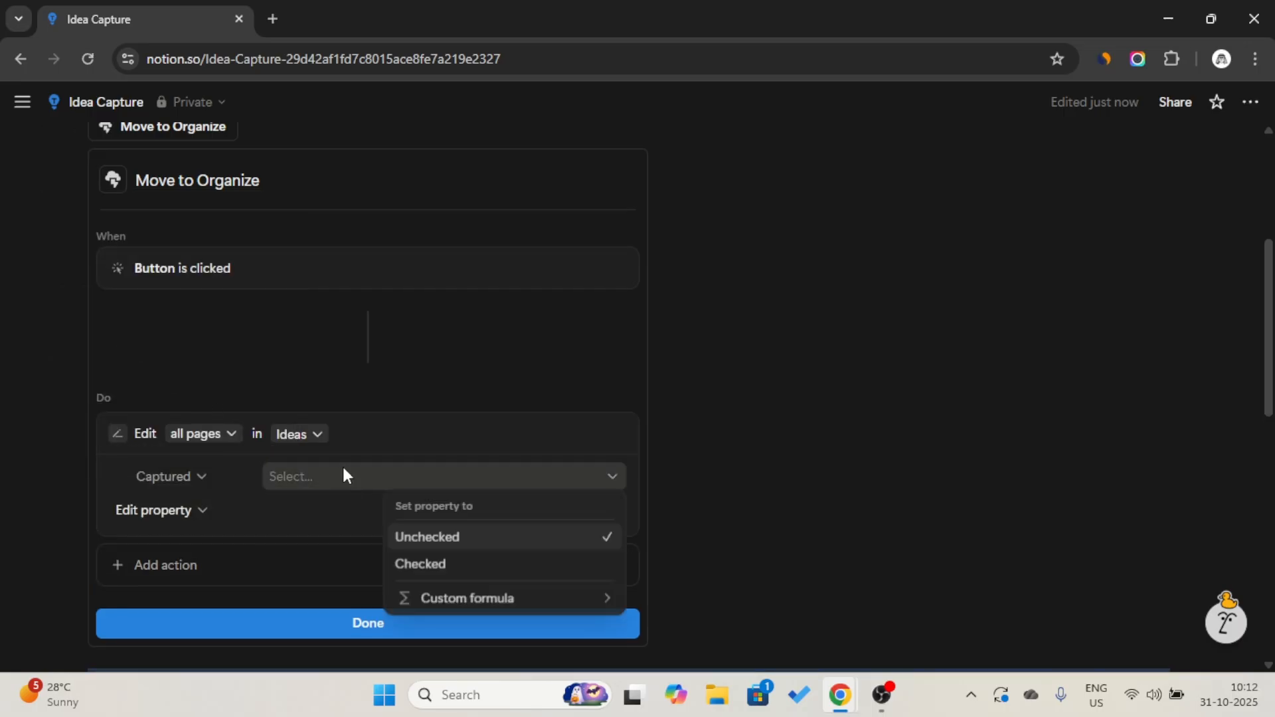
pyautogui.click(431, 565)
pyautogui.scroll(-1, 319, 512)
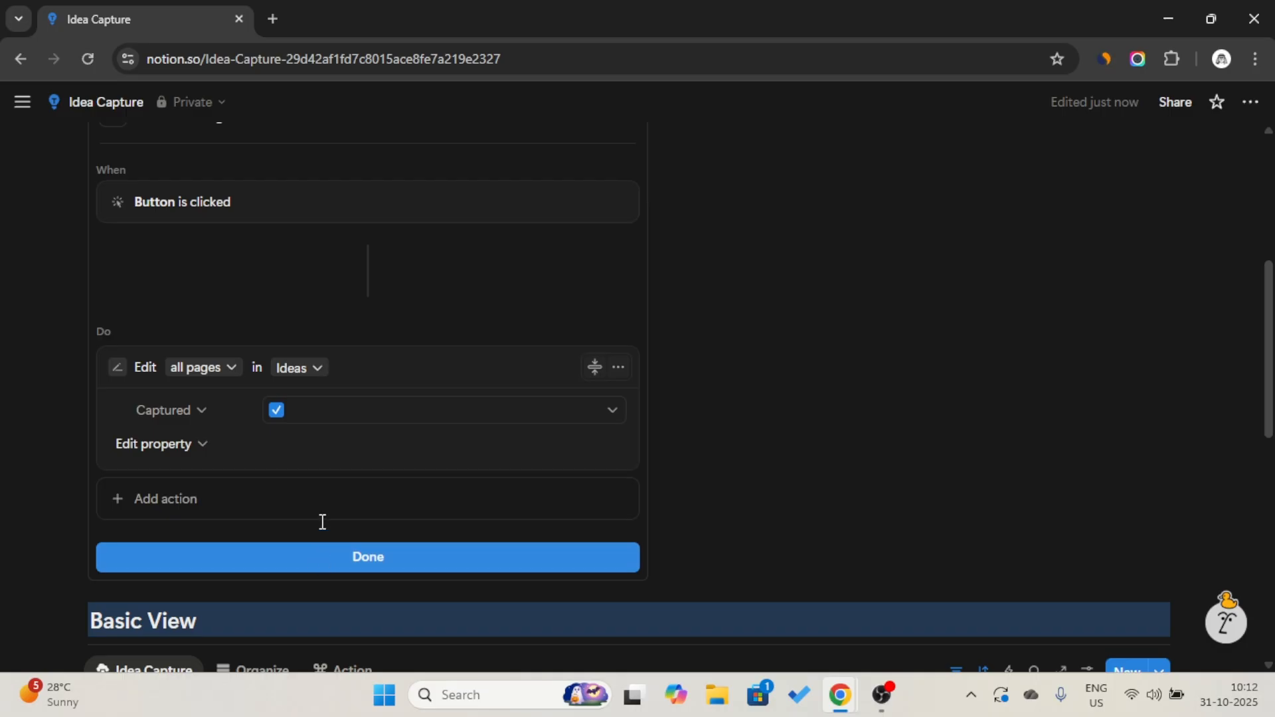
pyautogui.click(321, 558)
pyautogui.scroll(3, 313, 549)
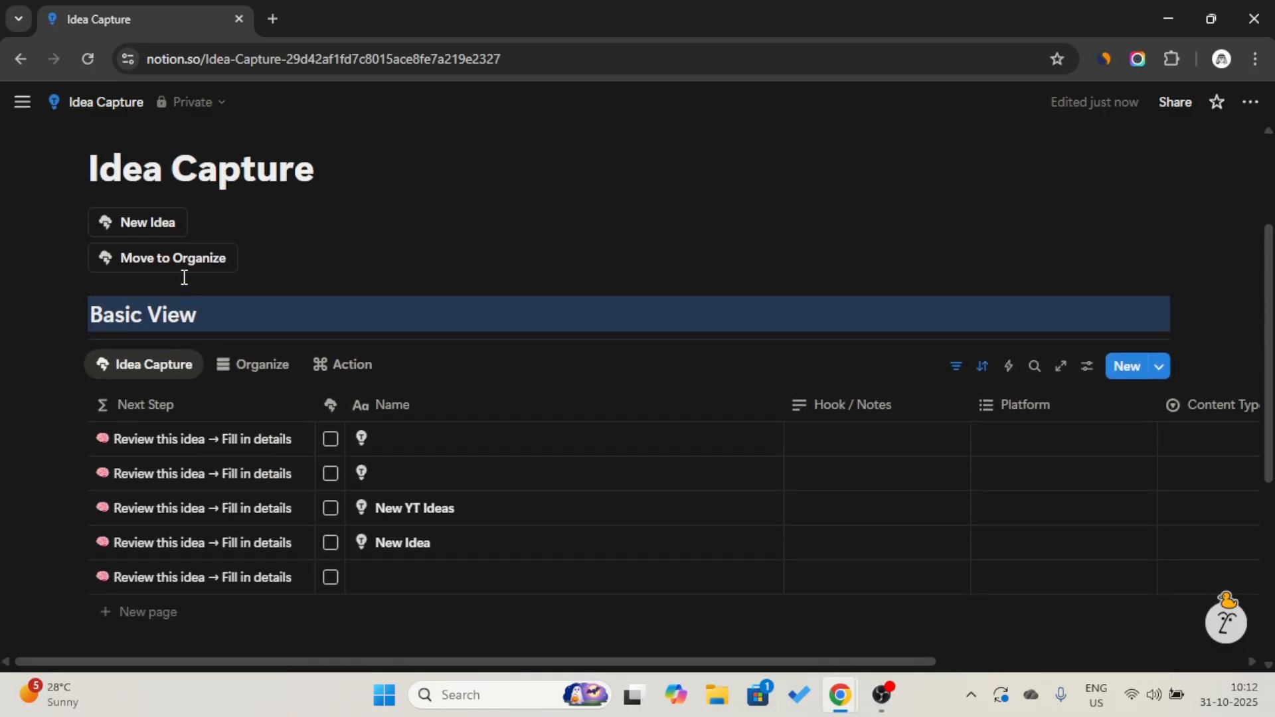
# - Run the Move to Organize button and check the Organize and Idea Capture views
pyautogui.click(177, 262)
pyautogui.click(248, 370)
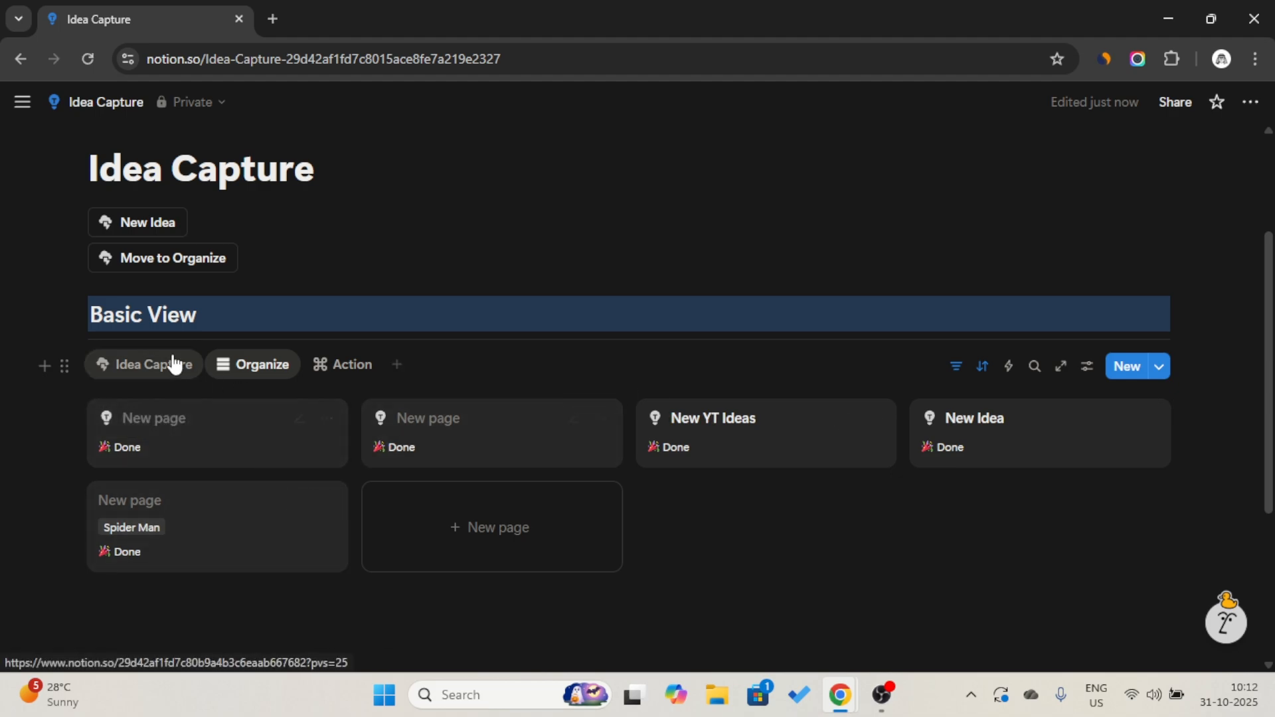
pyautogui.click(171, 364)
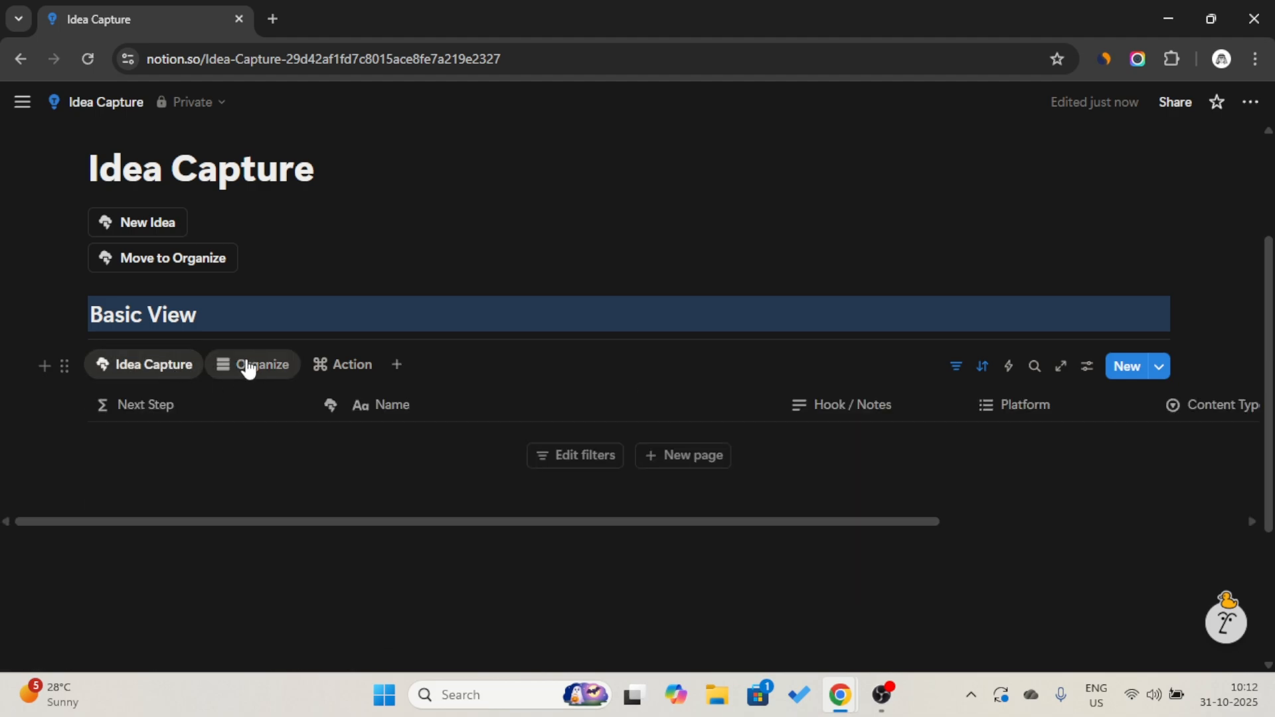
pyautogui.click(258, 373)
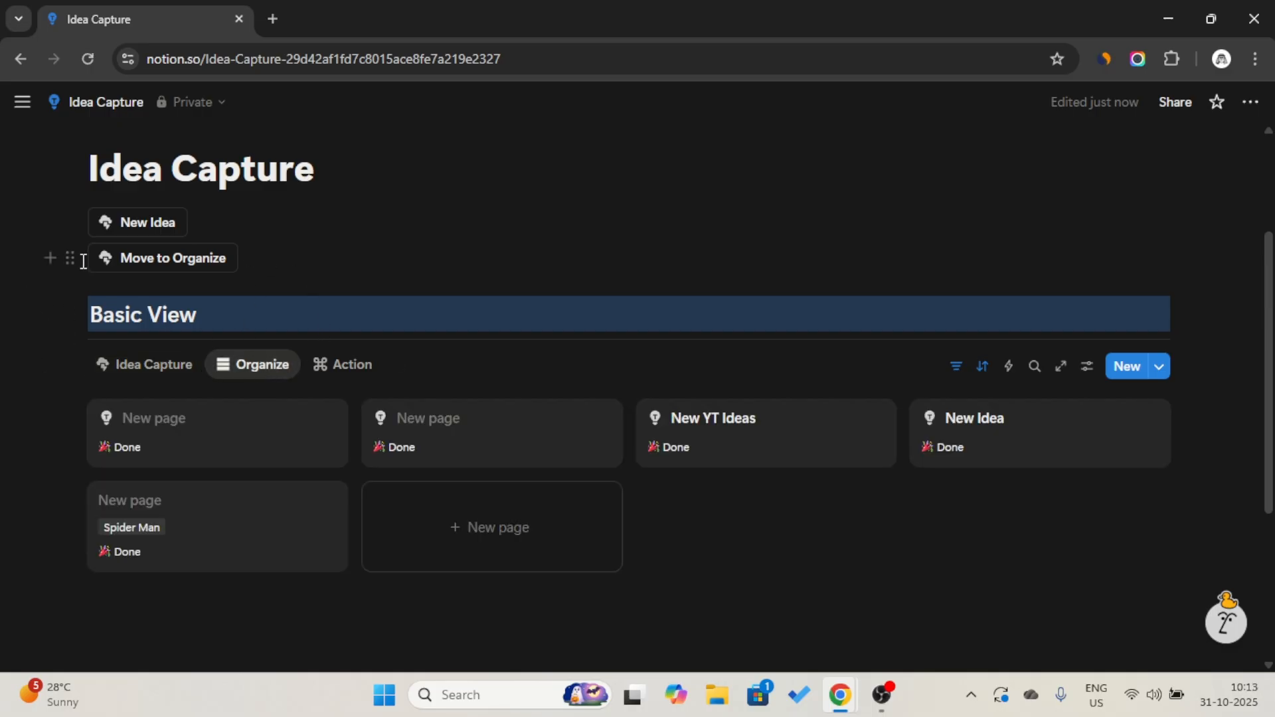
# - Copy the Move to Organize button and place the copy below the original, above the Basic View heading
pyautogui.click(69, 258)
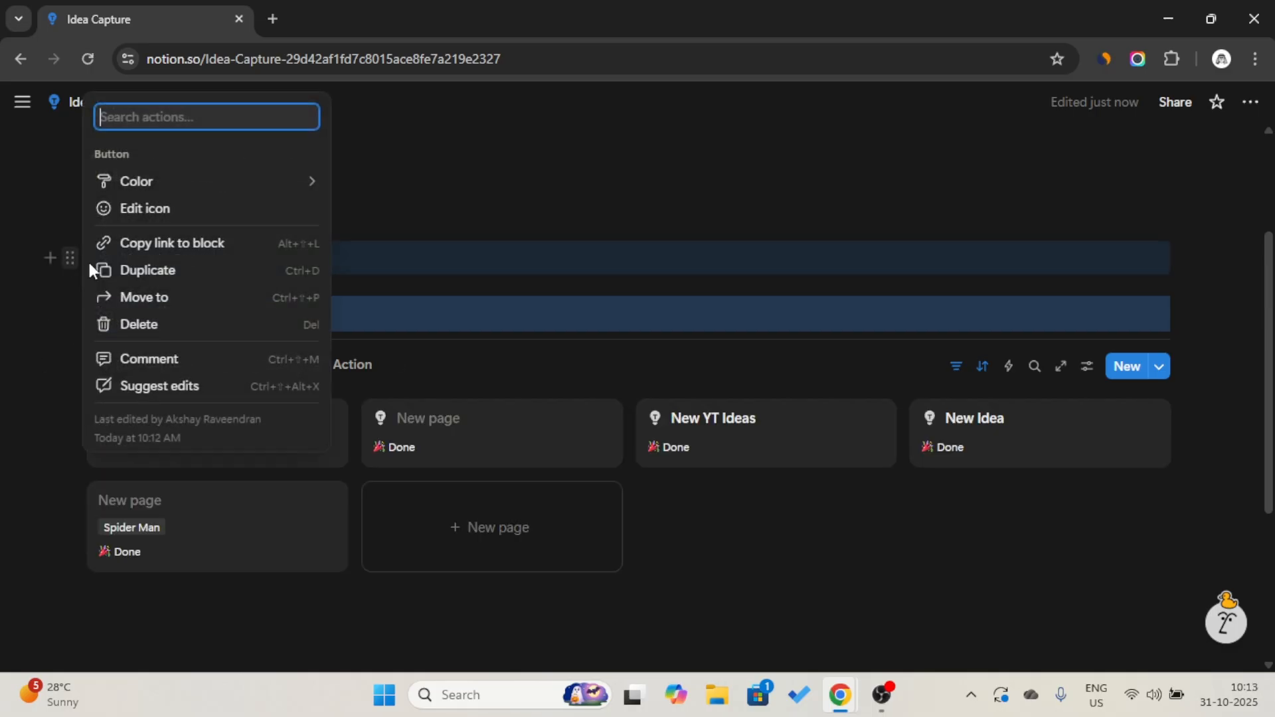
pyautogui.click(481, 259)
pyautogui.click(379, 301)
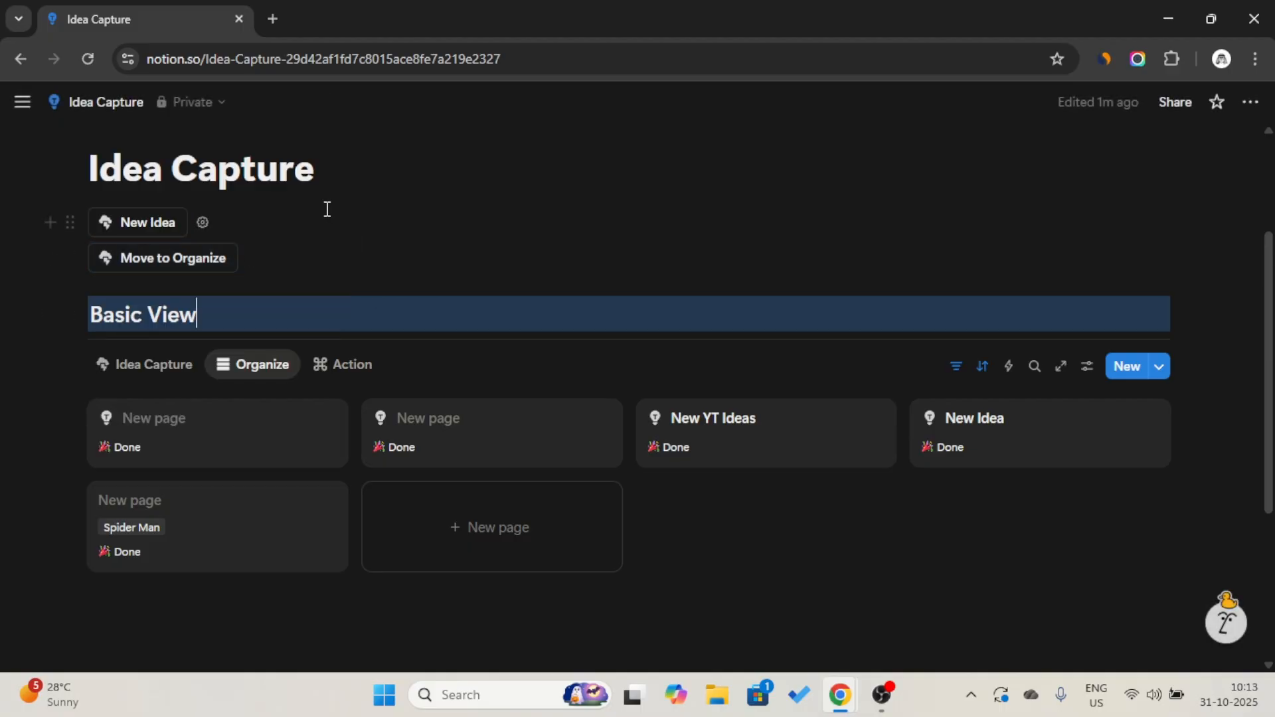
pyautogui.click(342, 154)
pyautogui.press('Return')
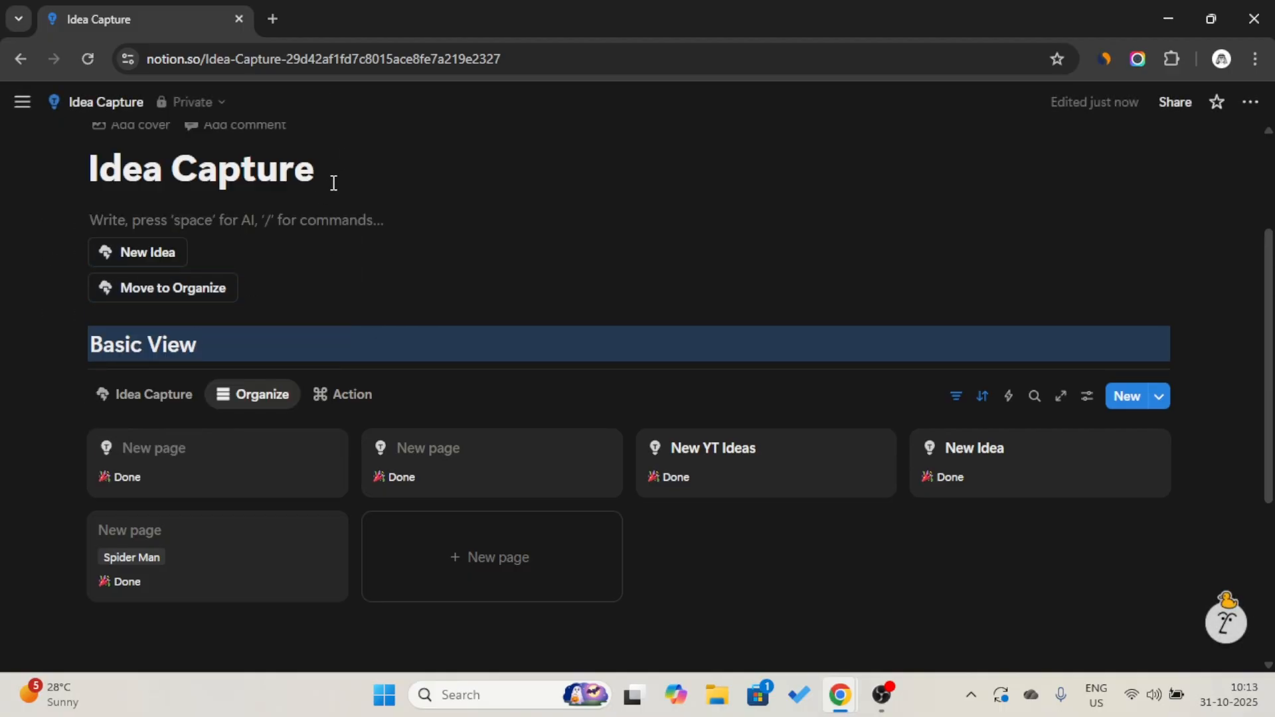
pyautogui.hotkey('ctrl', 'v')
pyautogui.moveTo(68, 222); pyautogui.dragTo(75, 322)
# - Open the settings of the lowest Move to Organize button and rename it Move to Idea
pyautogui.click(257, 296)
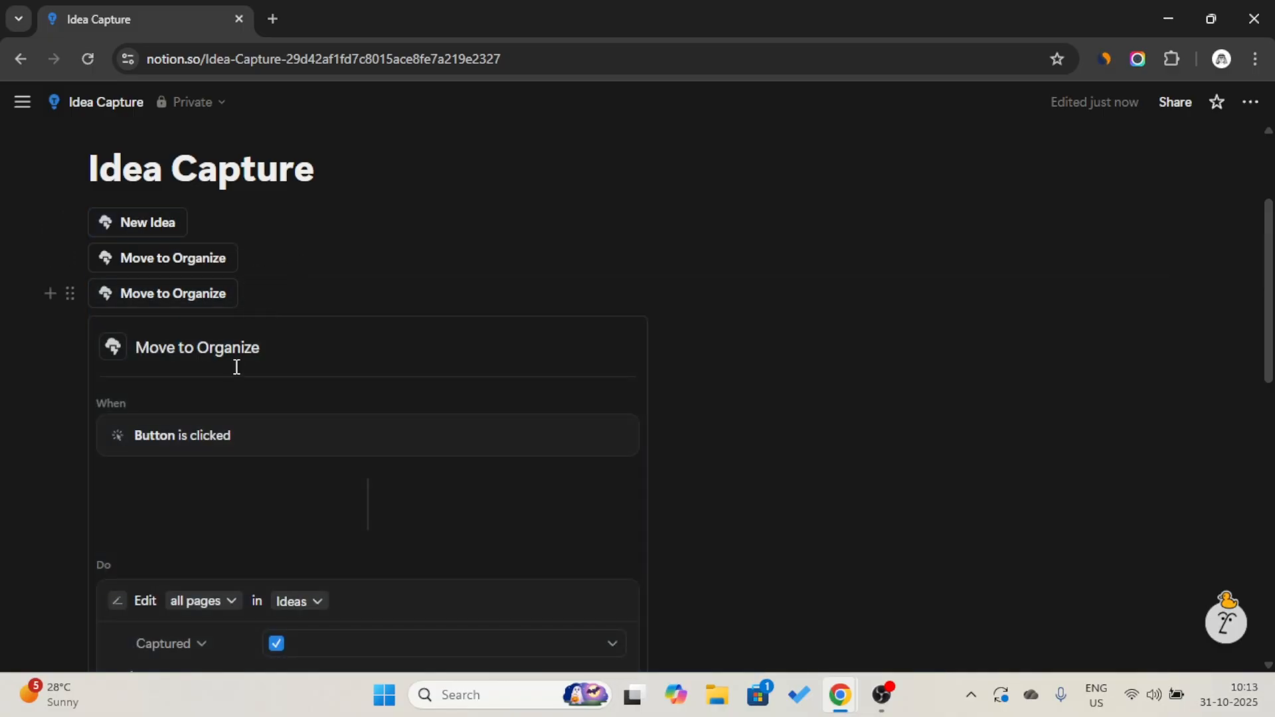
pyautogui.doubleClick(228, 339)
pyautogui.press('capslock')
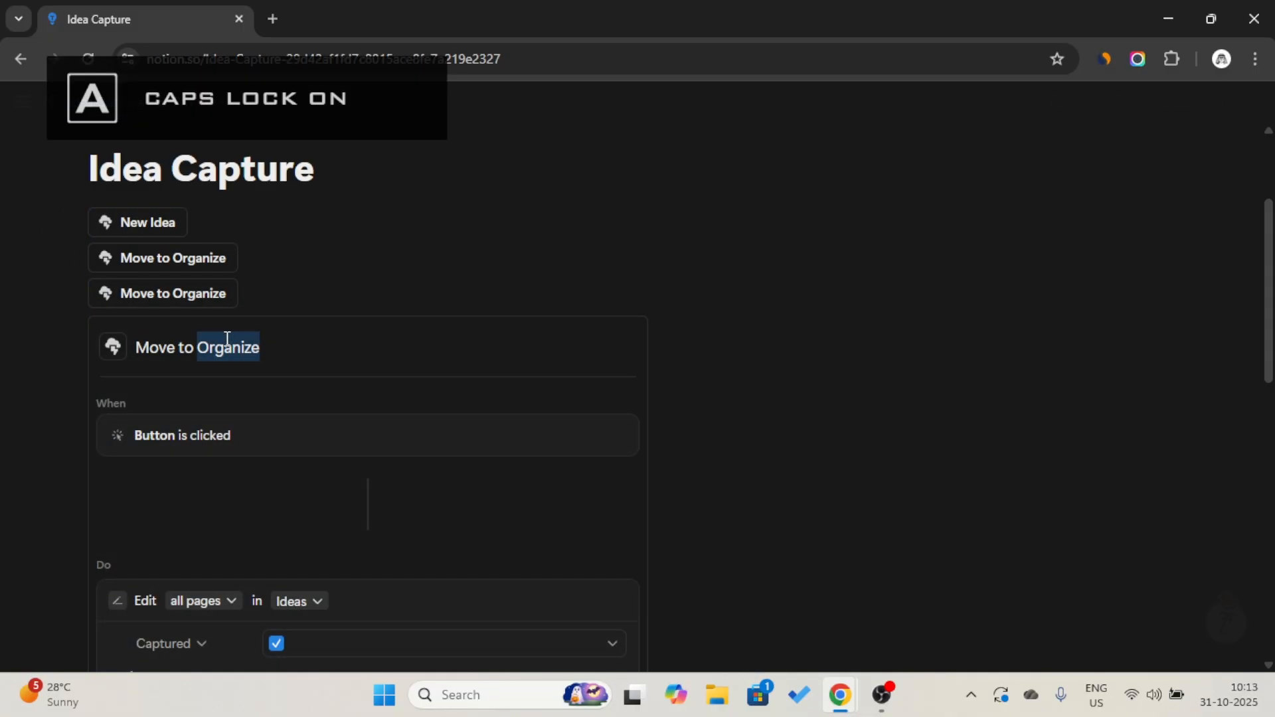
pyautogui.write('I')
pyautogui.press('capslock')
pyautogui.write('de')
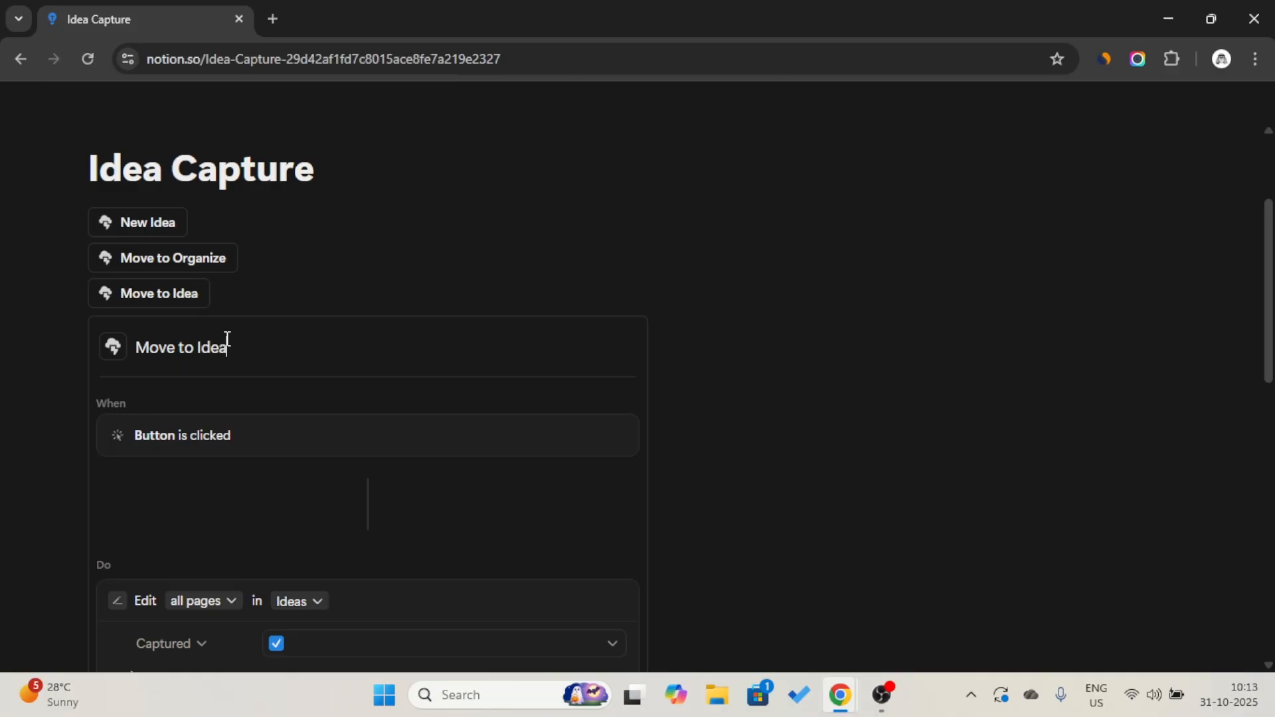
# - Set the Captured property to Unchecked in the Move to Idea button's edit action and save the button
pyautogui.scroll(-3, 285, 481)
pyautogui.click(297, 484)
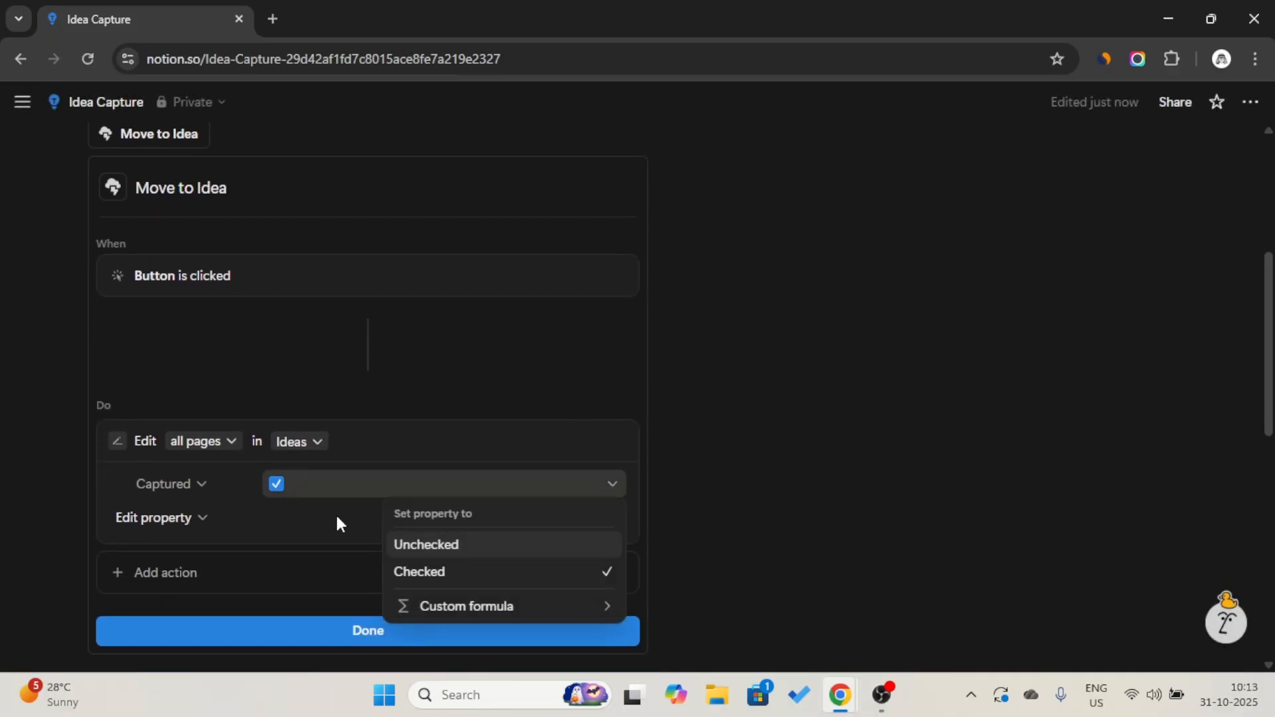
pyautogui.click(425, 546)
pyautogui.scroll(-1, 422, 592)
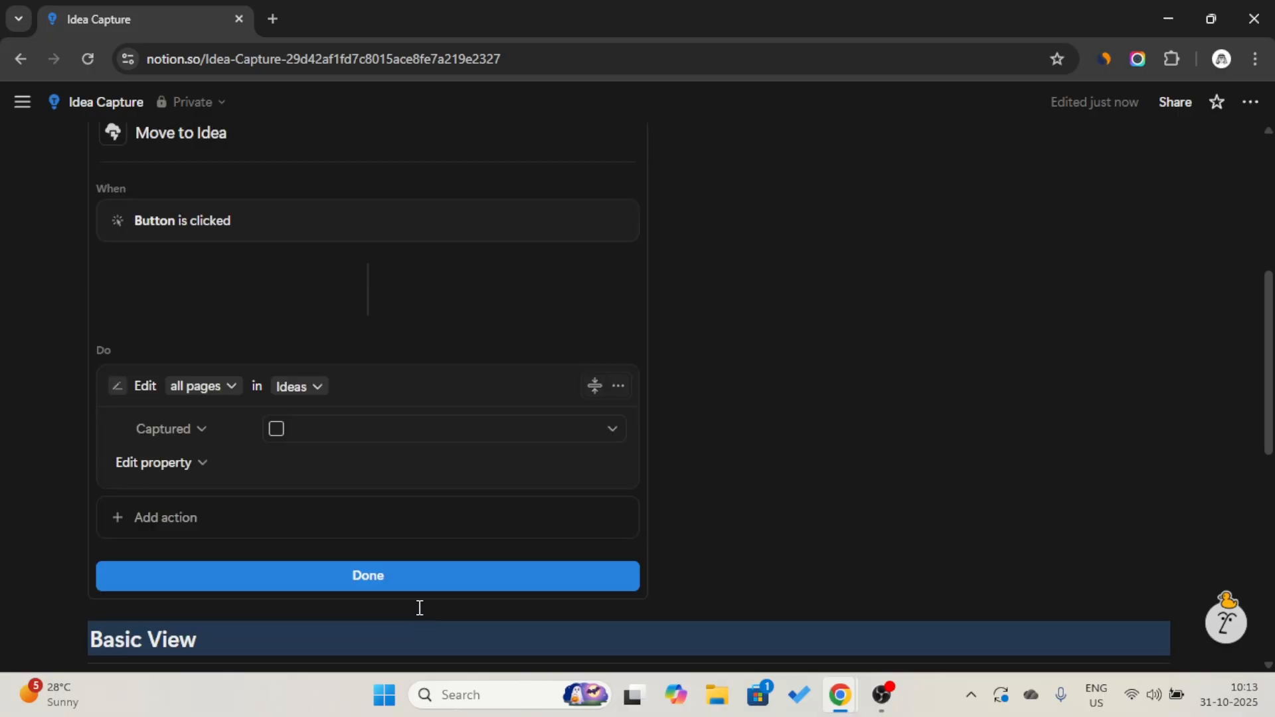
pyautogui.click(424, 585)
pyautogui.scroll(3, 286, 277)
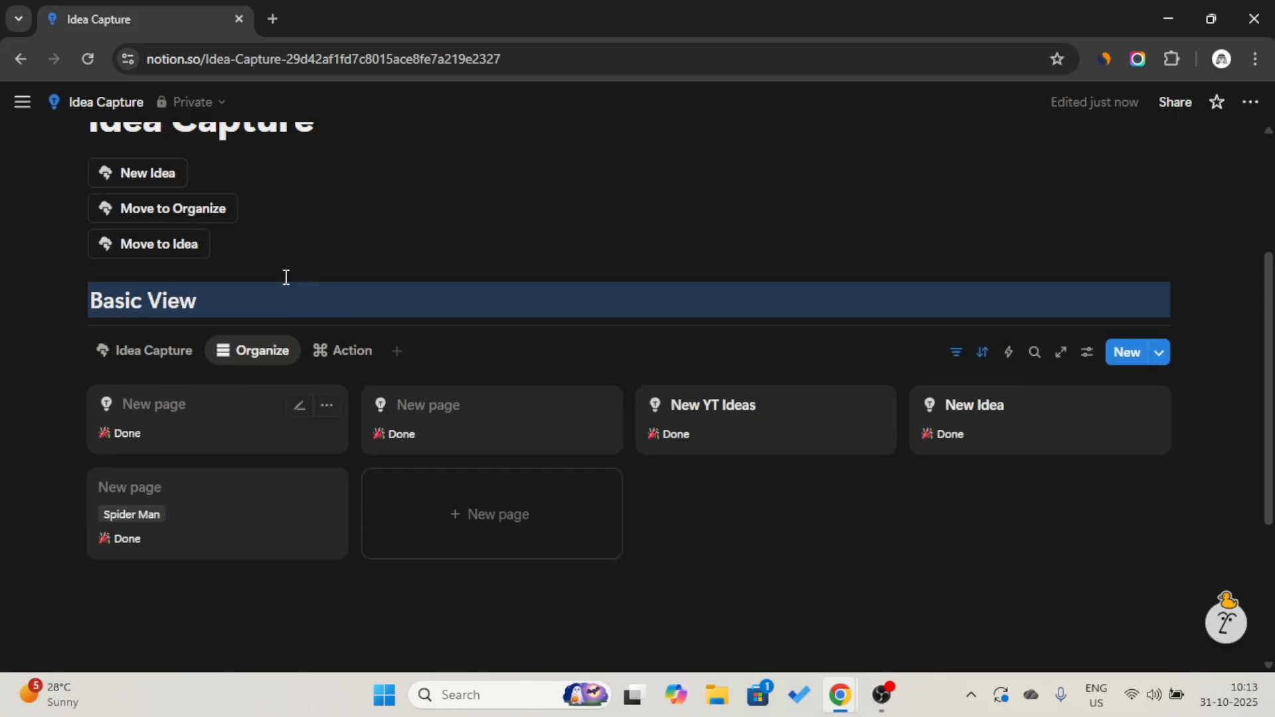
# - Run the Move to Idea button and check the Idea Capture view
pyautogui.click(181, 251)
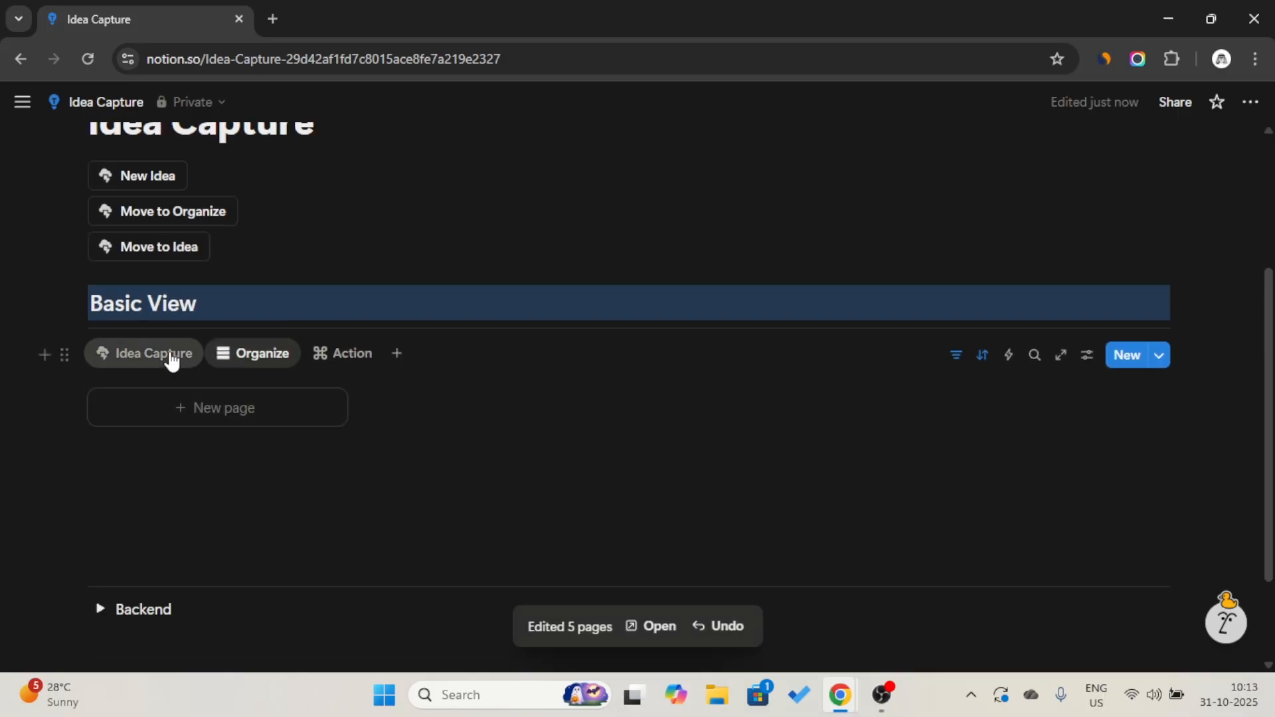
pyautogui.click(171, 358)
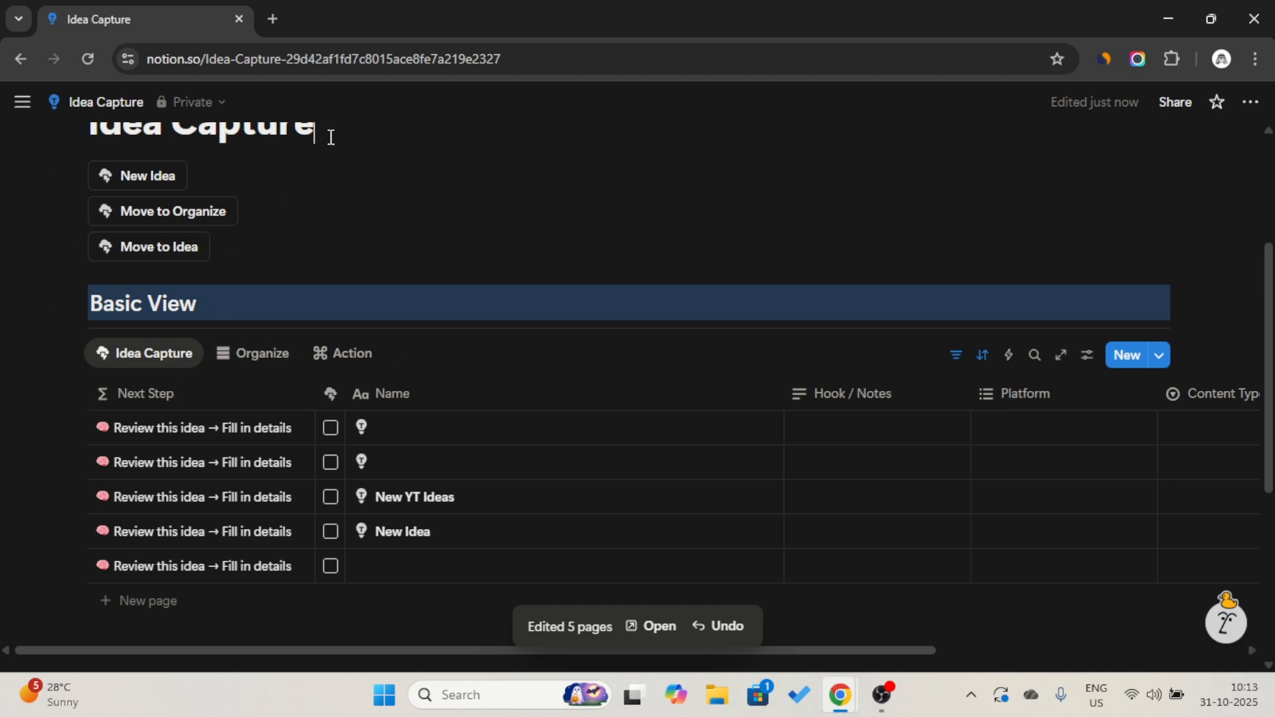
# - Insert a three-column layout directly under the Idea Capture page title
pyautogui.scroll(2, 331, 137)
pyautogui.press('Return')
pyautogui.write('/c3')
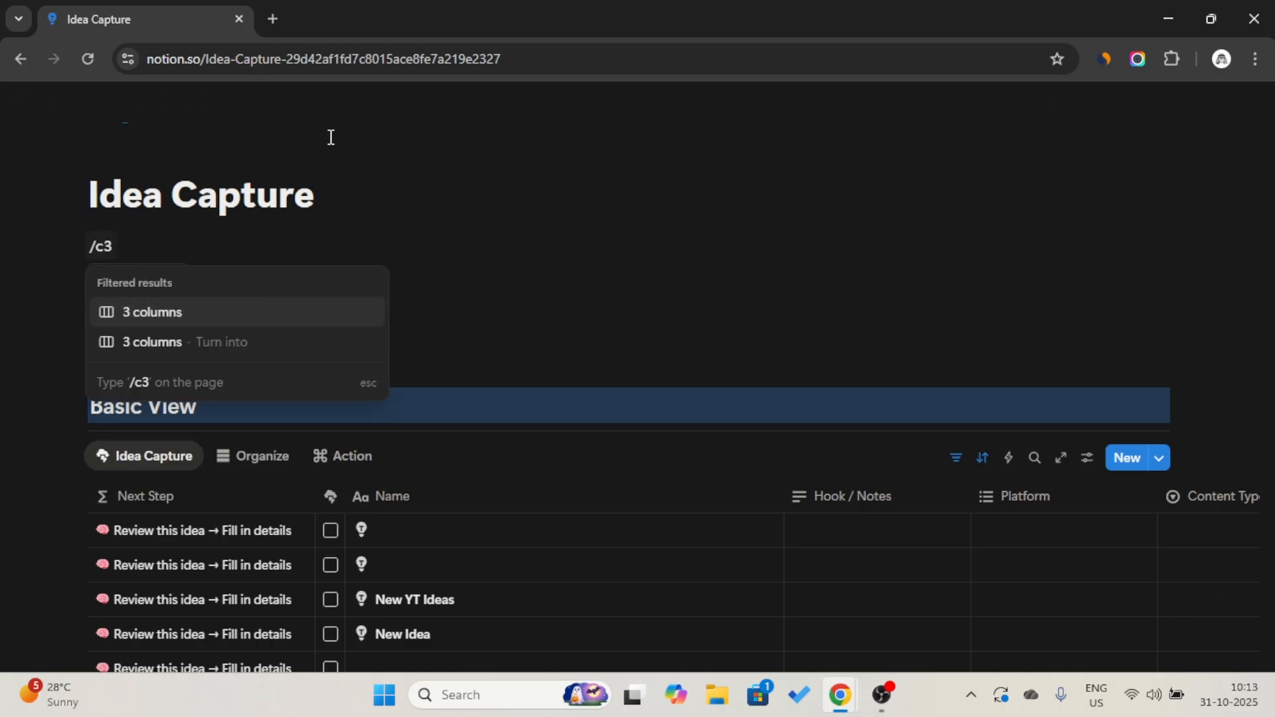
pyautogui.press('Return')
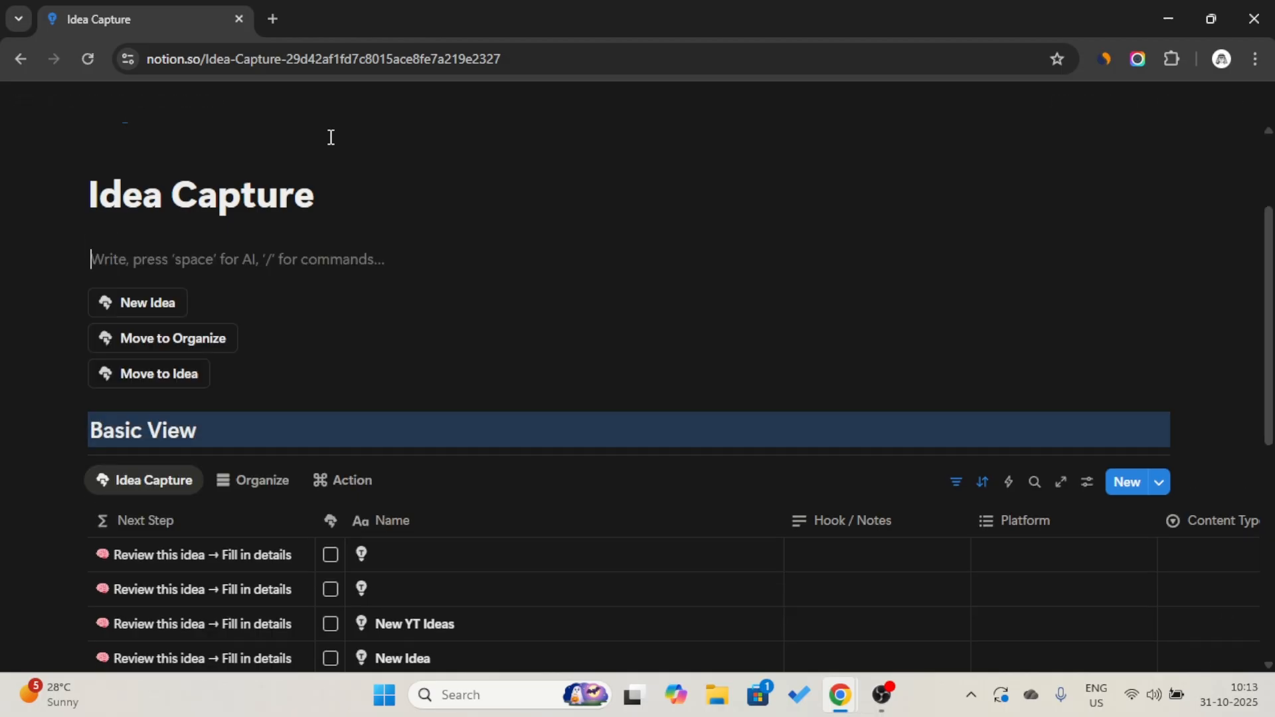
pyautogui.click(720, 258)
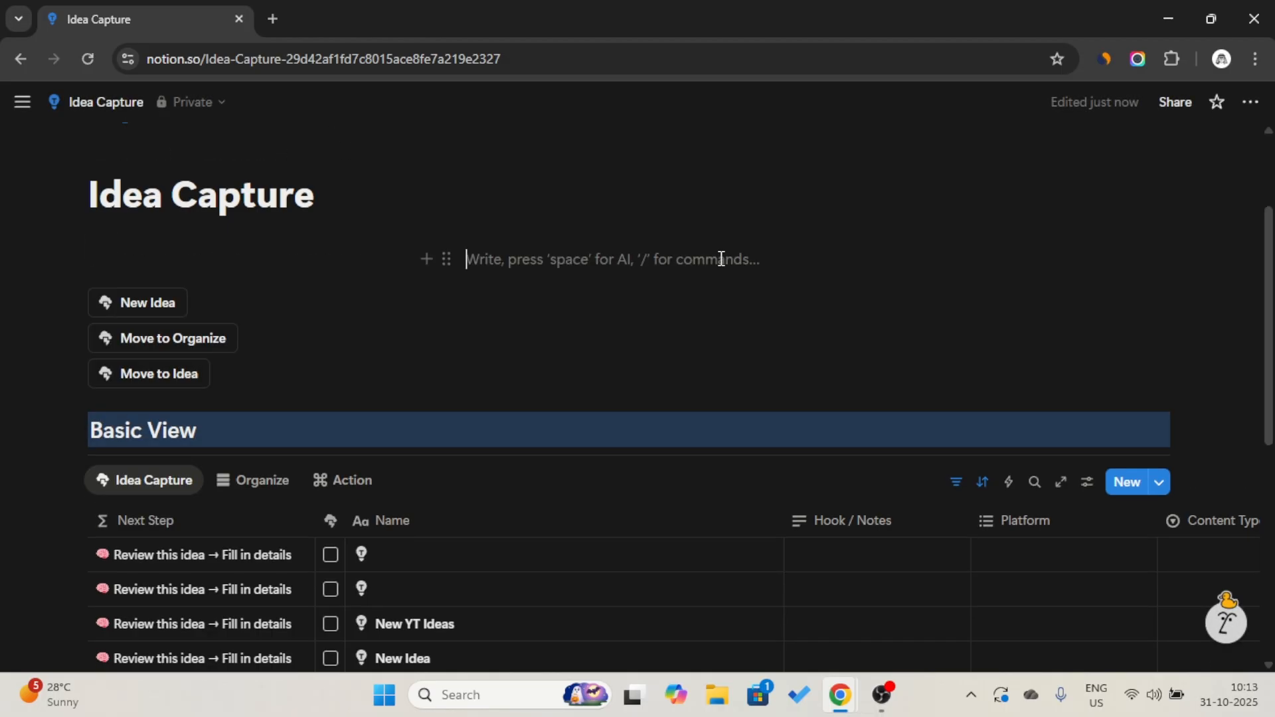
pyautogui.click(1010, 254)
pyautogui.click(169, 258)
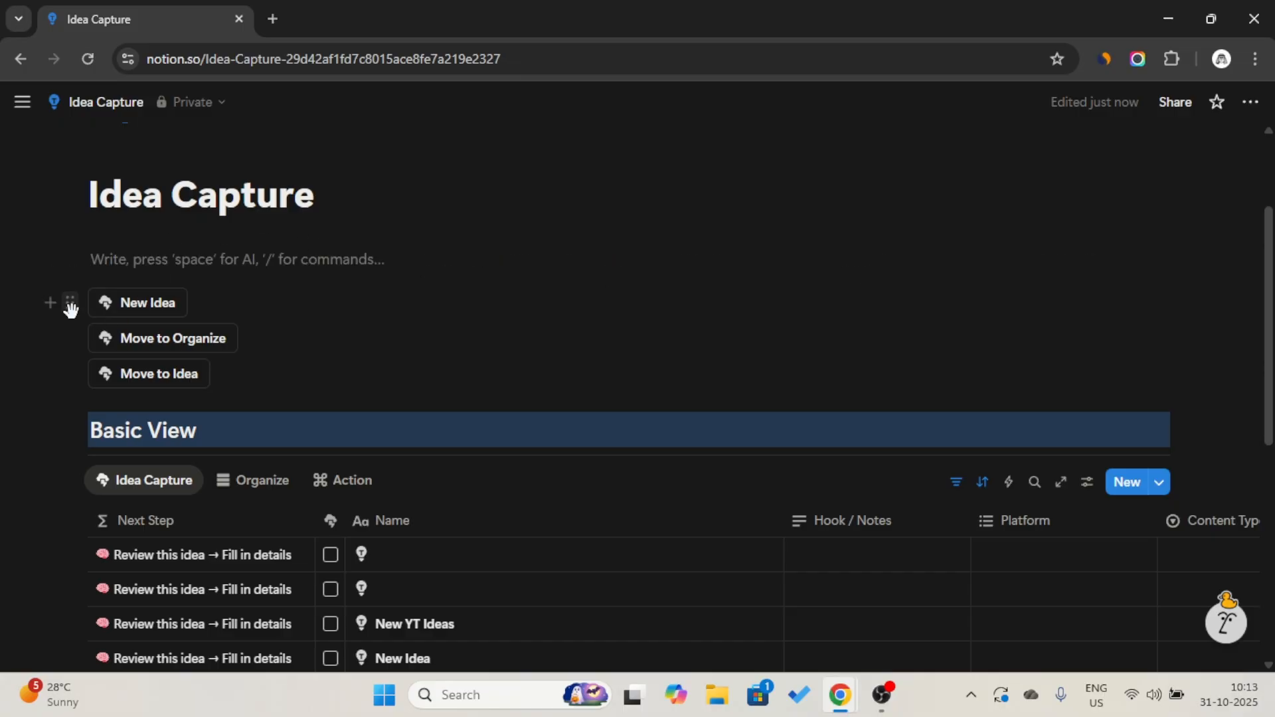
# - Move New Idea into the first column, Move to Organize into the second and Move to Idea into the third
pyautogui.moveTo(70, 306); pyautogui.dragTo(81, 258)
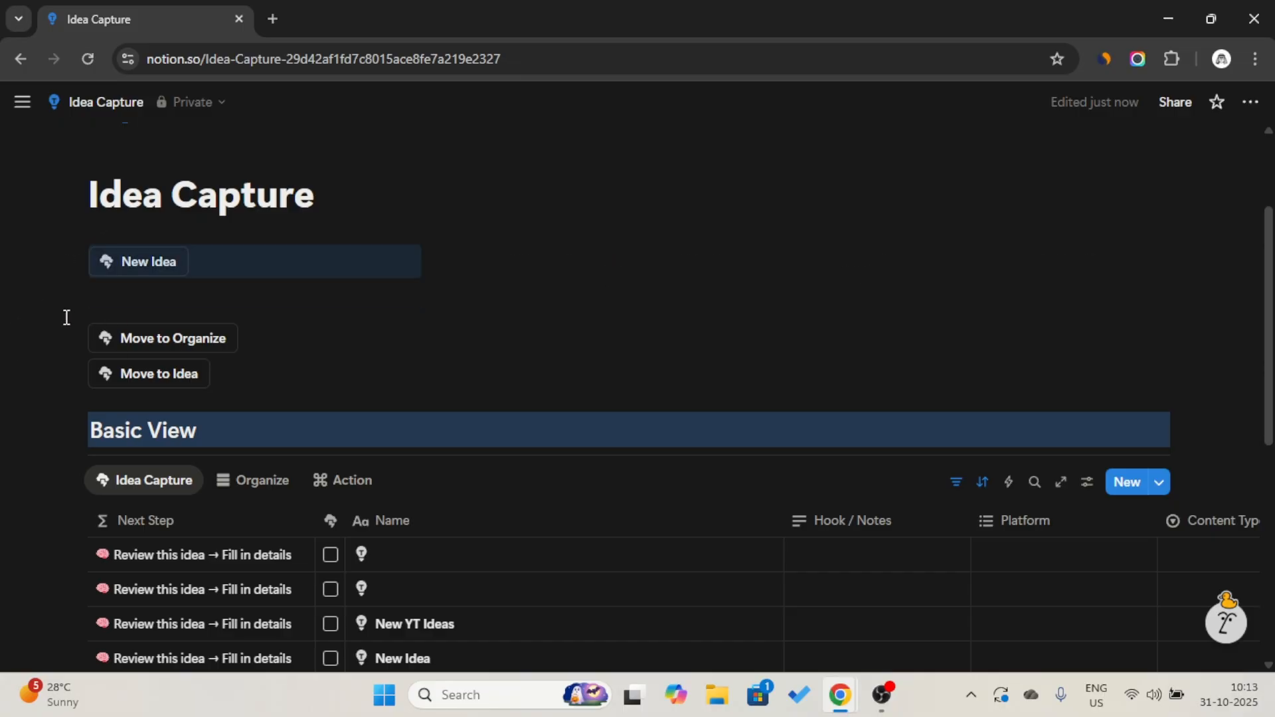
pyautogui.moveTo(71, 336); pyautogui.dragTo(501, 255)
pyautogui.moveTo(71, 342); pyautogui.dragTo(953, 251)
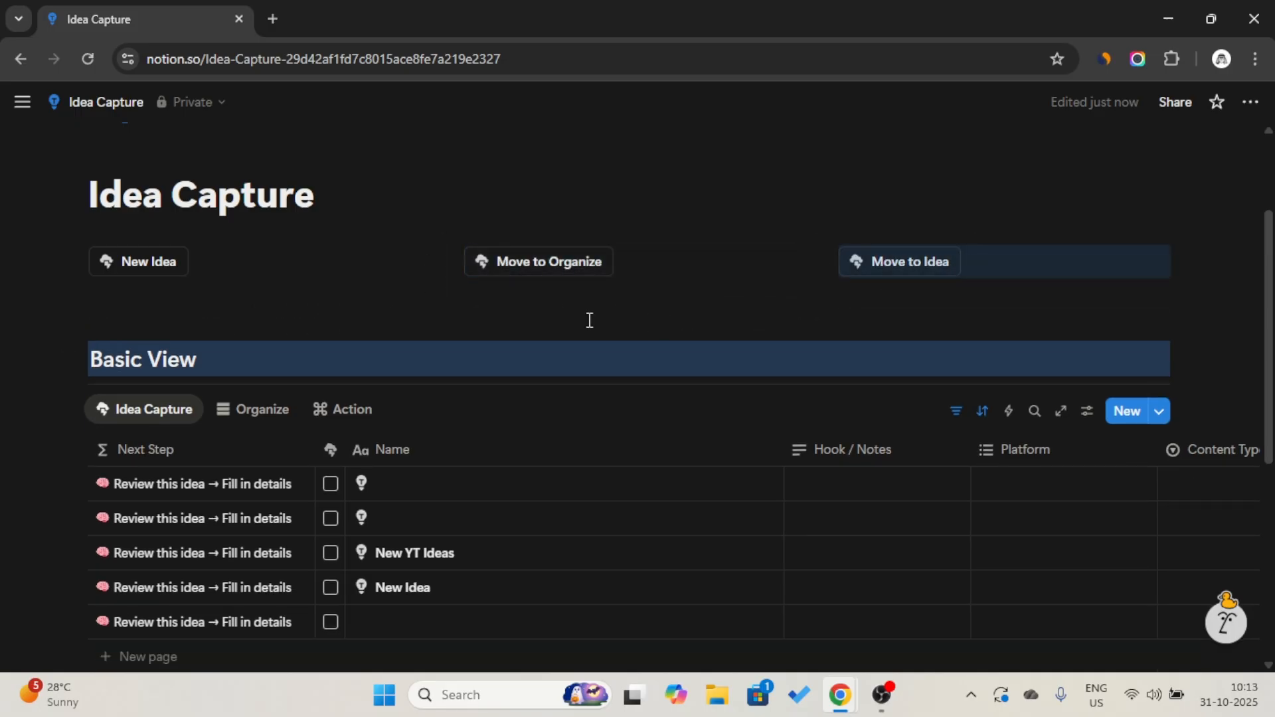
# - Delete the empty line between the button row and the Basic View heading
pyautogui.click(566, 320)
pyautogui.click(420, 318)
pyautogui.press('BackSpace')
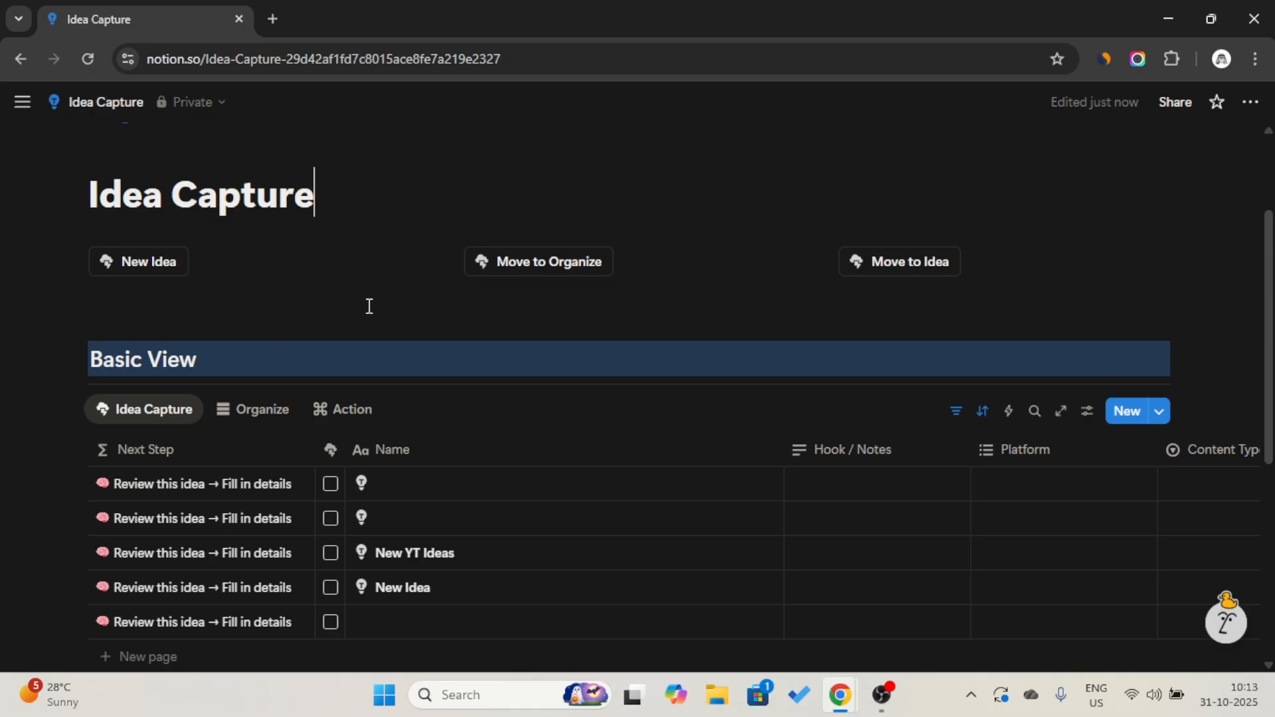
pyautogui.press('BackSpace')
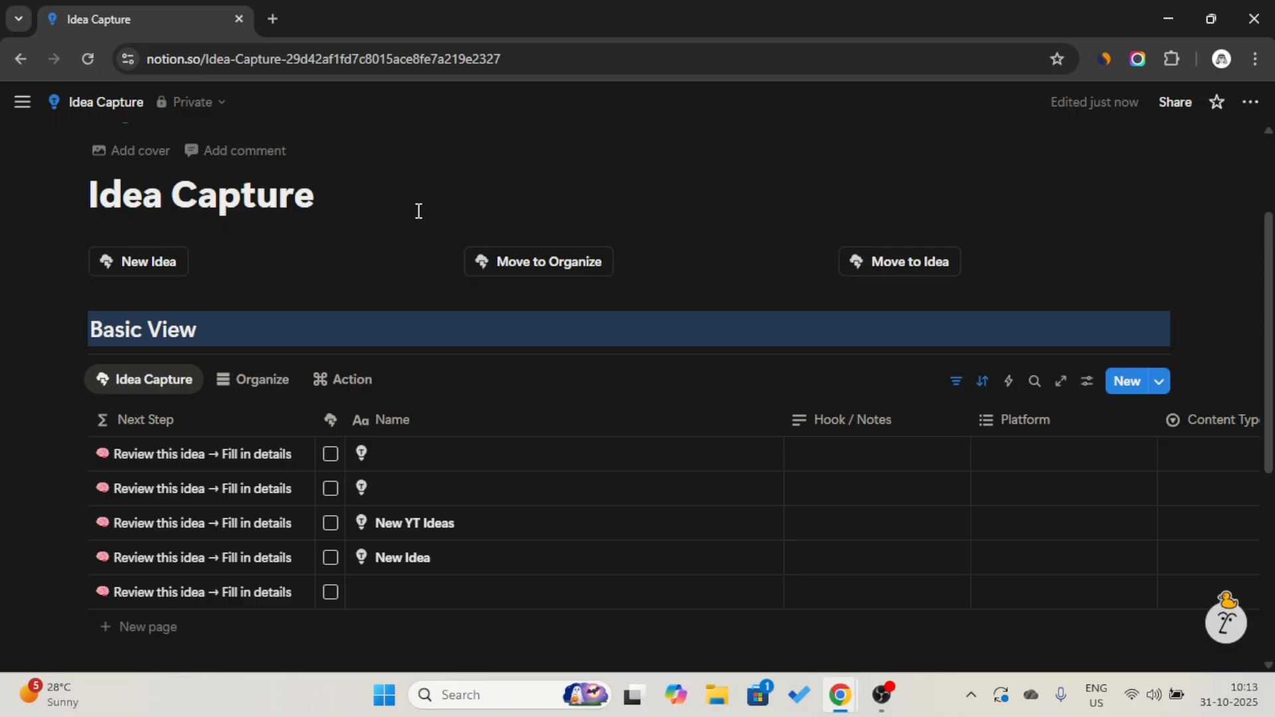
# - Add a new page from the Idea Capture table and leave its cell editing
pyautogui.scroll(-1, 421, 362)
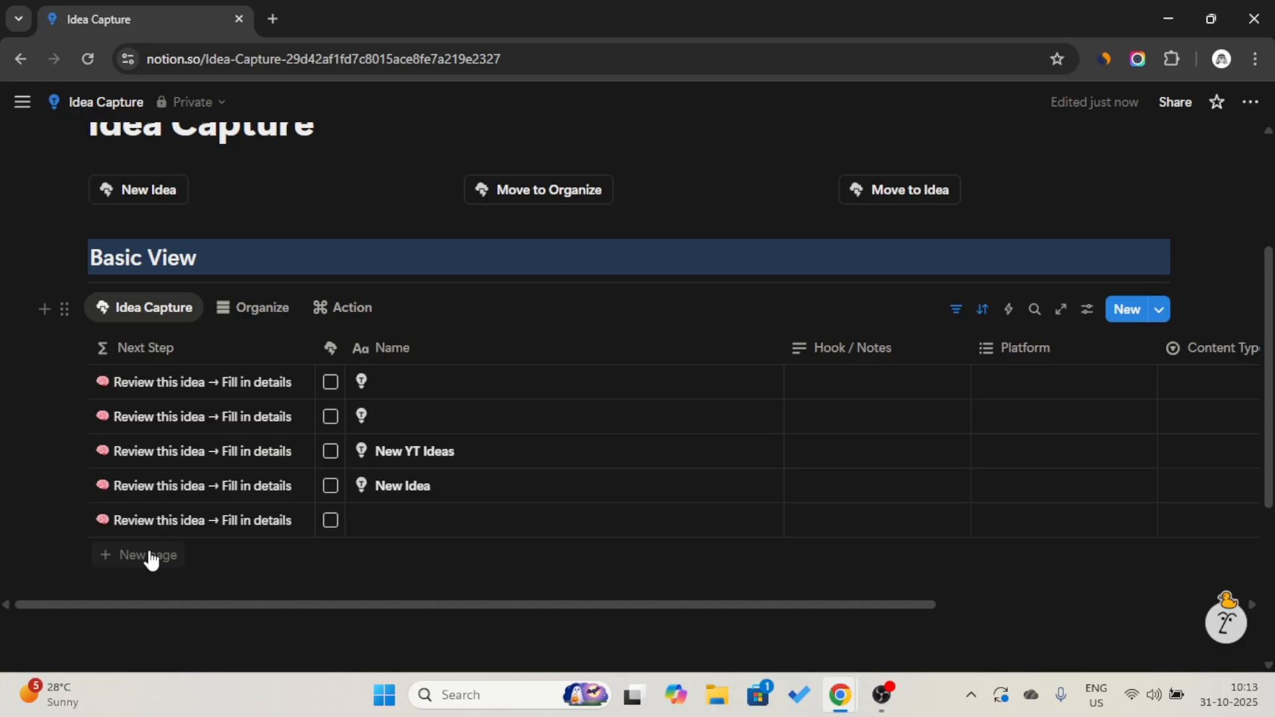
pyautogui.click(151, 556)
pyautogui.click(294, 282)
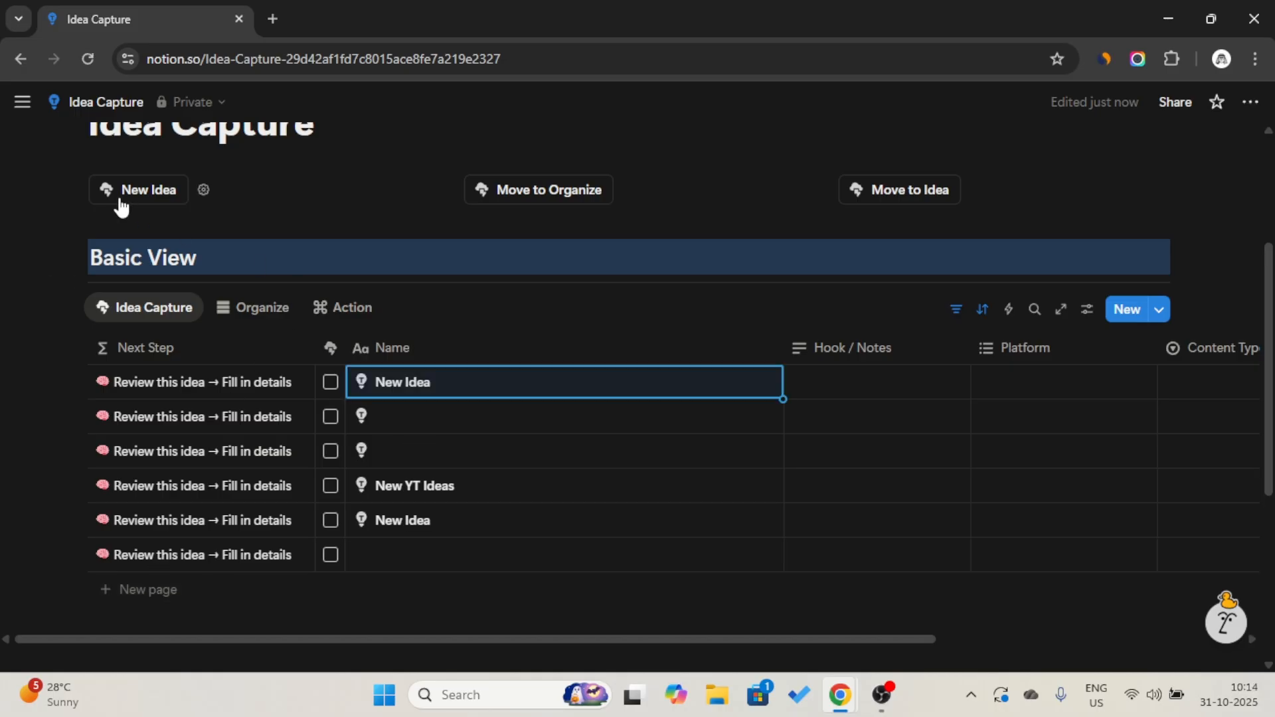
# - Create a new idea with the New Idea button and title it "YouTube Shorts Idea about AI image generation"
pyautogui.click(120, 199)
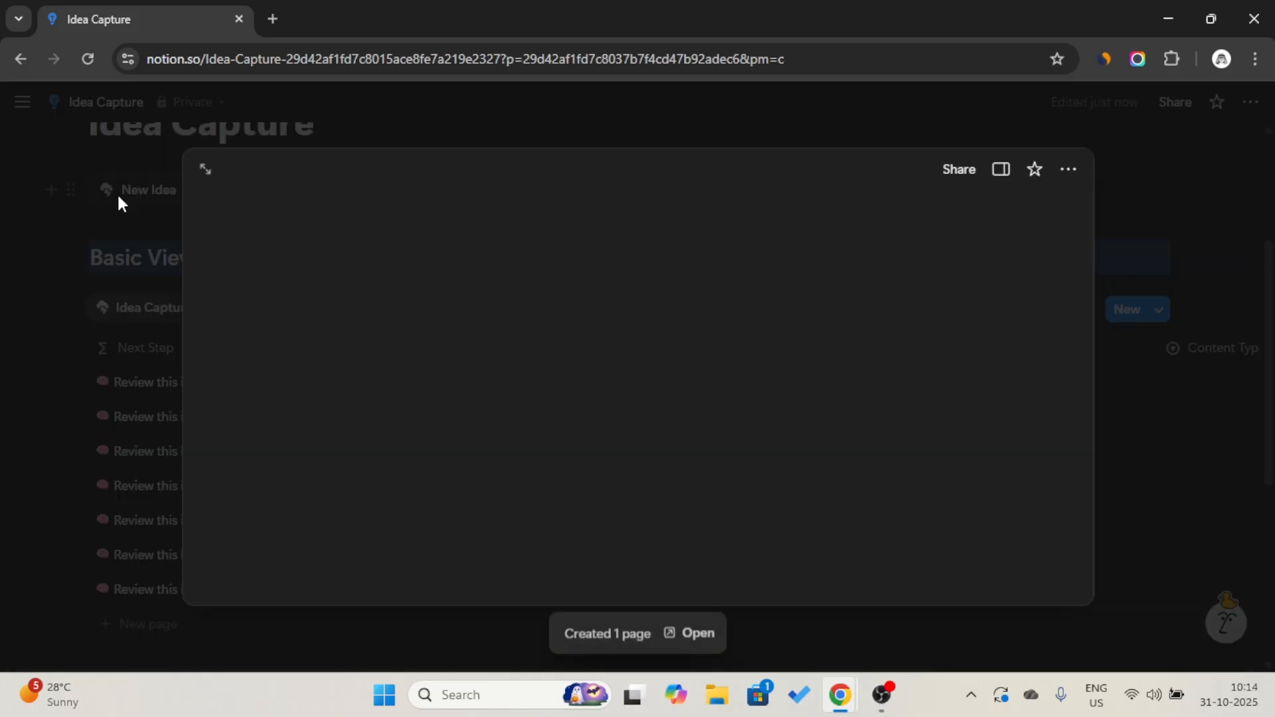
pyautogui.scroll(-1, 422, 403)
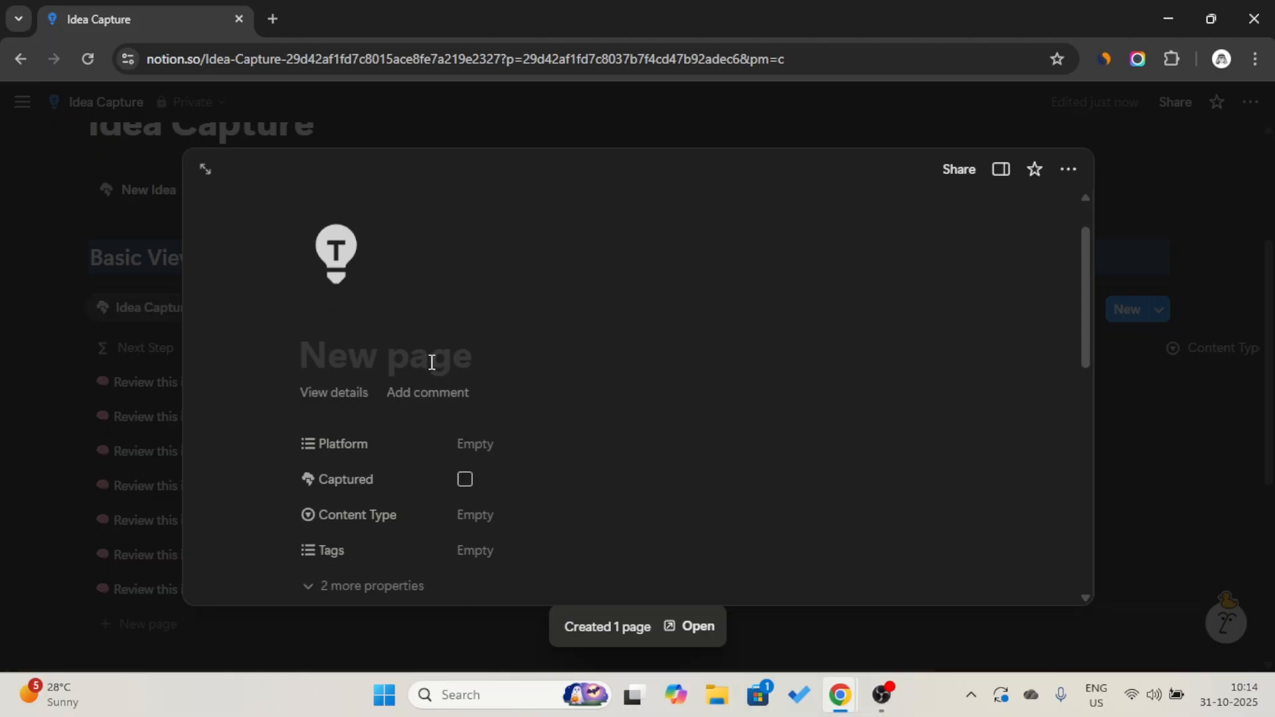
pyautogui.press('capslock')
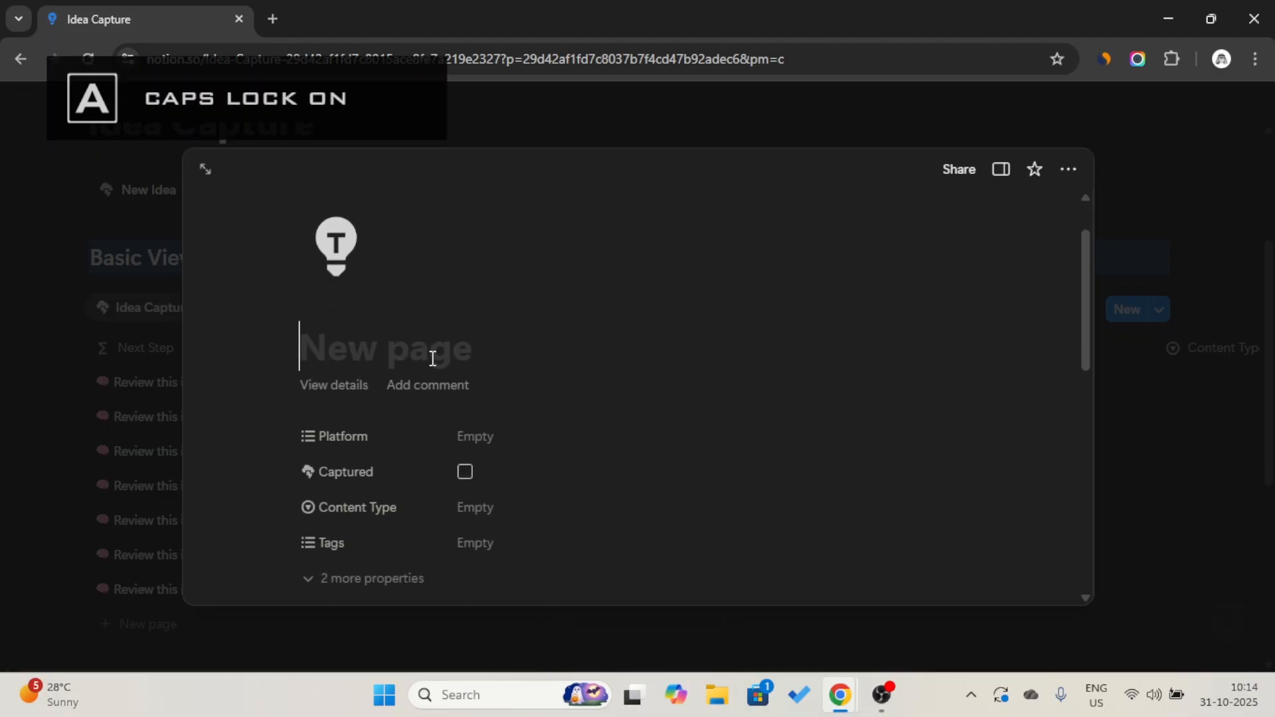
pyautogui.write('Y')
pyautogui.press('capslock')
pyautogui.press('BackSpace')
pyautogui.press('capslock')
pyautogui.write('Y')
pyautogui.press('capslock')
pyautogui.write('ouT')
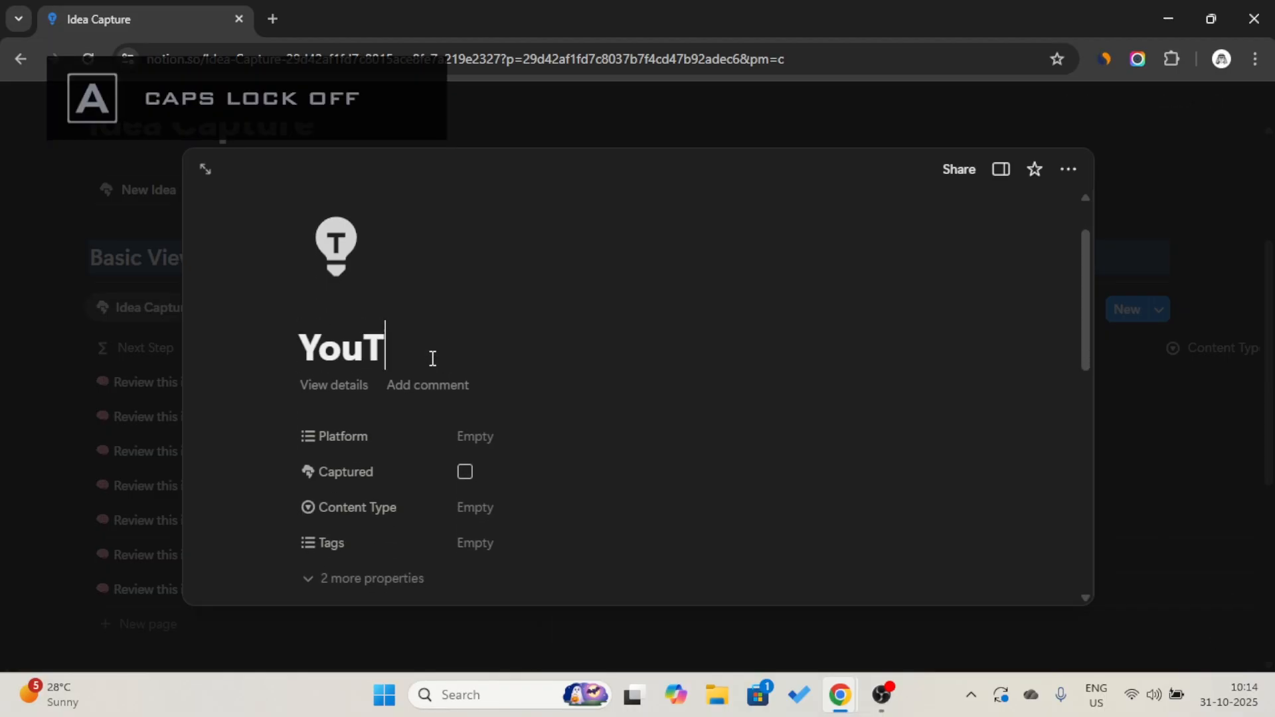
pyautogui.write('ube Shorts Idea for')
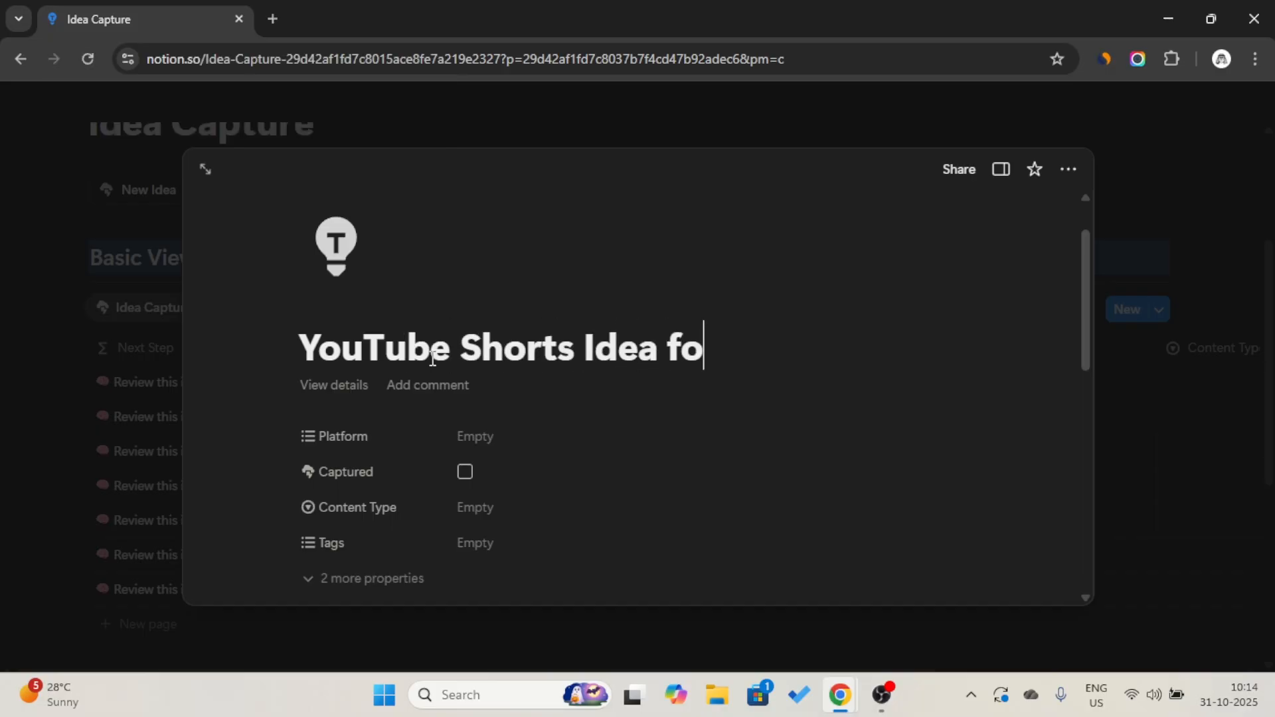
pyautogui.press('BackSpace')
pyautogui.press('BackSpace')
pyautogui.press('BackSpace')
pyautogui.write('about')
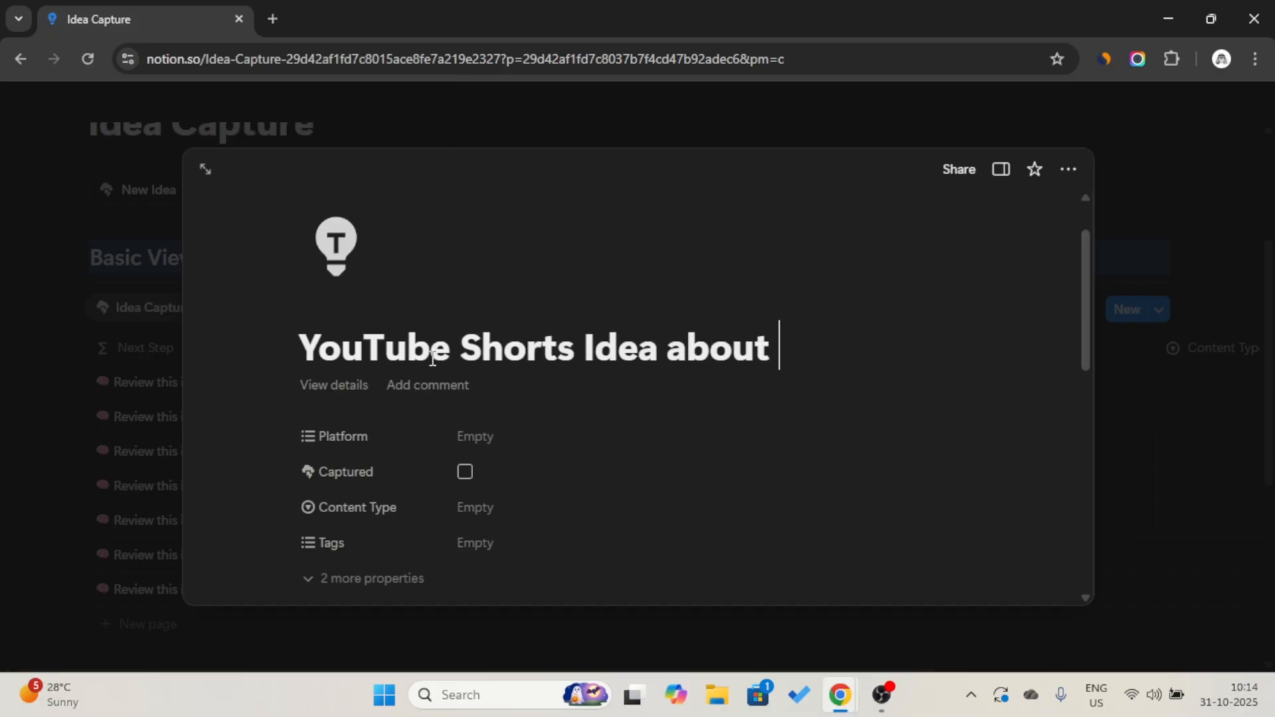
pyautogui.press('BackSpace')
pyautogui.press('BackSpace')
pyautogui.press('BackSpace')
pyautogui.press('BackSpace')
pyautogui.press('BackSpace')
pyautogui.press('BackSpace')
pyautogui.press('capslock')
pyautogui.write('AI')
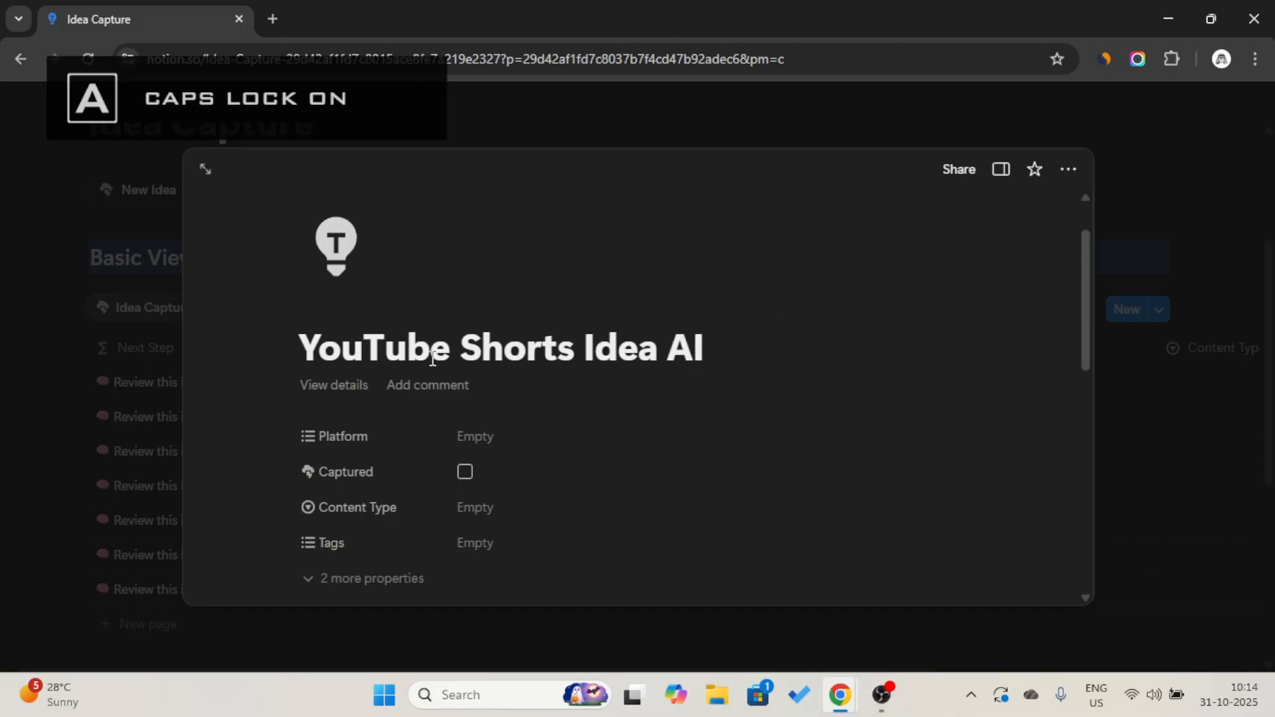
pyautogui.press('capslock')
pyautogui.press('BackSpace')
pyautogui.press('BackSpace')
pyautogui.write('about AI ')
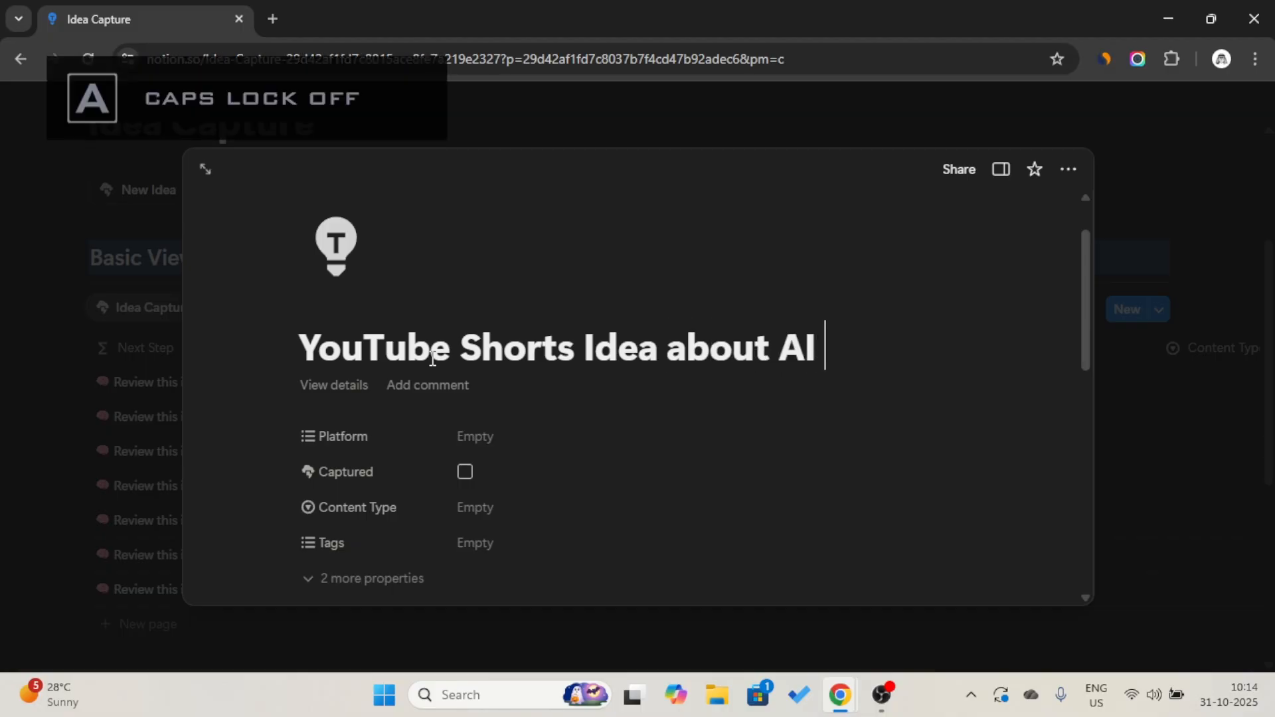
pyautogui.write('image')
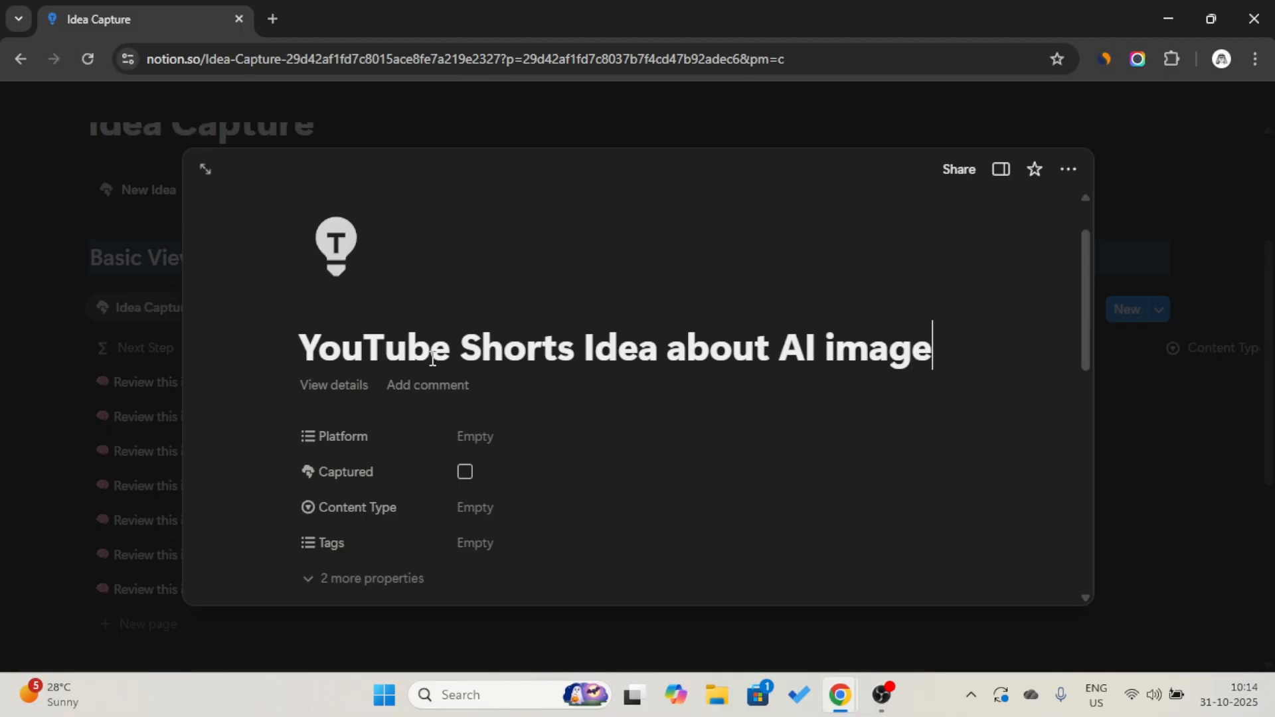
pyautogui.write(' genera')
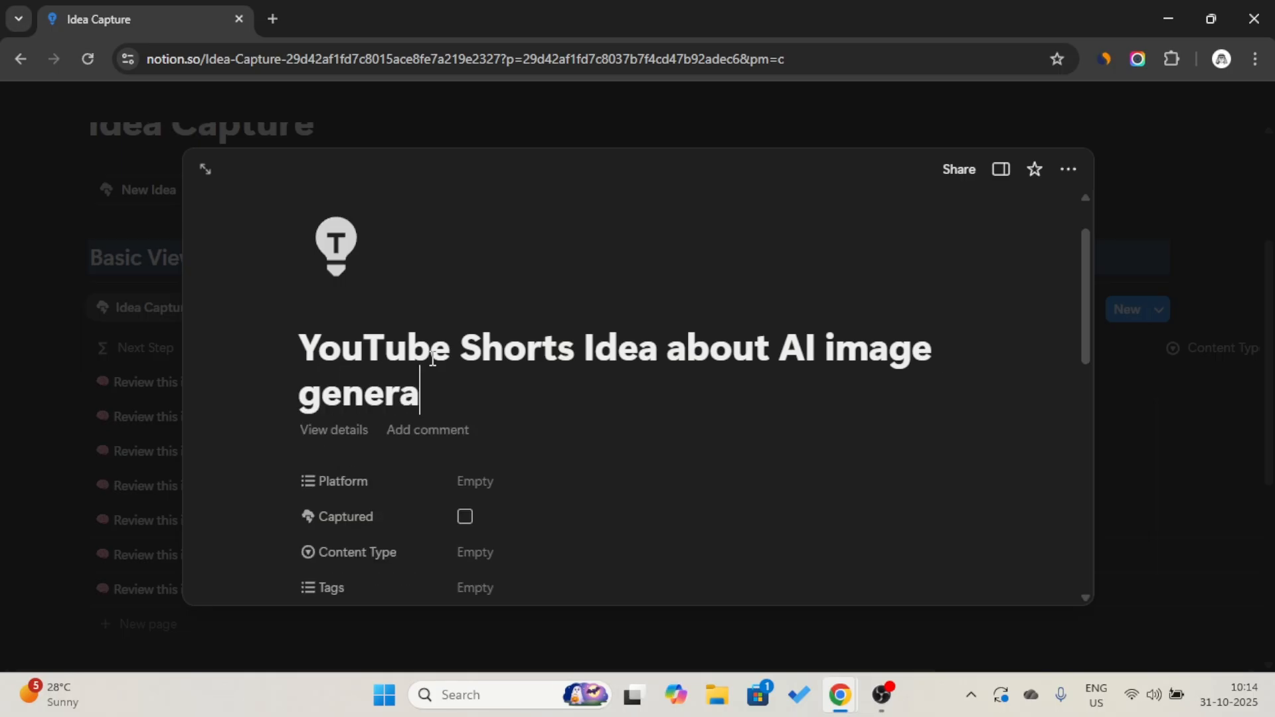
pyautogui.write('tion tut')
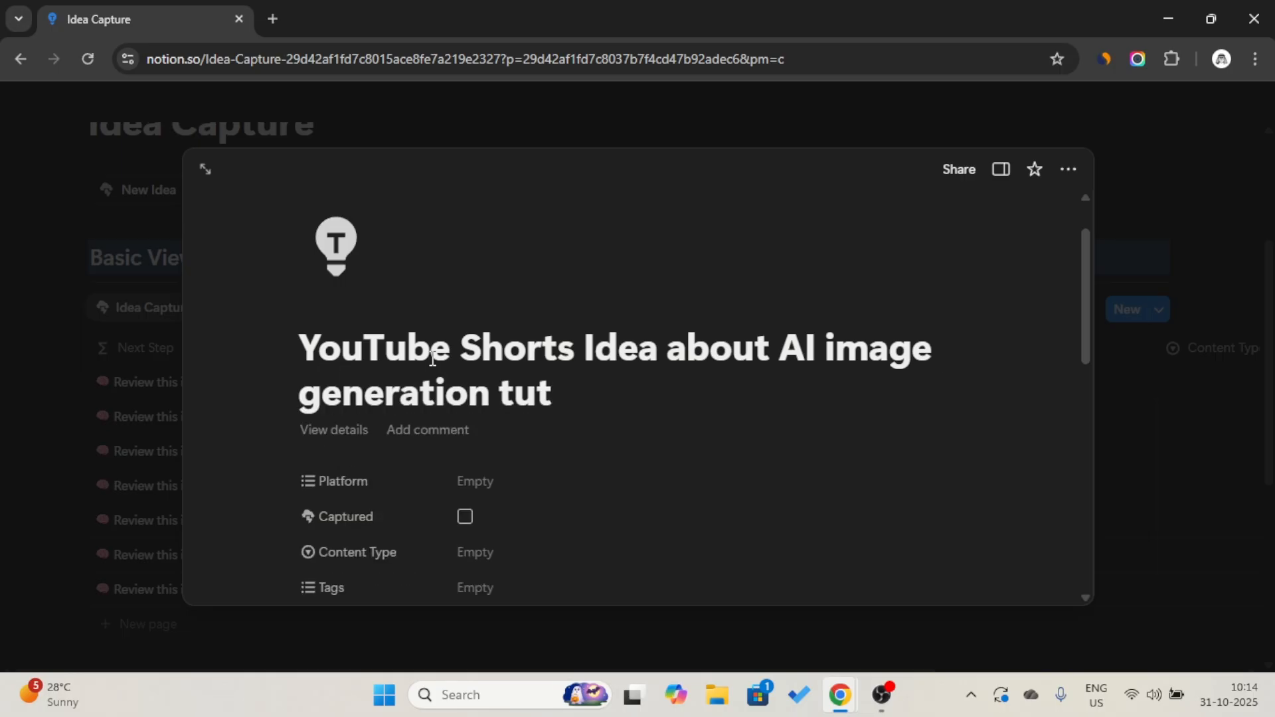
pyautogui.press('BackSpace')
pyautogui.press('BackSpace')
pyautogui.press('BackSpace')
# - Set the new idea's Platform to YouTube and close its page
pyautogui.scroll(-1, 432, 359)
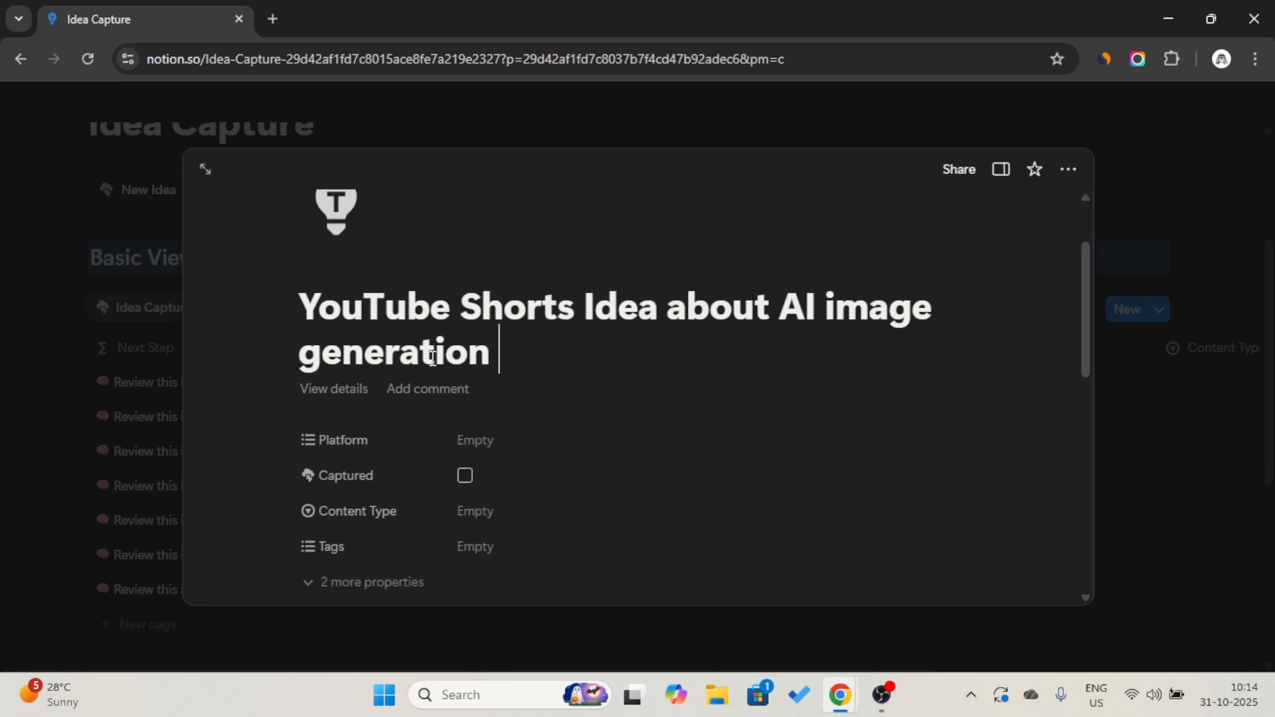
pyautogui.click(465, 417)
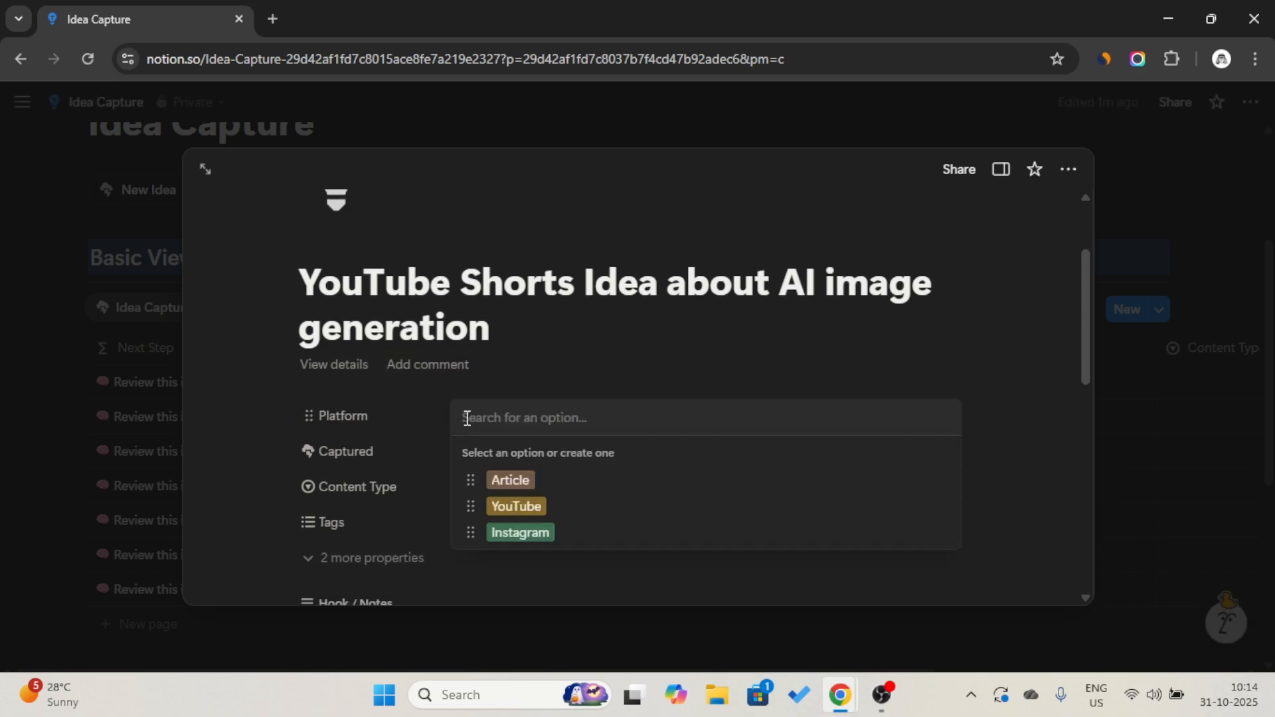
pyautogui.click(551, 511)
pyautogui.click(472, 340)
pyautogui.scroll(-1, 472, 340)
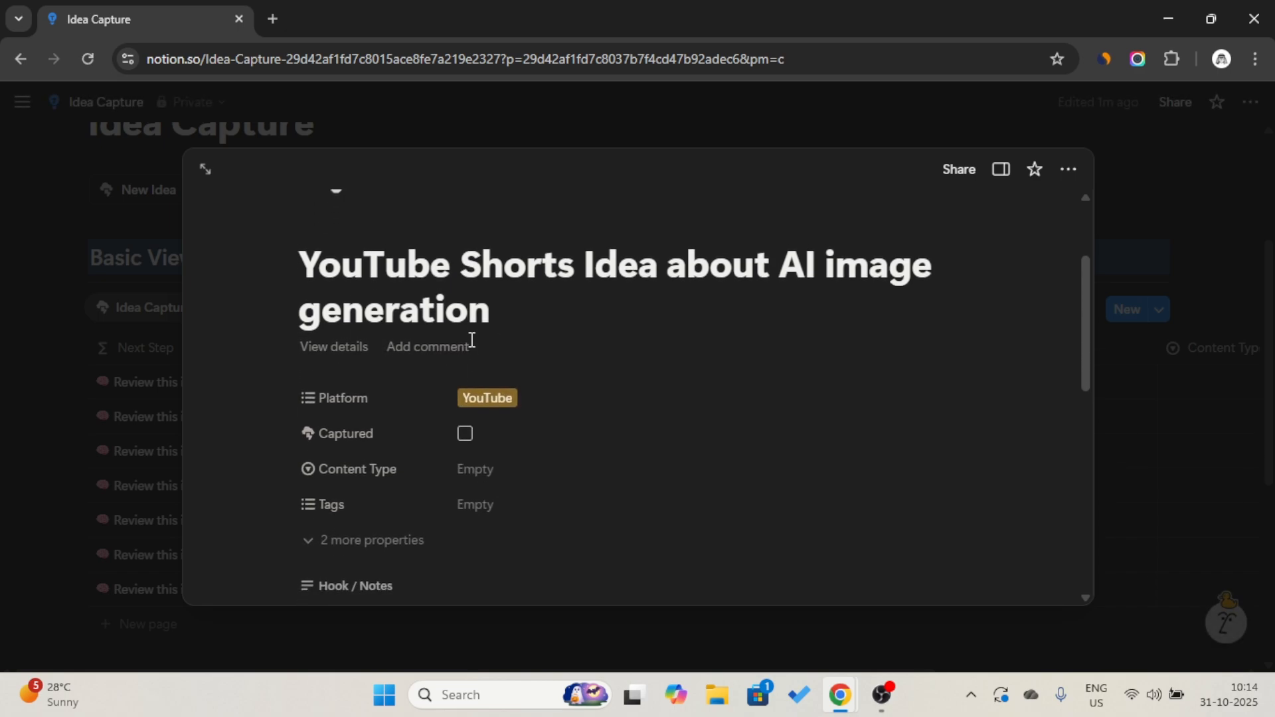
pyautogui.scroll(-1, 575, 450)
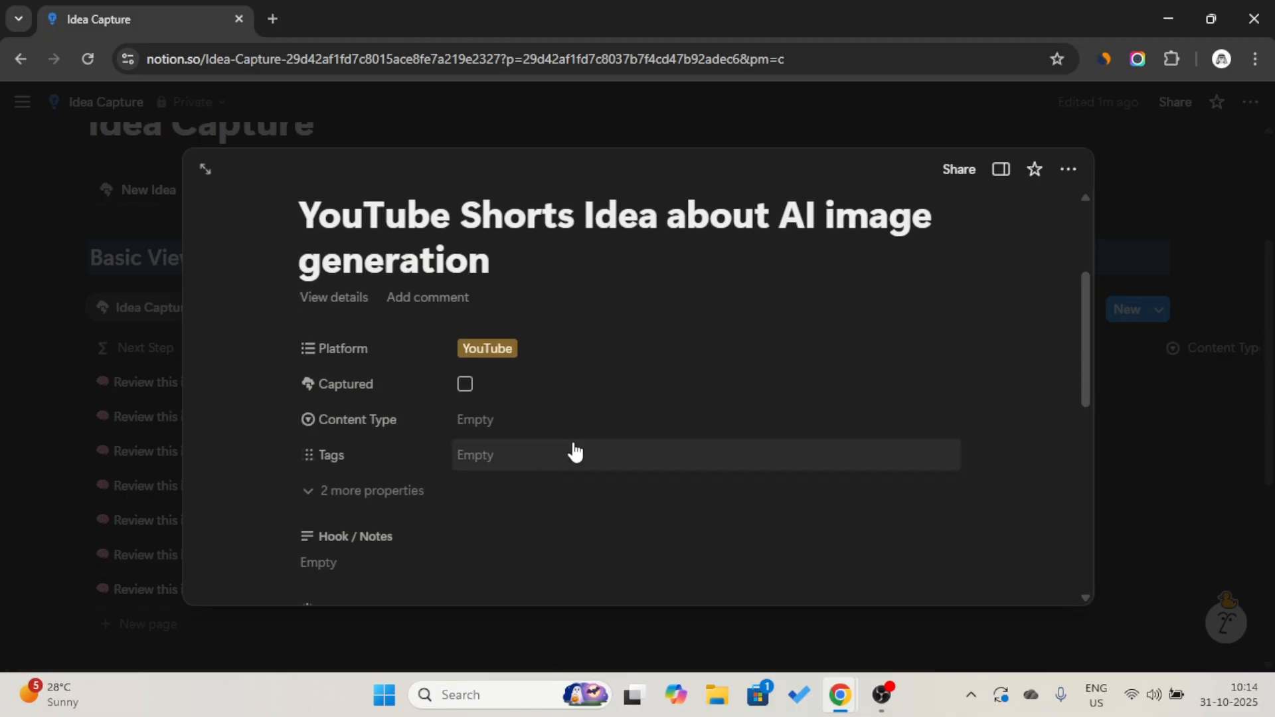
pyautogui.click(1130, 421)
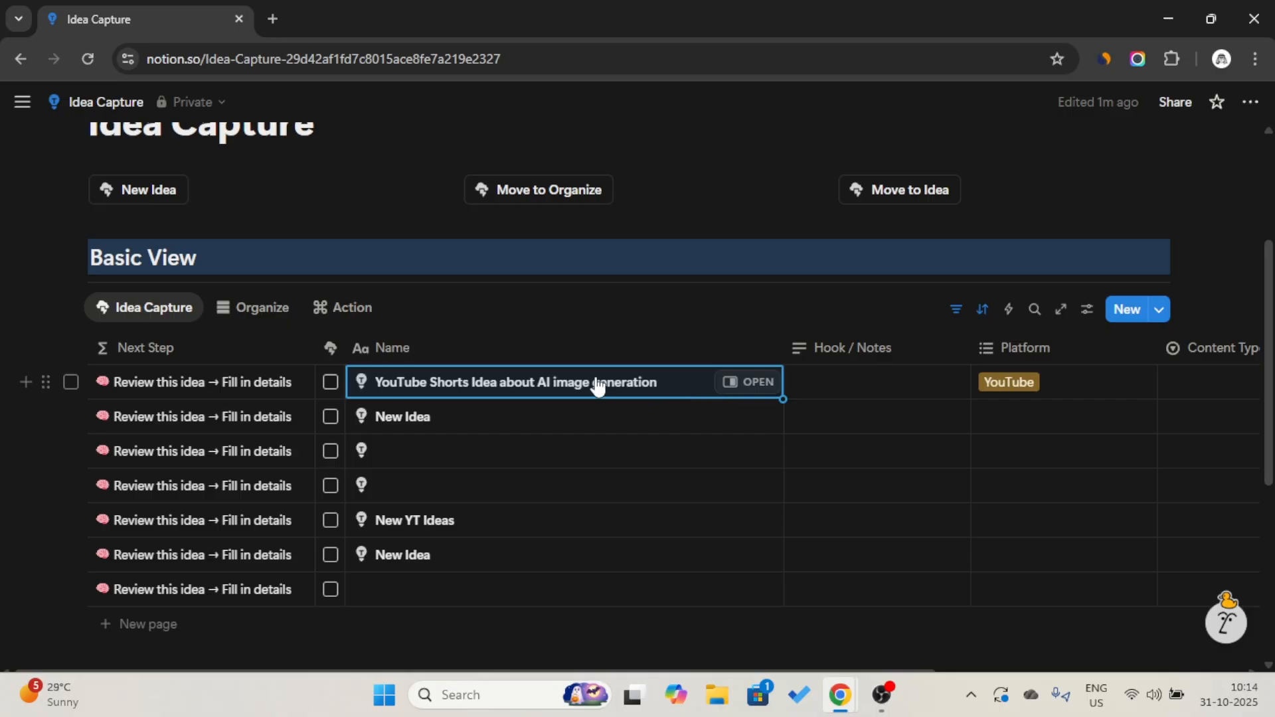
# - Mark the YouTube Shorts idea as captured and open its card from the Organize view
pyautogui.click(331, 382)
pyautogui.click(263, 309)
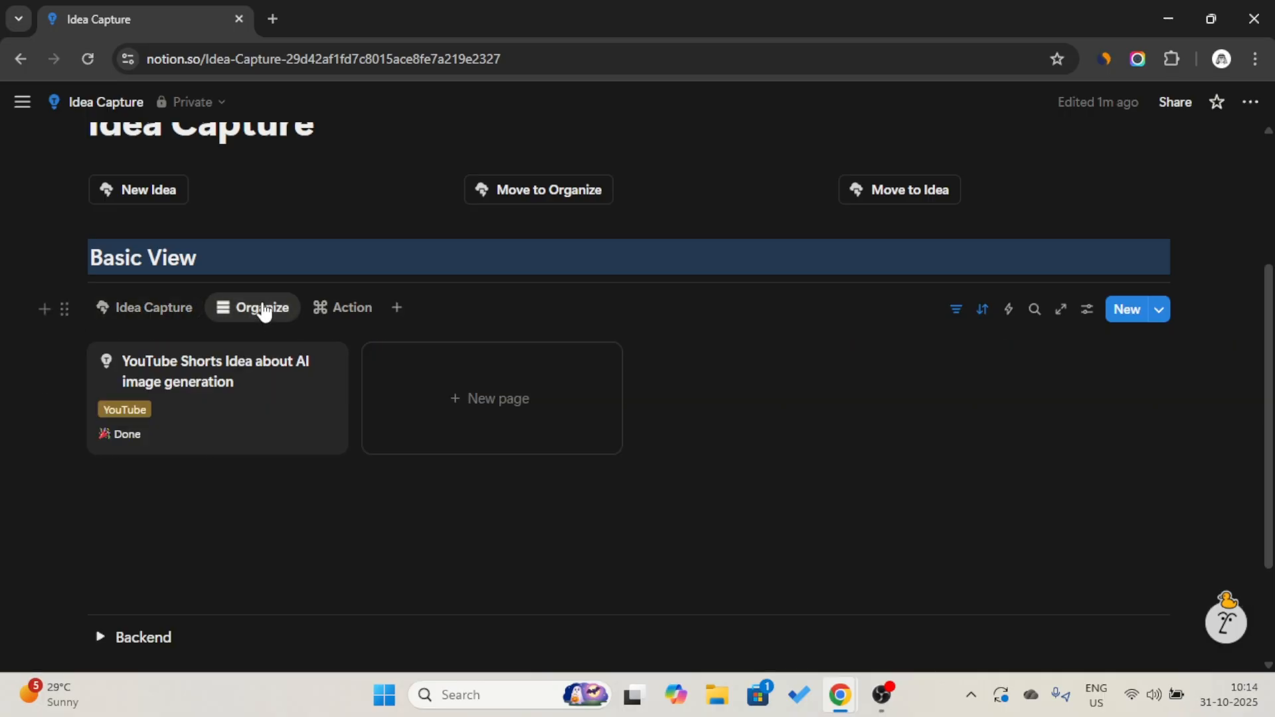
pyautogui.click(251, 417)
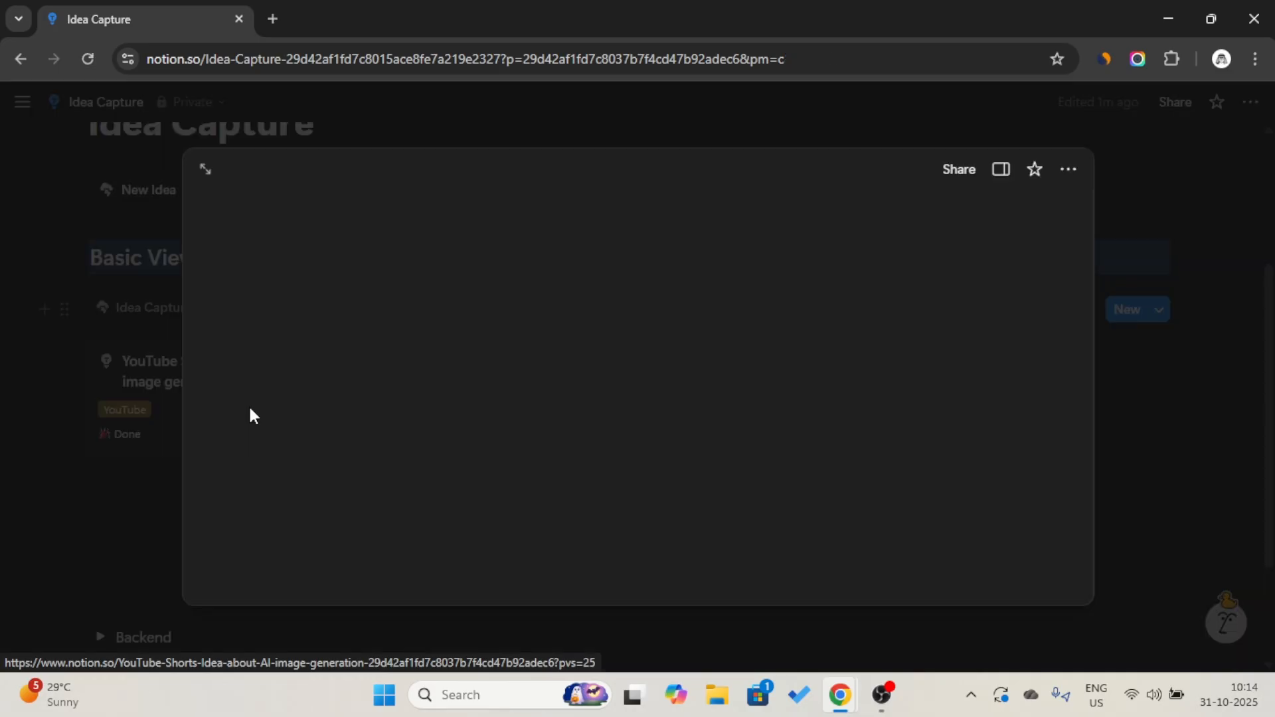
pyautogui.scroll(-3, 395, 412)
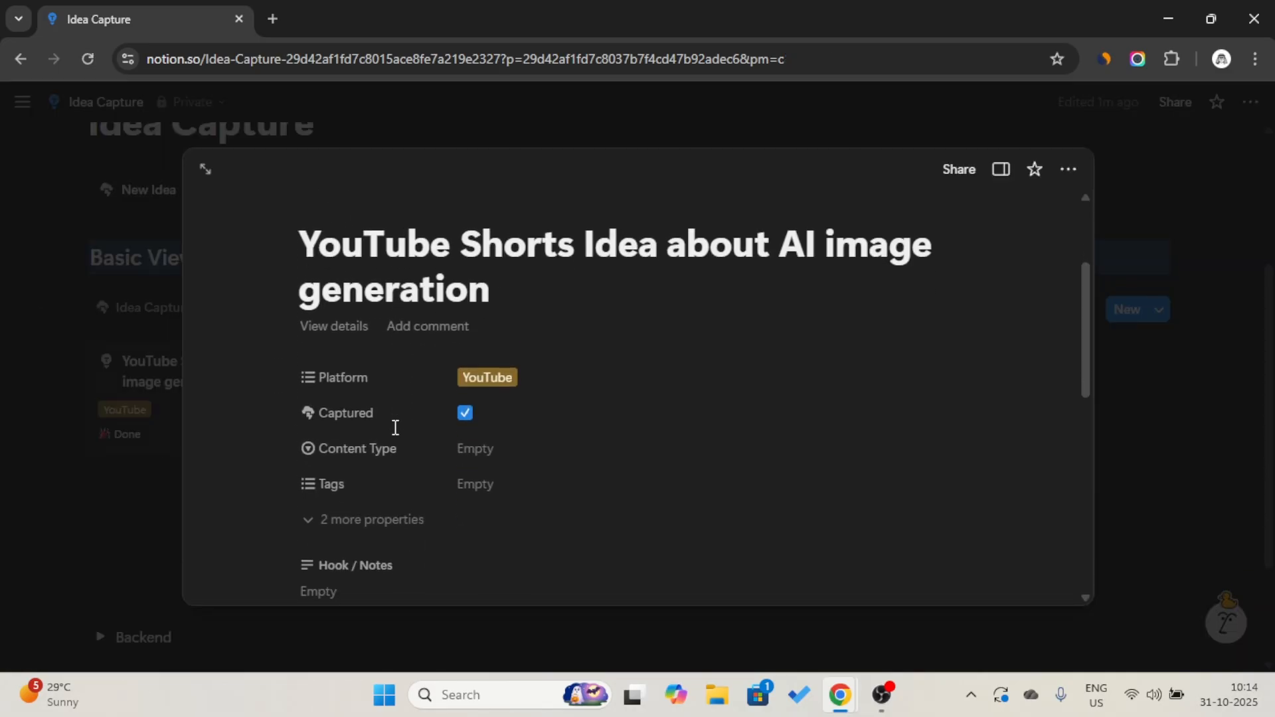
# - Examine the Inspiration Link and Files & media fields in the idea's page details, leaving the details hidden
pyautogui.click(348, 313)
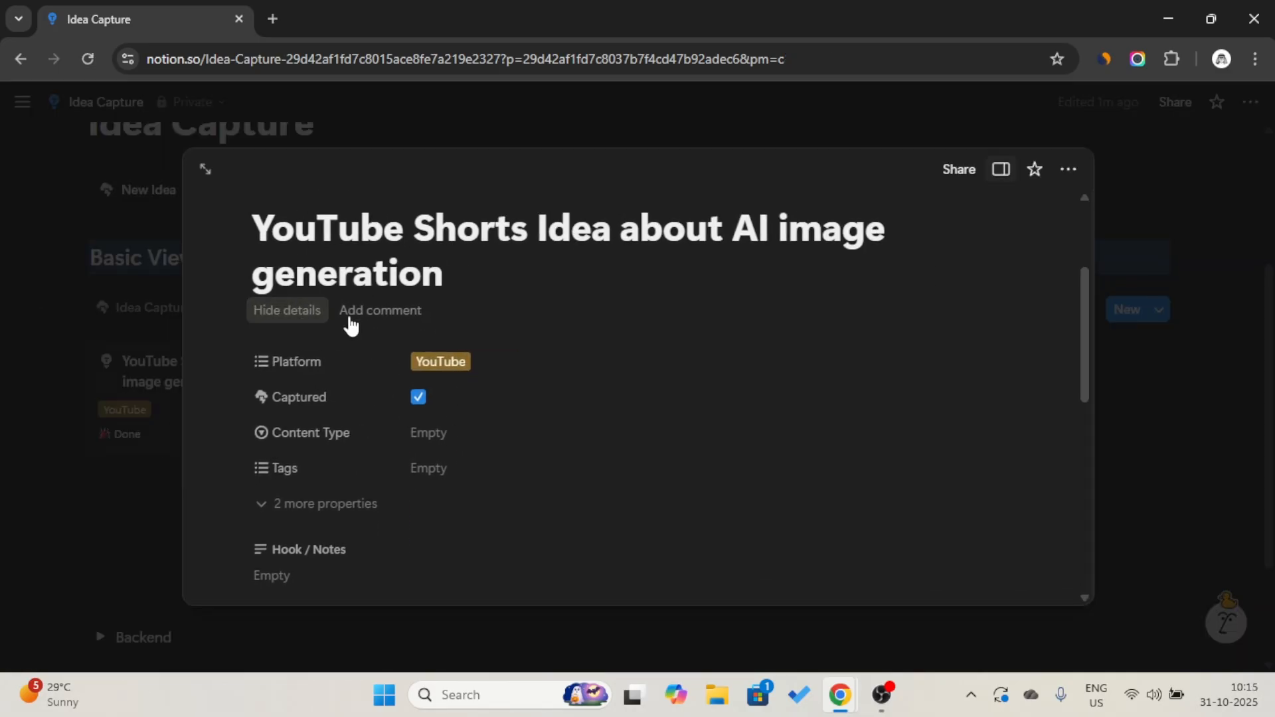
pyautogui.click(939, 243)
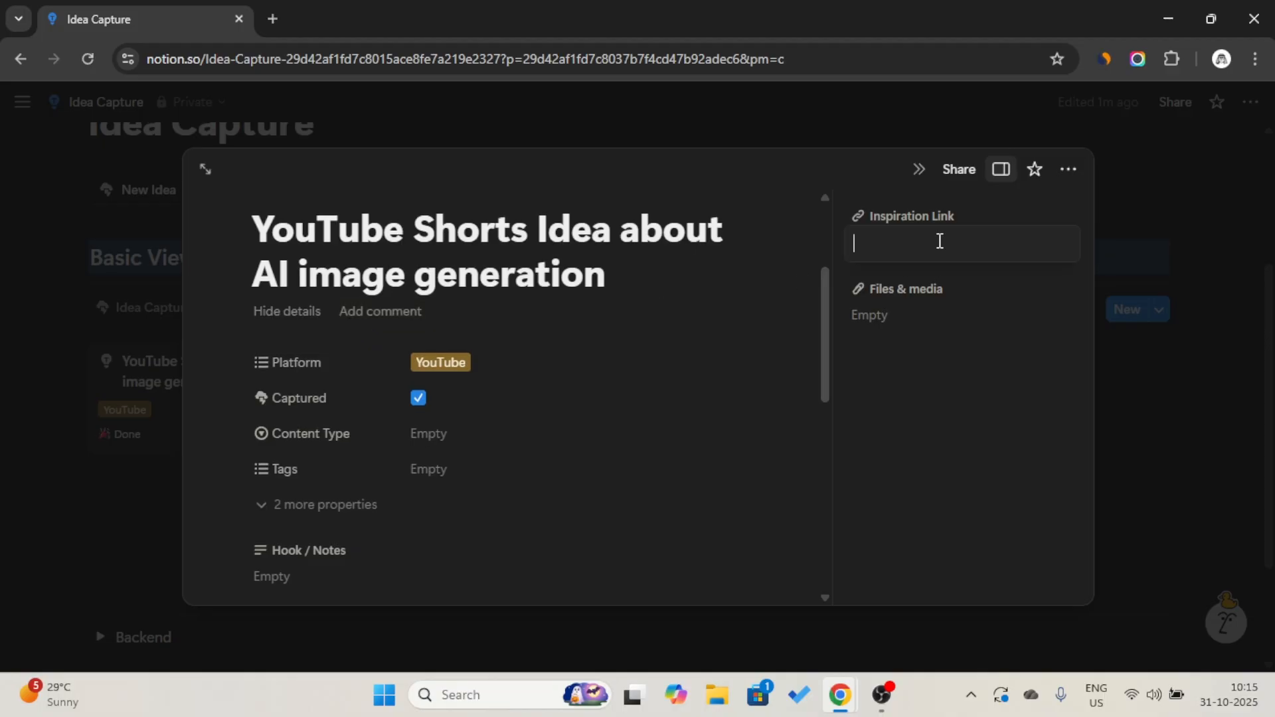
pyautogui.click(930, 325)
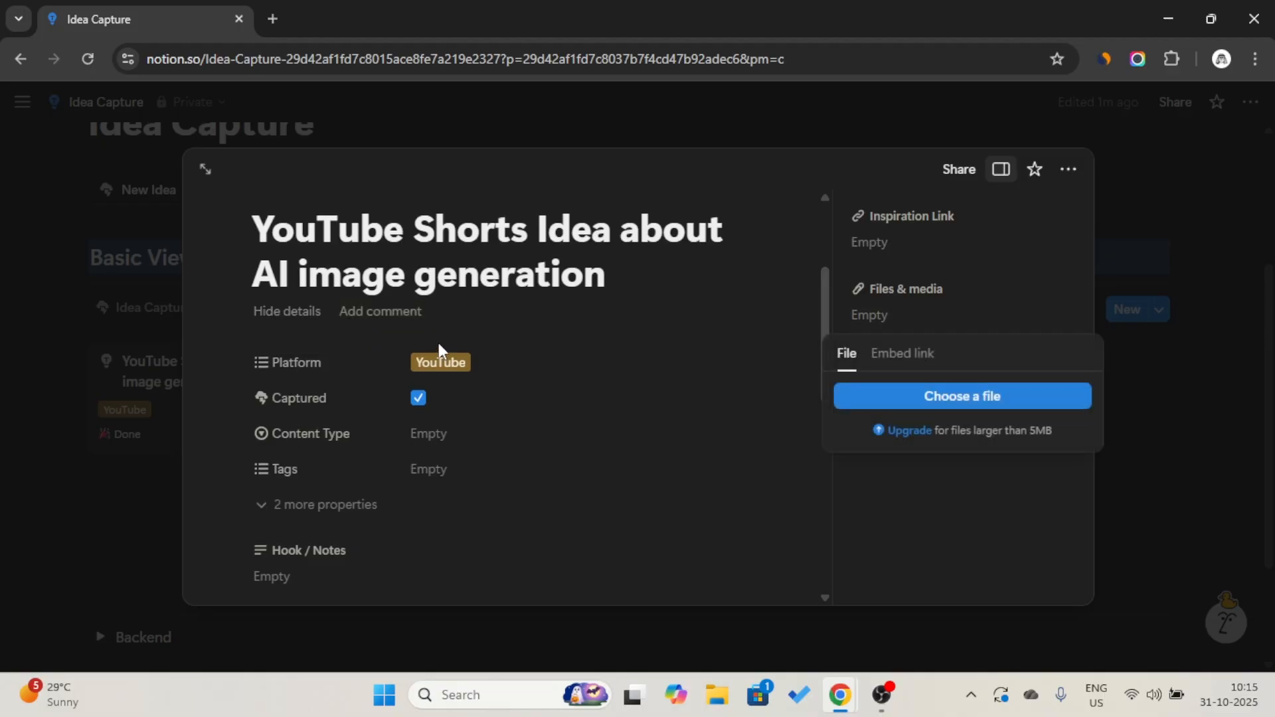
pyautogui.click(312, 319)
pyautogui.click(307, 317)
# - Set the Content Type of the YouTube Shorts idea to Shorts
pyautogui.scroll(-2, 450, 396)
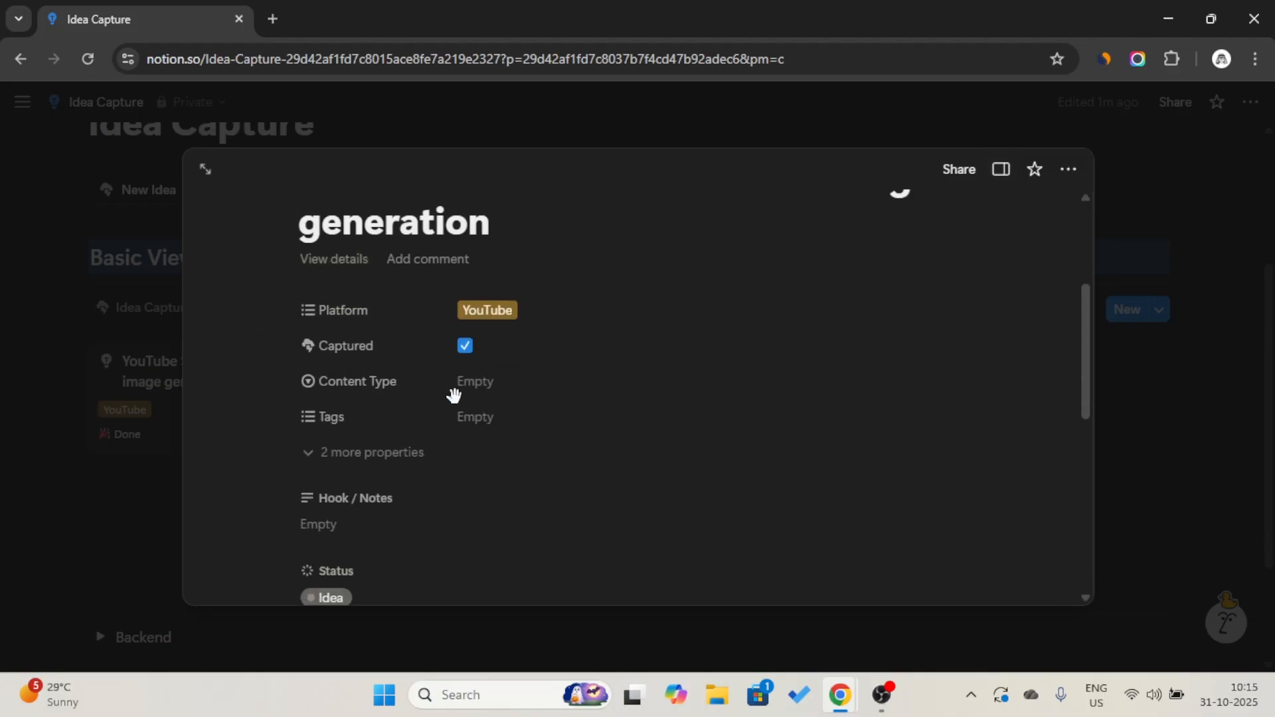
pyautogui.click(498, 387)
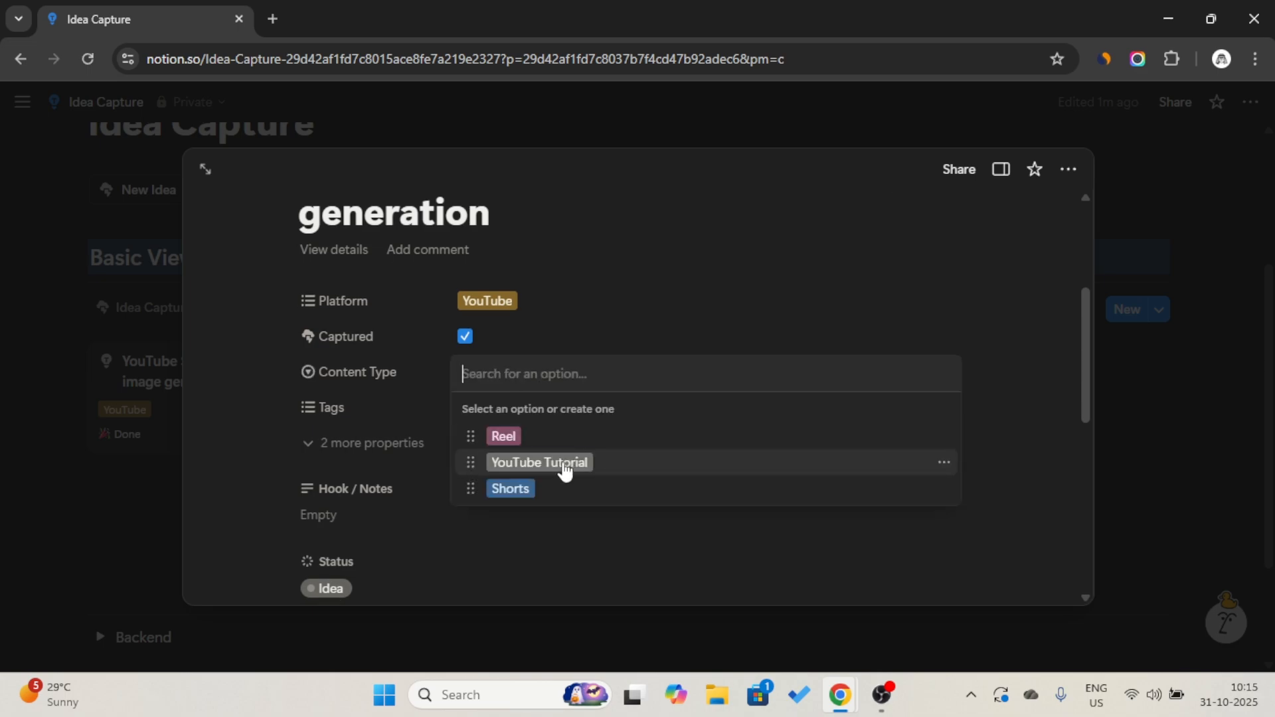
pyautogui.click(558, 490)
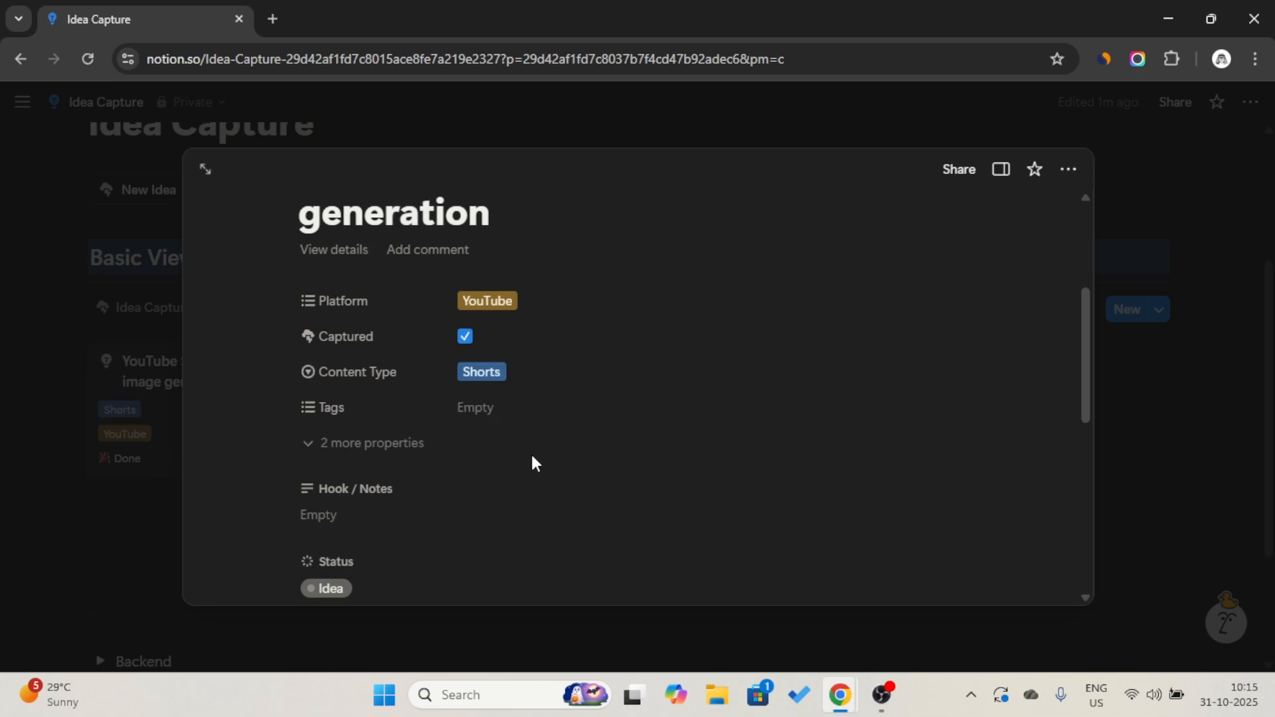
# - Create and assign the tags AI, Shorts and AI Image to the YouTube Shorts idea
pyautogui.click(493, 407)
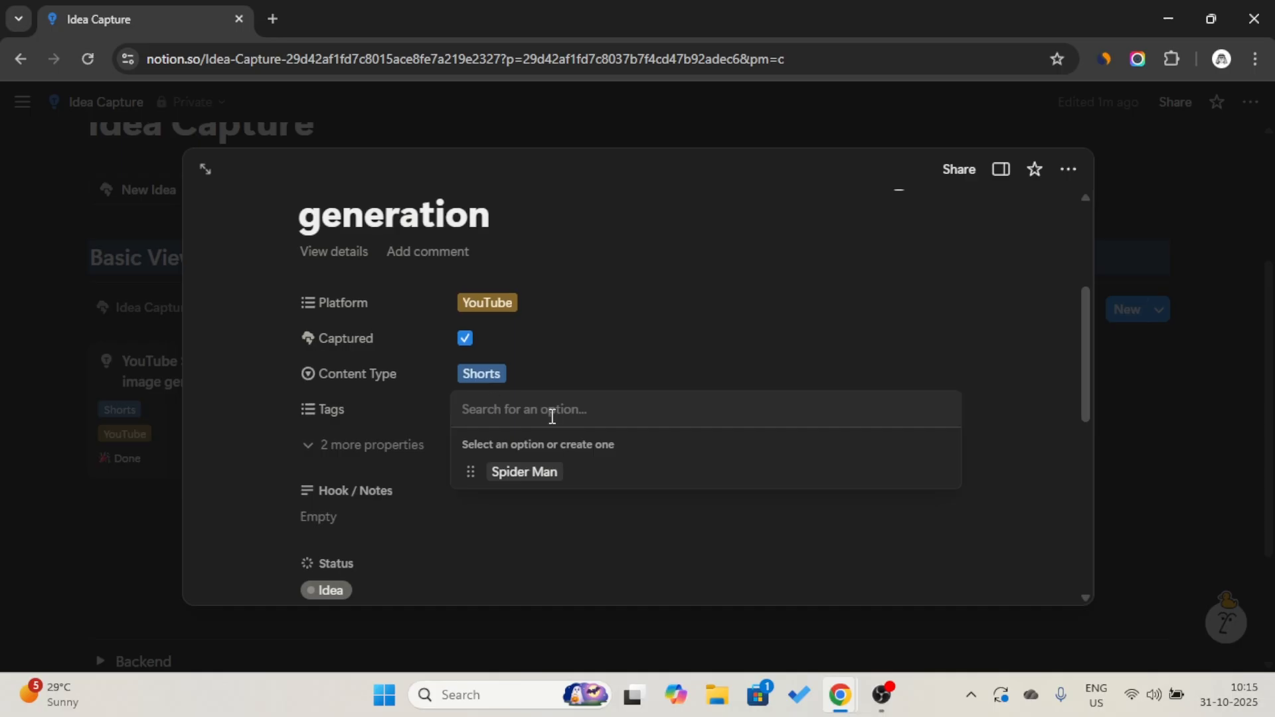
pyautogui.press('capslock')
pyautogui.write('AI')
pyautogui.press('Return')
pyautogui.press('capslock')
pyautogui.press('capslock')
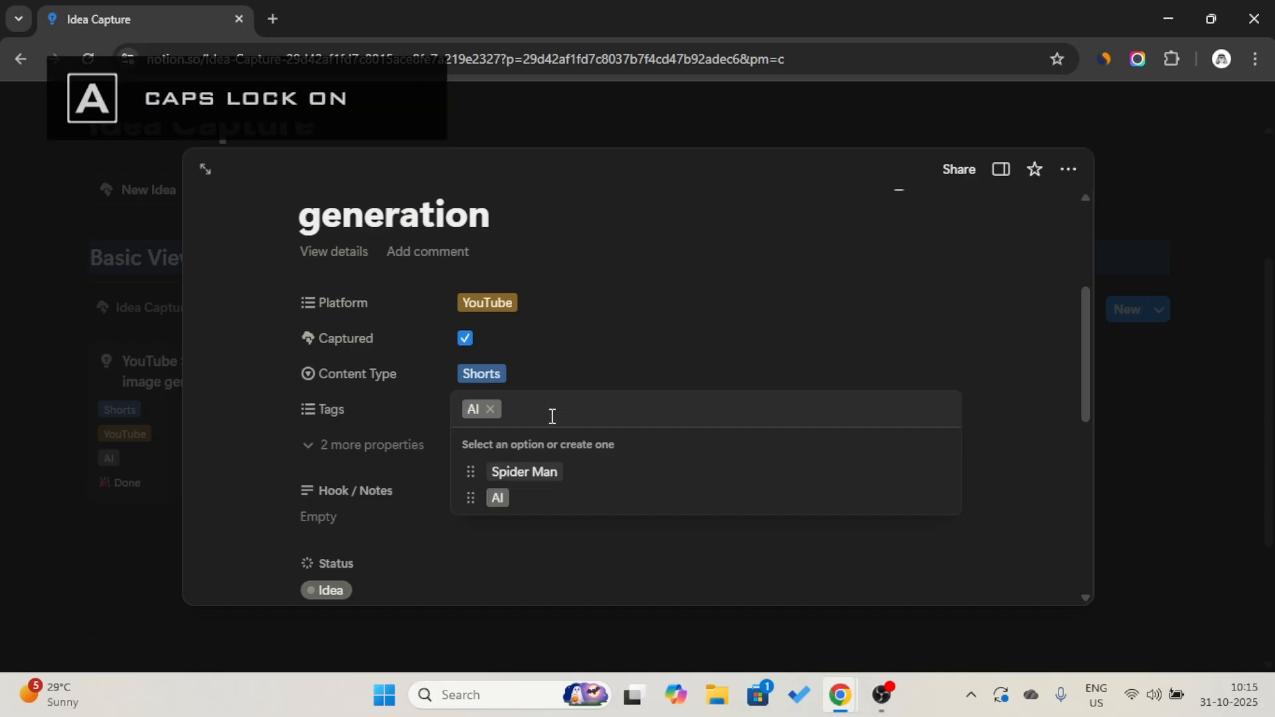
pyautogui.write('S')
pyautogui.press('capslock')
pyautogui.write('horts')
pyautogui.press('capslock')
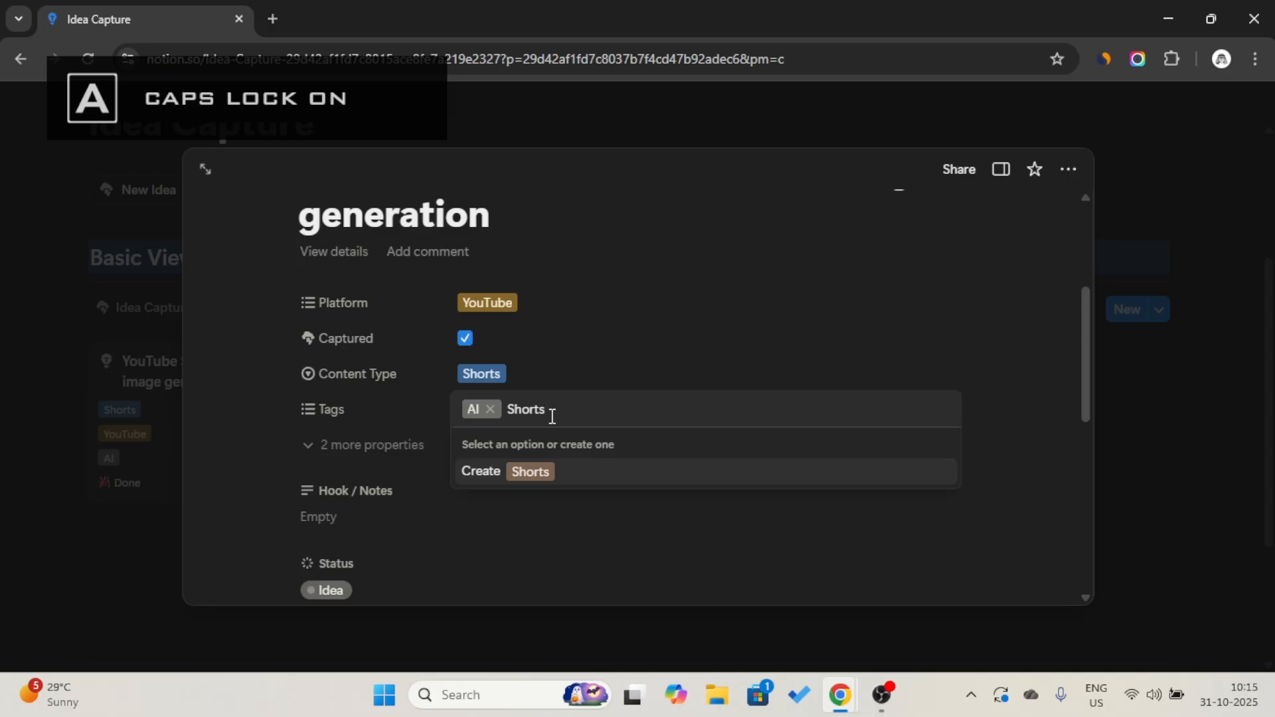
pyautogui.press('capslock')
pyautogui.press('Return')
pyautogui.press('capslock')
pyautogui.write('AI')
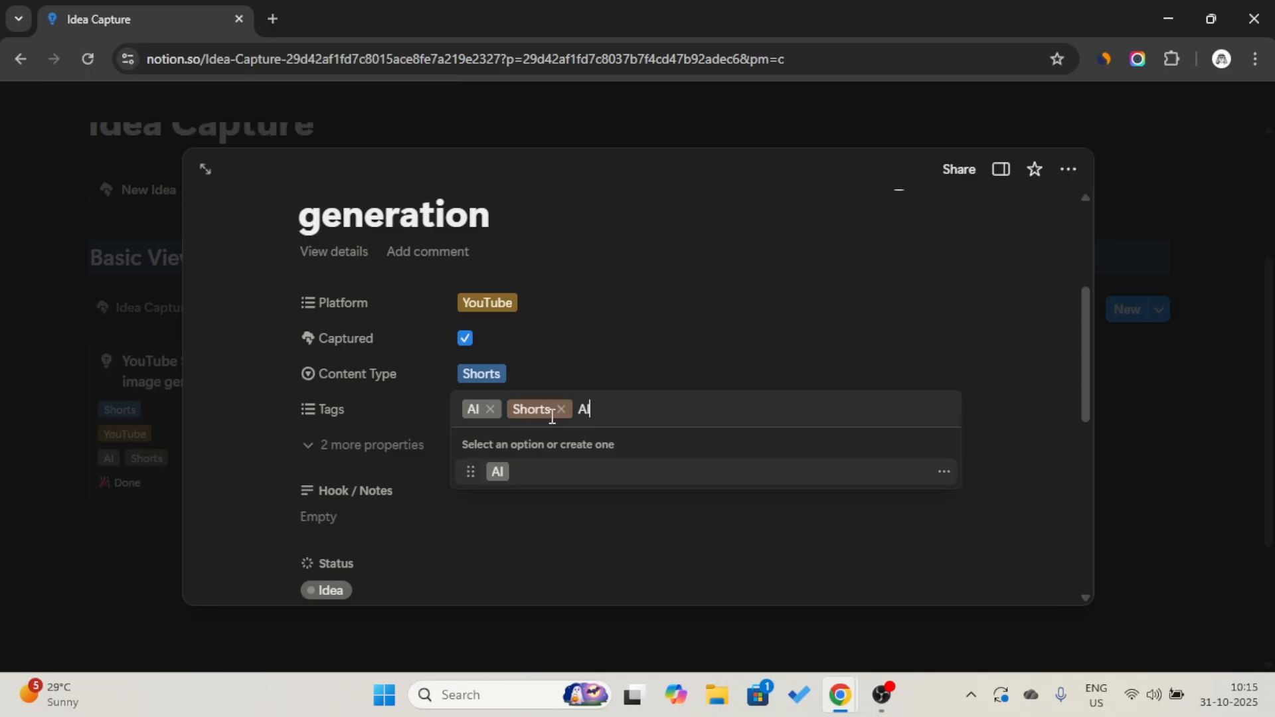
pyautogui.press('capslock')
pyautogui.write('Image')
pyautogui.press('Return')
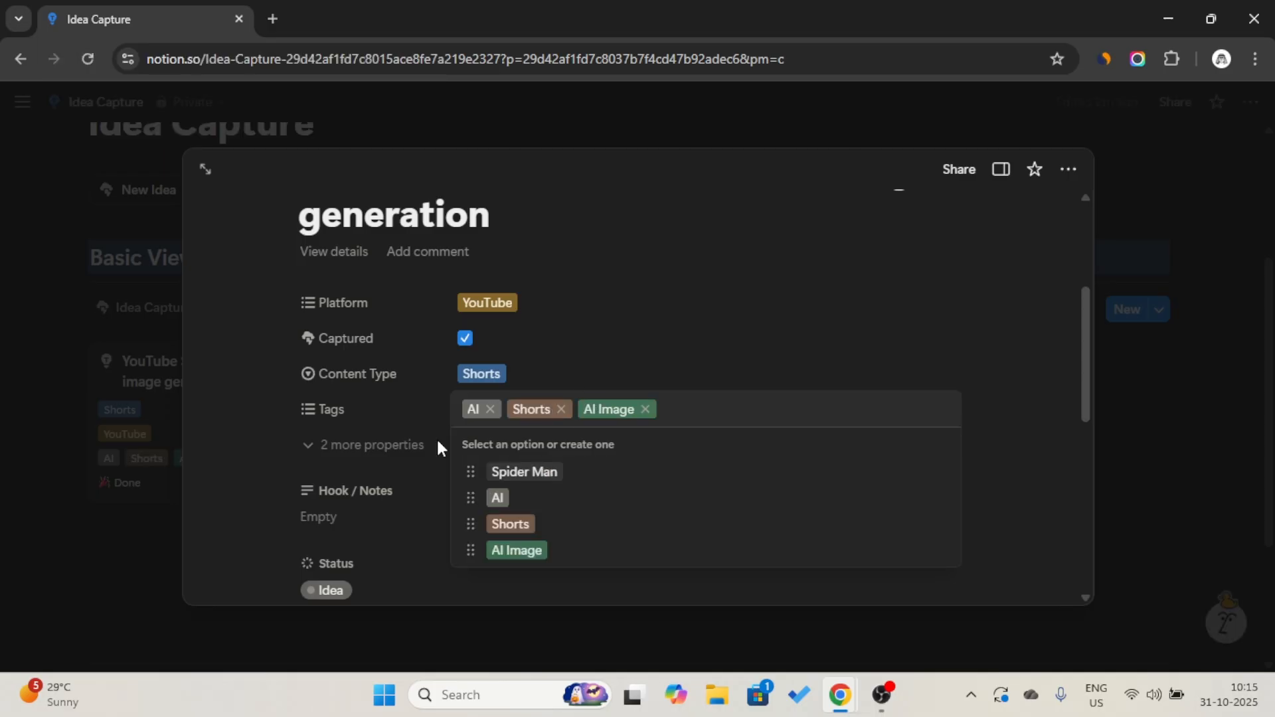
pyautogui.click(420, 447)
# - Fill in Hook / Notes with "It a video about showing a quick way of creating a image using AI and CHATGPT"
pyautogui.scroll(-1, 399, 477)
pyautogui.click(387, 465)
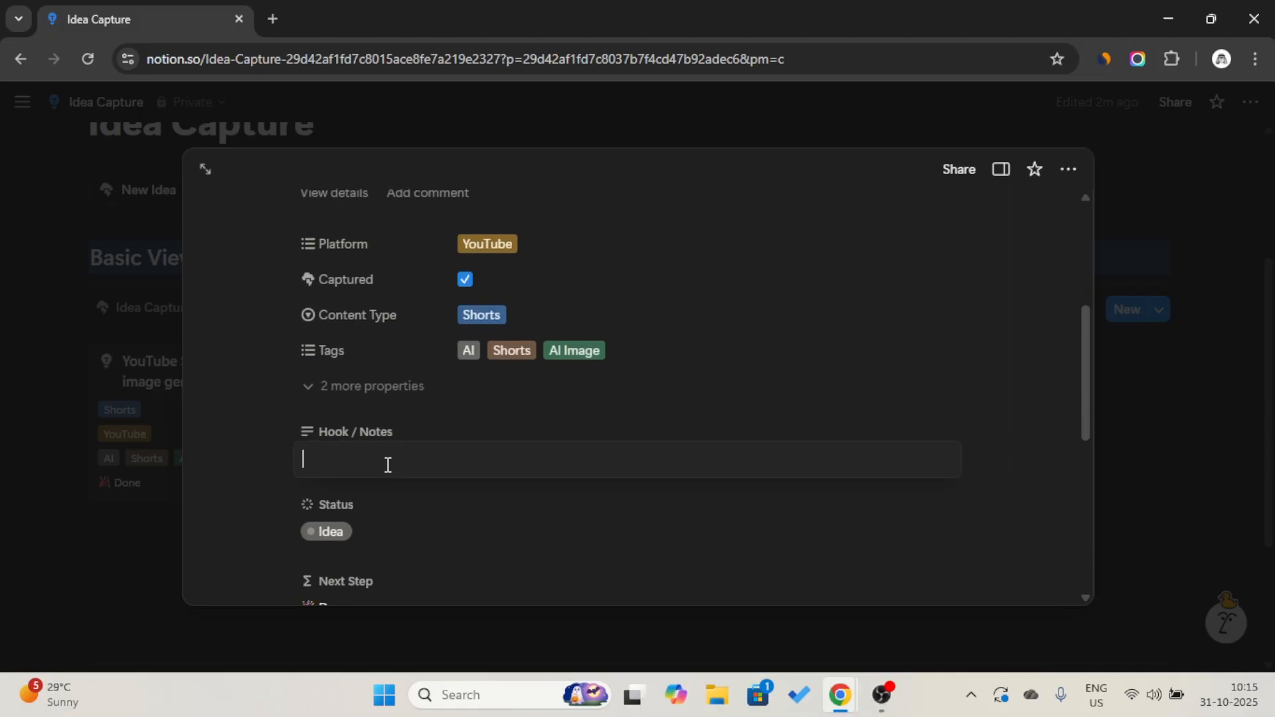
pyautogui.press('capslock')
pyautogui.write('I')
pyautogui.press('capslock')
pyautogui.write('t')
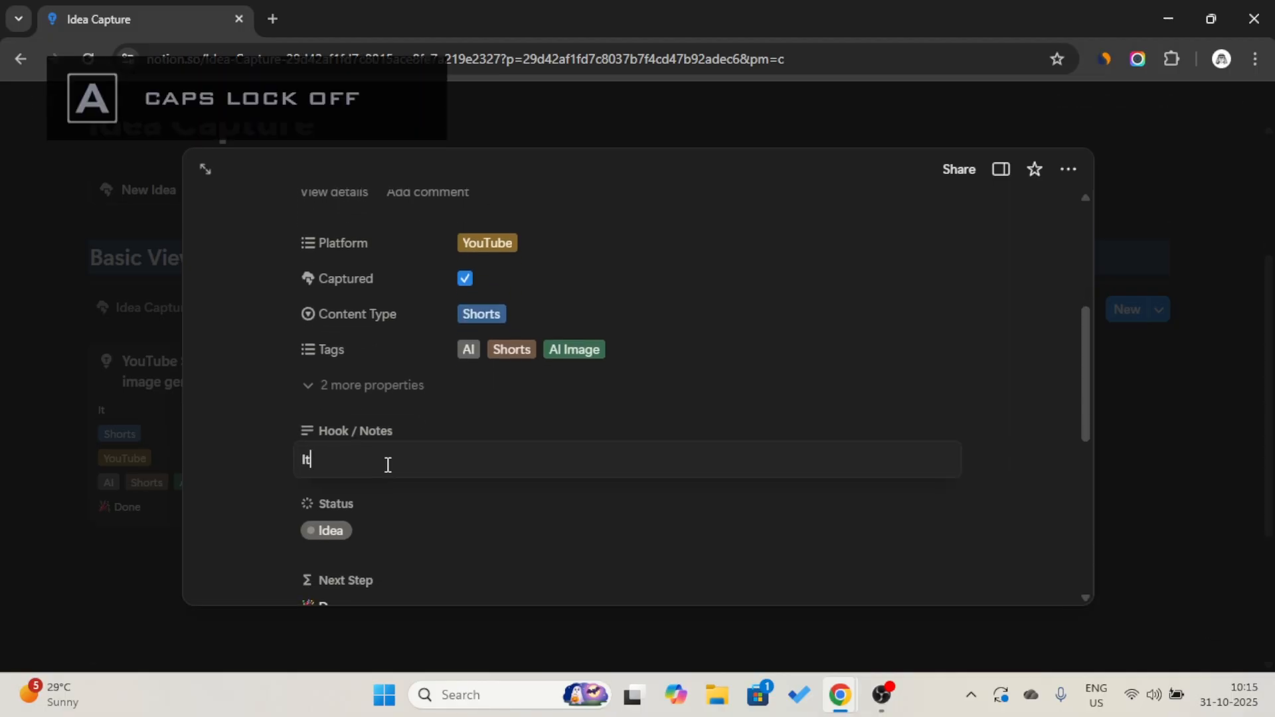
pyautogui.write(' a video about showing a quick way of creati')
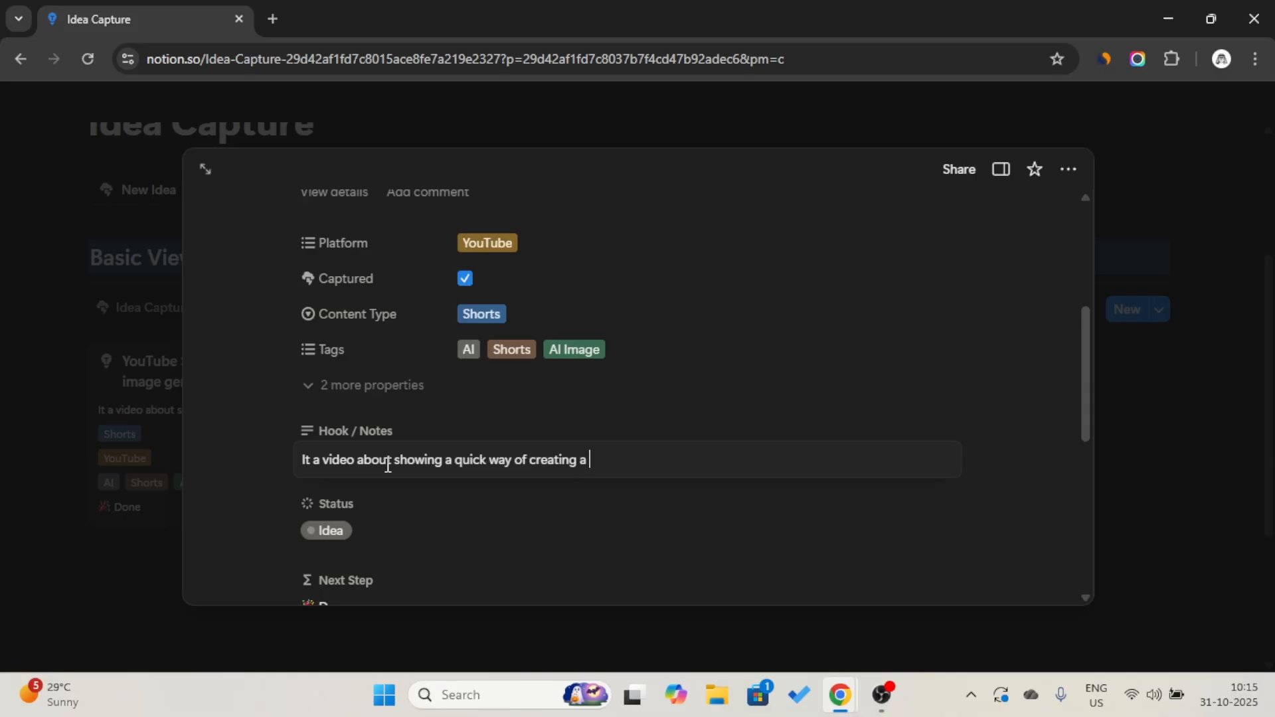
pyautogui.write('ng')
pyautogui.press('capslock')
pyautogui.write('AI')
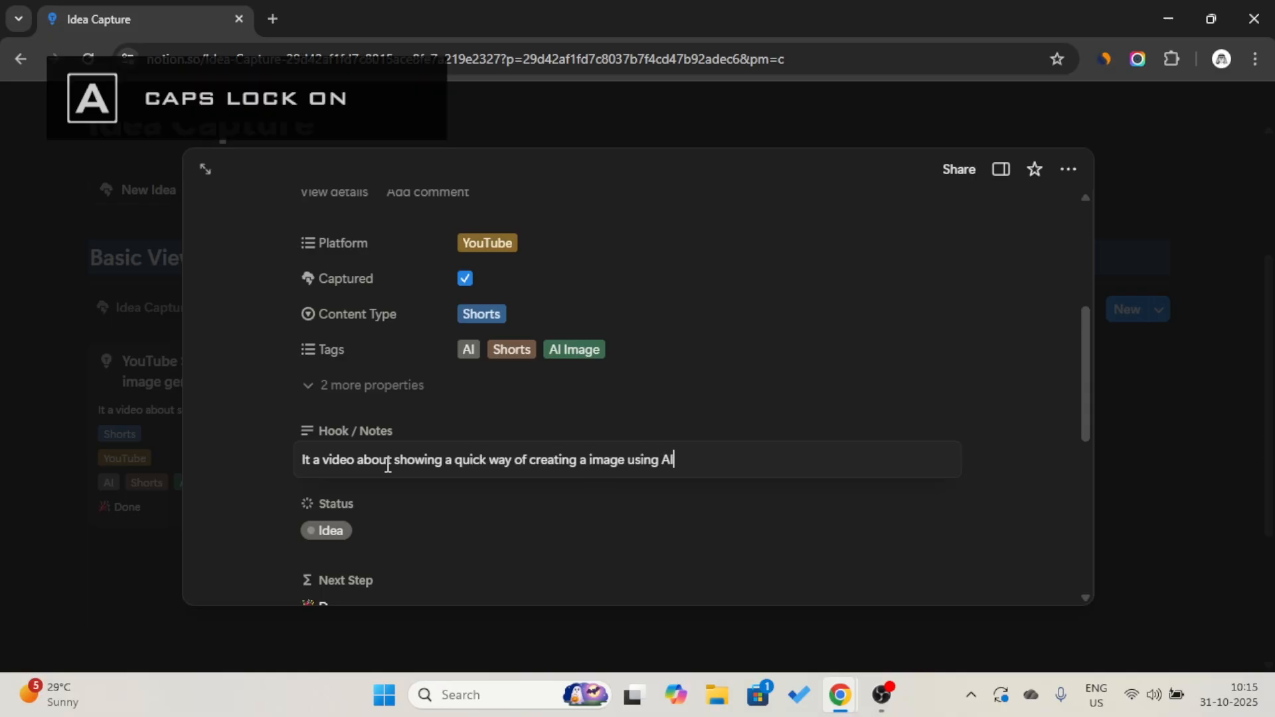
pyautogui.press('capslock')
pyautogui.write('and')
pyautogui.press('capslock')
pyautogui.write('CHATGPT')
pyautogui.press('capslock')
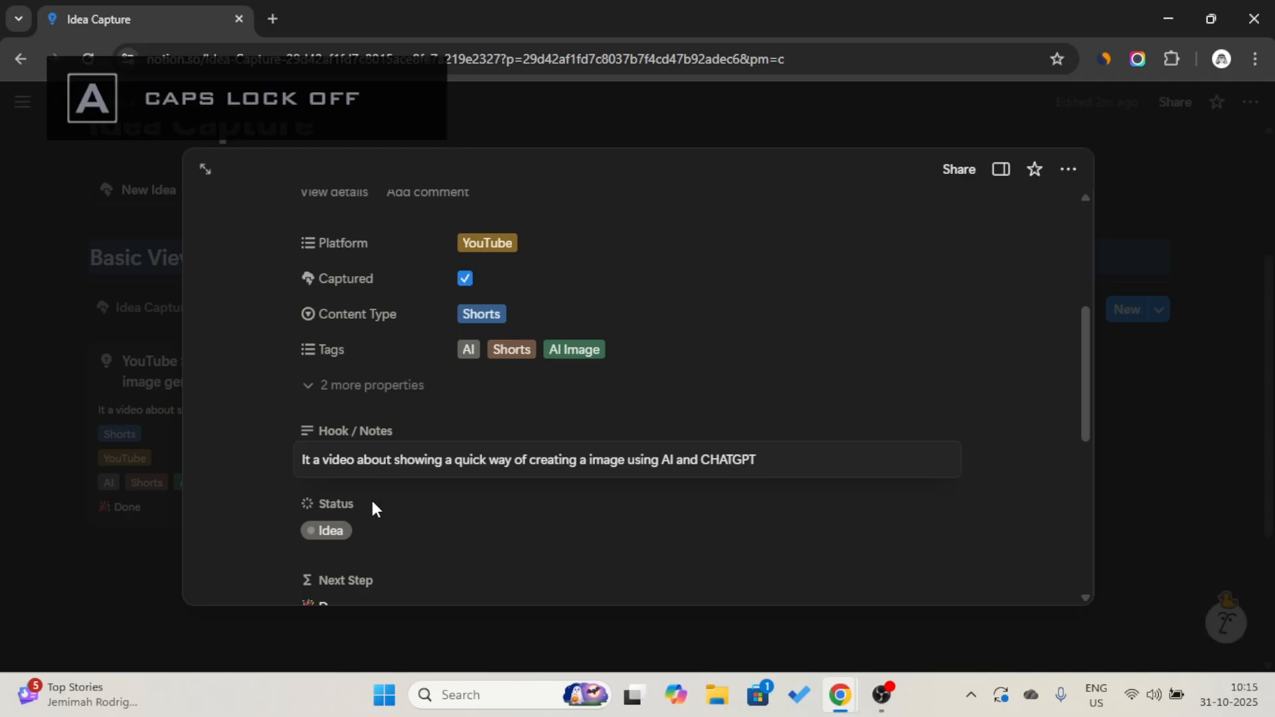
# - Correct the misspelled word "Descripe" to "Describe" under the Heading about Idea section of the YouTube Shorts idea page
pyautogui.click(371, 497)
pyautogui.scroll(-3, 371, 496)
pyautogui.scroll(-1, 370, 505)
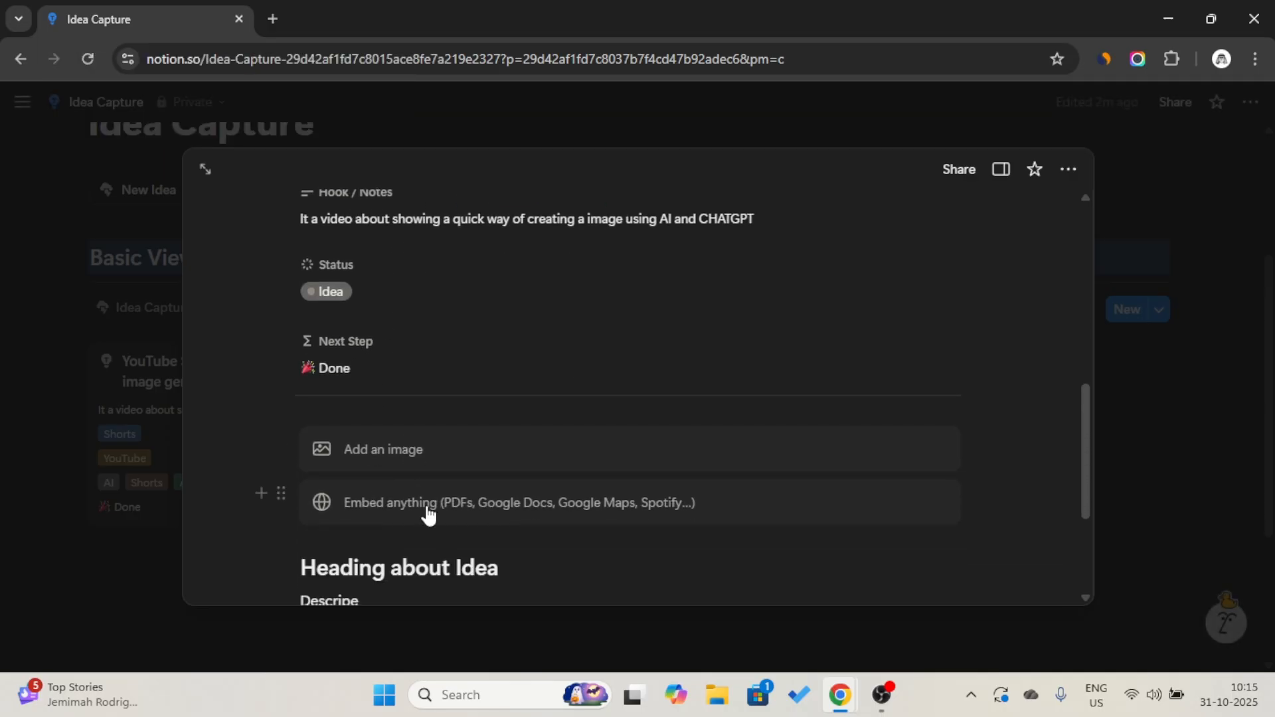
pyautogui.scroll(-1, 428, 515)
pyautogui.scroll(-1, 428, 506)
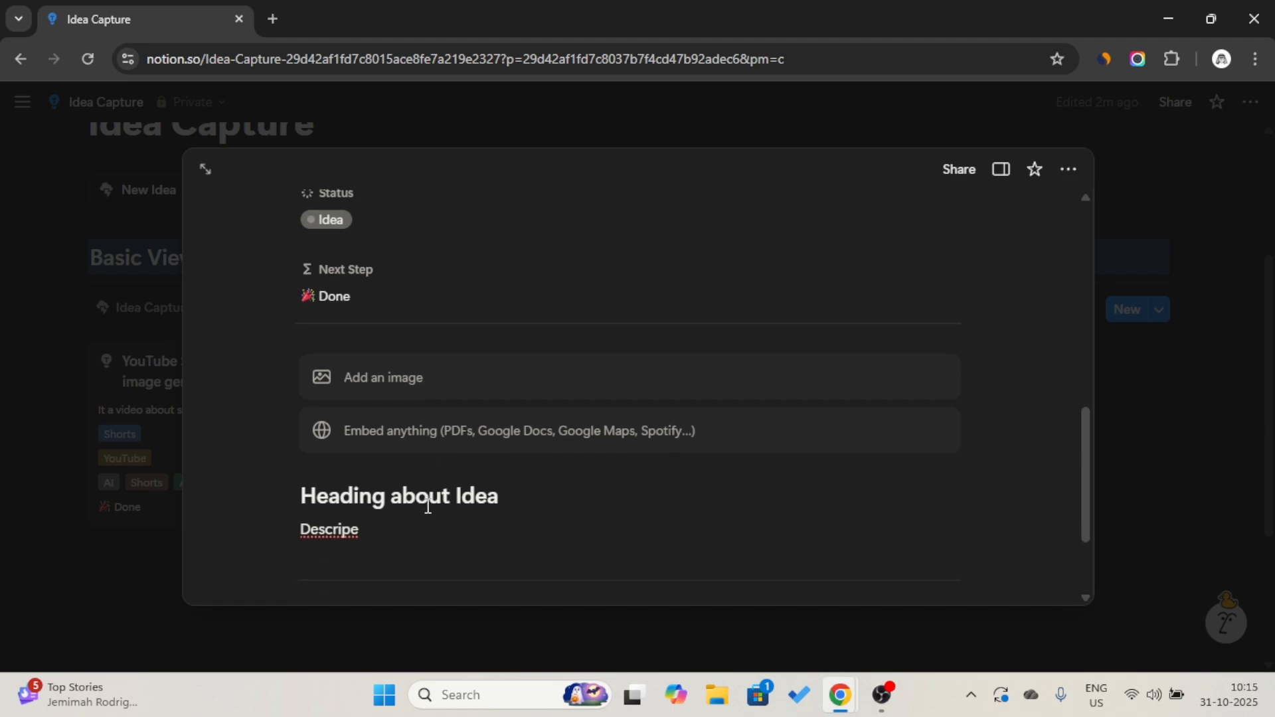
pyautogui.doubleClick(349, 531)
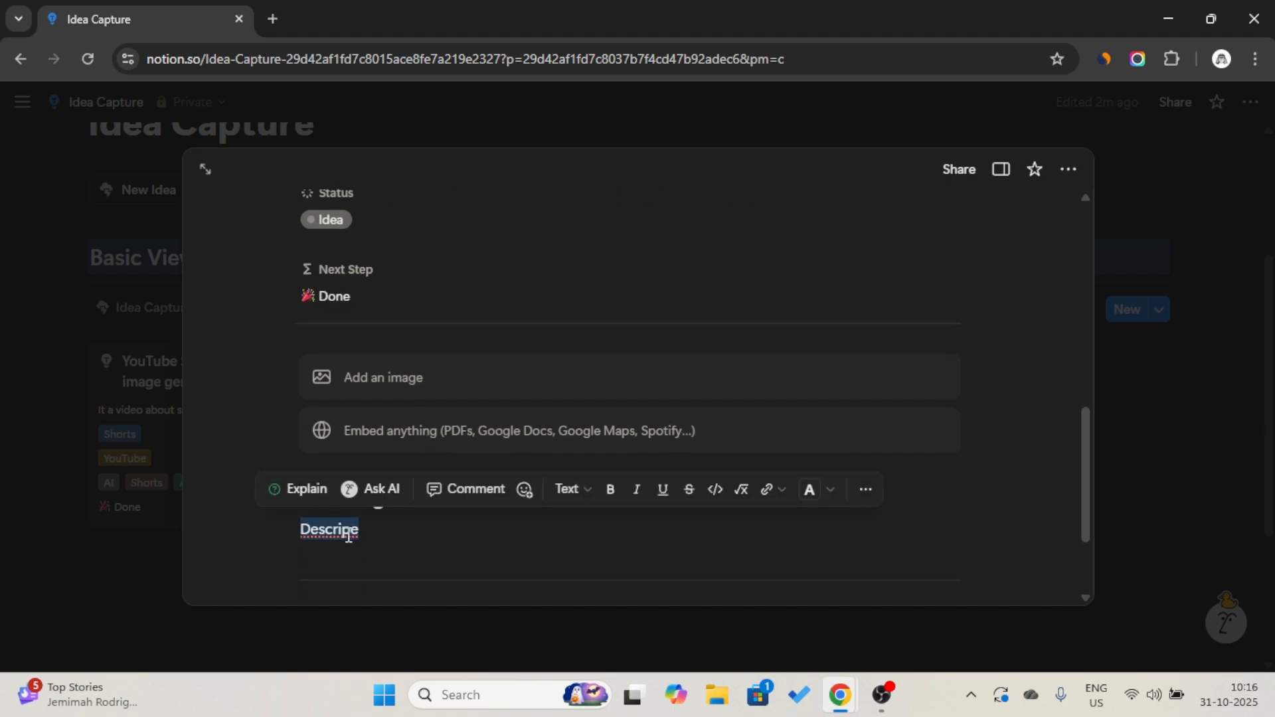
pyautogui.rightClick(349, 529)
pyautogui.click(440, 51)
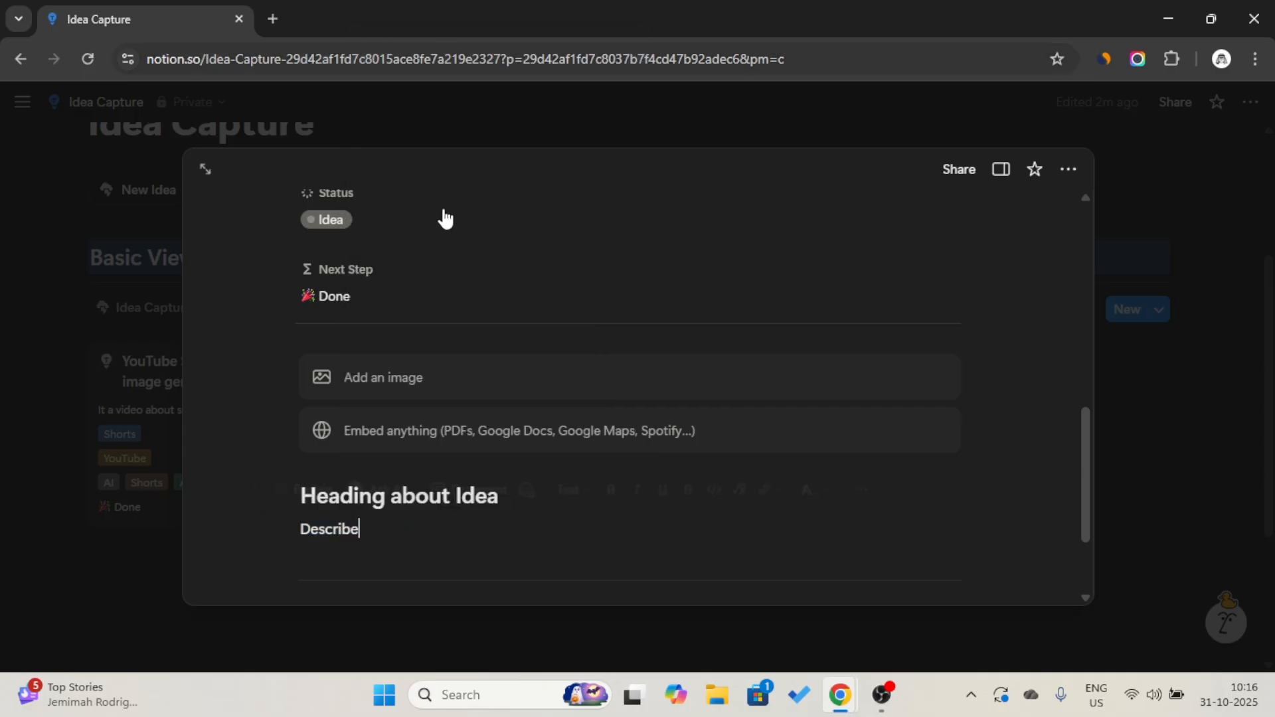
pyautogui.doubleClick(321, 531)
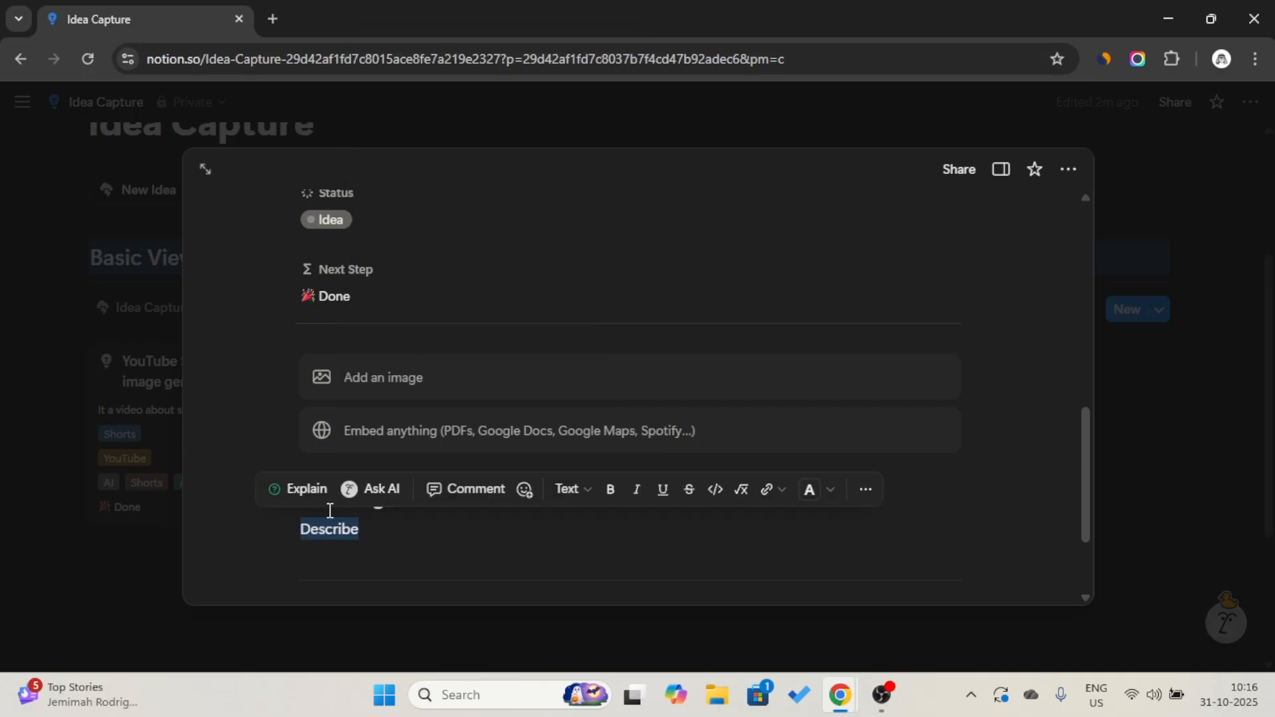
pyautogui.click(385, 462)
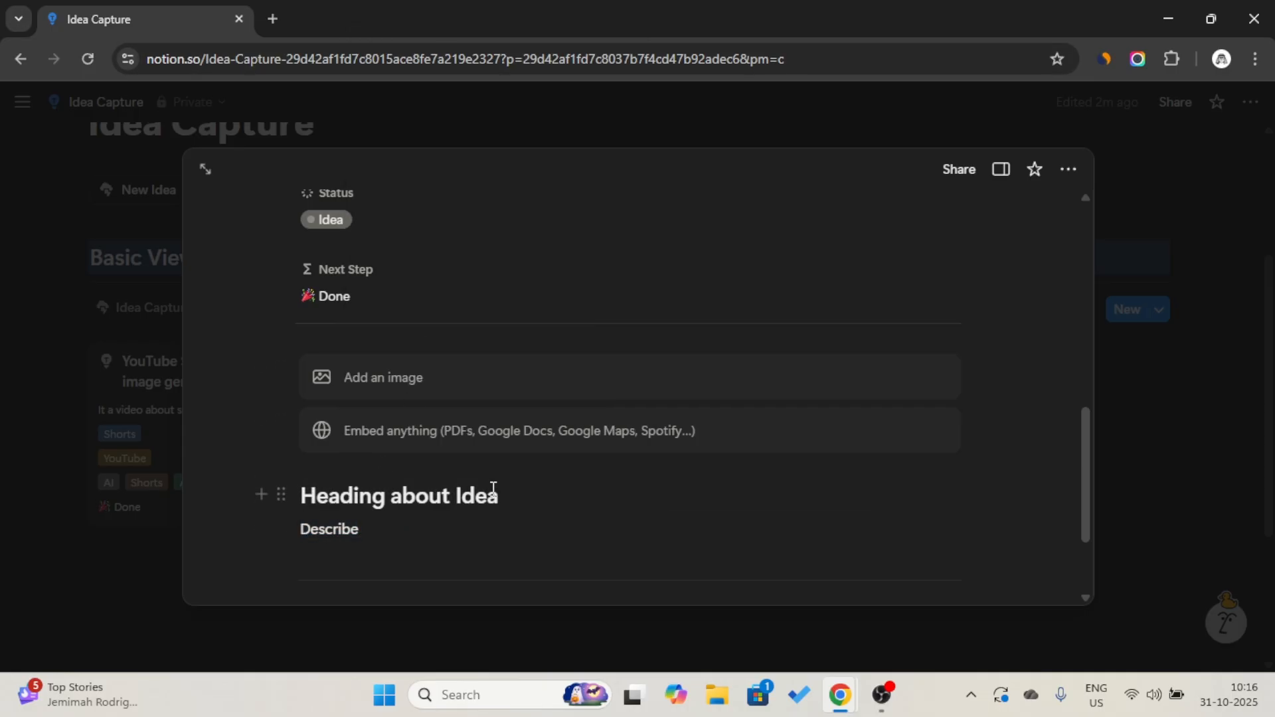
# - Add an empty line below "Describe" and close the idea page
pyautogui.scroll(-2, 410, 528)
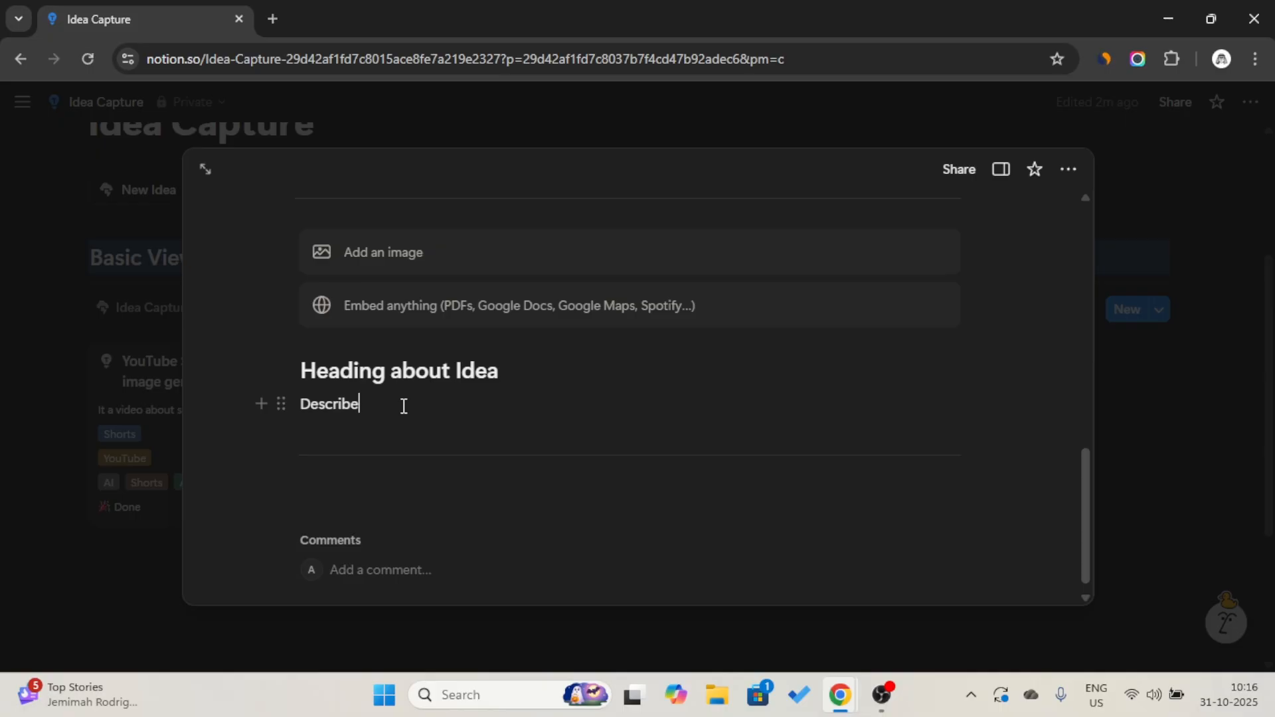
pyautogui.press('Return')
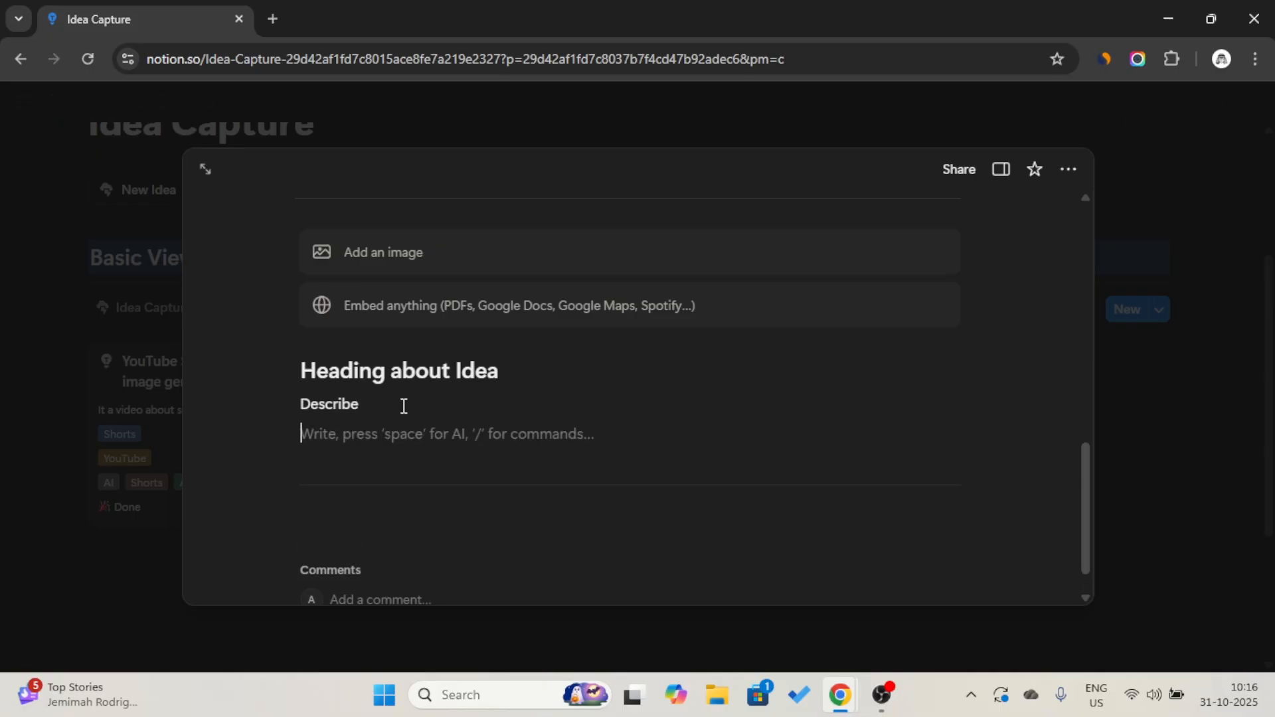
pyautogui.click(1152, 513)
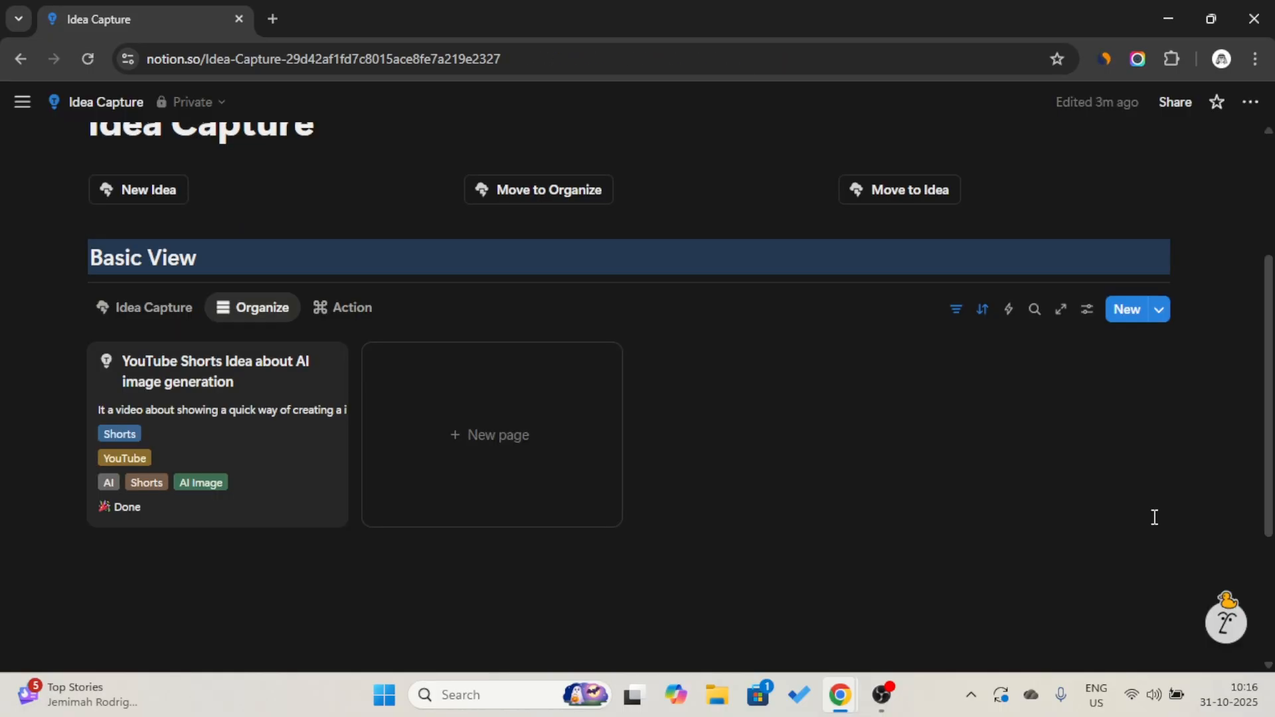
# - Set the Status of the YouTube Shorts idea to Draft from its page, and close the page
pyautogui.click(305, 437)
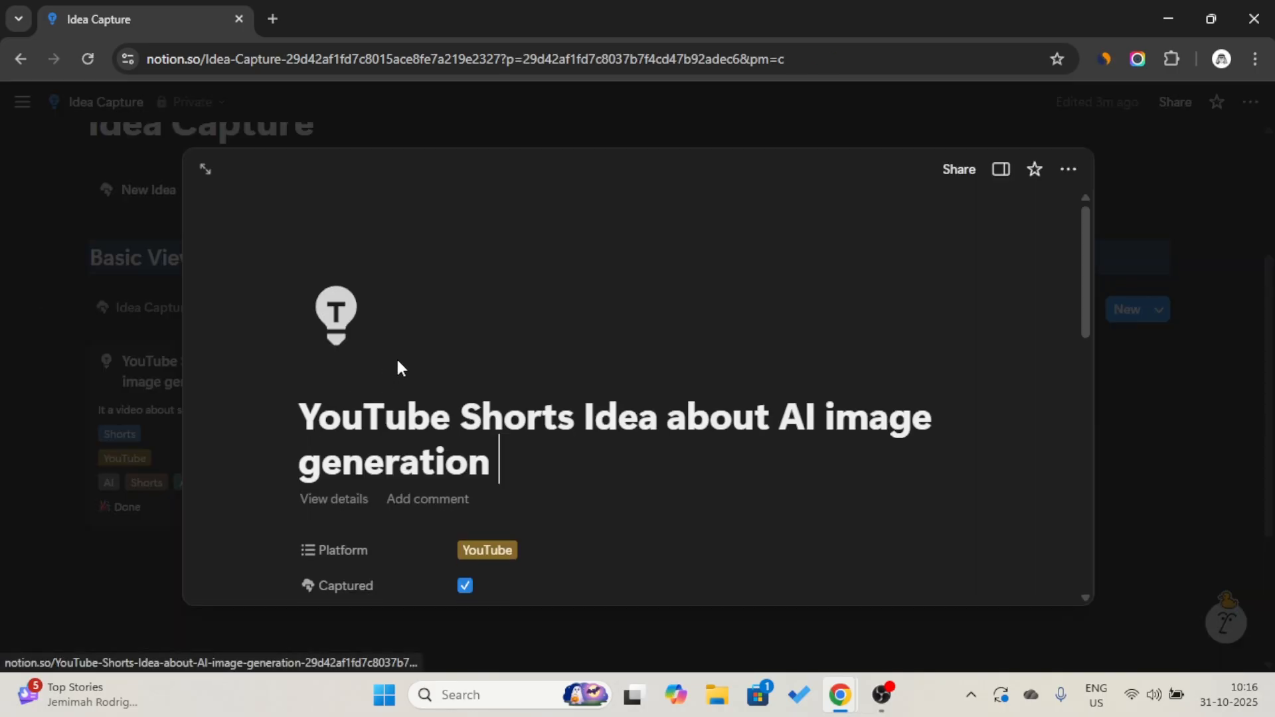
pyautogui.scroll(-3, 456, 472)
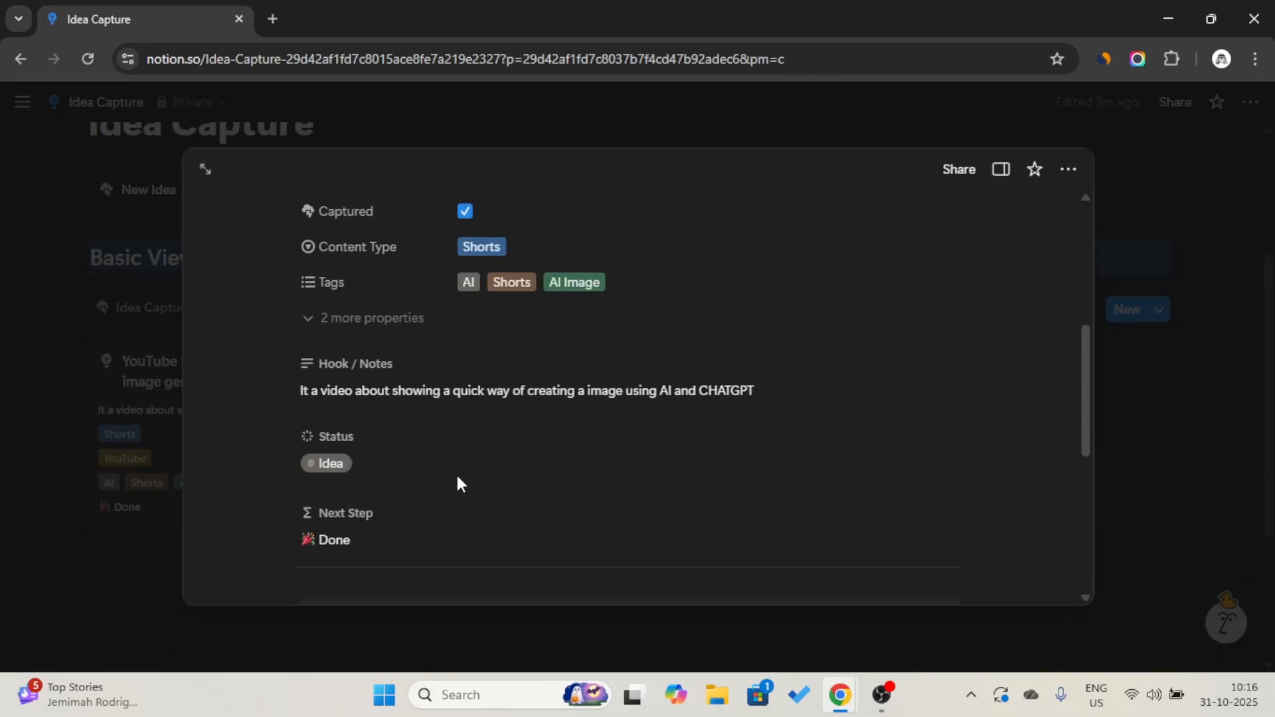
pyautogui.click(428, 464)
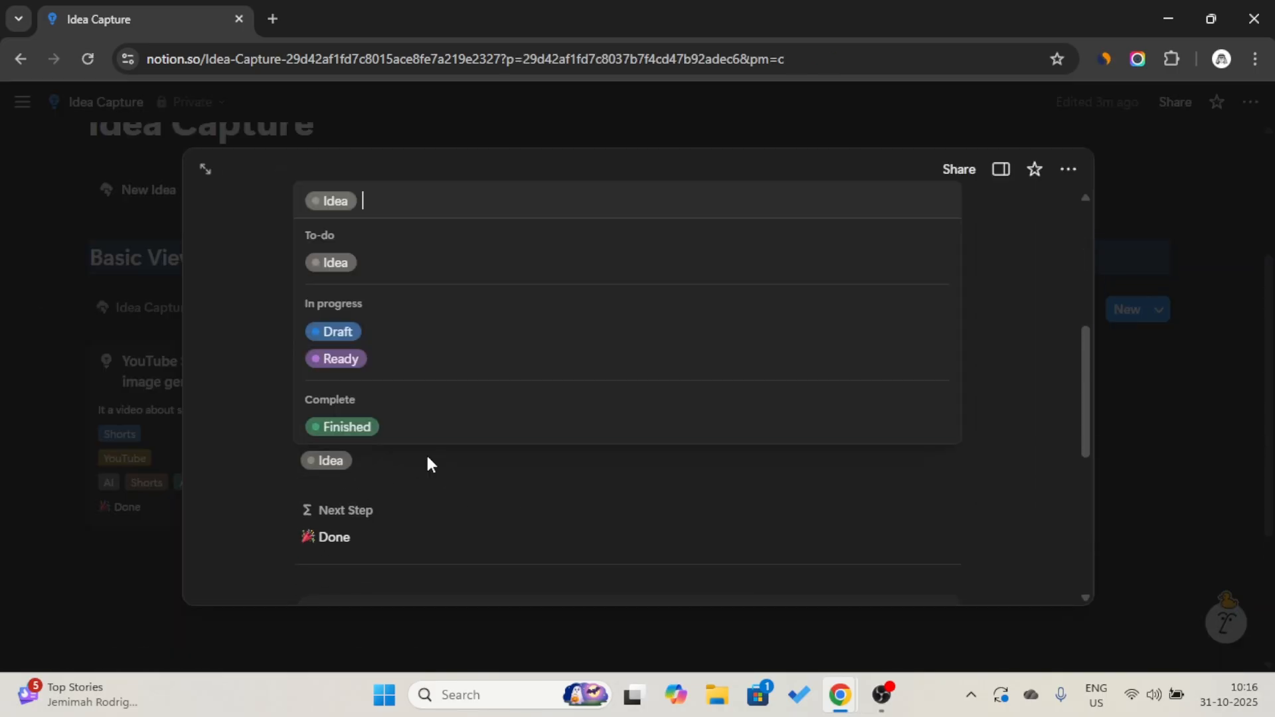
pyautogui.click(427, 336)
pyautogui.click(146, 391)
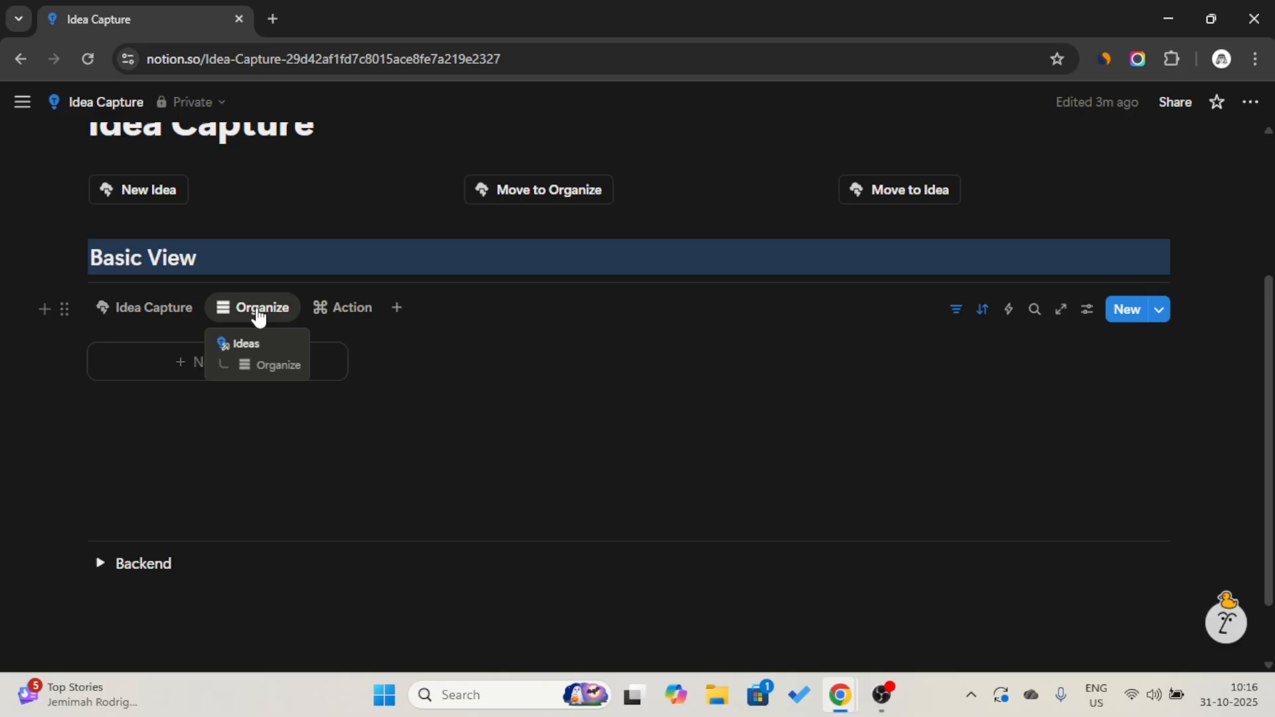
# - Show the Hook / Notes and Tags properties on the cards of the Action board view
pyautogui.click(315, 312)
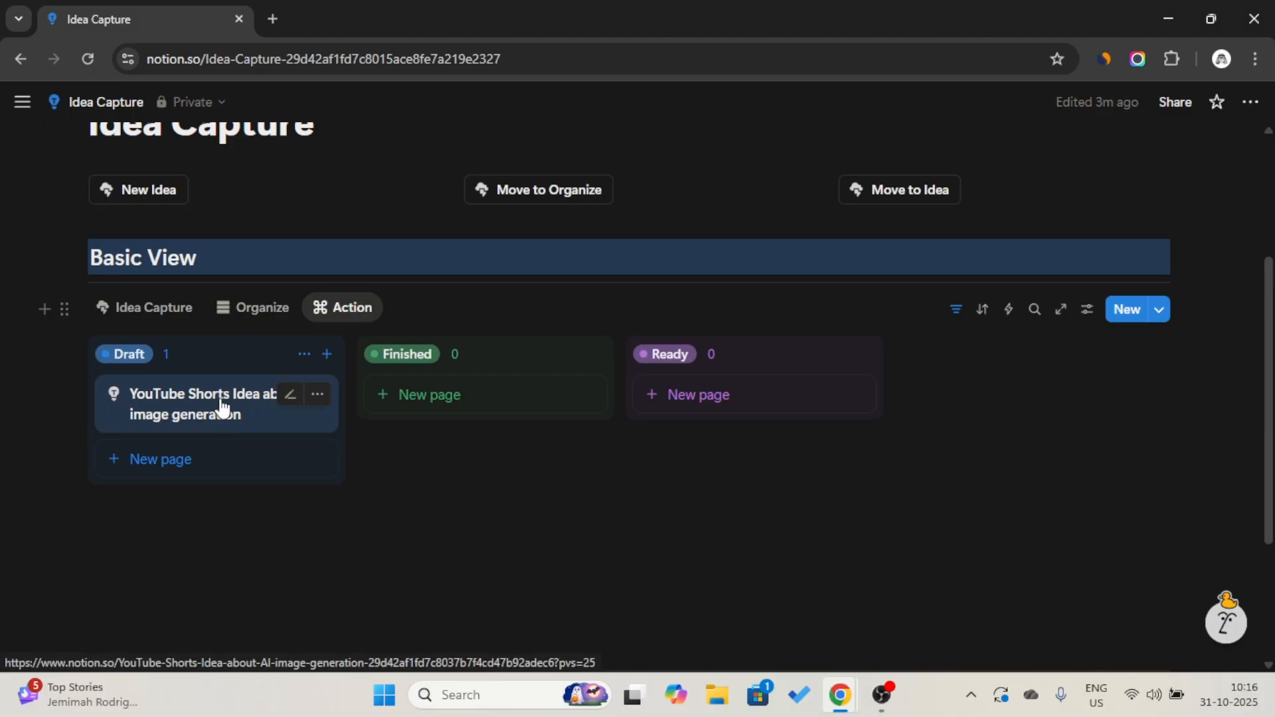
pyautogui.click(352, 309)
pyautogui.click(366, 369)
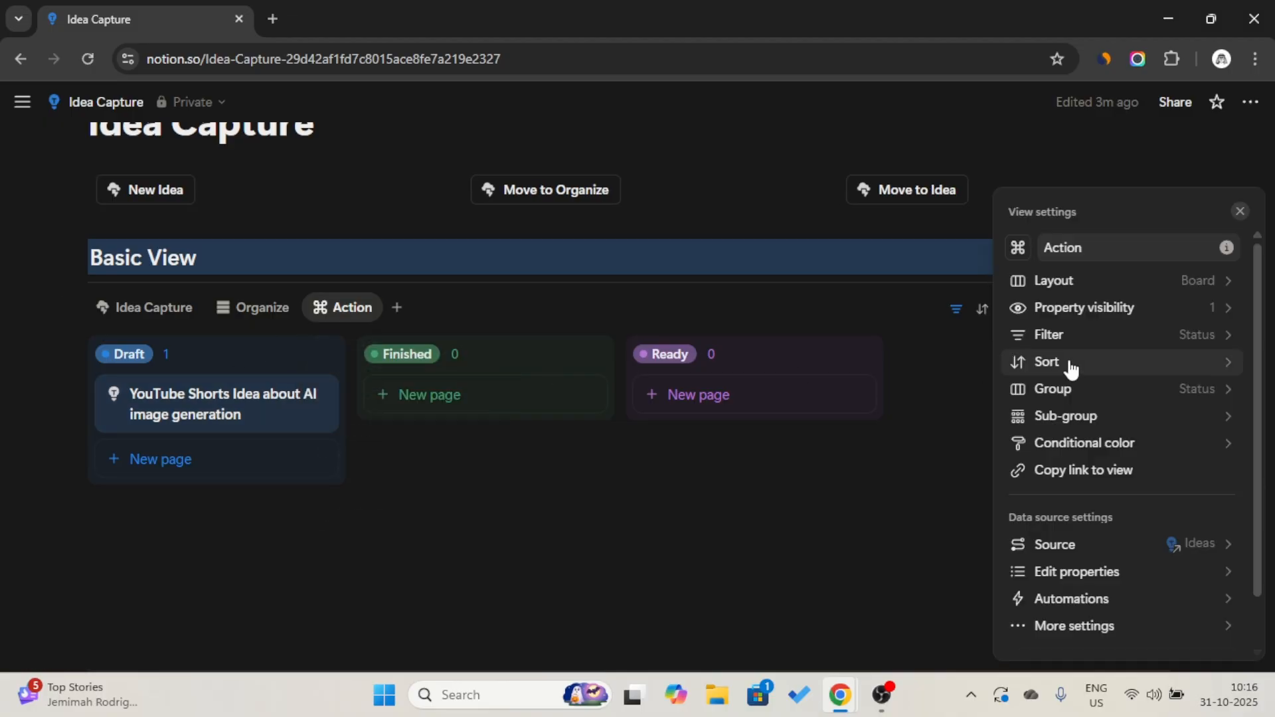
pyautogui.click(1103, 318)
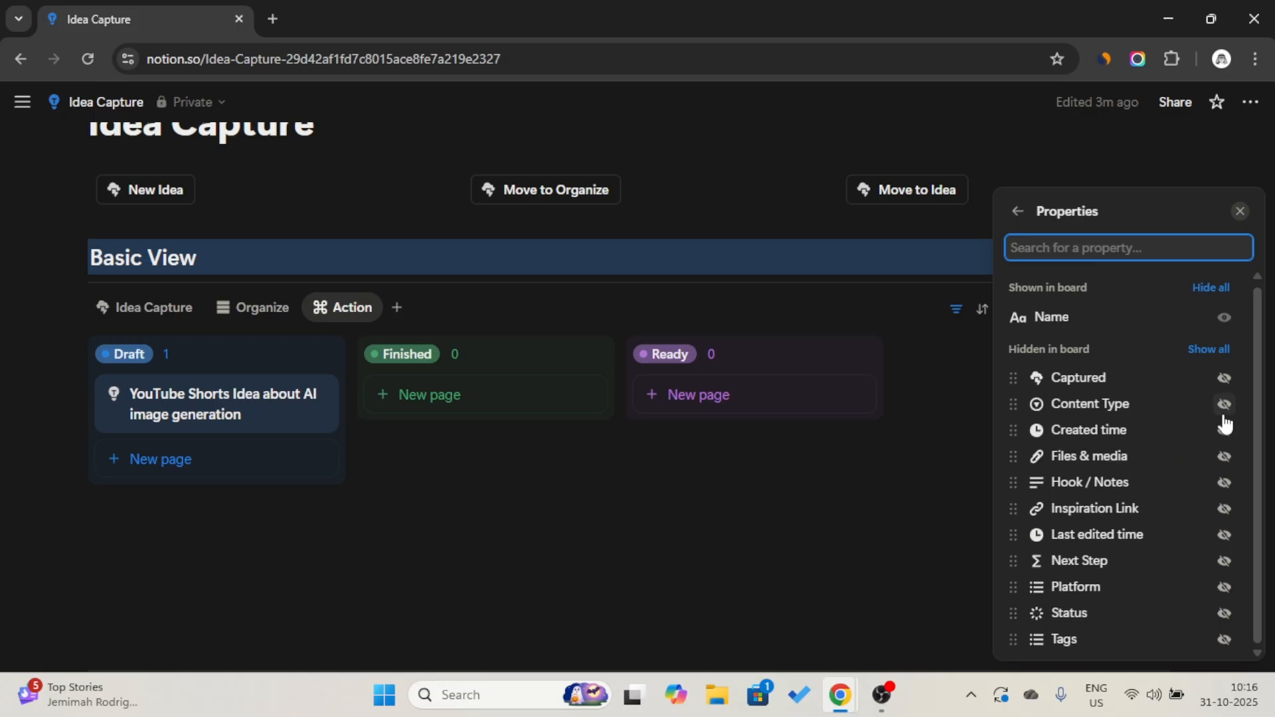
pyautogui.click(1224, 484)
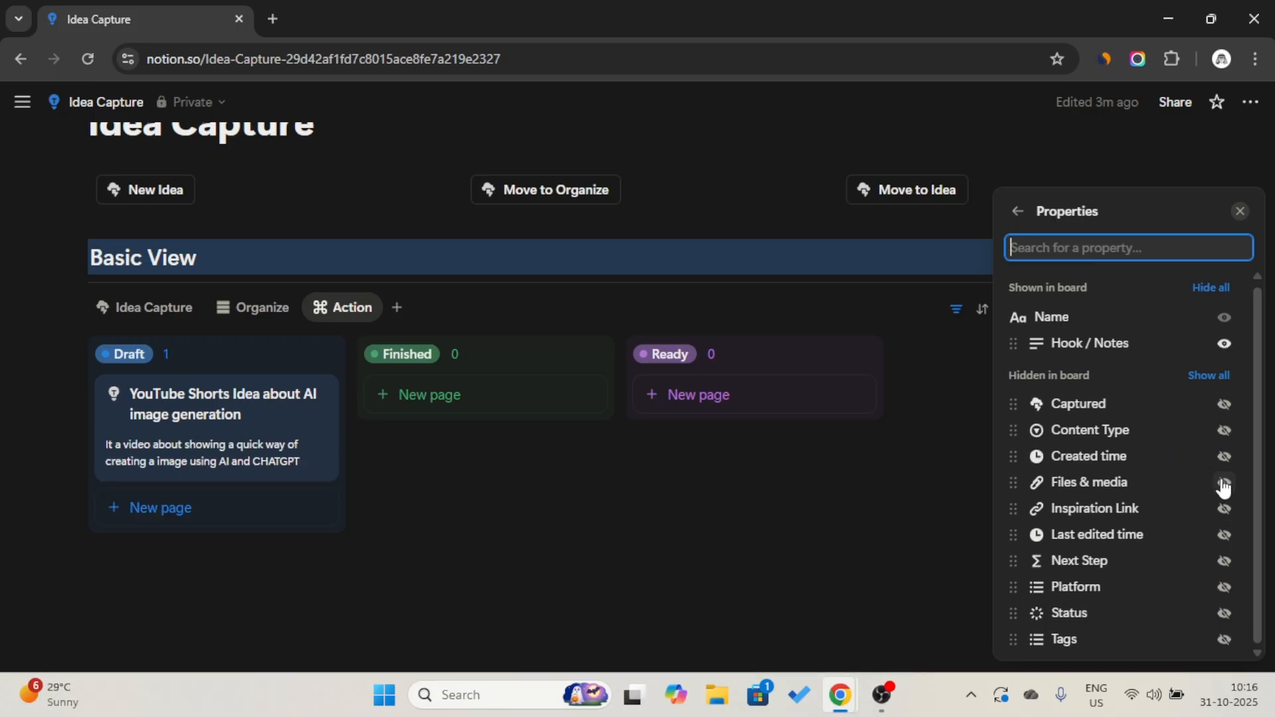
pyautogui.click(1224, 641)
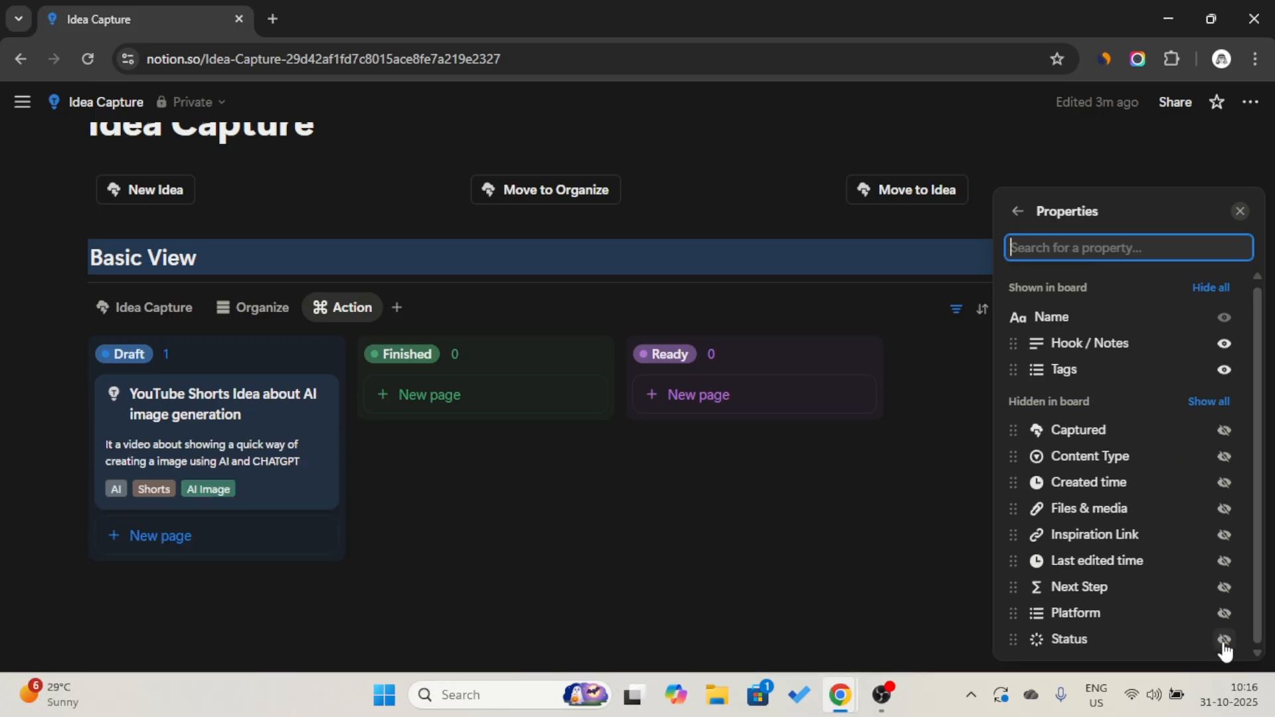
# - Turn off the column colors of the Action board and move the YouTube Shorts idea card from Draft to Ready
pyautogui.click(1006, 206)
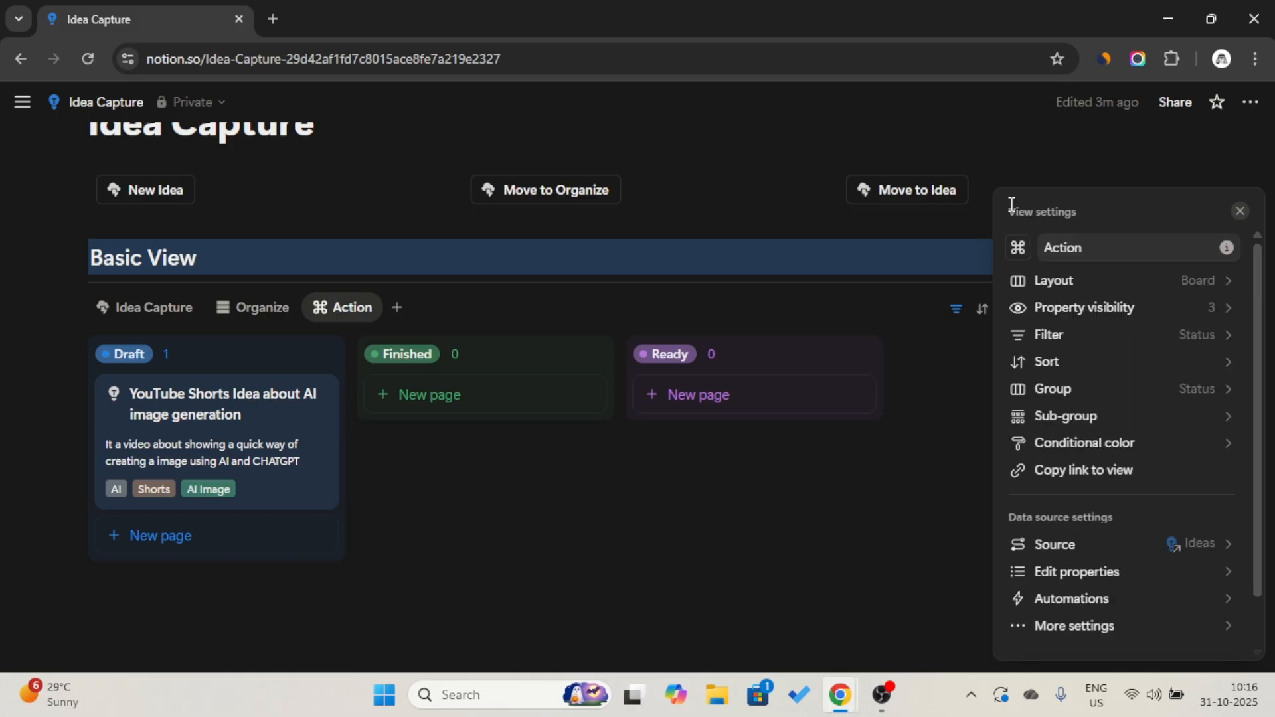
pyautogui.click(1168, 397)
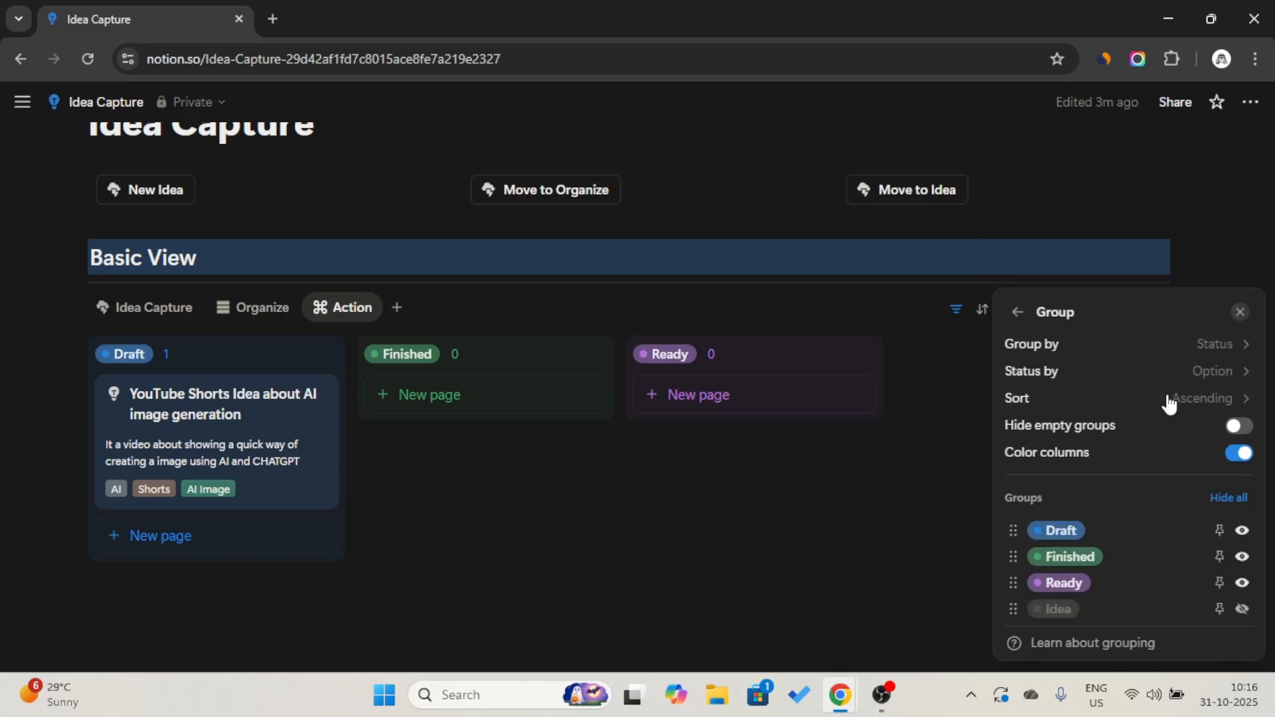
pyautogui.click(1239, 453)
pyautogui.click(772, 483)
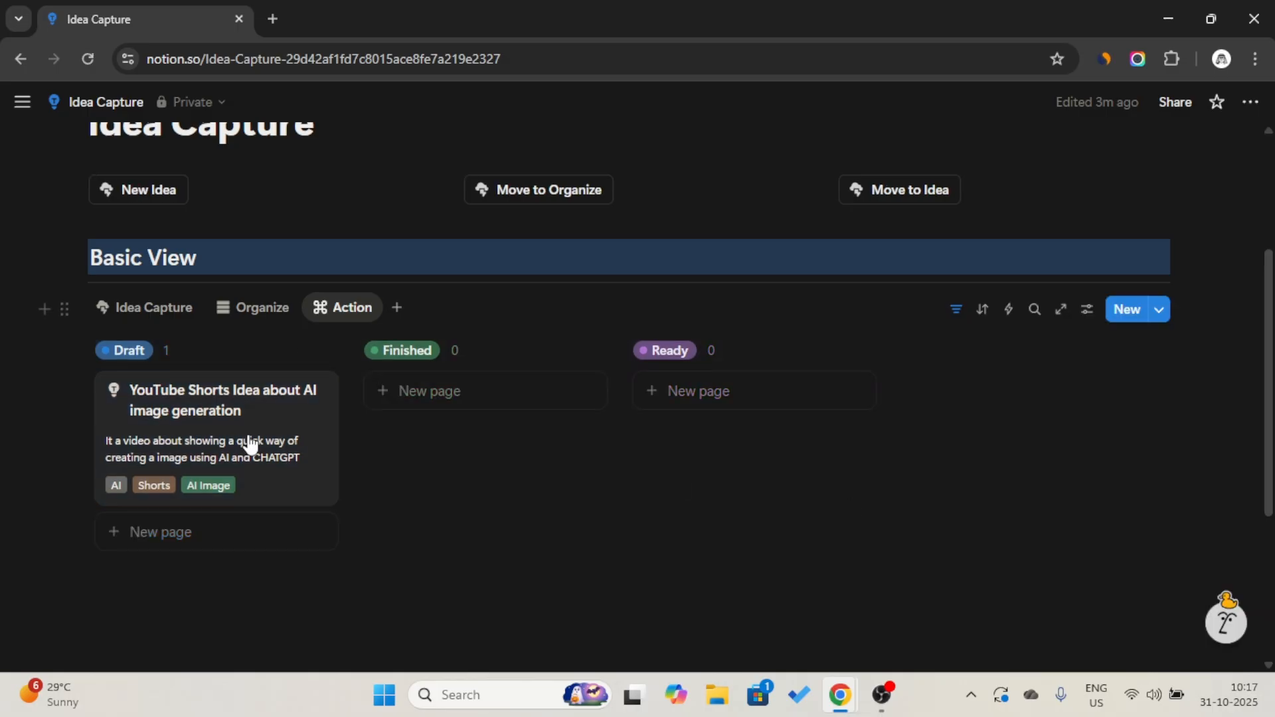
pyautogui.moveTo(223, 412); pyautogui.dragTo(678, 401)
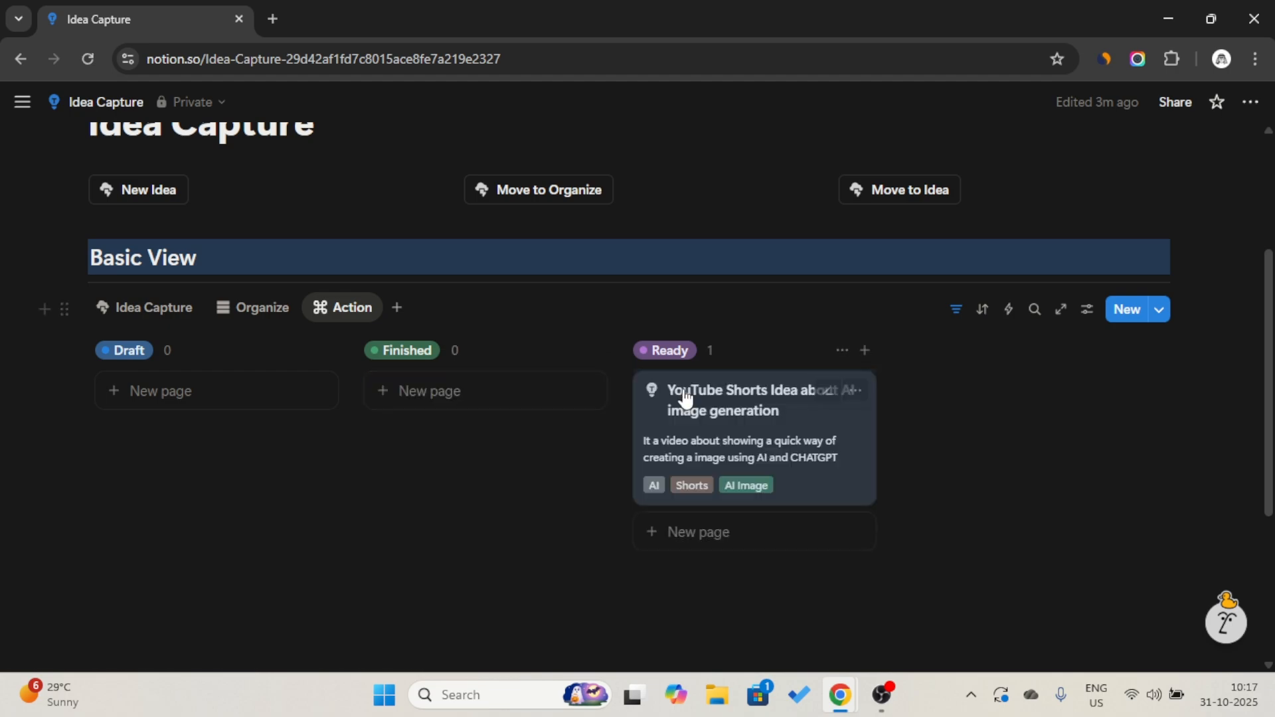
# - Sort the Action board by Last edited time in descending order and collapse the sort and filter settings
pyautogui.click(983, 310)
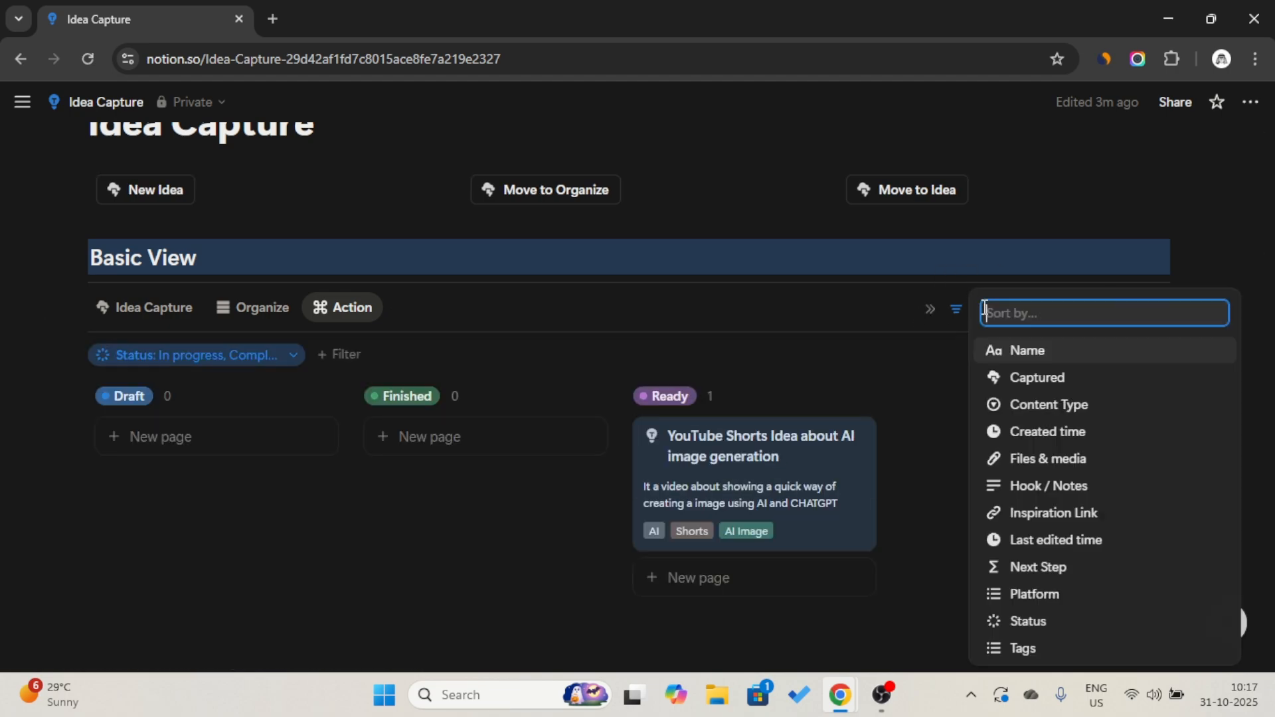
pyautogui.click(1055, 540)
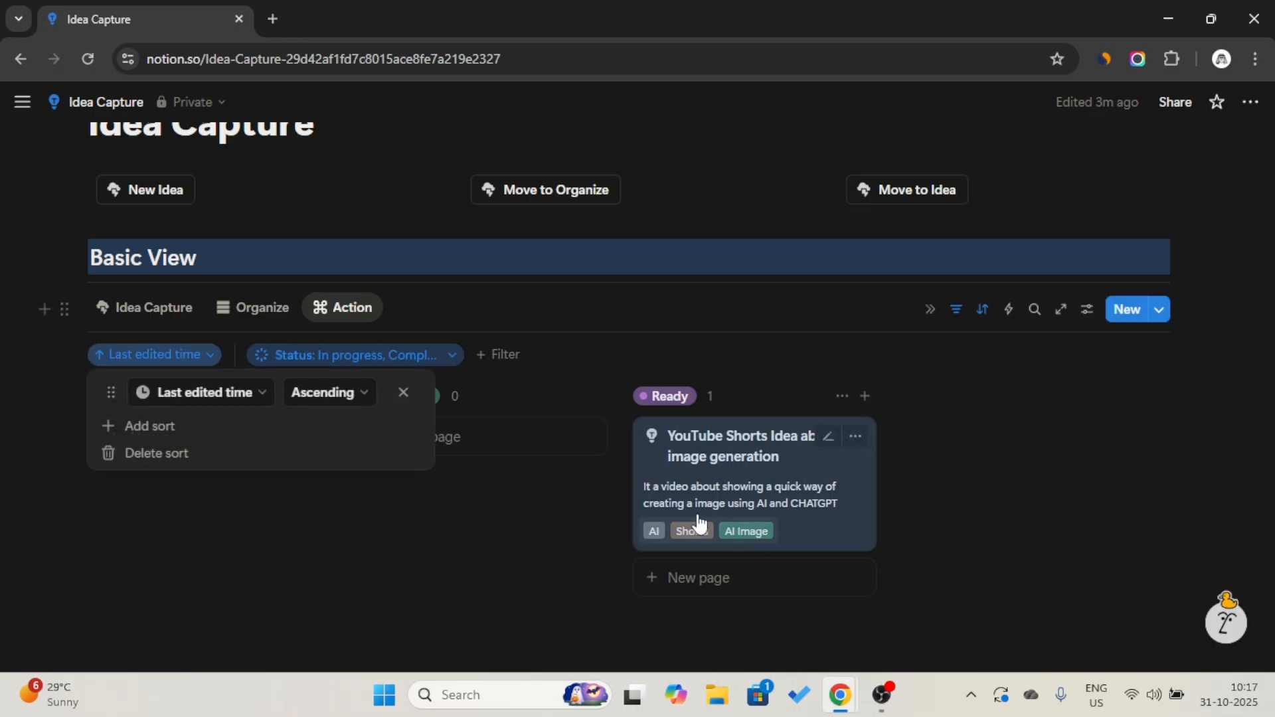
pyautogui.click(330, 393)
pyautogui.click(340, 450)
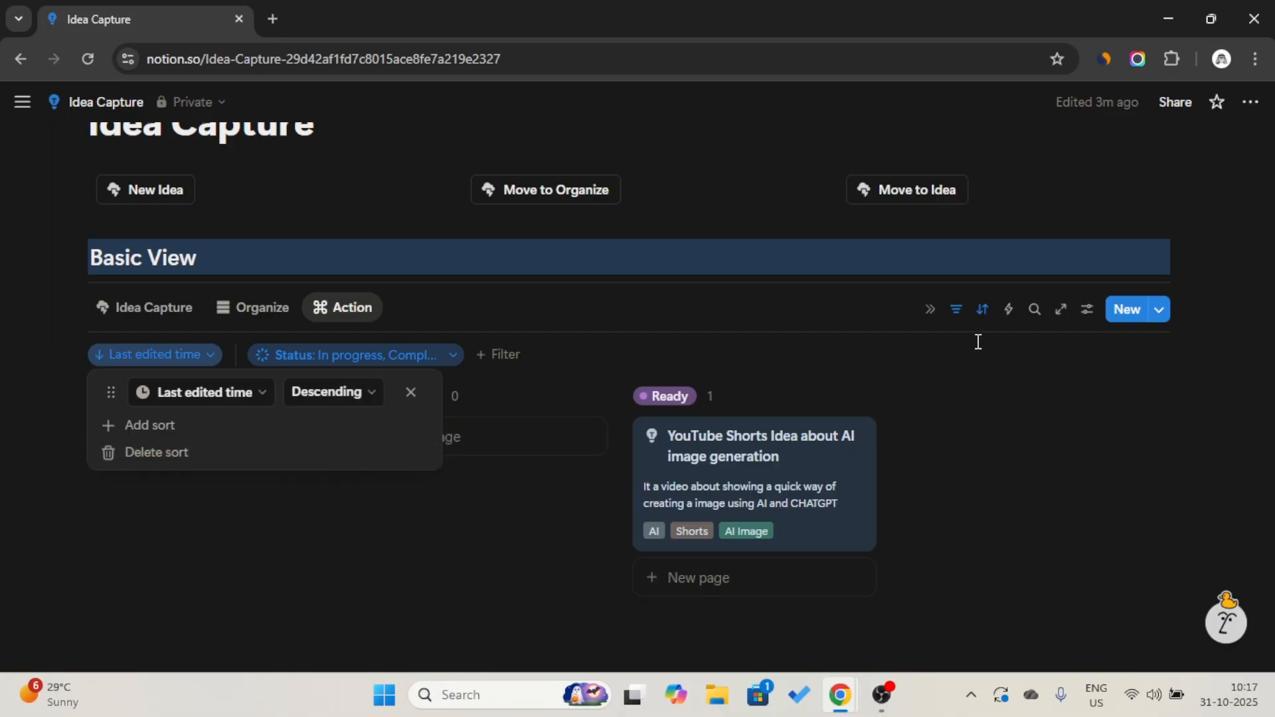
pyautogui.click(959, 320)
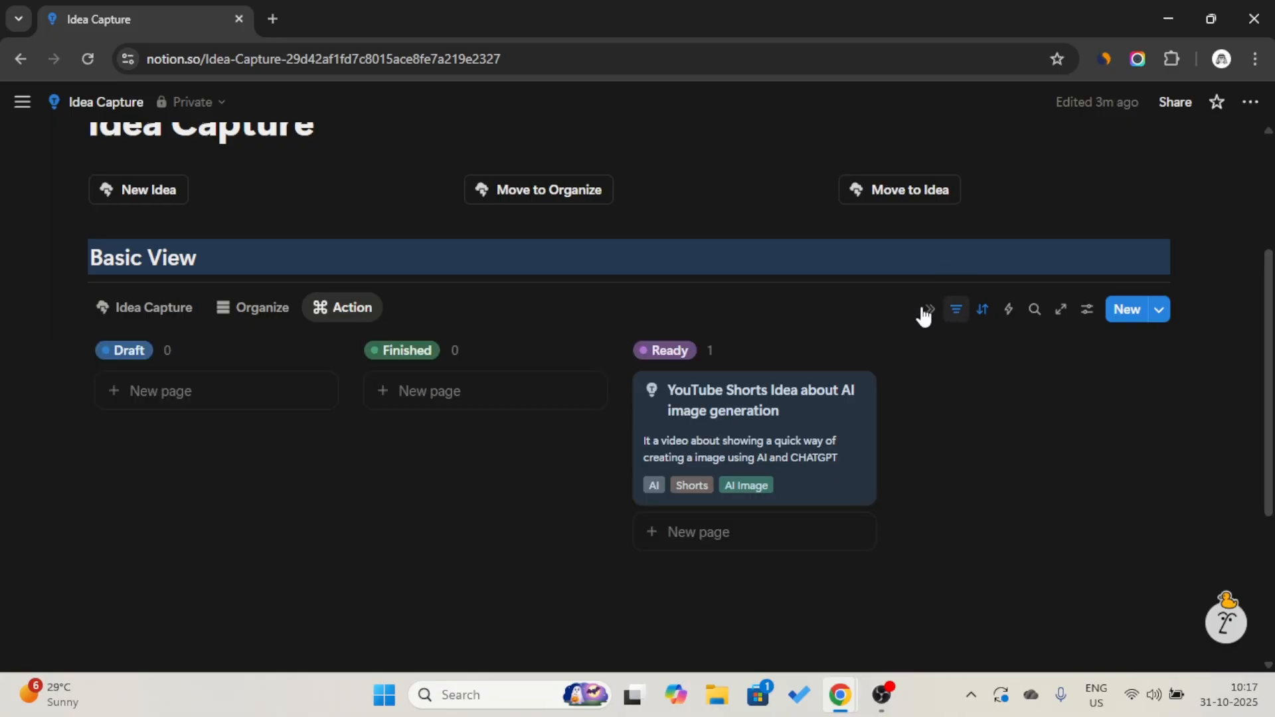
# - Review the Idea Capture, Organize and Action views in turn, ending on the Idea Capture view
pyautogui.click(135, 309)
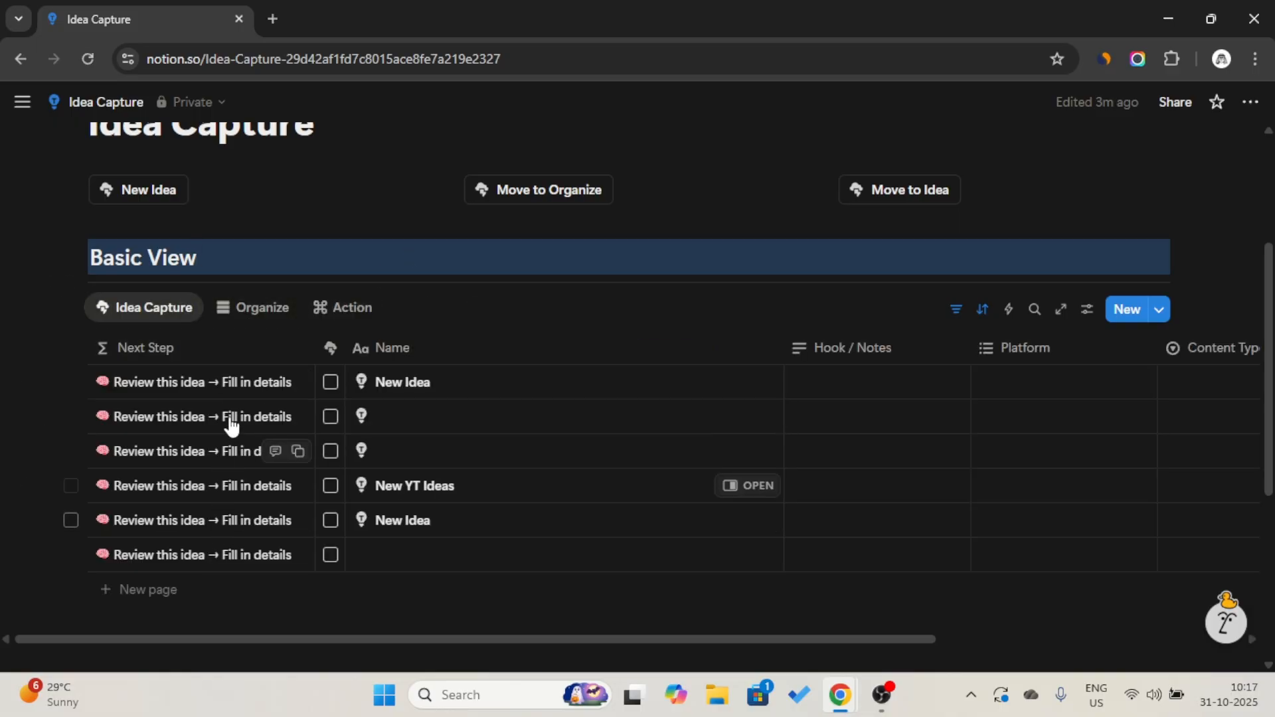
pyautogui.click(272, 318)
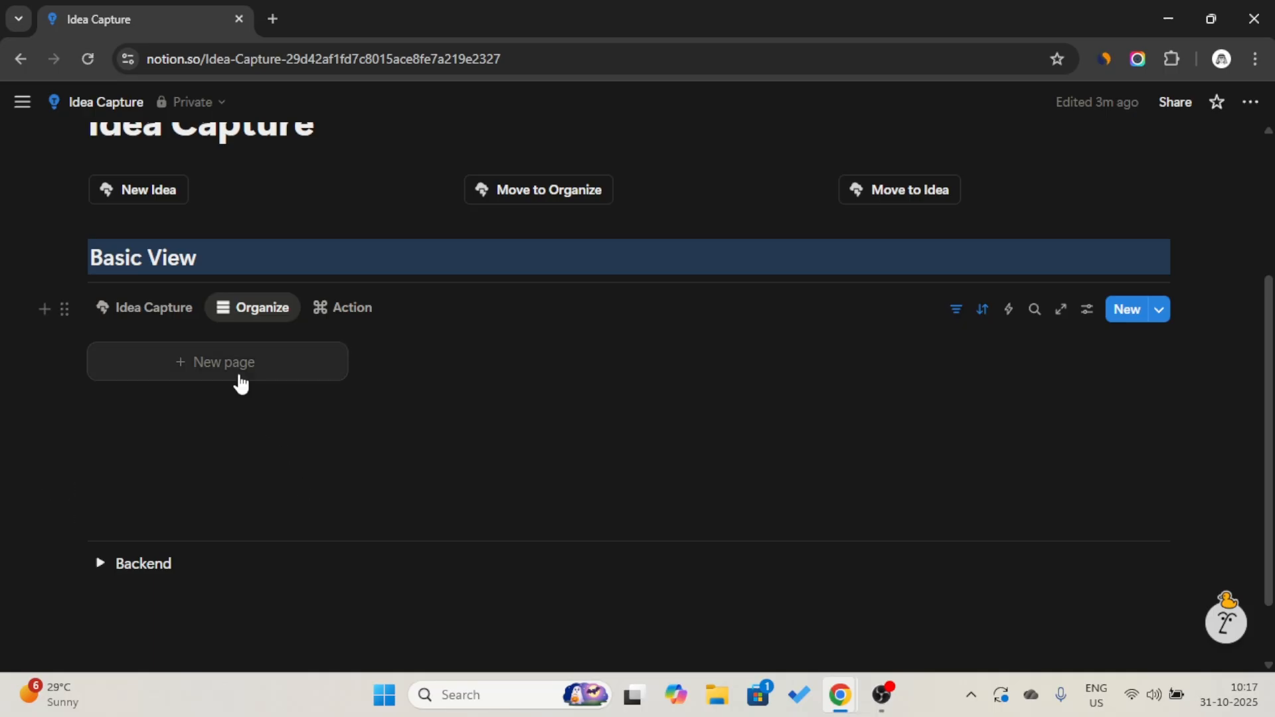
pyautogui.click(365, 307)
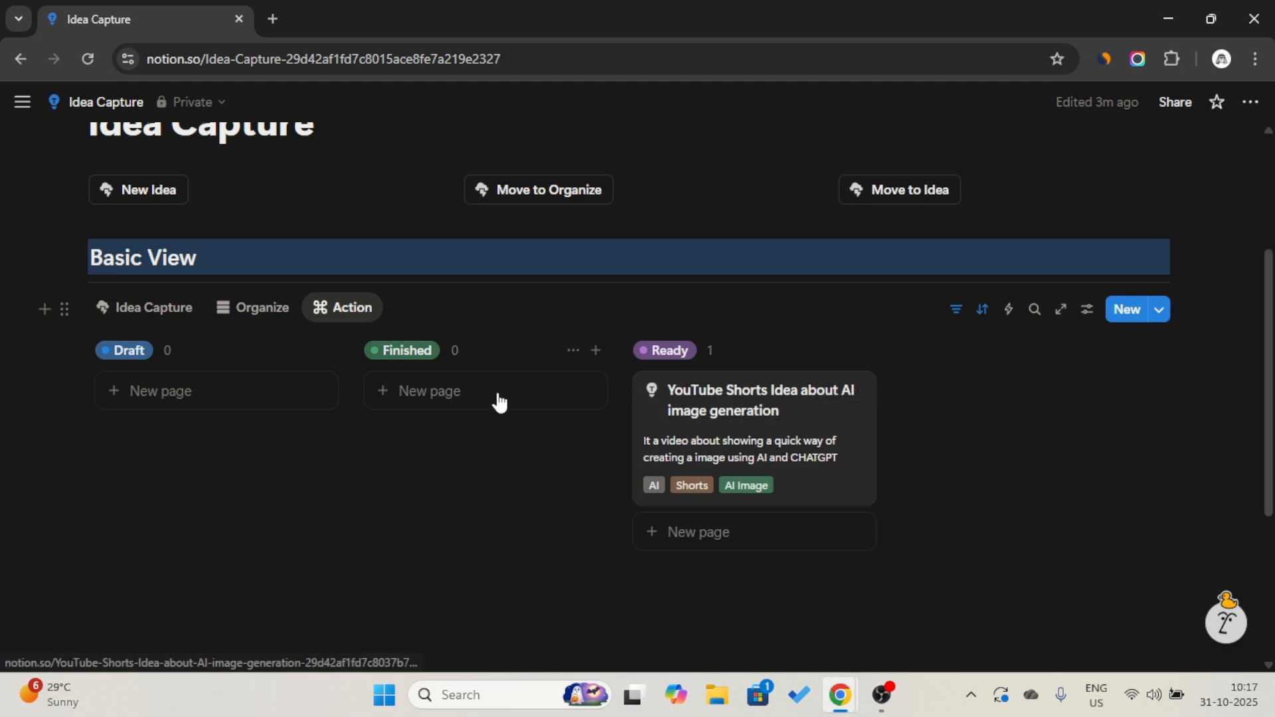
pyautogui.click(185, 326)
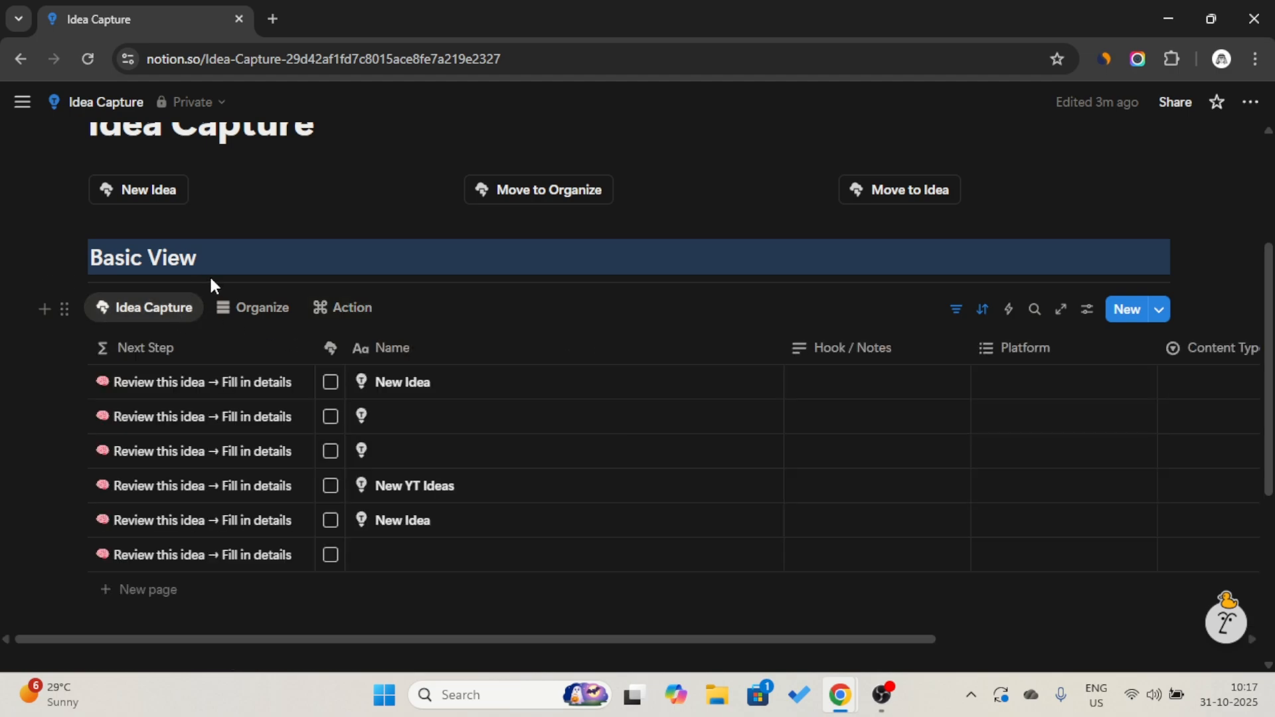
# - Insert an empty callout block between the Idea Capture page title and the row of buttons
pyautogui.scroll(1, 335, 180)
pyautogui.click(335, 179)
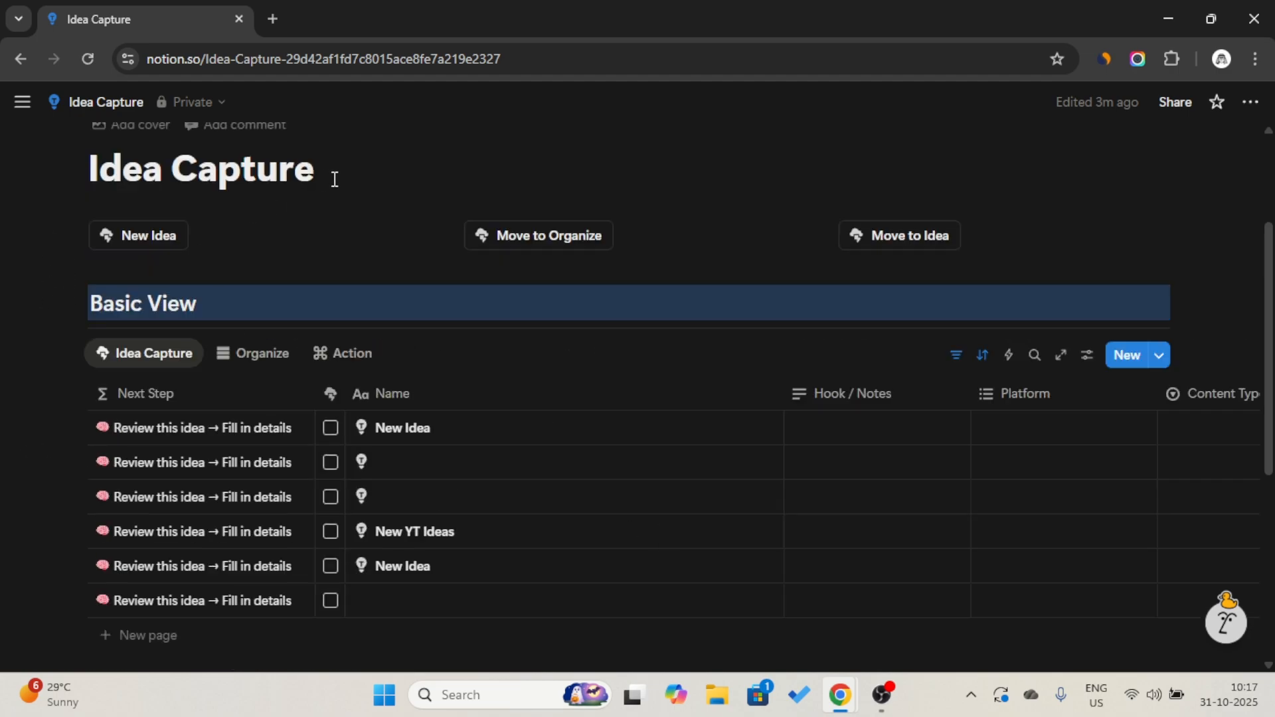
pyautogui.press('Return')
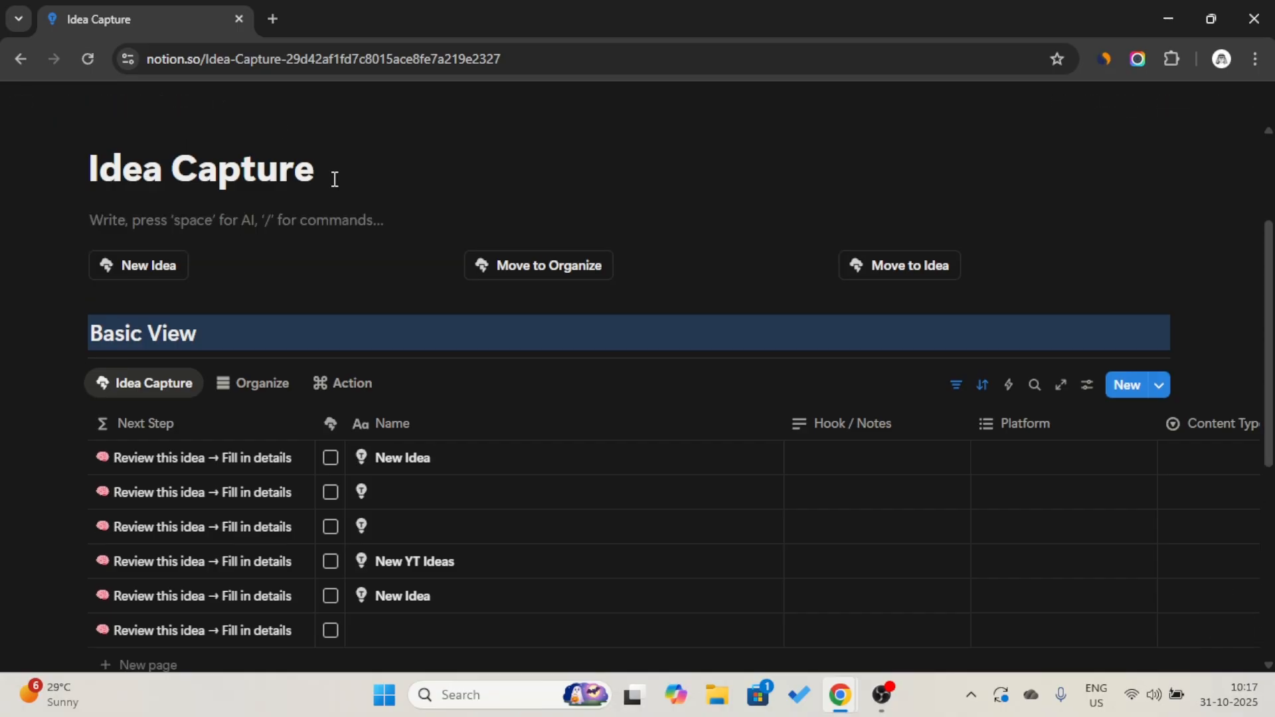
pyautogui.write('/call')
pyautogui.press('Return')
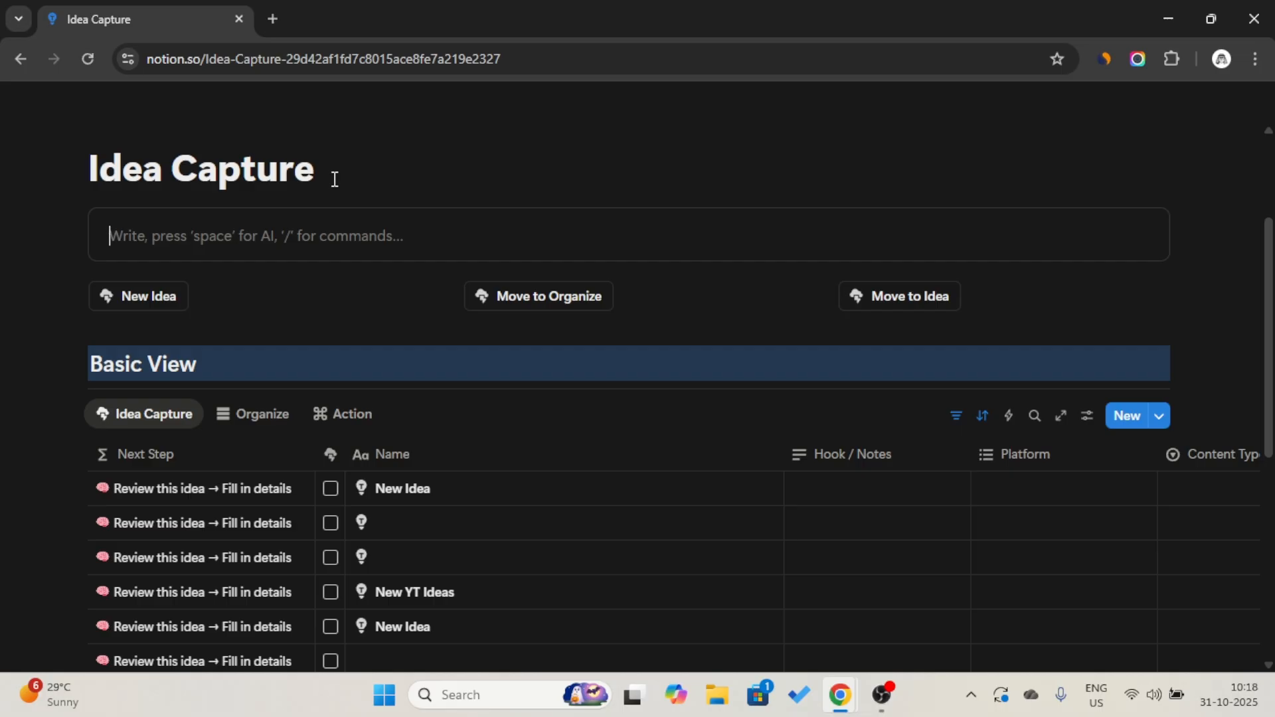
# - Add a Heading 1 reading "Todo's" inside the empty callout, with a new line below it
pyautogui.write('/h')
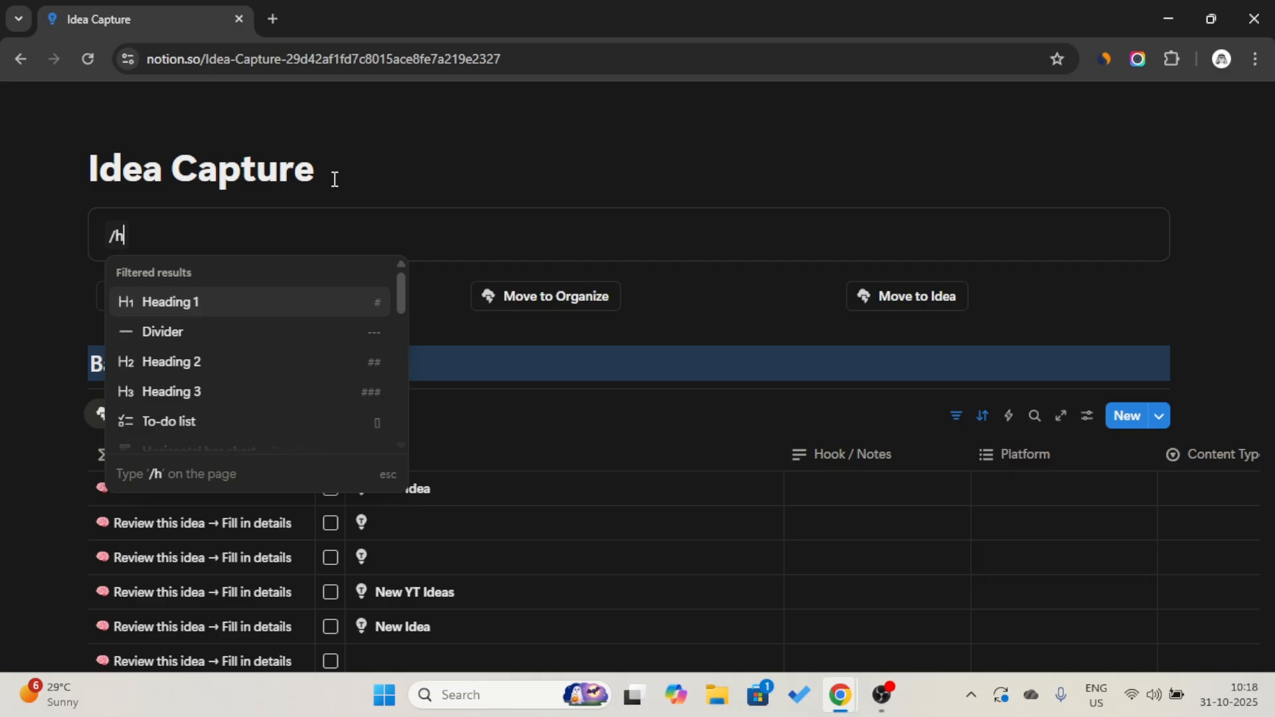
pyautogui.press('Return')
pyautogui.press('capslock')
pyautogui.write('T')
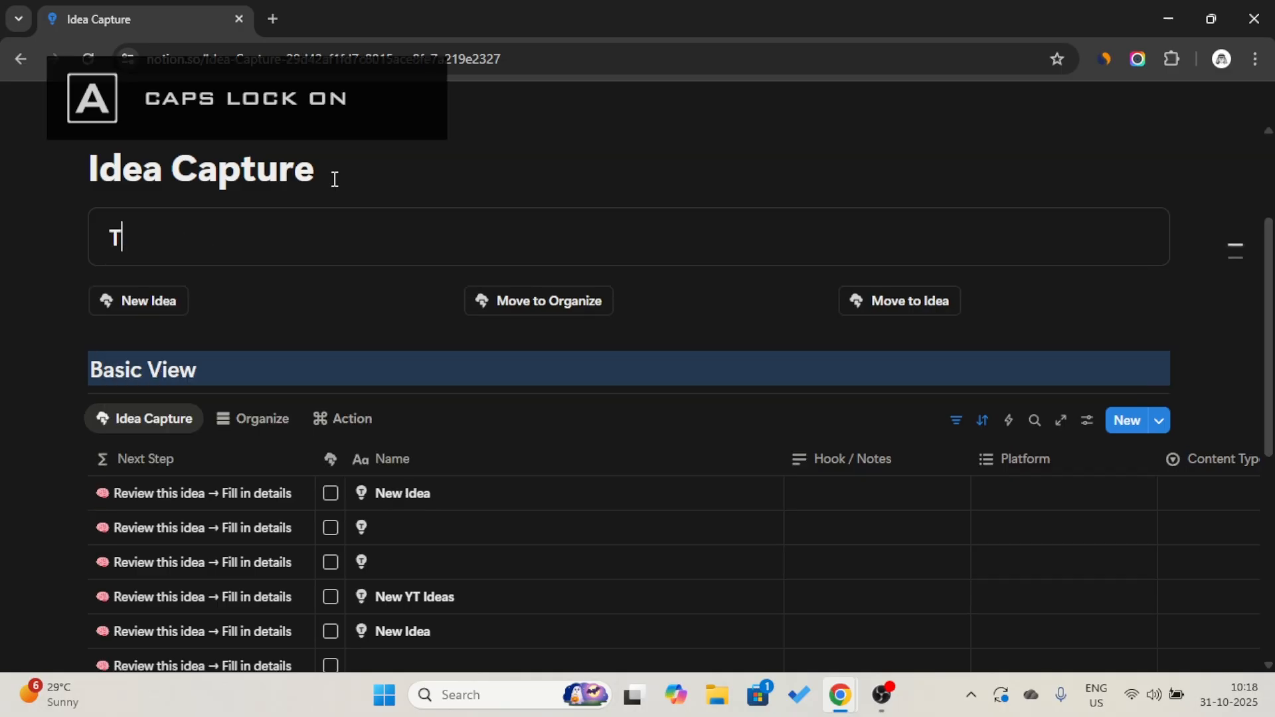
pyautogui.press('capslock')
pyautogui.write("odo’do'd")
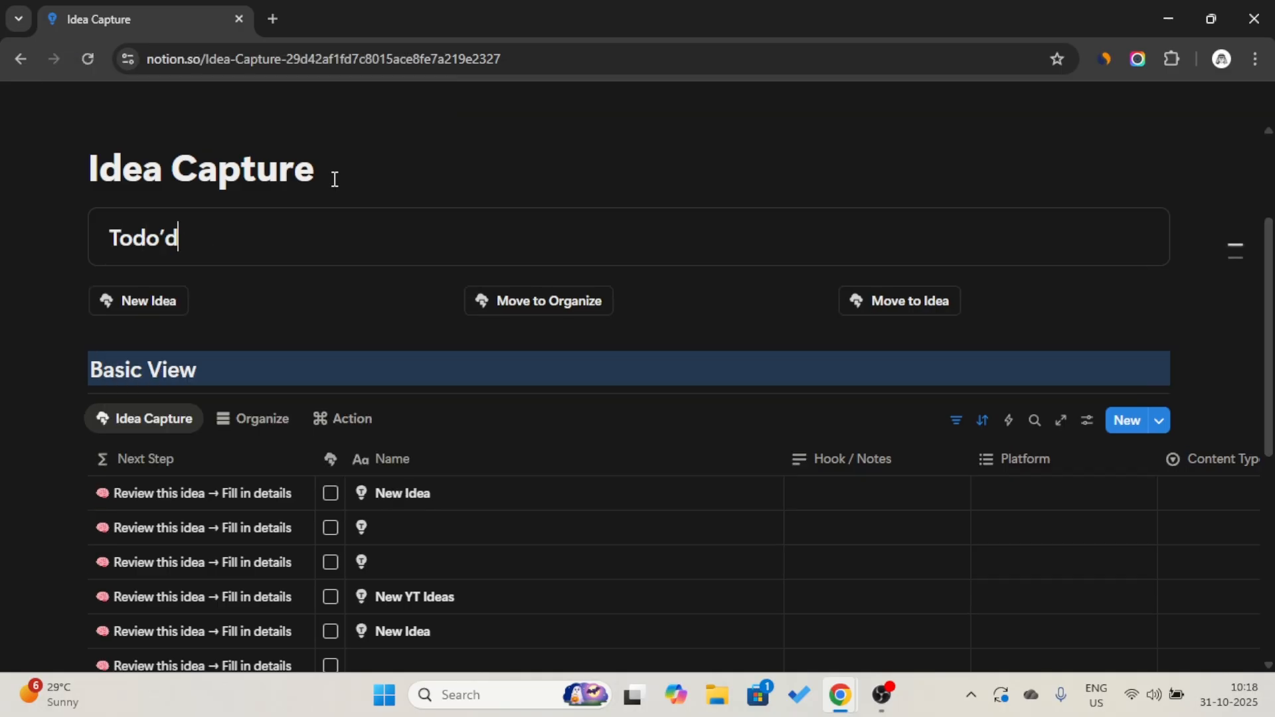
pyautogui.press('Return')
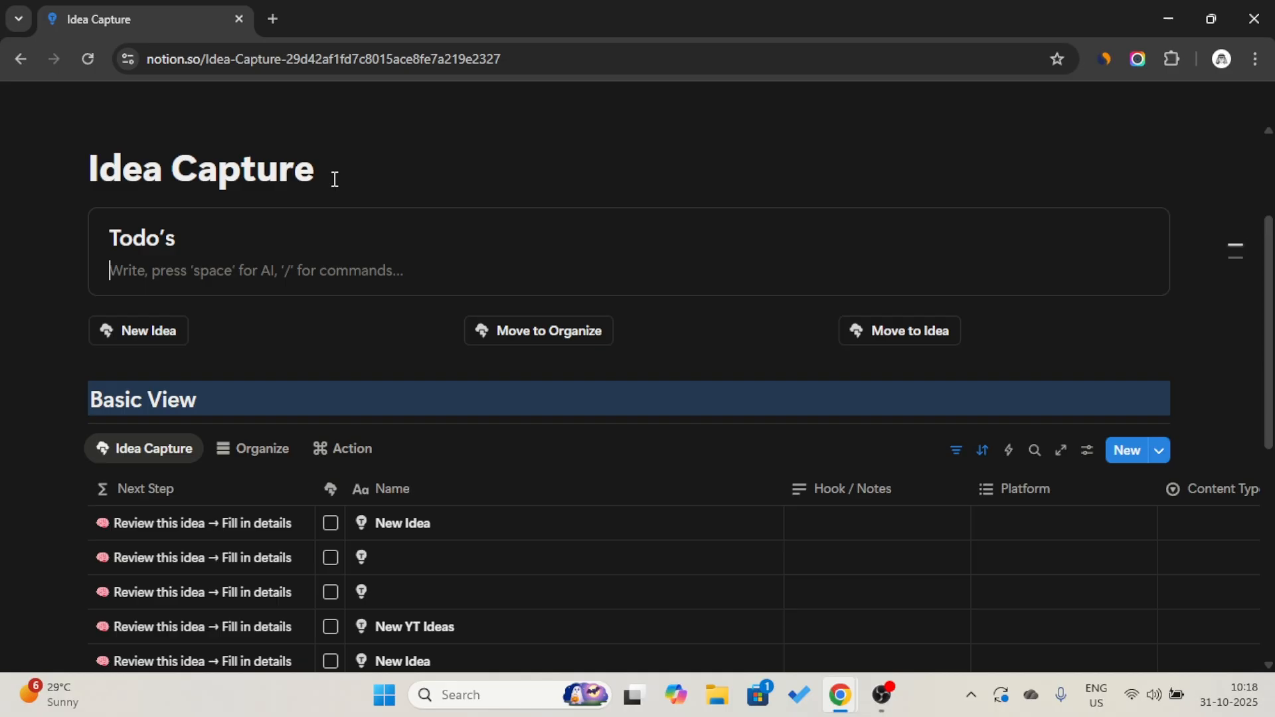
# - Add three empty to-do checkboxes under the "Todo's" heading in the callout
pyautogui.write('/check')
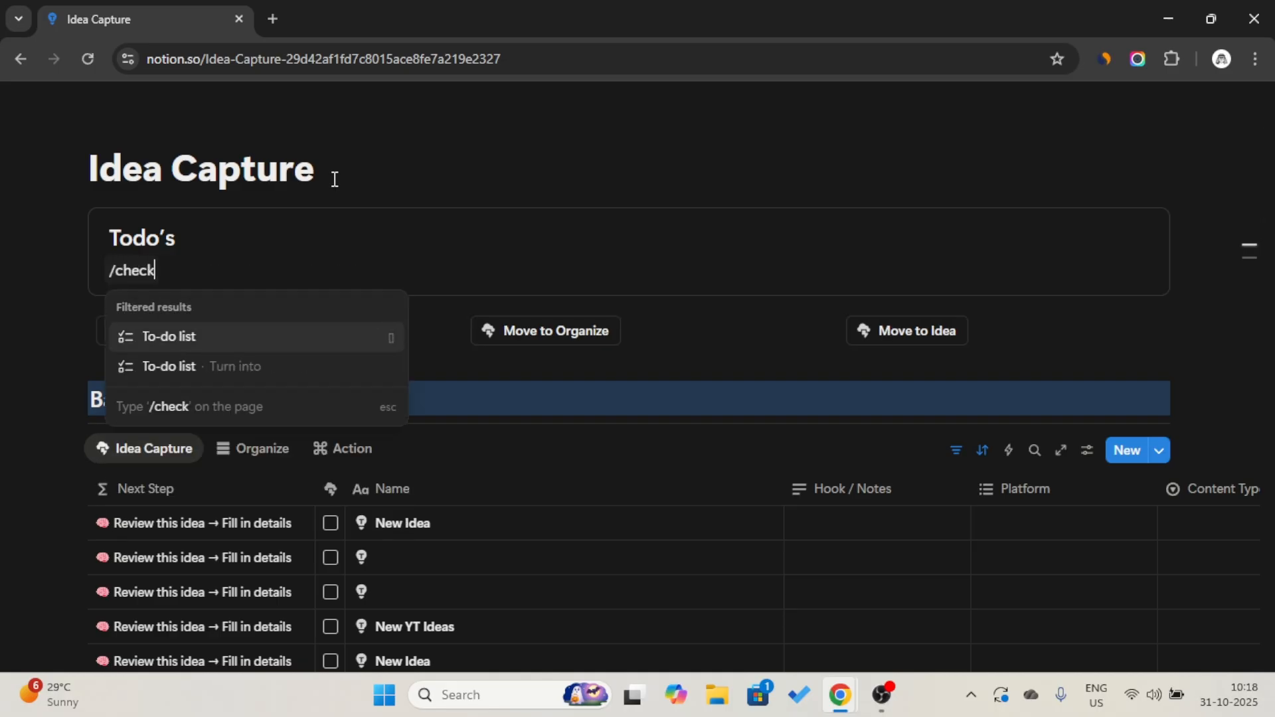
pyautogui.press('Return')
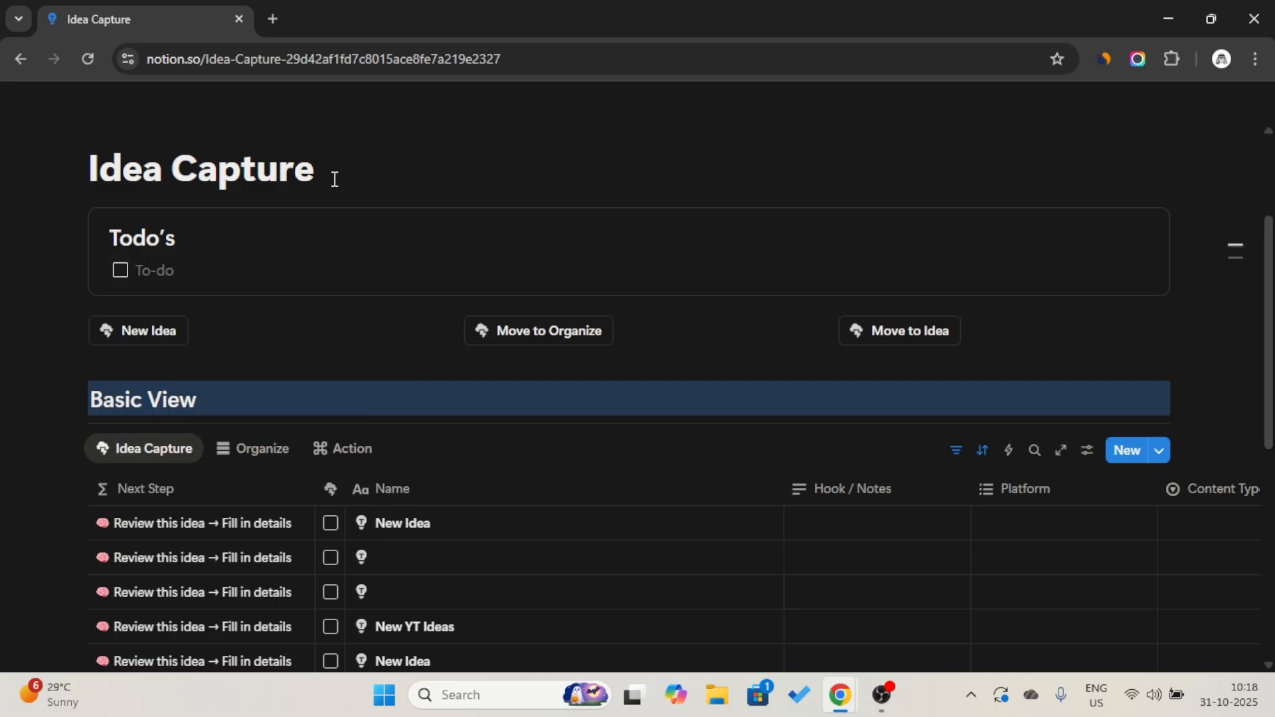
pyautogui.press('Return')
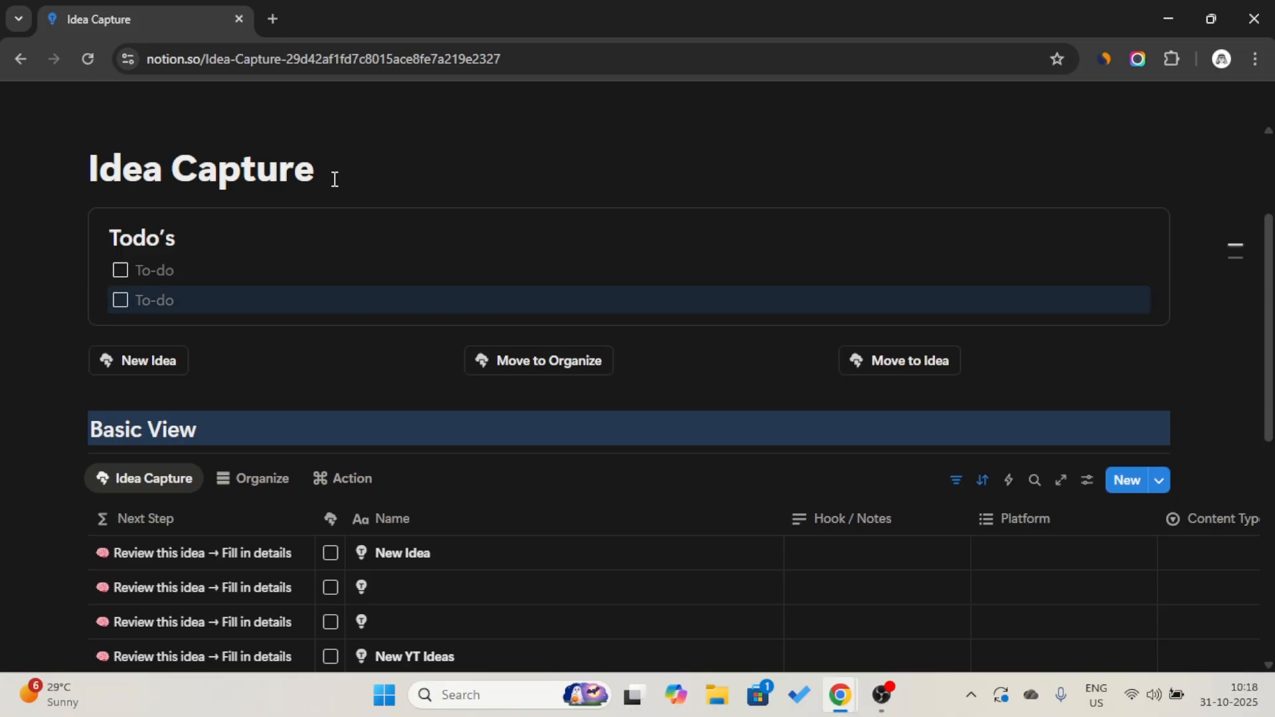
pyautogui.press('Return')
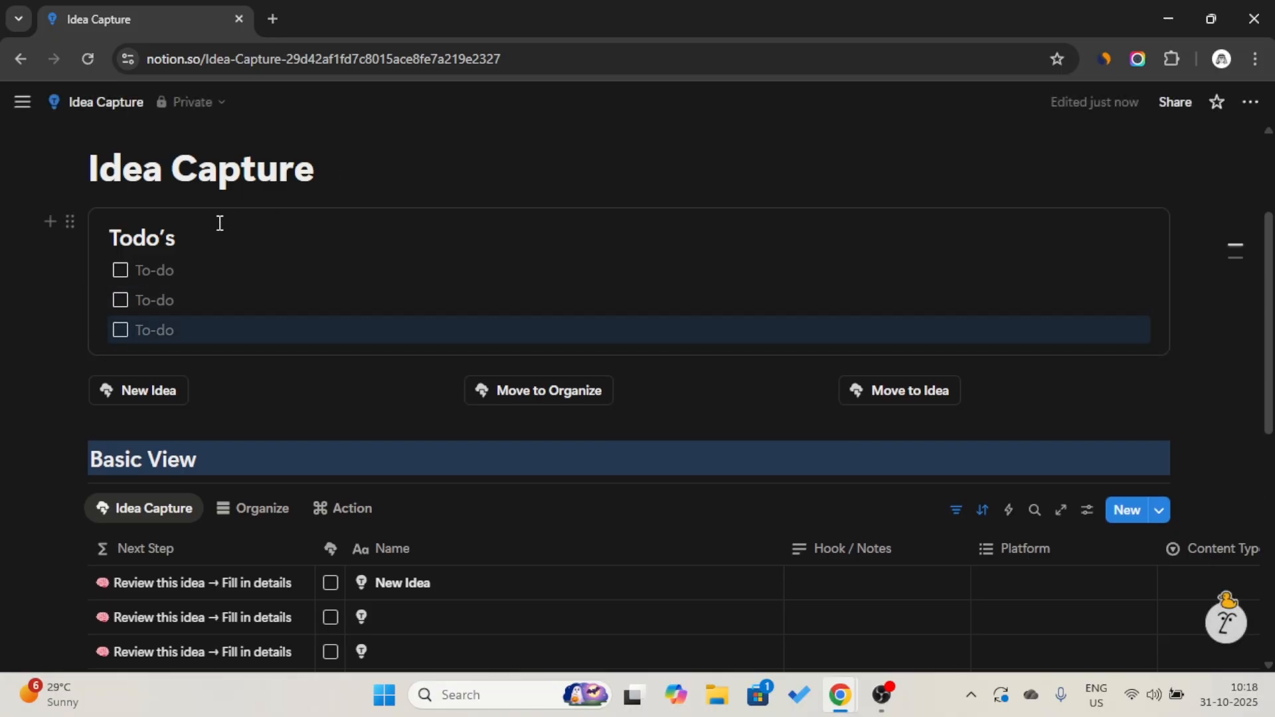
# - Copy the link to the Todo's callout block and open the first New Idea template of the Ideas database for editing
pyautogui.click(67, 222)
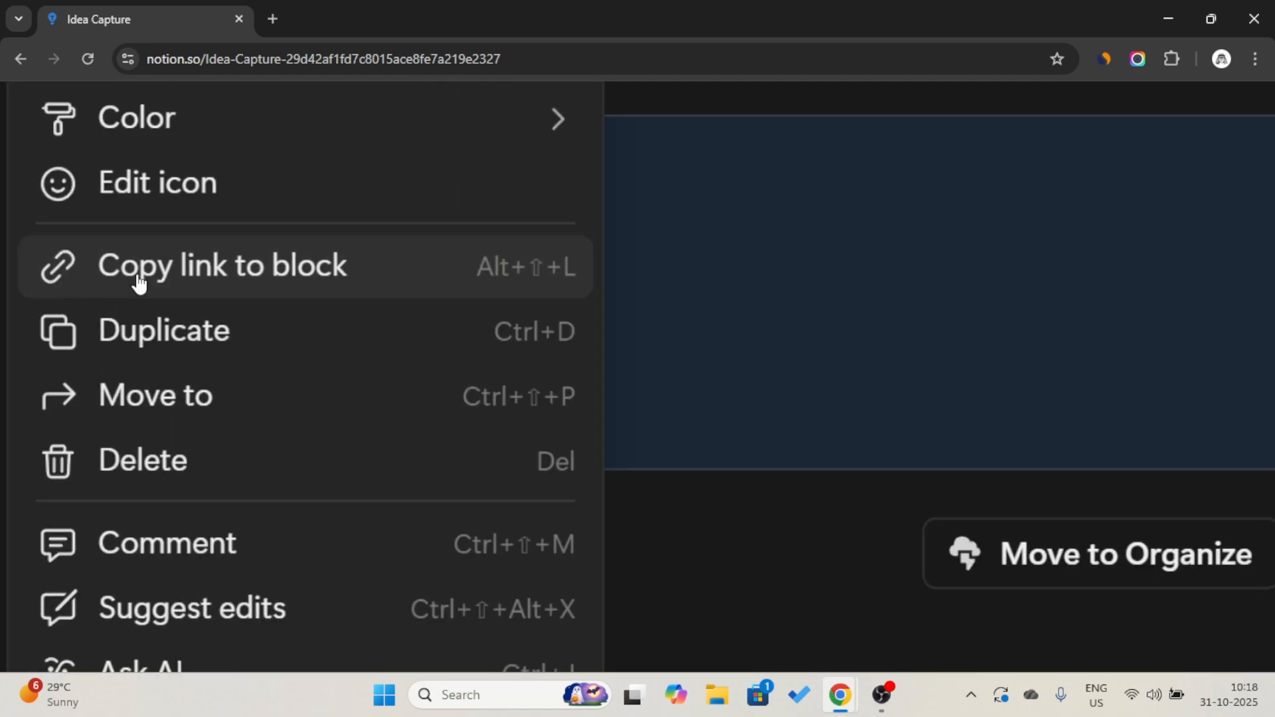
pyautogui.click(150, 277)
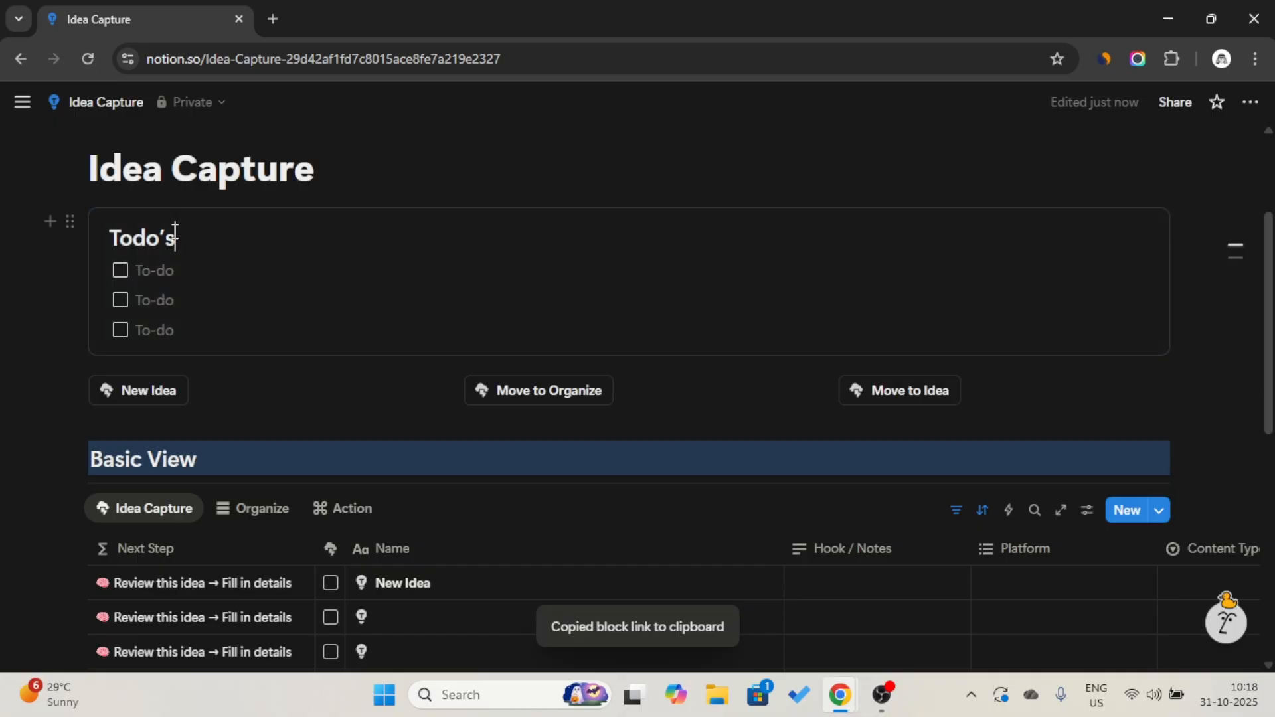
pyautogui.scroll(-1, 865, 386)
pyautogui.scroll(-3, 865, 387)
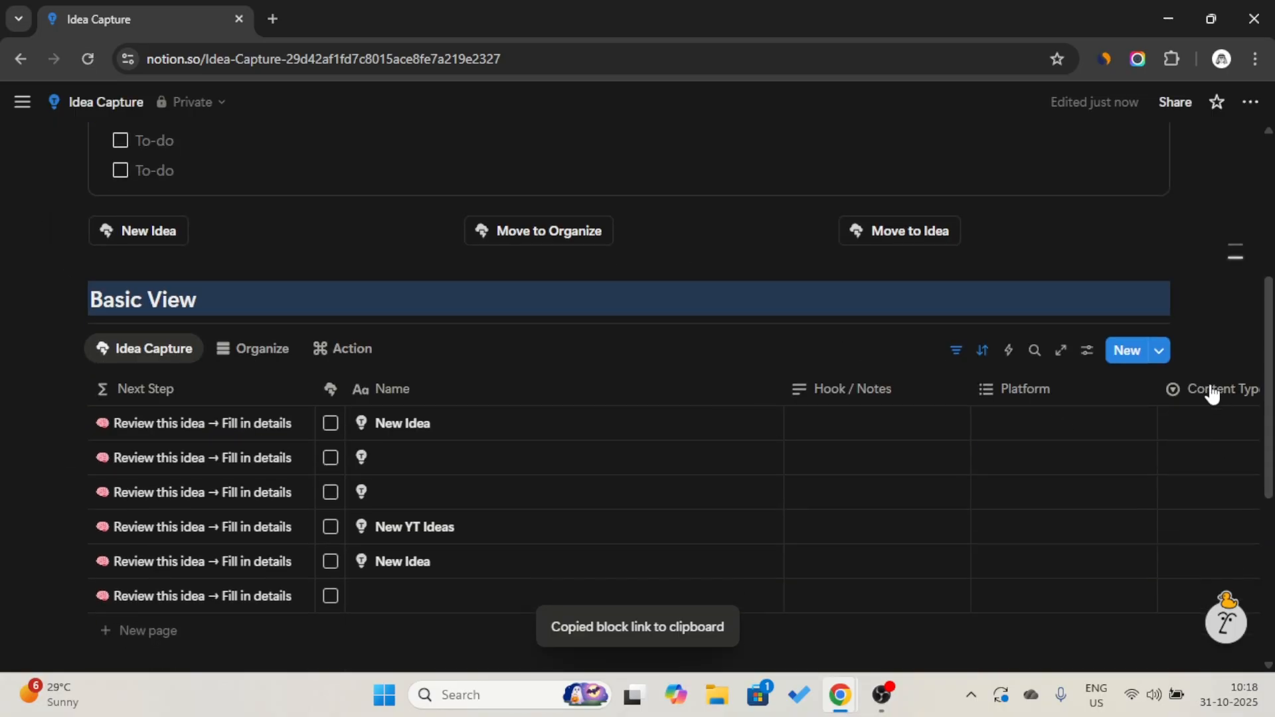
pyautogui.click(1163, 351)
pyautogui.click(1246, 416)
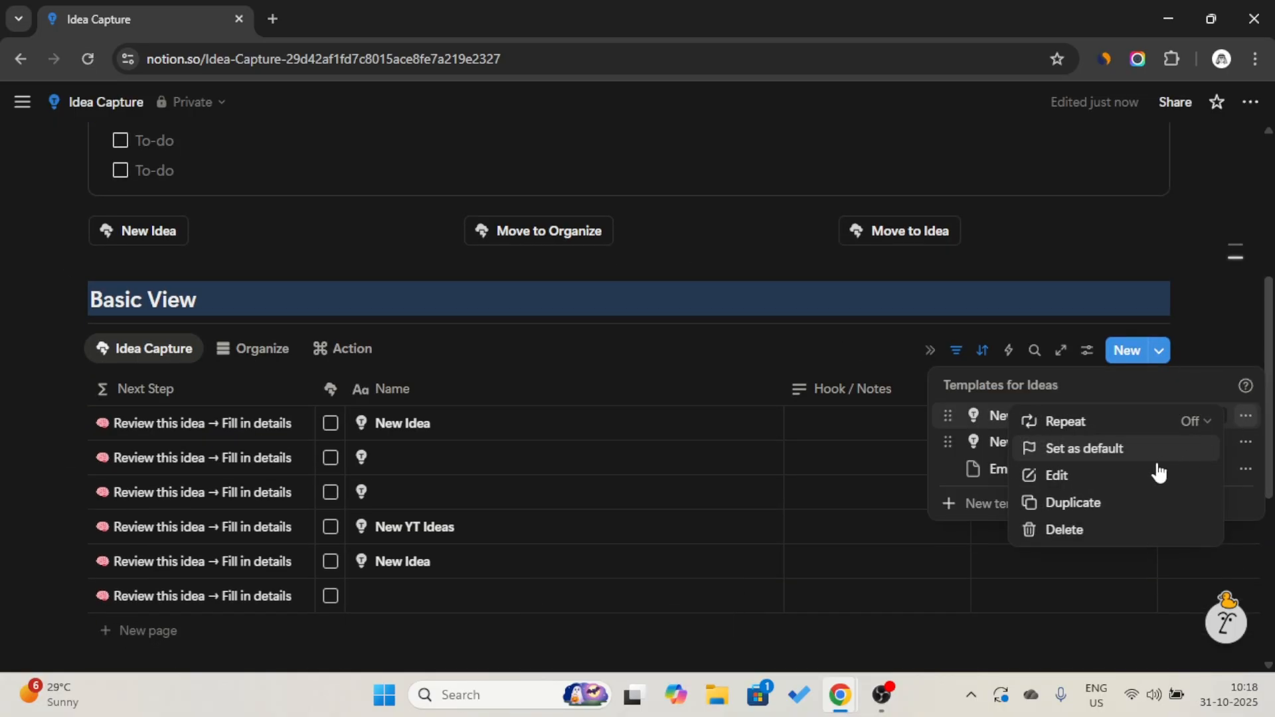
pyautogui.click(1137, 477)
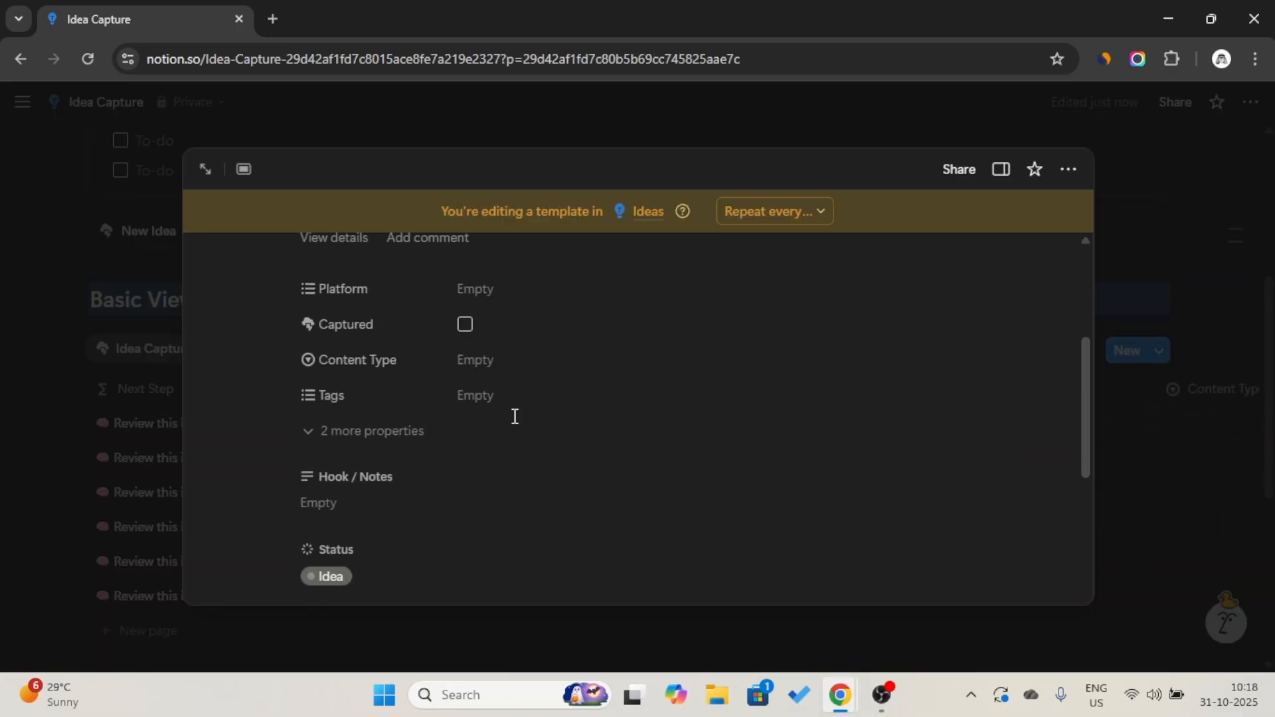
# - Correct the misspelled word below "Heading about Idea" in the template to "Describe"
pyautogui.scroll(-4, 465, 465)
pyautogui.scroll(-2, 436, 492)
pyautogui.doubleClick(335, 529)
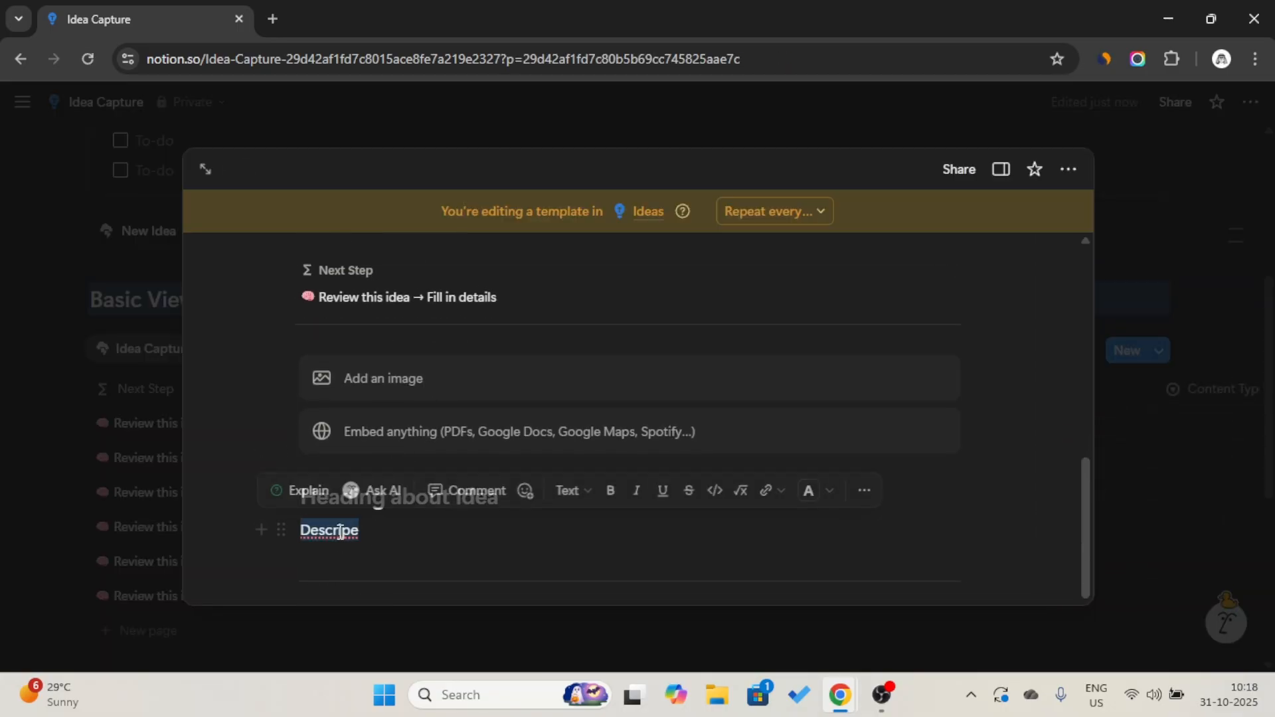
pyautogui.rightClick(339, 516)
pyautogui.click(442, 46)
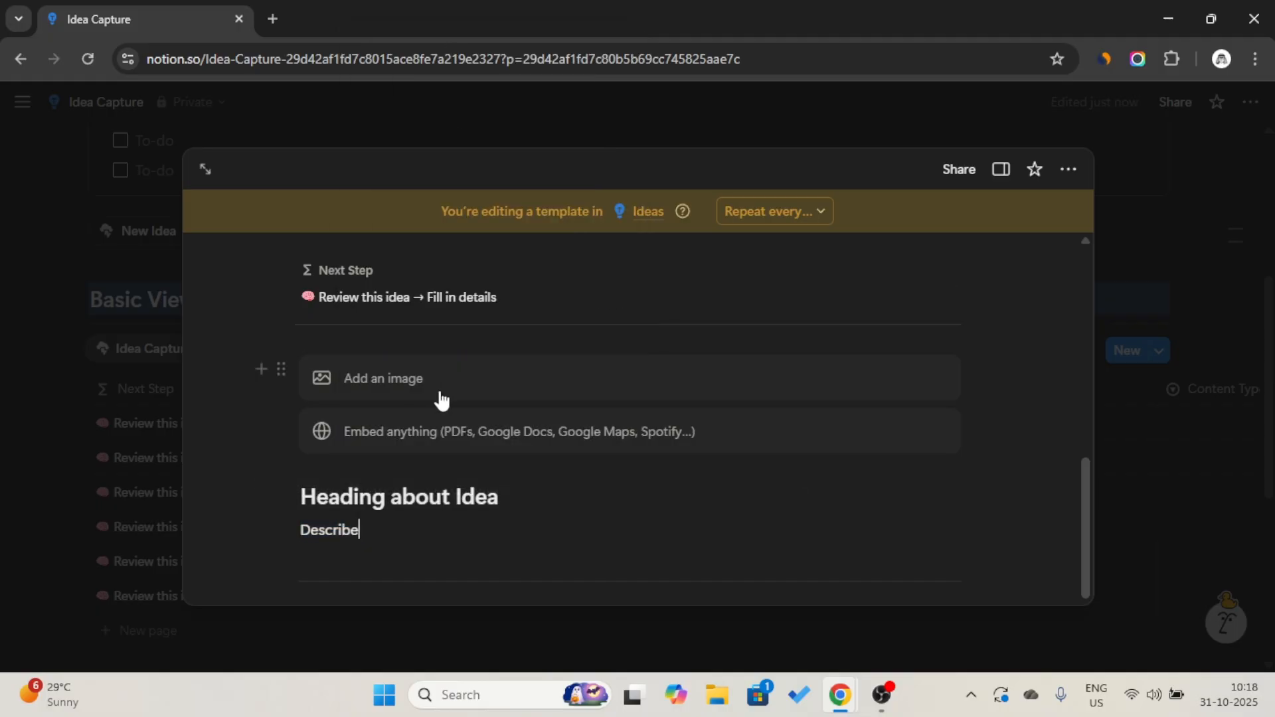
# - Paste the copied callout link as a synced block at the start of the template body, above the image placeholder
pyautogui.scroll(3, 437, 399)
pyautogui.scroll(5, 433, 392)
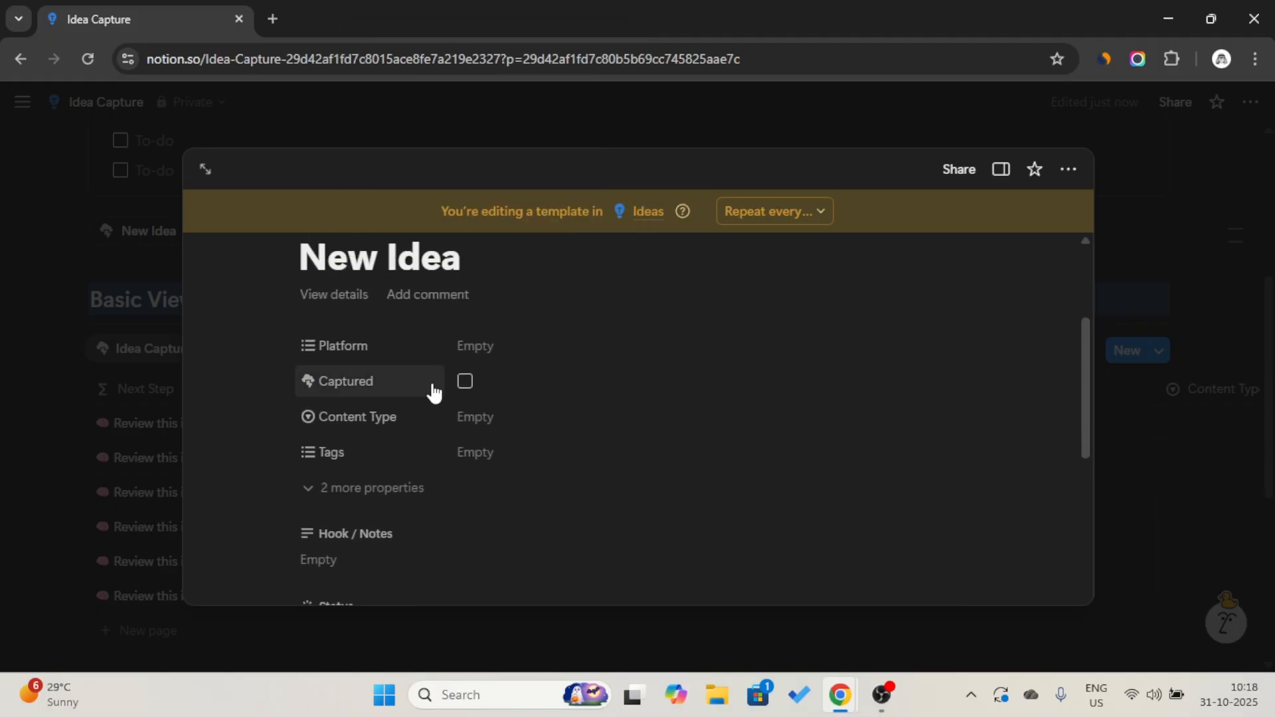
pyautogui.scroll(-4, 433, 388)
pyautogui.scroll(7, 459, 459)
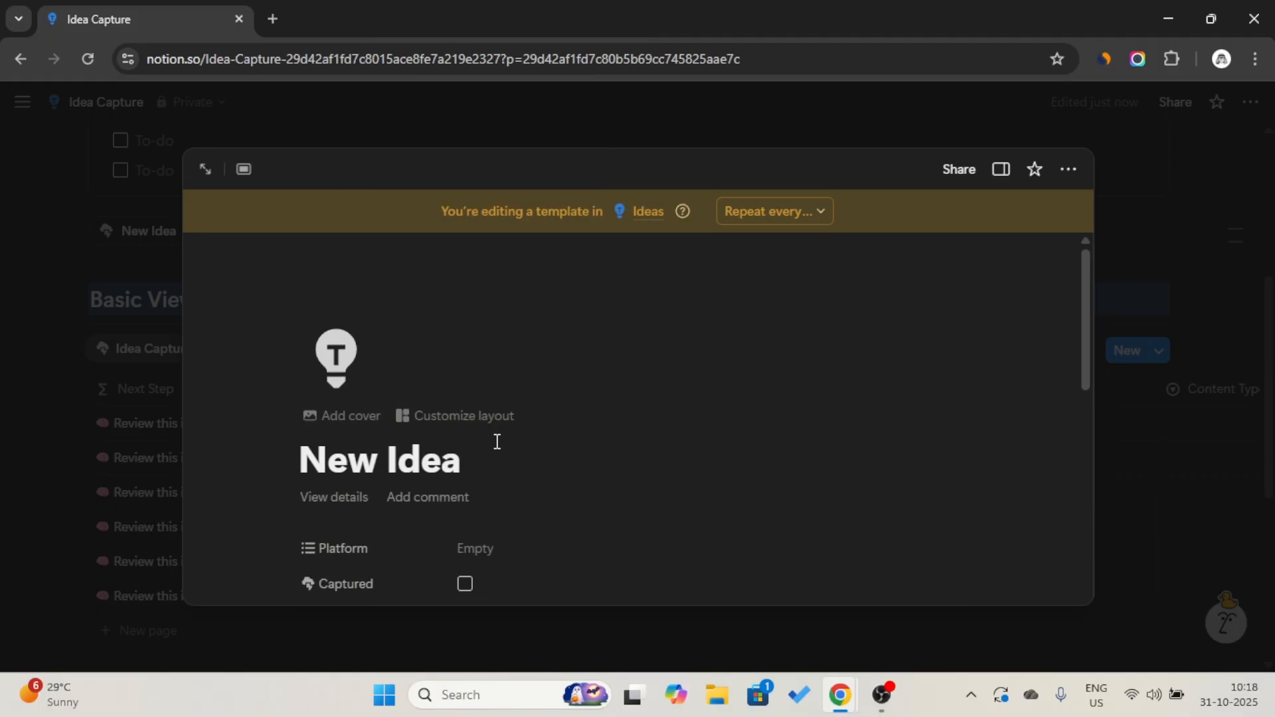
pyautogui.click(502, 455)
pyautogui.press('Return')
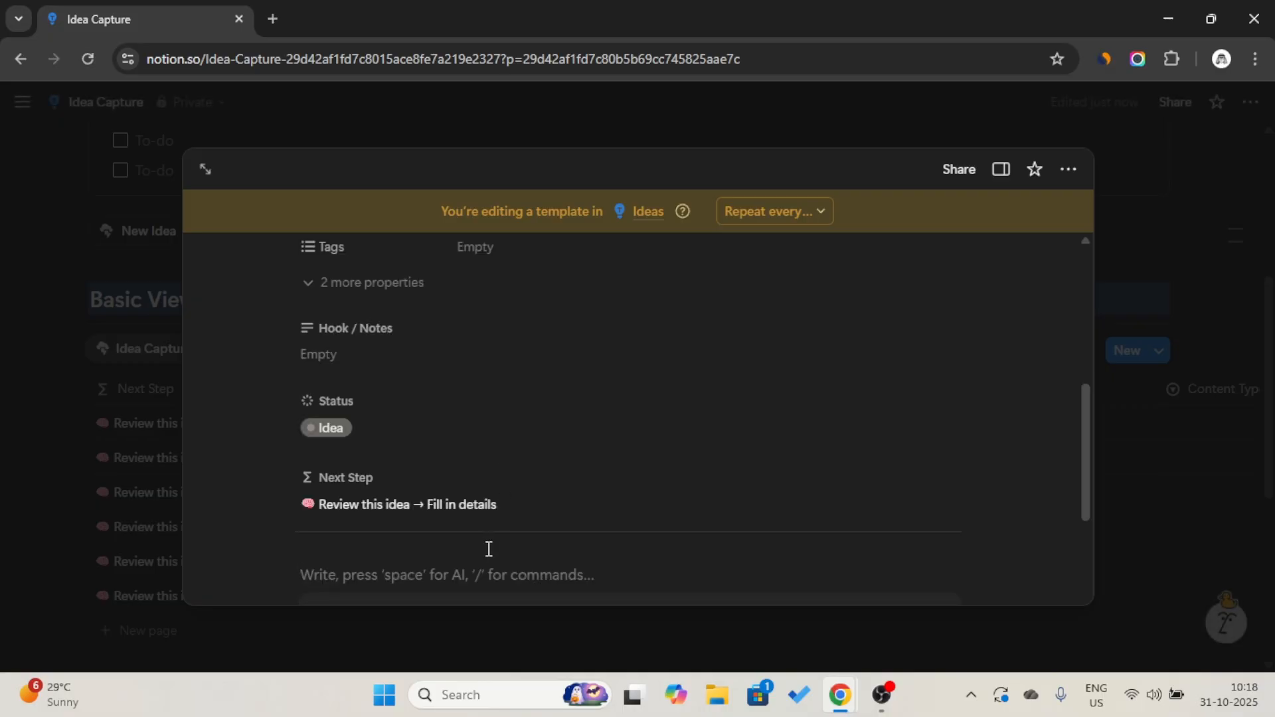
pyautogui.scroll(-2, 488, 549)
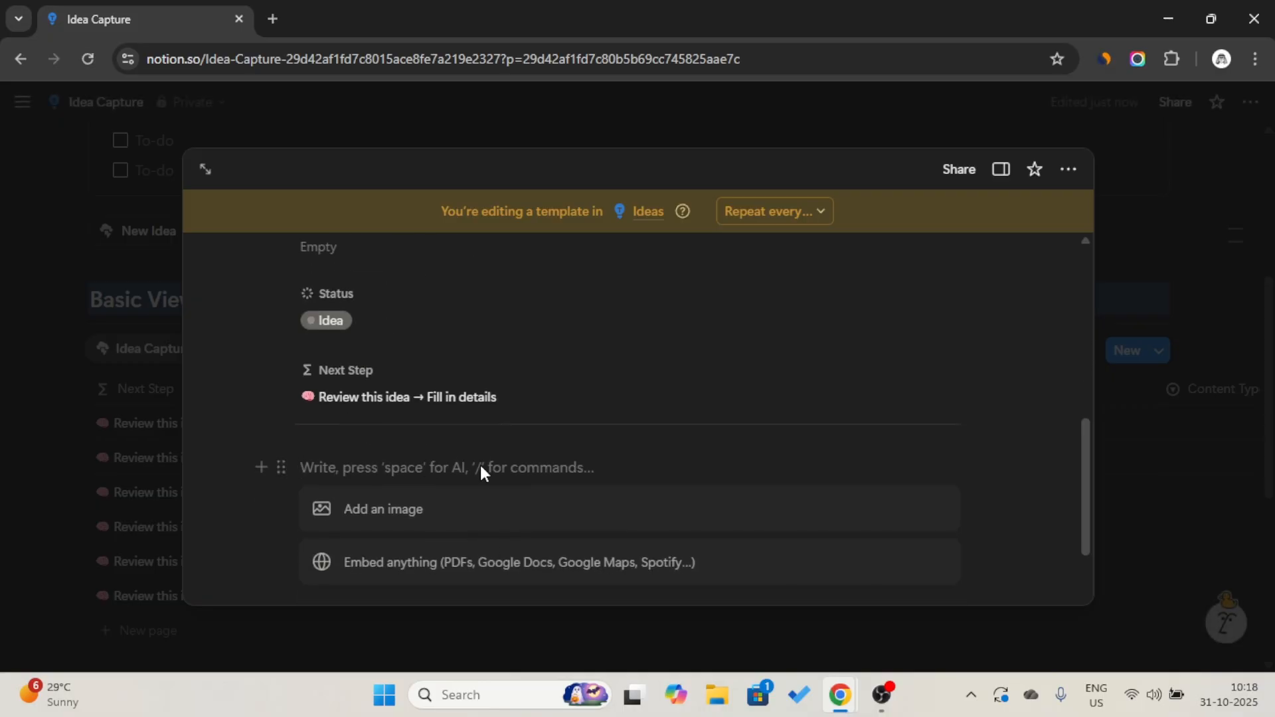
pyautogui.hotkey('ctrl', 'v')
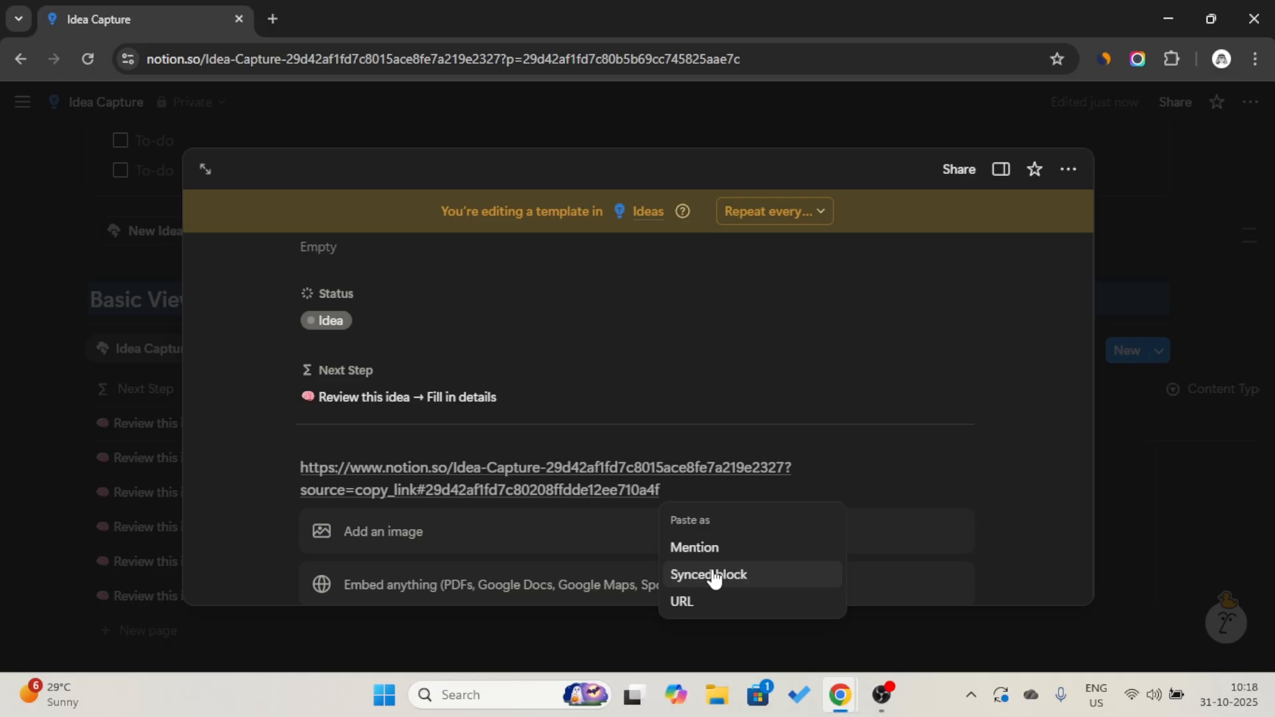
pyautogui.scroll(5, 713, 578)
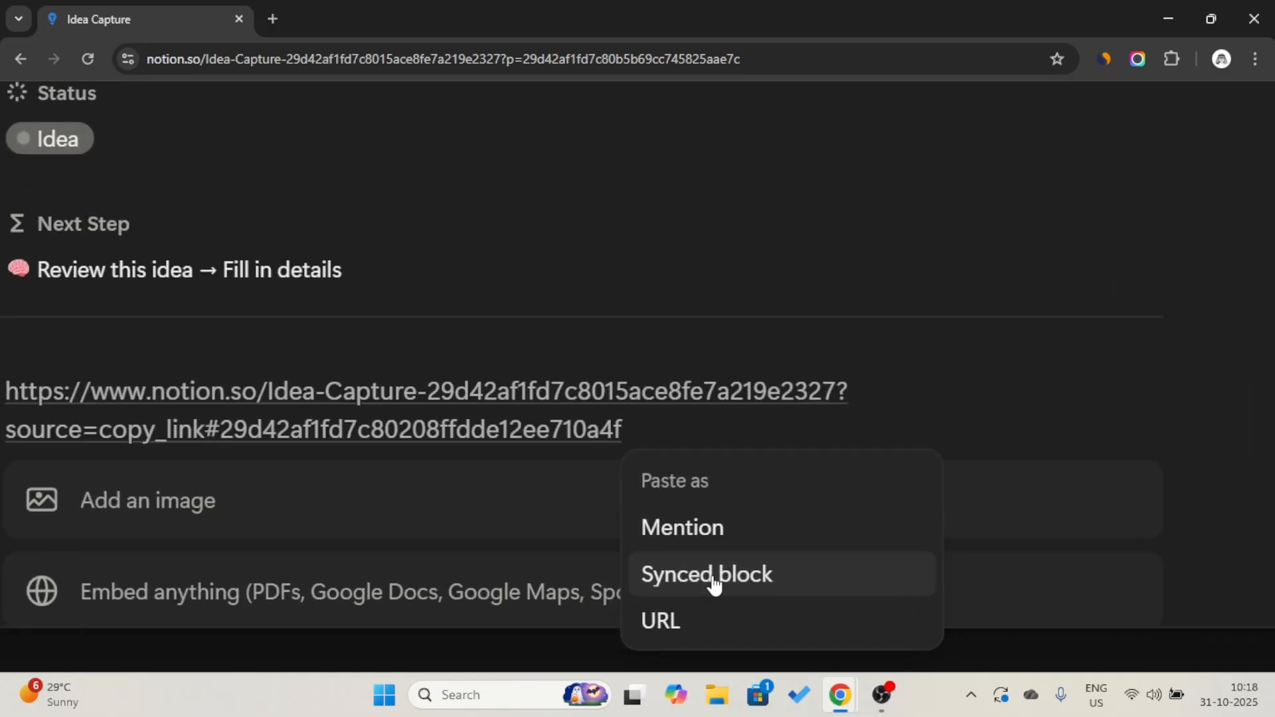
pyautogui.scroll(-5, 714, 583)
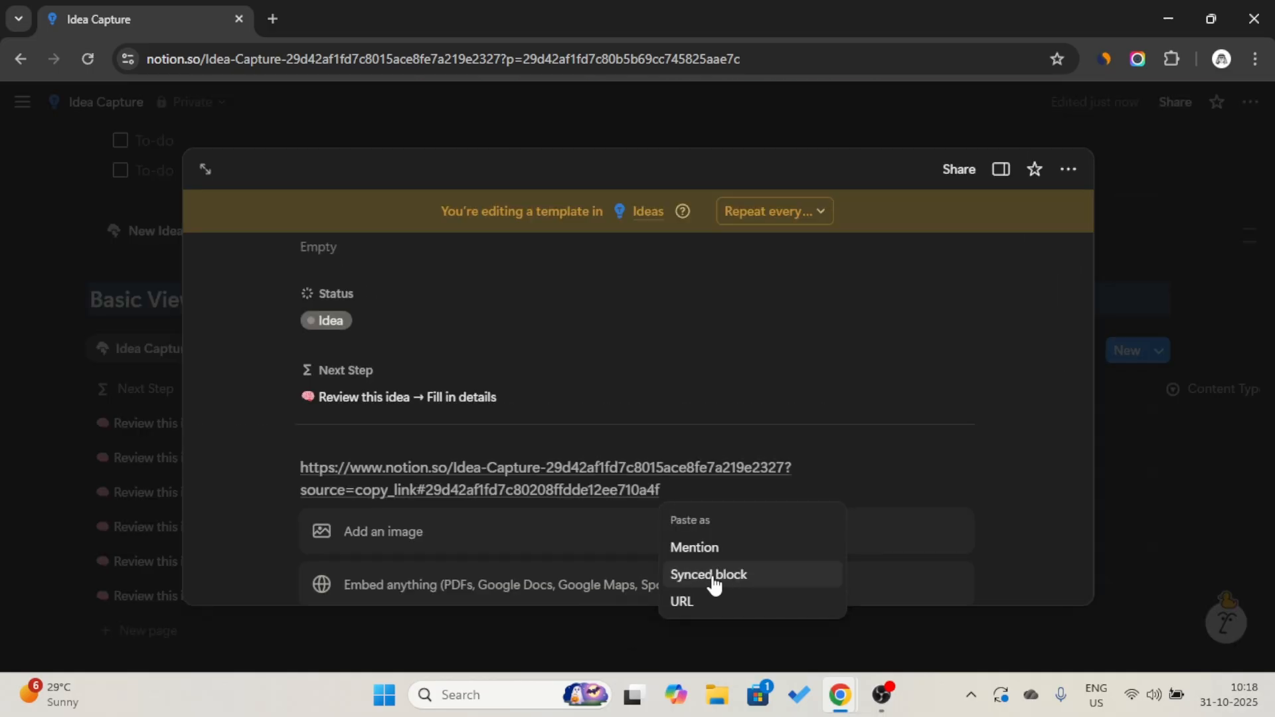
pyautogui.click(713, 579)
pyautogui.scroll(-1, 541, 468)
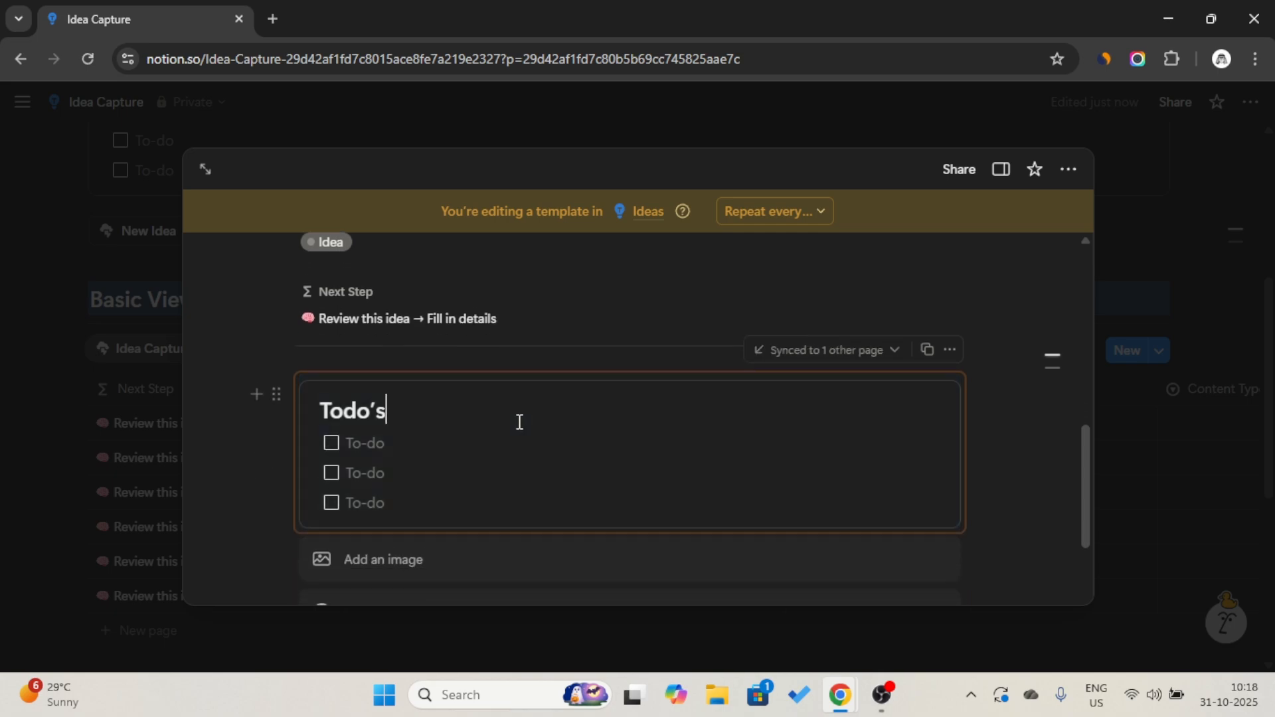
pyautogui.click(380, 452)
pyautogui.press('capslock')
pyautogui.write('T')
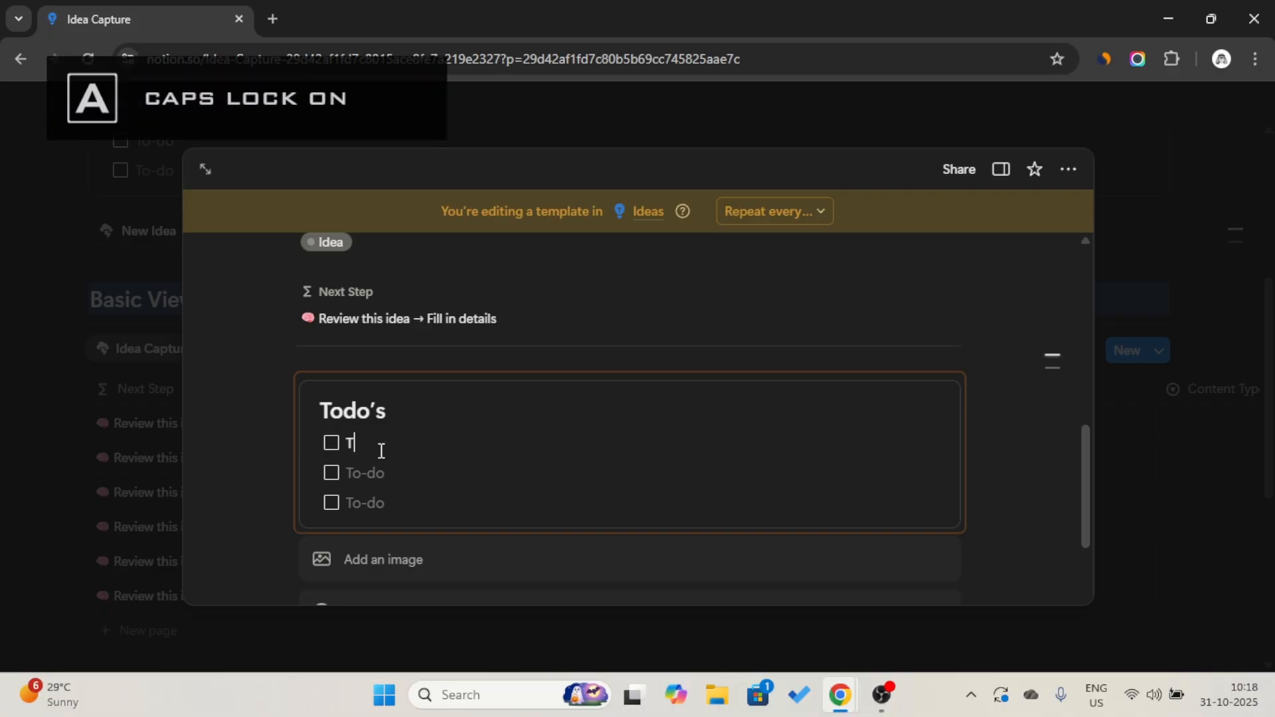
pyautogui.press('capslock')
pyautogui.write('ake')
pyautogui.press('BackSpace')
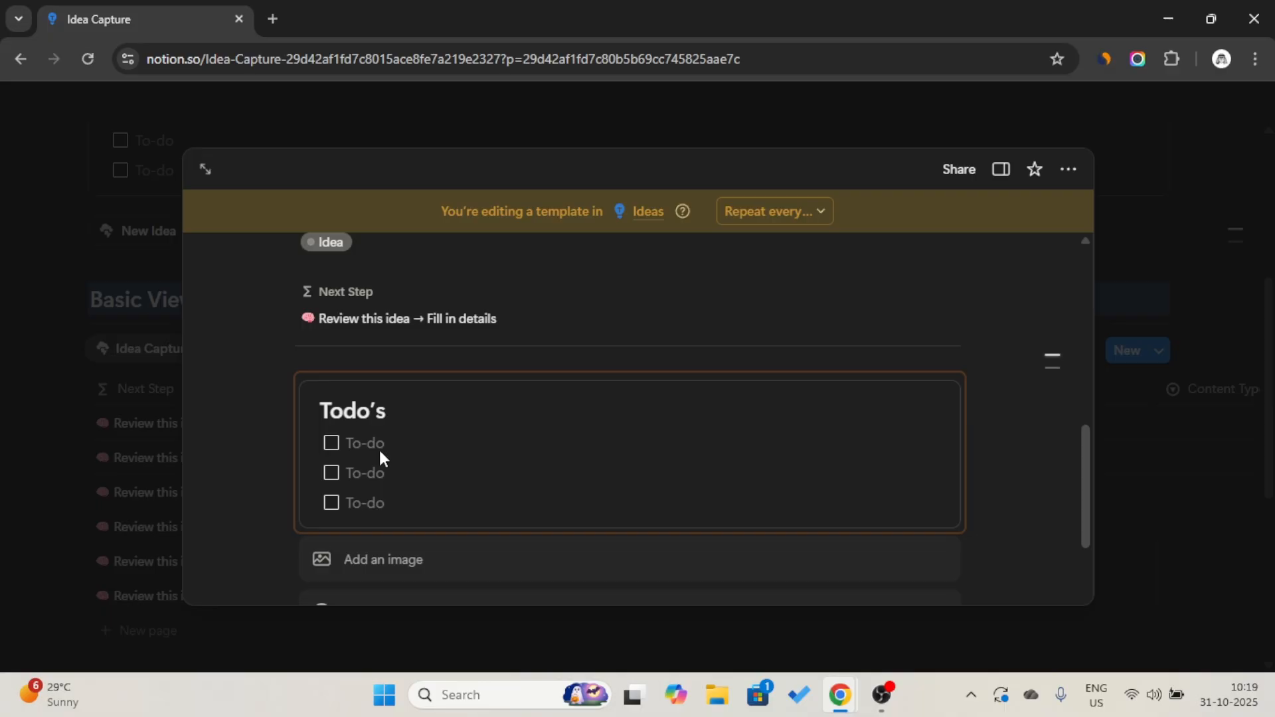
# - Close the template and enter "Take the Shorts Video of Image Generation using AI" as the first to-do in the Idea Capture page's callout
pyautogui.click(1134, 261)
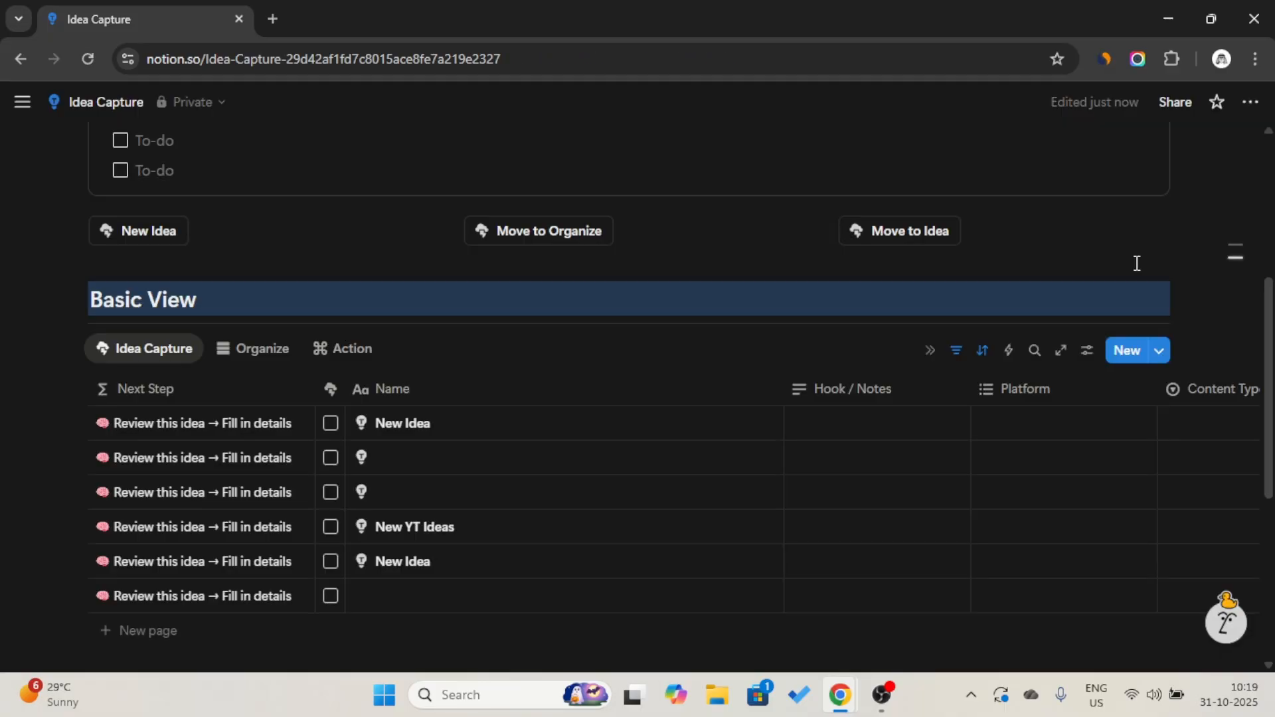
pyautogui.scroll(4, 434, 304)
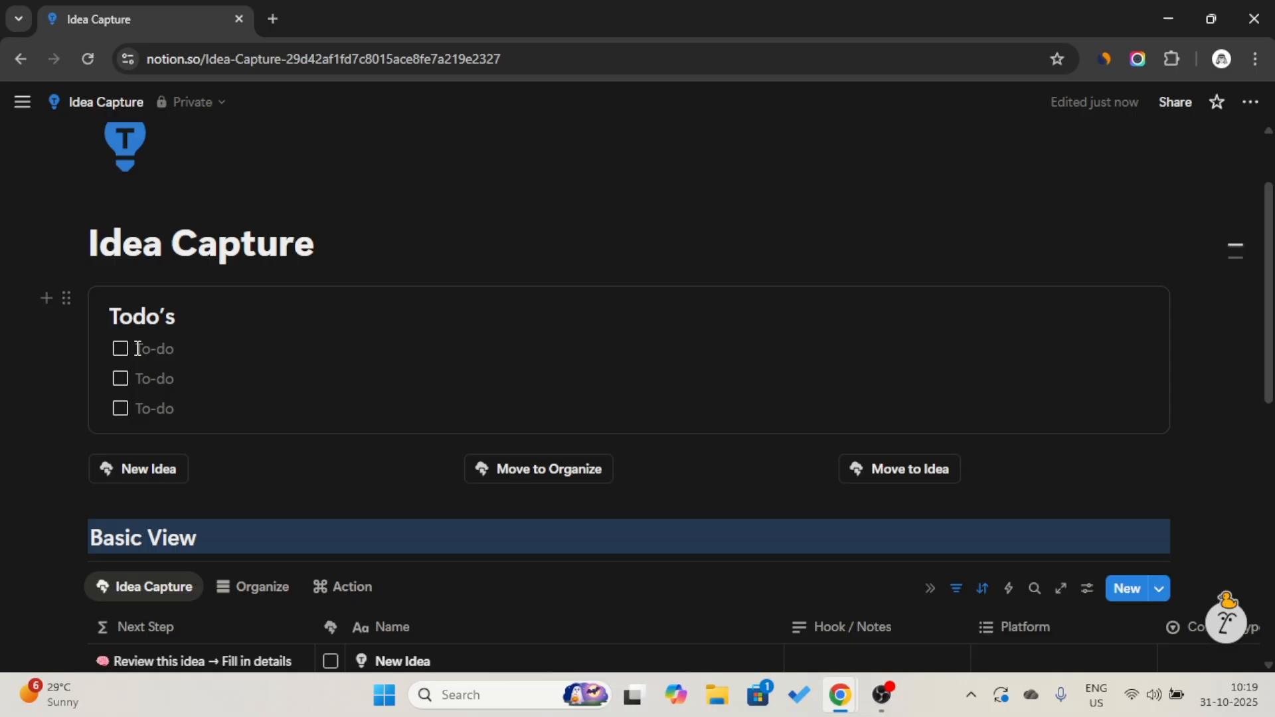
pyautogui.click(138, 348)
pyautogui.press('capslock')
pyautogui.write('T')
pyautogui.press('capslock')
pyautogui.write('a')
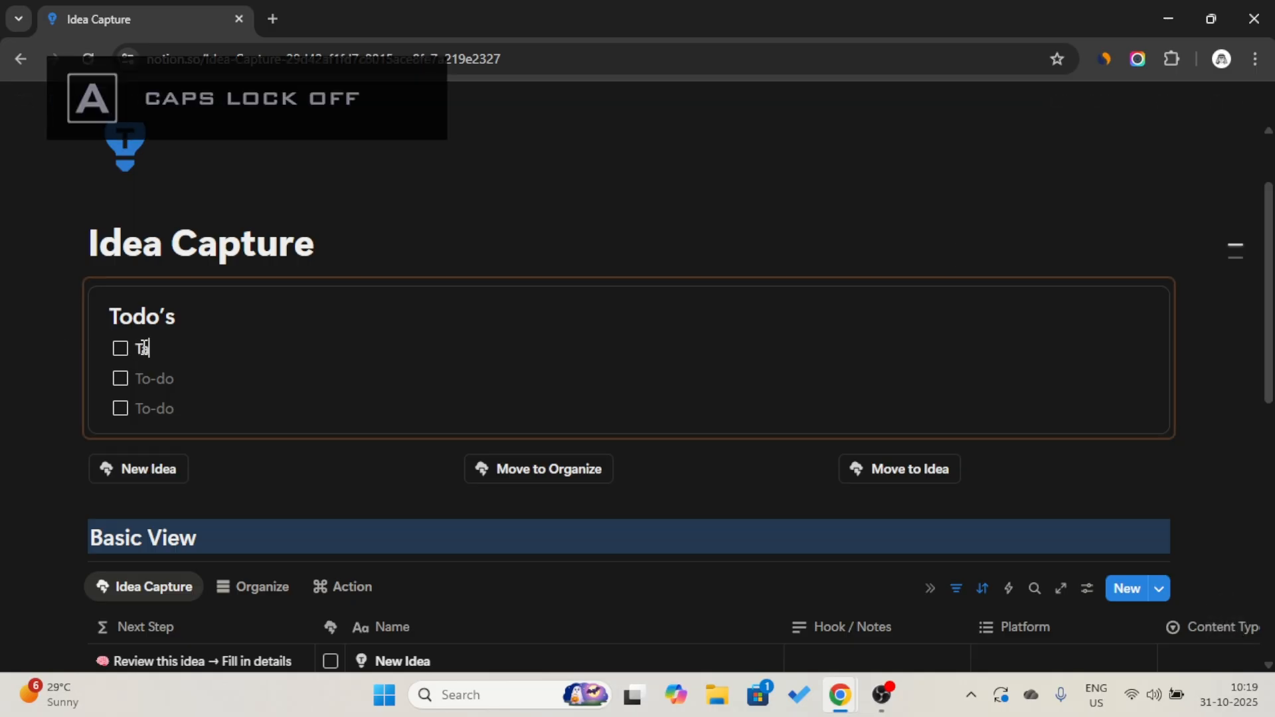
pyautogui.write('ke the')
pyautogui.press('capslock')
pyautogui.write('S')
pyautogui.press('capslock')
pyautogui.write('horts Video of')
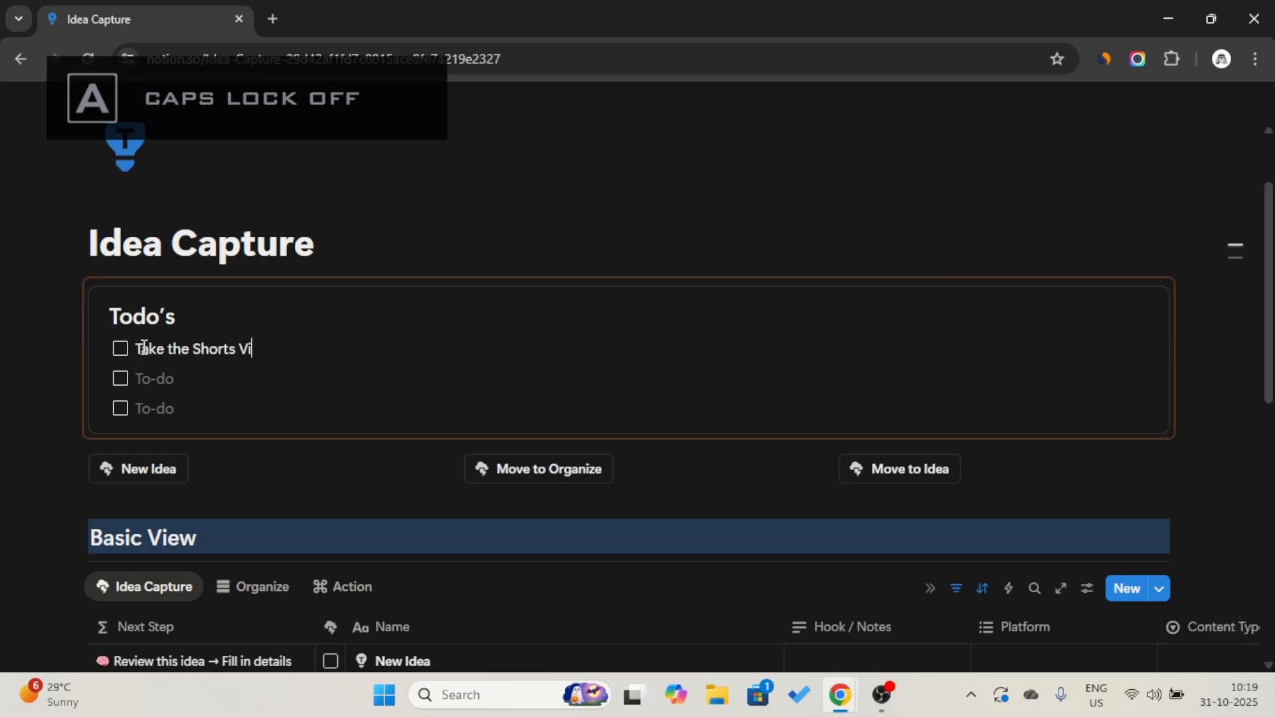
pyautogui.press('capslock')
pyautogui.write('I')
pyautogui.press('capslock')
pyautogui.write('mage')
pyautogui.press('capslock')
pyautogui.write('G')
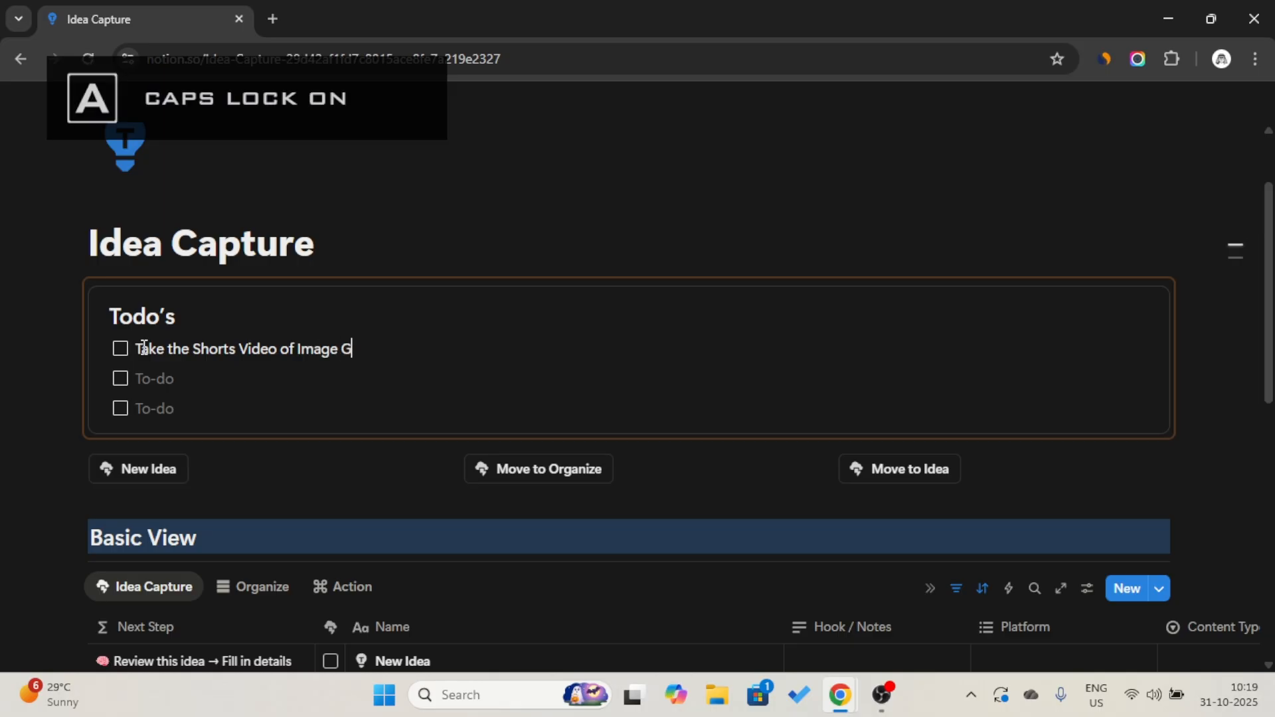
pyautogui.press('capslock')
pyautogui.write('eneration using')
pyautogui.press('capslock')
pyautogui.write('A')
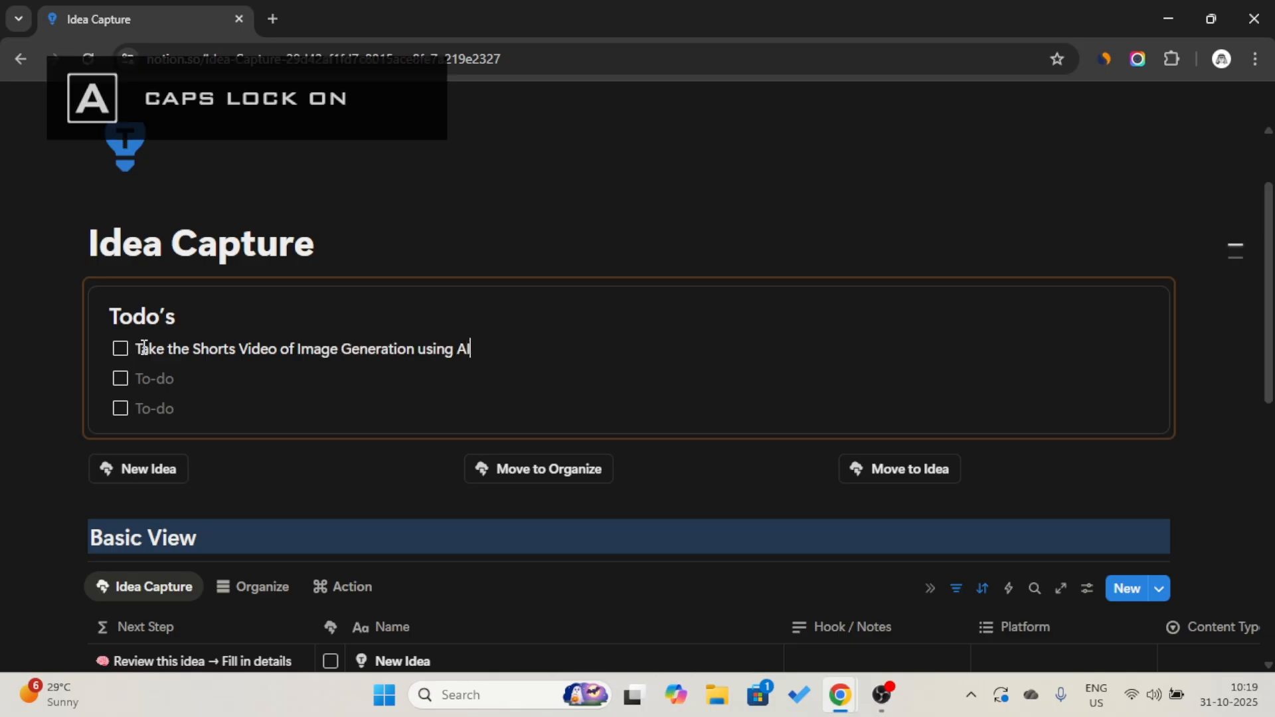
pyautogui.write('I')
pyautogui.press('capslock')
# - Create an idea with the page's New Idea button and check off the first to-do in its synced Todo's callout
pyautogui.scroll(-4, 160, 315)
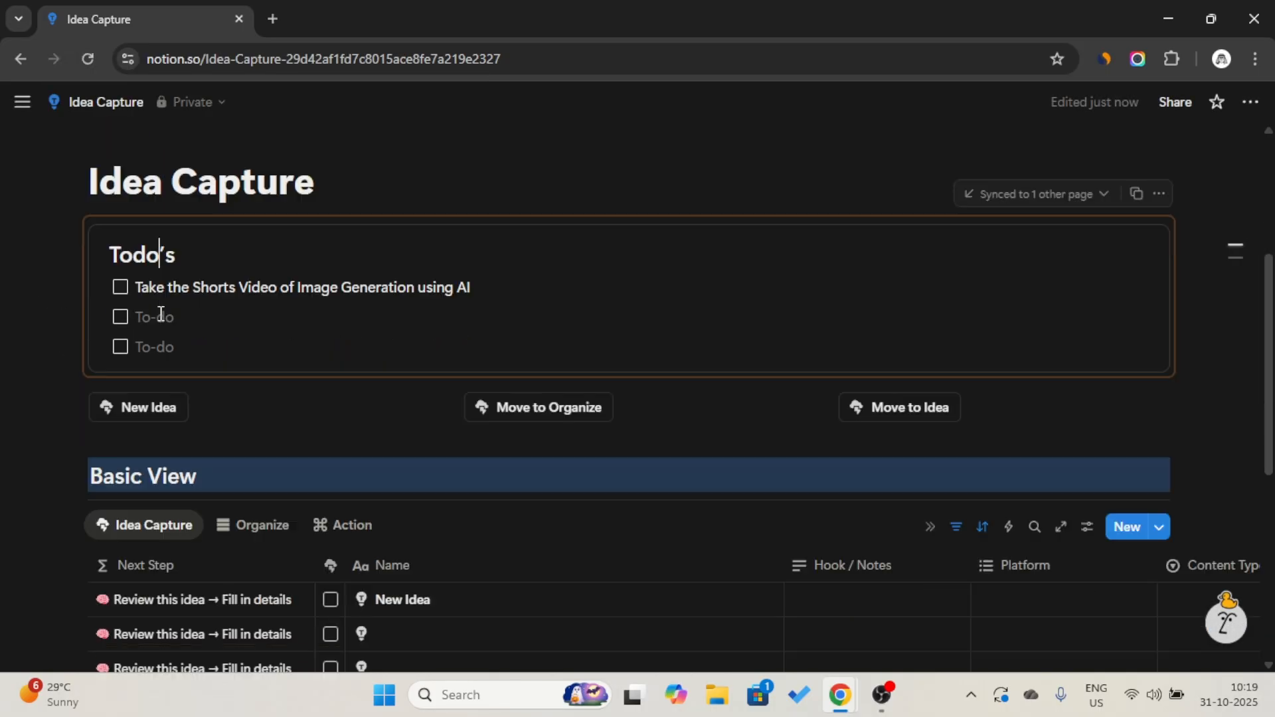
pyautogui.click(150, 226)
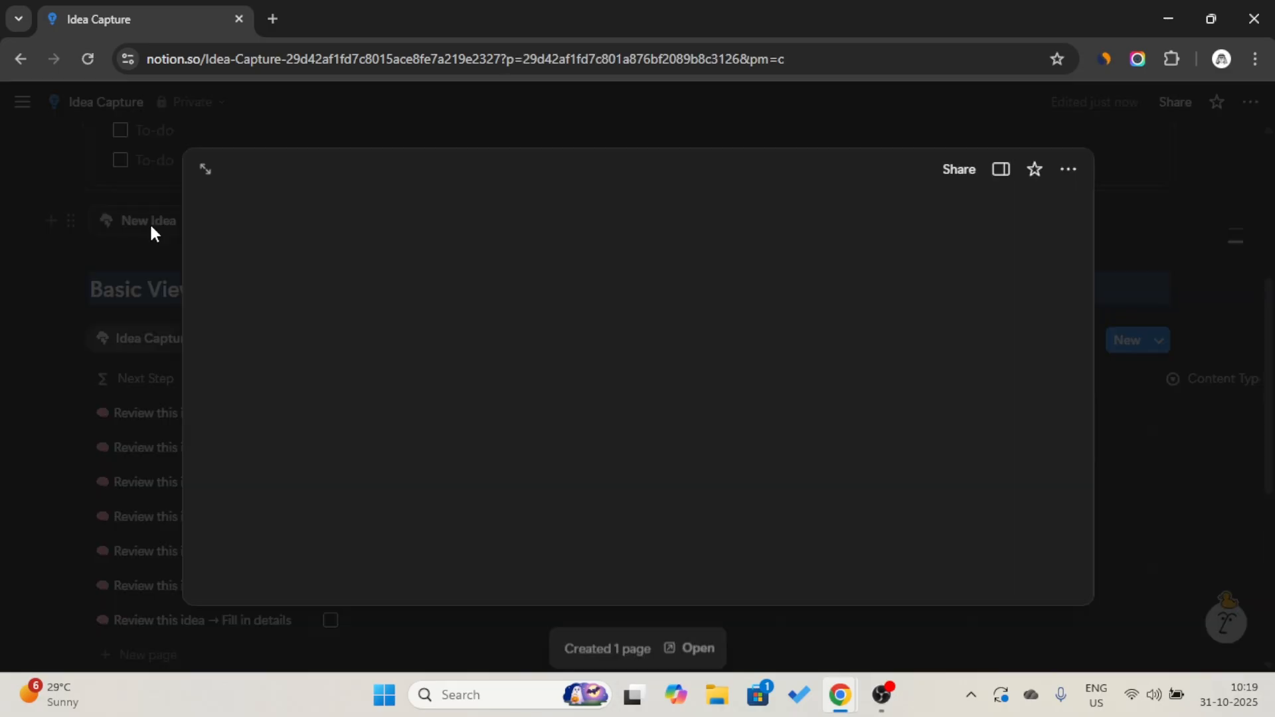
pyautogui.scroll(-3, 507, 376)
pyautogui.scroll(-5, 507, 376)
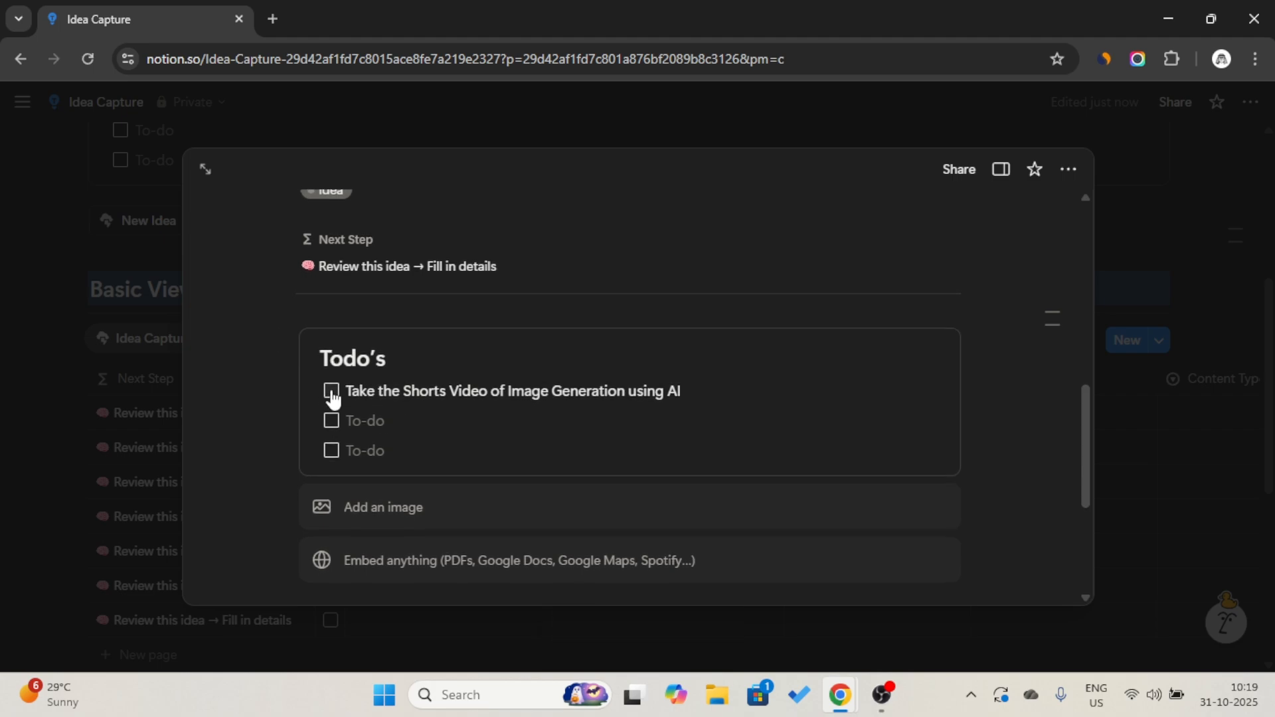
pyautogui.click(331, 392)
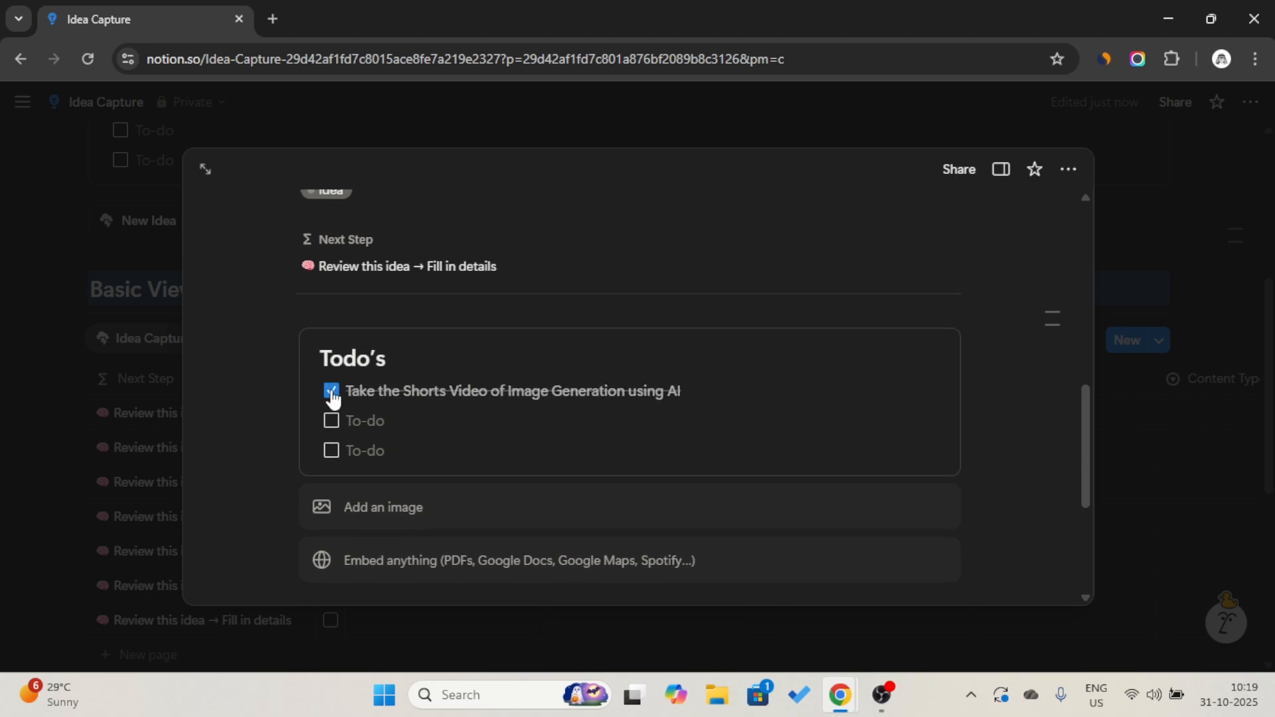
# - Close the new idea and review the page's Todo's callout, the Idea Capture table and the Organize view
pyautogui.click(162, 278)
pyautogui.scroll(2, 164, 277)
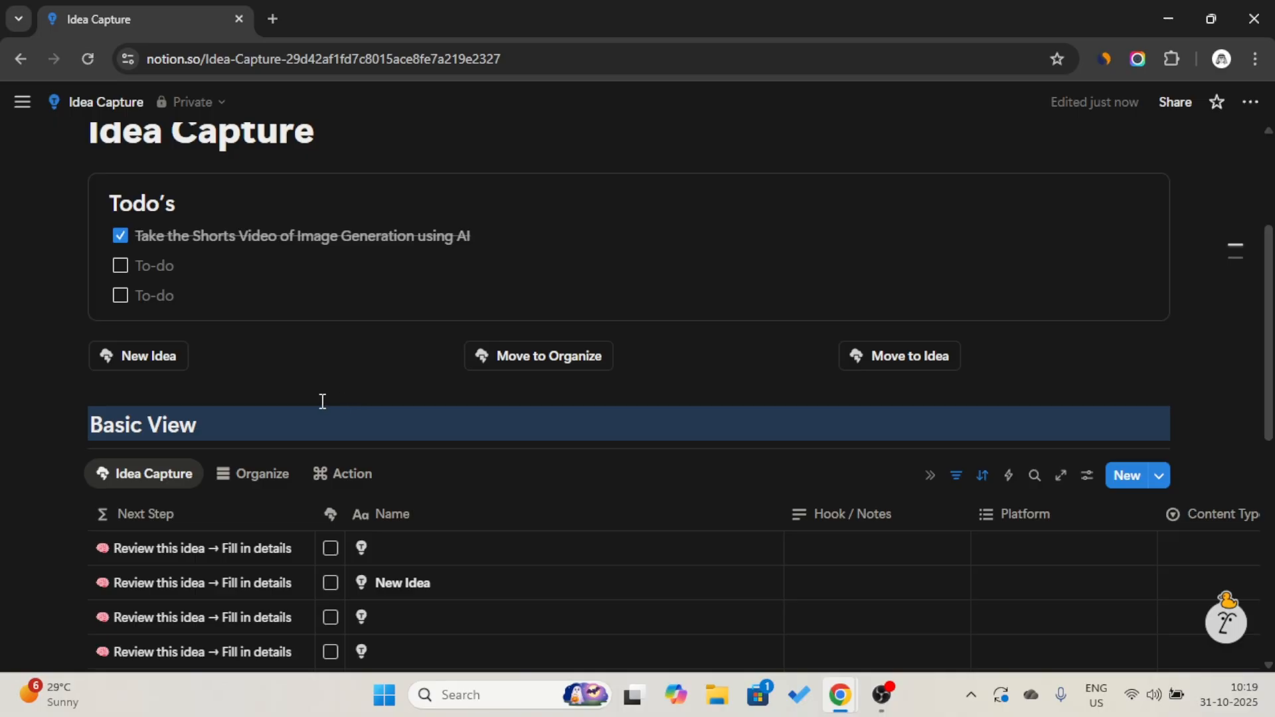
pyautogui.scroll(-3, 171, 456)
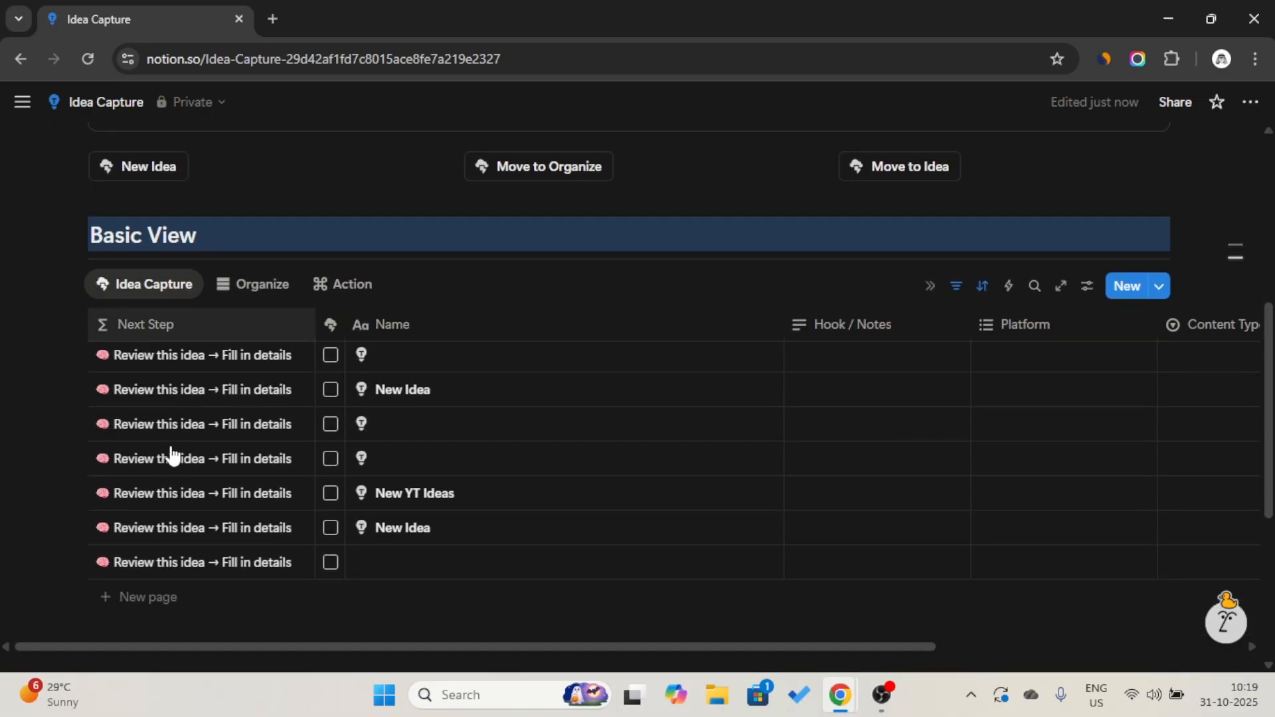
pyautogui.scroll(1, 246, 325)
pyautogui.click(246, 326)
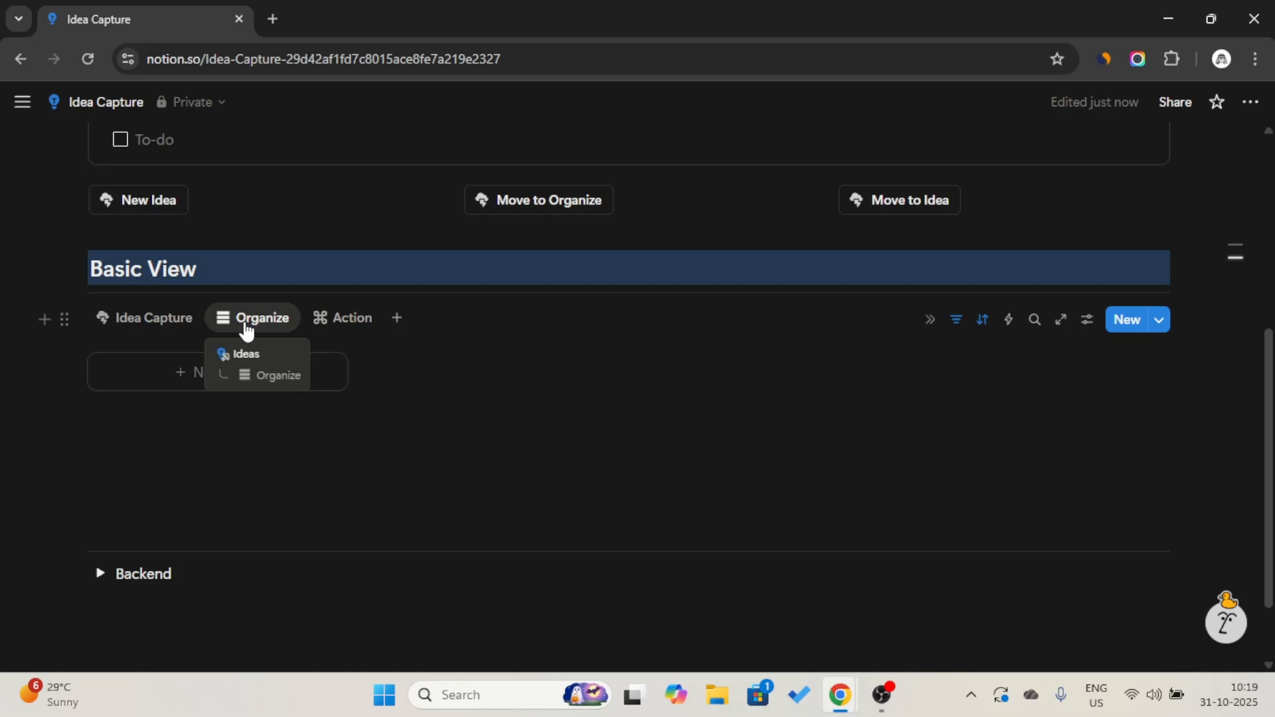
# - In the Action view, move the "YouTube Shorts Idea about AI image generation" card to Draft and back to Ready
pyautogui.click(355, 319)
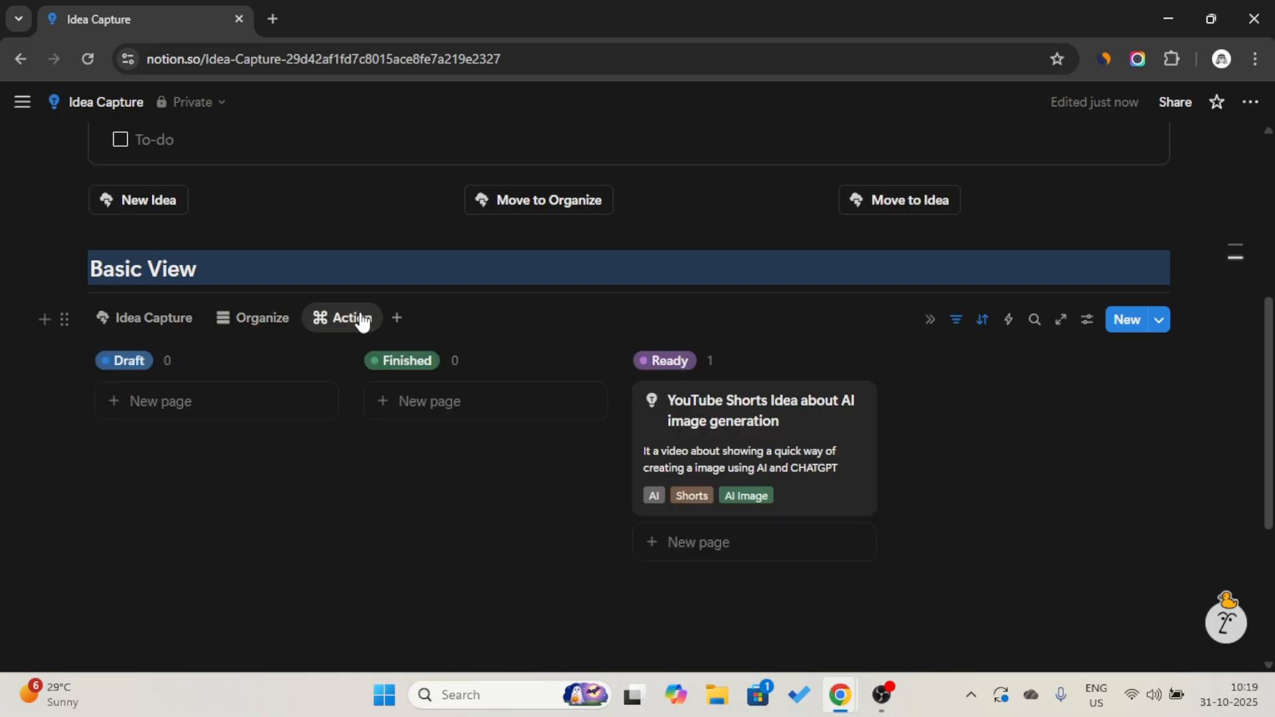
pyautogui.moveTo(686, 422); pyautogui.dragTo(246, 426)
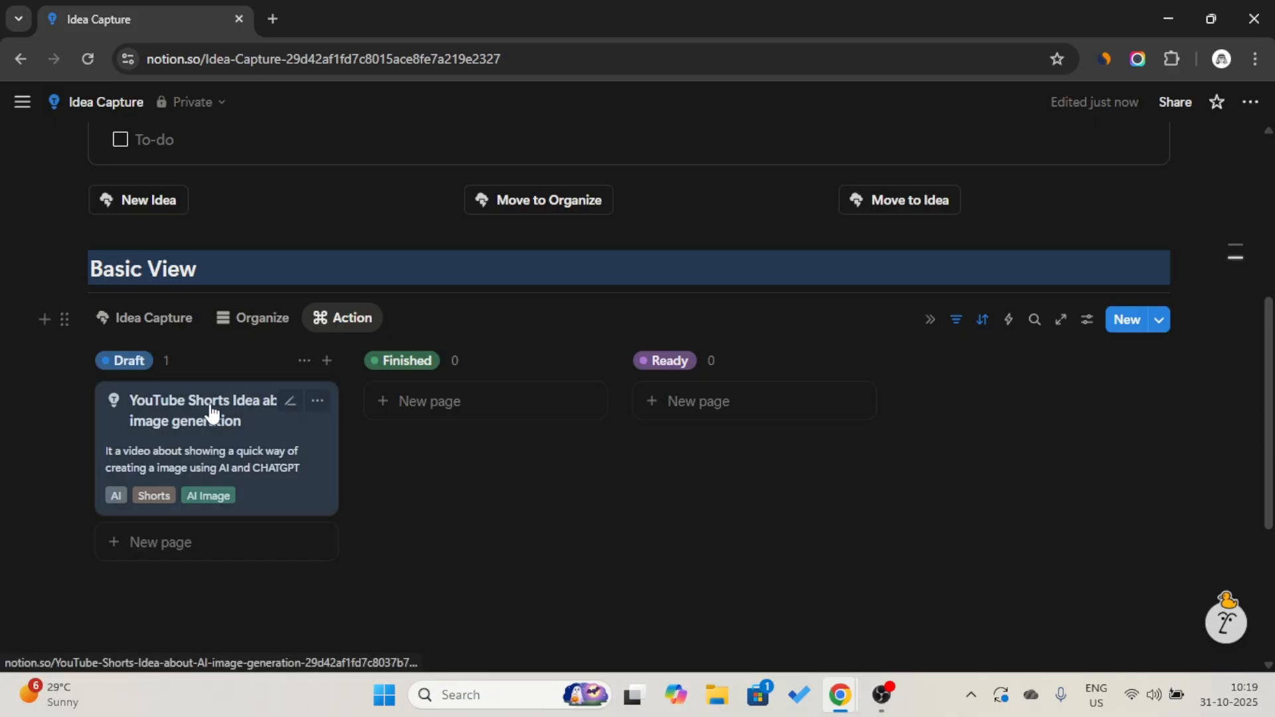
pyautogui.moveTo(211, 413); pyautogui.dragTo(683, 420)
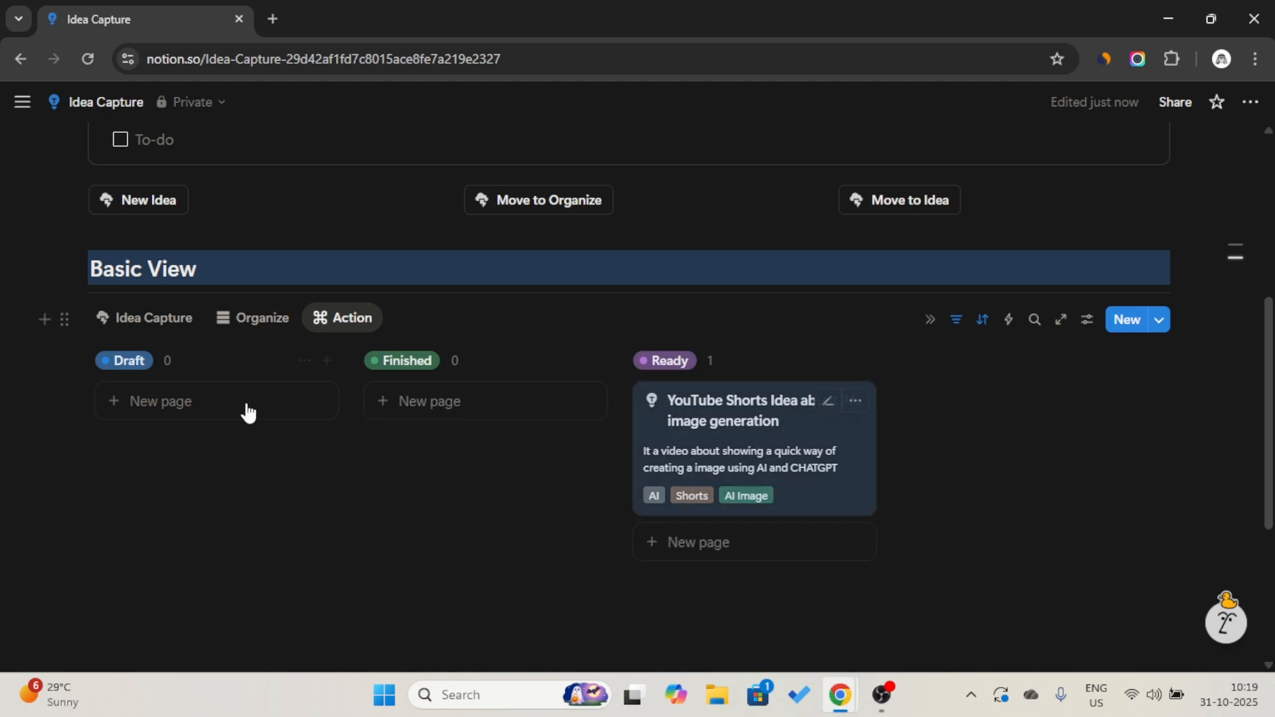
# - Return to the Idea Capture view, clear the row selection, and look over the page's callout, buttons and table
pyautogui.click(150, 318)
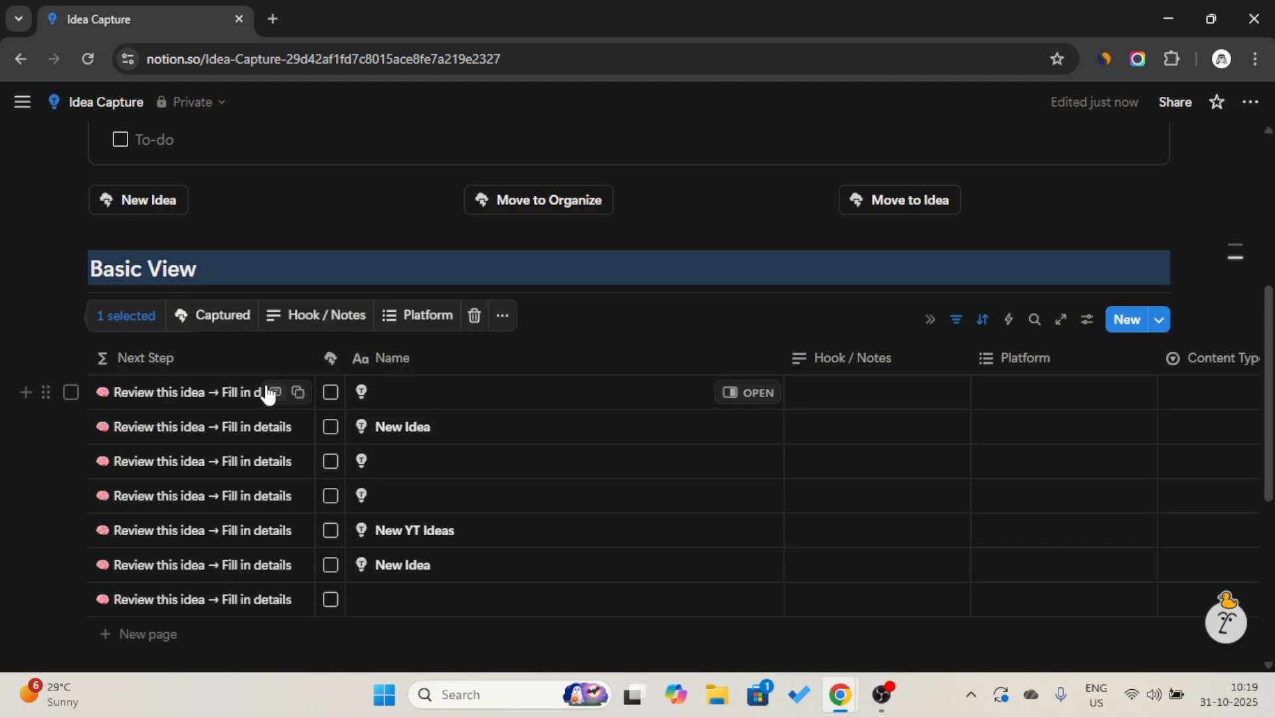
pyautogui.click(362, 262)
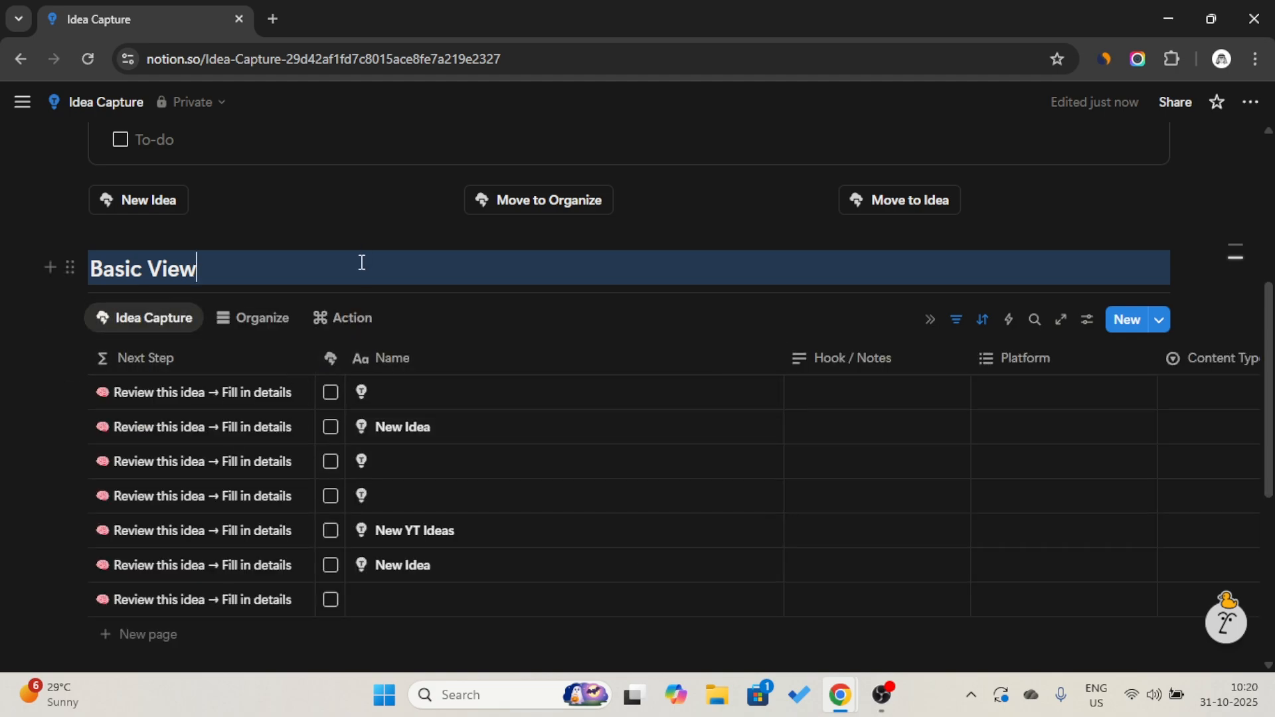
pyautogui.scroll(4, 362, 262)
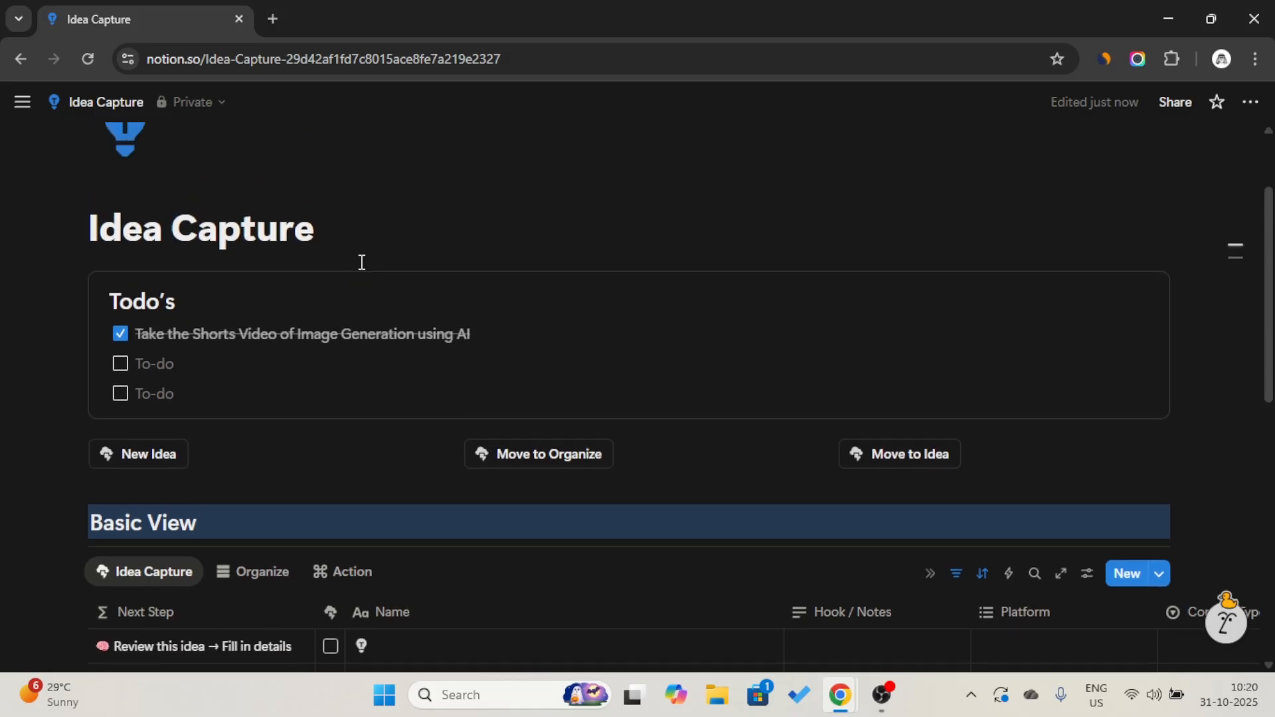
pyautogui.scroll(-3, 361, 261)
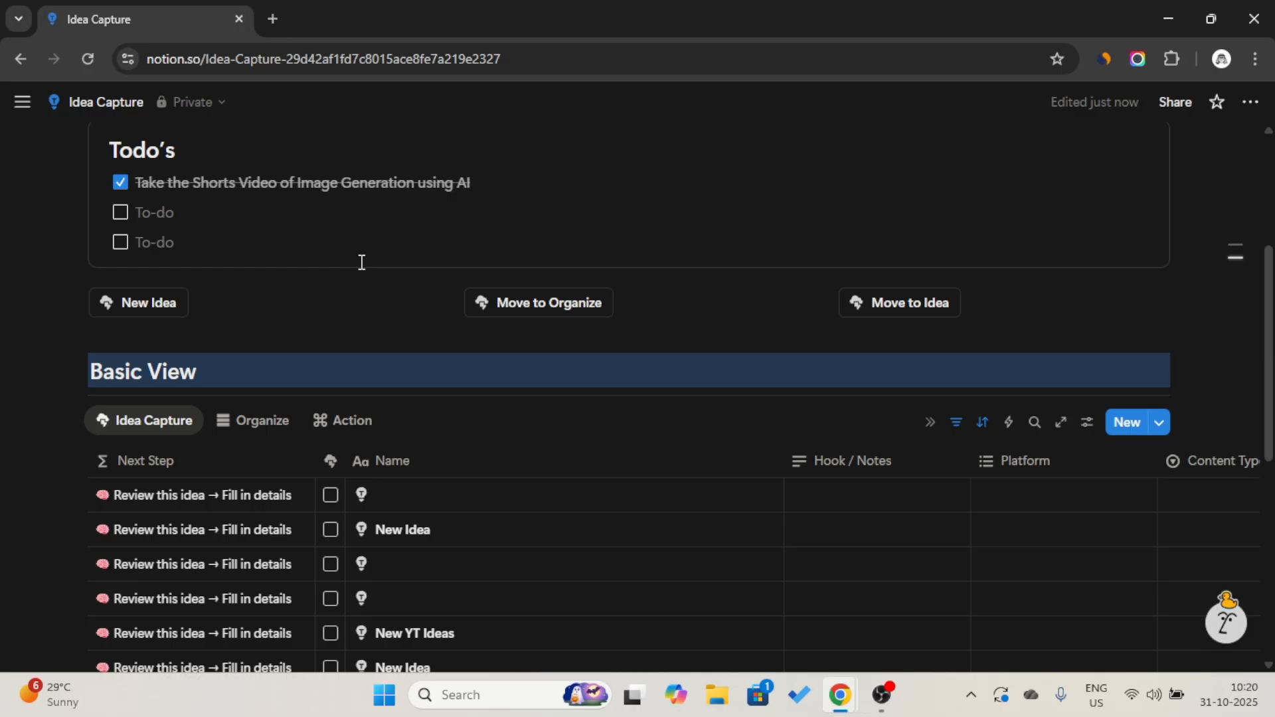